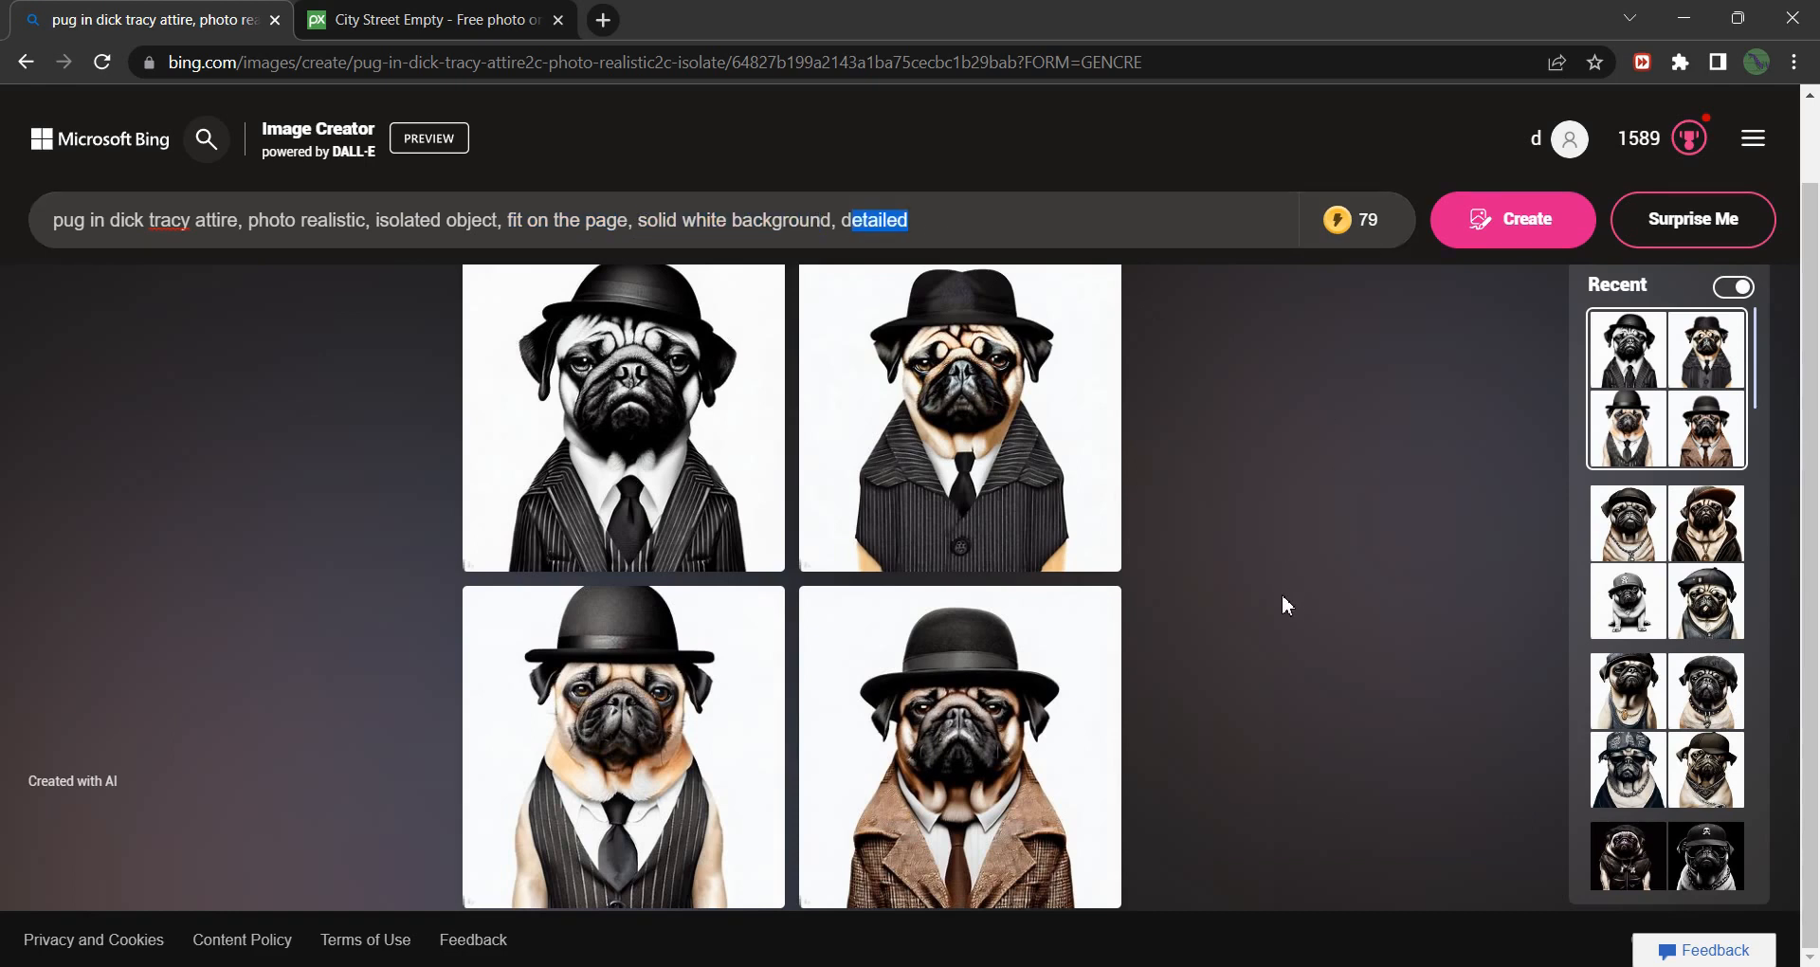
Download the Bing Image Creator pug in the brown tweed coat and bowler hat as a jpg.
{"action": "left_click", "coordinate": [1109, 682]}
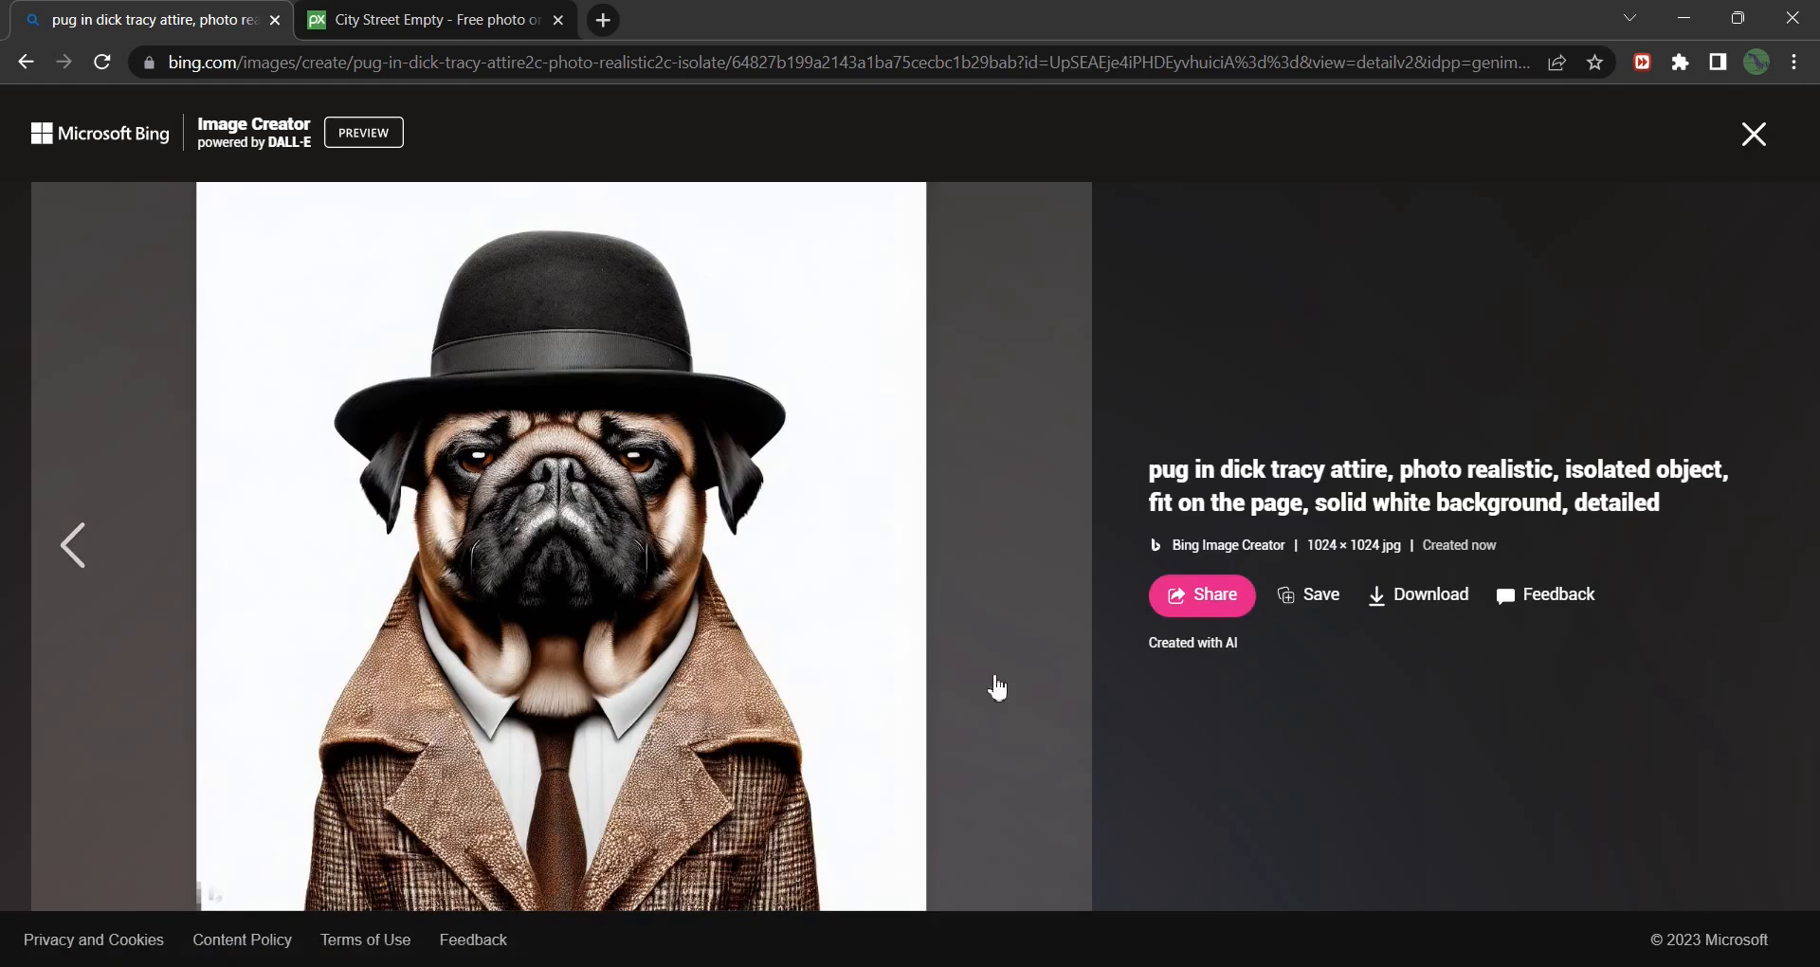
{"action": "left_click", "coordinate": [1434, 607]}
{"action": "left_click", "coordinate": [1798, 933]}
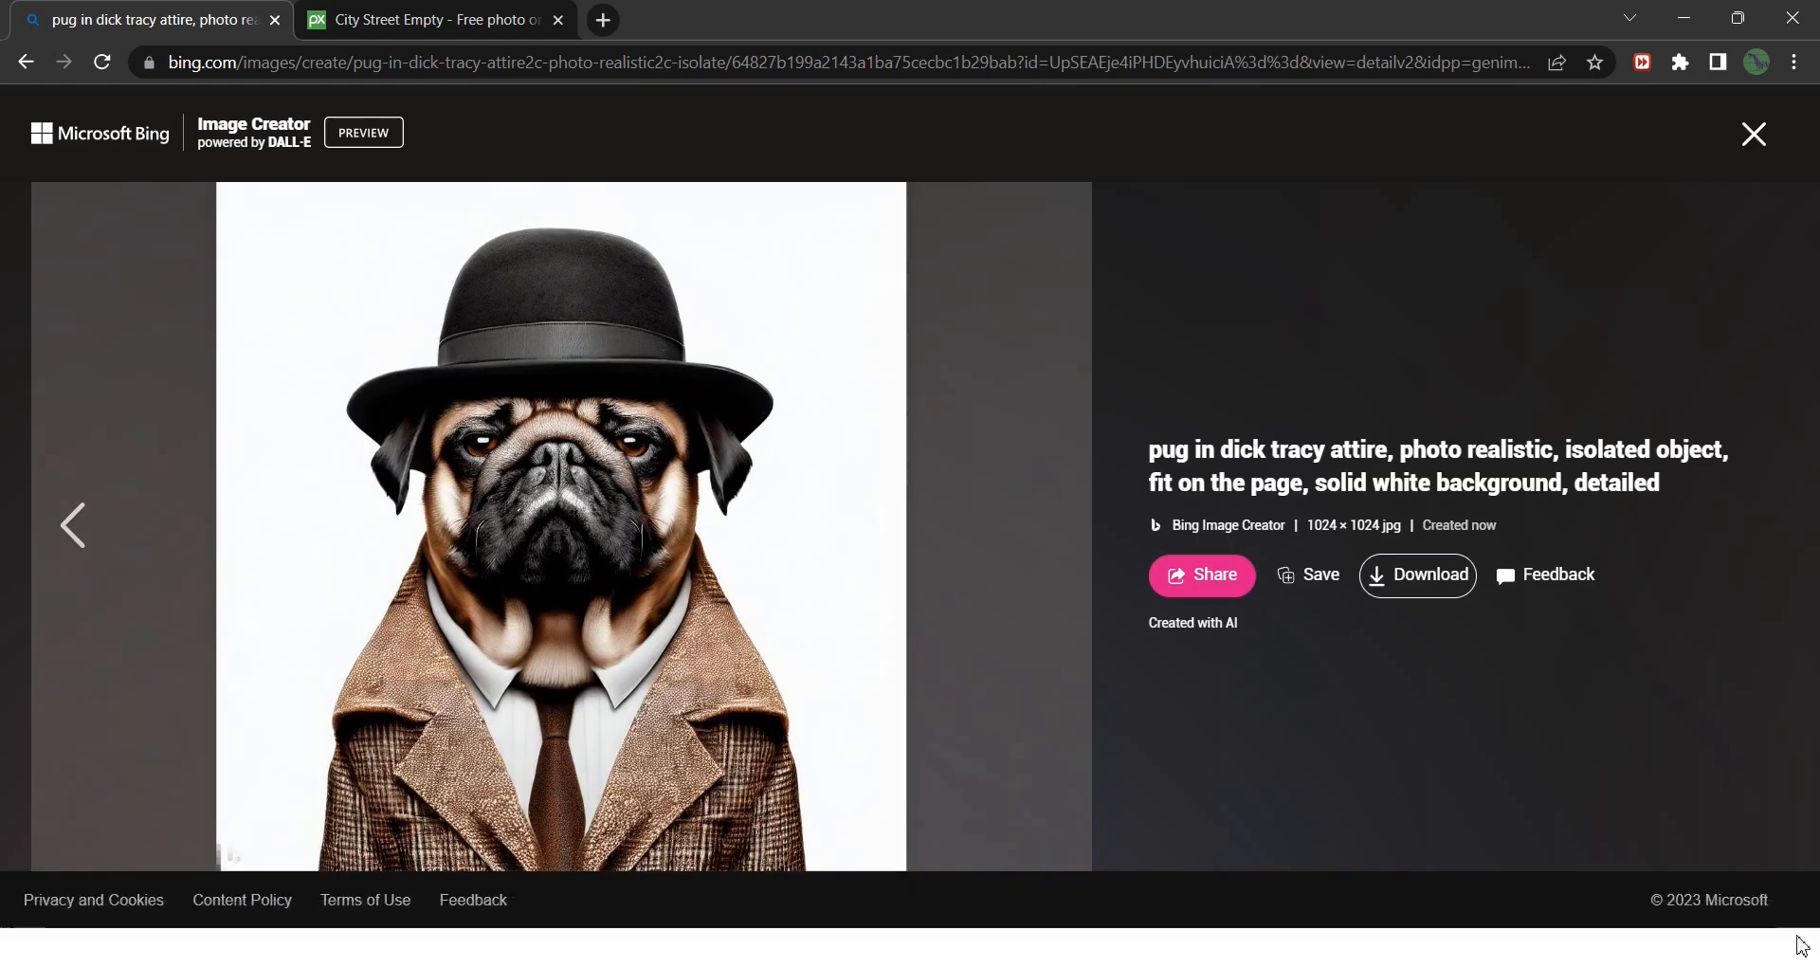
{"action": "left_click", "coordinate": [454, 19]}
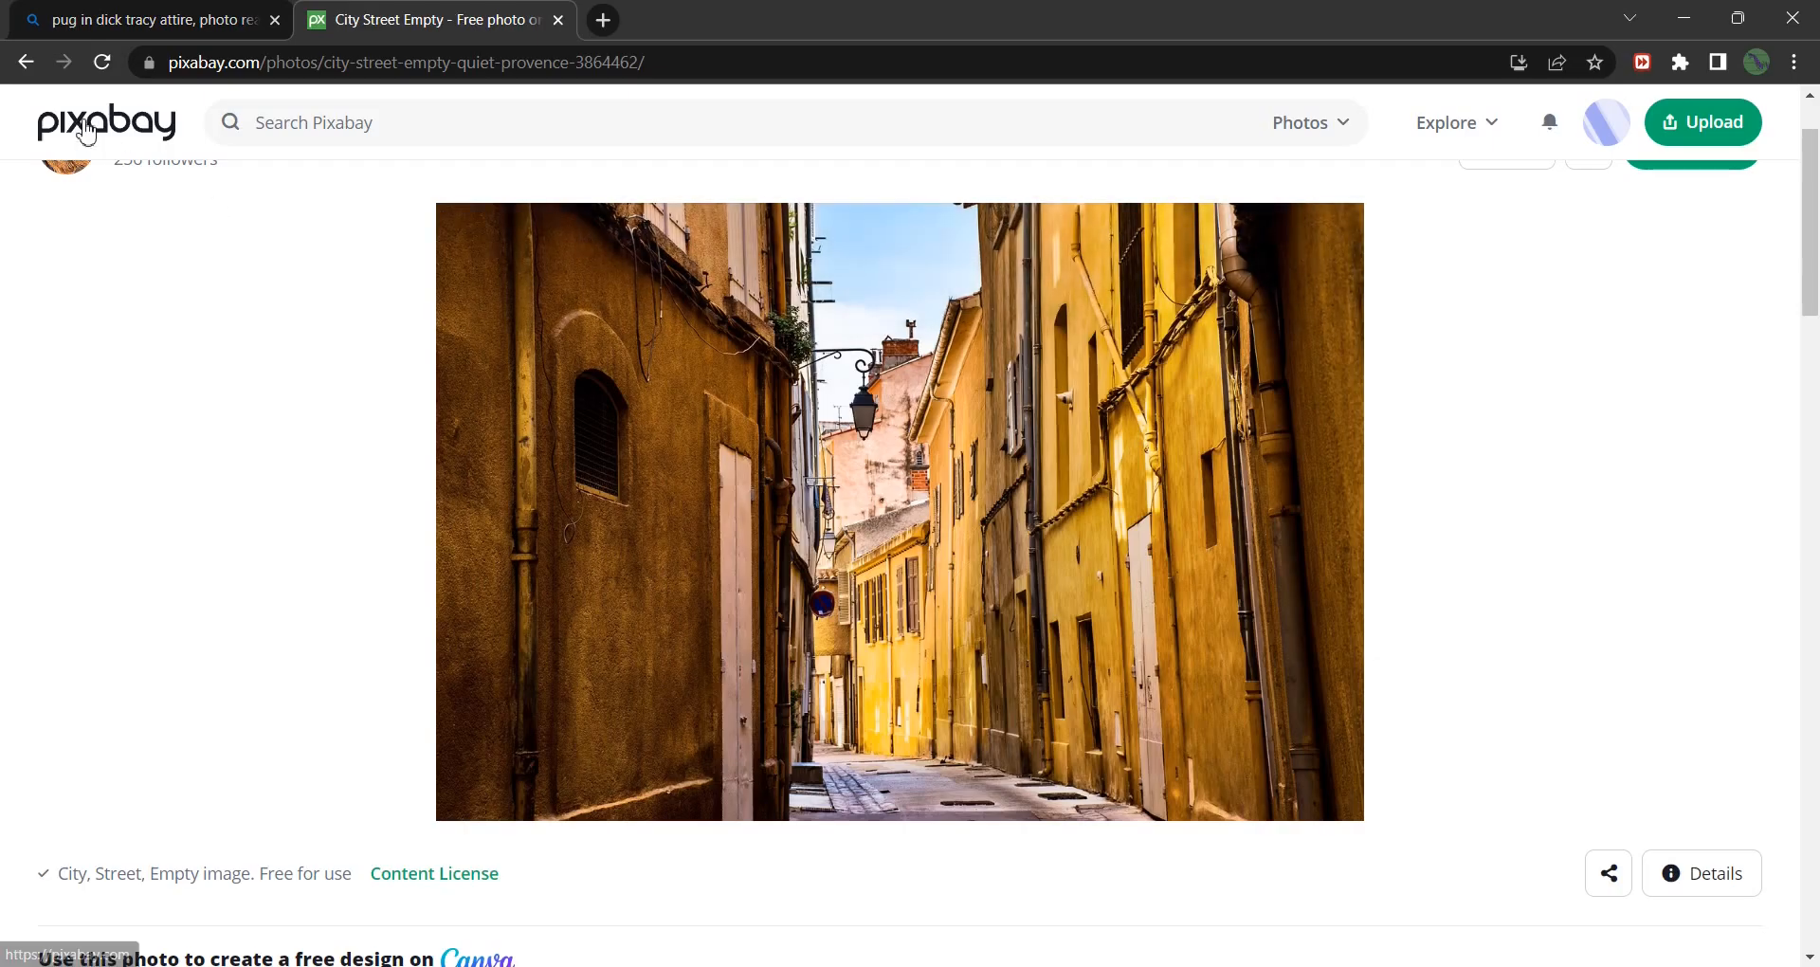
{"action": "scroll", "coordinate": [297, 361], "scroll_direction": "up", "scroll_amount": 1}
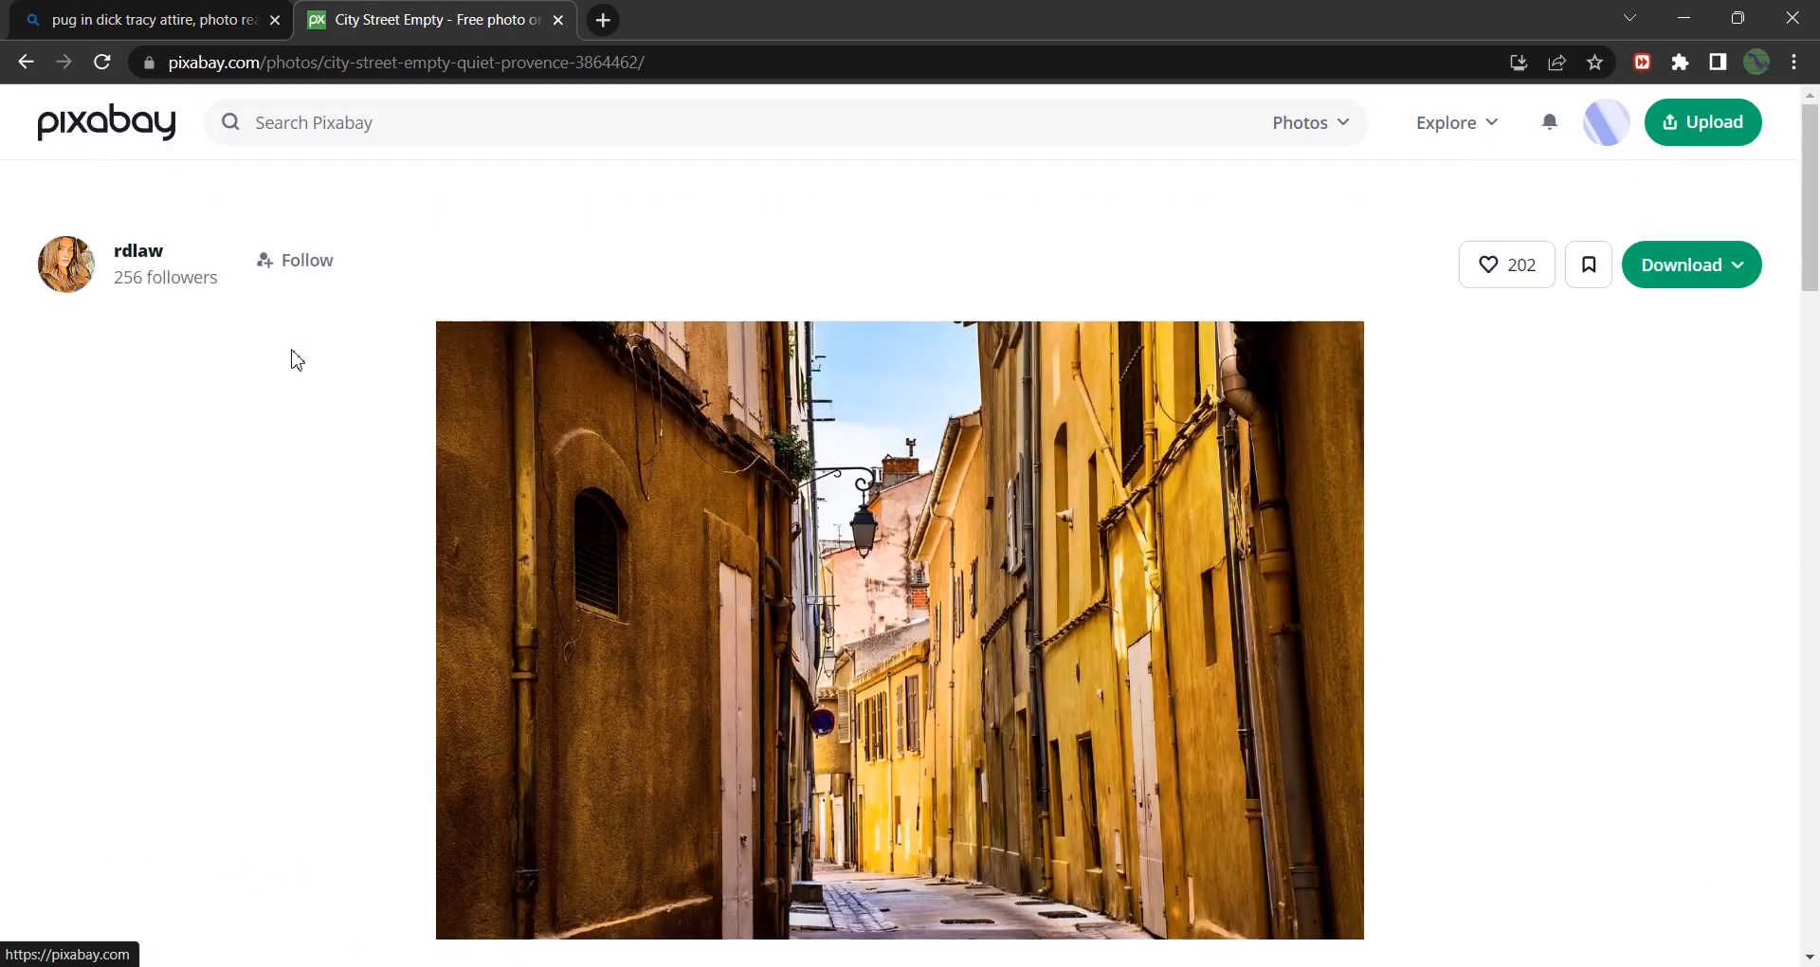
{"action": "left_click", "coordinate": [195, 64]}
{"action": "scroll", "coordinate": [1341, 591], "scroll_direction": "down", "scroll_amount": 2}
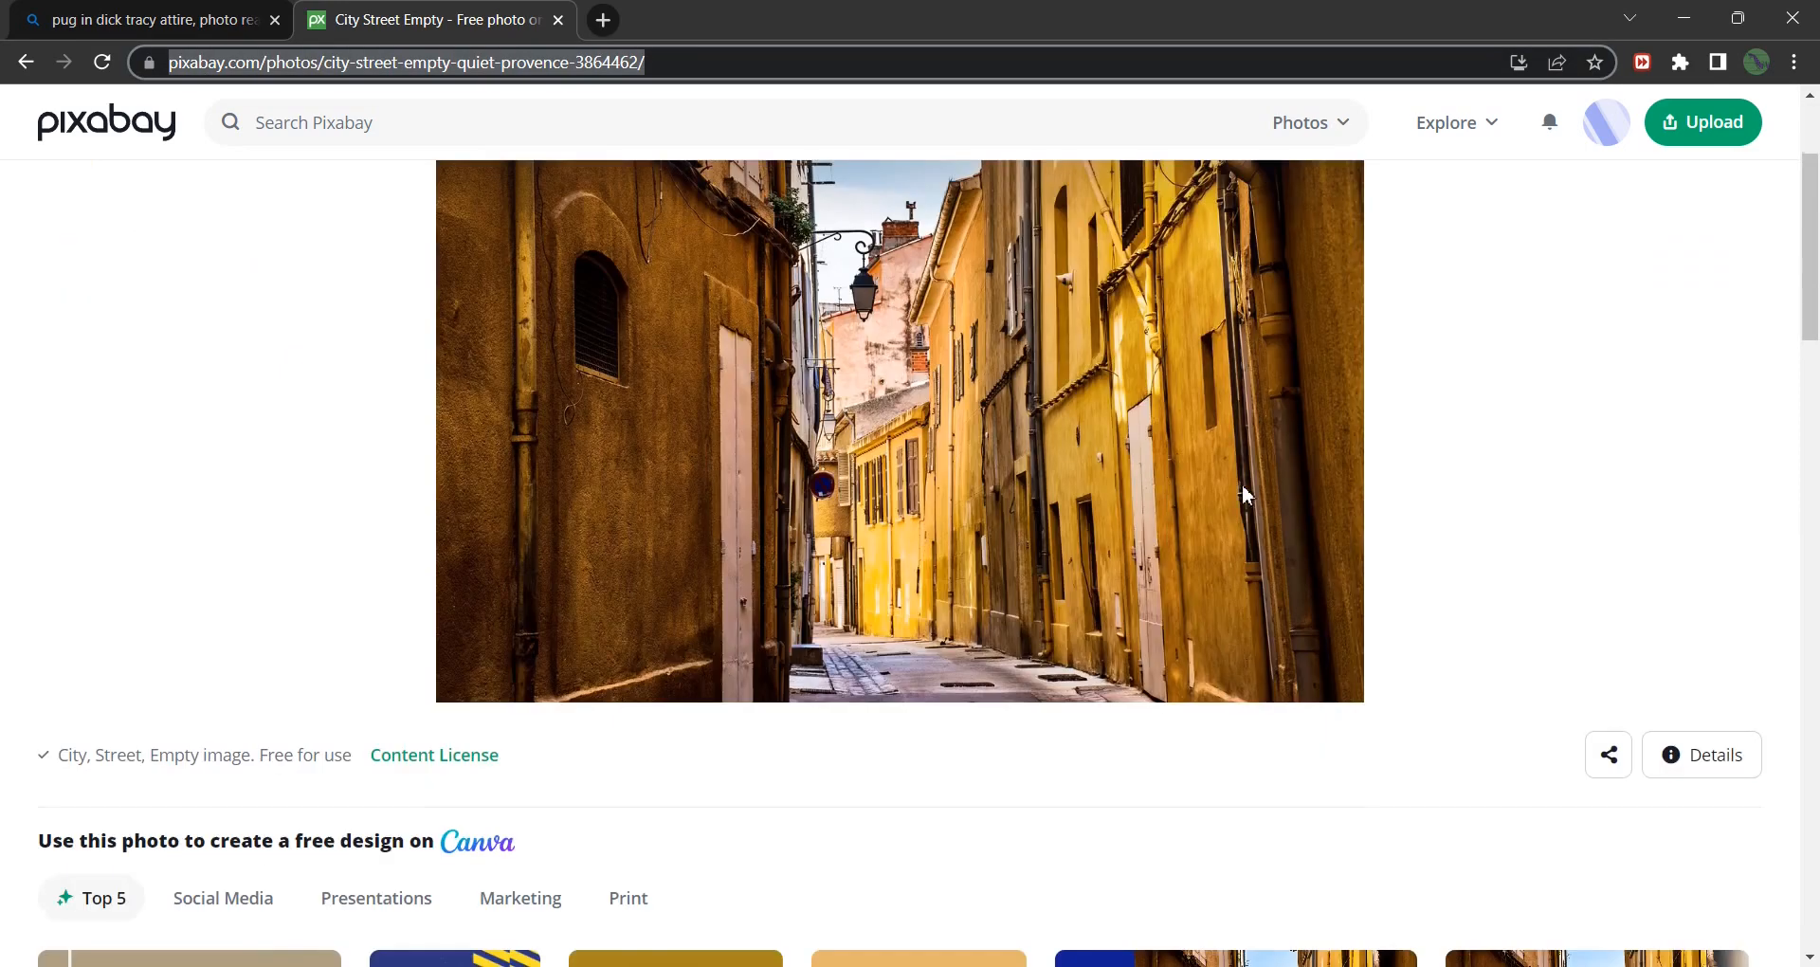
{"action": "scroll", "coordinate": [1246, 494], "scroll_direction": "up", "scroll_amount": 2}
{"action": "scroll", "coordinate": [1405, 557], "scroll_direction": "down", "scroll_amount": 1}
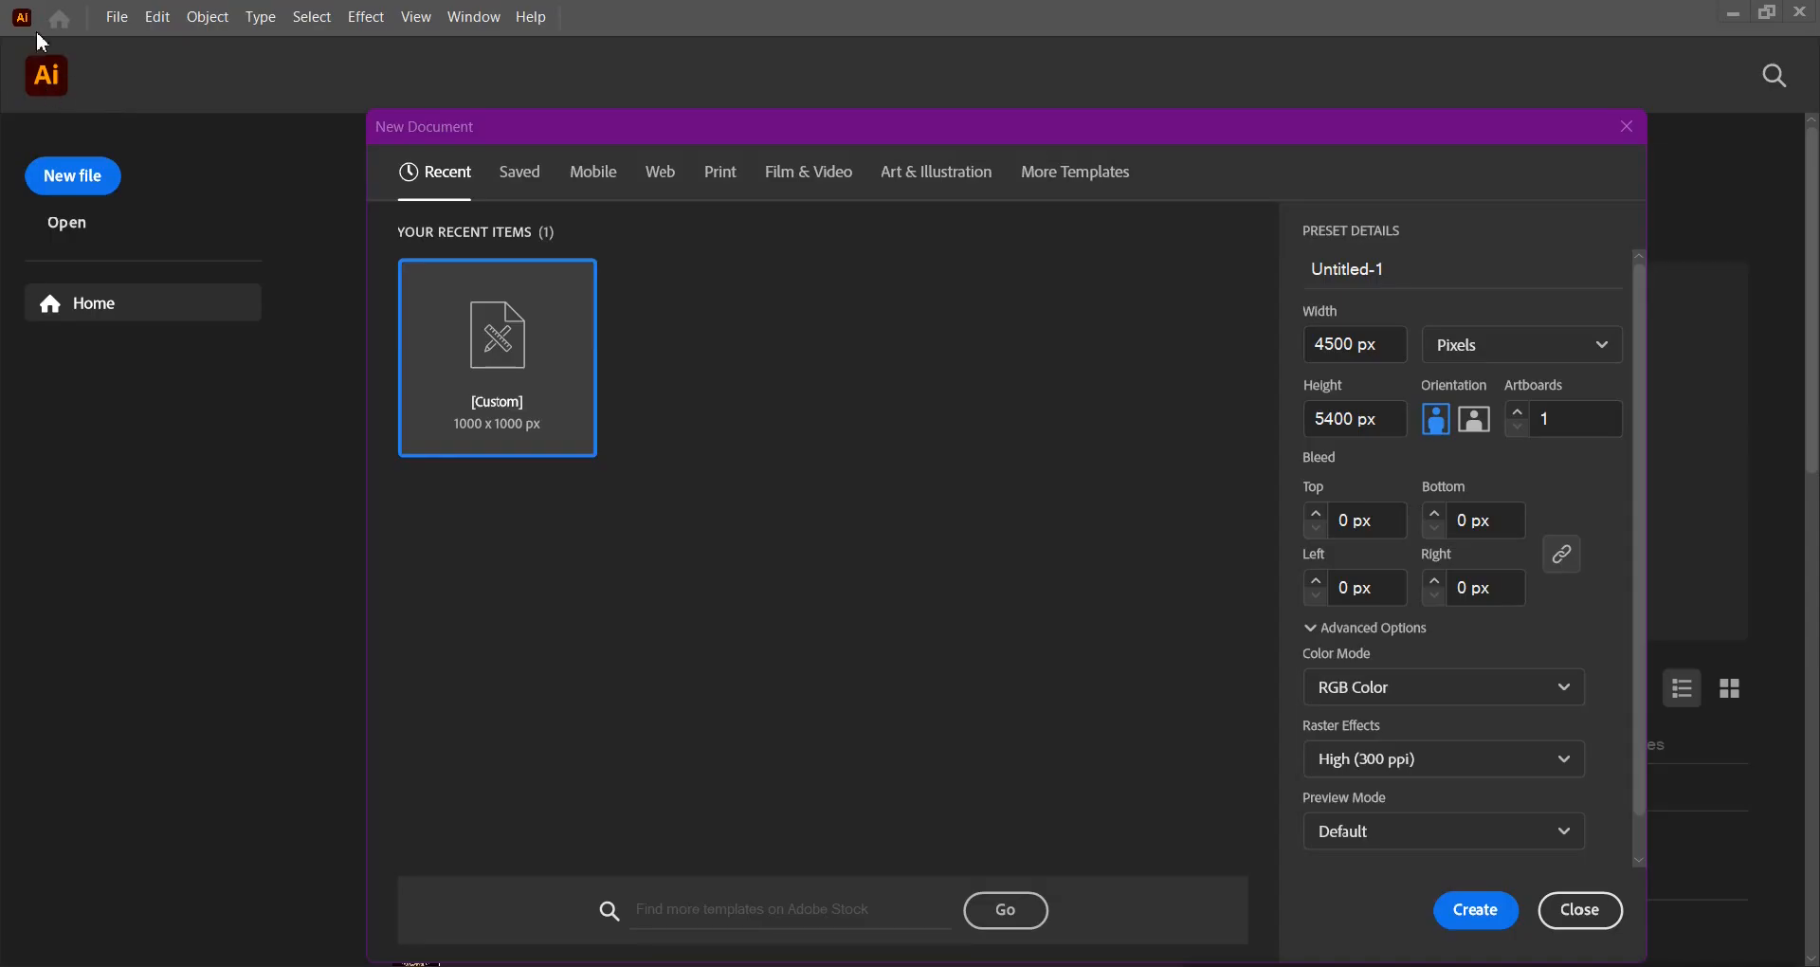
Create a new Illustrator document 4500 px wide by 5400 px high.
{"action": "left_click", "coordinate": [1383, 333]}
{"action": "left_click", "coordinate": [1383, 419]}
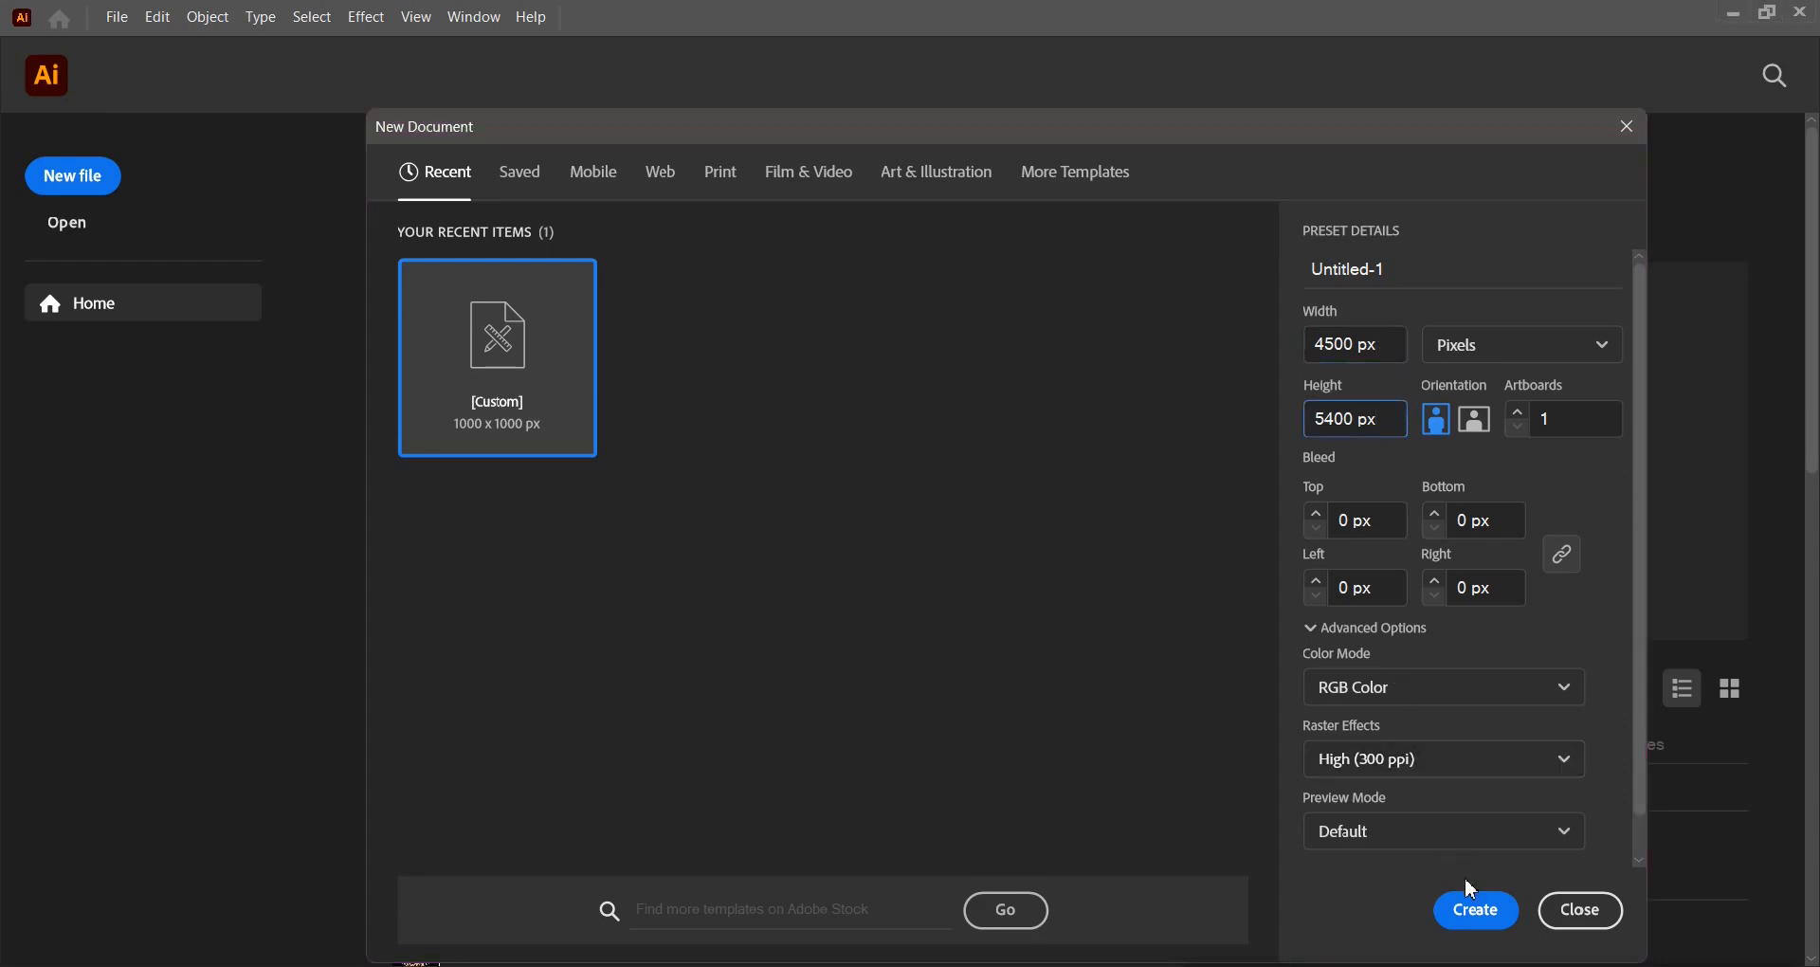
{"action": "left_click", "coordinate": [1475, 910]}
{"action": "left_click_drag", "start_coordinate": [734, 644], "coordinate": [748, 665]}
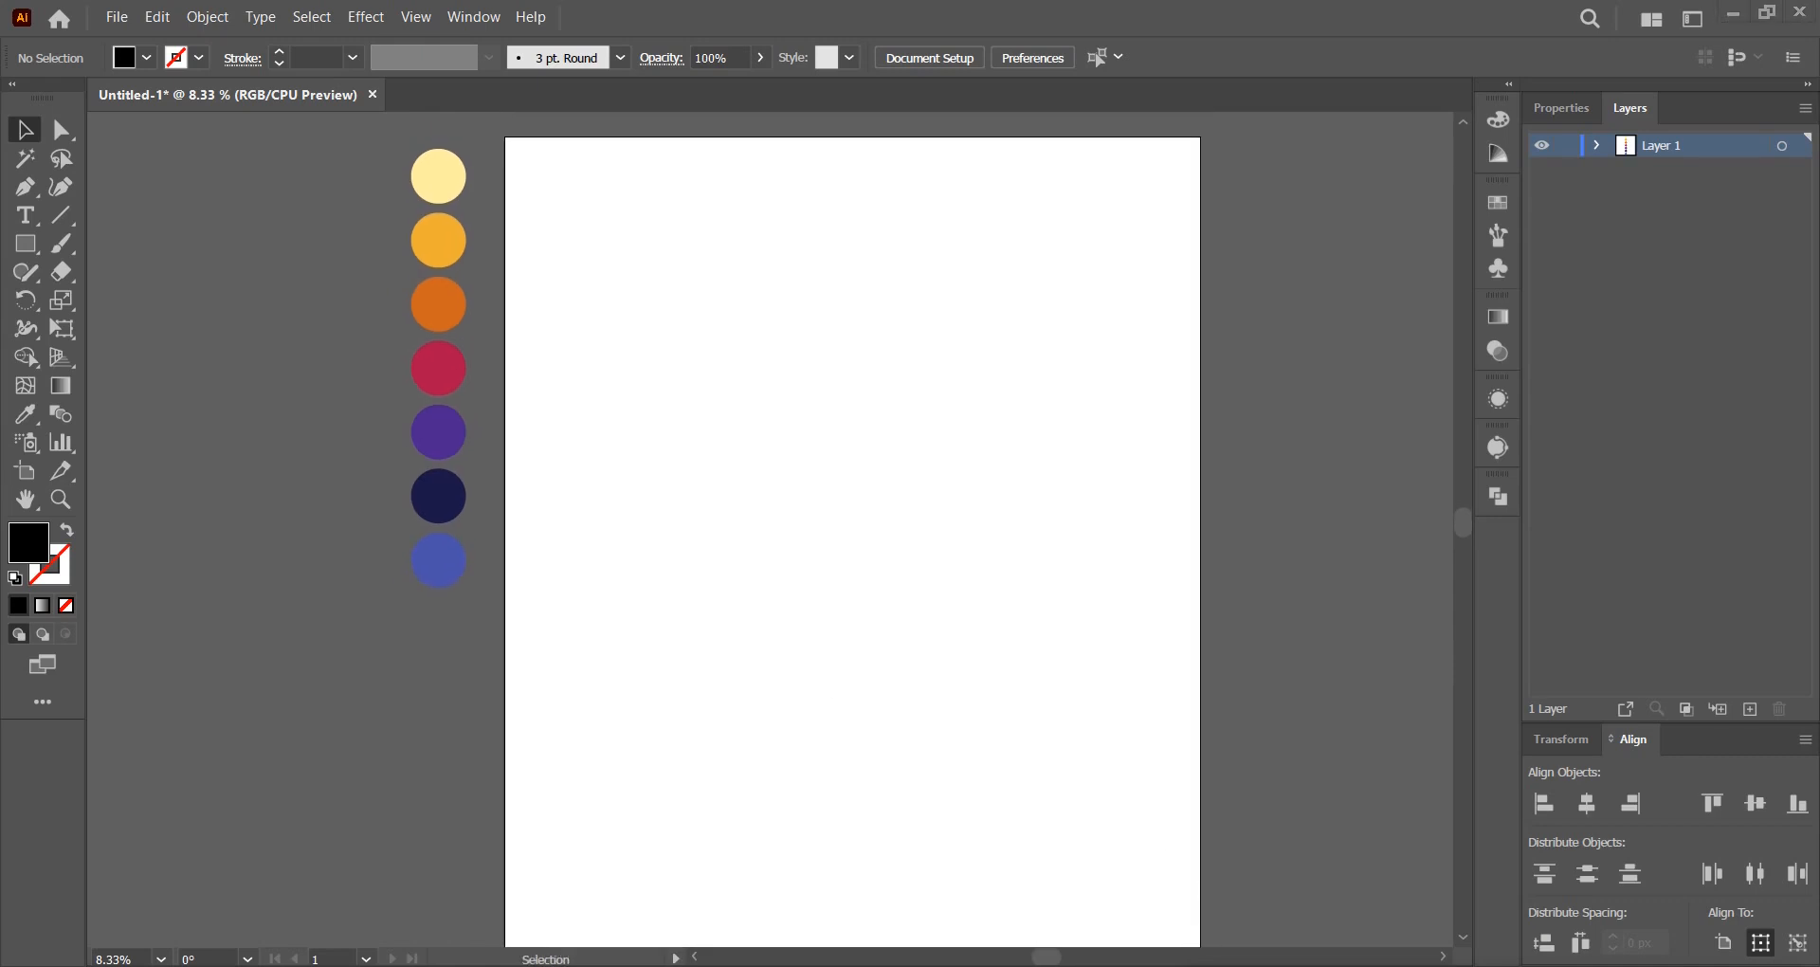
Draw a tall rectangle on the upper-left artboard and fill it with the blue circle's colour.
{"action": "left_click_drag", "start_coordinate": [830, 515], "coordinate": [853, 516]}
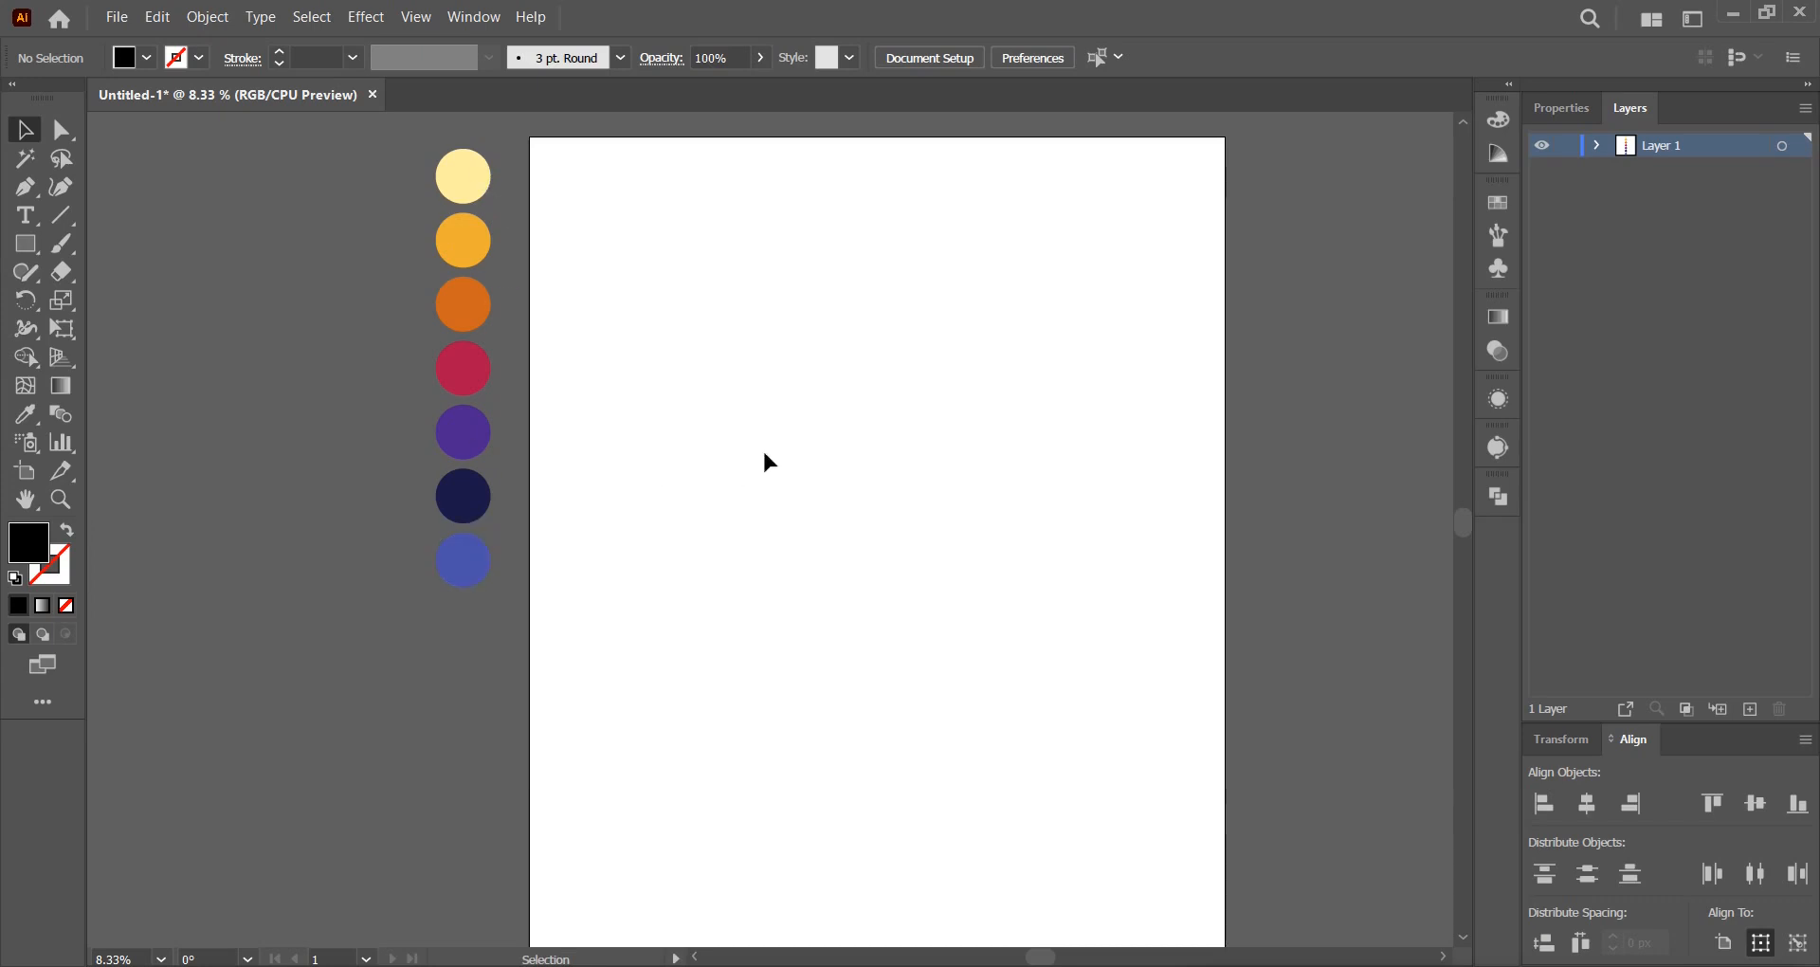
{"action": "left_click", "coordinate": [25, 243]}
{"action": "left_click_drag", "start_coordinate": [639, 268], "coordinate": [834, 613]}
{"action": "left_click", "coordinate": [17, 123]}
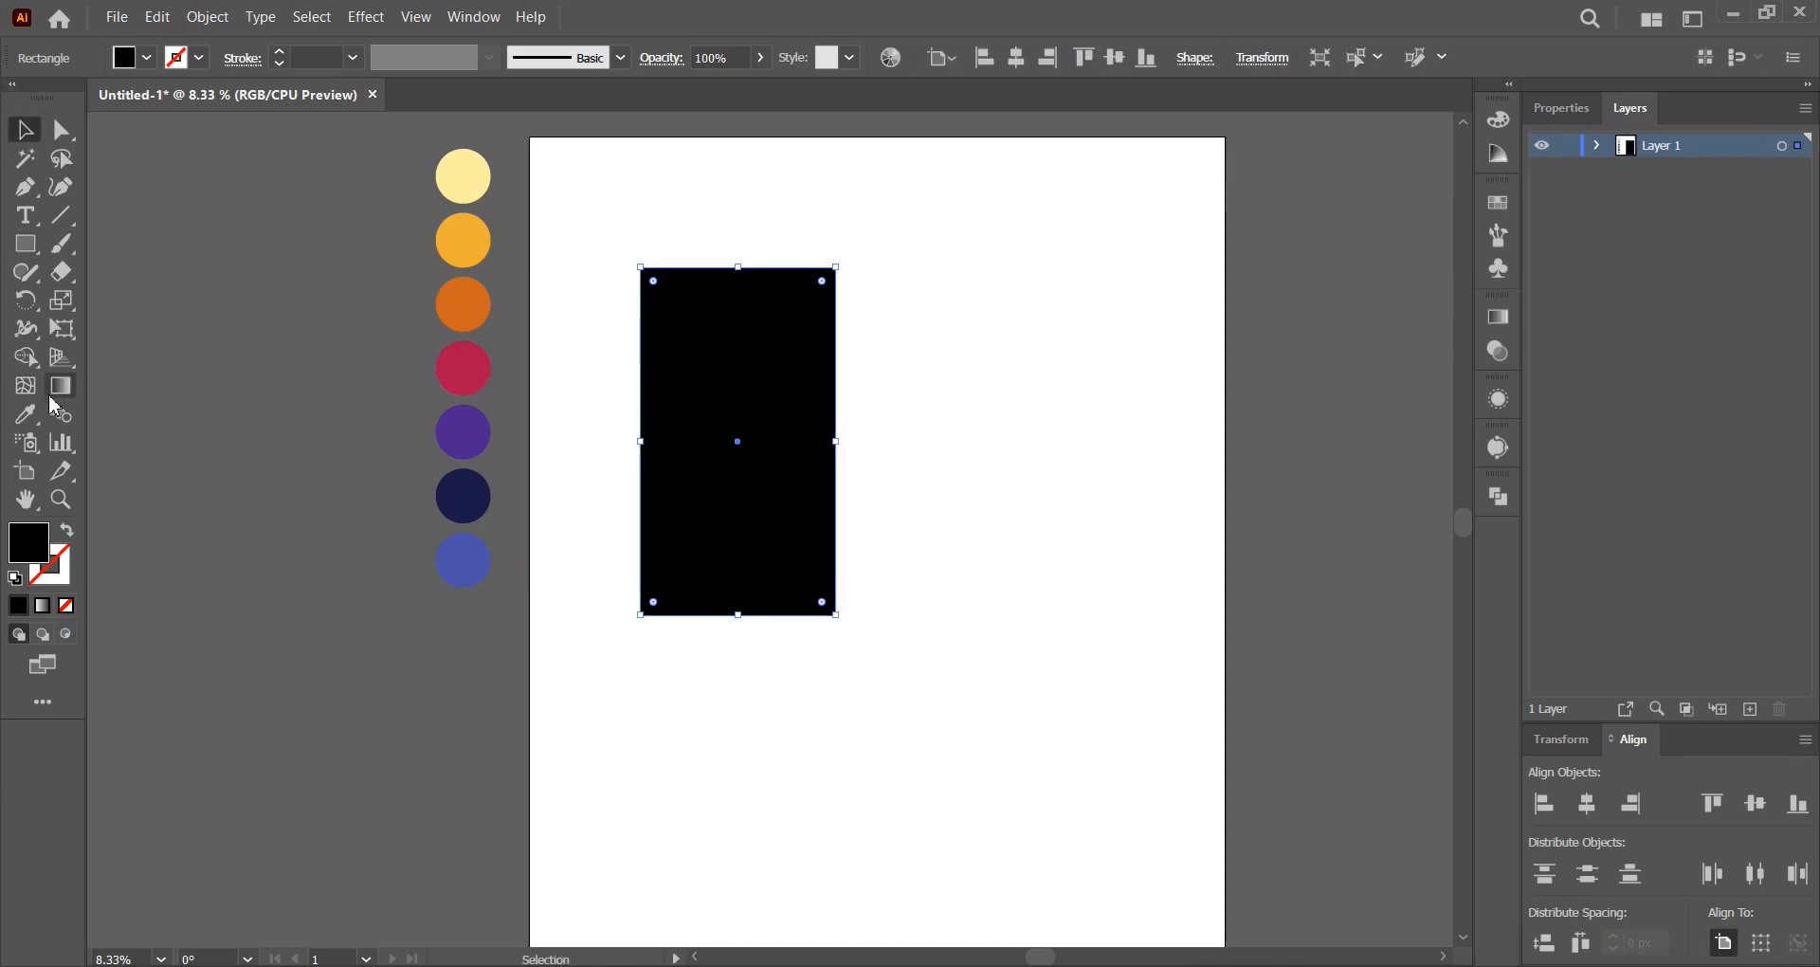
{"action": "left_click", "coordinate": [28, 416]}
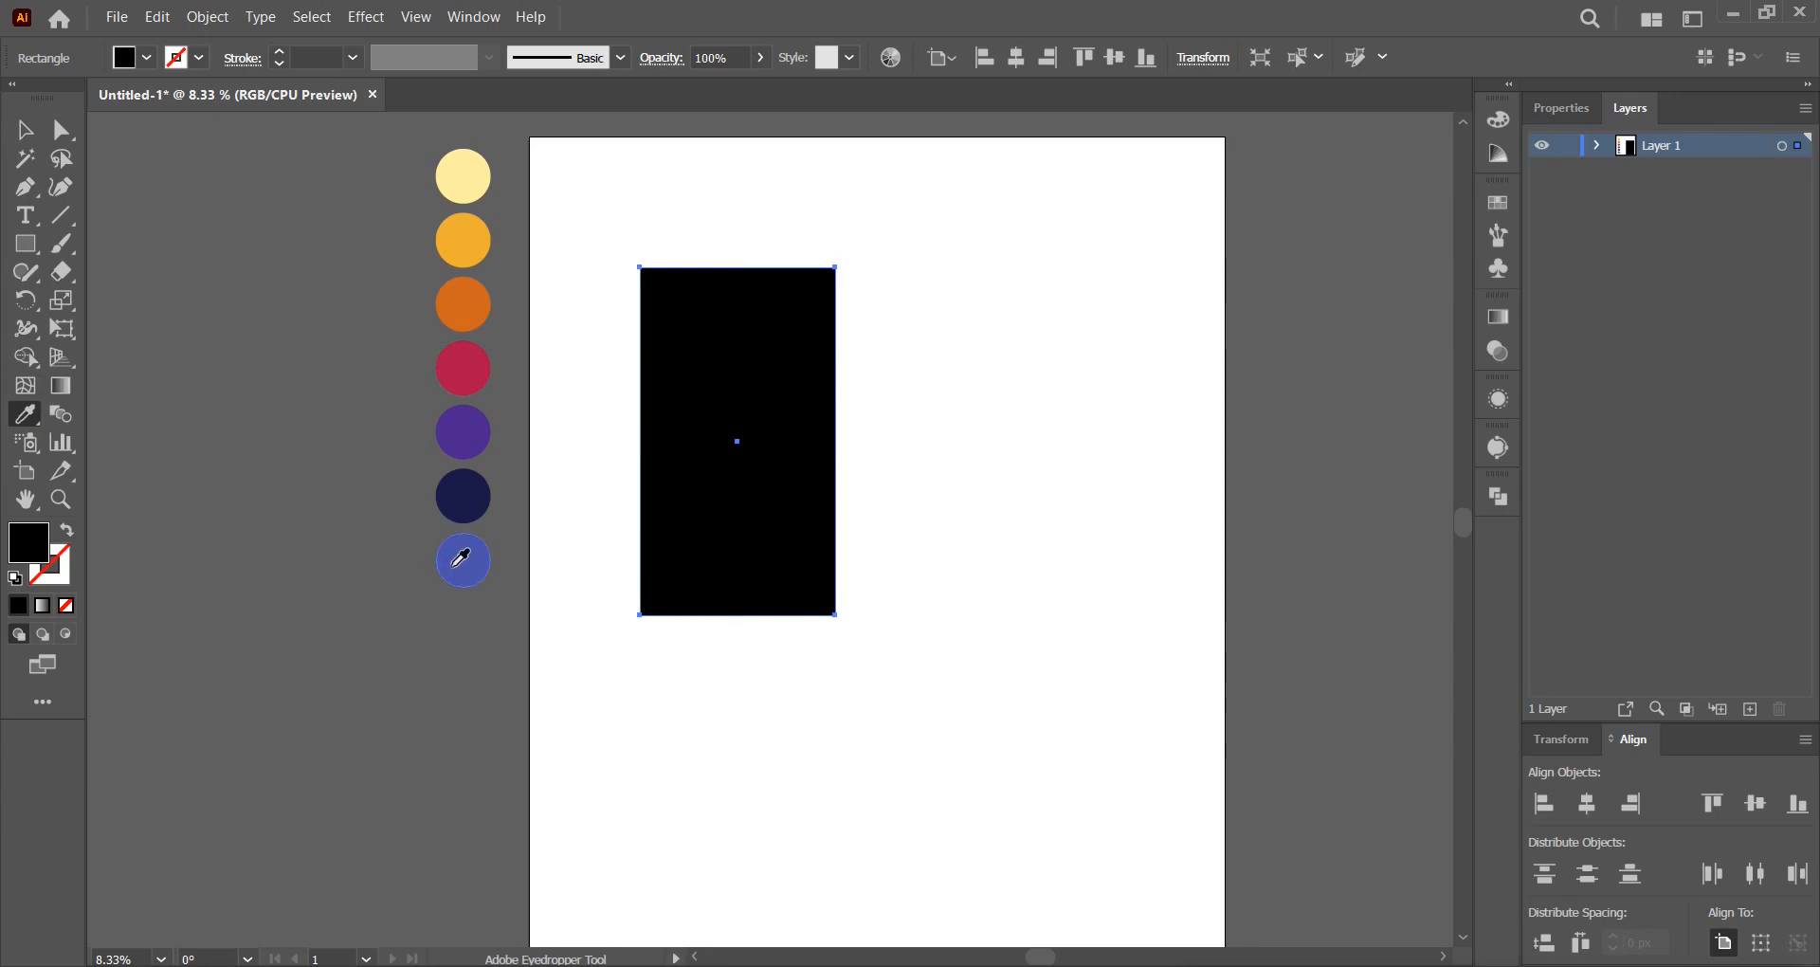
{"action": "left_click", "coordinate": [454, 566]}
{"action": "left_click", "coordinate": [35, 139]}
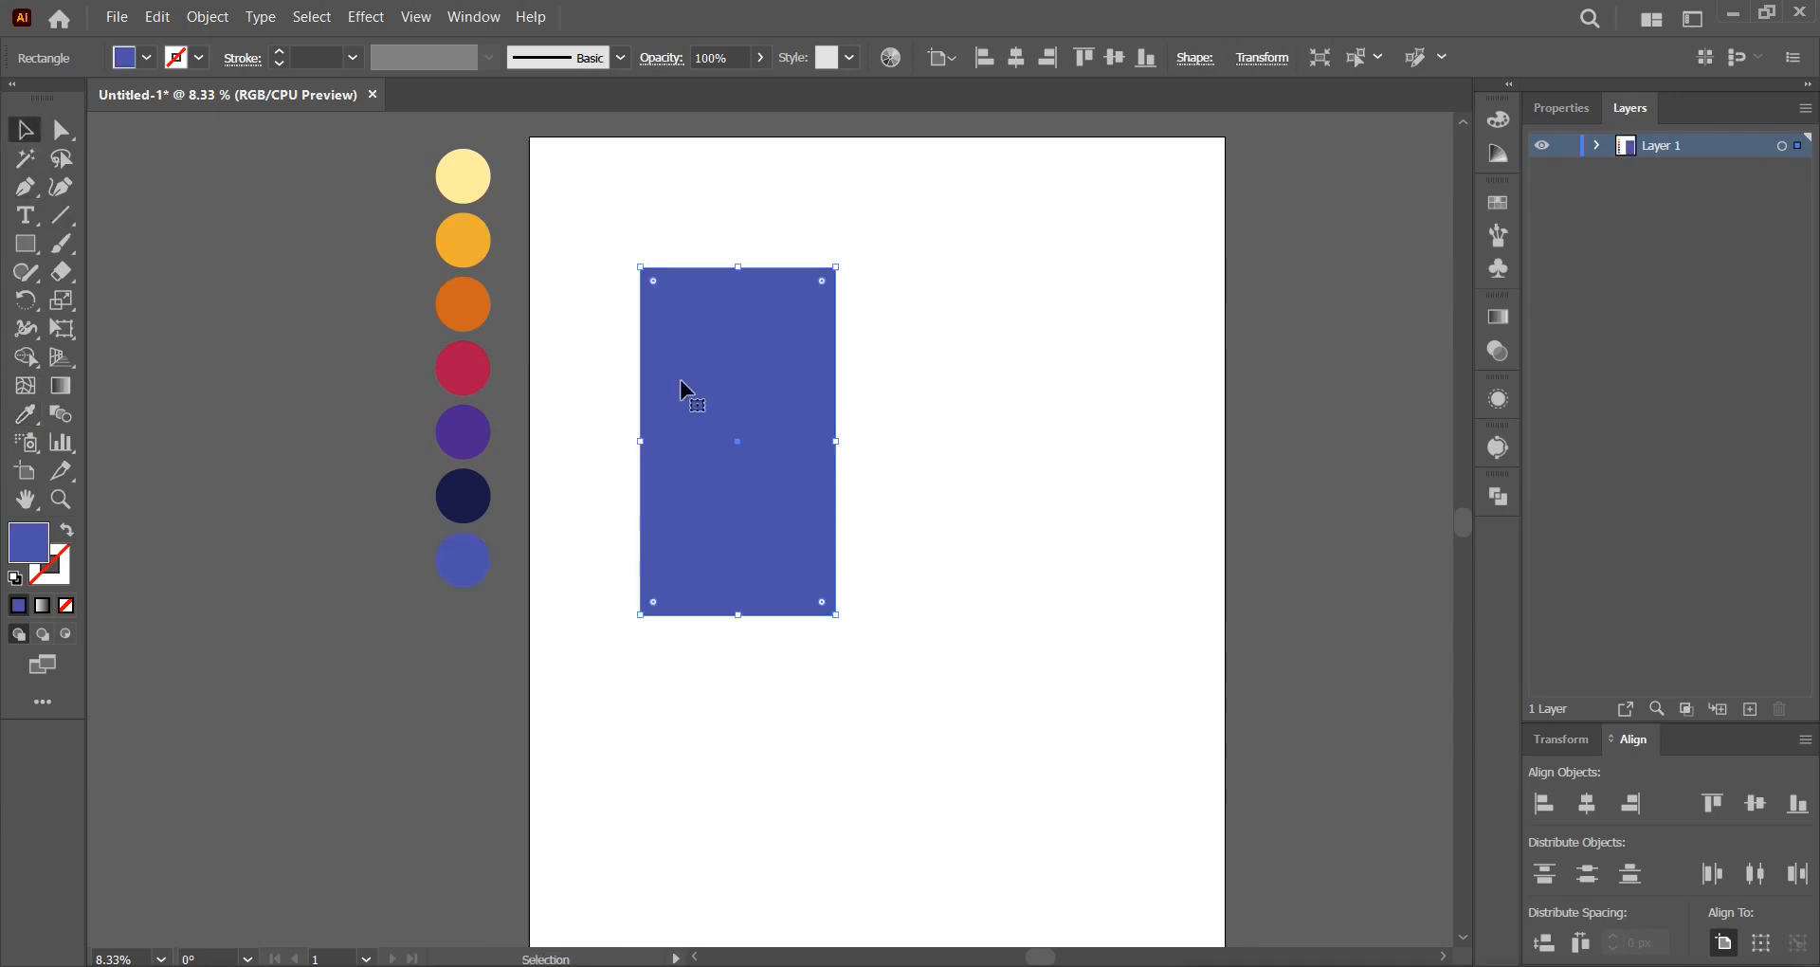
Duplicate the blue rectangle straight across to its right and fill the copy with the red circle's colour.
{"action": "left_click_drag", "start_coordinate": [759, 382], "coordinate": [950, 382]}
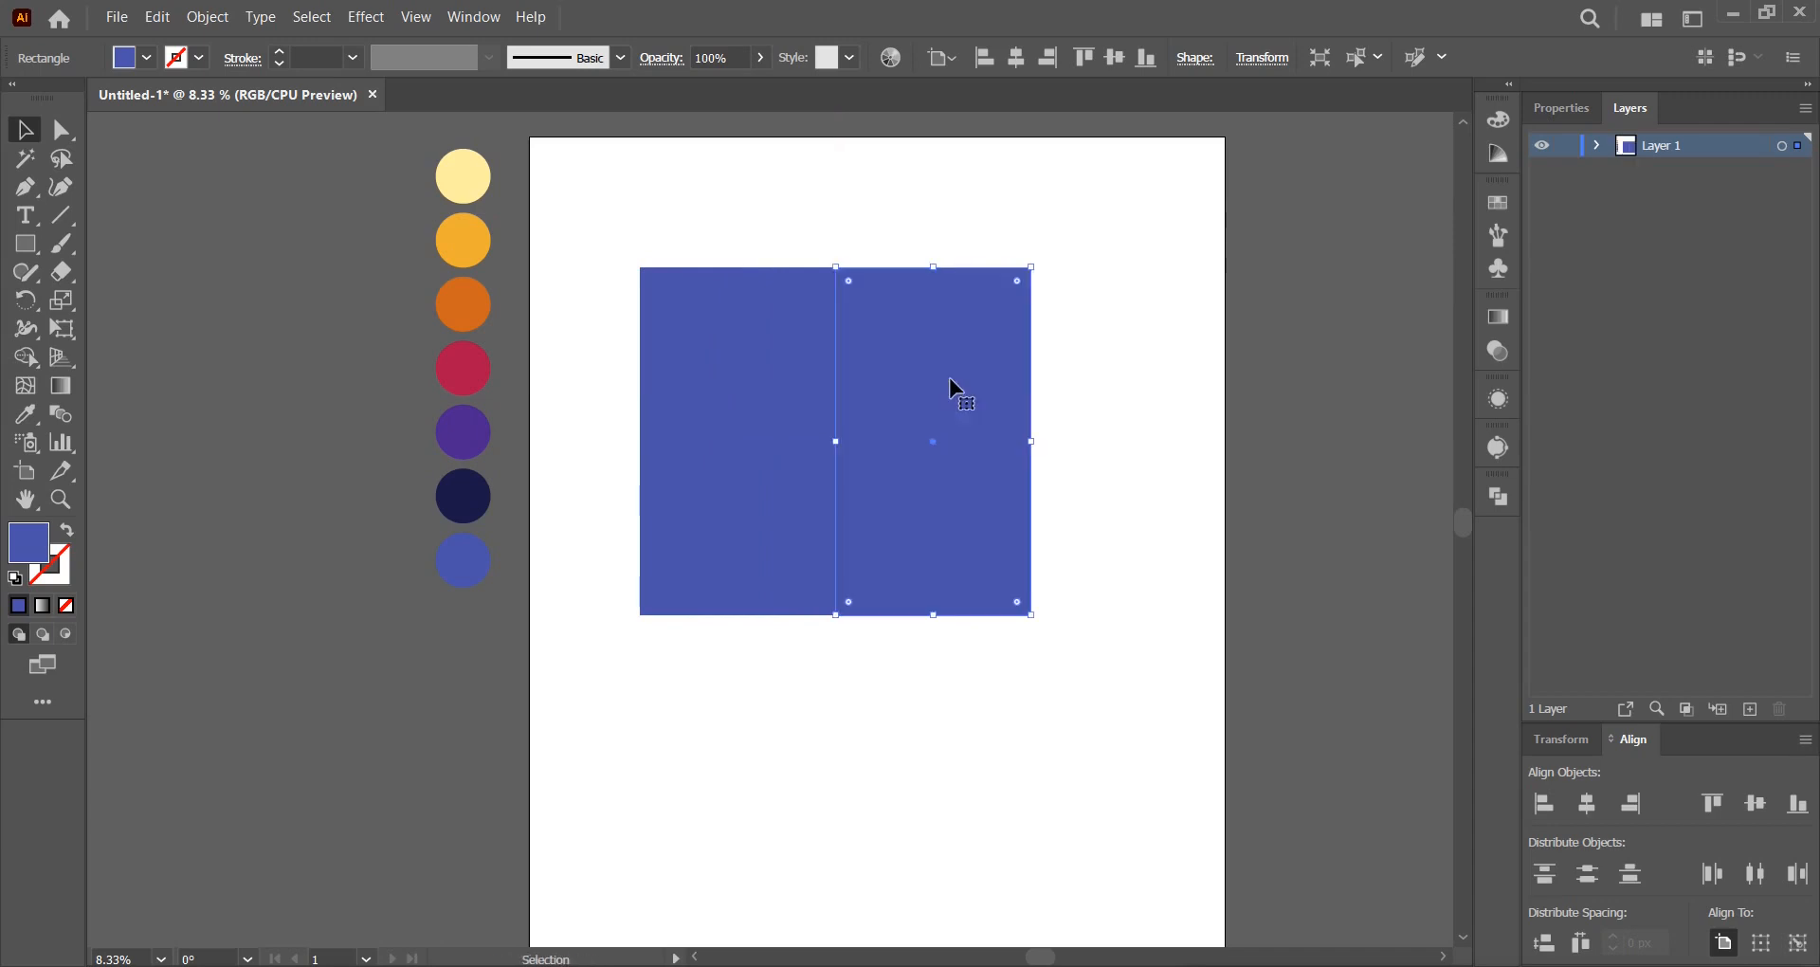
{"action": "left_click", "coordinate": [26, 413]}
{"action": "left_click", "coordinate": [480, 350]}
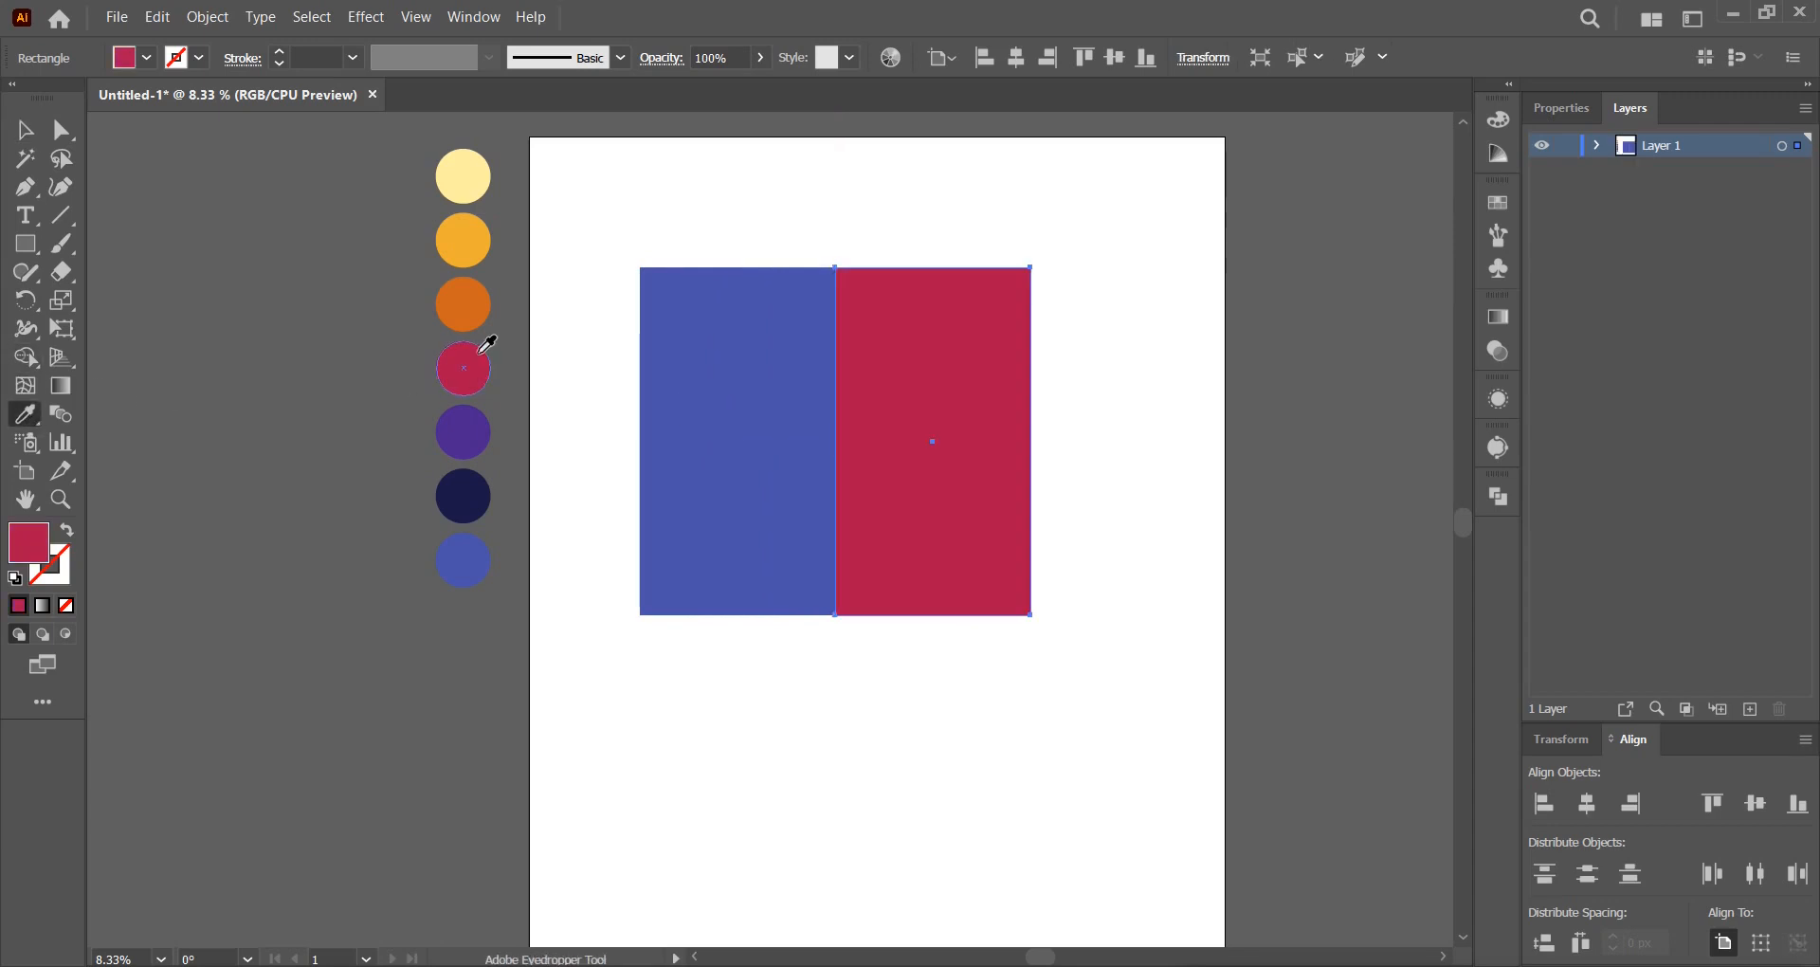
{"action": "left_click", "coordinate": [25, 130]}
Group the two rectangles, centre the group horizontally on the artboard, and start enlarging it.
{"action": "left_click_drag", "start_coordinate": [1048, 642], "coordinate": [764, 439]}
{"action": "right_click", "coordinate": [775, 408]}
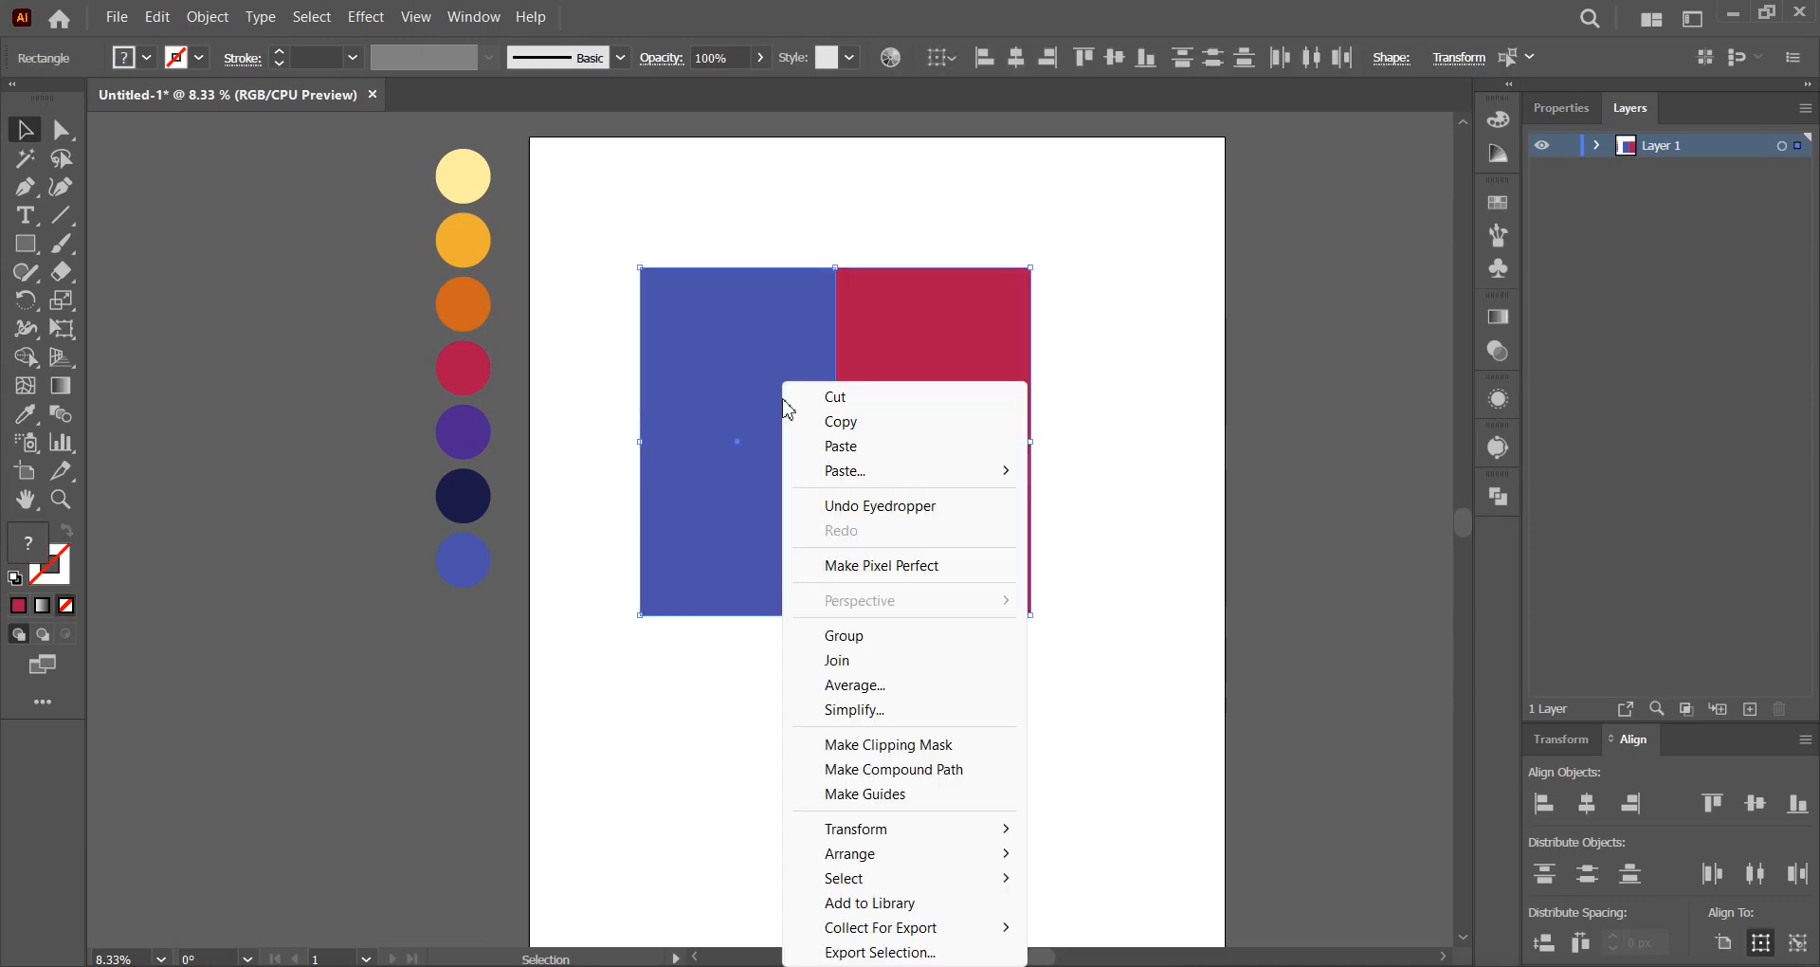
{"action": "left_click", "coordinate": [854, 633]}
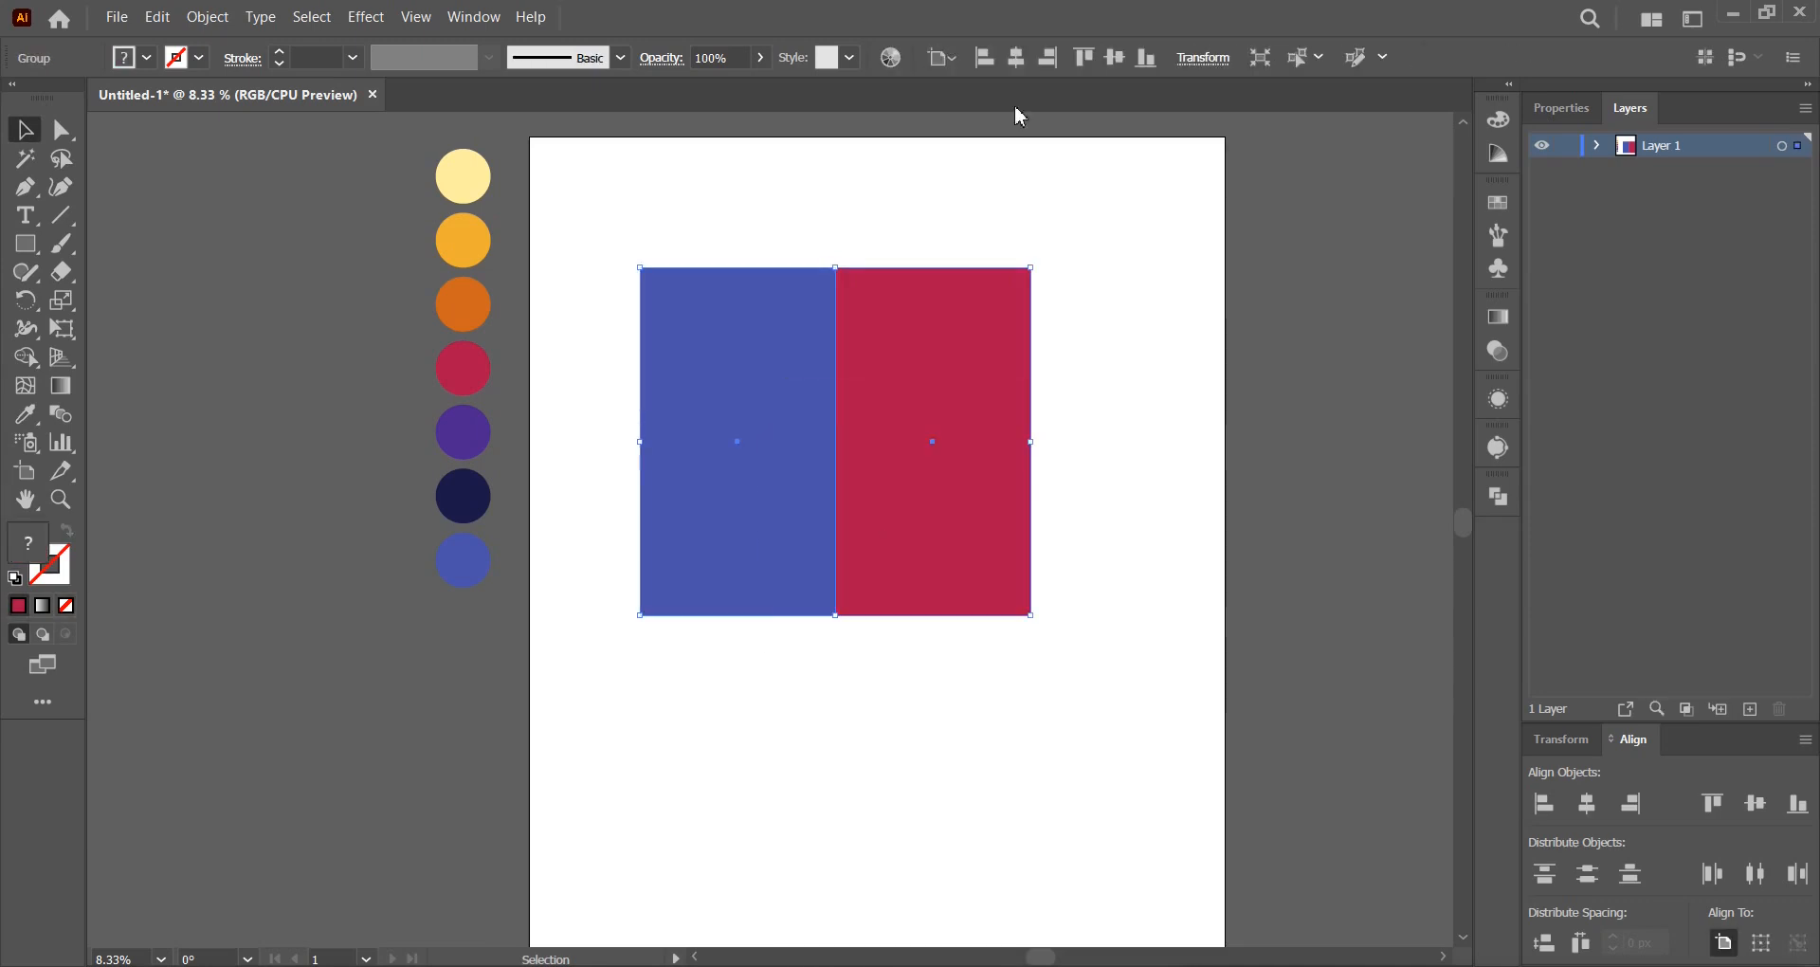
{"action": "left_click", "coordinate": [1020, 58]}
{"action": "left_click", "coordinate": [1199, 431]}
{"action": "left_click", "coordinate": [1046, 436]}
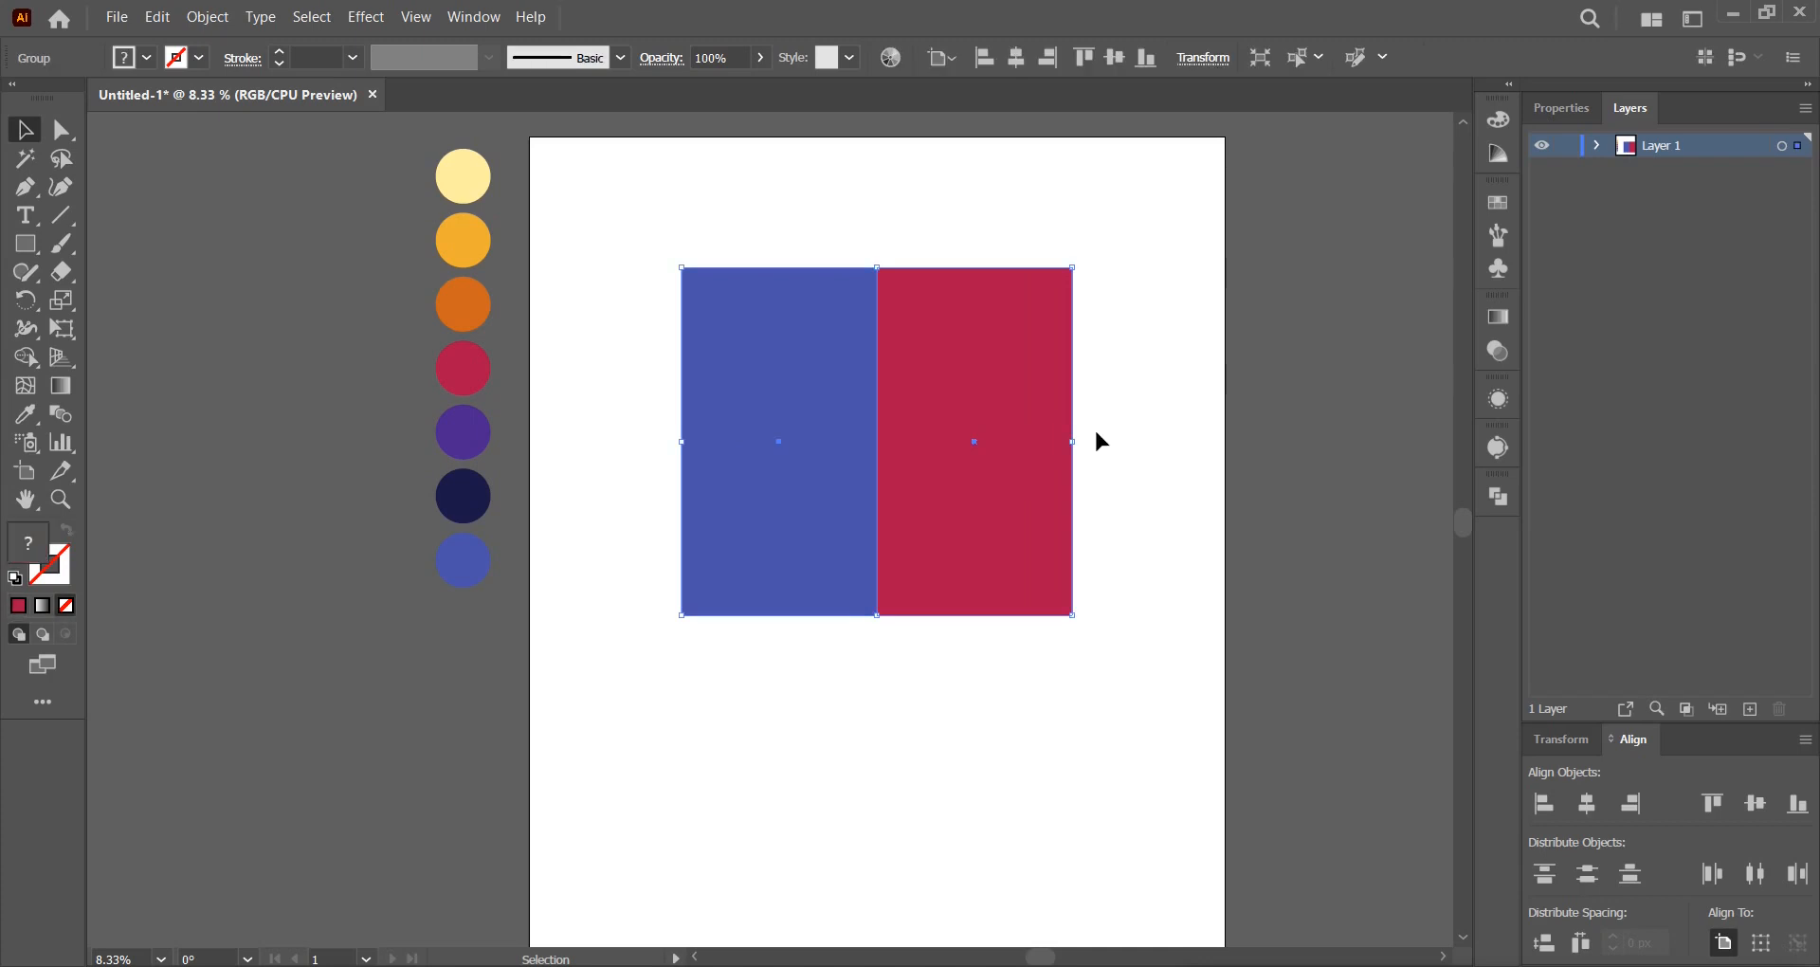
{"action": "left_click_drag", "start_coordinate": [1074, 438], "coordinate": [1119, 434]}
Move the enlarged blue-and-red group down a little.
{"action": "left_click_drag", "start_coordinate": [1007, 366], "coordinate": [1003, 413]}
{"action": "left_click", "coordinate": [1177, 360]}
{"action": "key", "text": "space"}
{"action": "left_click_drag", "start_coordinate": [1181, 399], "coordinate": [1141, 394]}
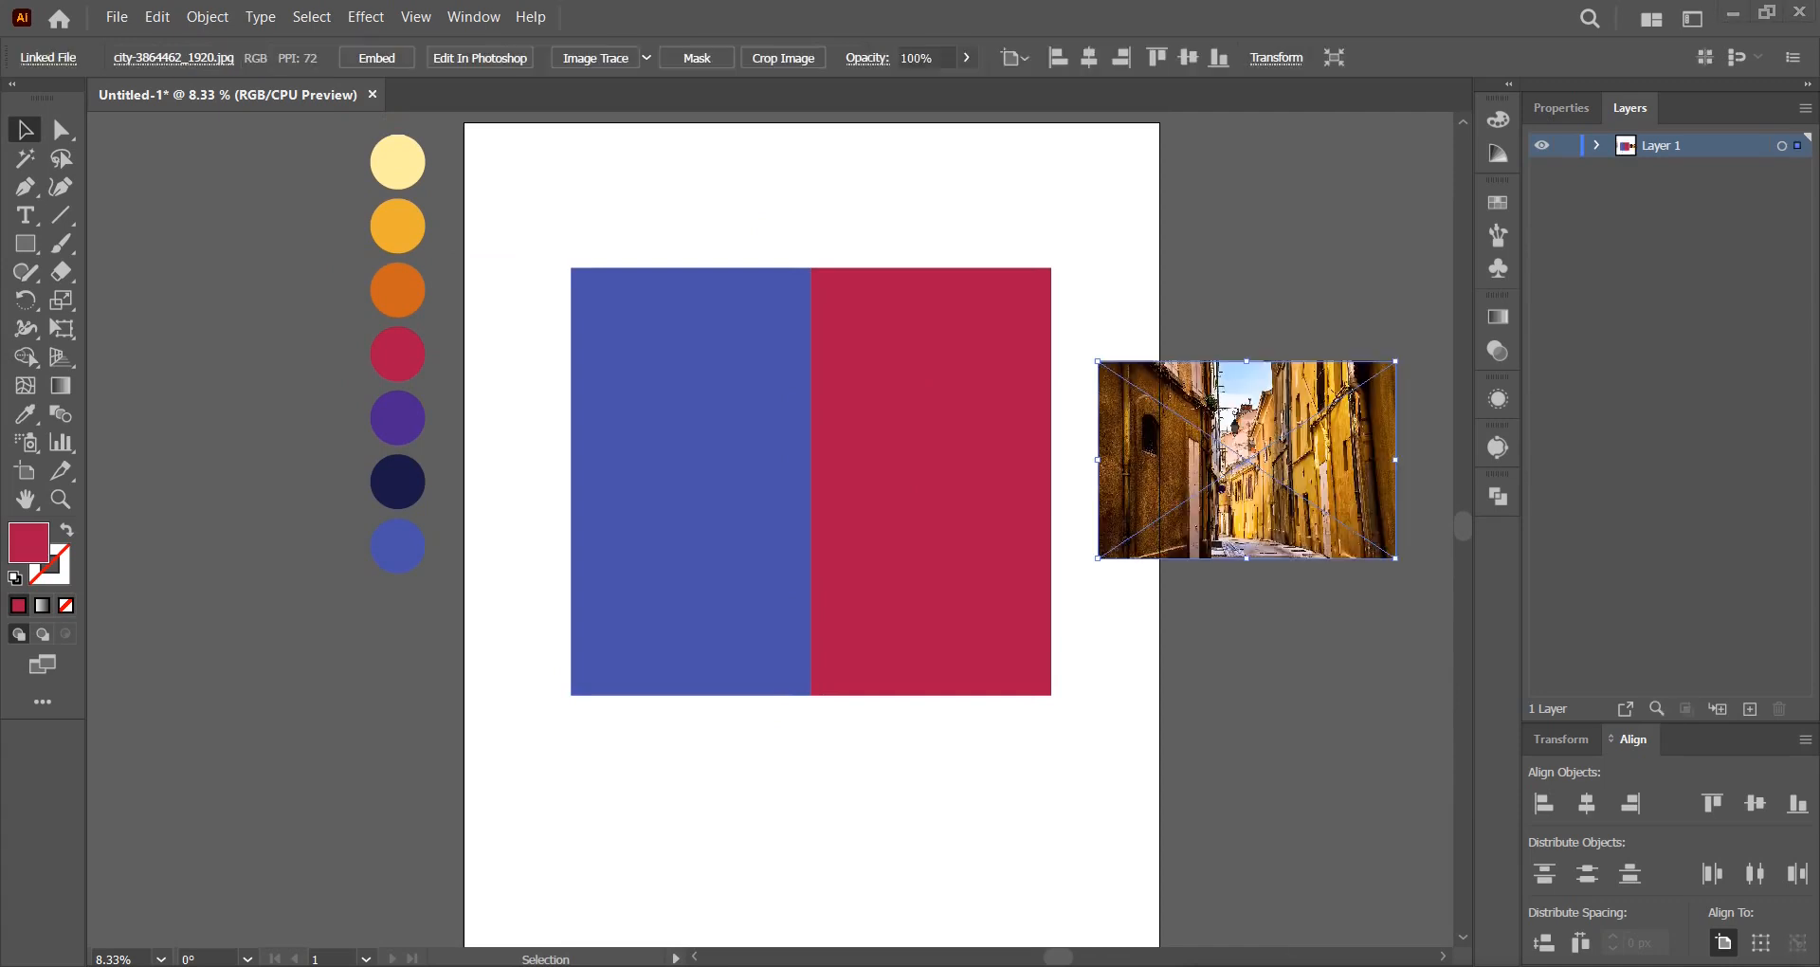
Position the city street photo beside the artboard and trace it to black and white.
{"action": "scroll", "coordinate": [1380, 568], "scroll_direction": "up", "scroll_amount": 2}
{"action": "key", "text": "space"}
{"action": "left_click_drag", "start_coordinate": [1235, 646], "coordinate": [958, 801]}
{"action": "left_click_drag", "start_coordinate": [907, 642], "coordinate": [1055, 592]}
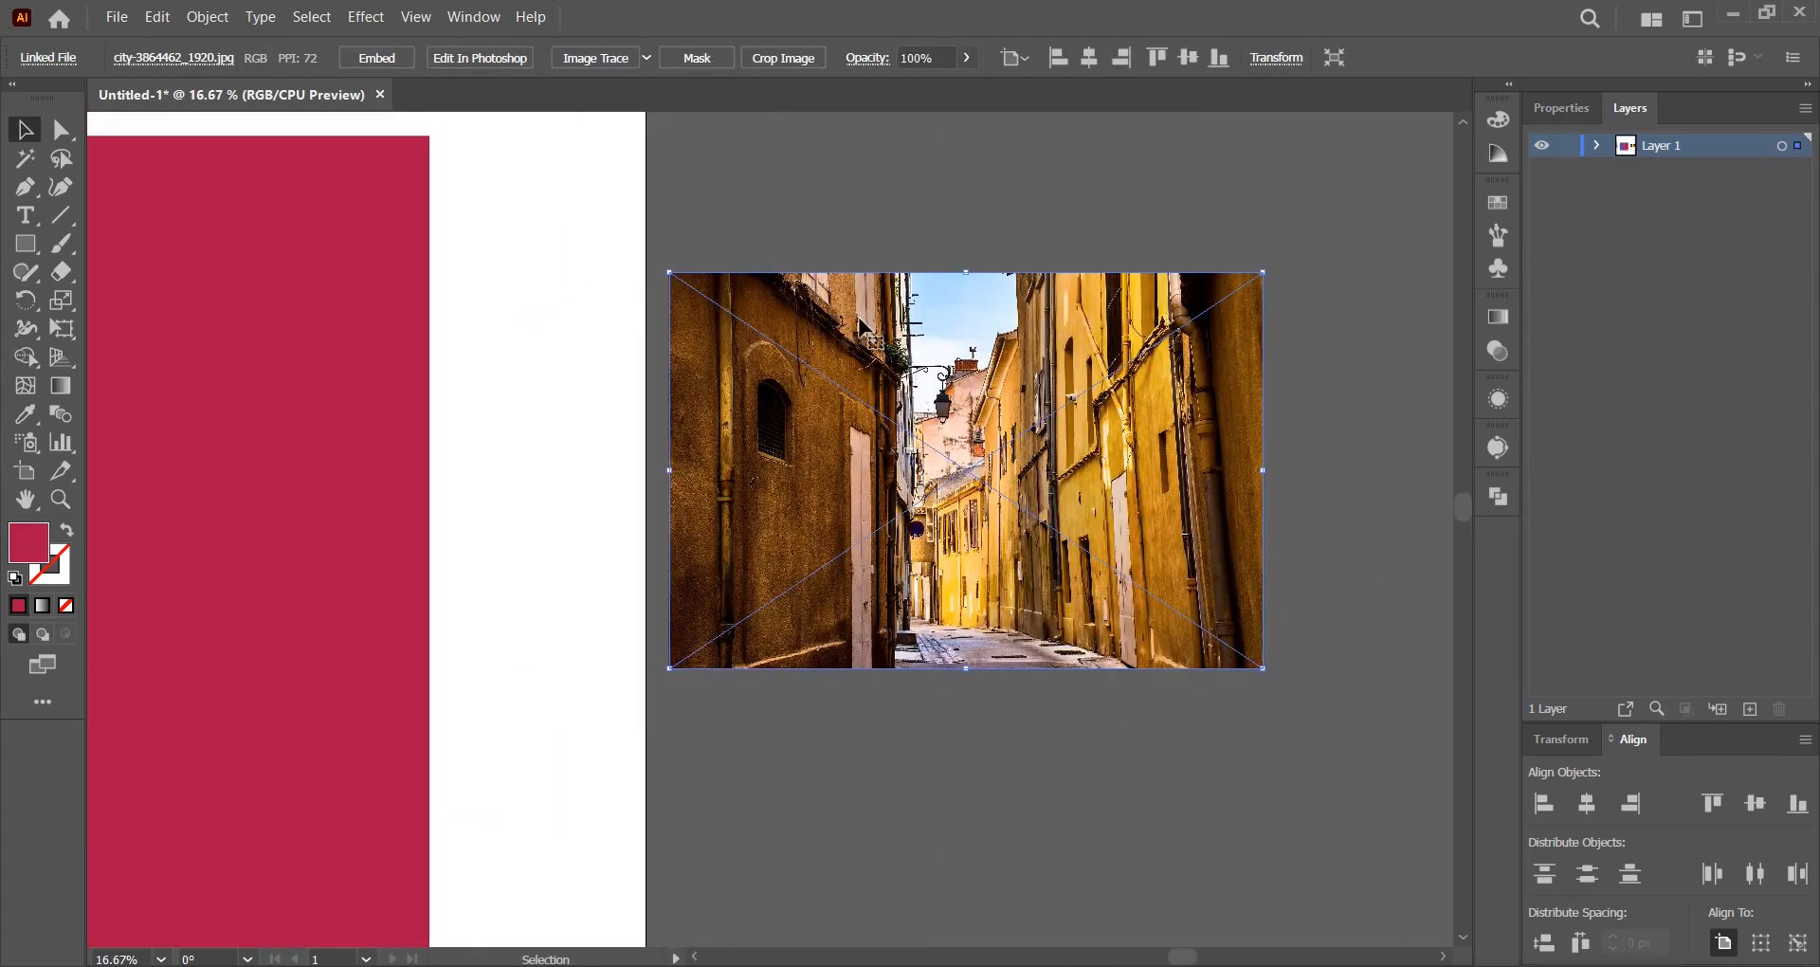
{"action": "scroll", "coordinate": [1250, 428], "scroll_direction": "up", "scroll_amount": 1}
{"action": "key", "text": "space"}
{"action": "left_click_drag", "start_coordinate": [1252, 426], "coordinate": [1229, 445]}
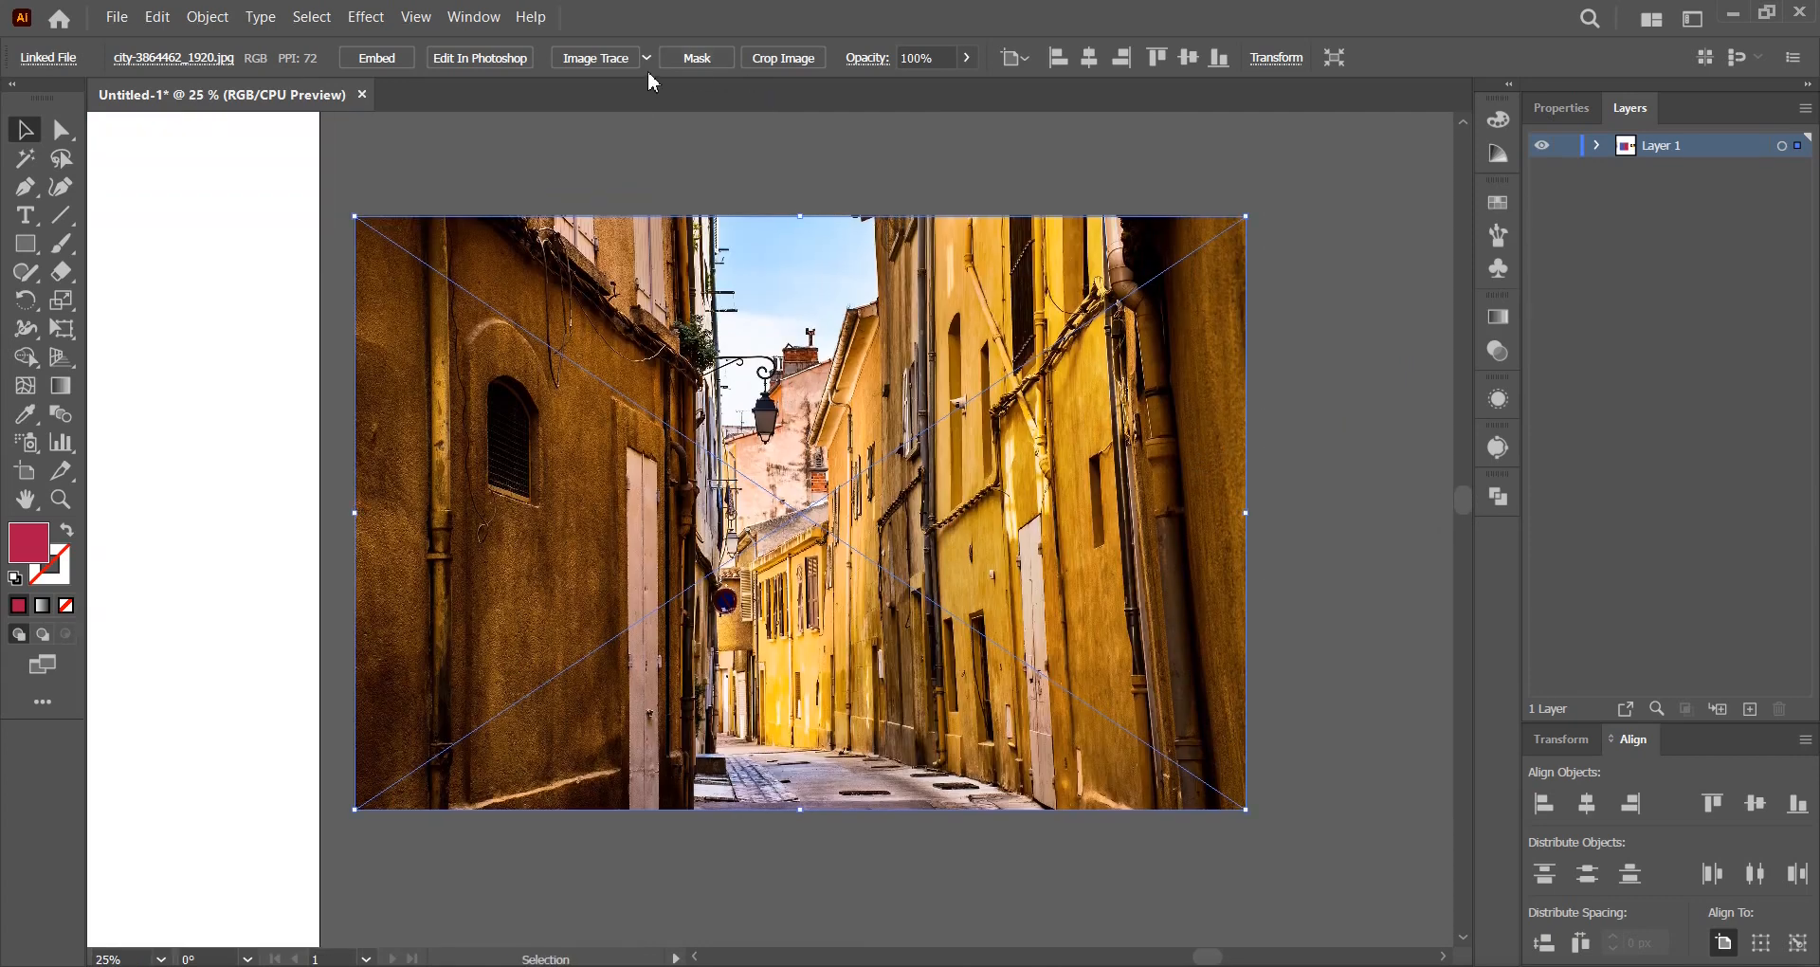
{"action": "left_click", "coordinate": [595, 58]}
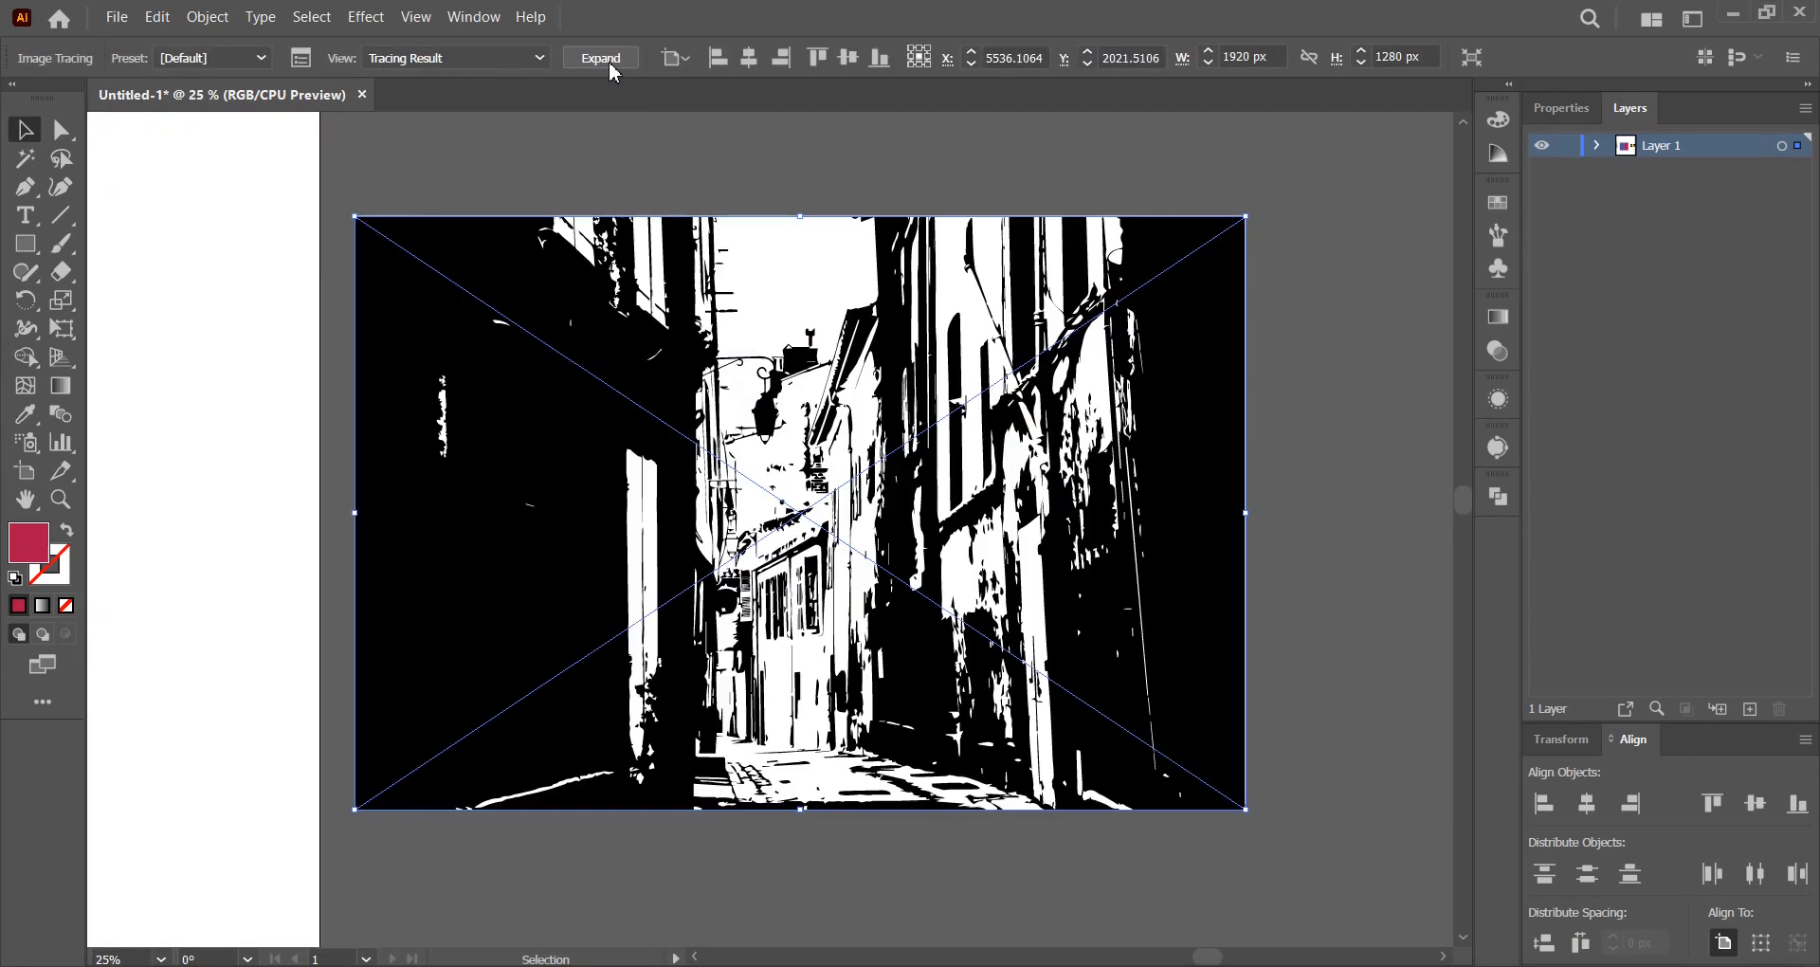
Set the Image Trace panel to Paths 82%, Noise 91 px and Threshold 108.
{"action": "left_click", "coordinate": [1497, 447]}
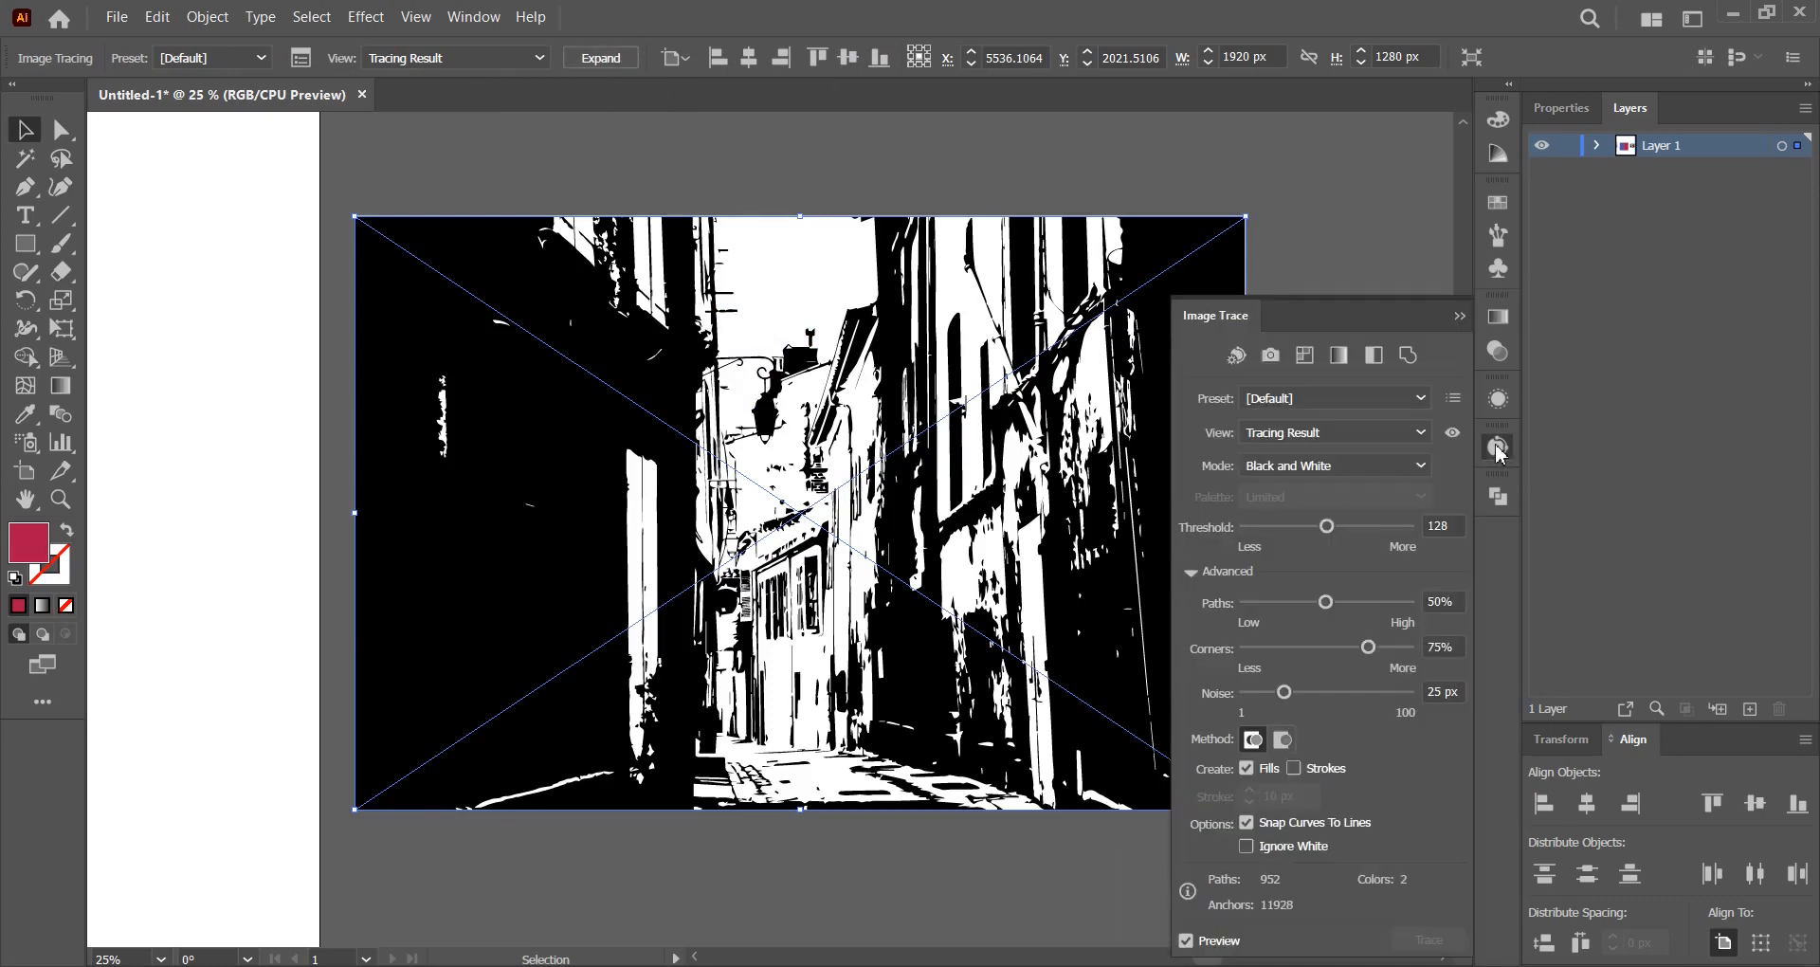
{"action": "left_click", "coordinate": [1380, 604]}
{"action": "left_click", "coordinate": [1348, 692]}
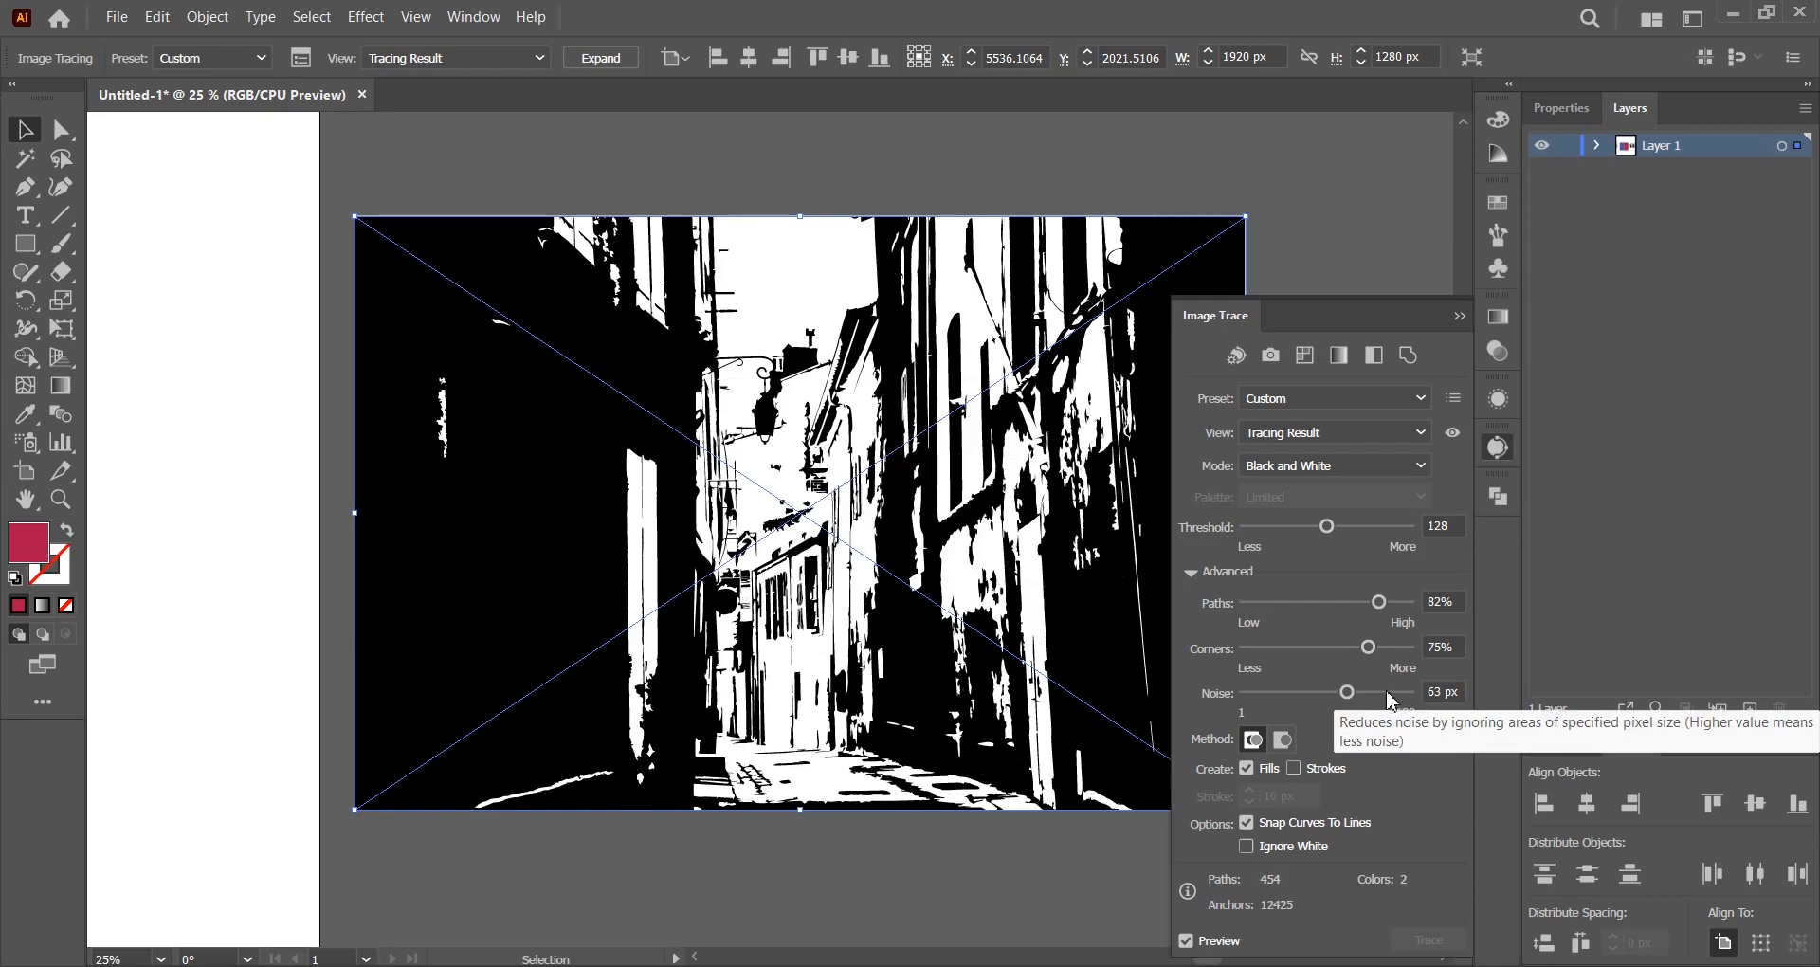
{"action": "left_click", "coordinate": [1394, 694]}
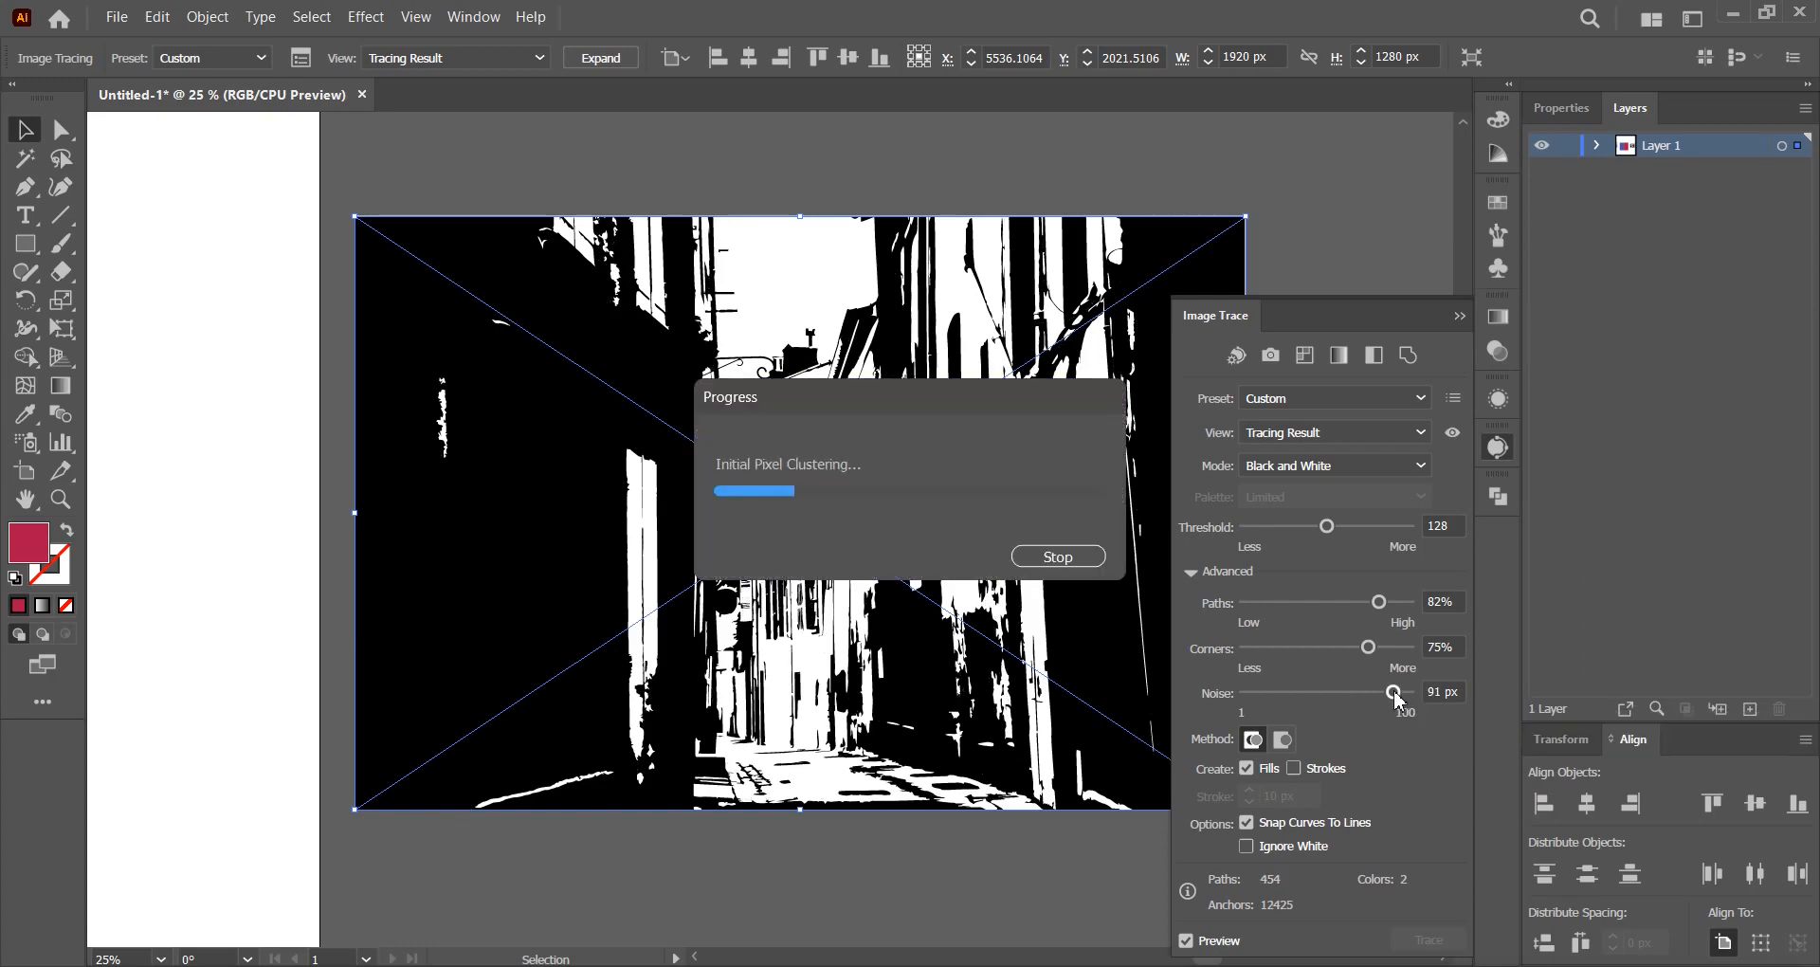
{"action": "left_click", "coordinate": [1343, 527]}
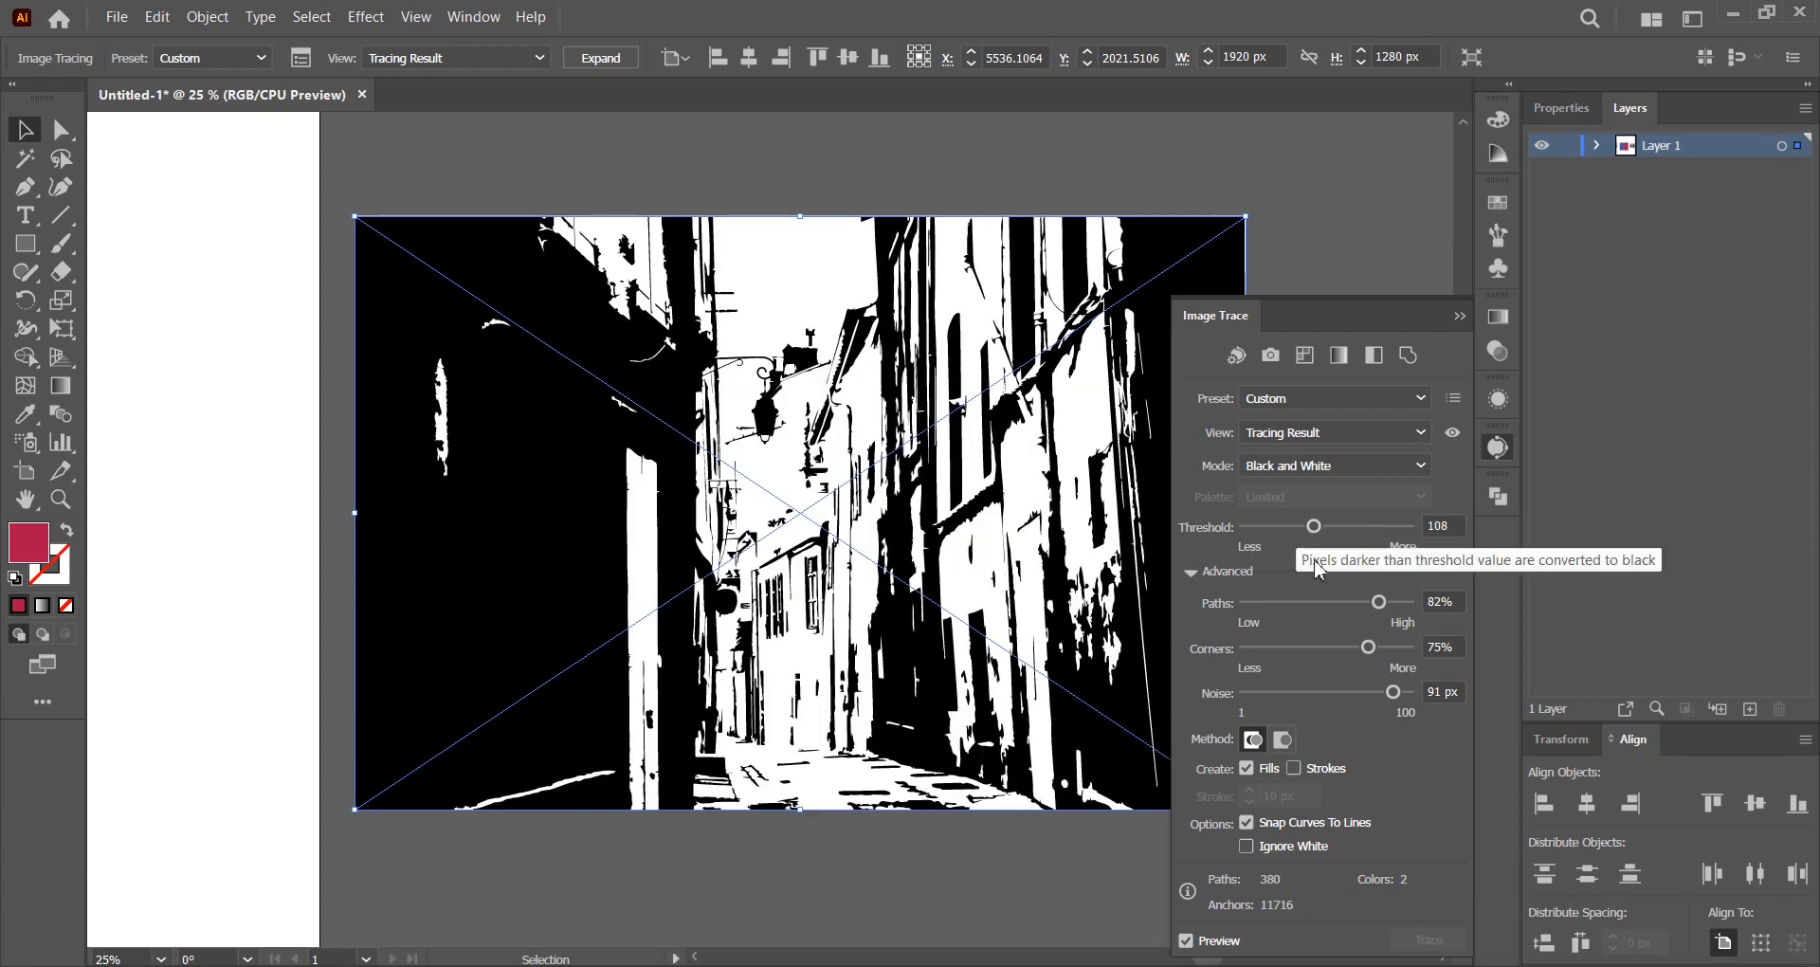
Expand the street trace into editable paths and ungroup the shapes.
{"action": "left_click", "coordinate": [603, 58]}
{"action": "left_click", "coordinate": [1493, 441]}
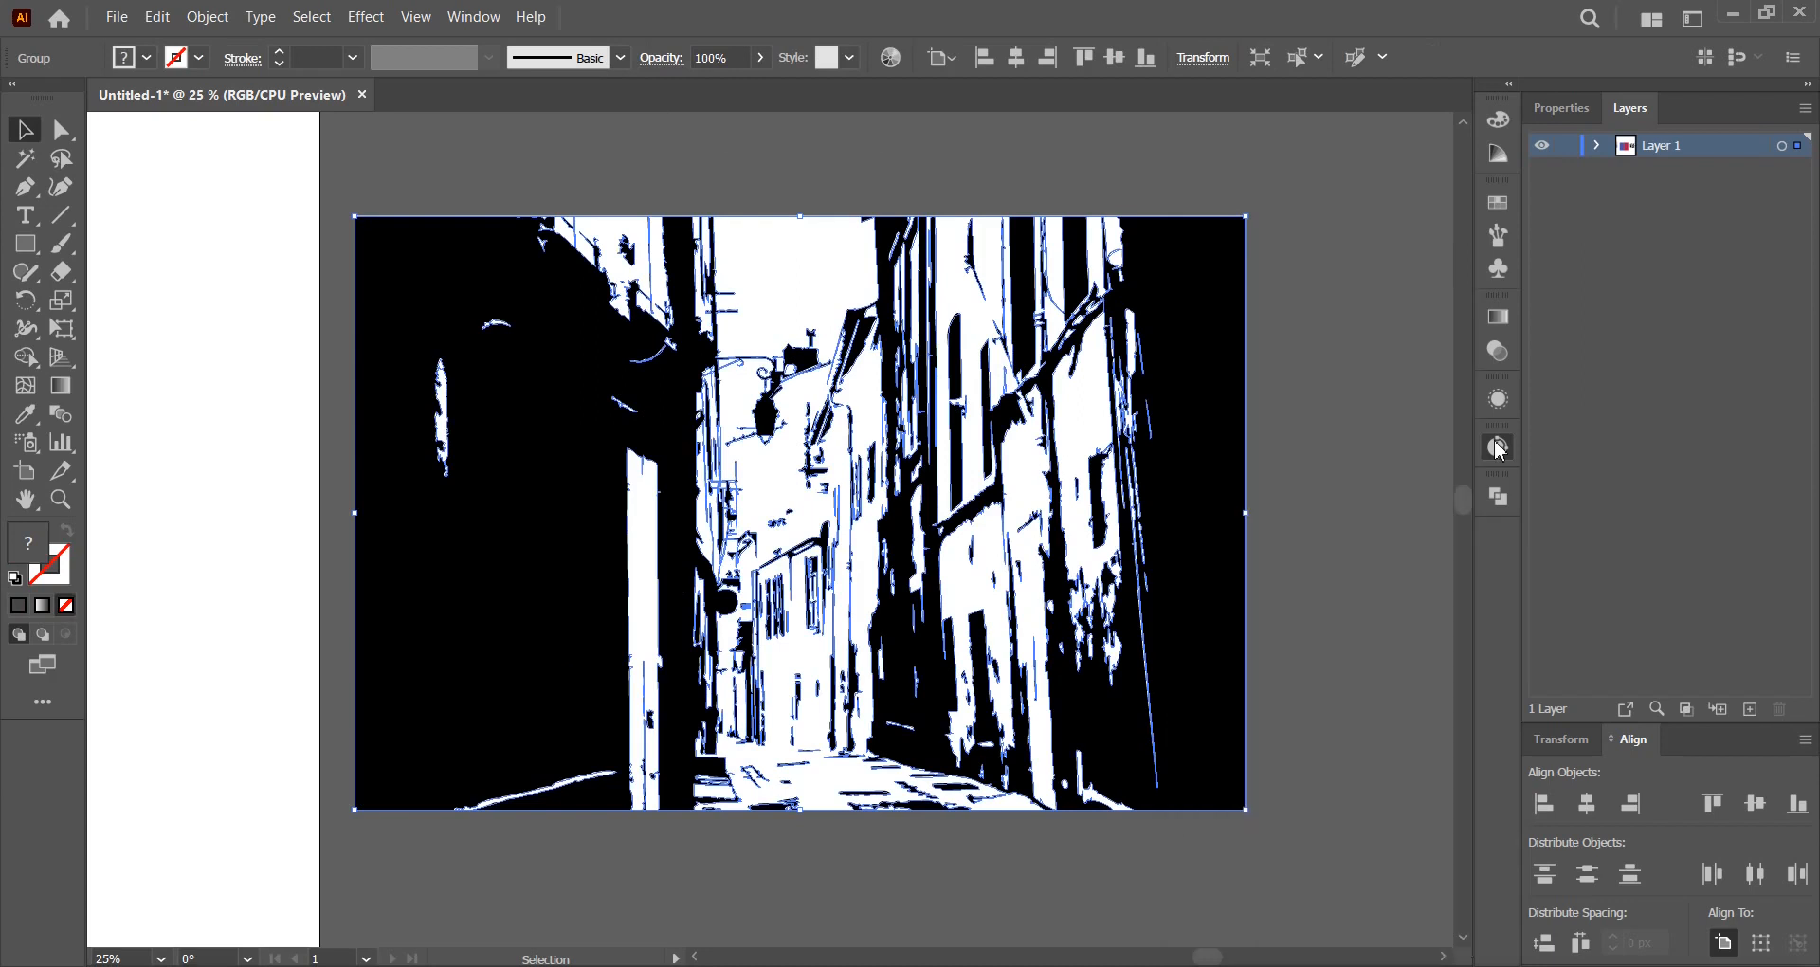
{"action": "left_click", "coordinate": [1316, 395]}
{"action": "right_click", "coordinate": [949, 391]}
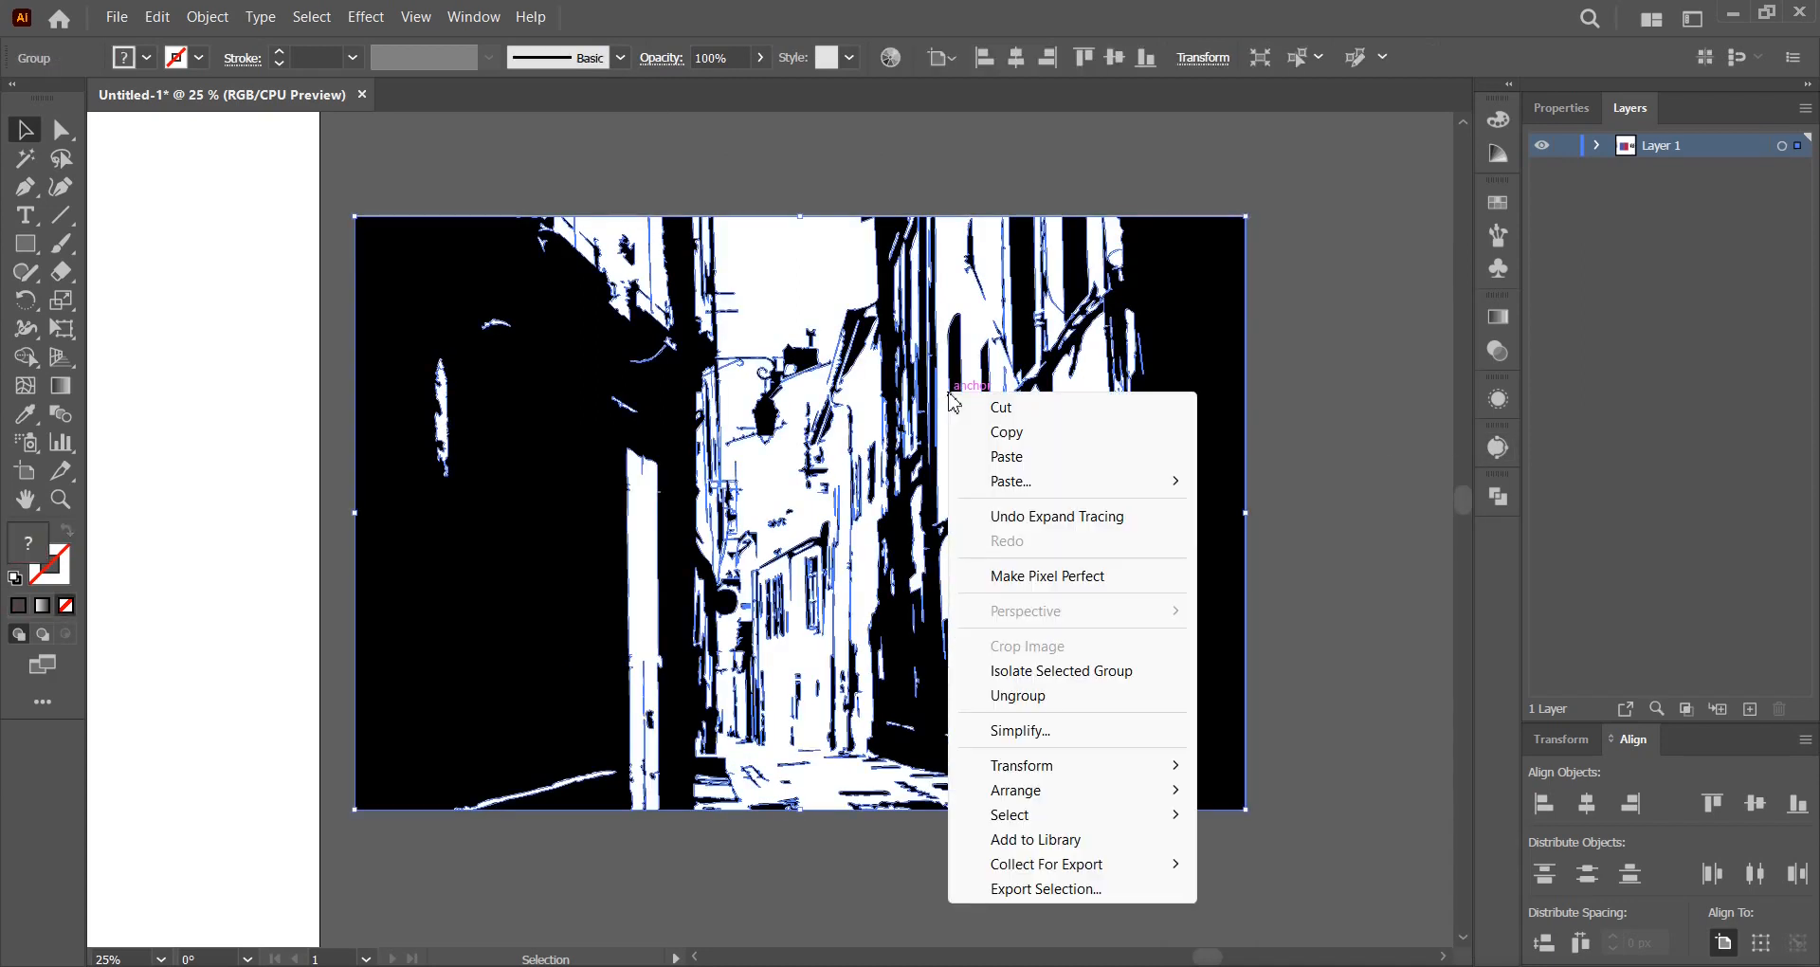
{"action": "left_click", "coordinate": [1017, 695]}
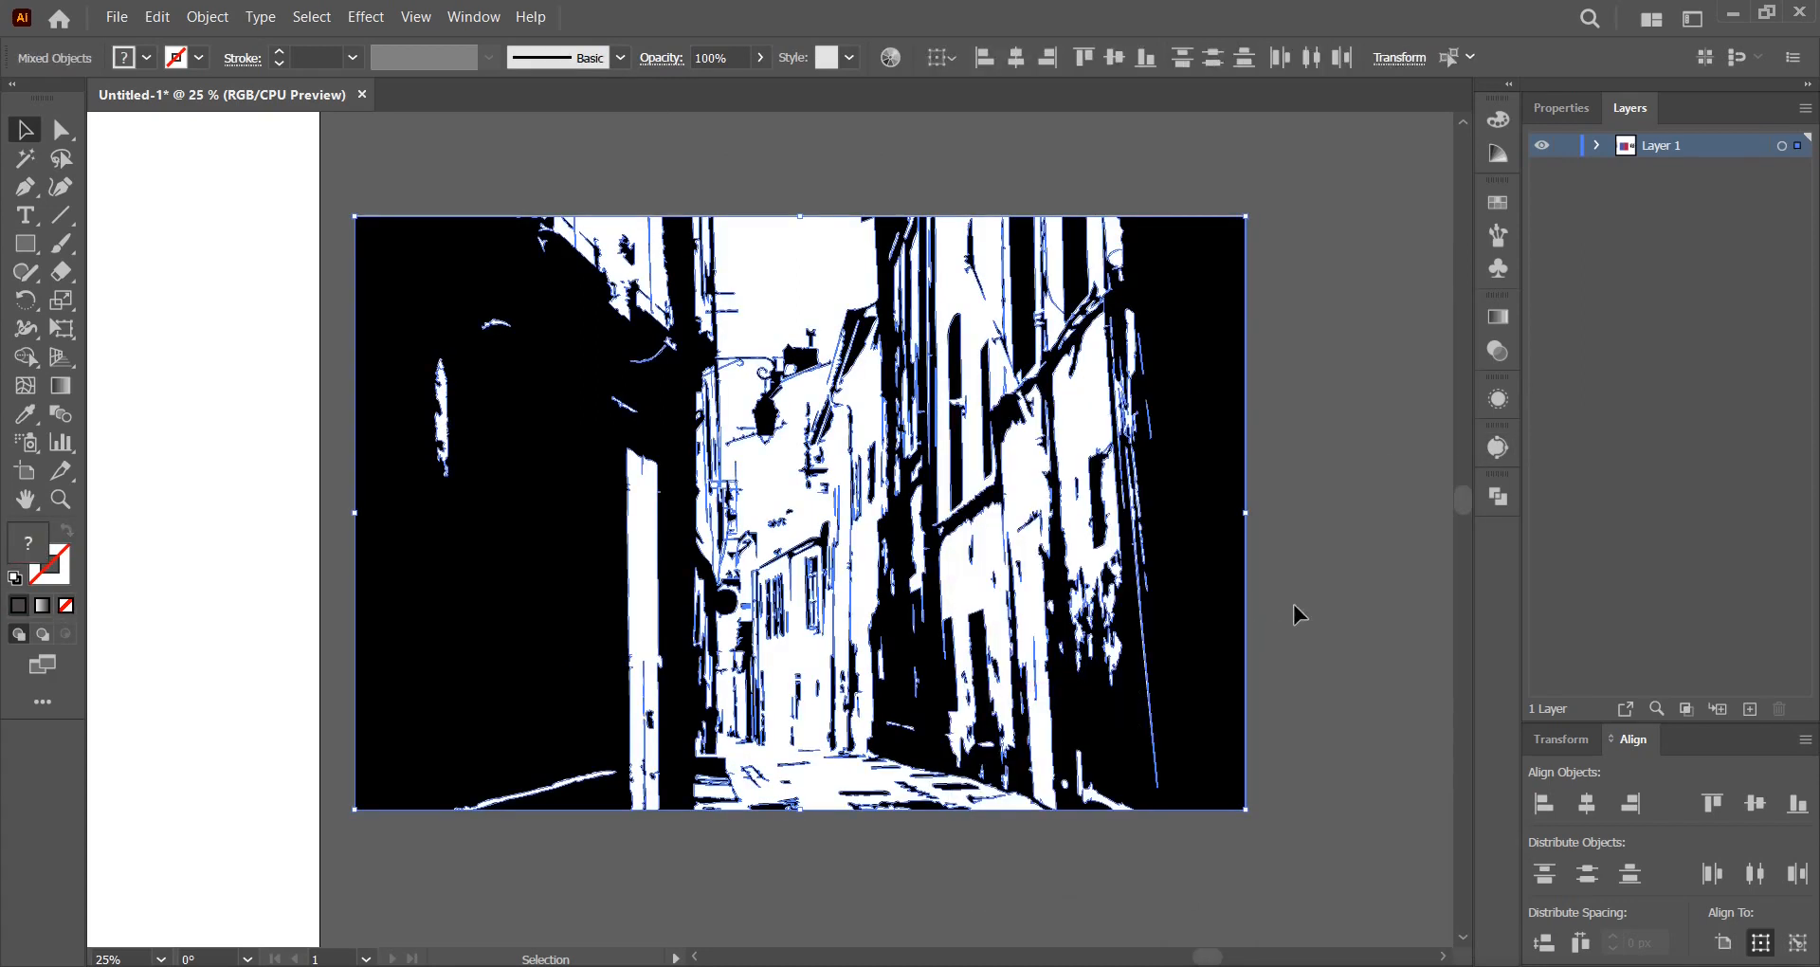
Select every white shape via Select > Same > Fill Color and delete them.
{"action": "left_click", "coordinate": [1318, 580]}
{"action": "left_click", "coordinate": [777, 254]}
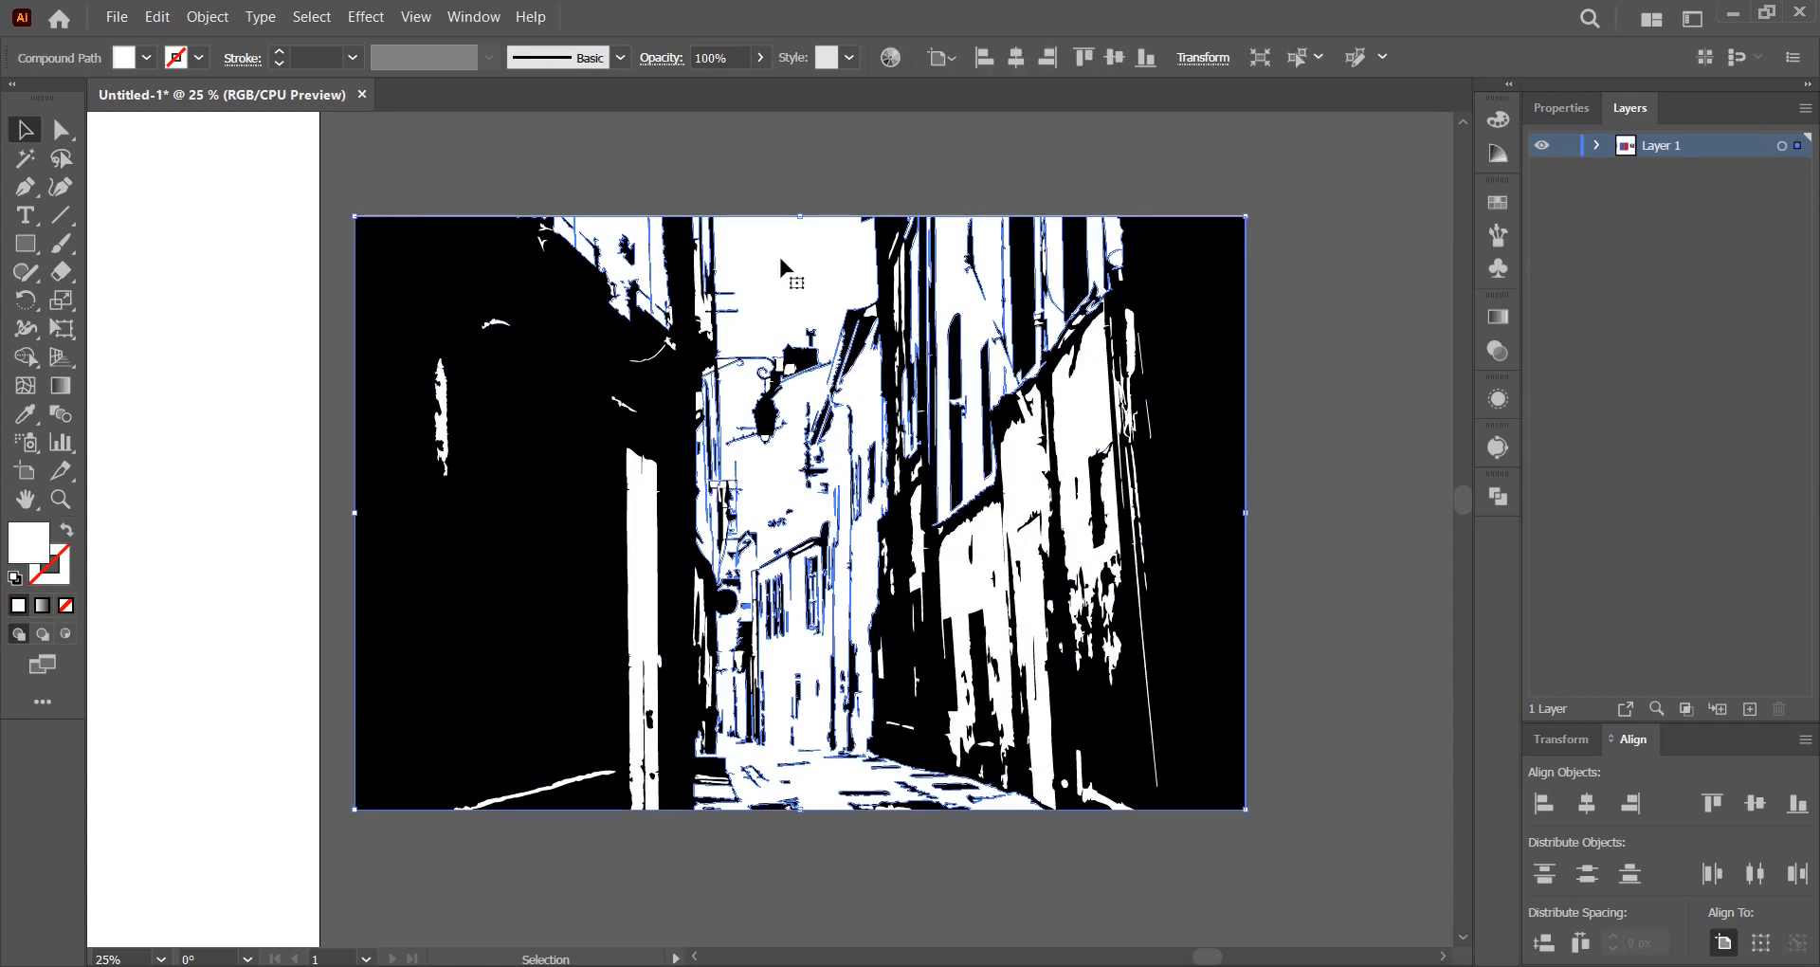
{"action": "left_click", "coordinate": [320, 20]}
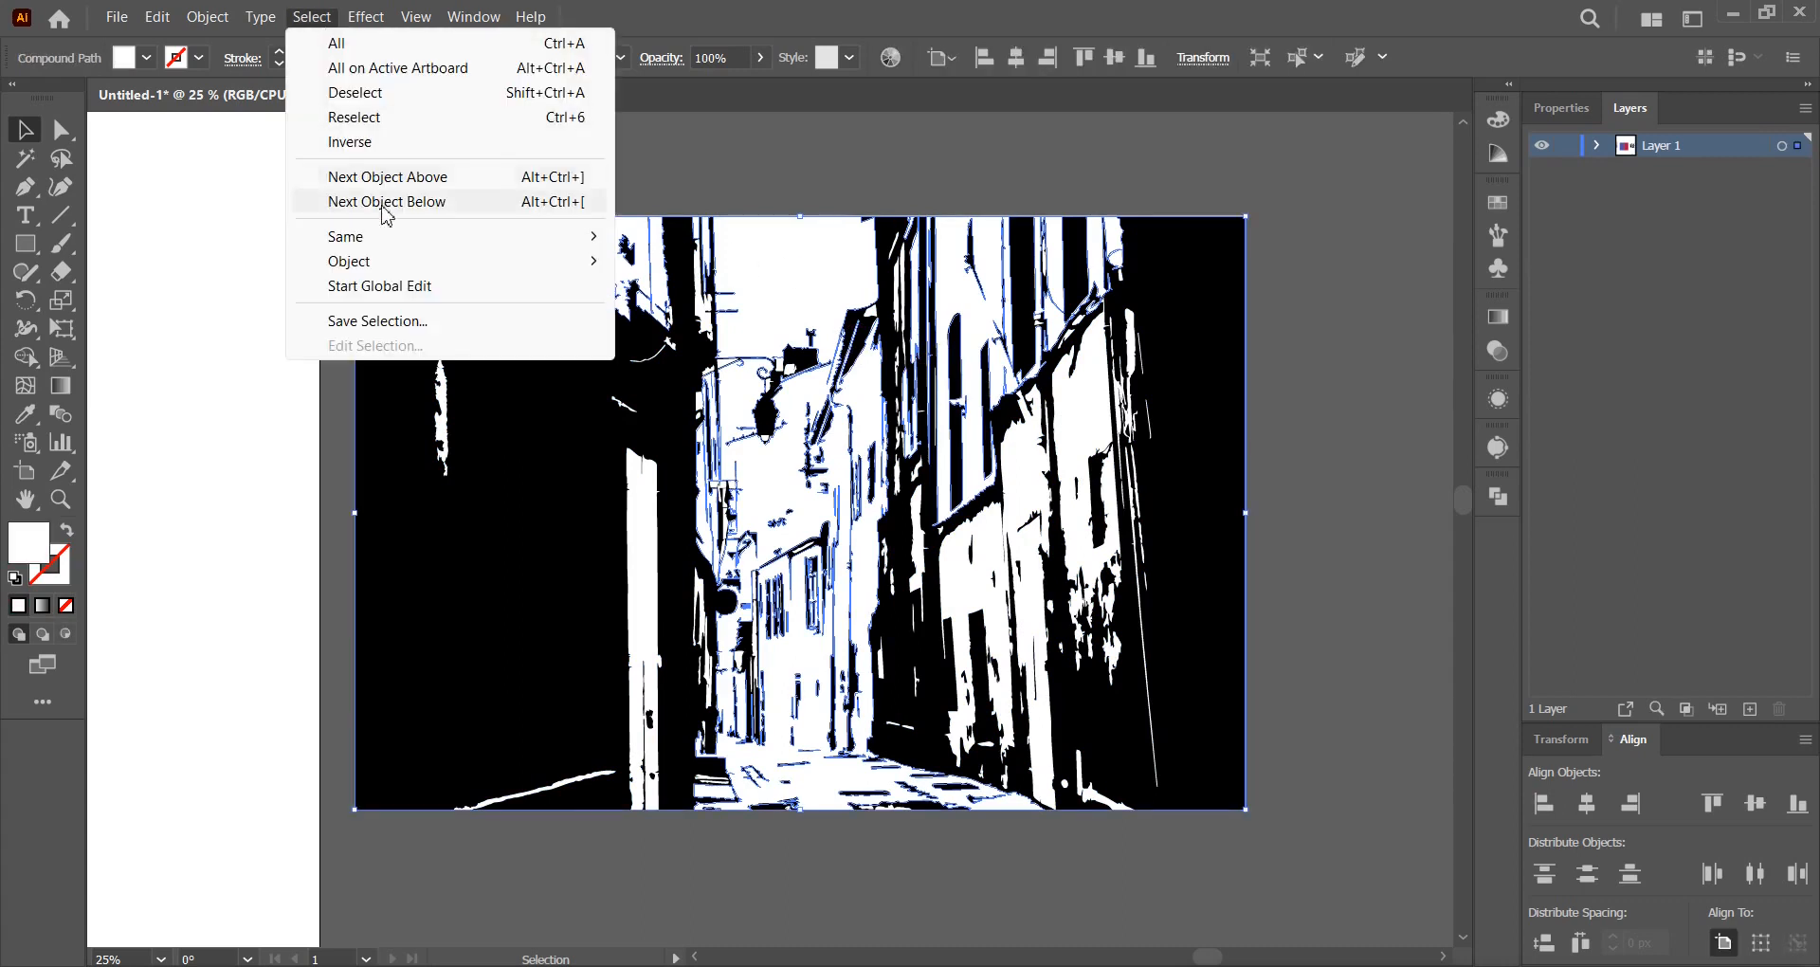
{"action": "mouse_move", "coordinate": [384, 239]}
{"action": "left_click", "coordinate": [673, 353]}
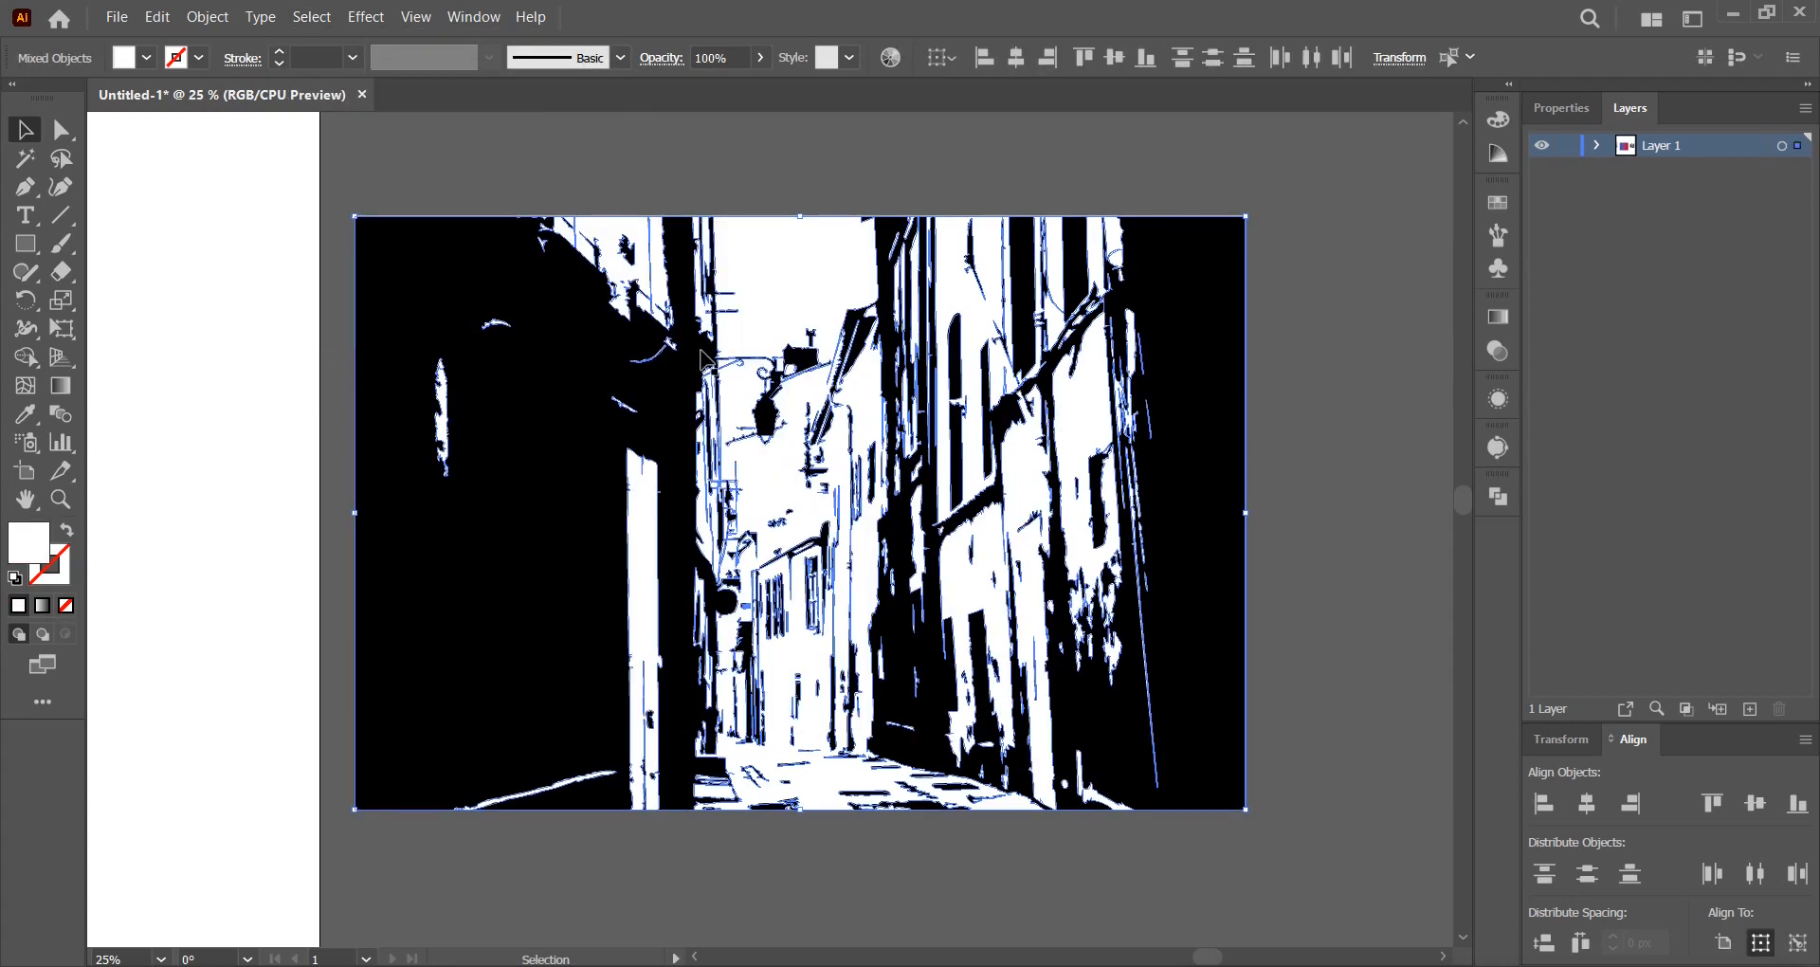
{"action": "left_click", "coordinate": [157, 17]}
{"action": "left_click", "coordinate": [197, 299]}
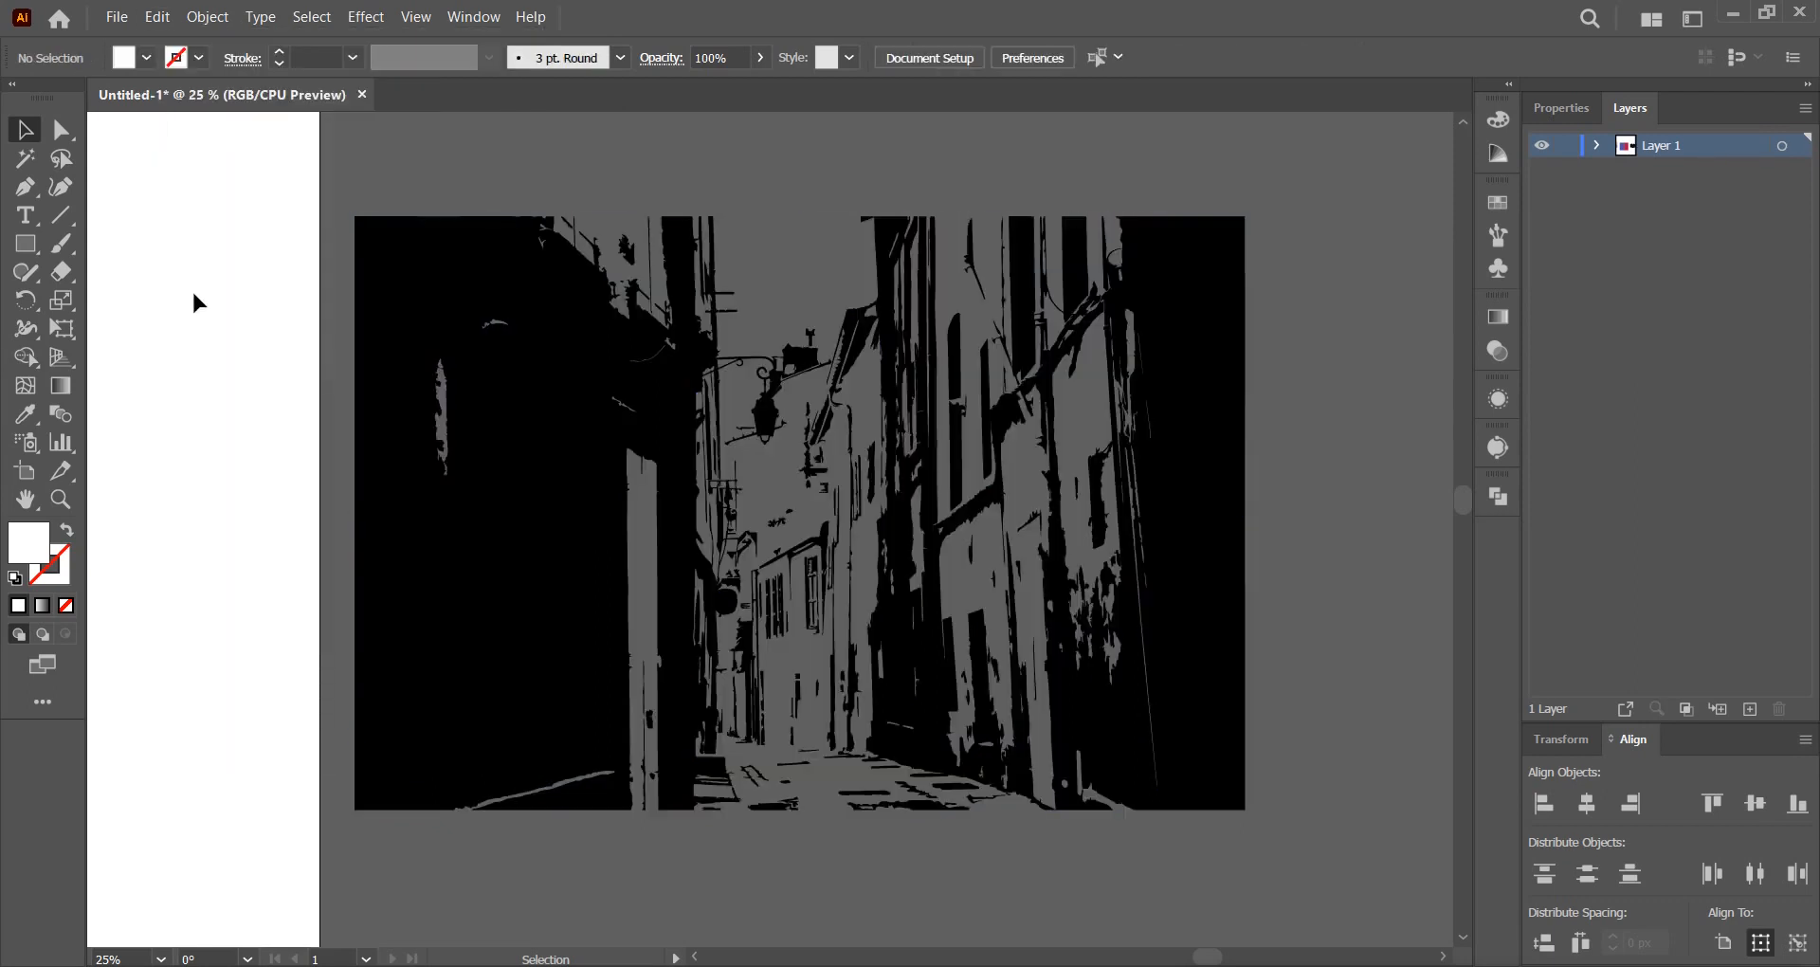
Group all the black street artwork paths together.
{"action": "left_click", "coordinate": [1209, 532]}
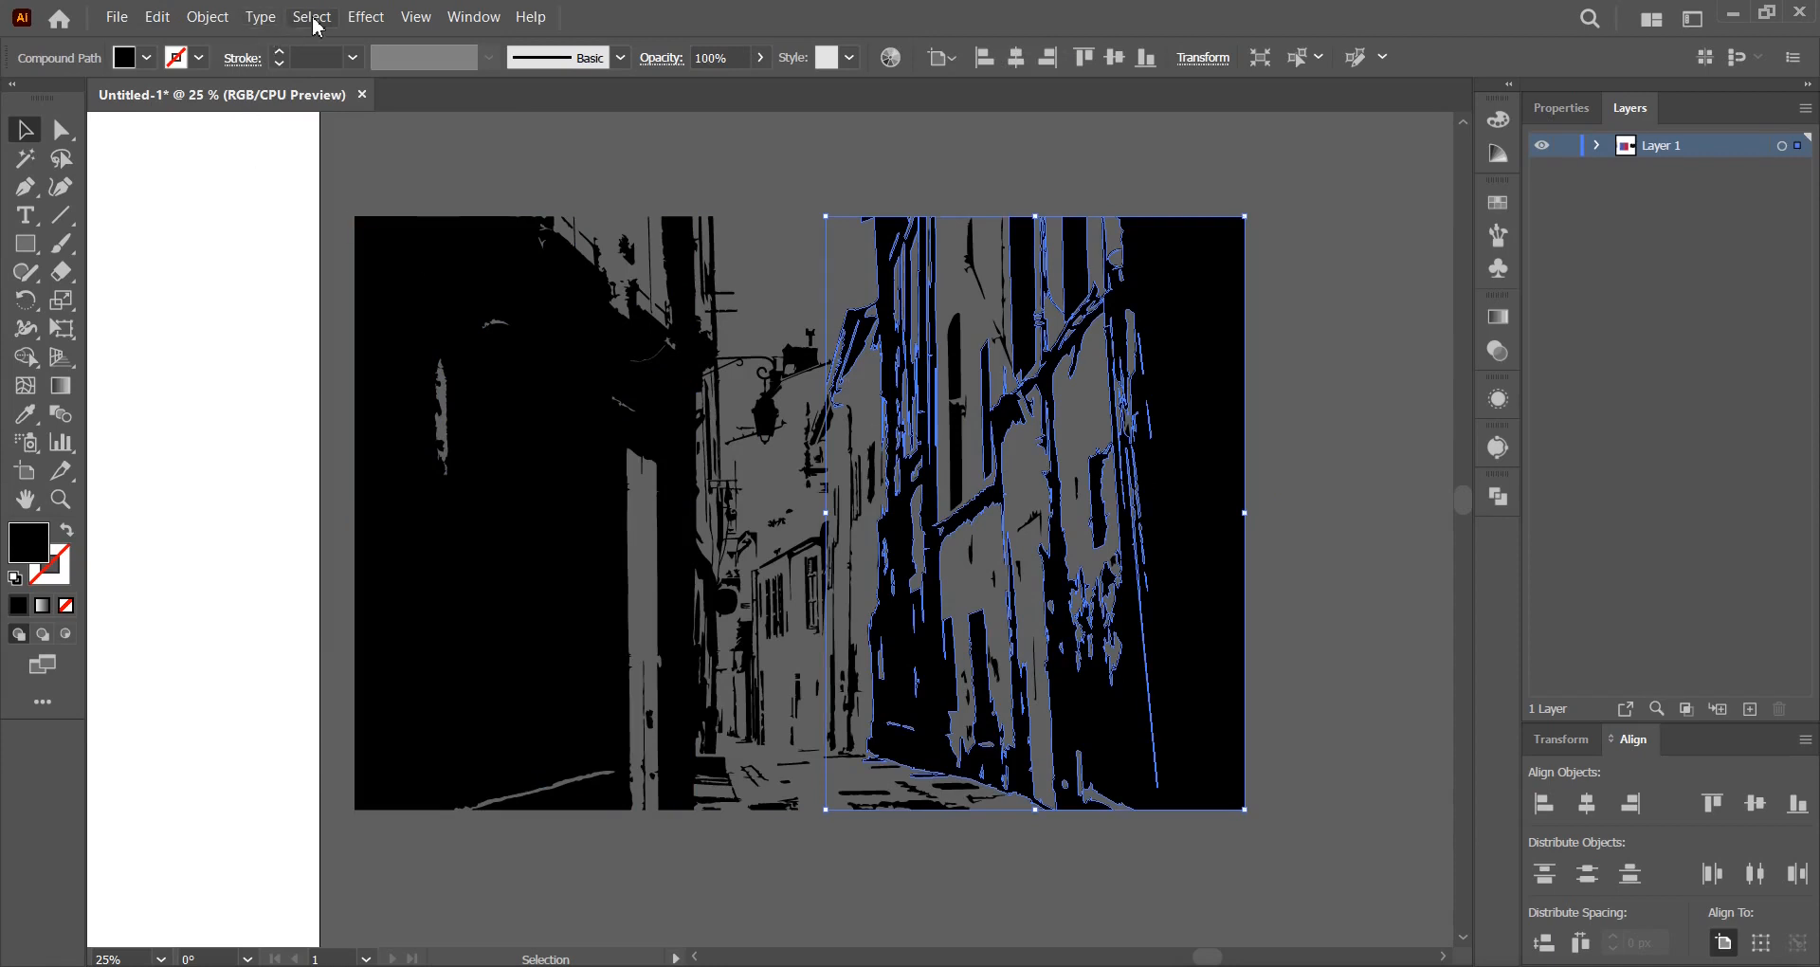
{"action": "left_click", "coordinate": [26, 244]}
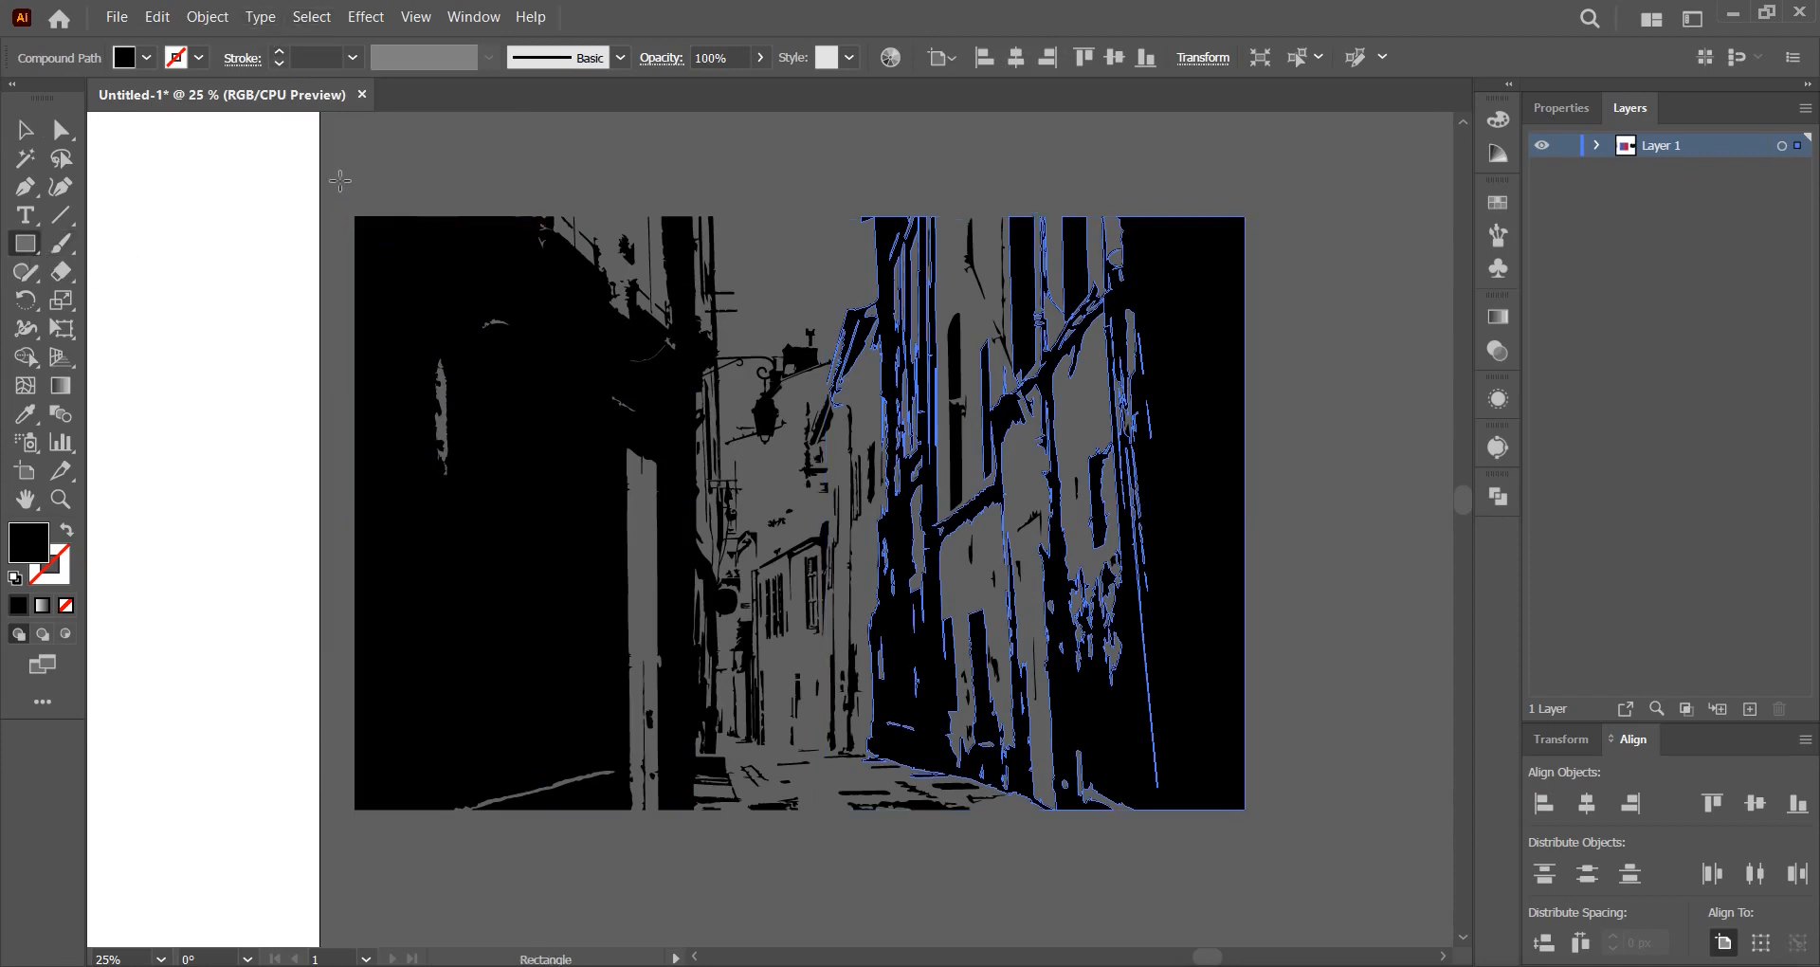
{"action": "left_click_drag", "start_coordinate": [338, 174], "coordinate": [599, 910]}
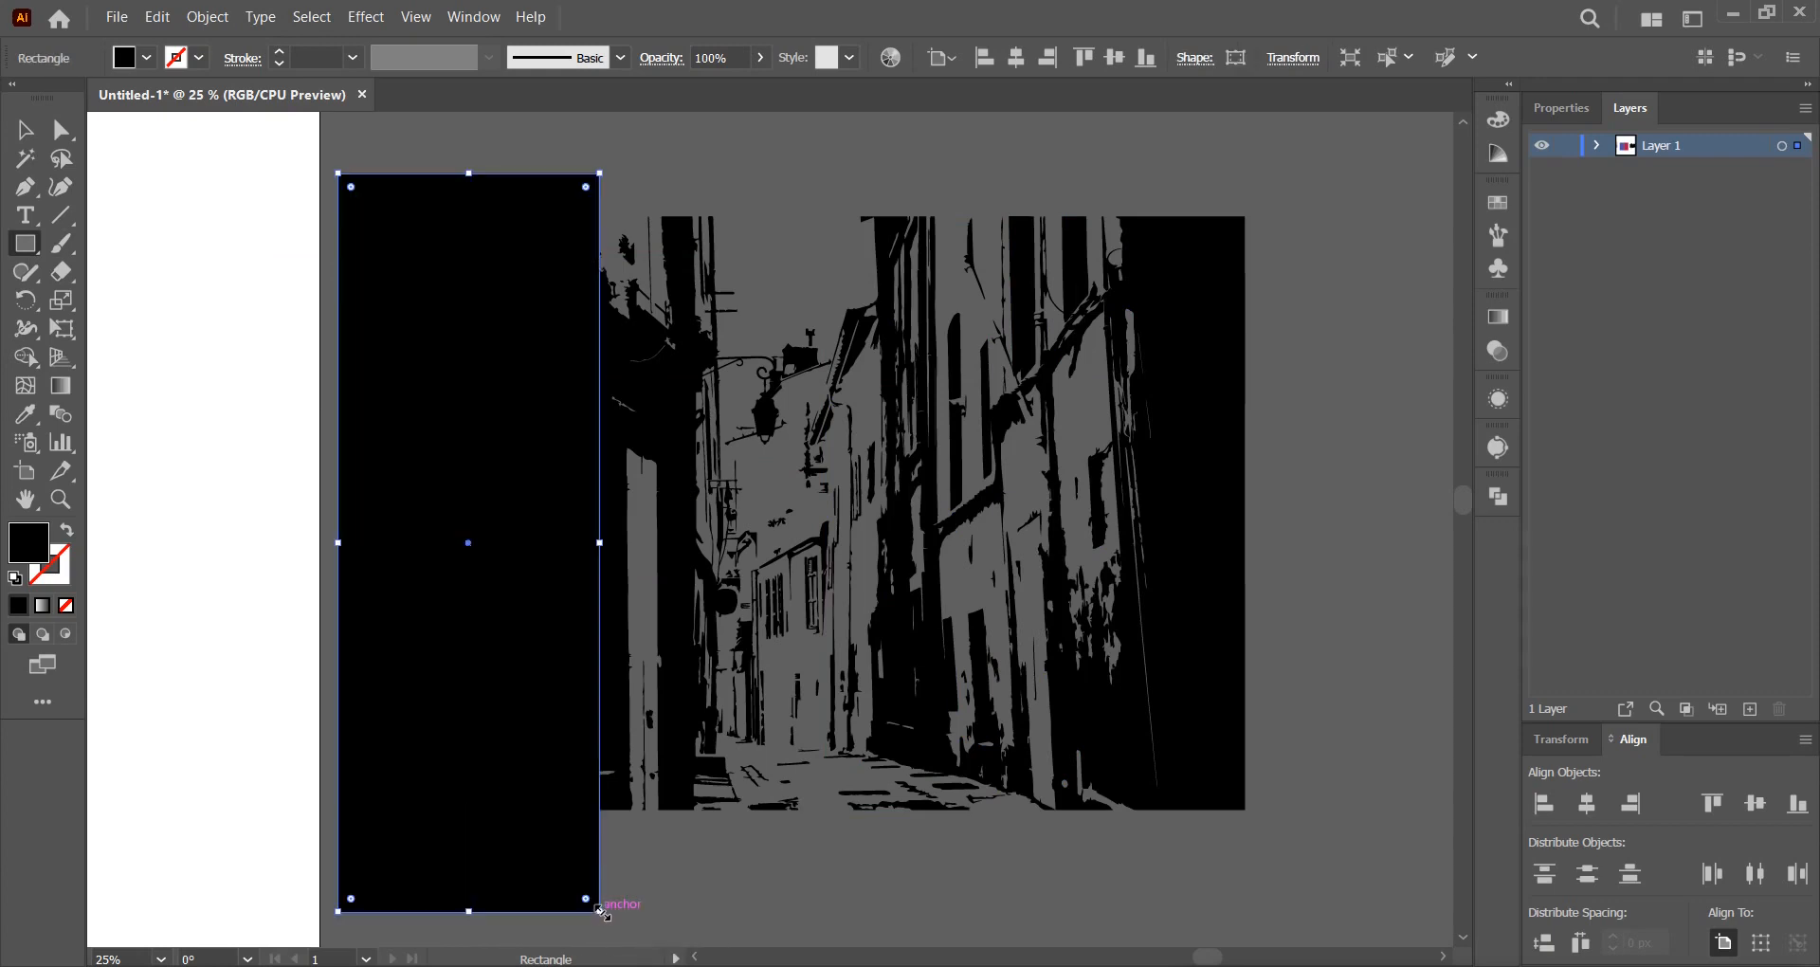
{"action": "left_click", "coordinate": [25, 130]}
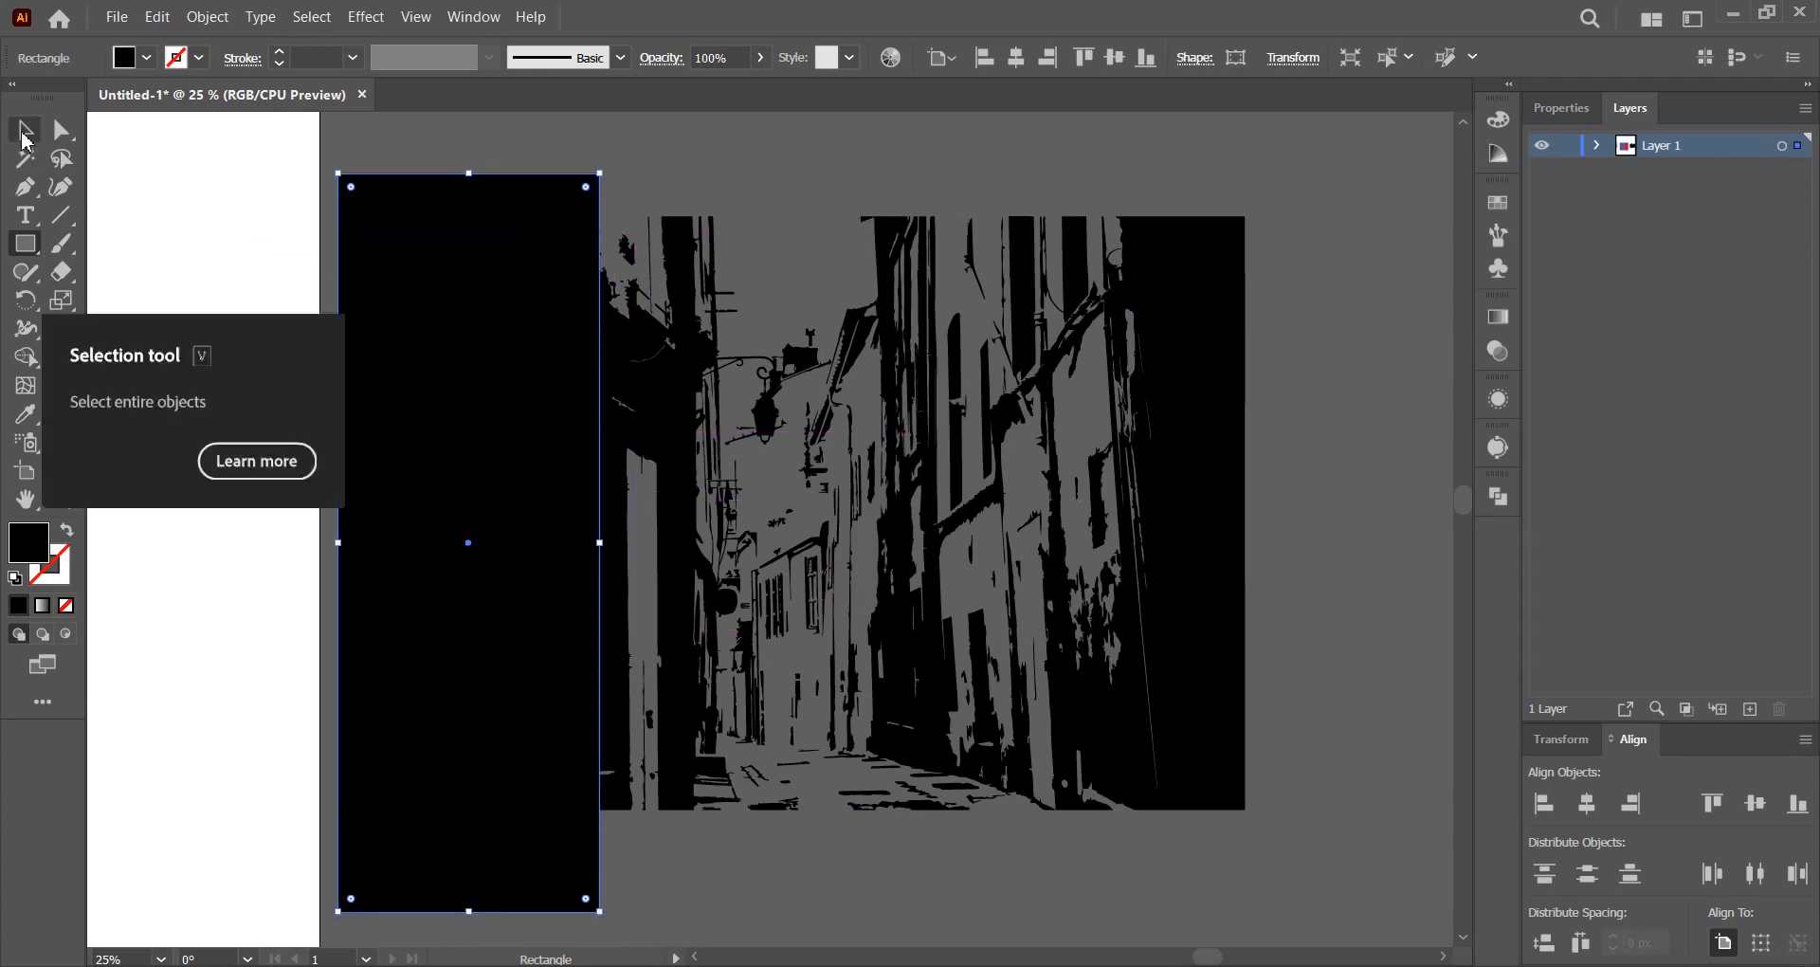
{"action": "left_click", "coordinate": [343, 159]}
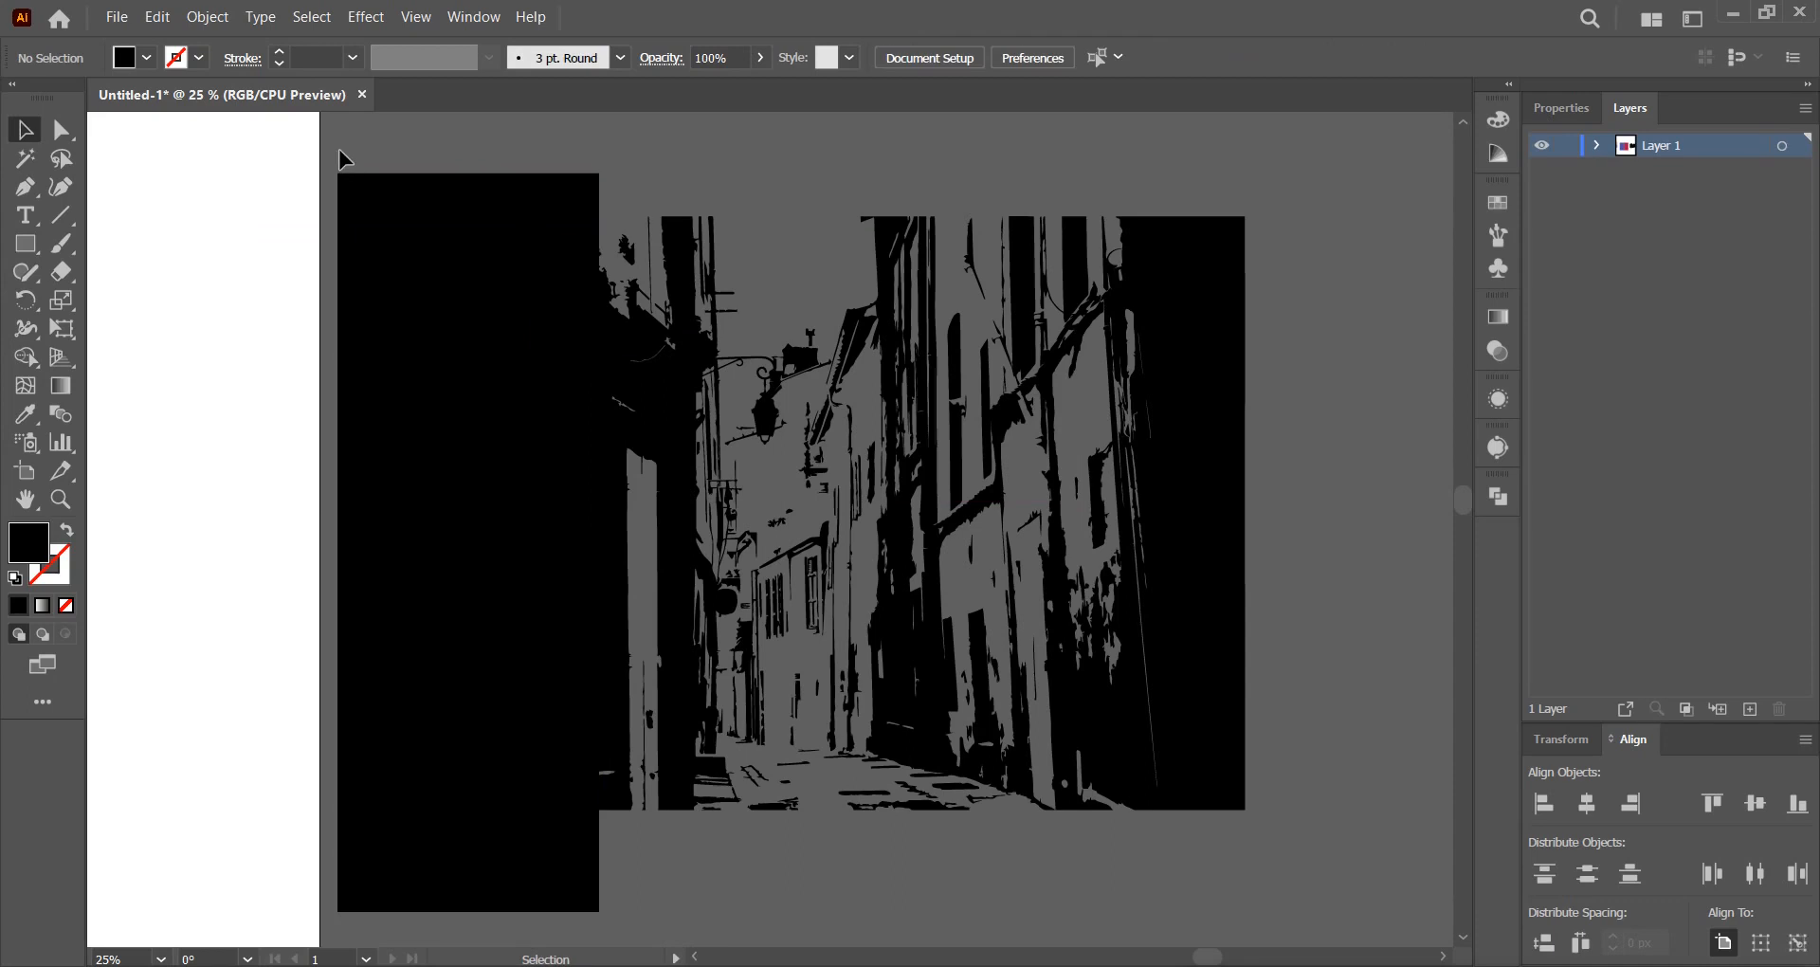
{"action": "key", "text": "ctrl+z"}
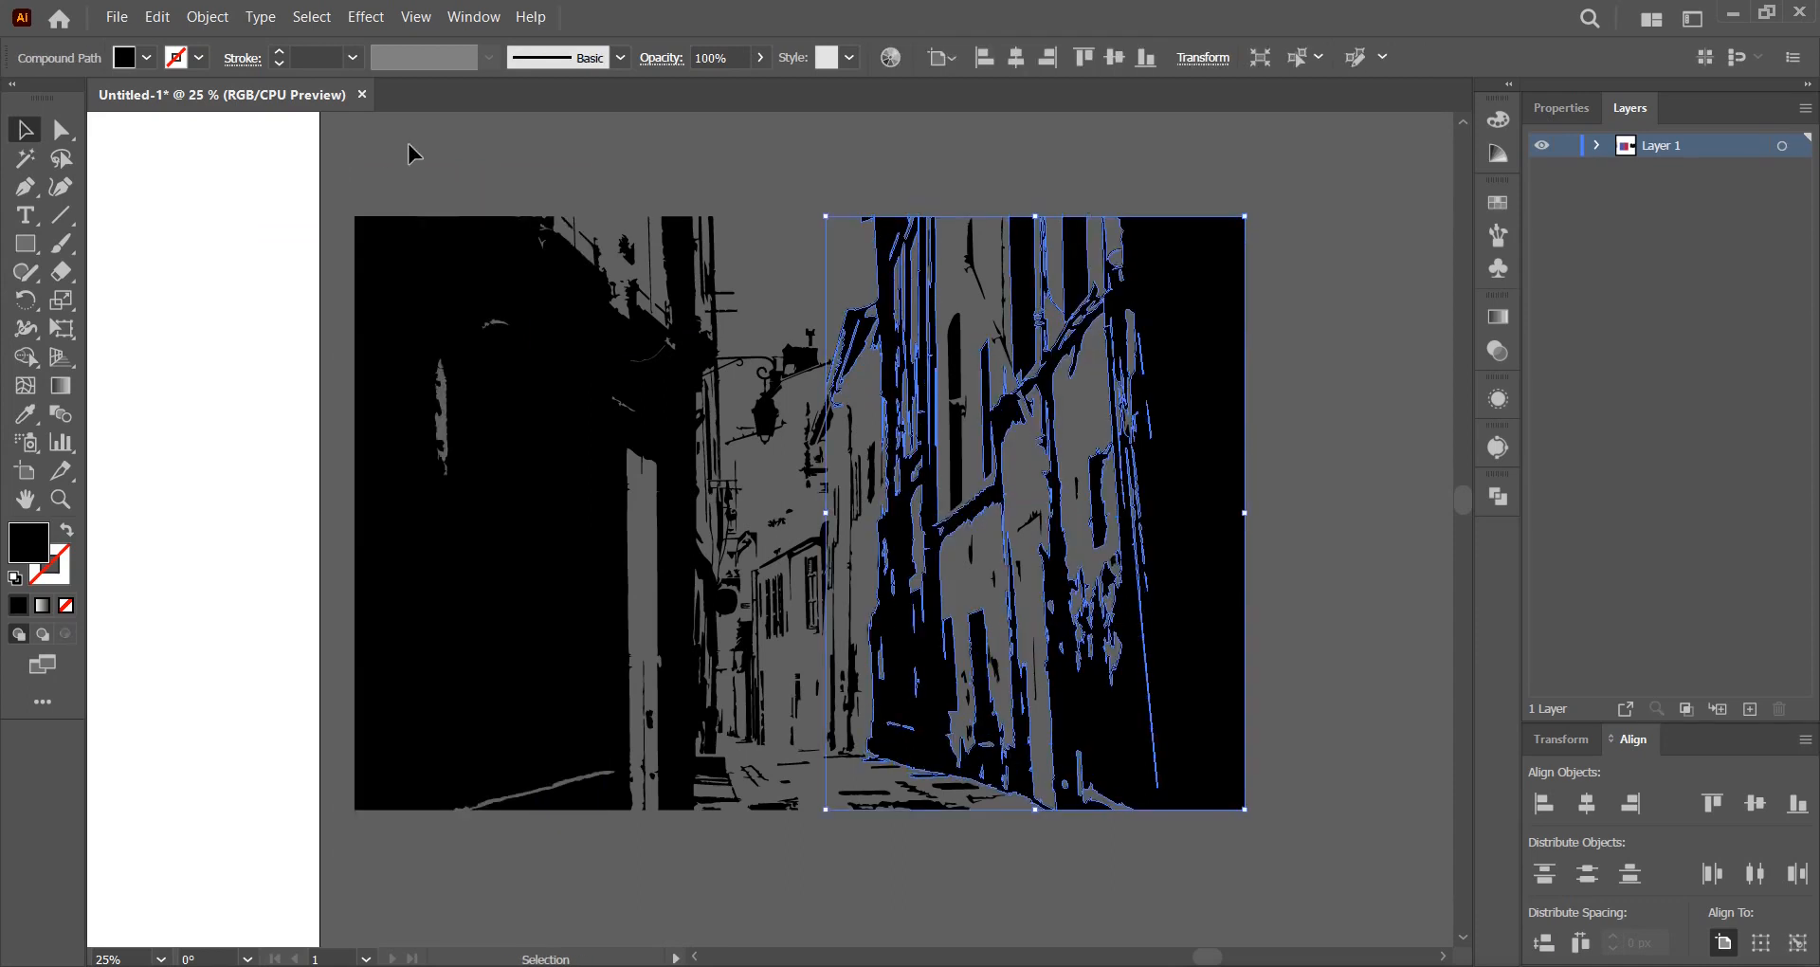
{"action": "left_click", "coordinate": [407, 146]}
{"action": "left_click_drag", "start_coordinate": [1313, 870], "coordinate": [340, 161]}
{"action": "right_click", "coordinate": [439, 308]}
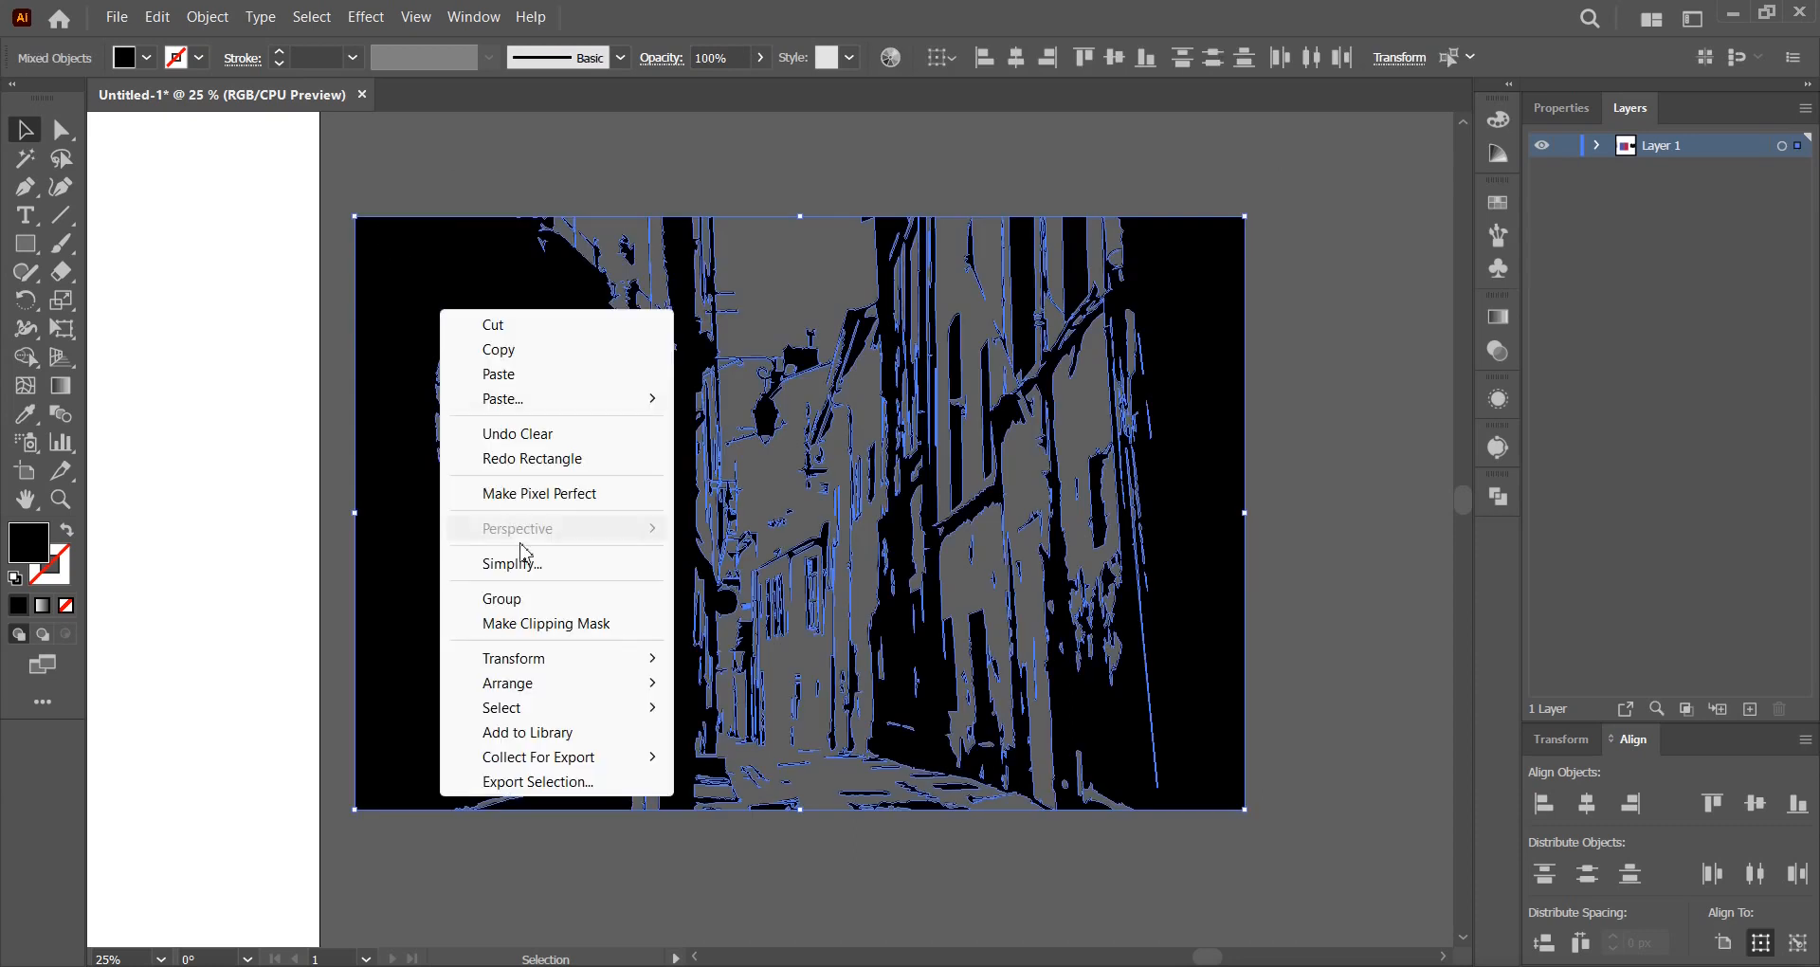
{"action": "left_click", "coordinate": [520, 598]}
{"action": "left_click", "coordinate": [1328, 476]}
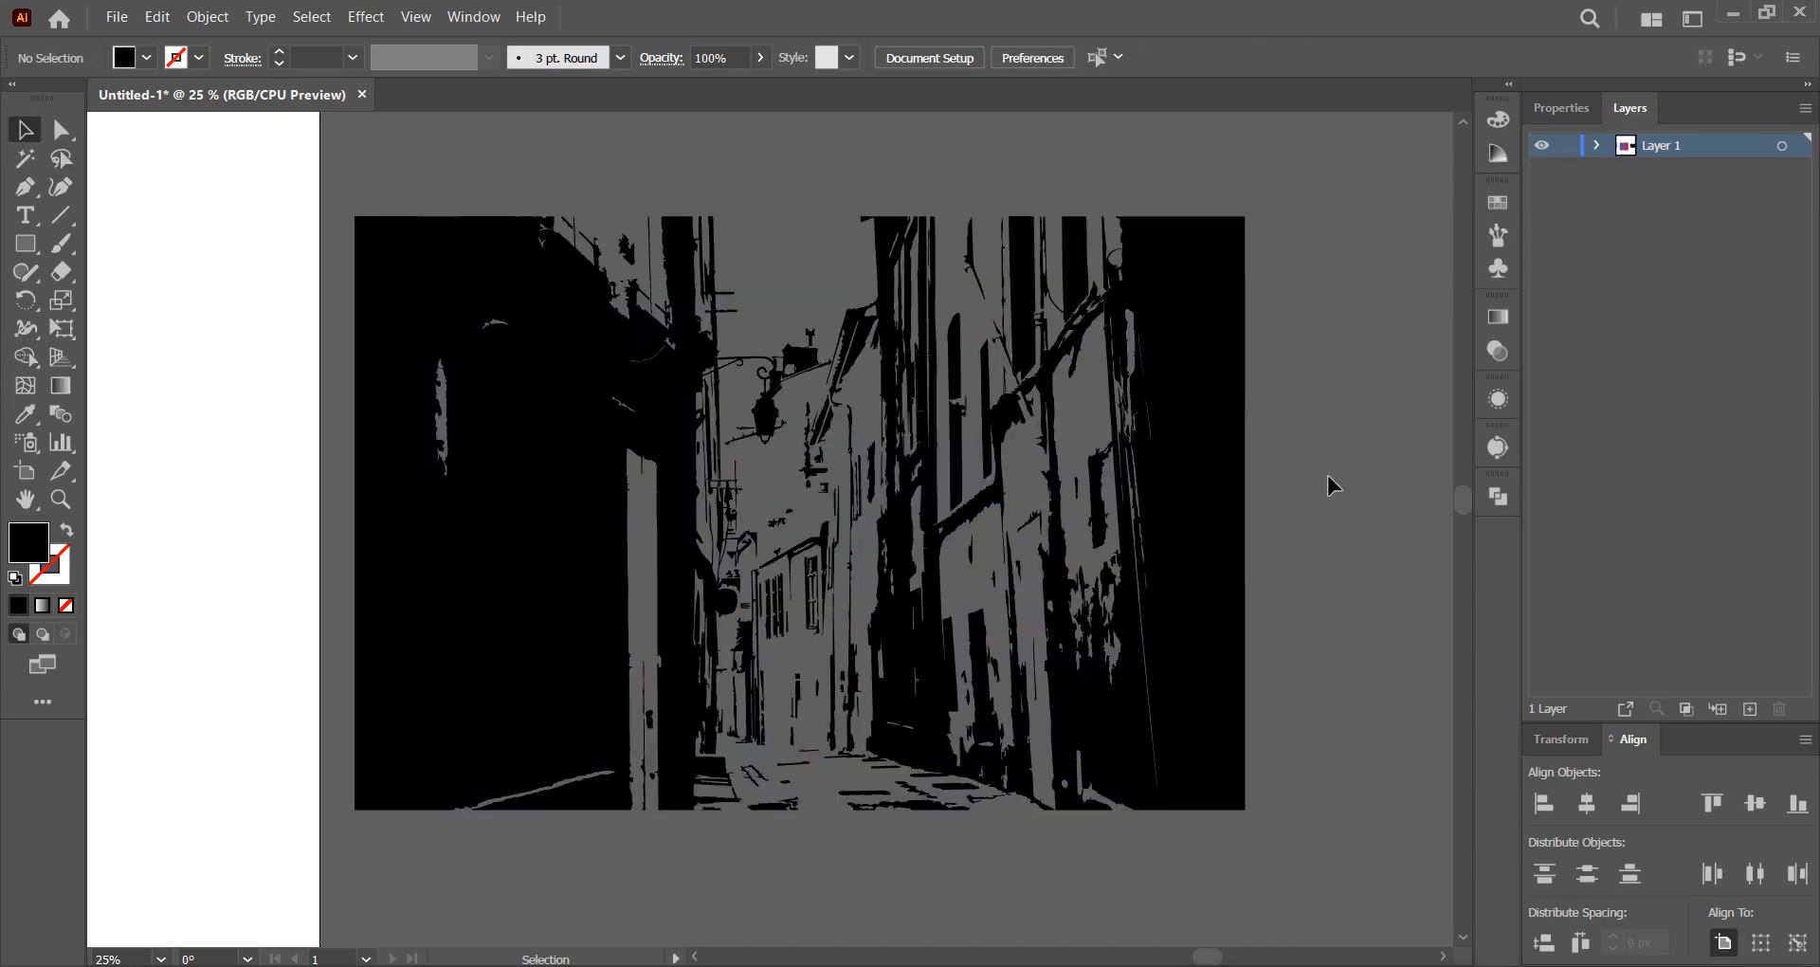
Draw a white rectangle over the artwork's left side and select it with the artwork.
{"action": "left_click", "coordinate": [27, 246]}
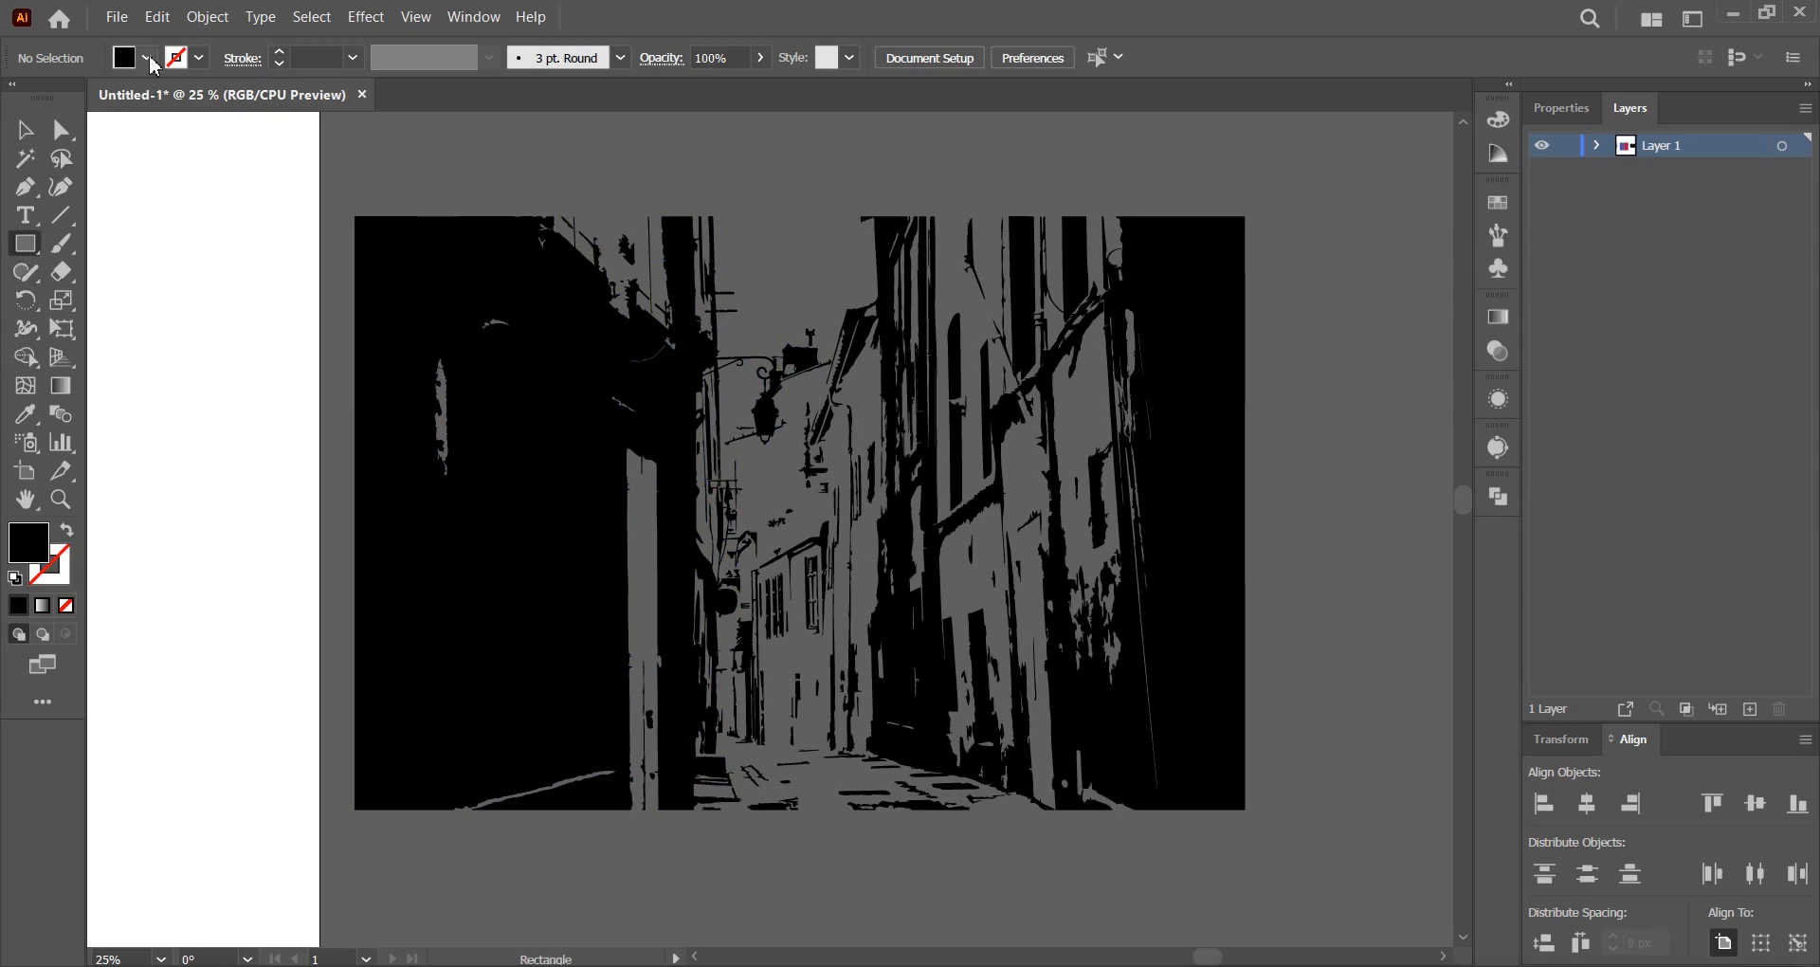
{"action": "left_click", "coordinate": [147, 58]}
{"action": "left_click", "coordinate": [49, 99]}
{"action": "left_click_drag", "start_coordinate": [337, 178], "coordinate": [594, 902]}
{"action": "left_click", "coordinate": [39, 133]}
{"action": "left_click", "coordinate": [657, 162]}
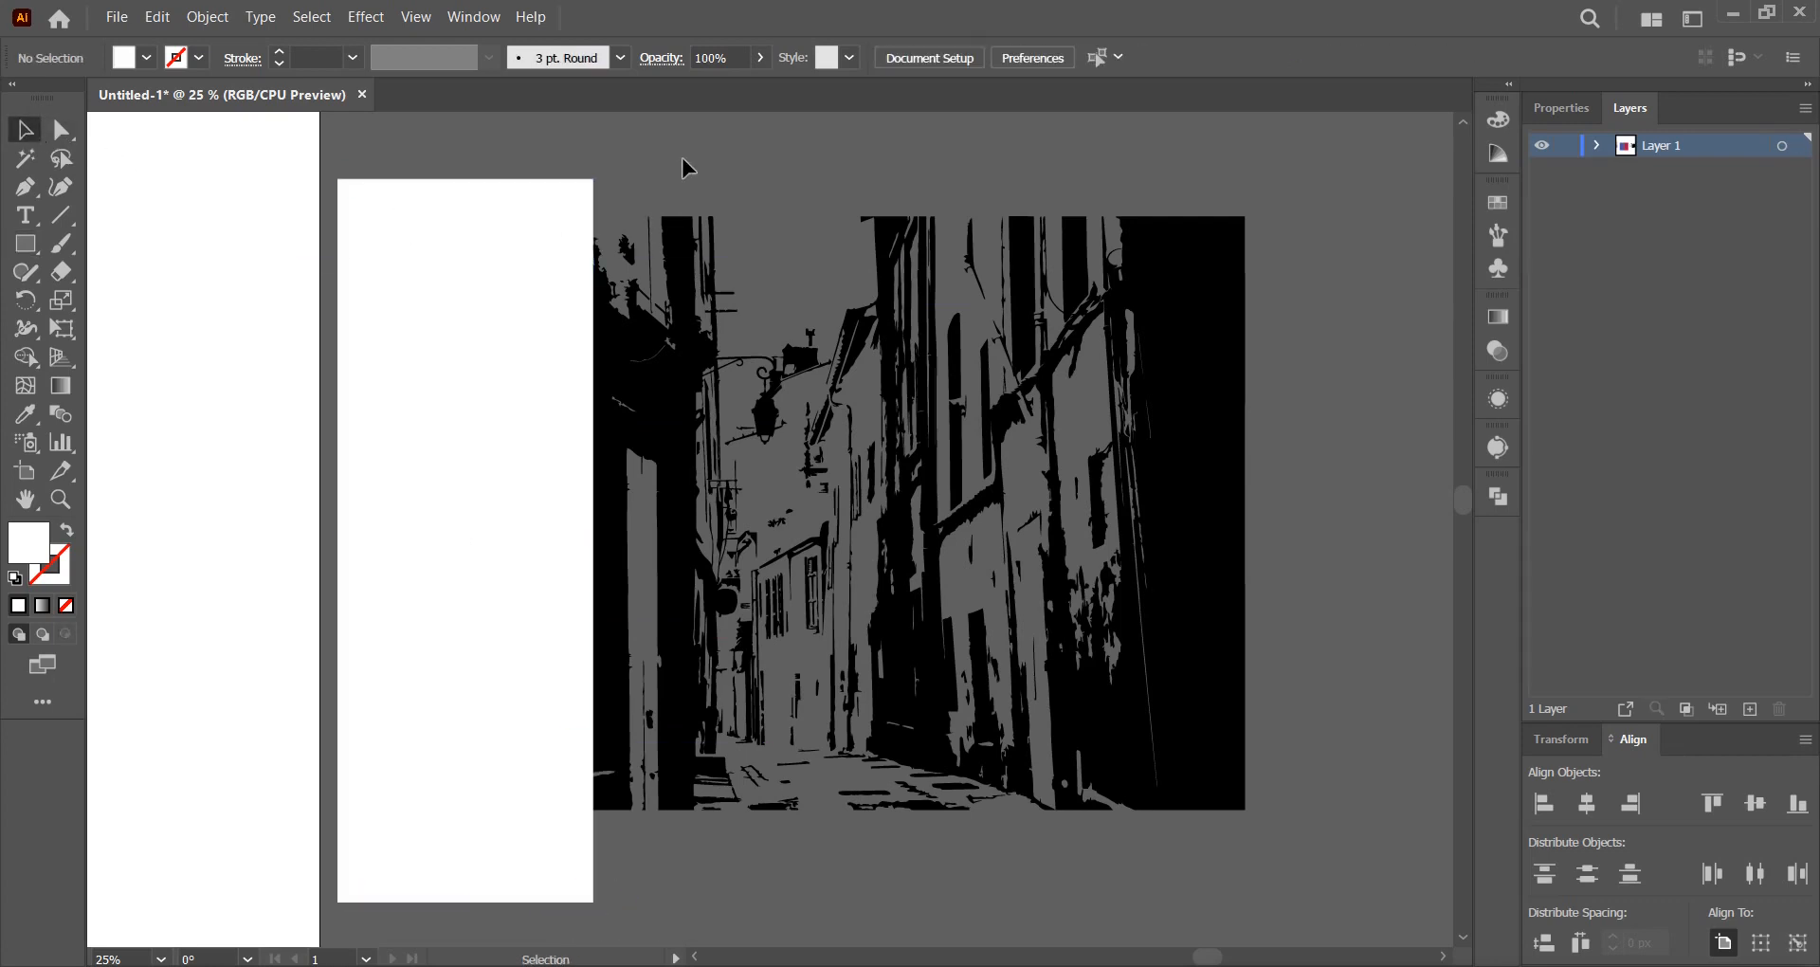
{"action": "mouse_move", "coordinate": [511, 142]}
{"action": "left_mouse_down"}
{"action": "mouse_move", "coordinate": [823, 368]}
{"action": "mouse_move", "coordinate": [1057, 422]}
{"action": "left_mouse_up"}
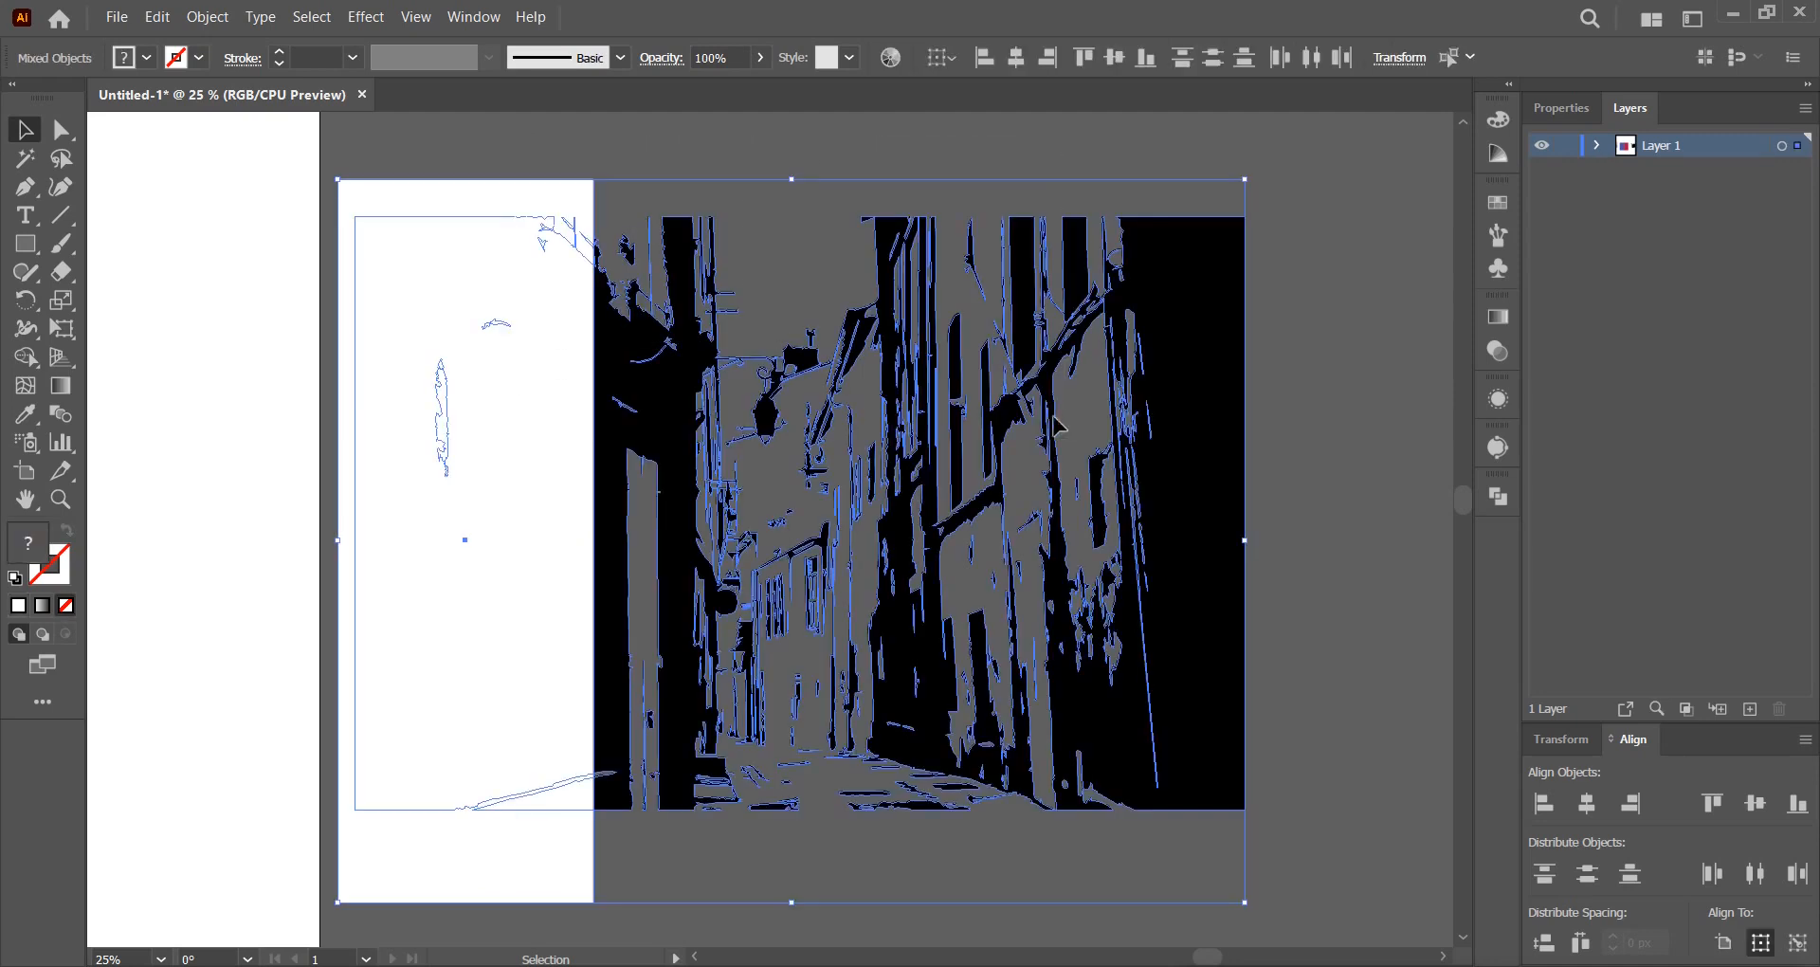
Remove the left strip from the artwork with the Shape Builder tool.
{"action": "left_click", "coordinate": [28, 359]}
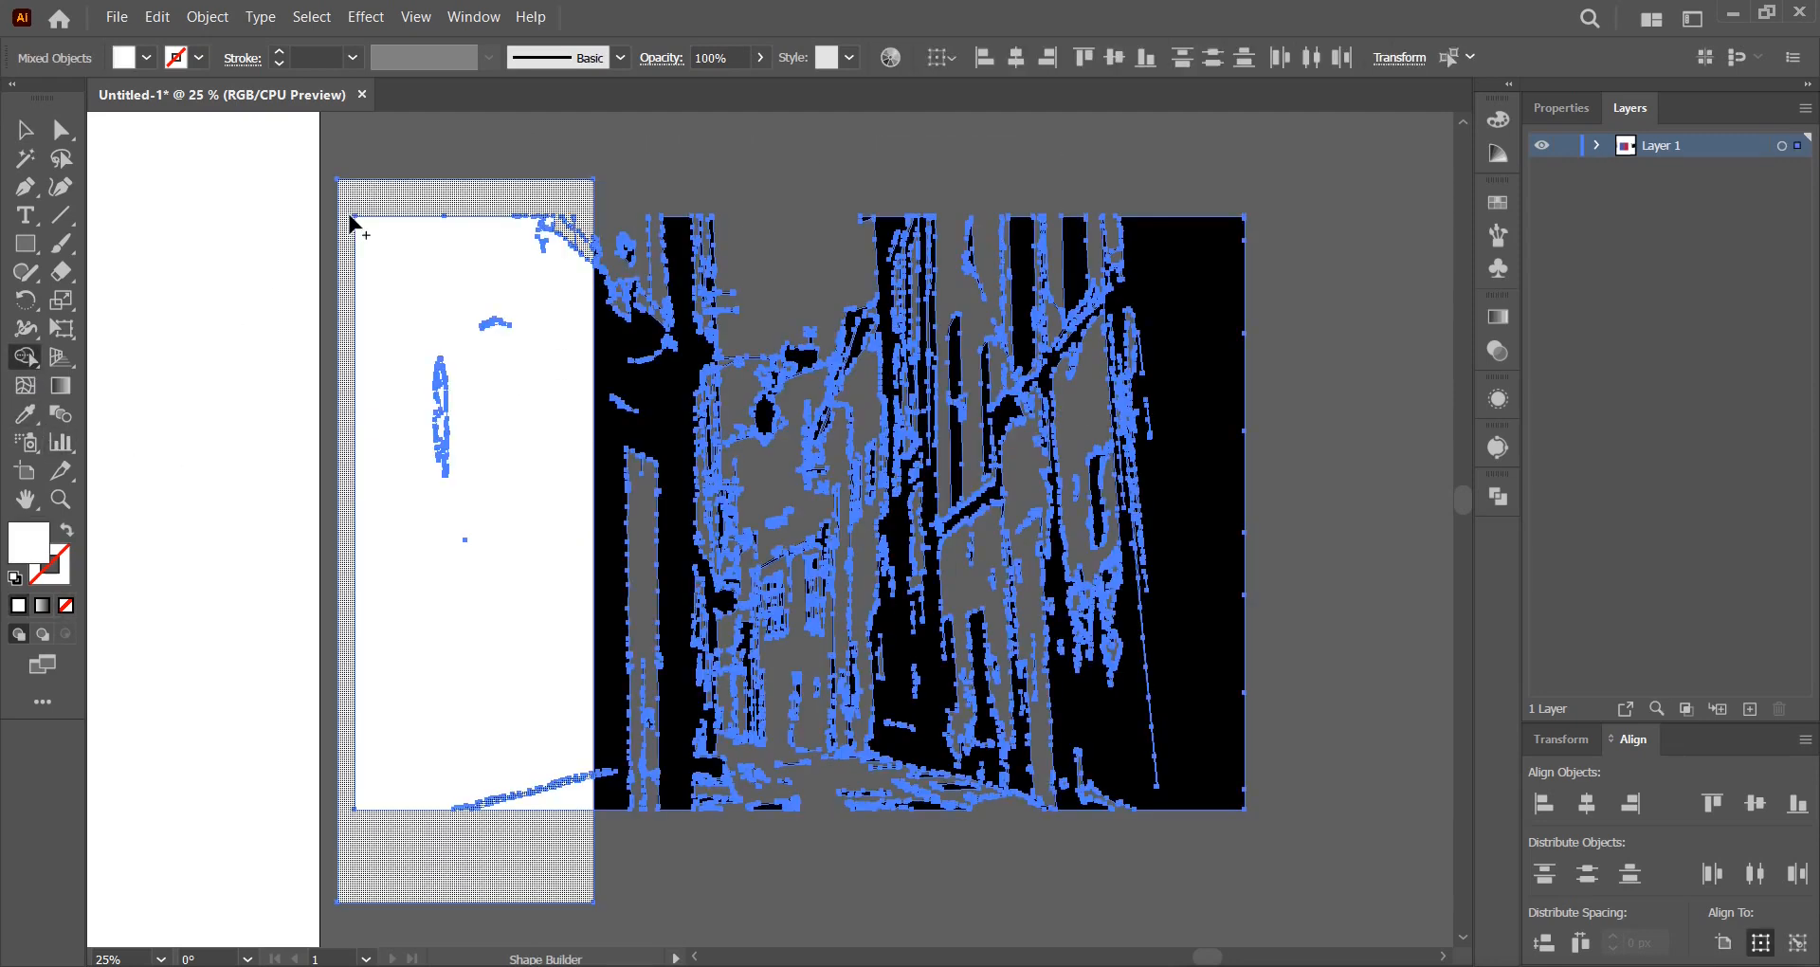
{"action": "left_click", "coordinate": [394, 202]}
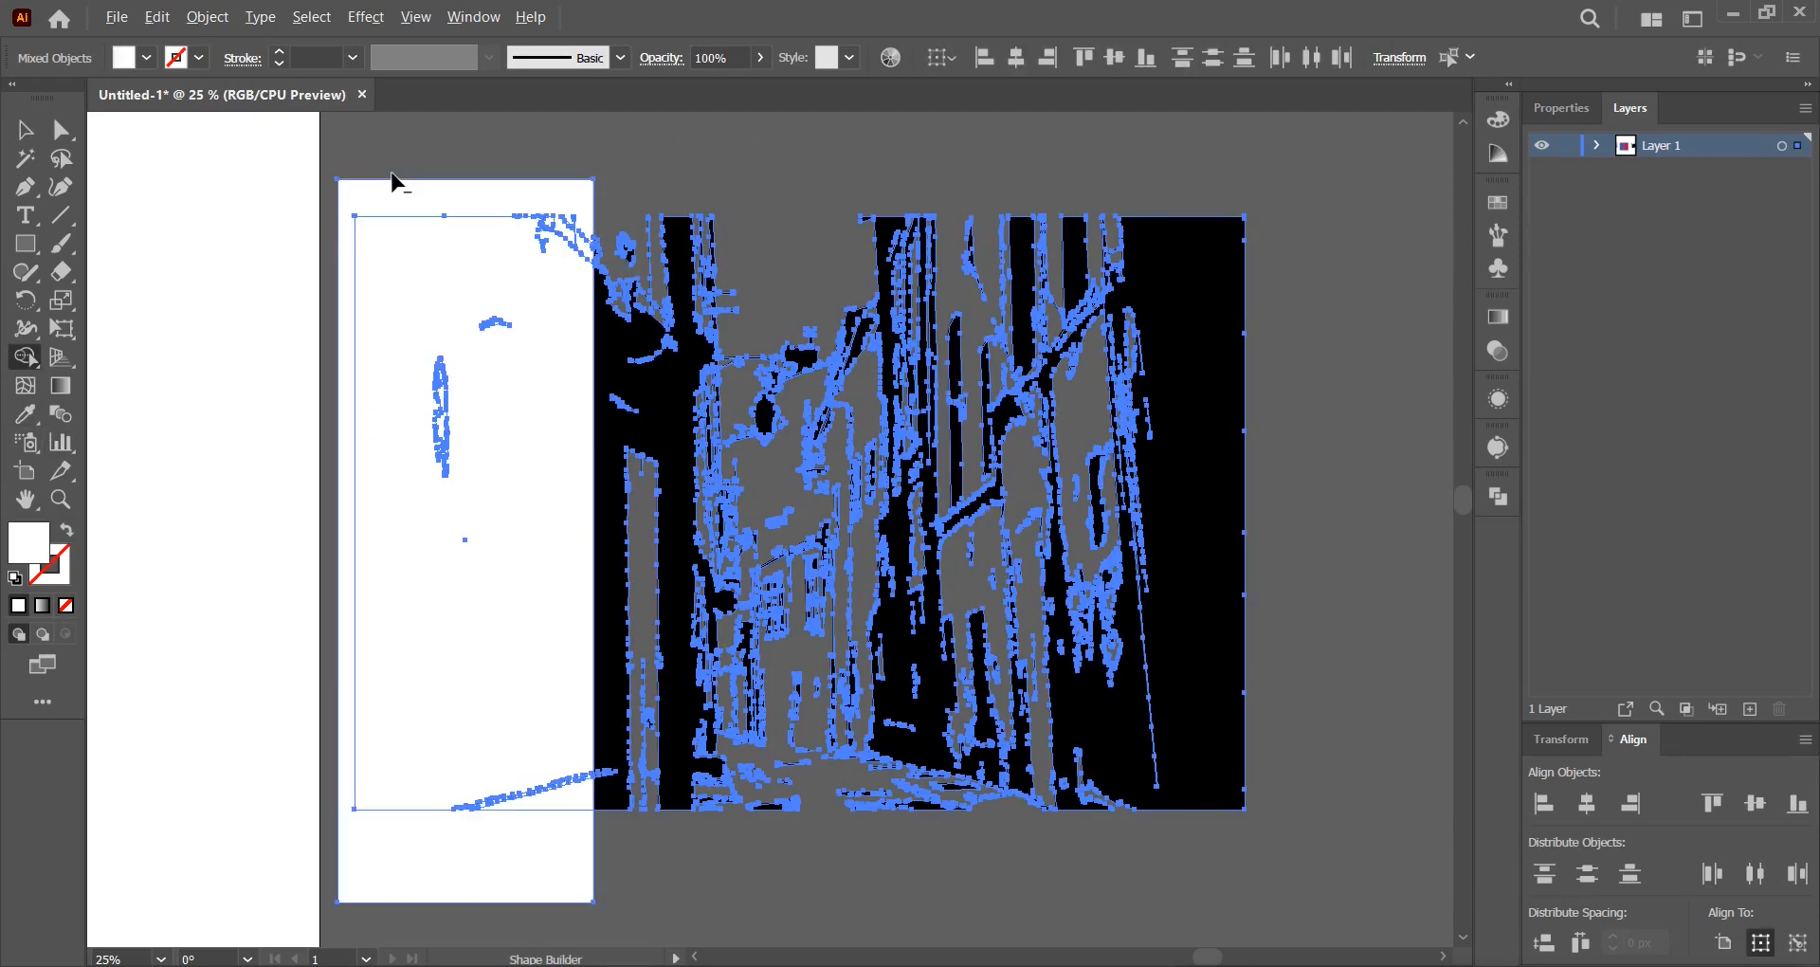
{"action": "mouse_move", "coordinate": [394, 194]}
{"action": "left_mouse_down"}
{"action": "mouse_move", "coordinate": [507, 337]}
{"action": "mouse_move", "coordinate": [498, 604]}
{"action": "mouse_move", "coordinate": [552, 822]}
{"action": "left_mouse_up"}
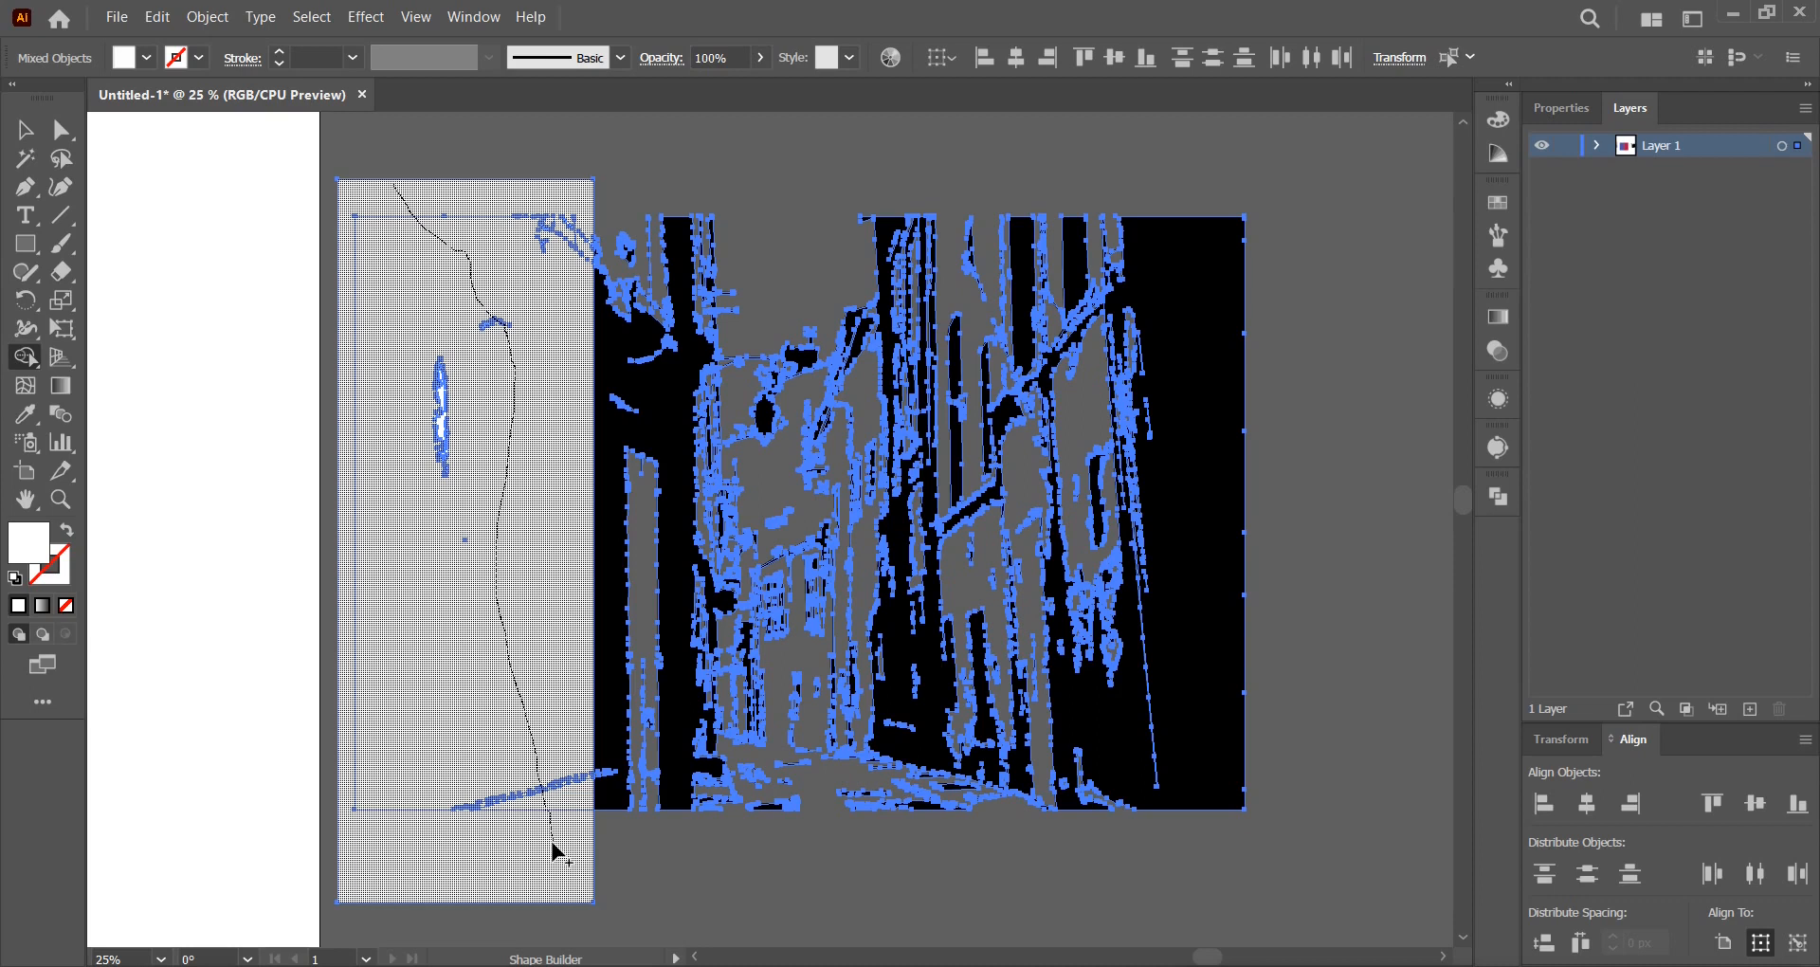
{"action": "left_click_drag", "start_coordinate": [552, 844], "coordinate": [551, 842]}
{"action": "left_click", "coordinate": [24, 129]}
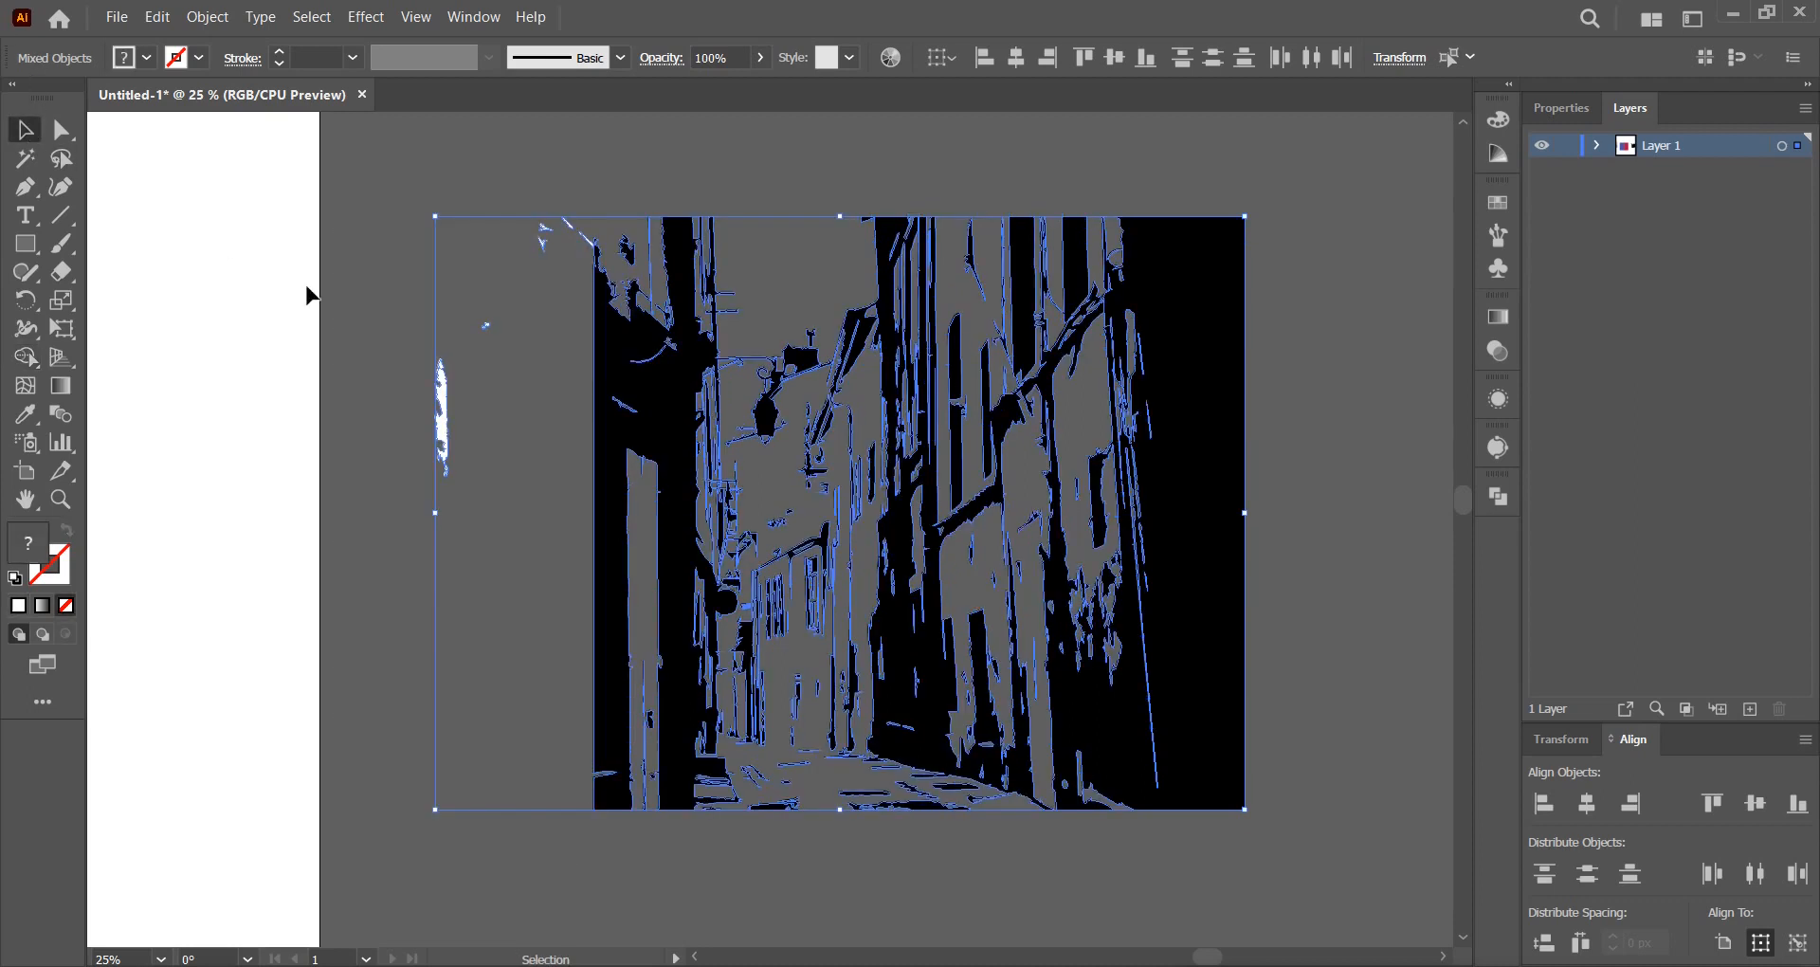
{"action": "left_click", "coordinate": [312, 315]}
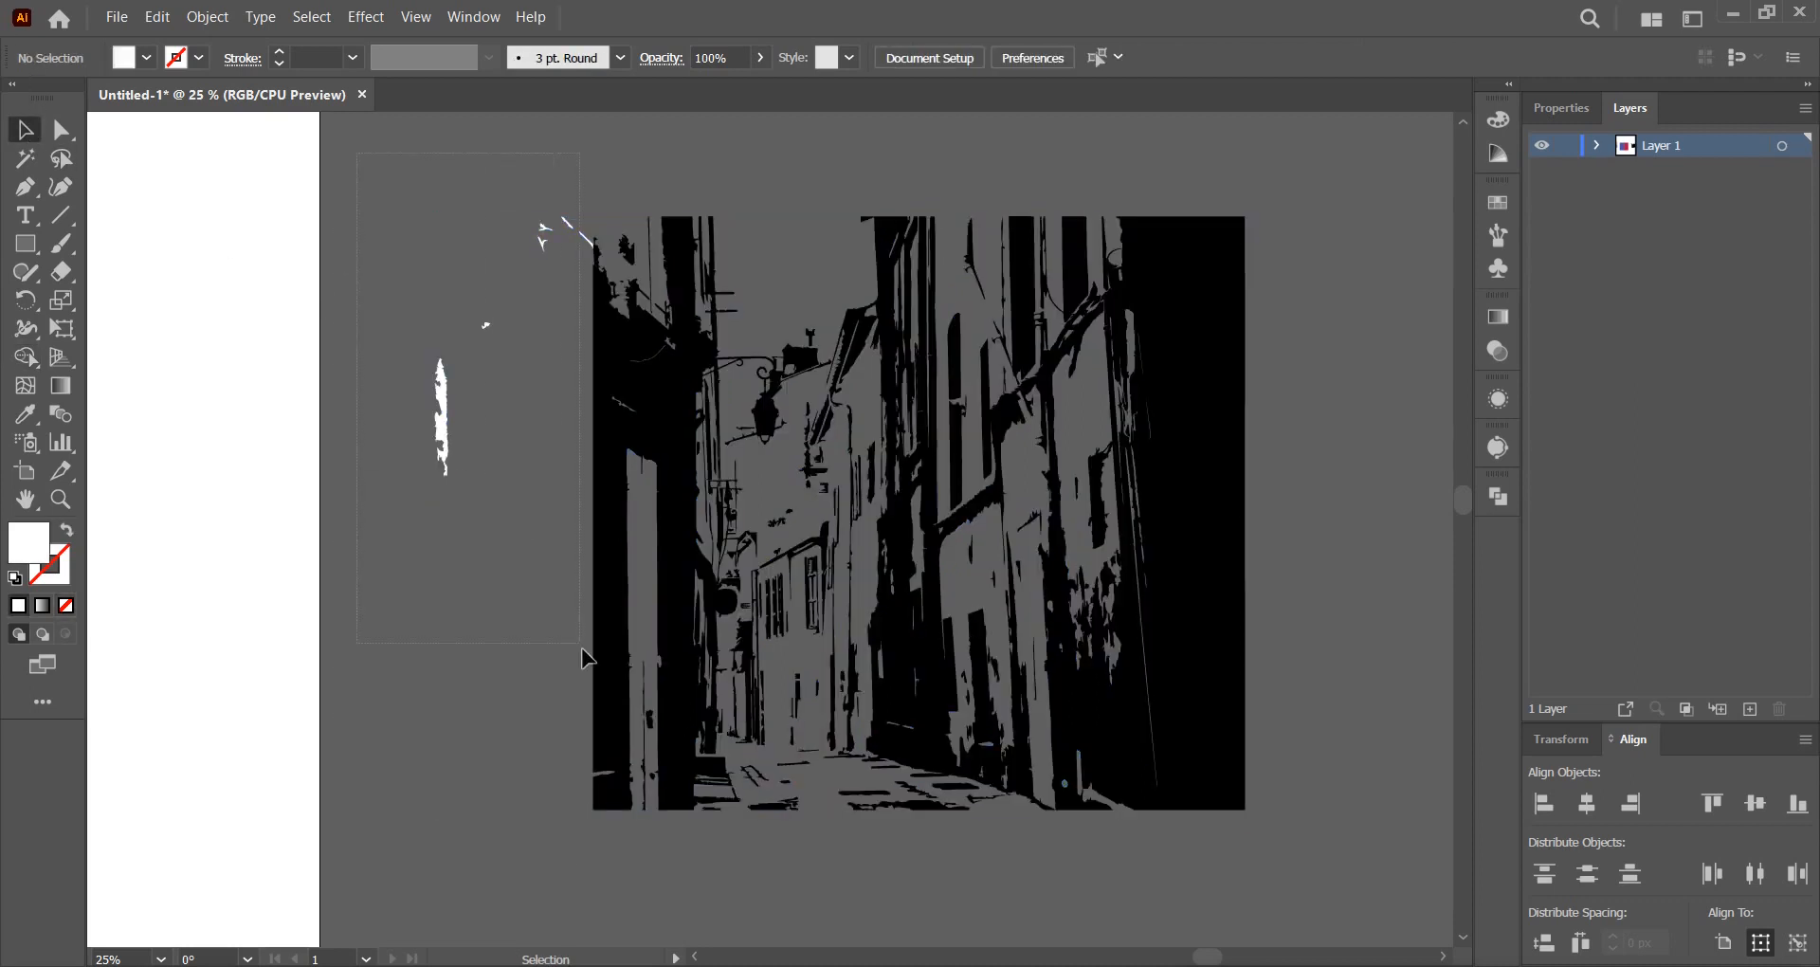
{"action": "left_click_drag", "start_coordinate": [591, 673], "coordinate": [590, 673]}
{"action": "left_click", "coordinate": [543, 610]}
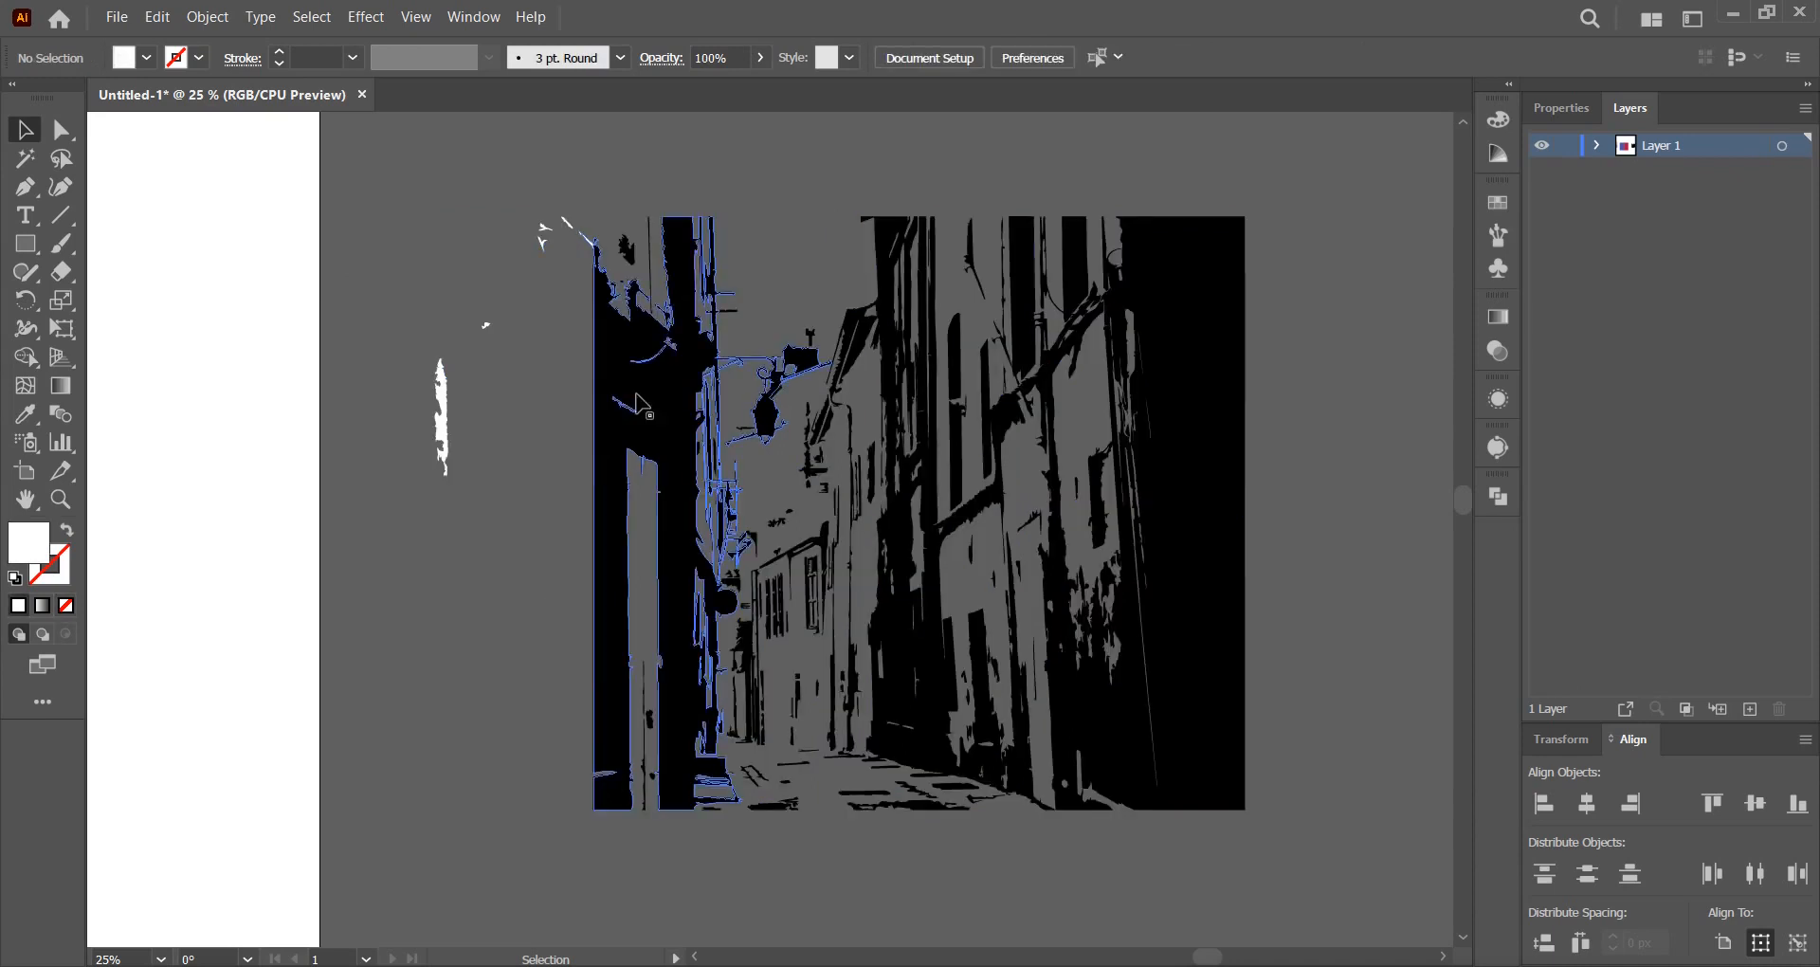
Cover the right side with a white rectangle and delete that strip with Shape Builder.
{"action": "left_click", "coordinate": [28, 248]}
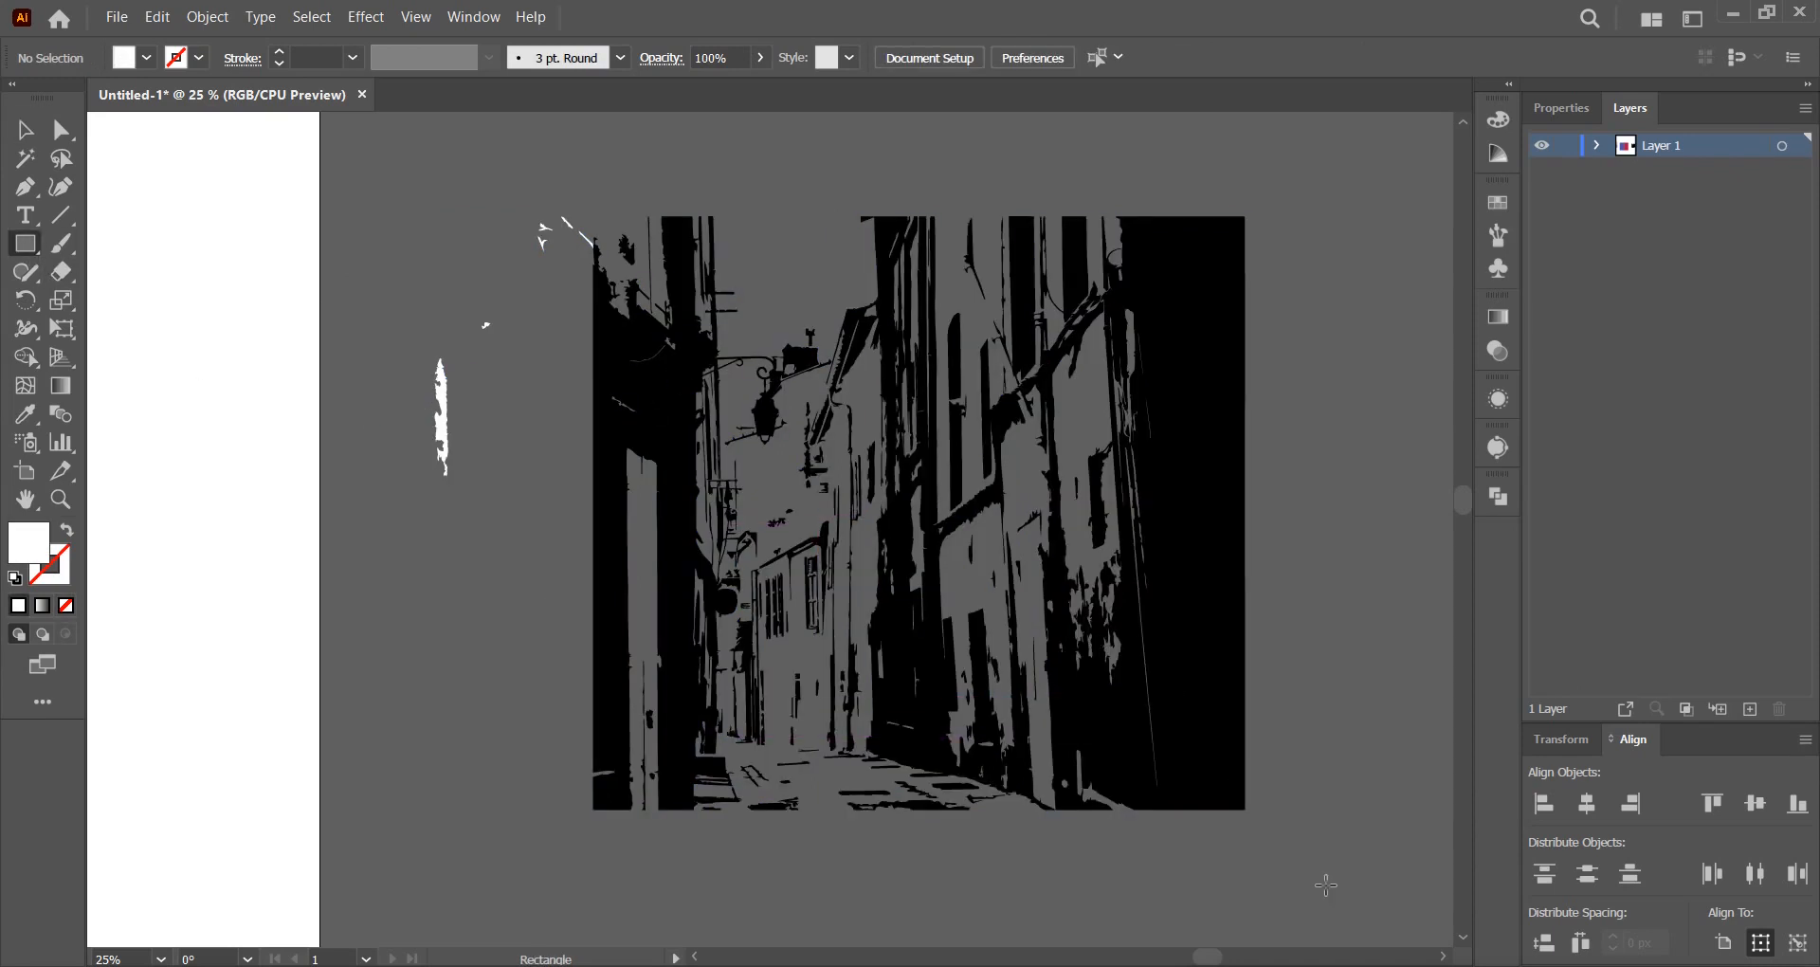
{"action": "left_click_drag", "start_coordinate": [1328, 867], "coordinate": [1142, 177]}
{"action": "left_click", "coordinate": [25, 130]}
{"action": "left_click_drag", "start_coordinate": [1329, 526], "coordinate": [1078, 220]}
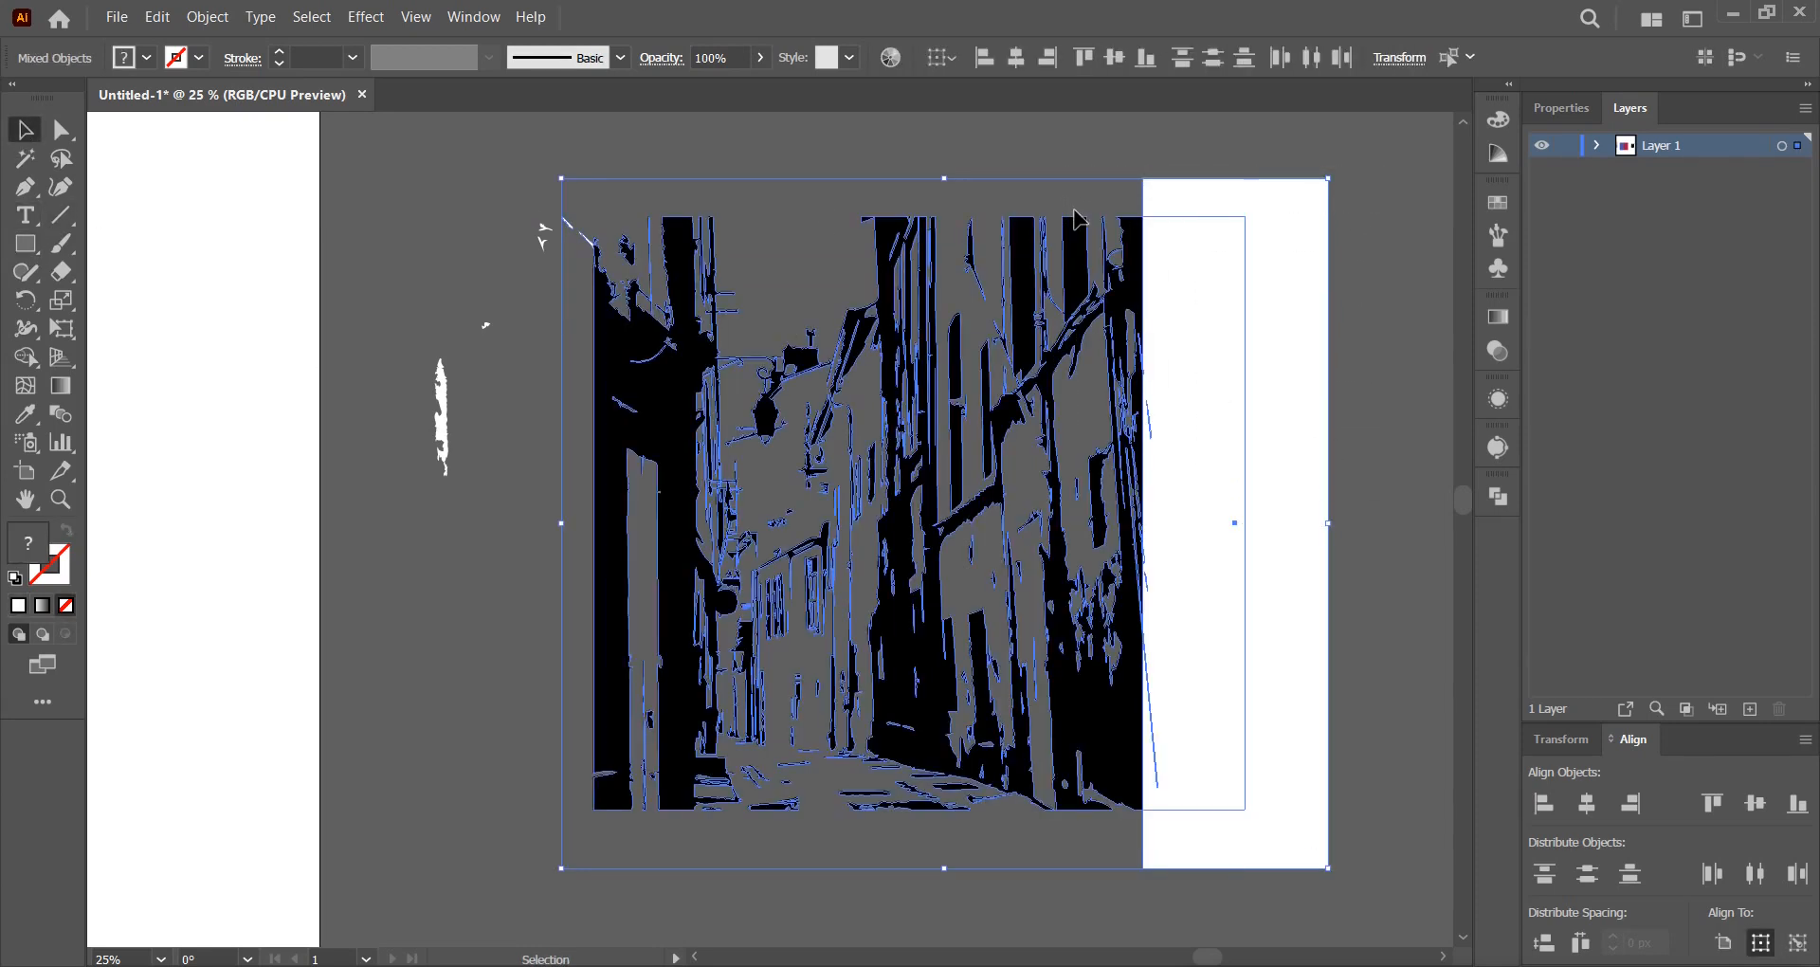
{"action": "left_click", "coordinate": [25, 357]}
{"action": "mouse_move", "coordinate": [1199, 161]}
{"action": "left_mouse_down"}
{"action": "mouse_move", "coordinate": [1200, 489]}
{"action": "mouse_move", "coordinate": [1168, 722]}
{"action": "left_mouse_up"}
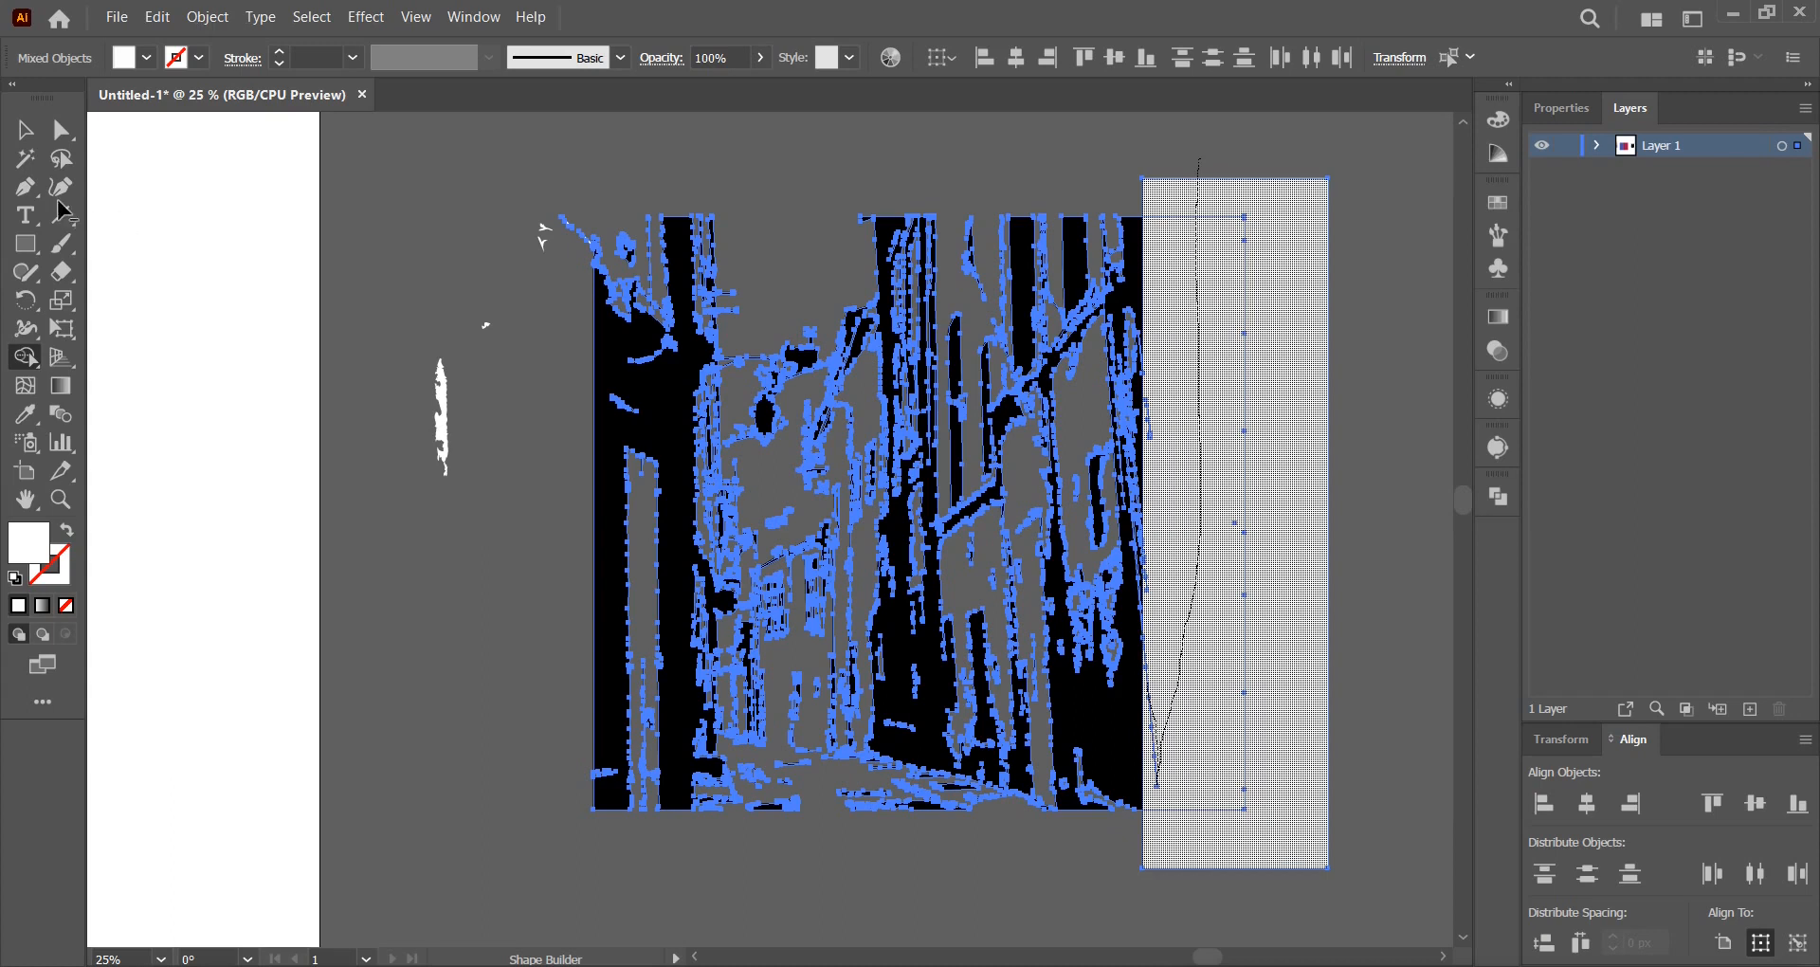
{"action": "left_click", "coordinate": [25, 128]}
{"action": "left_click", "coordinate": [446, 181]}
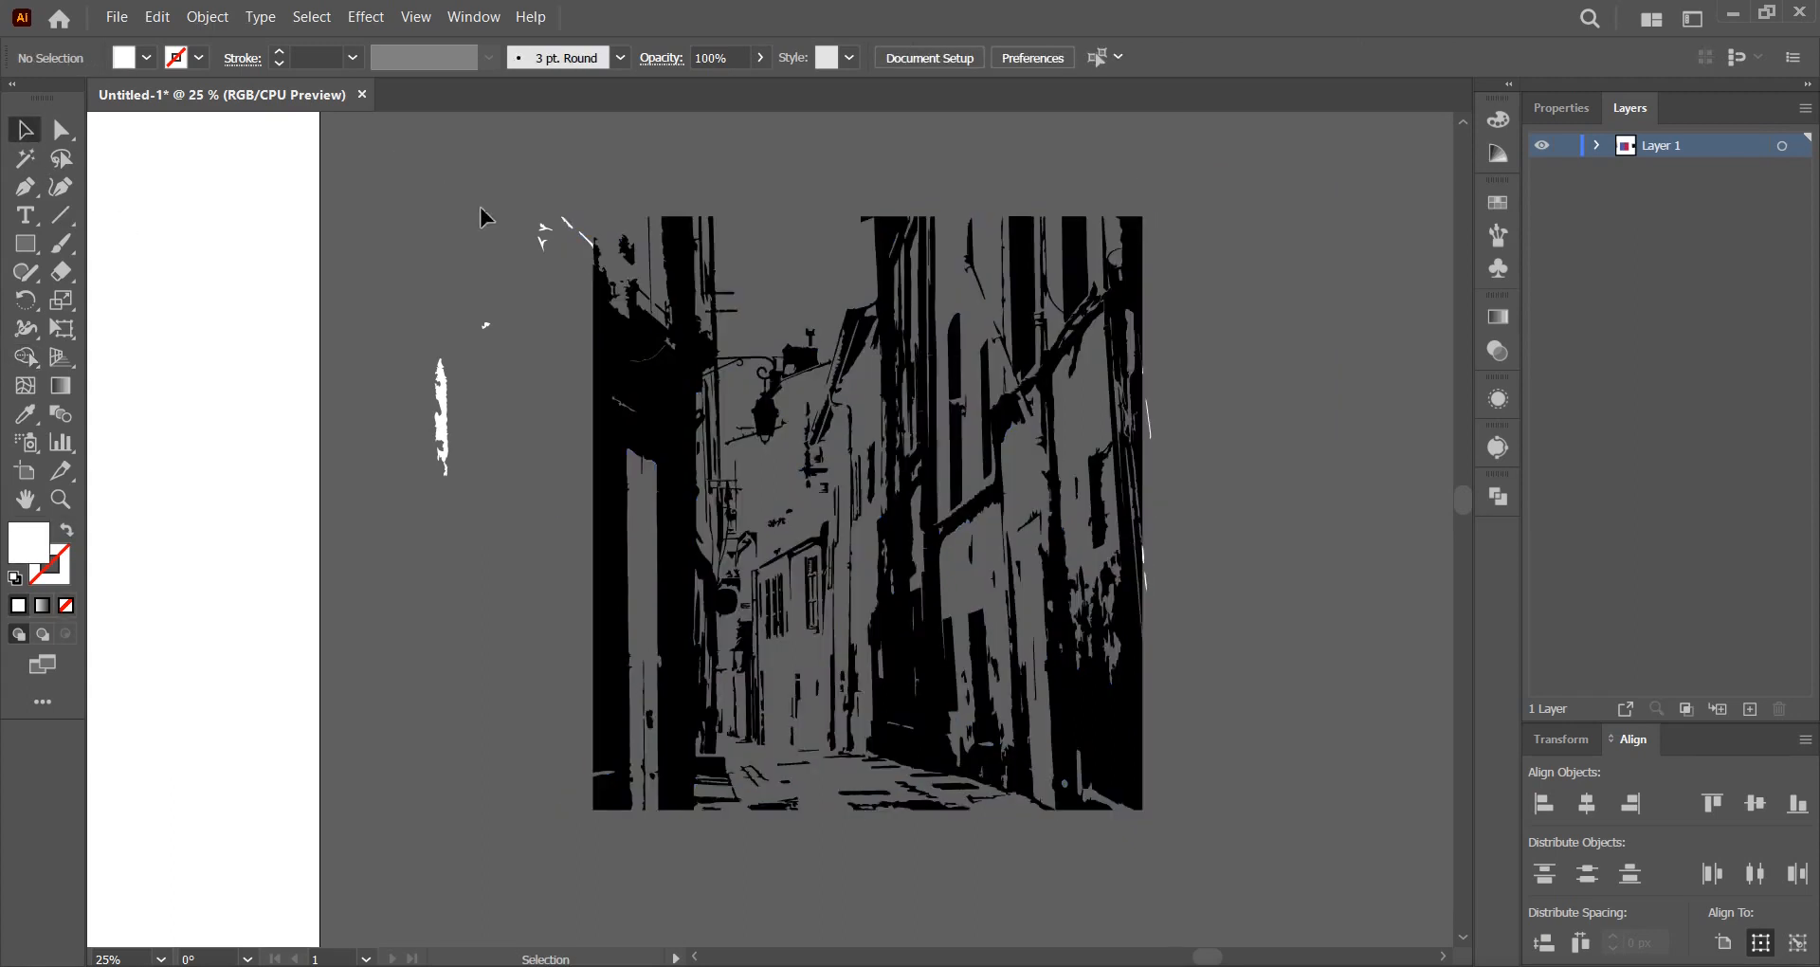
{"action": "left_click", "coordinate": [627, 356]}
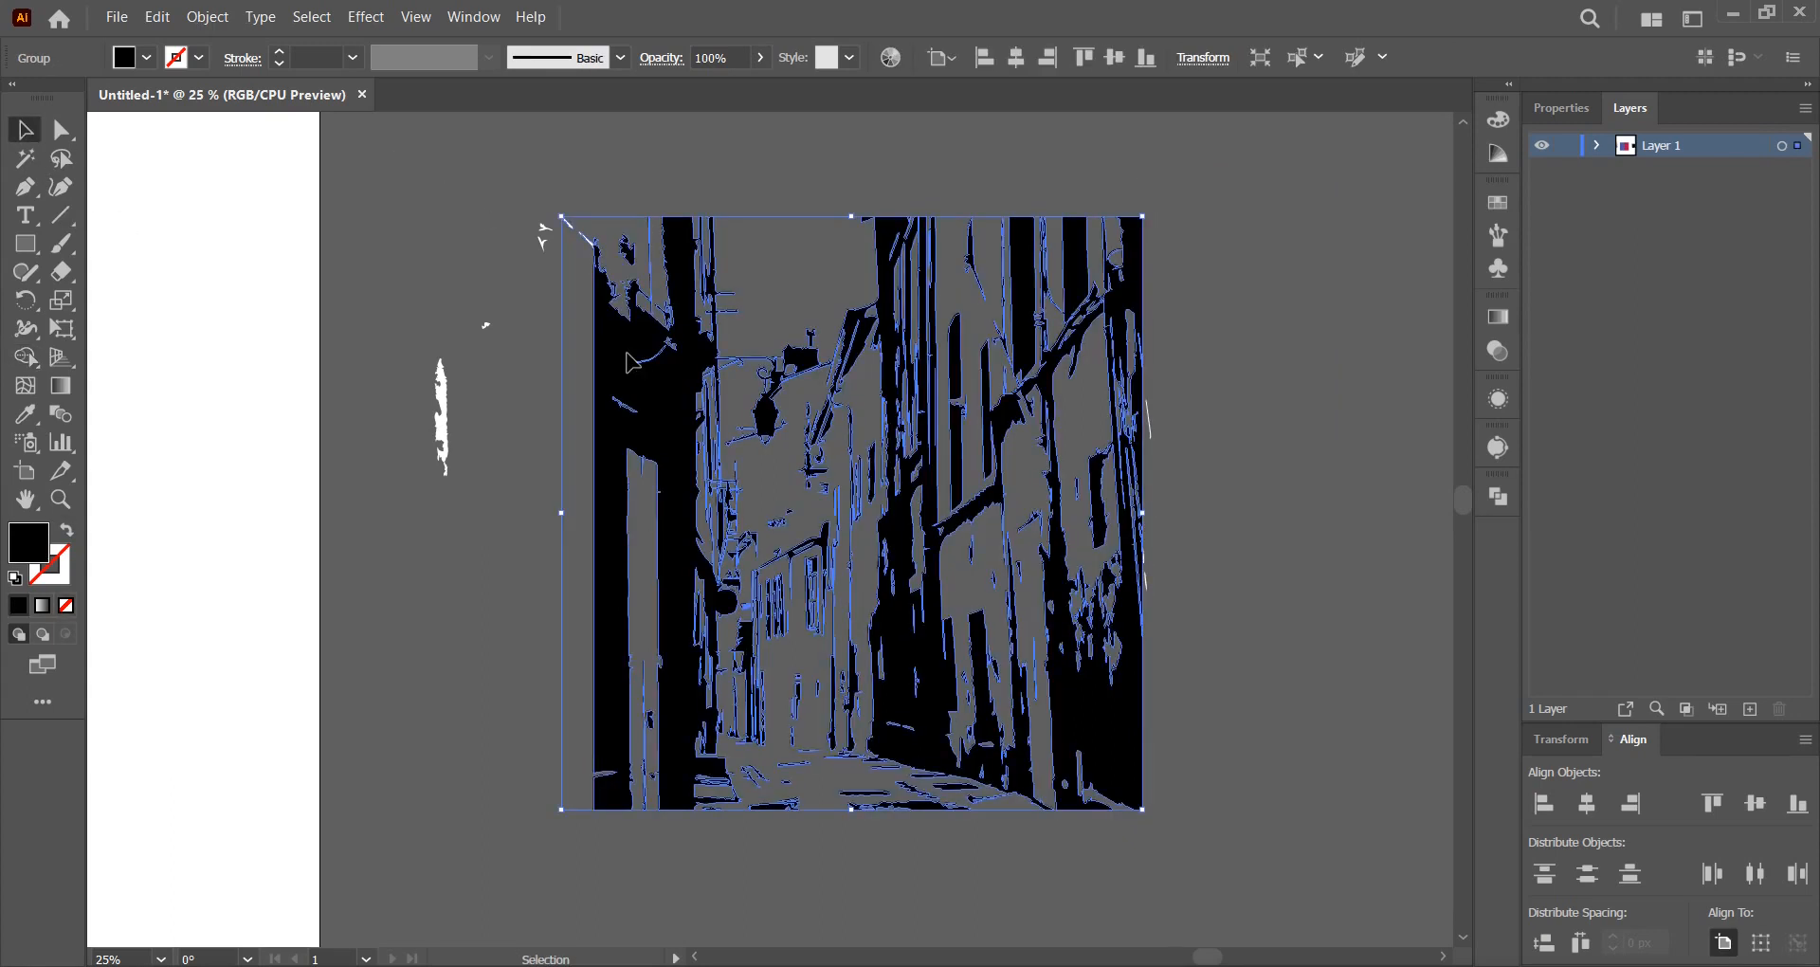
Move the artwork group down-right and delete the stray white fragments.
{"action": "left_click_drag", "start_coordinate": [628, 356], "coordinate": [911, 468]}
{"action": "left_click_drag", "start_coordinate": [895, 556], "coordinate": [543, 641]}
{"action": "key", "text": "ctrl+minus"}
{"action": "left_click", "coordinate": [966, 526]}
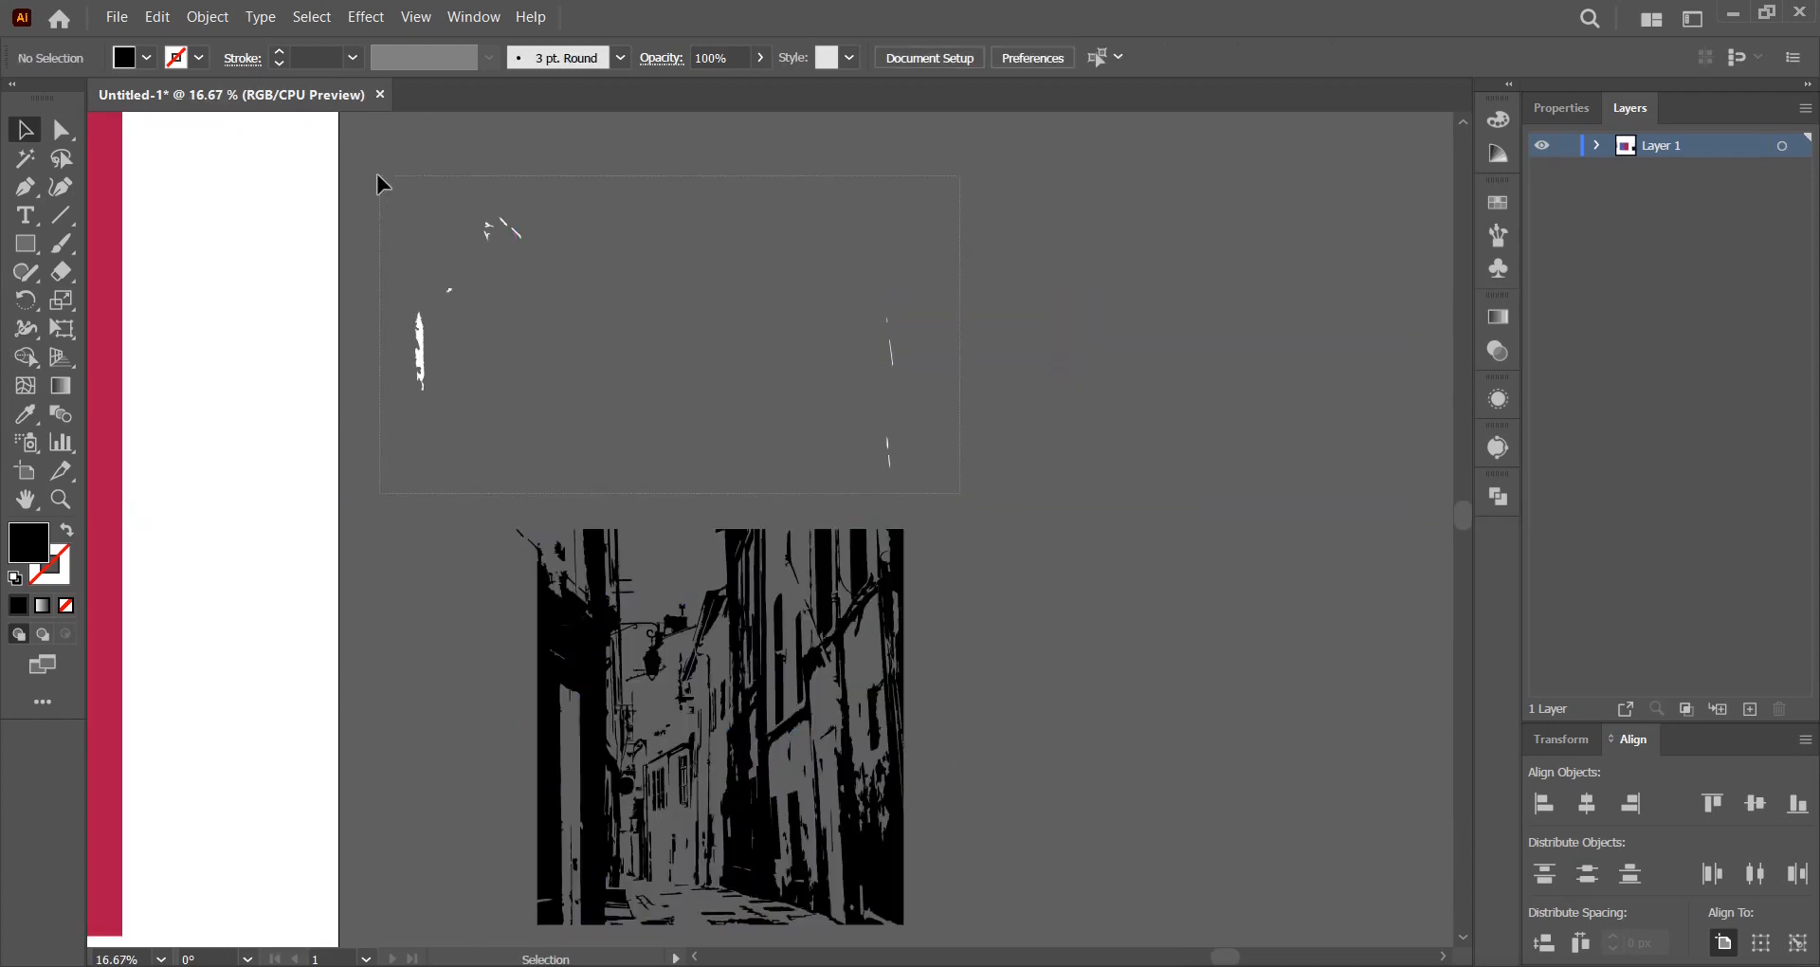
{"action": "left_click_drag", "start_coordinate": [377, 175], "coordinate": [377, 176]}
{"action": "key", "text": "Delete"}
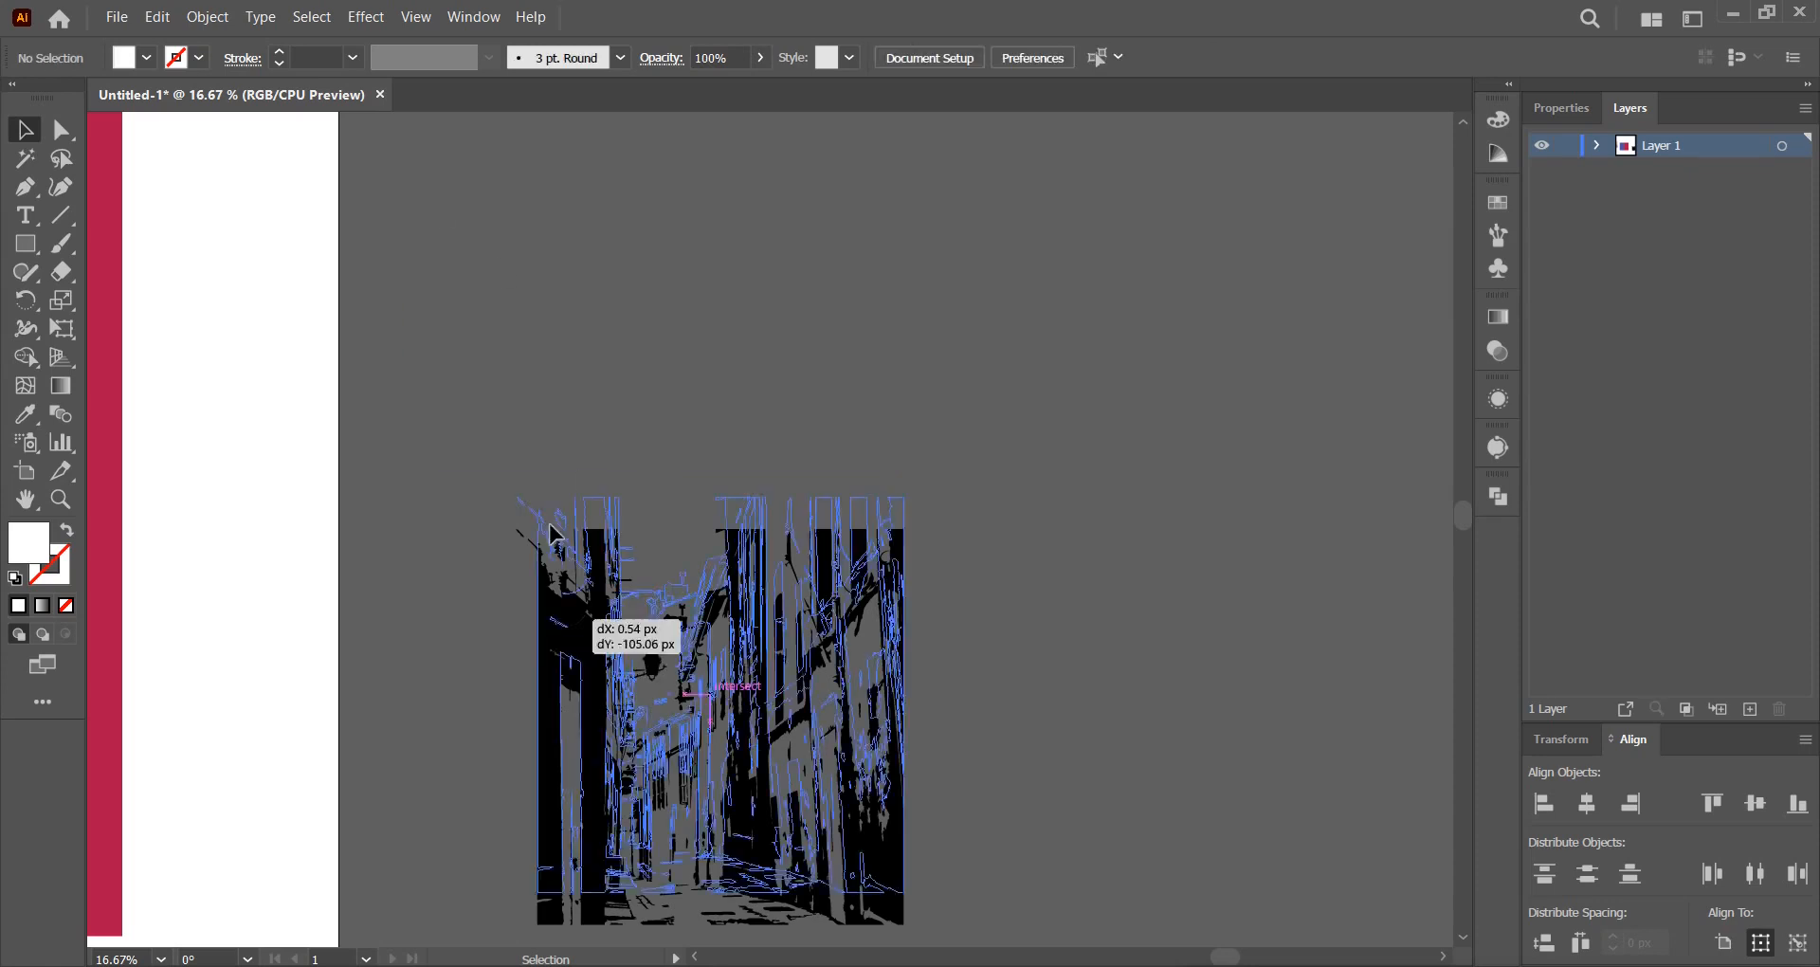
Erase the stray top-left fragment and pan back to the poster artboard.
{"action": "left_click_drag", "start_coordinate": [557, 654], "coordinate": [532, 473]}
{"action": "scroll", "coordinate": [504, 413], "scroll_direction": "up", "scroll_amount": 1}
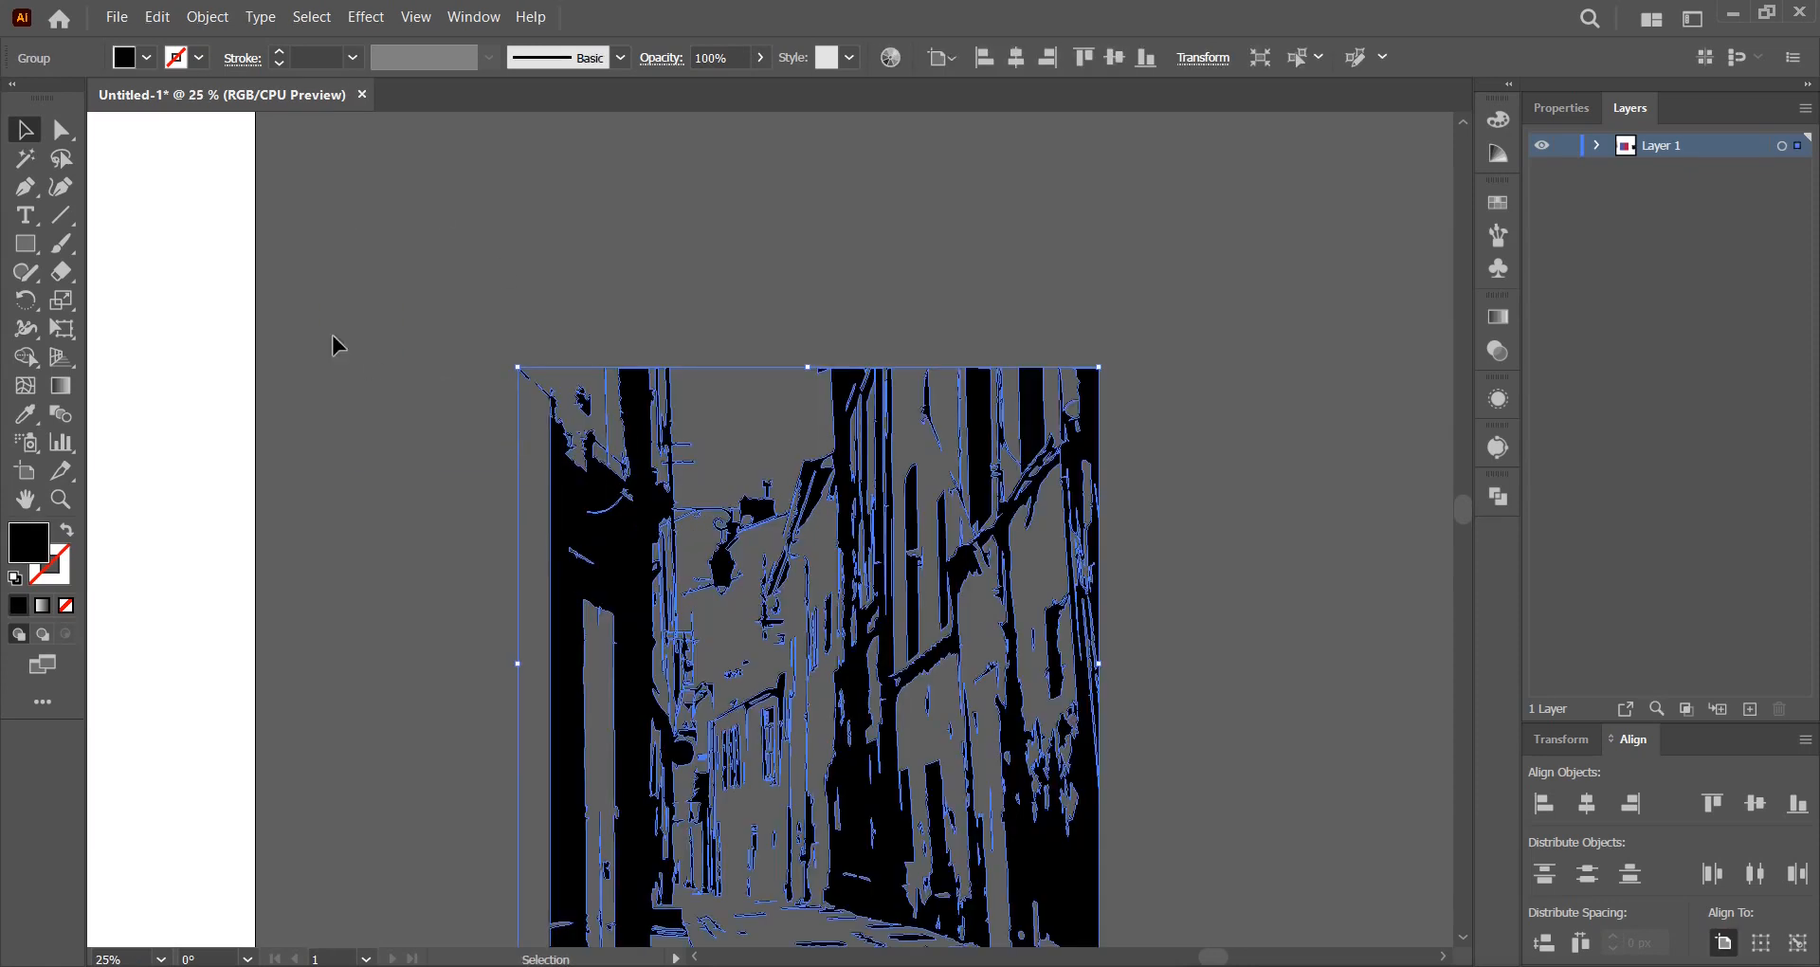
{"action": "left_click", "coordinate": [61, 272]}
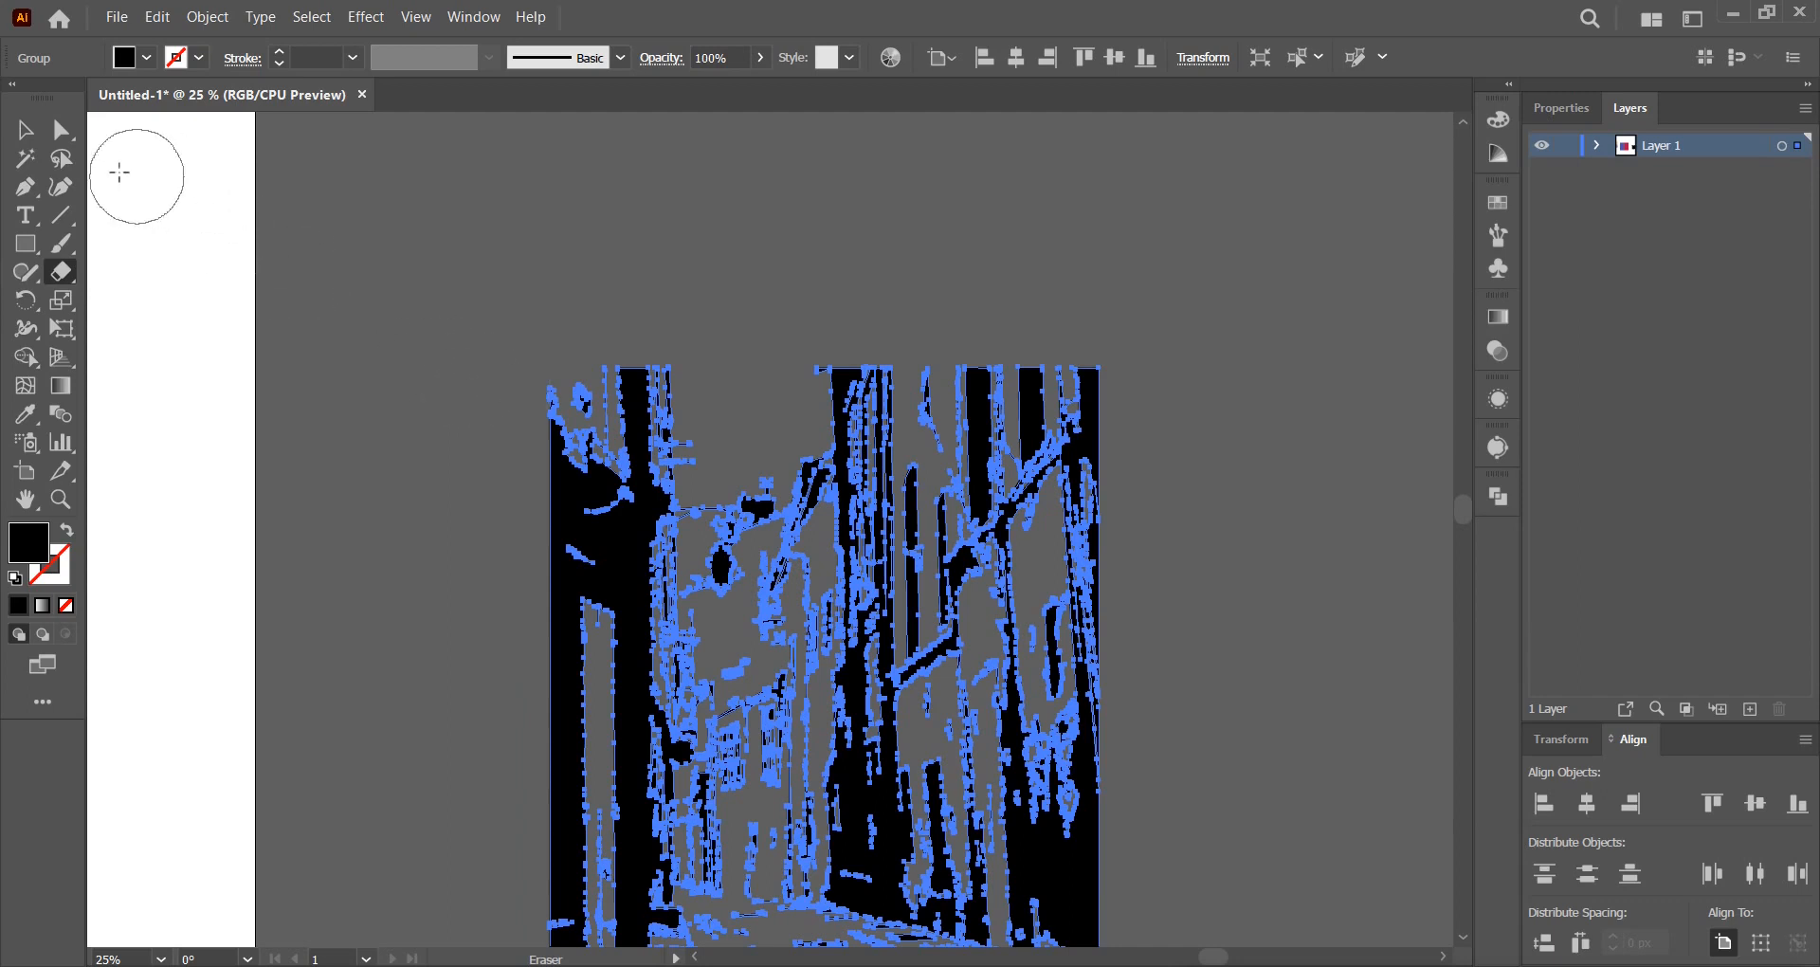
{"action": "left_click", "coordinate": [24, 129]}
{"action": "left_click", "coordinate": [340, 288]}
{"action": "scroll", "coordinate": [632, 448], "scroll_direction": "down", "scroll_amount": 1}
{"action": "left_click_drag", "start_coordinate": [617, 459], "coordinate": [1080, 451]}
{"action": "scroll", "coordinate": [1109, 483], "scroll_direction": "down", "scroll_amount": 2}
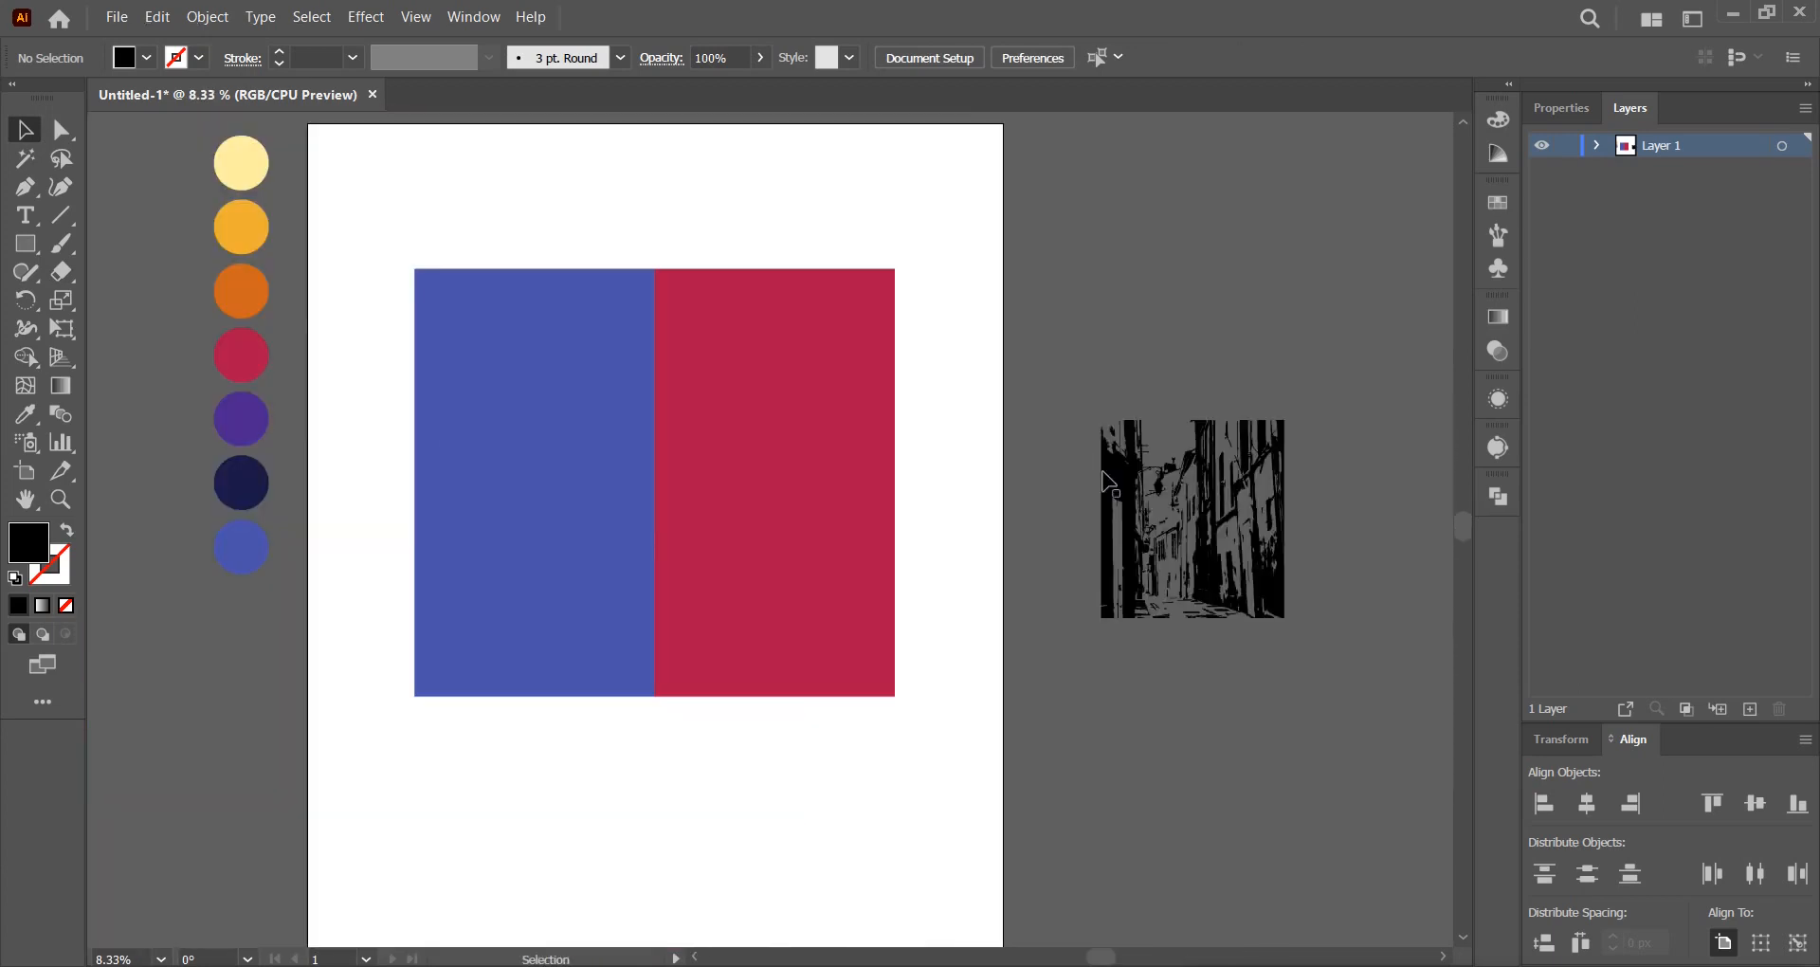
Centre the street artwork on the page, enlarge it over the panels, and recolour it purple.
{"action": "left_click", "coordinate": [1109, 483]}
{"action": "left_click", "coordinate": [1047, 57]}
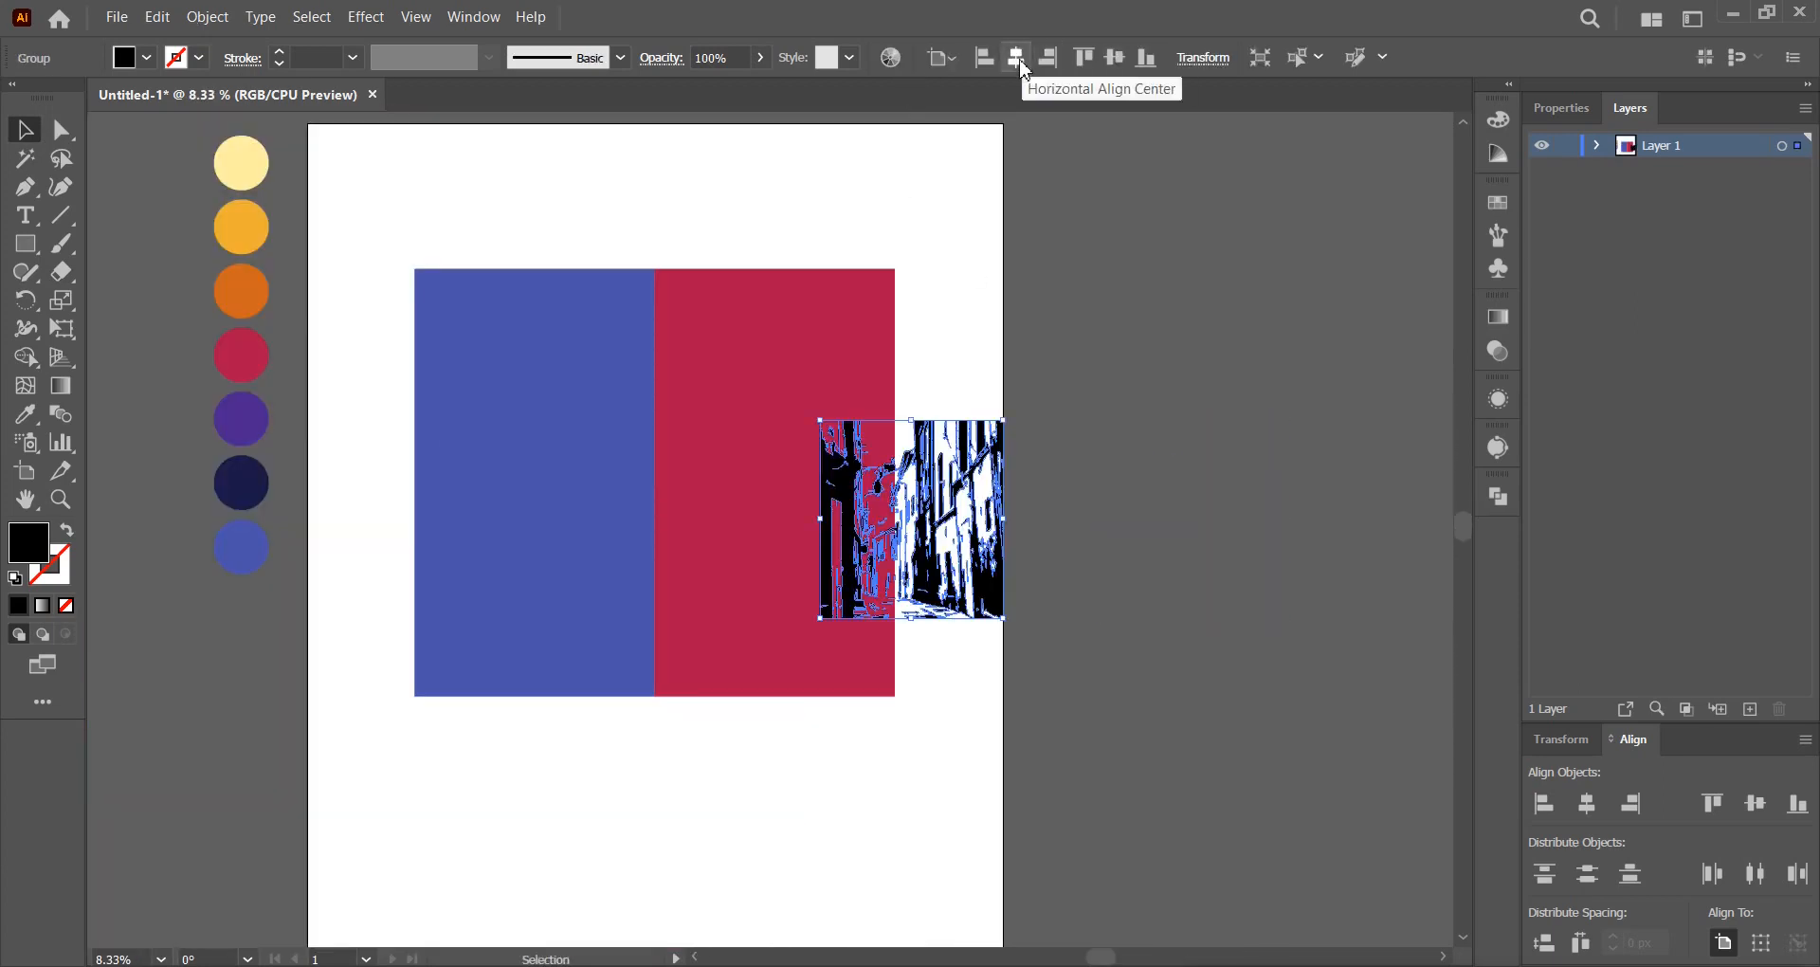
{"action": "left_click", "coordinate": [1015, 58]}
{"action": "left_click_drag", "start_coordinate": [747, 419], "coordinate": [832, 365]}
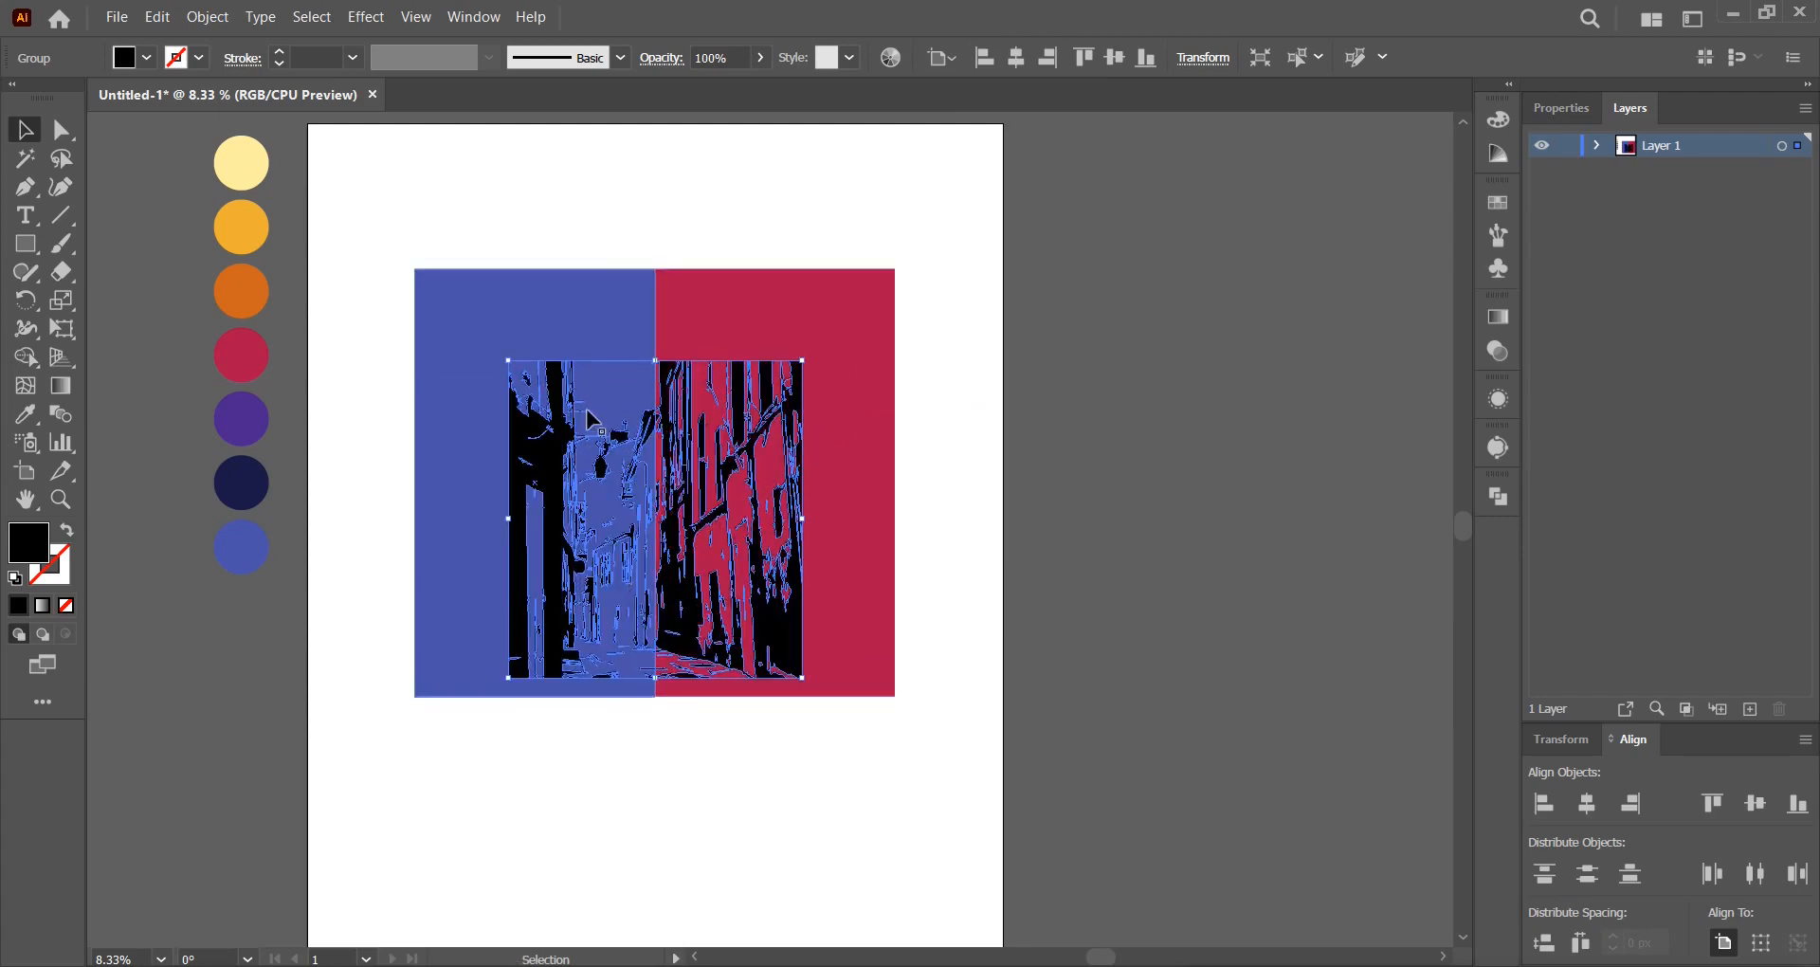
{"action": "left_click", "coordinate": [33, 422]}
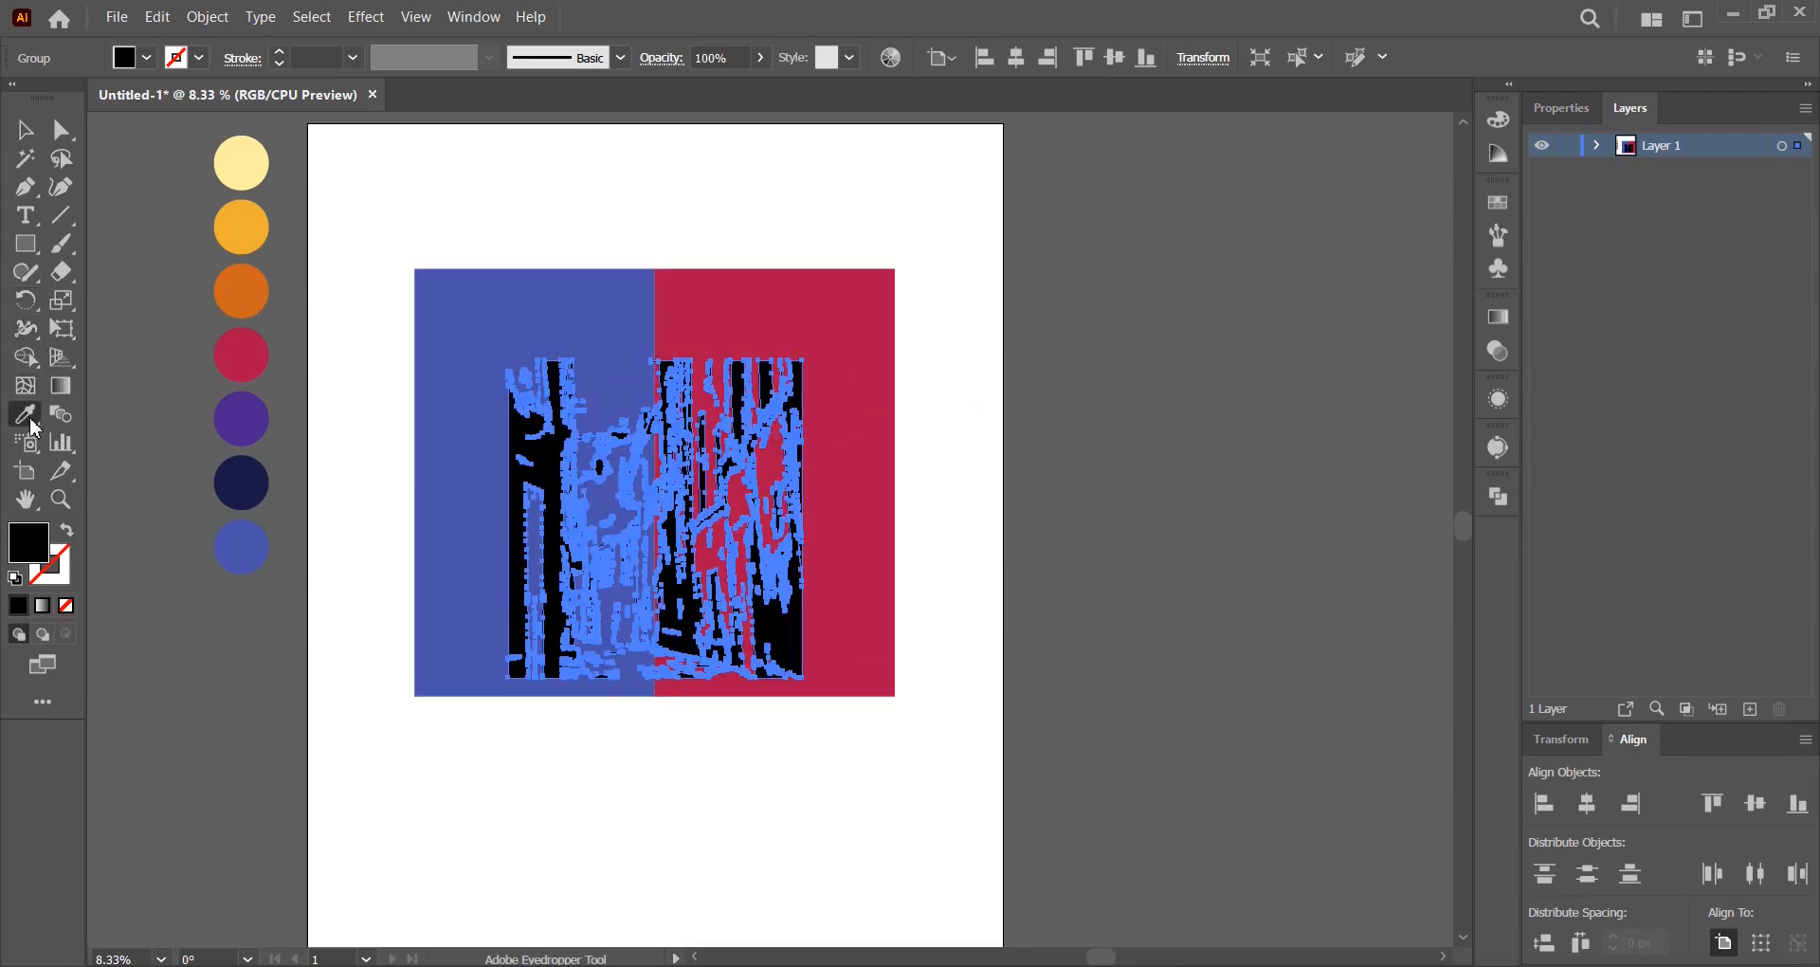
{"action": "left_click", "coordinate": [243, 418]}
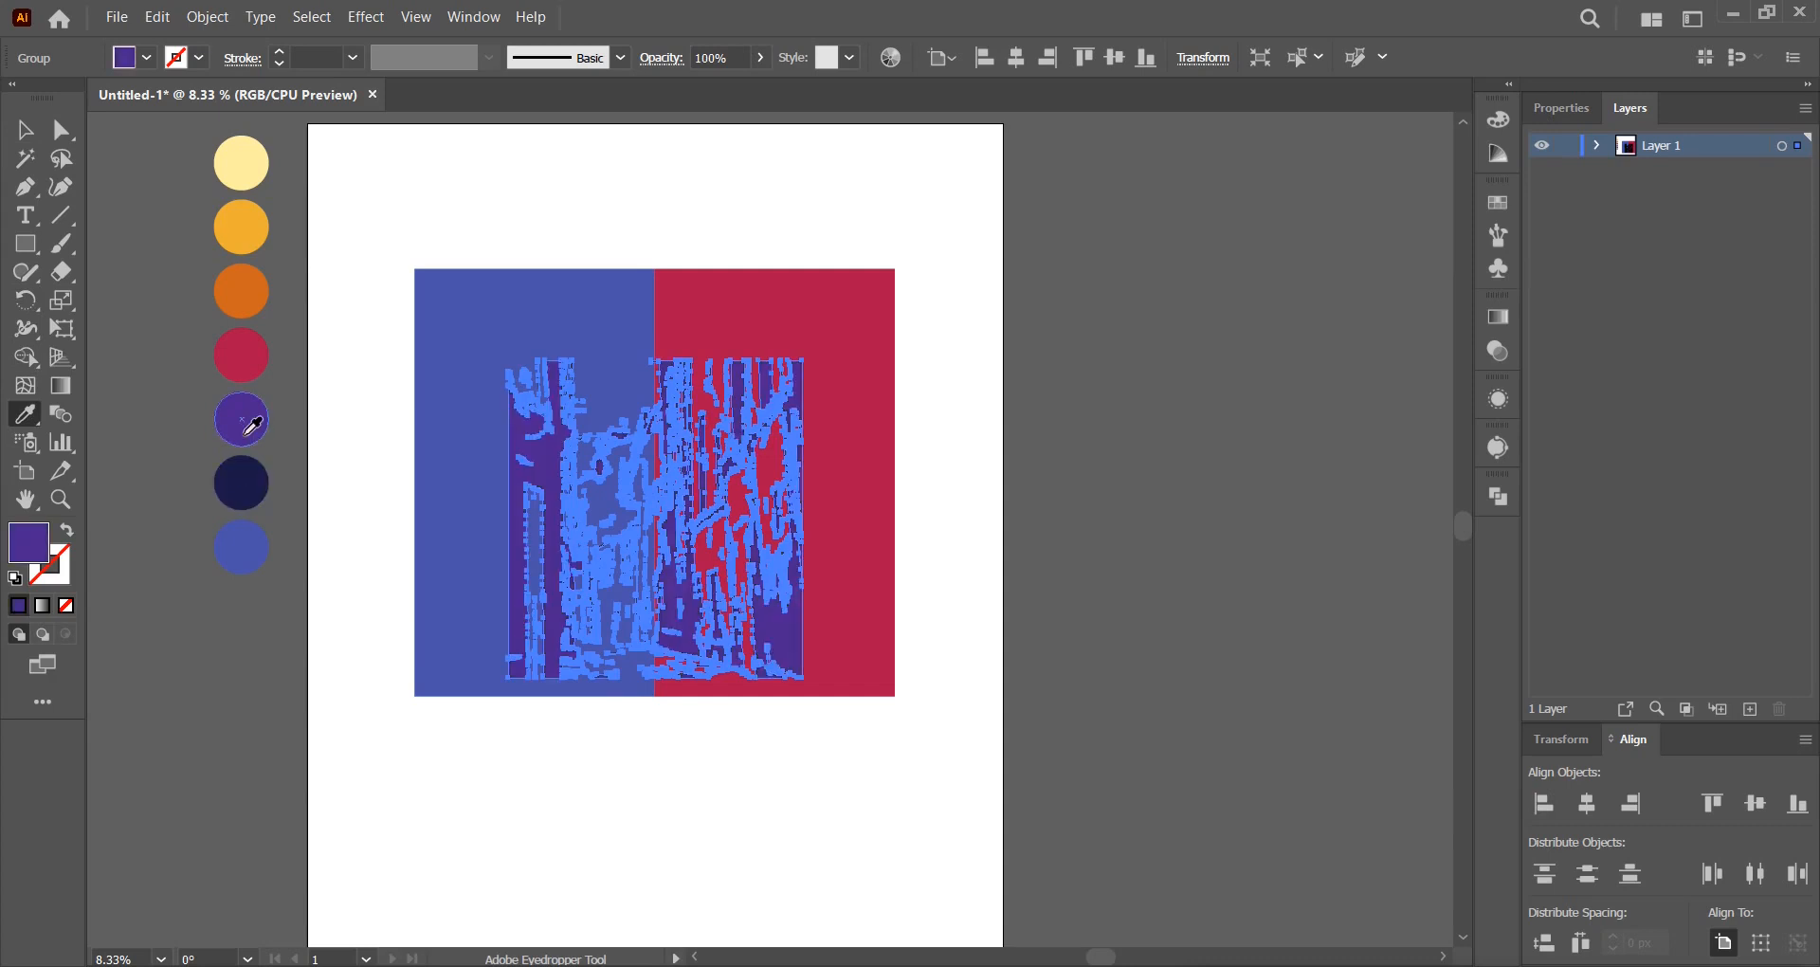
{"action": "left_click", "coordinate": [27, 139]}
{"action": "left_click", "coordinate": [1033, 451]}
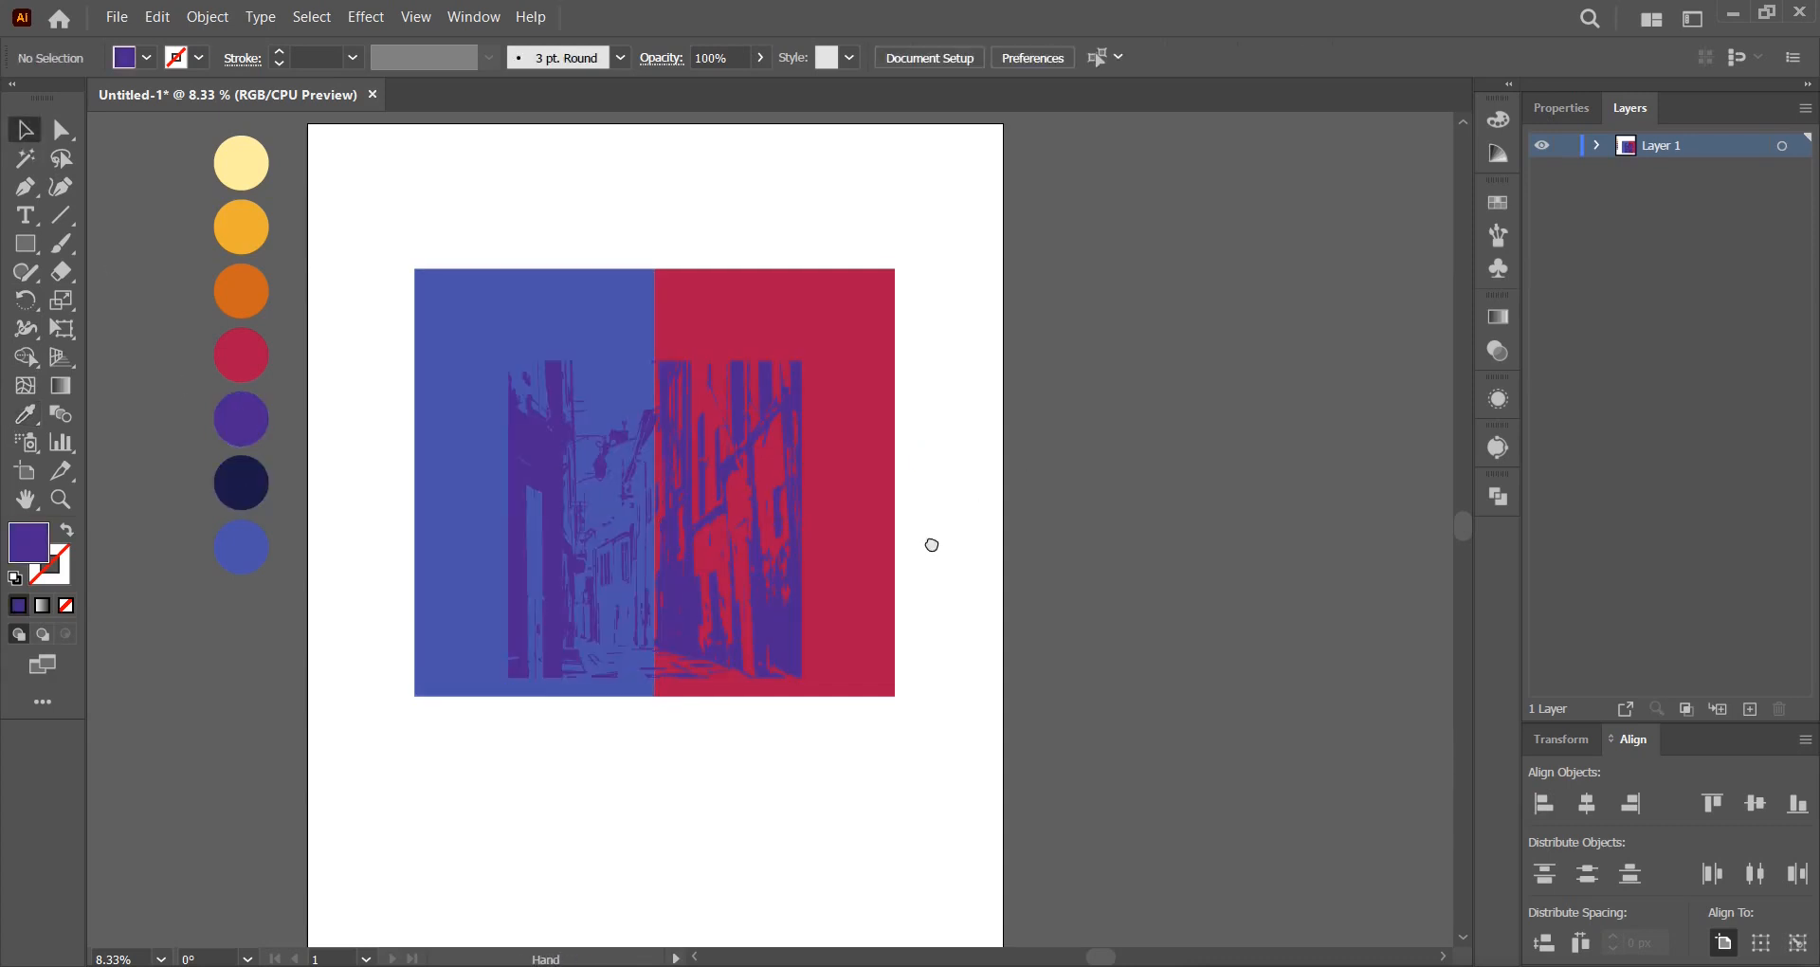
Scale the street artwork out to the red rectangle's corner and centre it horizontally.
{"action": "scroll", "coordinate": [930, 540], "scroll_direction": "left", "scroll_amount": 1}
{"action": "left_click", "coordinate": [806, 620]}
{"action": "left_click_drag", "start_coordinate": [853, 525], "coordinate": [856, 525]}
{"action": "left_click_drag", "start_coordinate": [856, 694], "coordinate": [865, 707]}
{"action": "left_click_drag", "start_coordinate": [546, 361], "coordinate": [460, 276]}
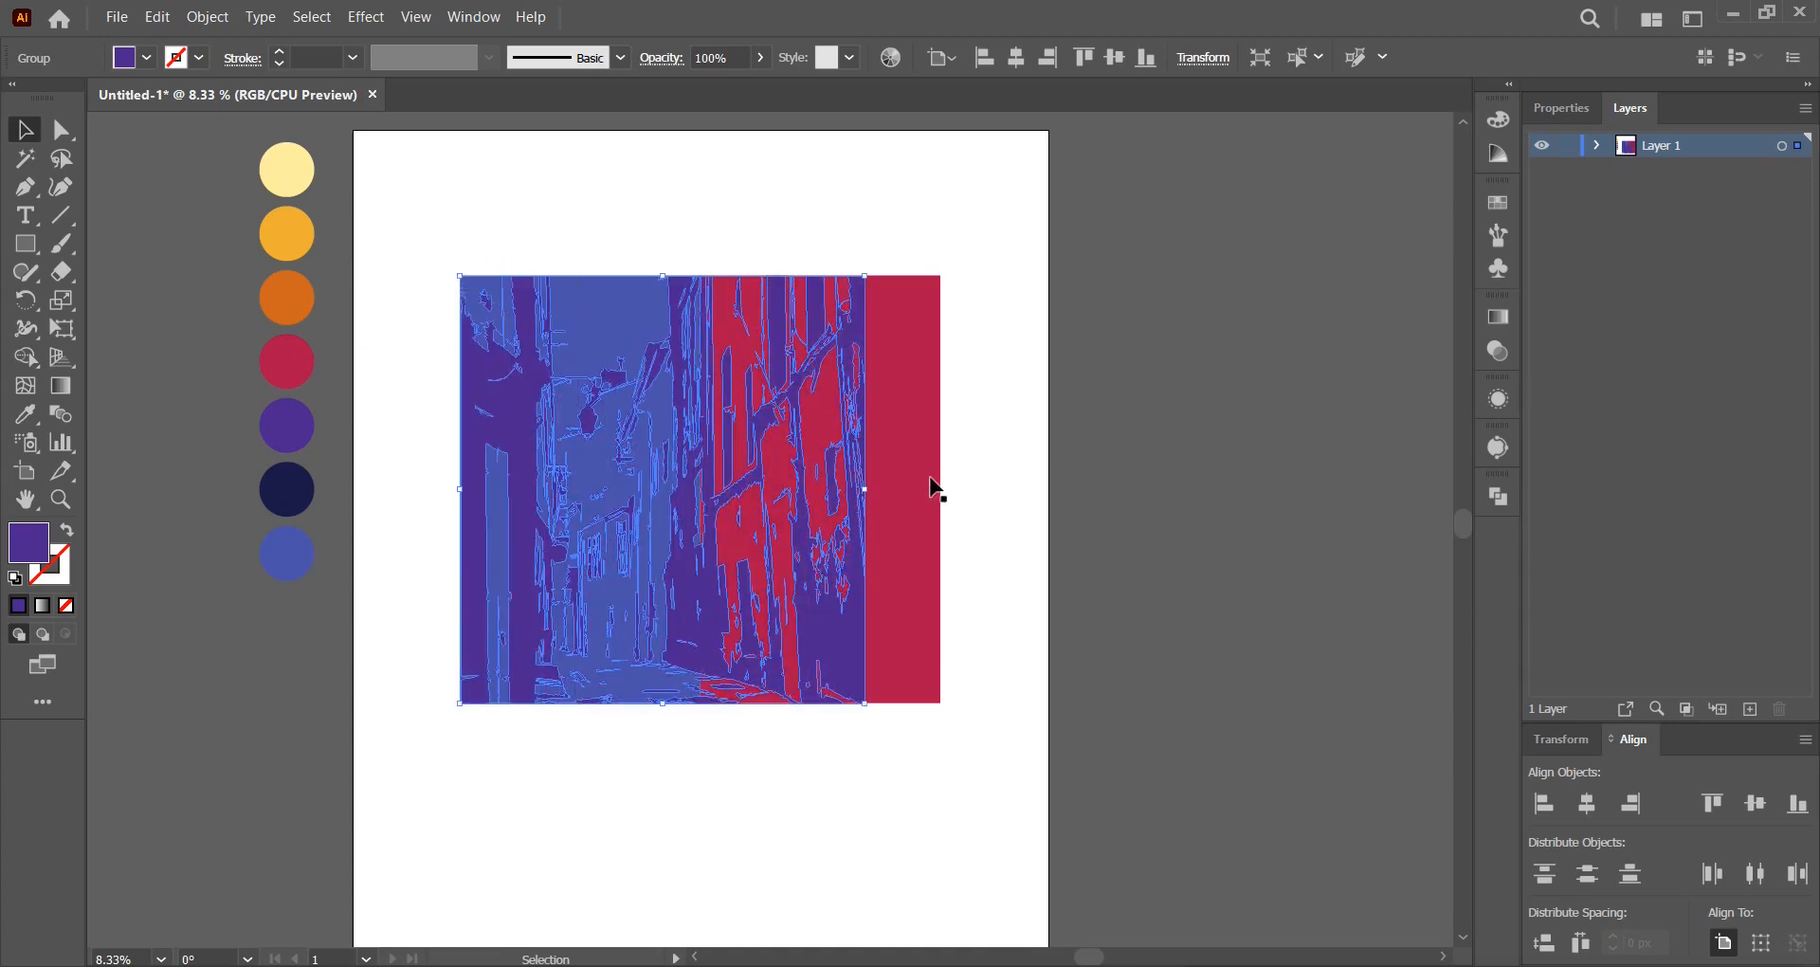
{"action": "key", "text": "ctrl+z"}
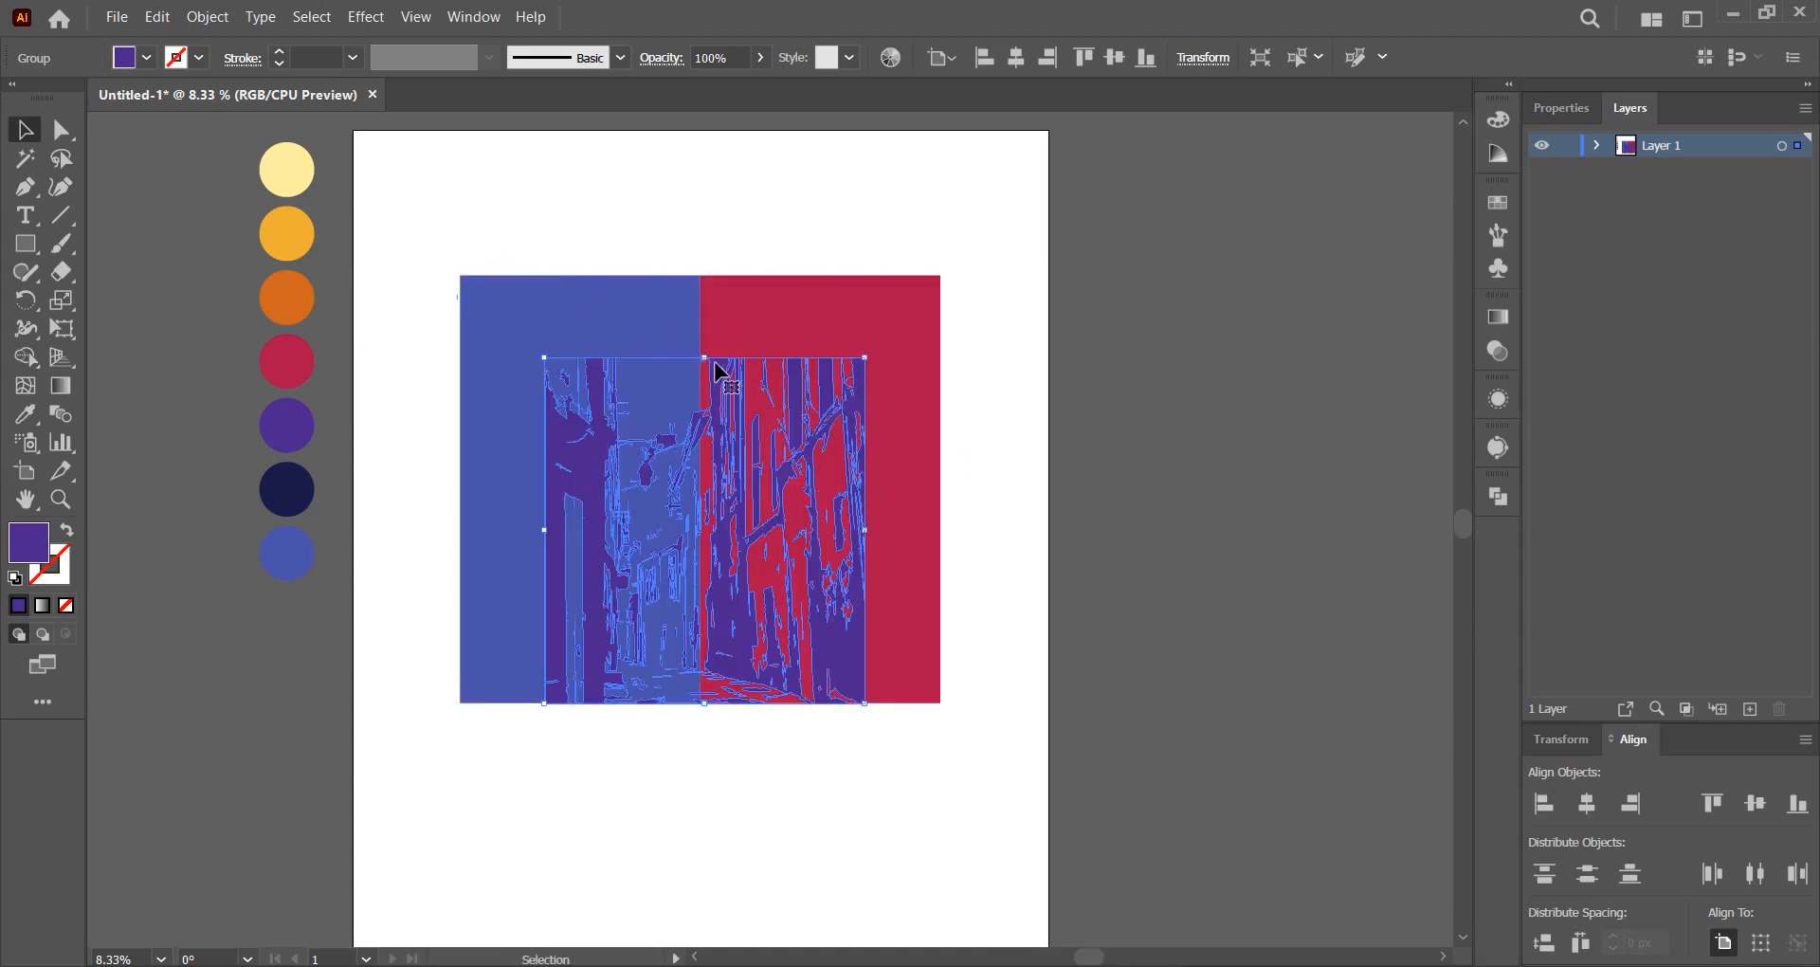
{"action": "left_click_drag", "start_coordinate": [864, 357], "coordinate": [943, 274]}
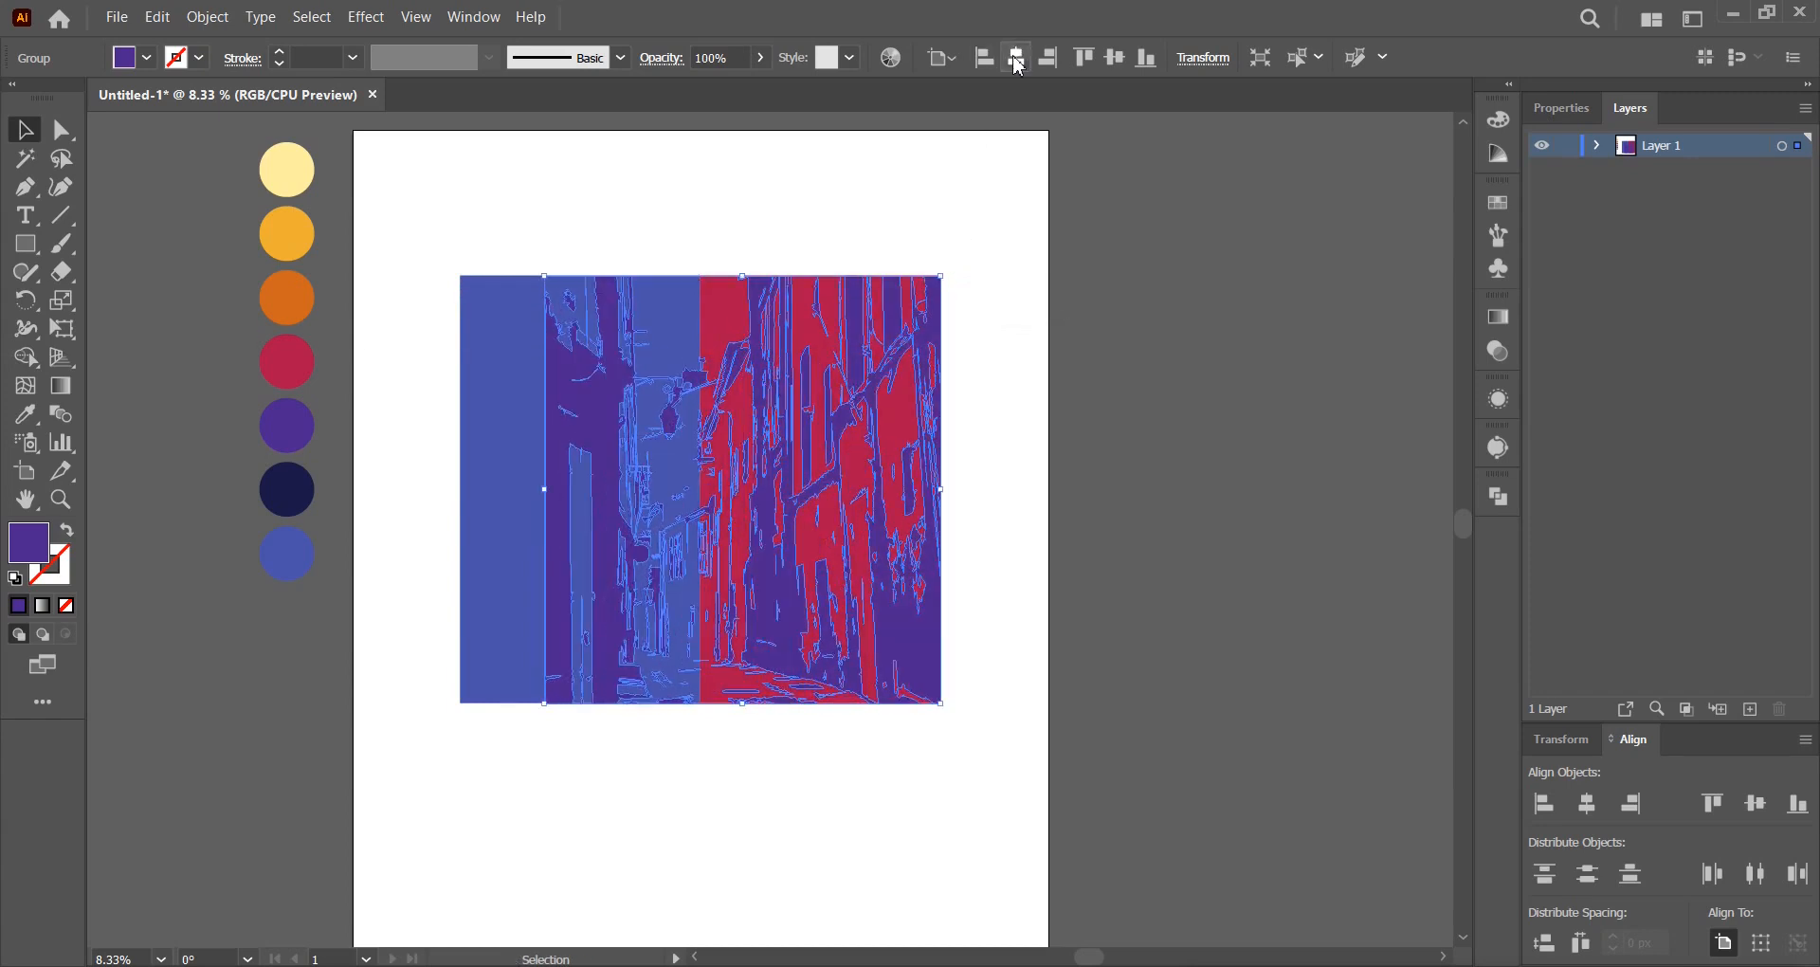
{"action": "left_click", "coordinate": [1016, 57]}
{"action": "left_click", "coordinate": [995, 483]}
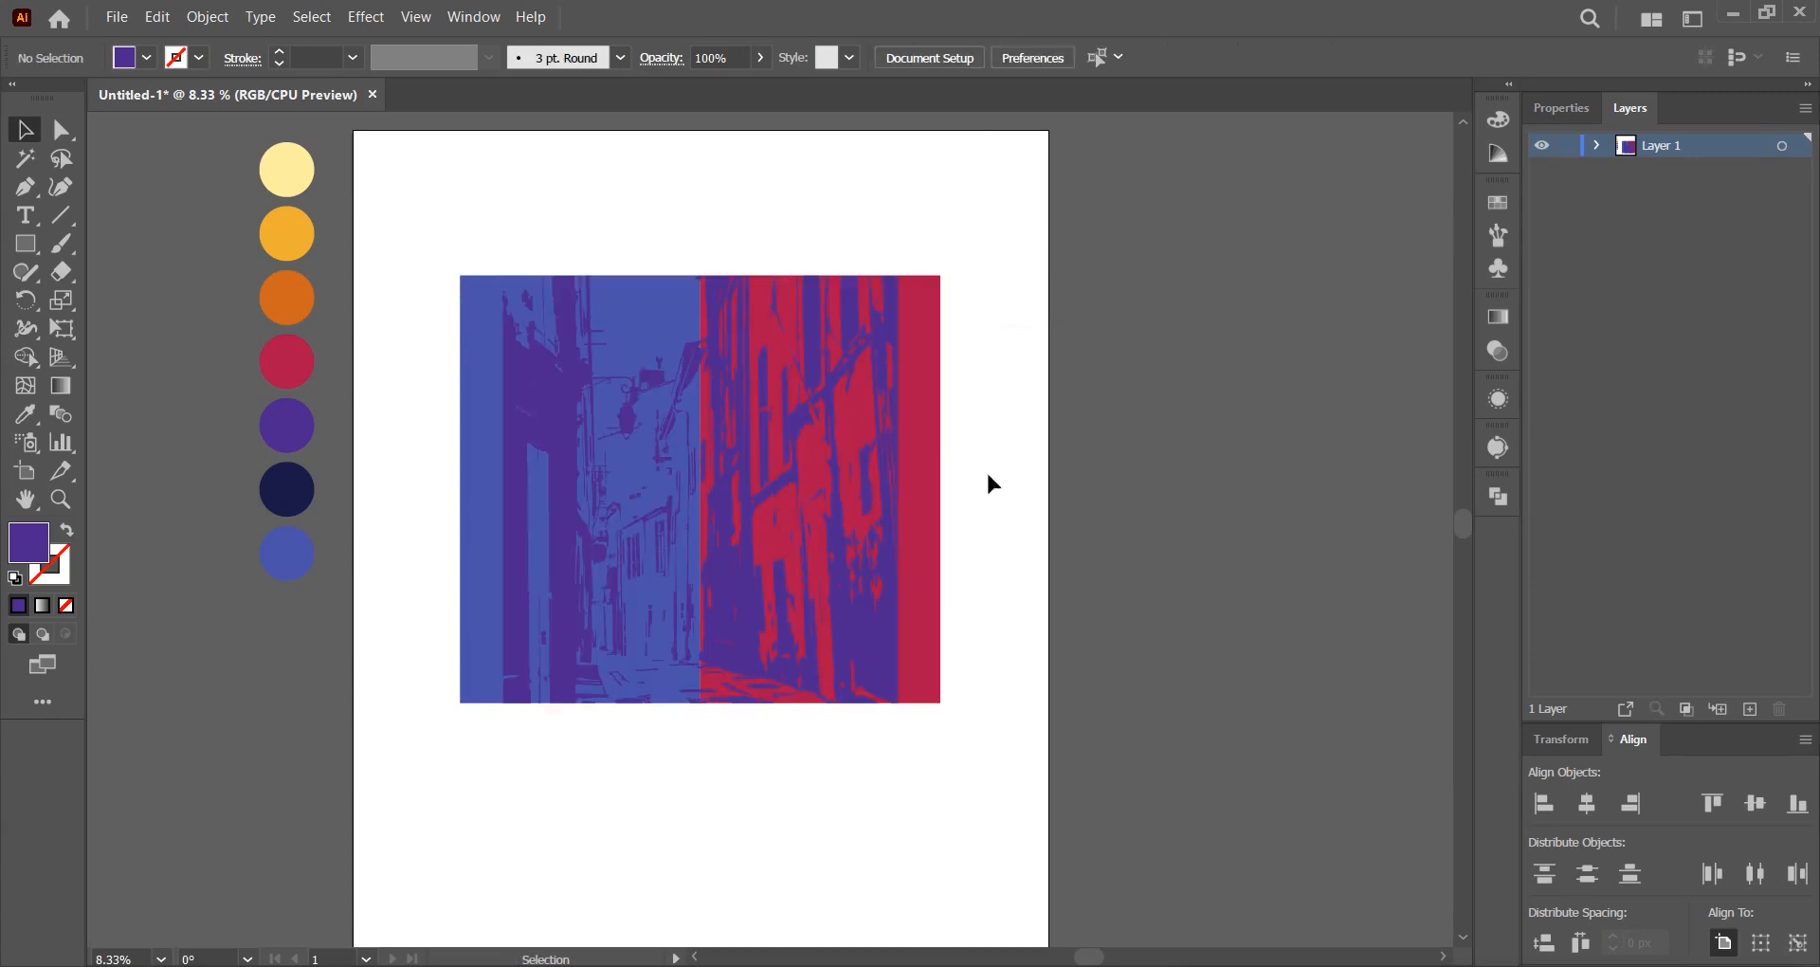
{"action": "left_click", "coordinate": [943, 459]}
Undo the accidental narrowing of the traced street artwork.
{"action": "left_click_drag", "start_coordinate": [941, 494], "coordinate": [1085, 540]}
{"action": "left_click", "coordinate": [1004, 501]}
{"action": "scroll", "coordinate": [982, 467], "scroll_direction": "up", "scroll_amount": 1}
{"action": "left_click", "coordinate": [671, 260]}
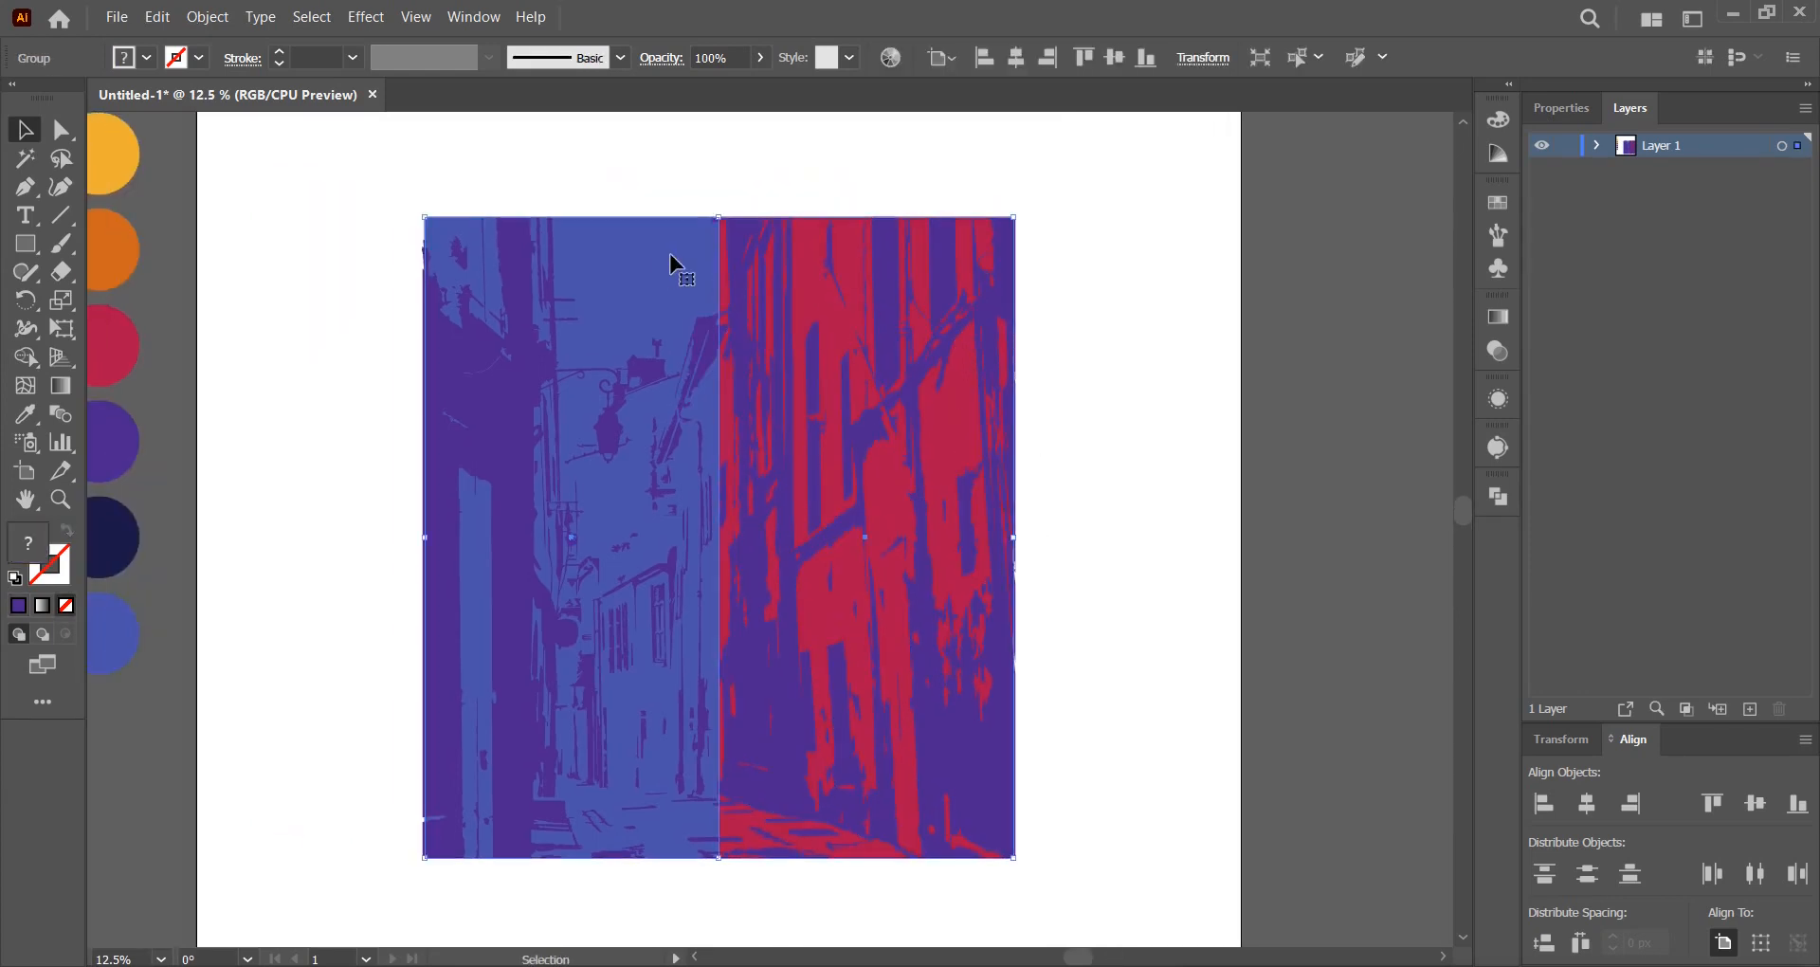
{"action": "left_click", "coordinate": [1192, 316]}
{"action": "key", "text": "ctrl+z"}
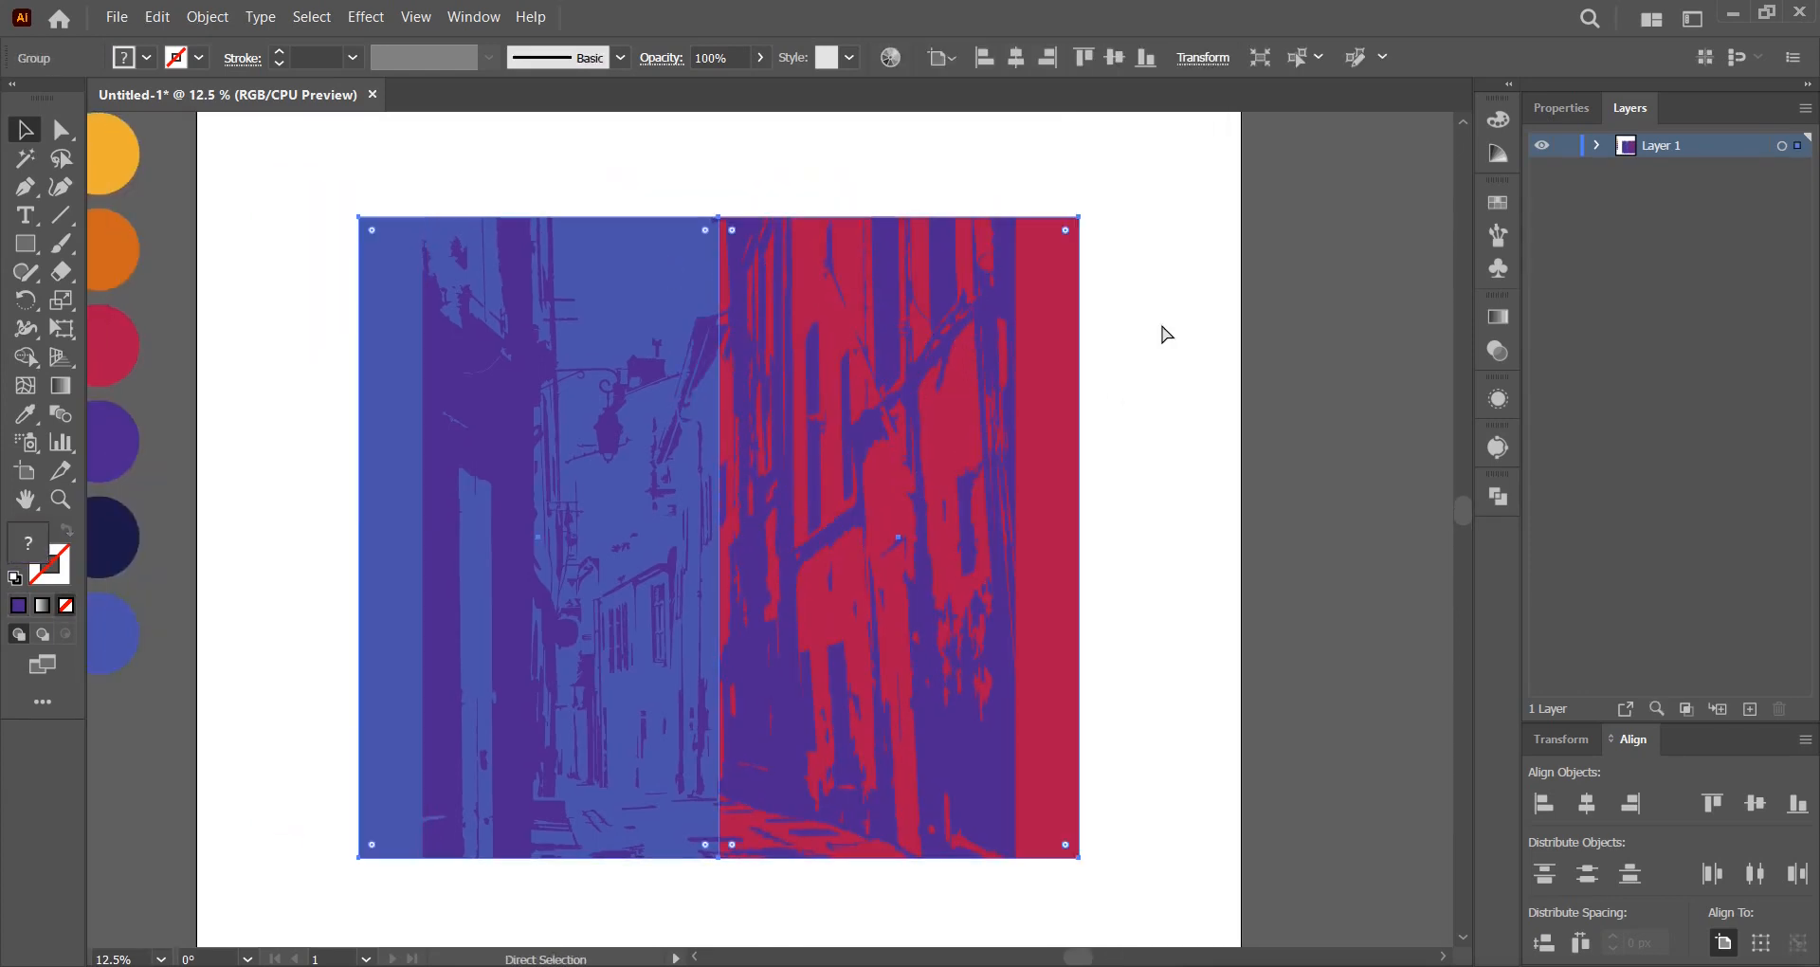
{"action": "left_click", "coordinate": [1167, 334]}
Stretch the traced street artwork out to the background rectangle's left and right edges.
{"action": "left_click_drag", "start_coordinate": [1169, 376], "coordinate": [1186, 371]}
{"action": "left_click", "coordinate": [1030, 427]}
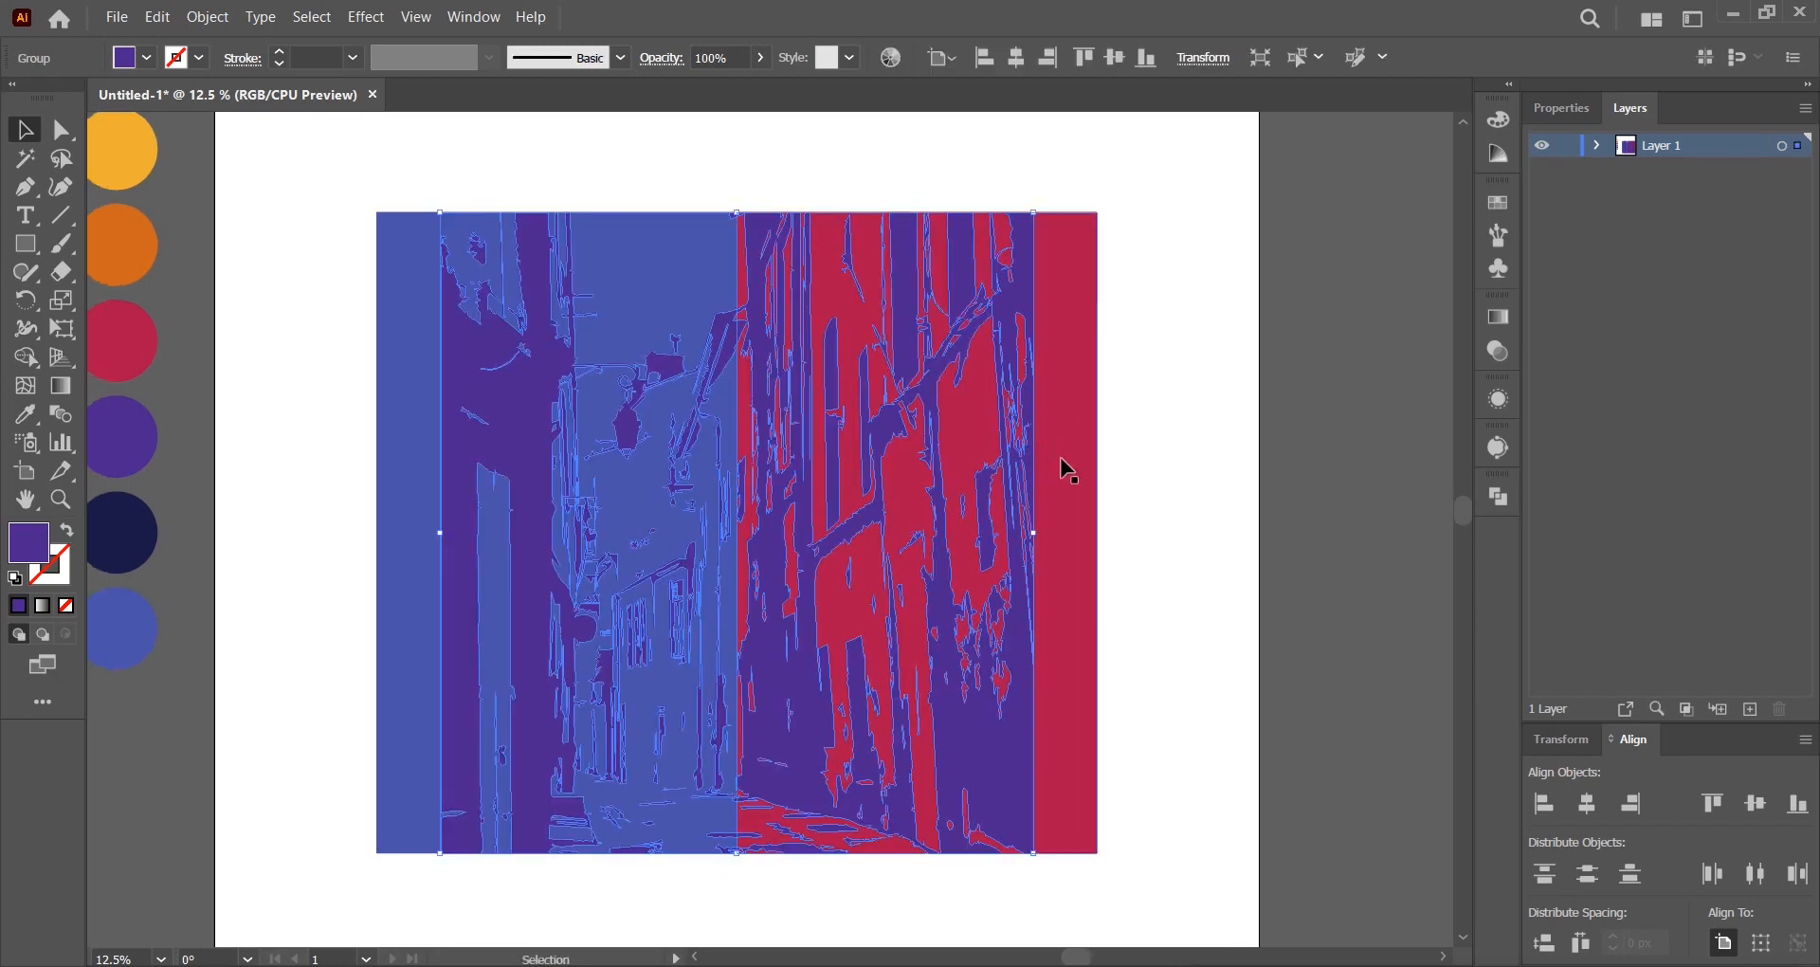
{"action": "left_click_drag", "start_coordinate": [1033, 532], "coordinate": [1101, 547]}
{"action": "left_click_drag", "start_coordinate": [429, 537], "coordinate": [375, 540]}
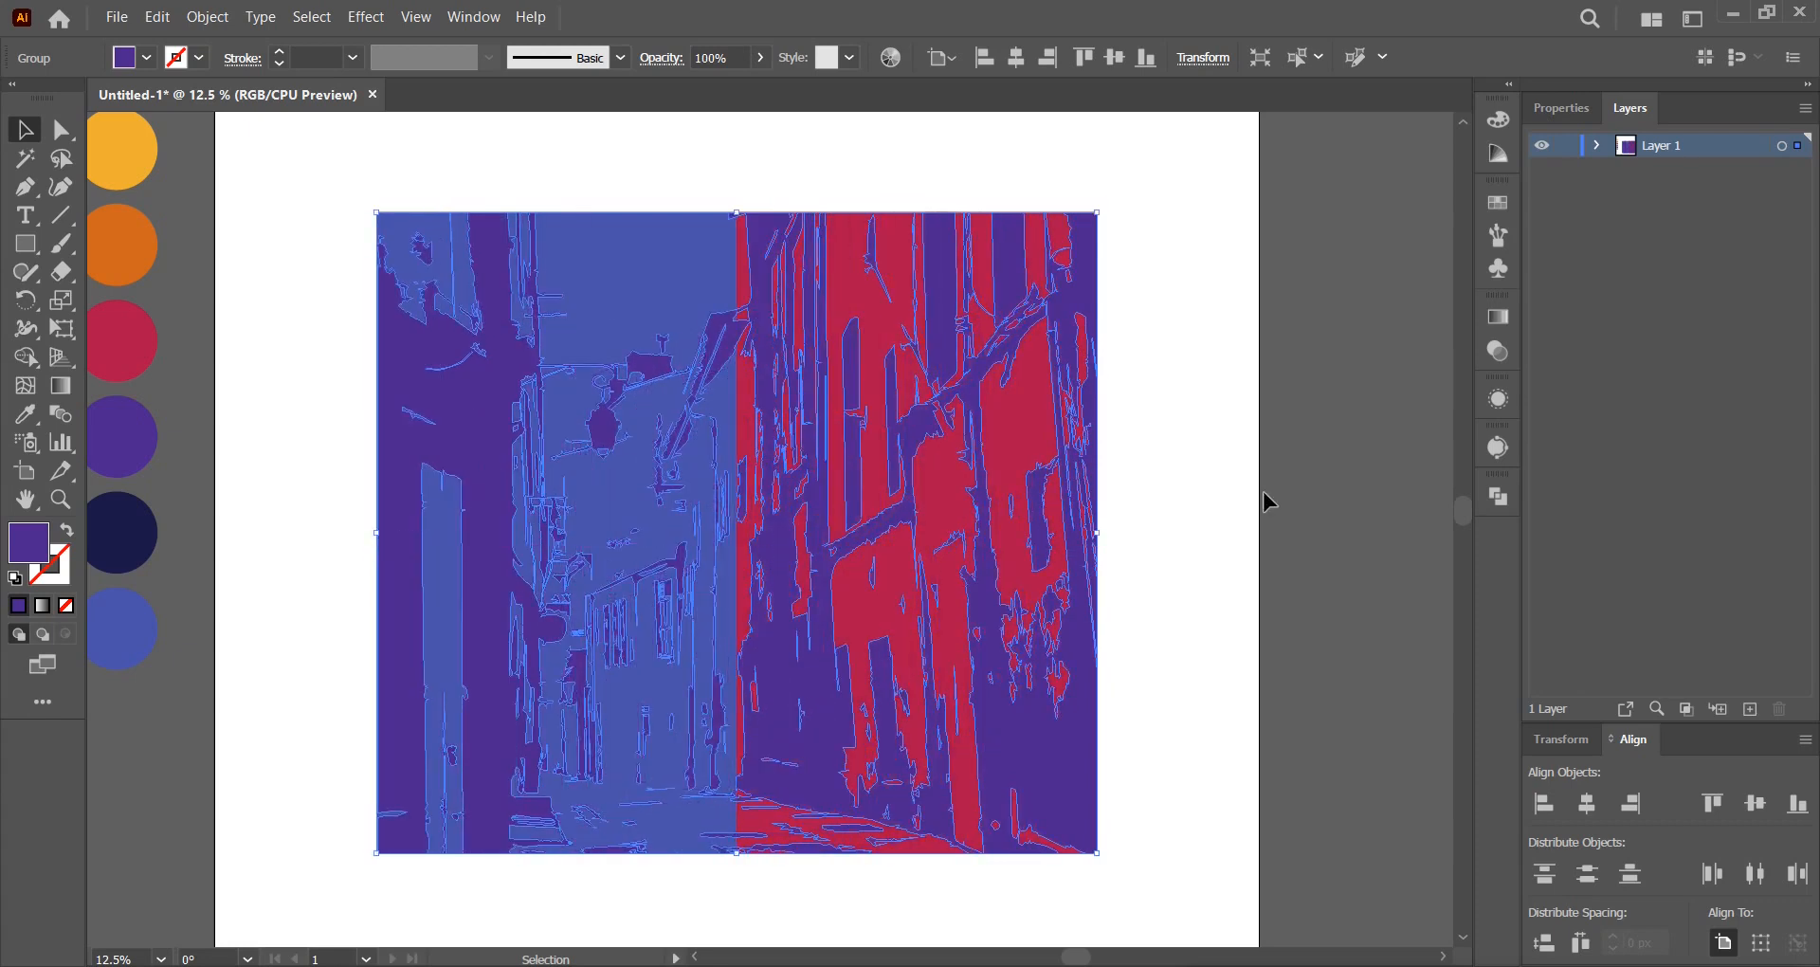
{"action": "left_click", "coordinate": [1185, 503]}
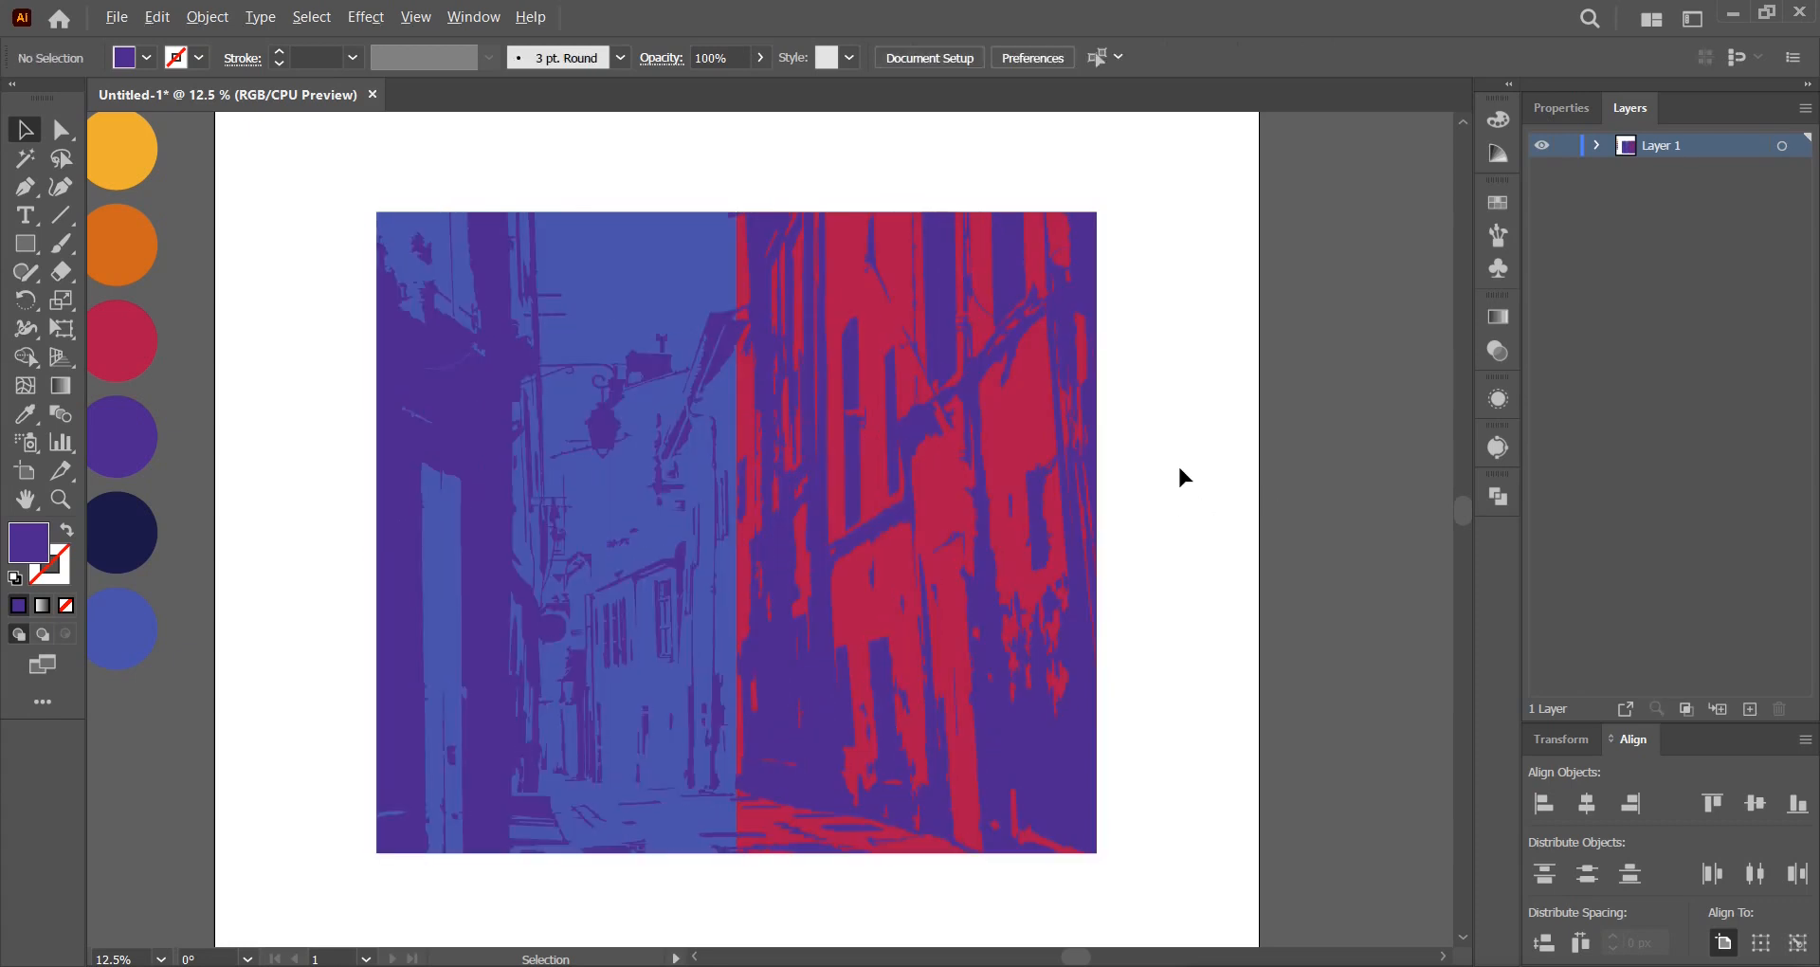
{"action": "scroll", "coordinate": [1180, 474], "scroll_direction": "down", "scroll_amount": 2}
{"action": "left_click_drag", "start_coordinate": [1178, 471], "coordinate": [1073, 447]}
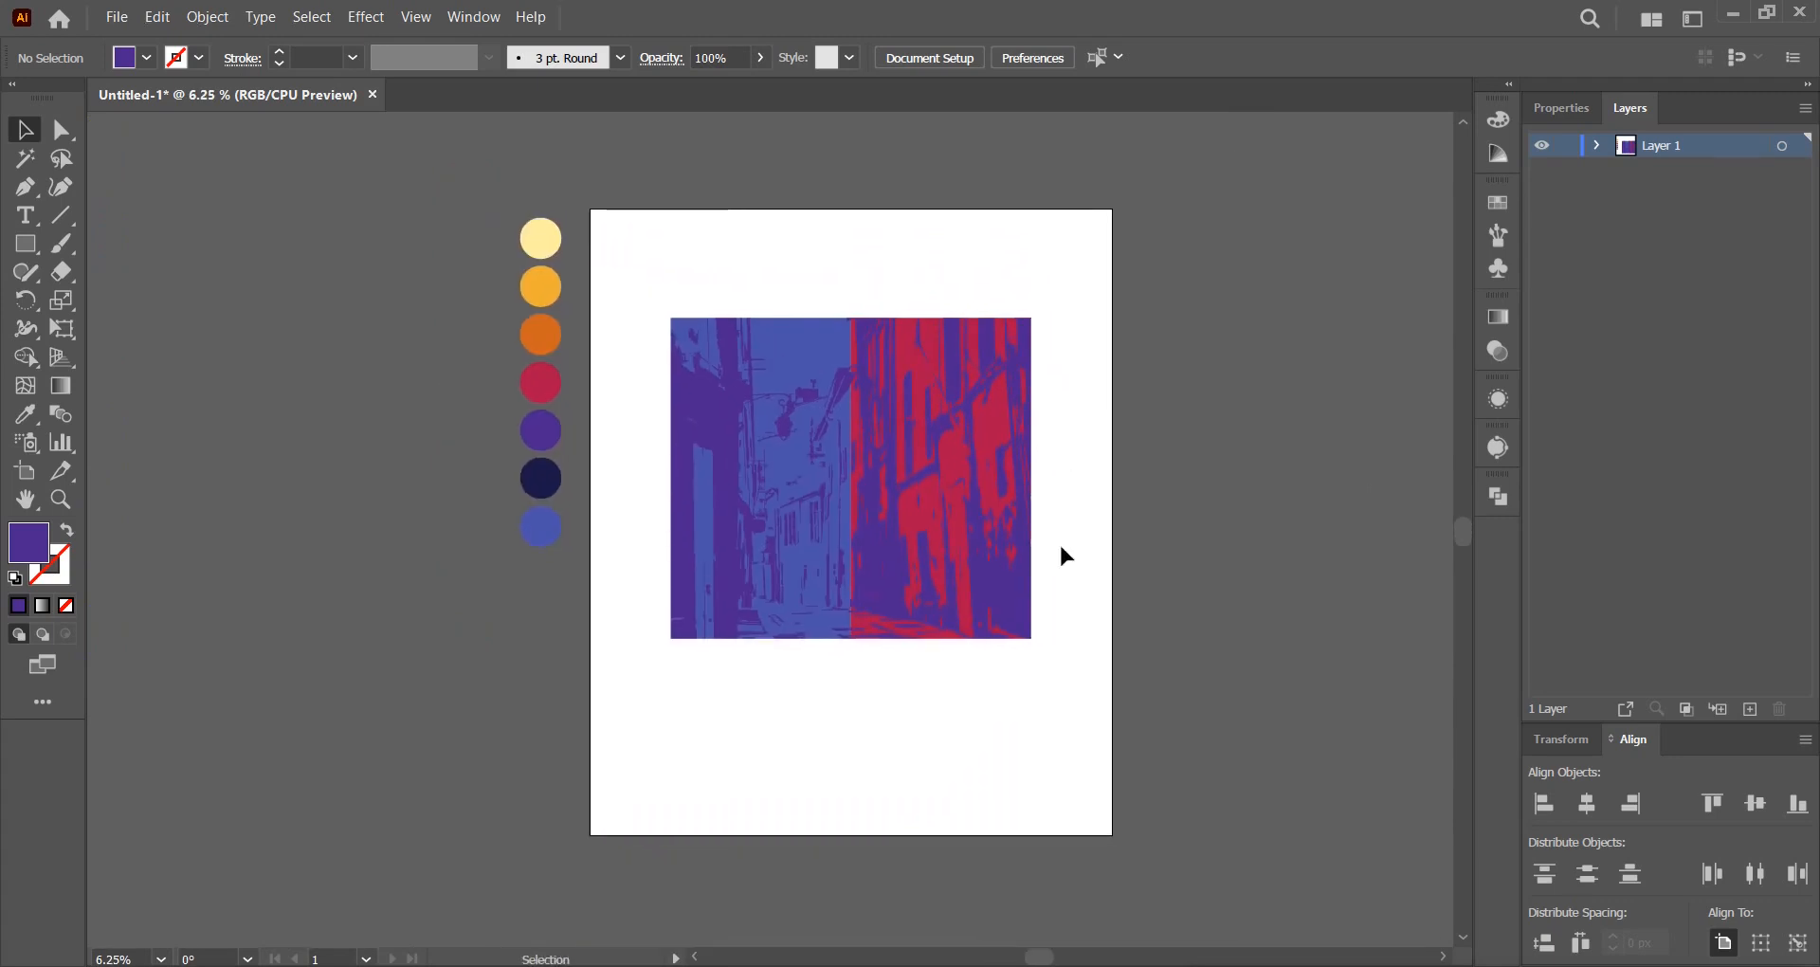
Group the street image pieces together, then switch to the pug image in Photoshop.
{"action": "left_click", "coordinate": [834, 431]}
{"action": "right_click", "coordinate": [896, 472]}
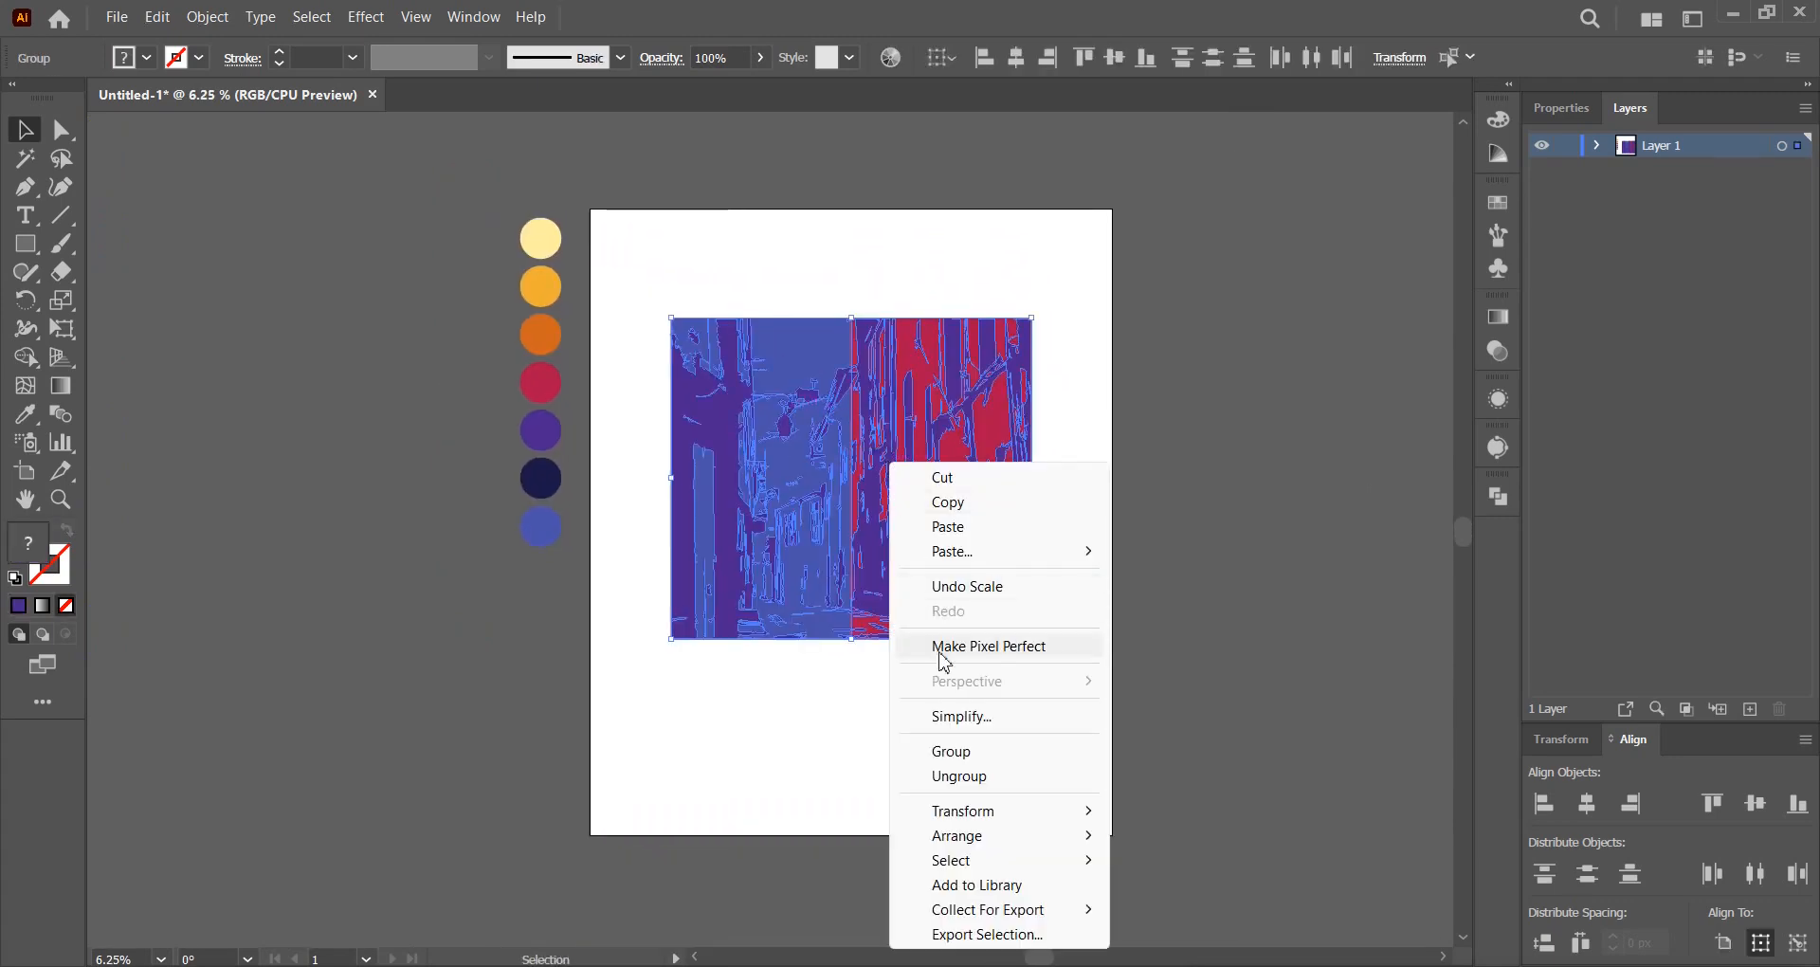
{"action": "left_click", "coordinate": [1260, 446]}
{"action": "scroll", "coordinate": [1076, 487], "scroll_direction": "up", "scroll_amount": 1}
{"action": "left_click_drag", "start_coordinate": [1070, 508], "coordinate": [771, 443]}
{"action": "right_click", "coordinate": [770, 442]}
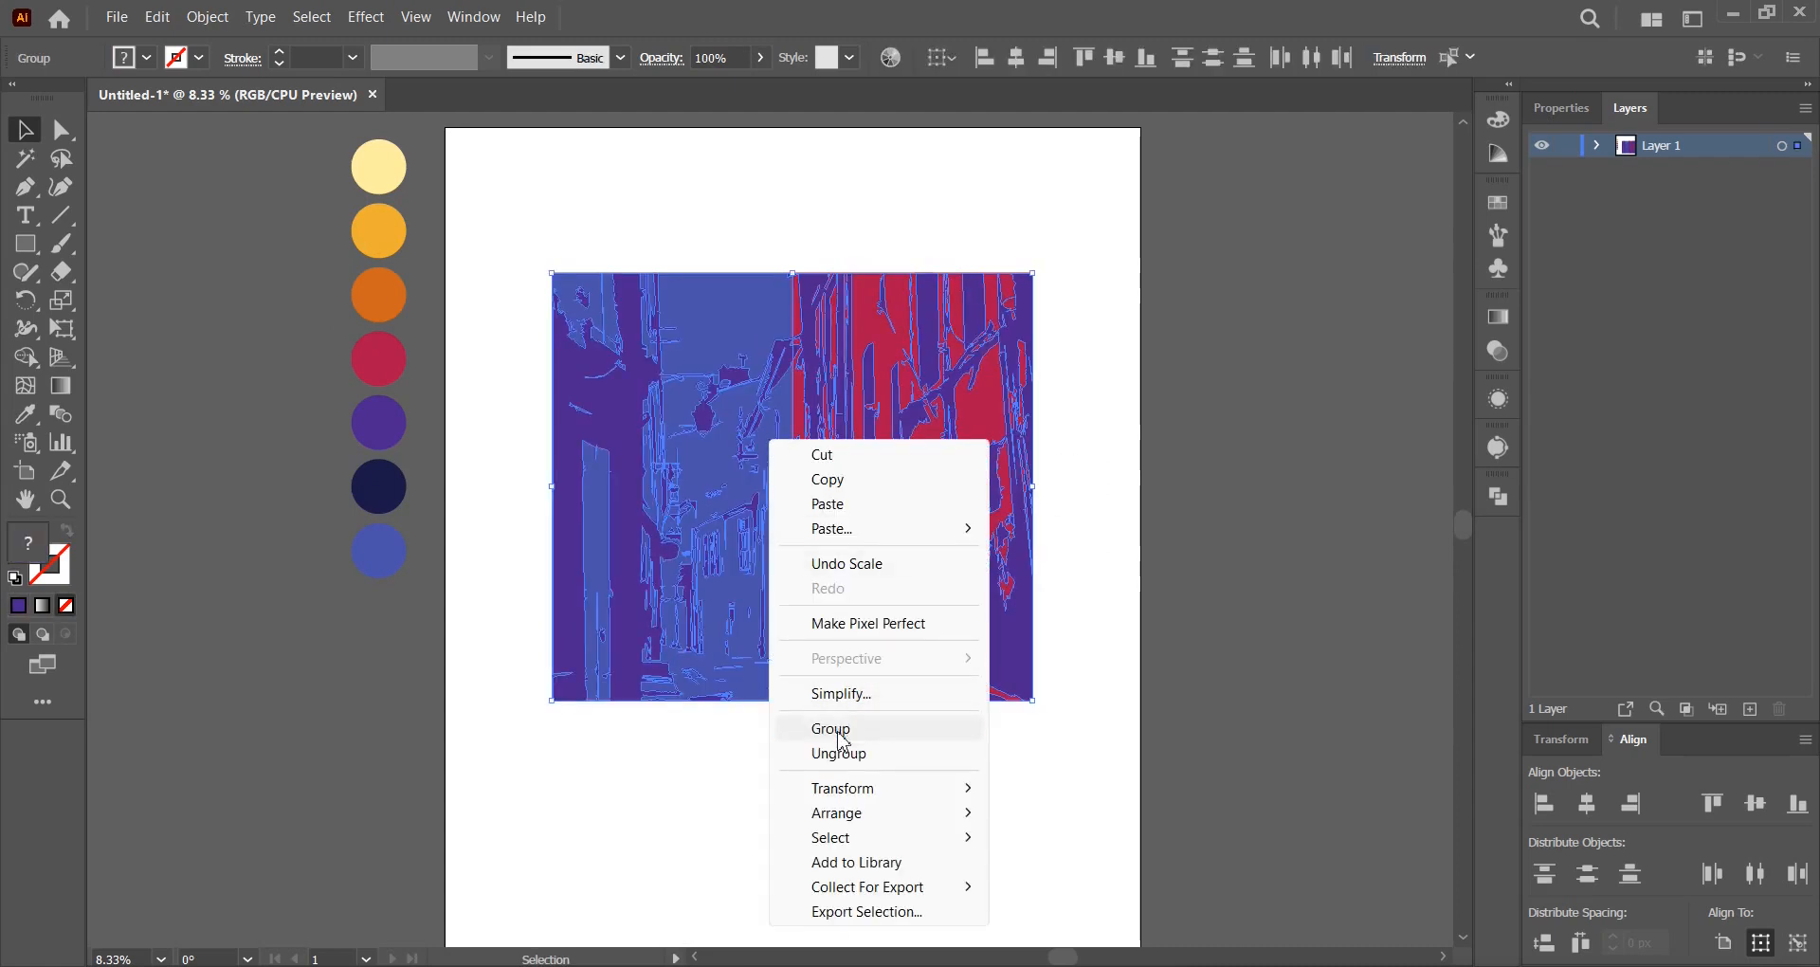
{"action": "left_click", "coordinate": [839, 728]}
{"action": "left_click", "coordinate": [1157, 739]}
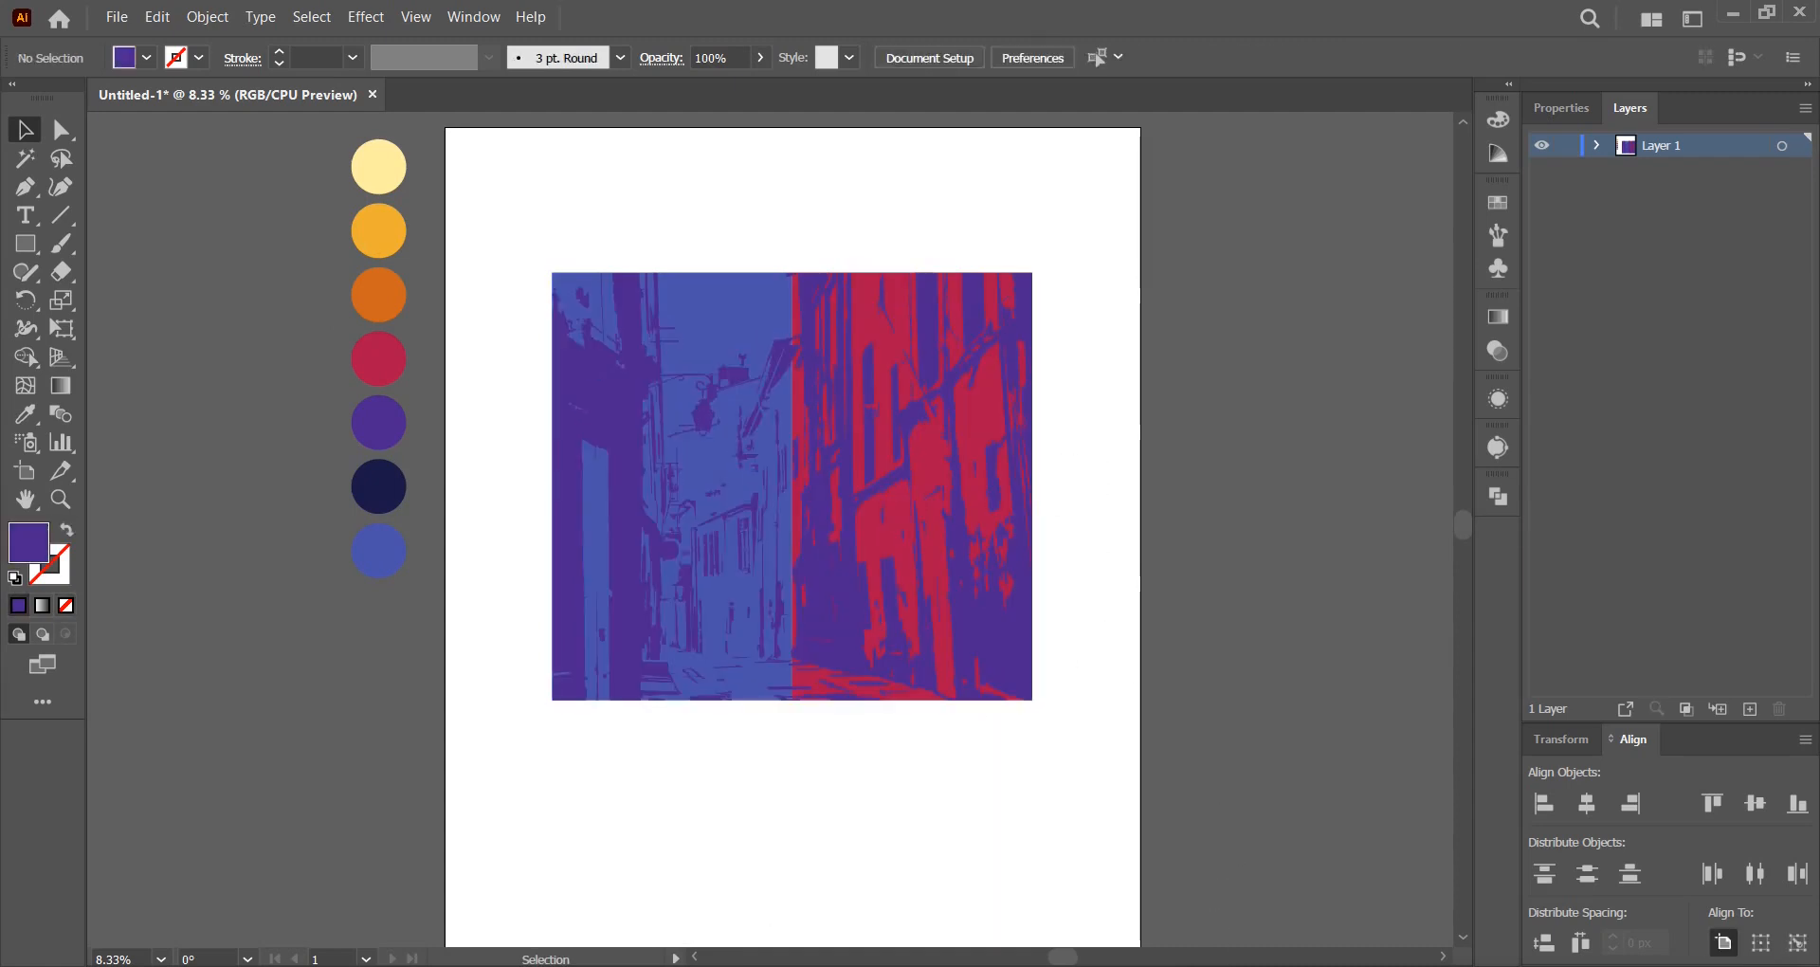
{"action": "key", "text": "alt+Tab"}
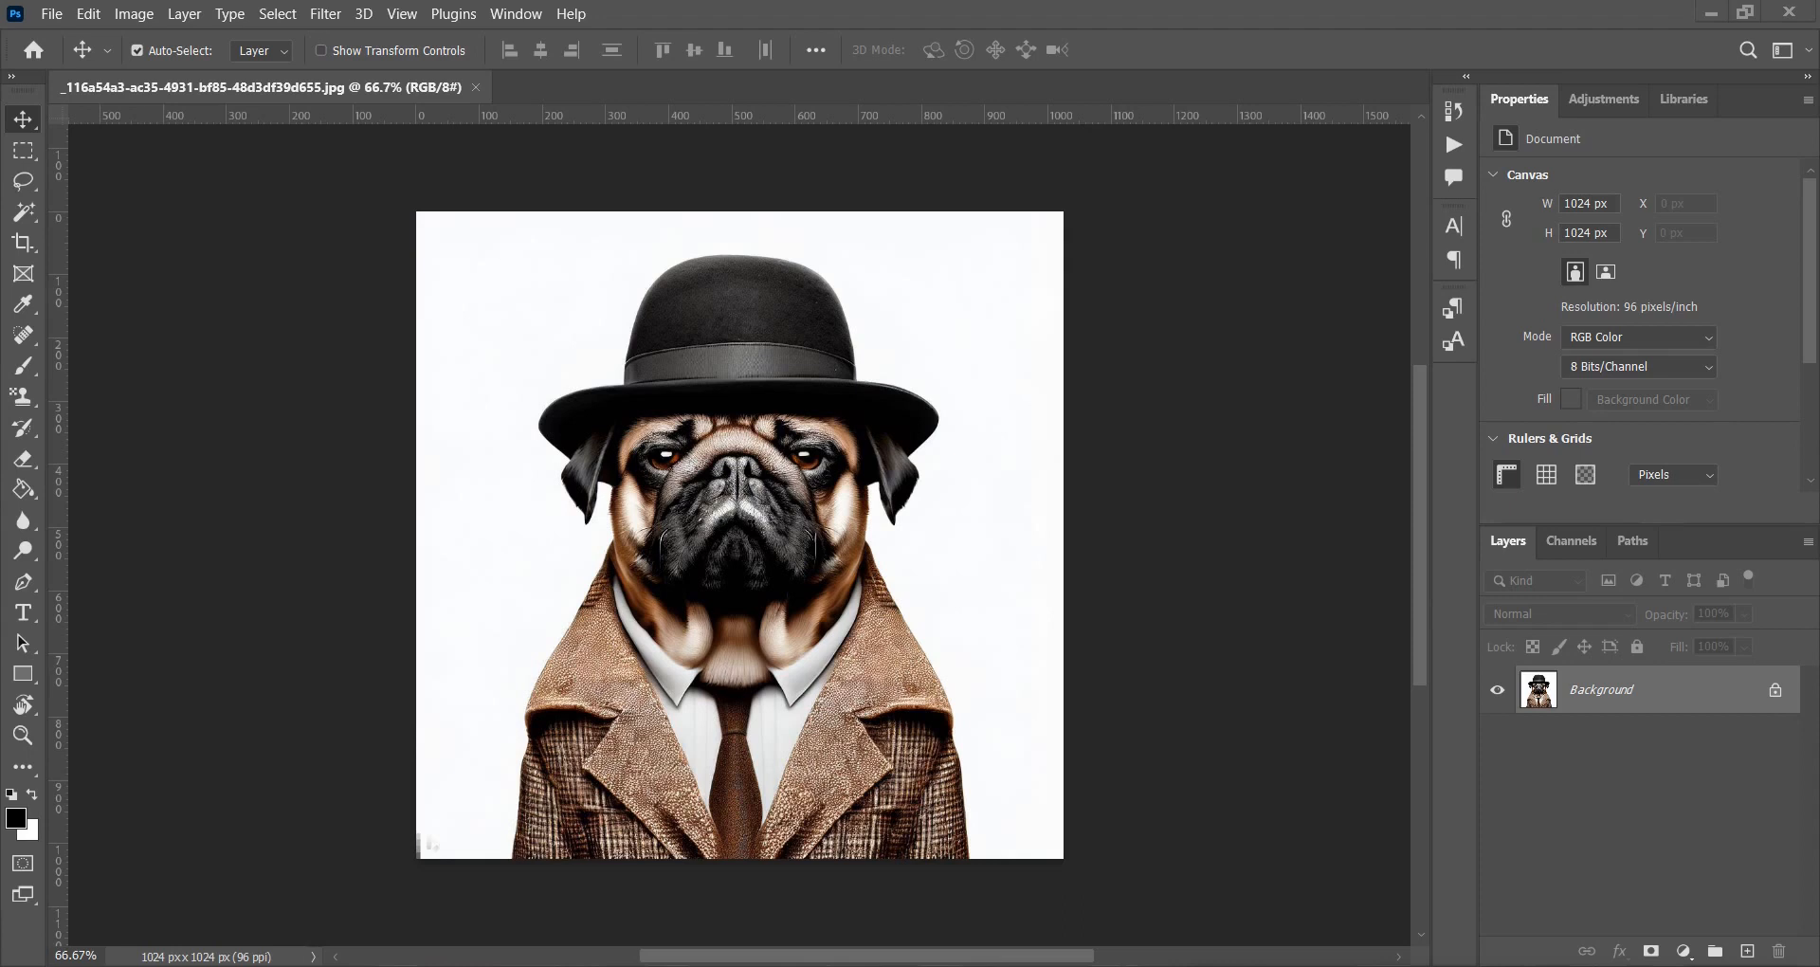
Unlock the Background layer and clear the white area around the pug with Magic Wand.
{"action": "left_click", "coordinate": [1775, 690]}
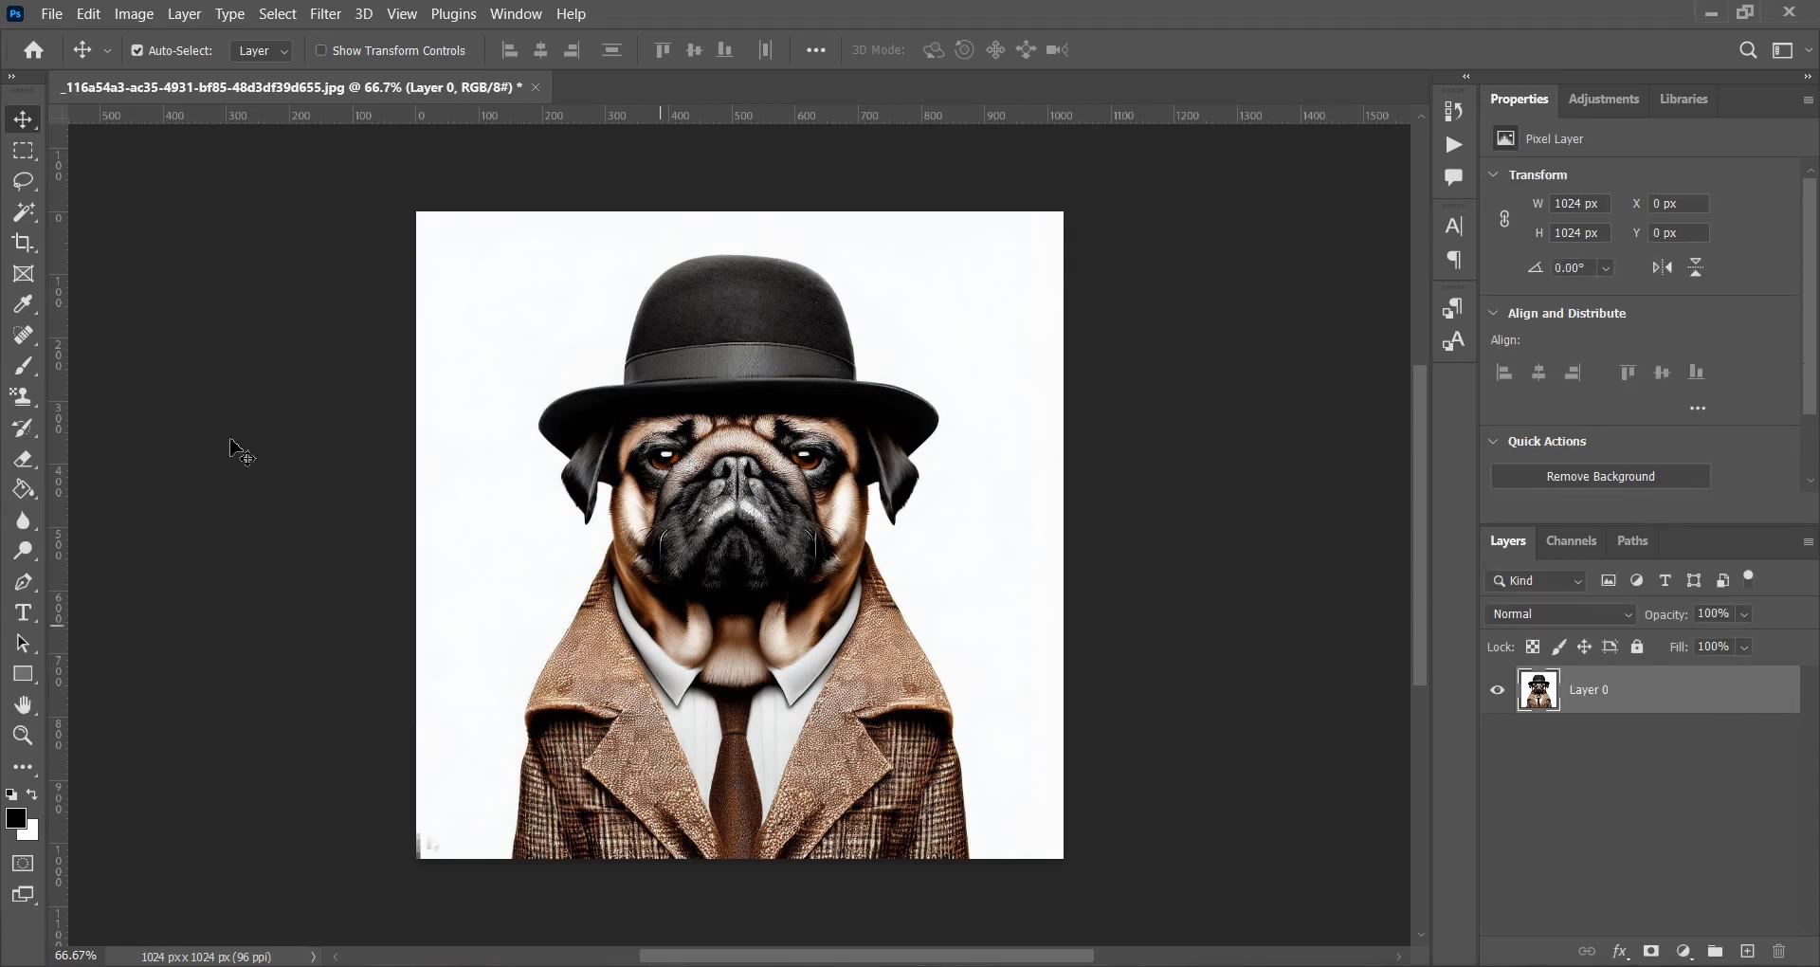
{"action": "left_click", "coordinate": [24, 217]}
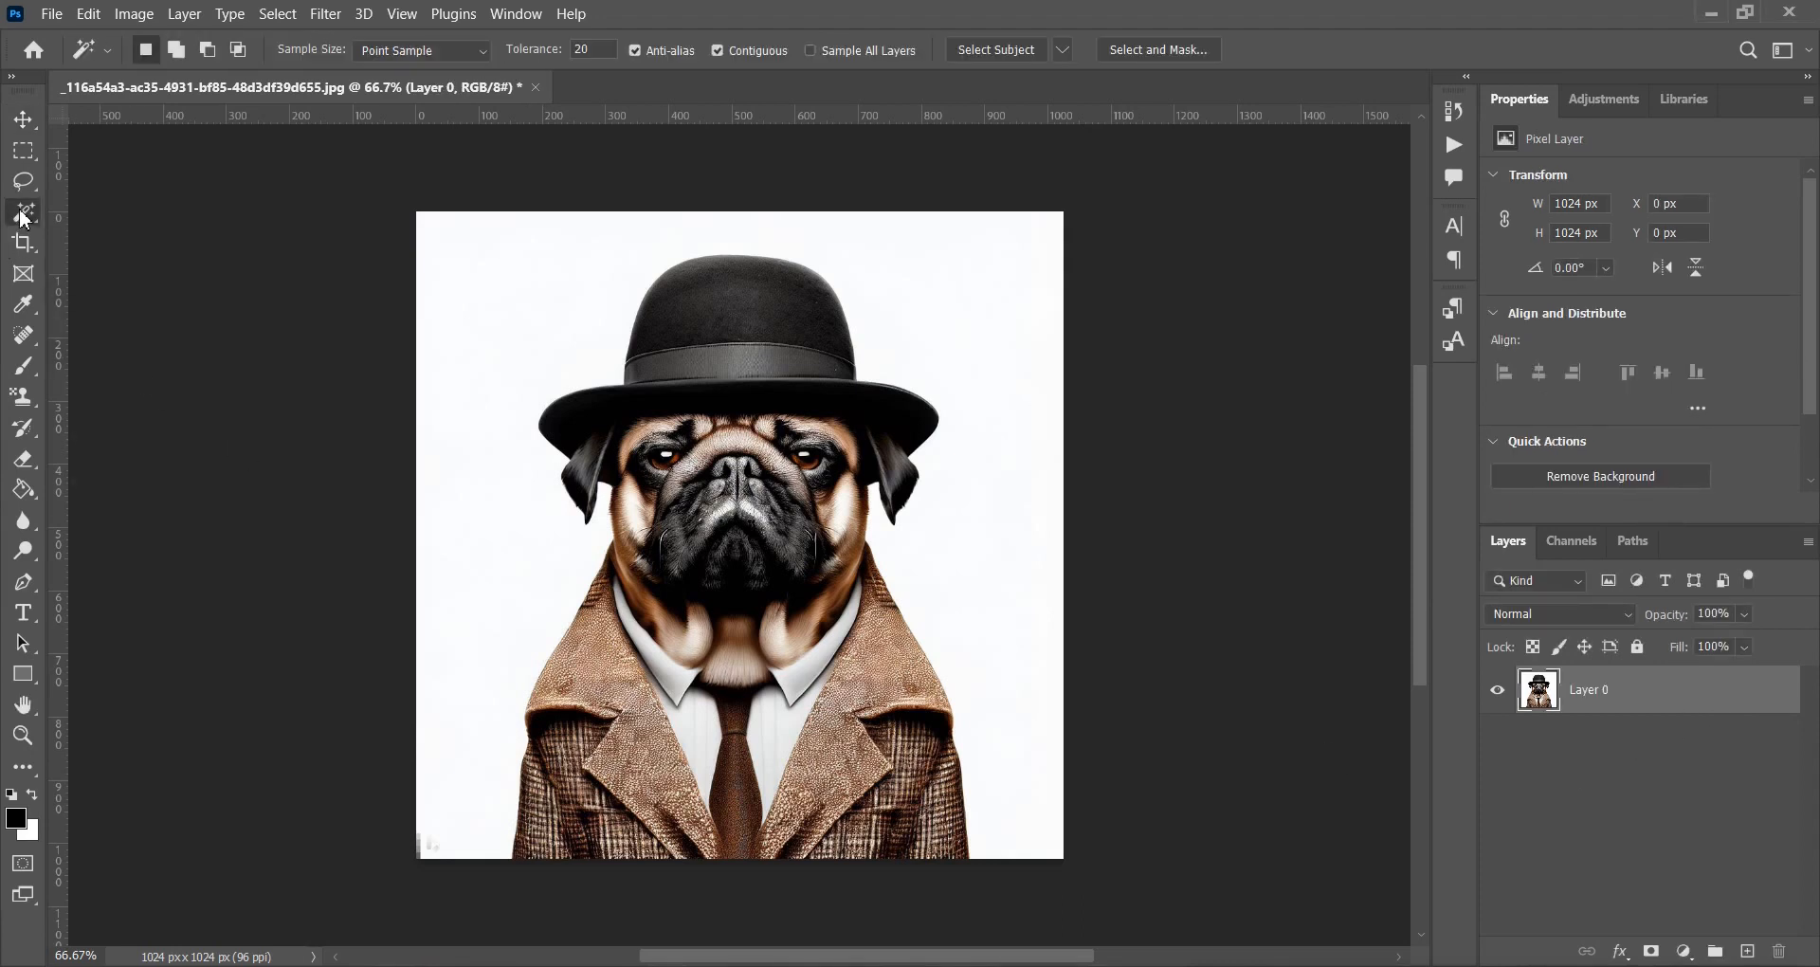
{"action": "left_click", "coordinate": [477, 339]}
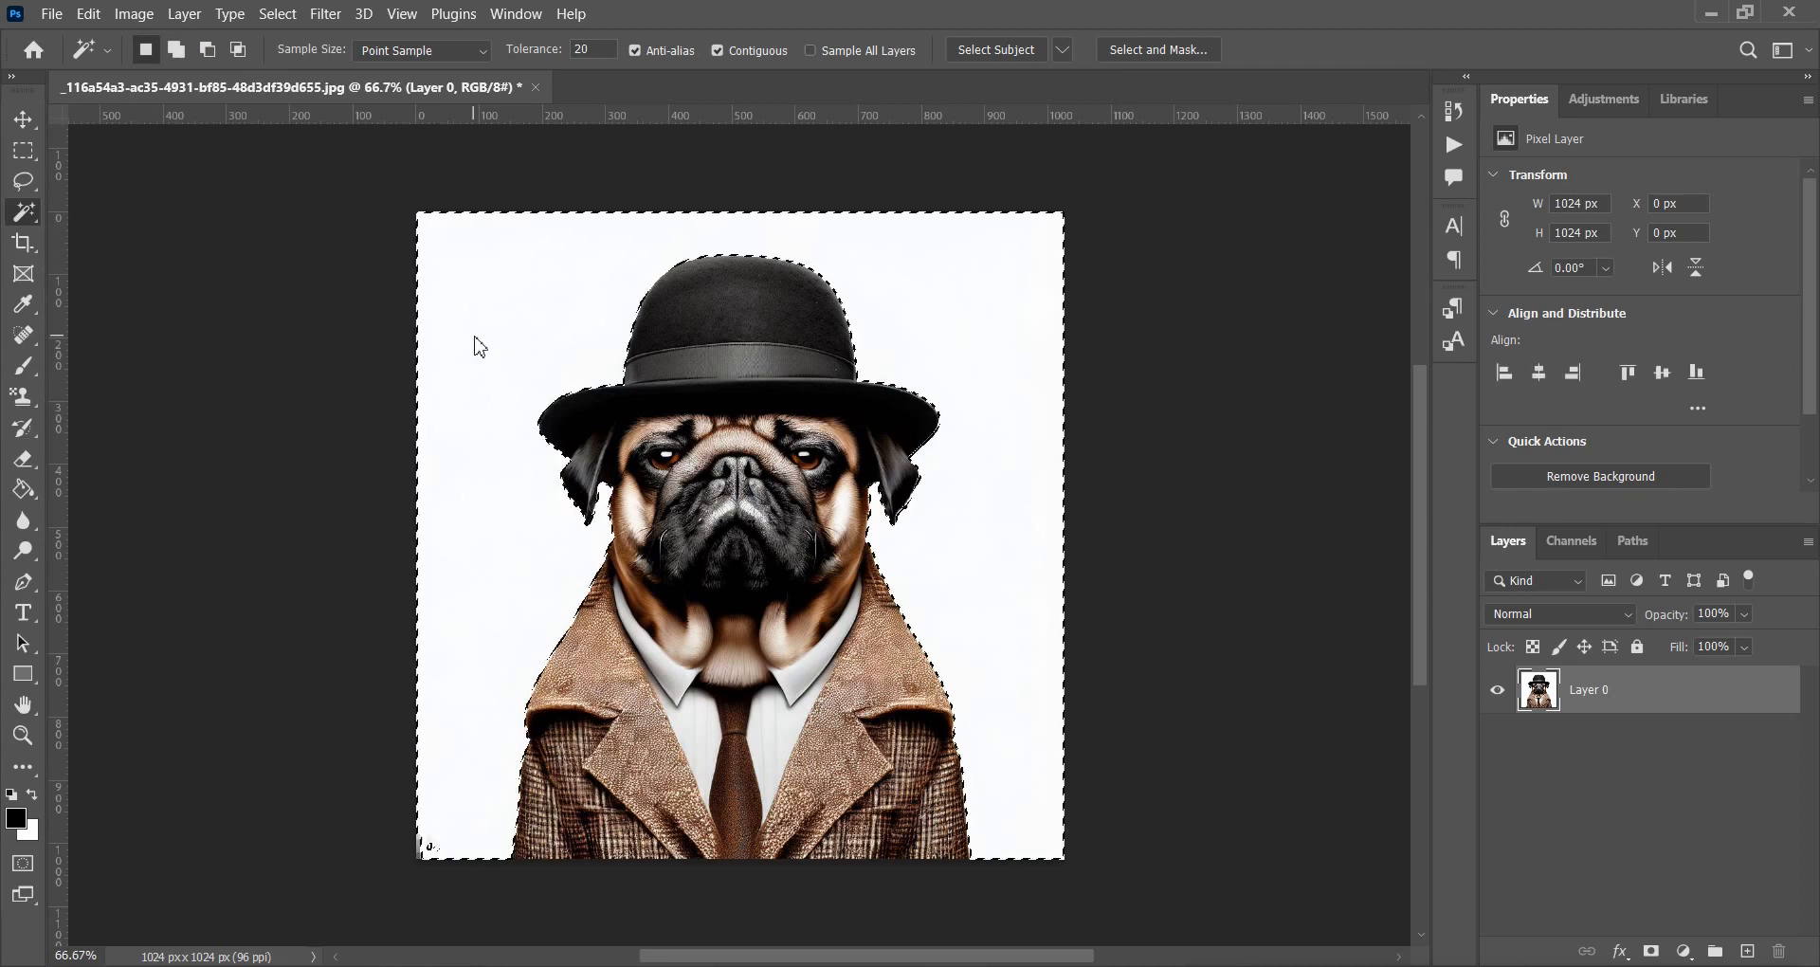
{"action": "left_click", "coordinate": [95, 14]}
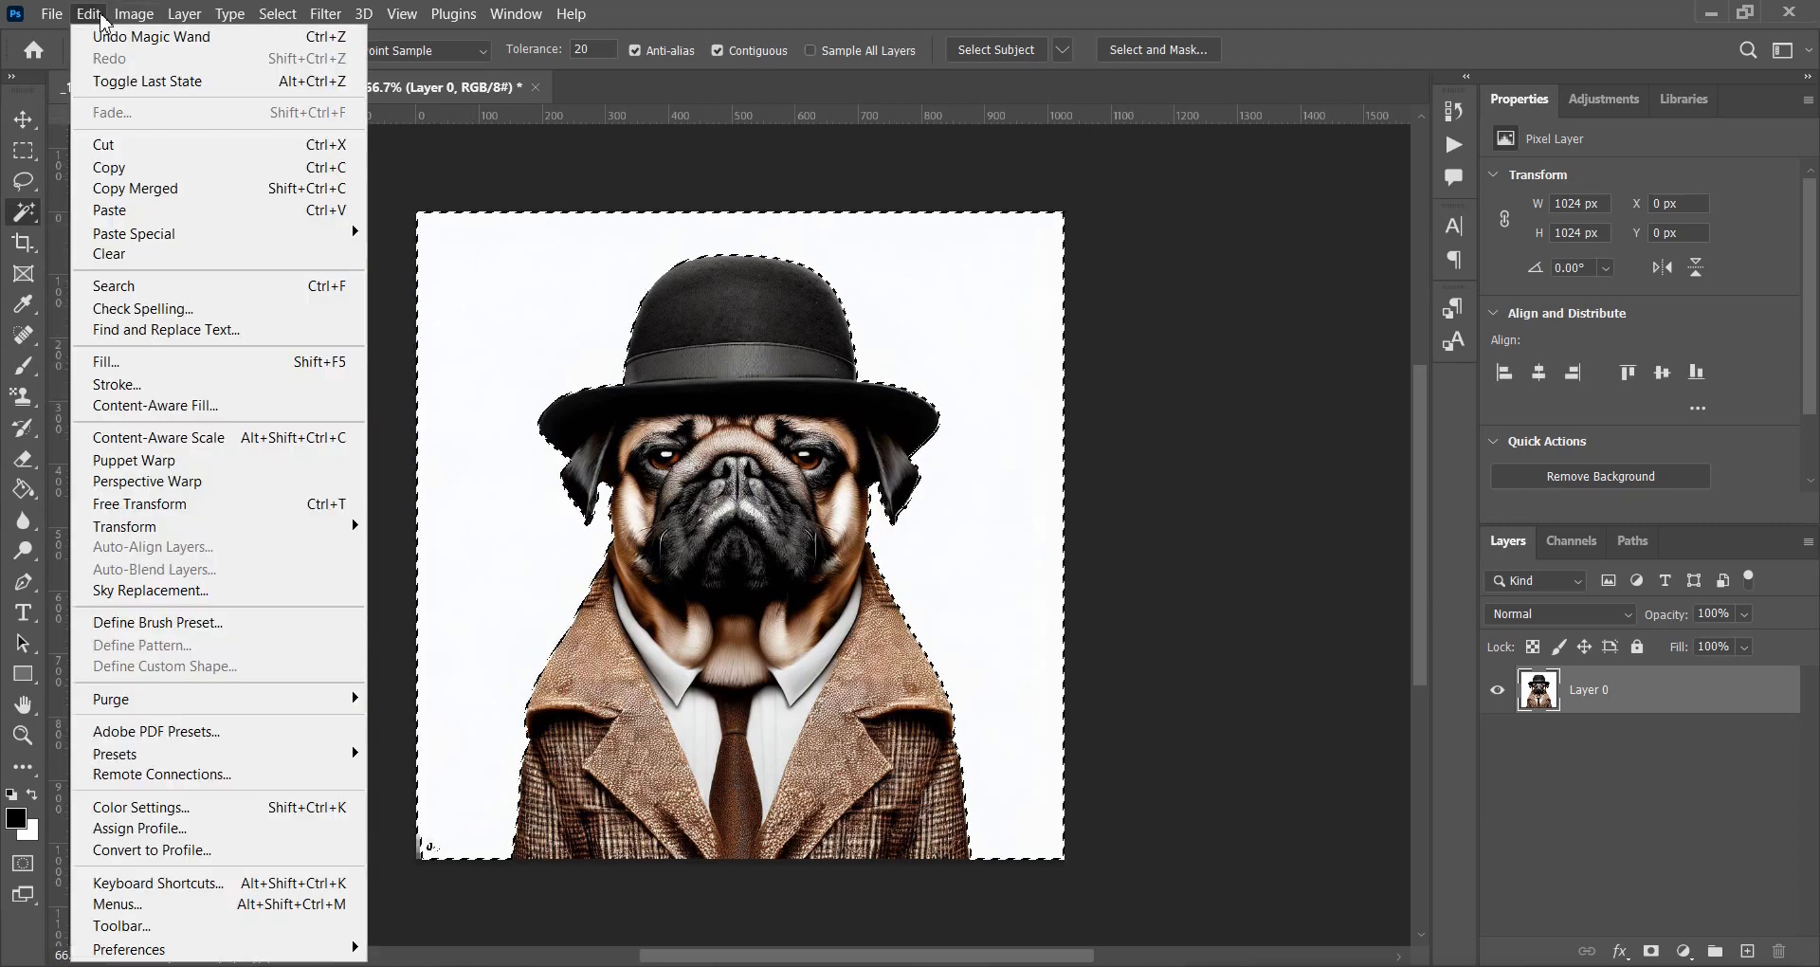
{"action": "left_click", "coordinate": [126, 255]}
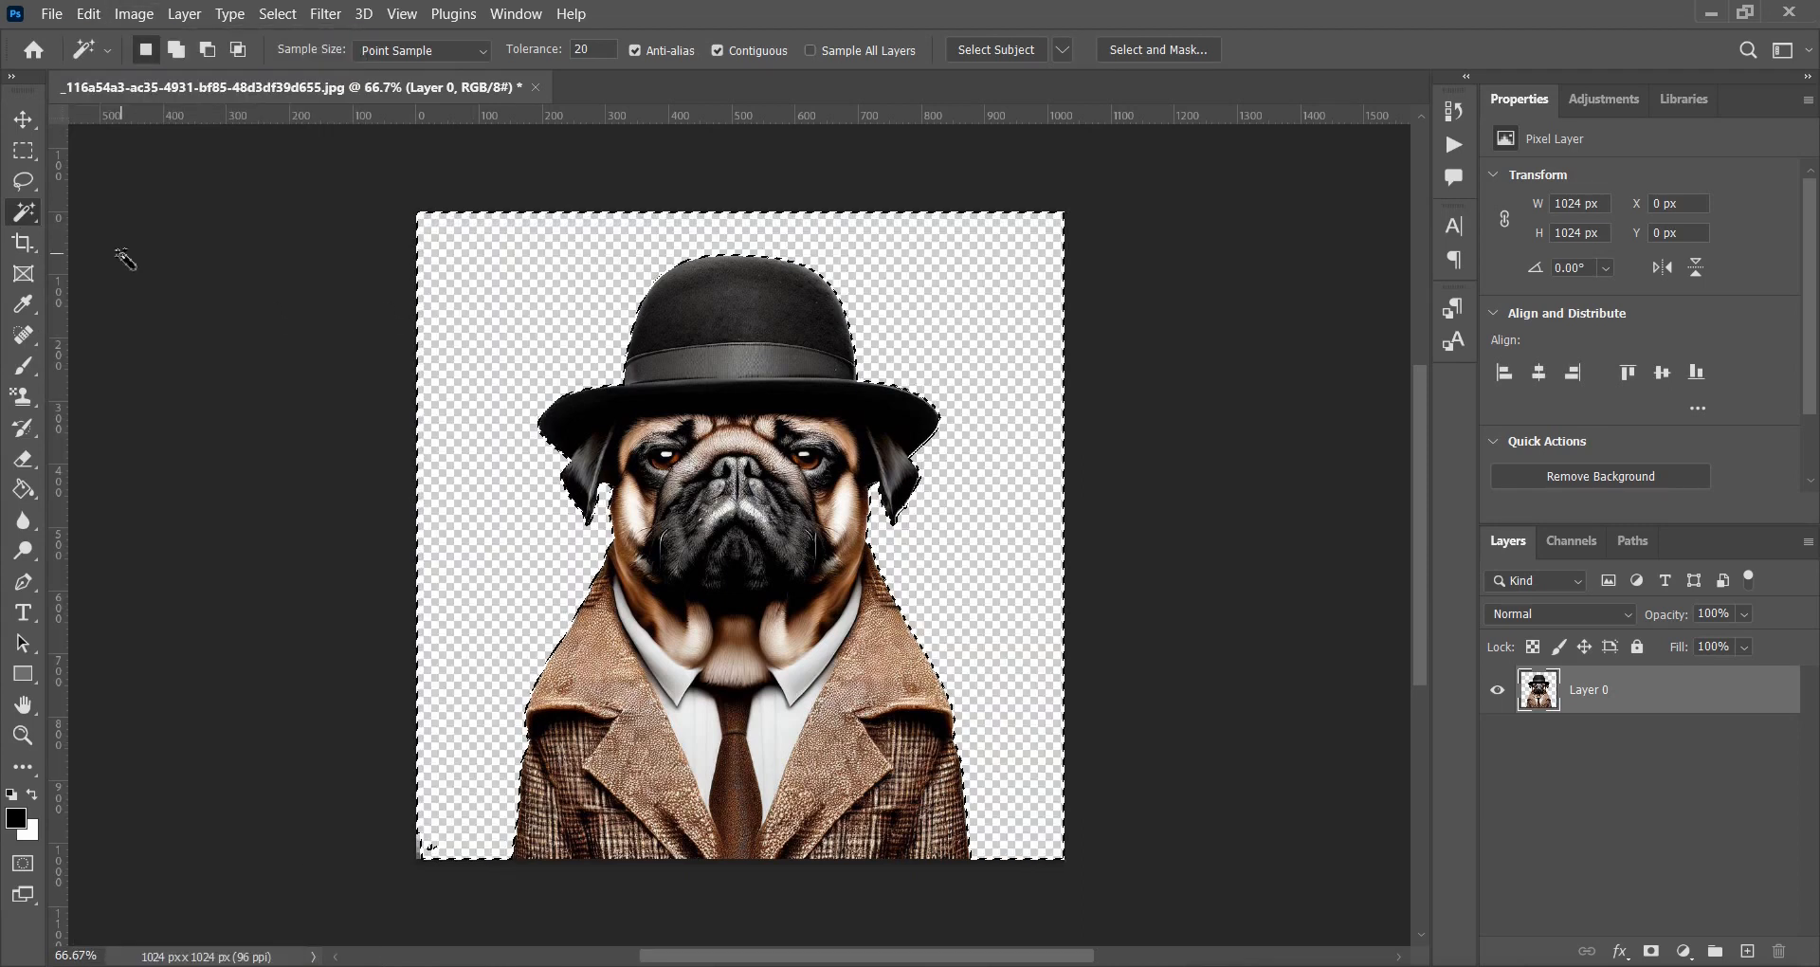
{"action": "left_click", "coordinate": [276, 15]}
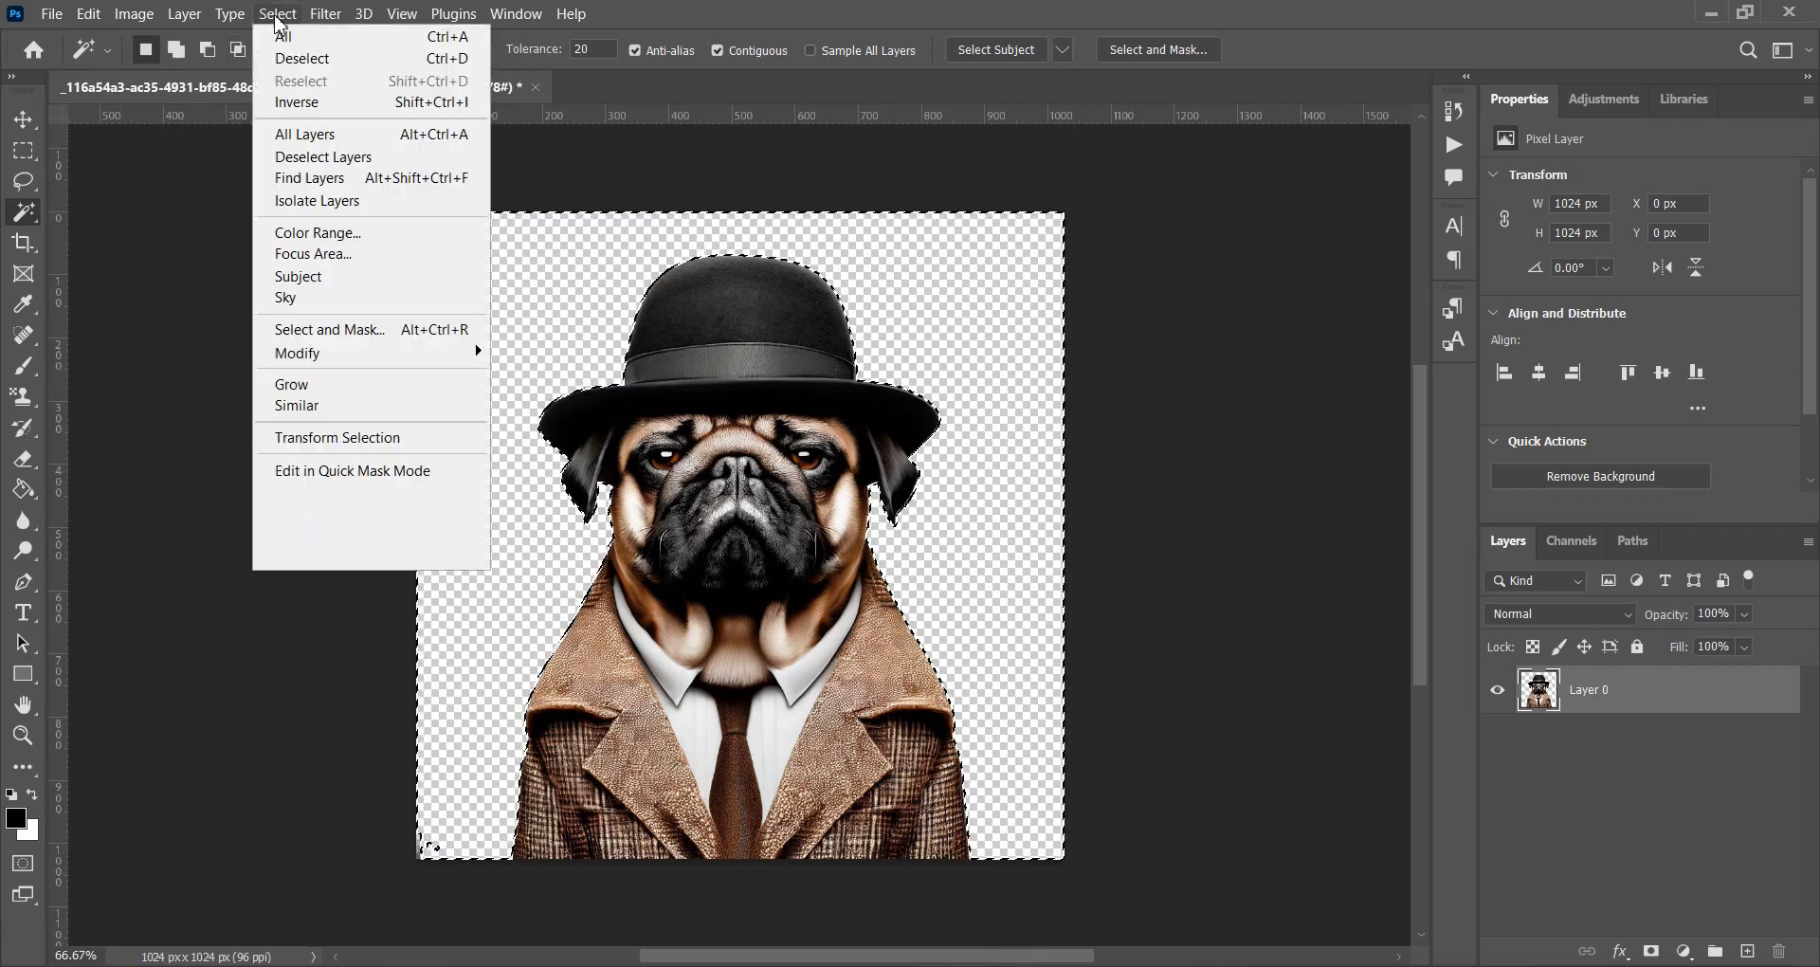
{"action": "left_click", "coordinate": [286, 53]}
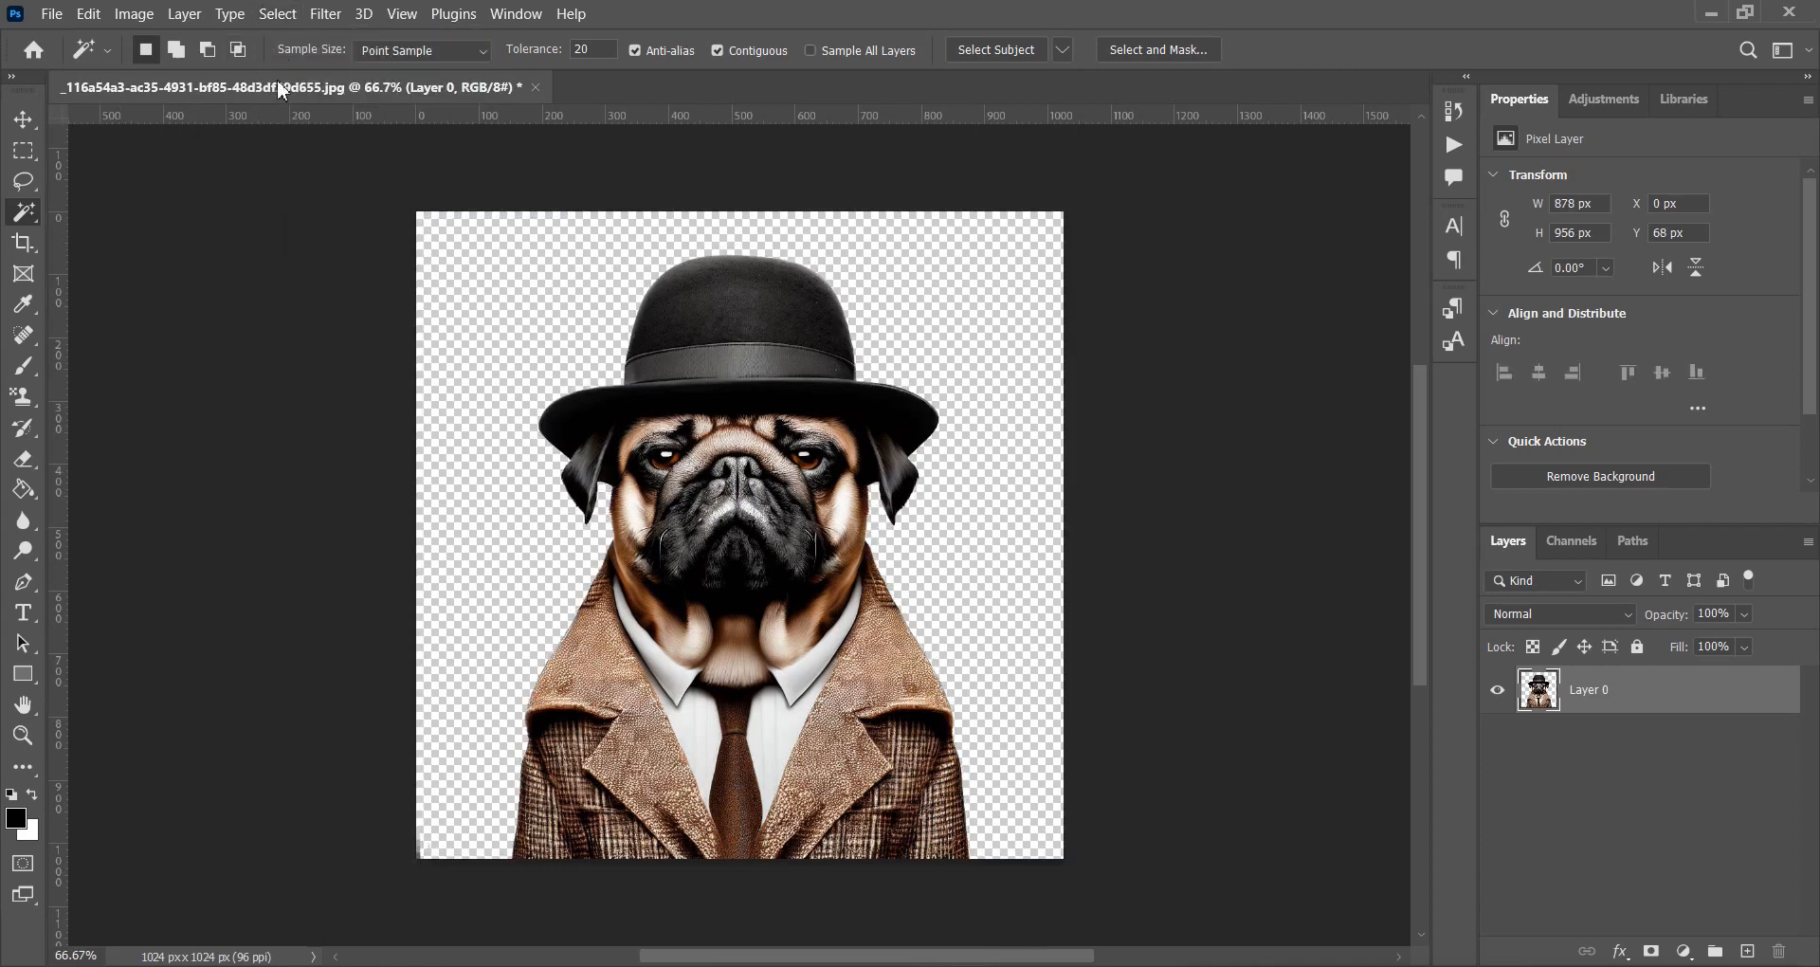
Load the pug layer's outline and invert the selection to its empty surroundings.
{"action": "scroll", "coordinate": [795, 733], "scroll_direction": "up", "scroll_amount": 1}
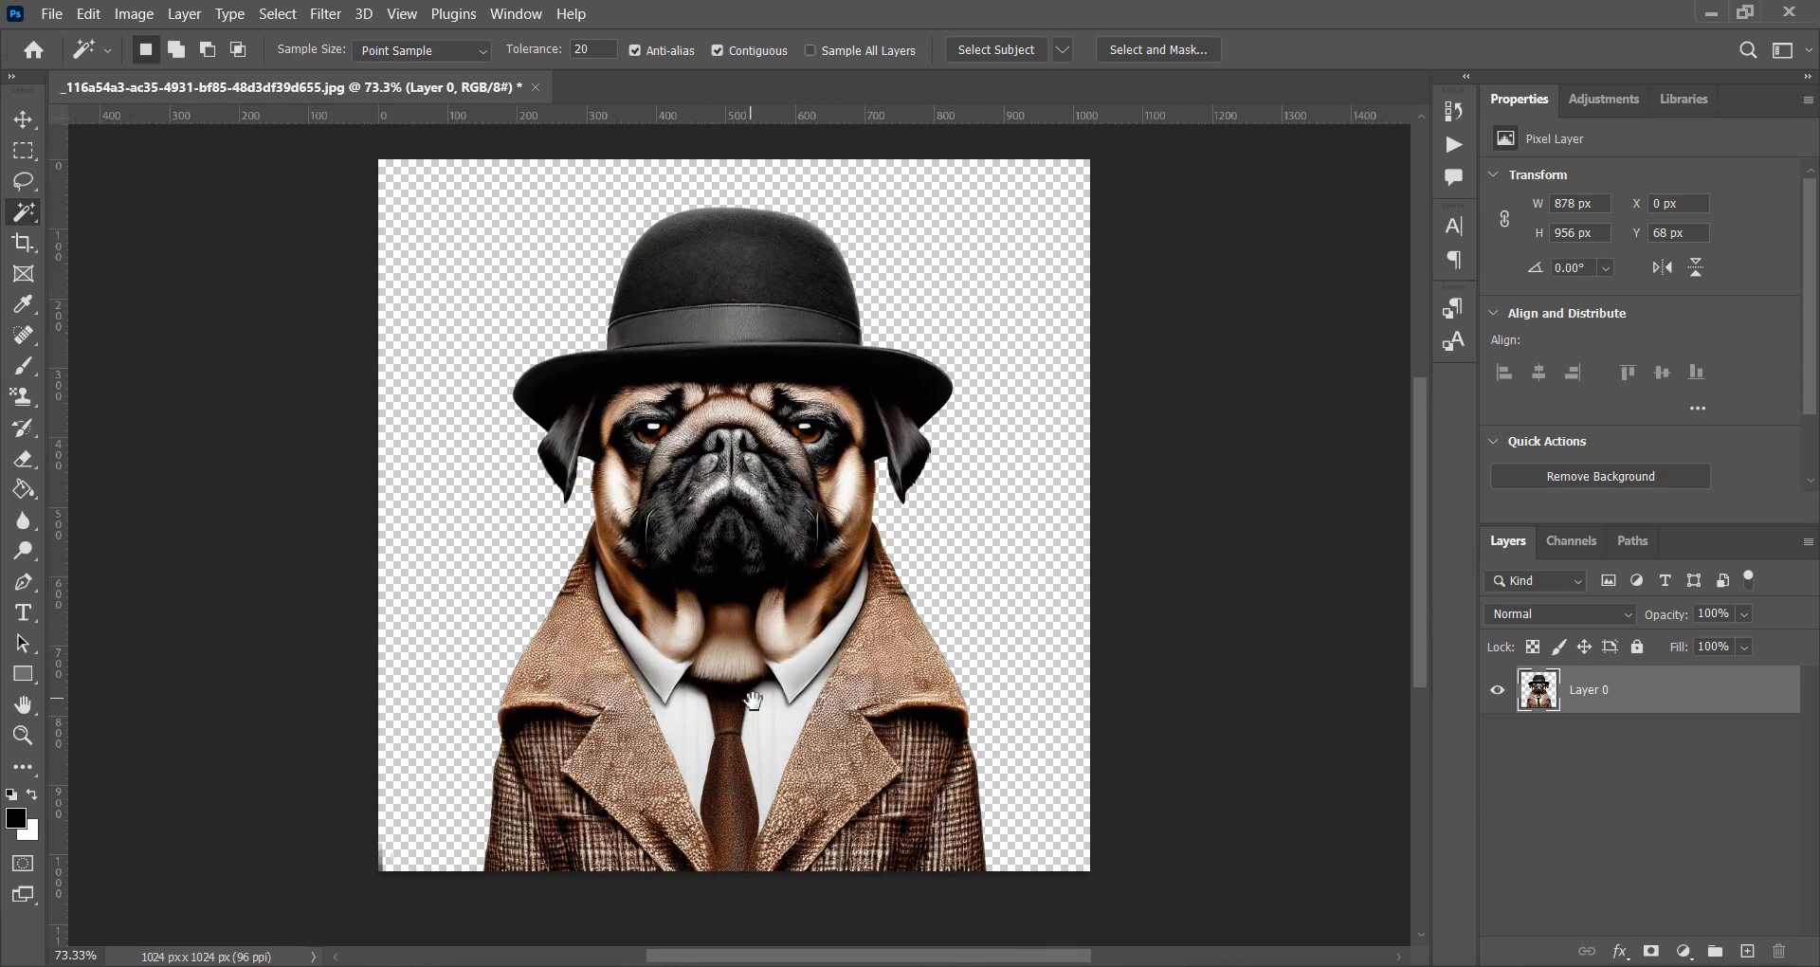
{"action": "left_click_drag", "start_coordinate": [749, 697], "coordinate": [832, 700]}
{"action": "left_click", "coordinate": [1547, 701], "text": "ctrl"}
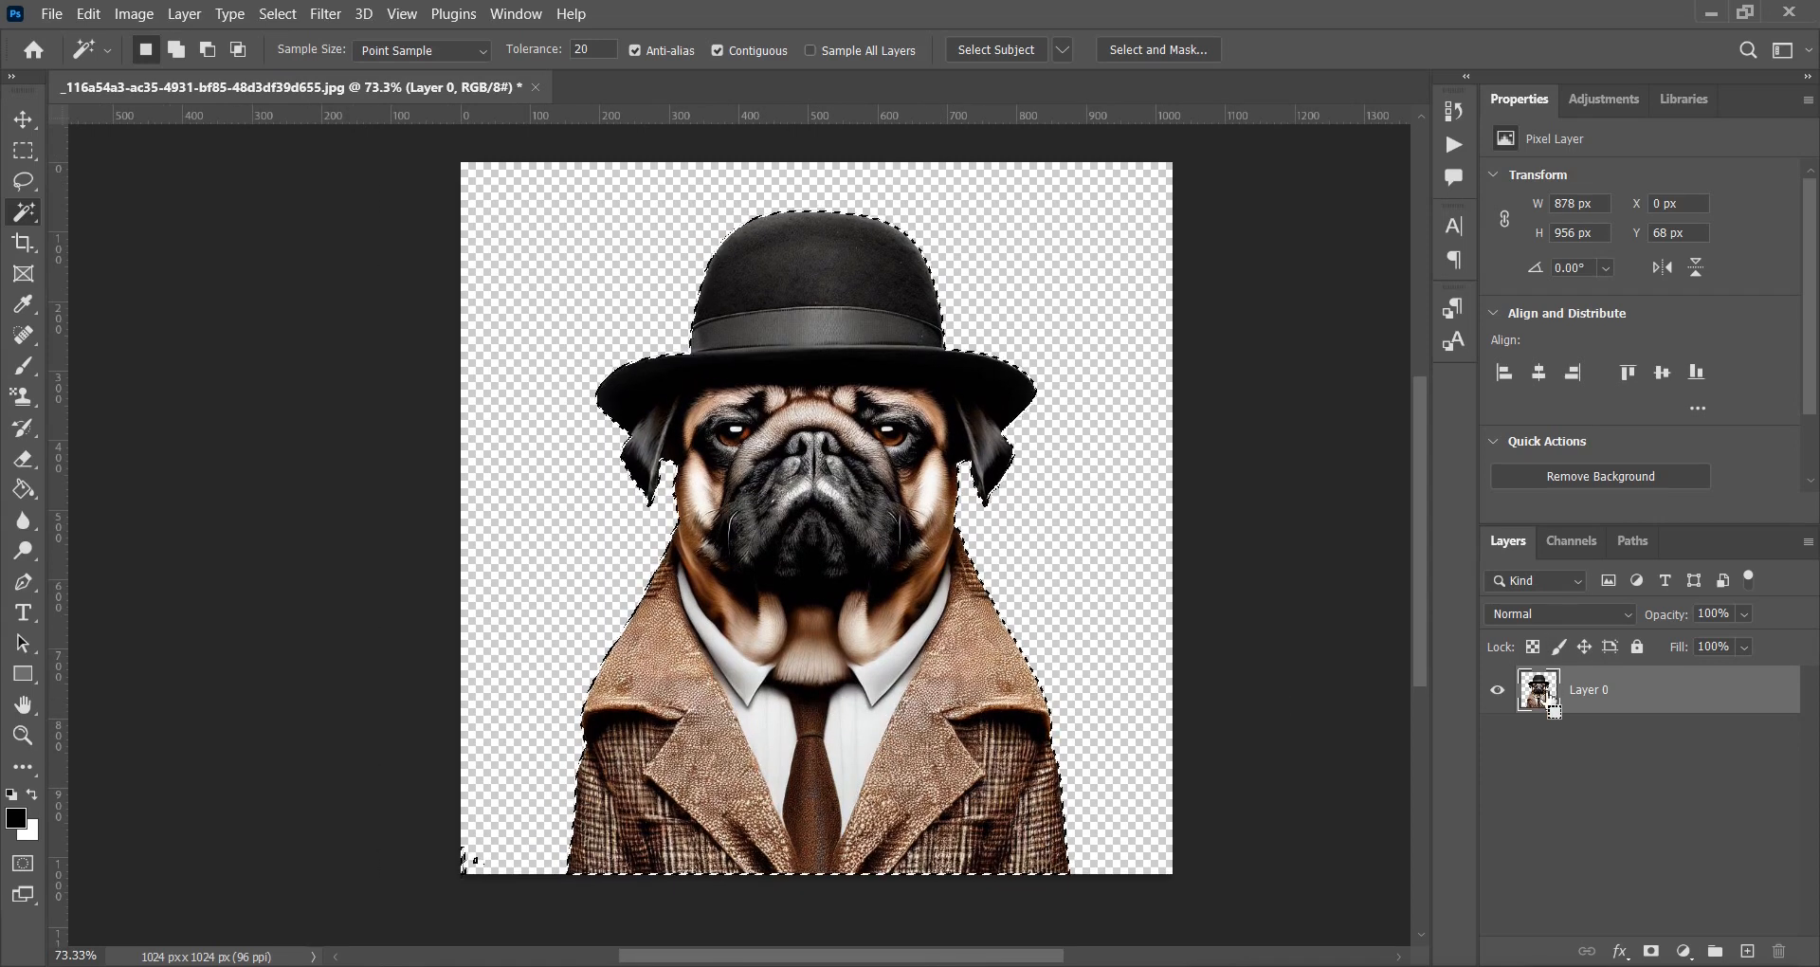
{"action": "scroll", "coordinate": [469, 860], "scroll_direction": "up", "scroll_amount": 7}
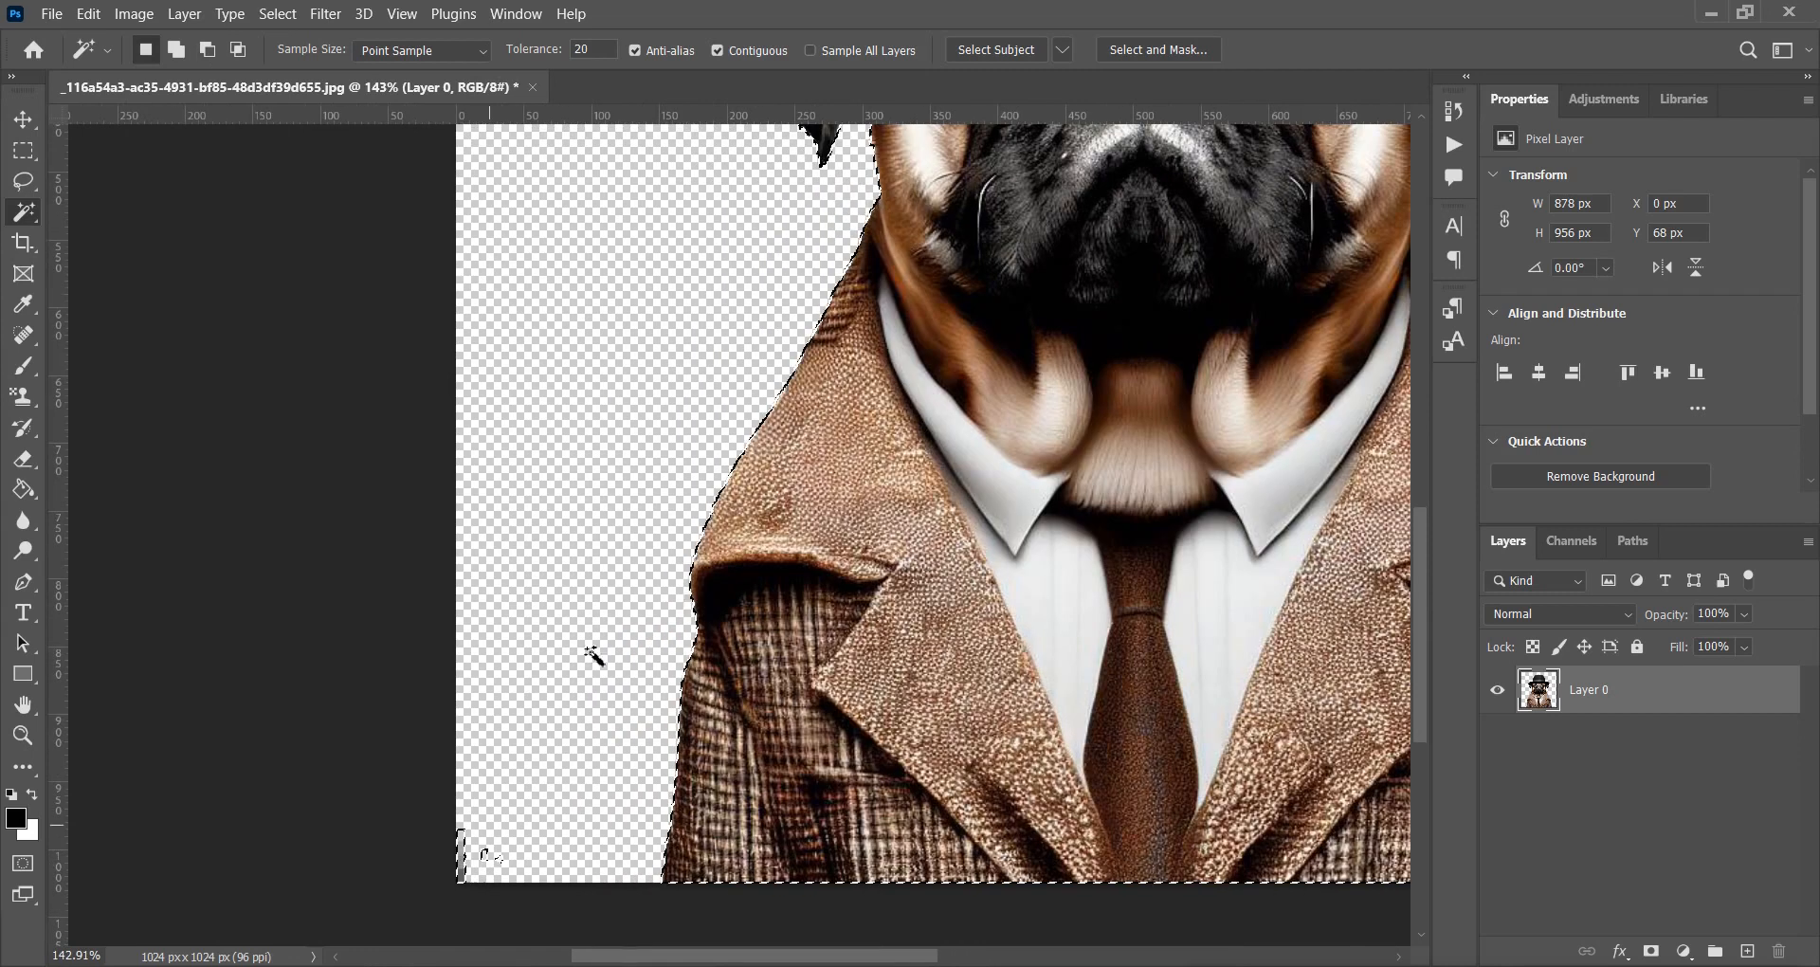
{"action": "left_click", "coordinate": [280, 15]}
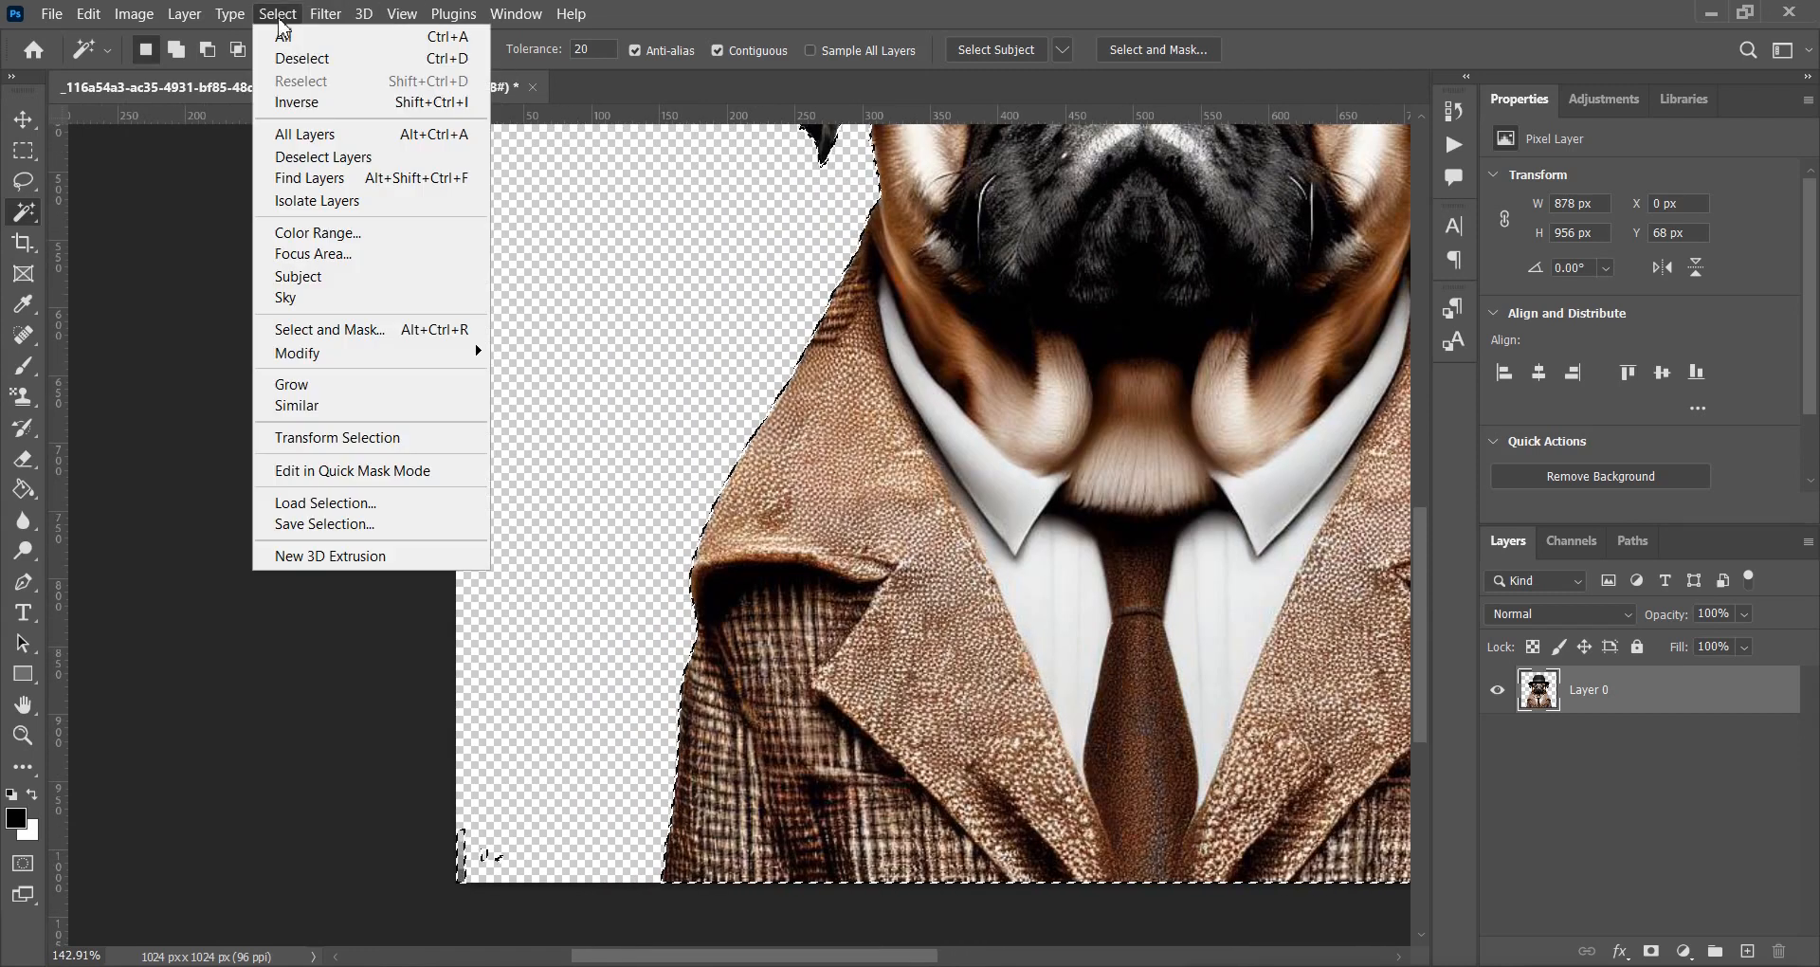
{"action": "left_click", "coordinate": [306, 102]}
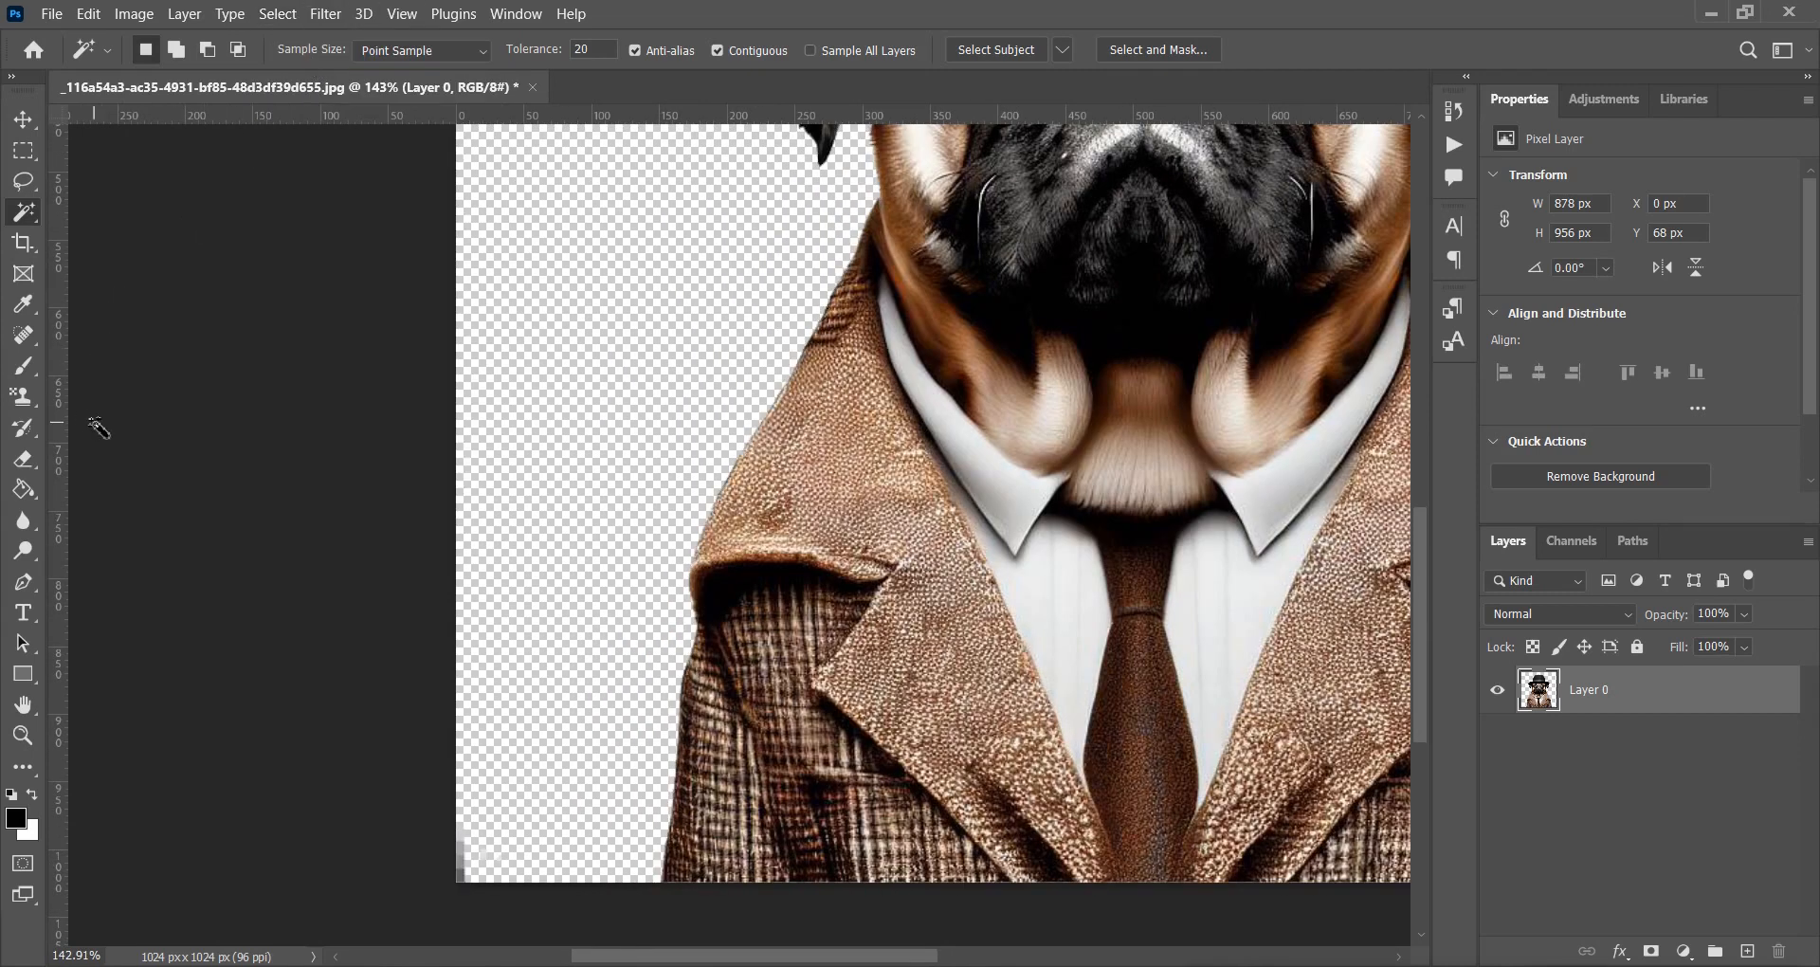
Erase the leftover mark in the bottom-left corner with a rectangular selection, then deselect.
{"action": "left_click", "coordinate": [24, 151]}
{"action": "left_click_drag", "start_coordinate": [591, 728], "coordinate": [390, 896]}
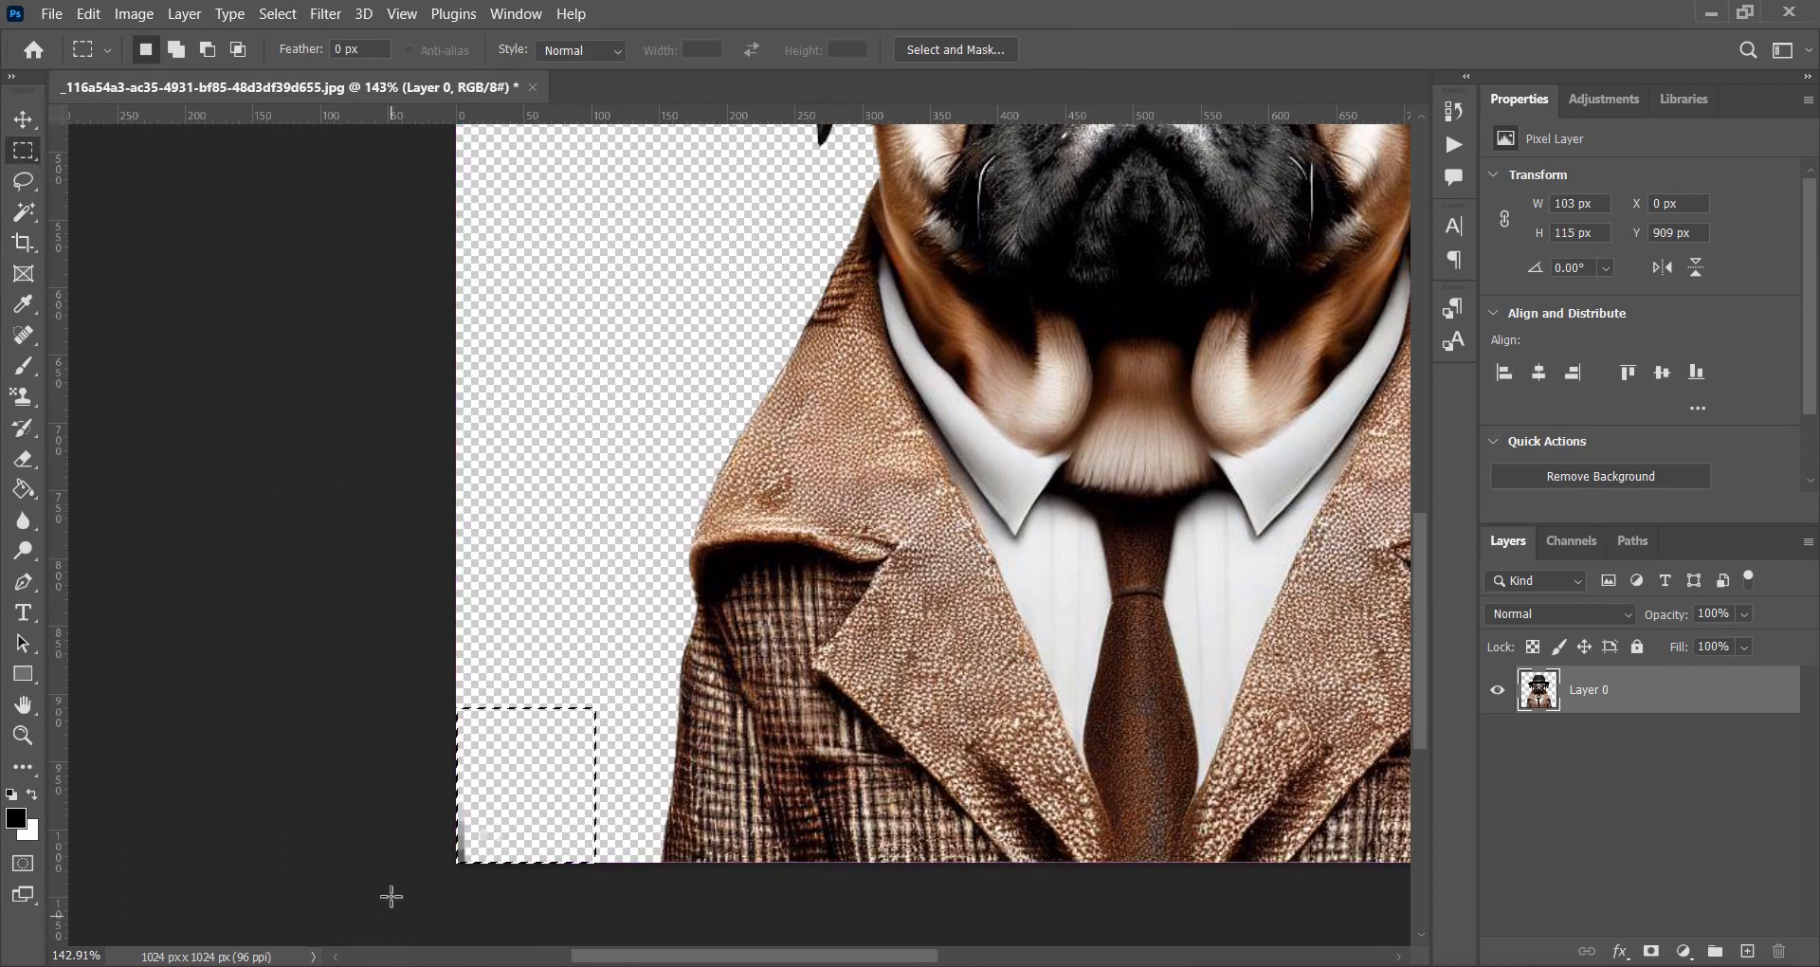
{"action": "left_click", "coordinate": [88, 14]}
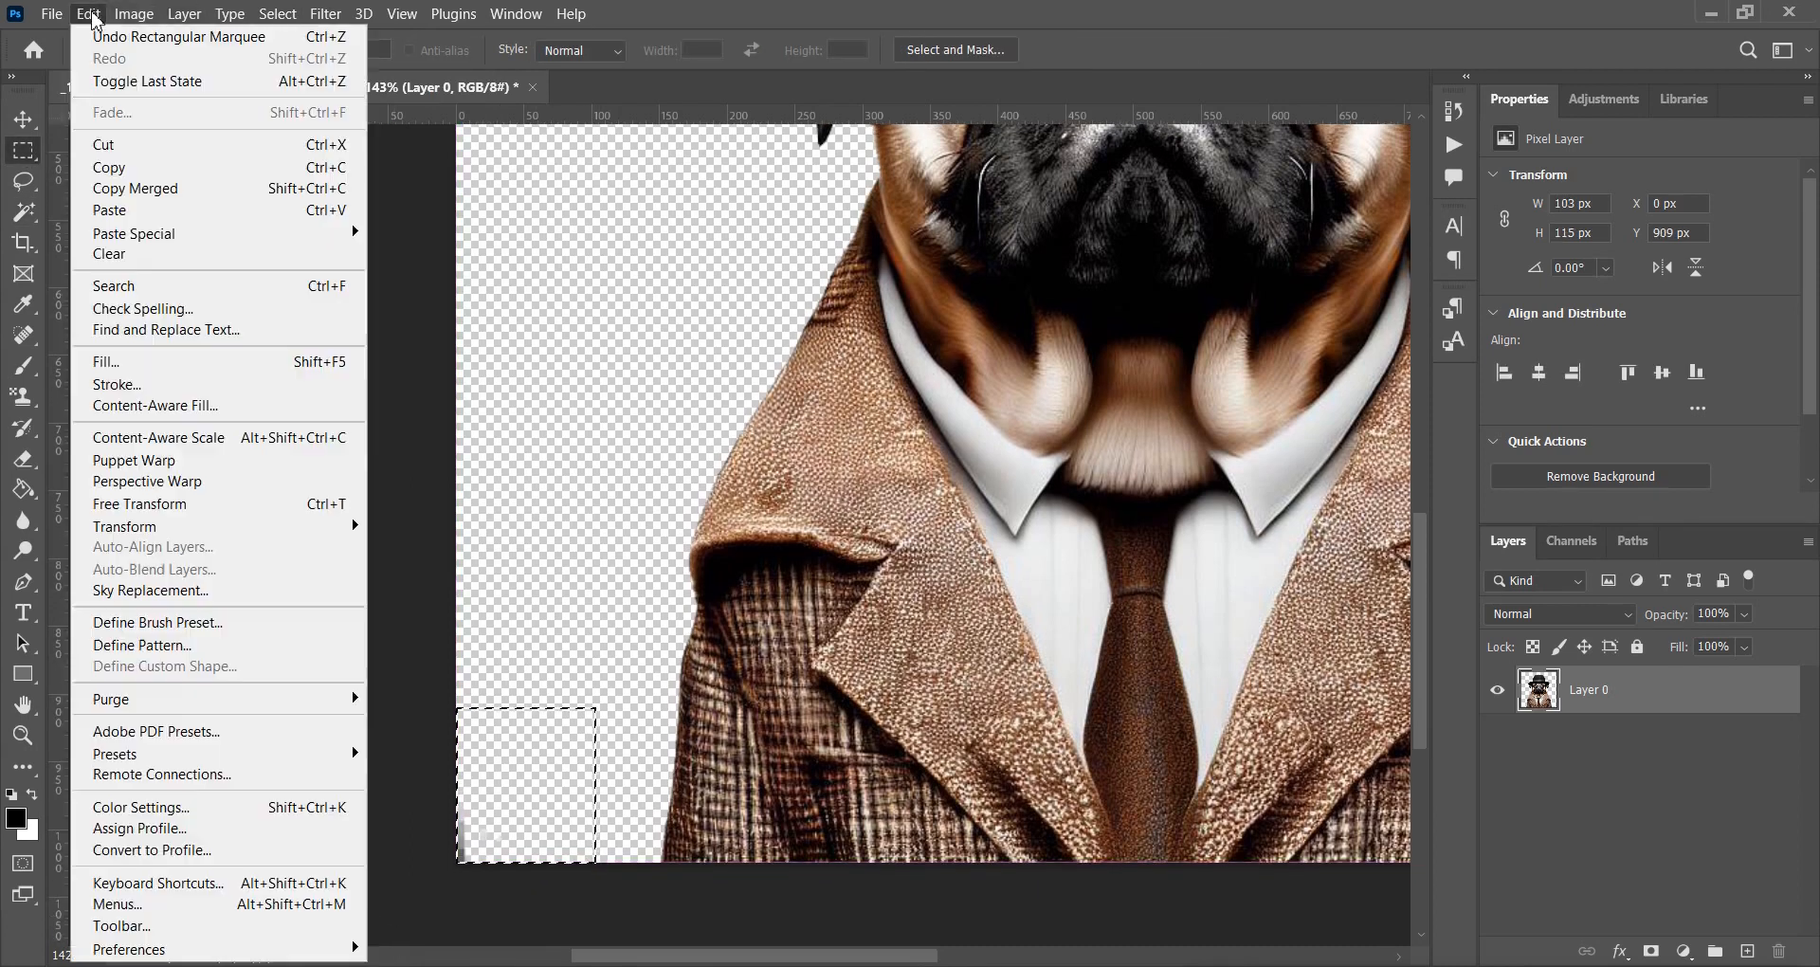
{"action": "left_click", "coordinate": [139, 256]}
{"action": "left_click", "coordinate": [278, 13]}
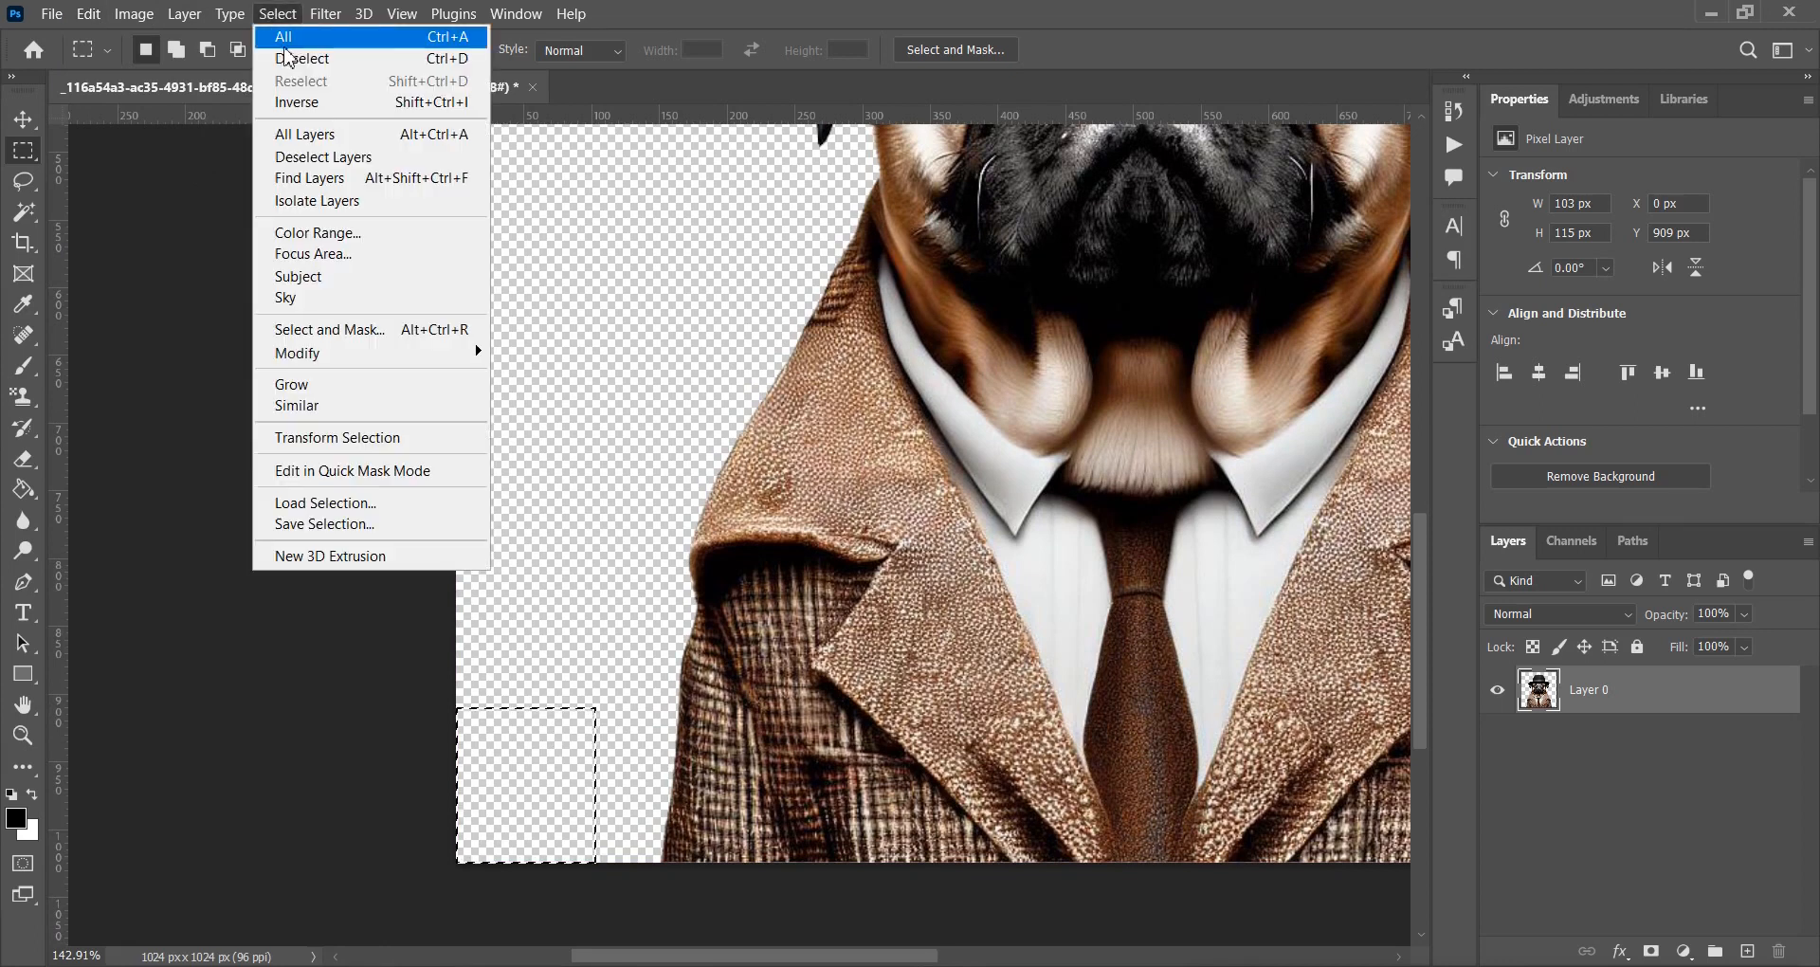
{"action": "left_click", "coordinate": [302, 58]}
{"action": "left_click", "coordinate": [24, 118]}
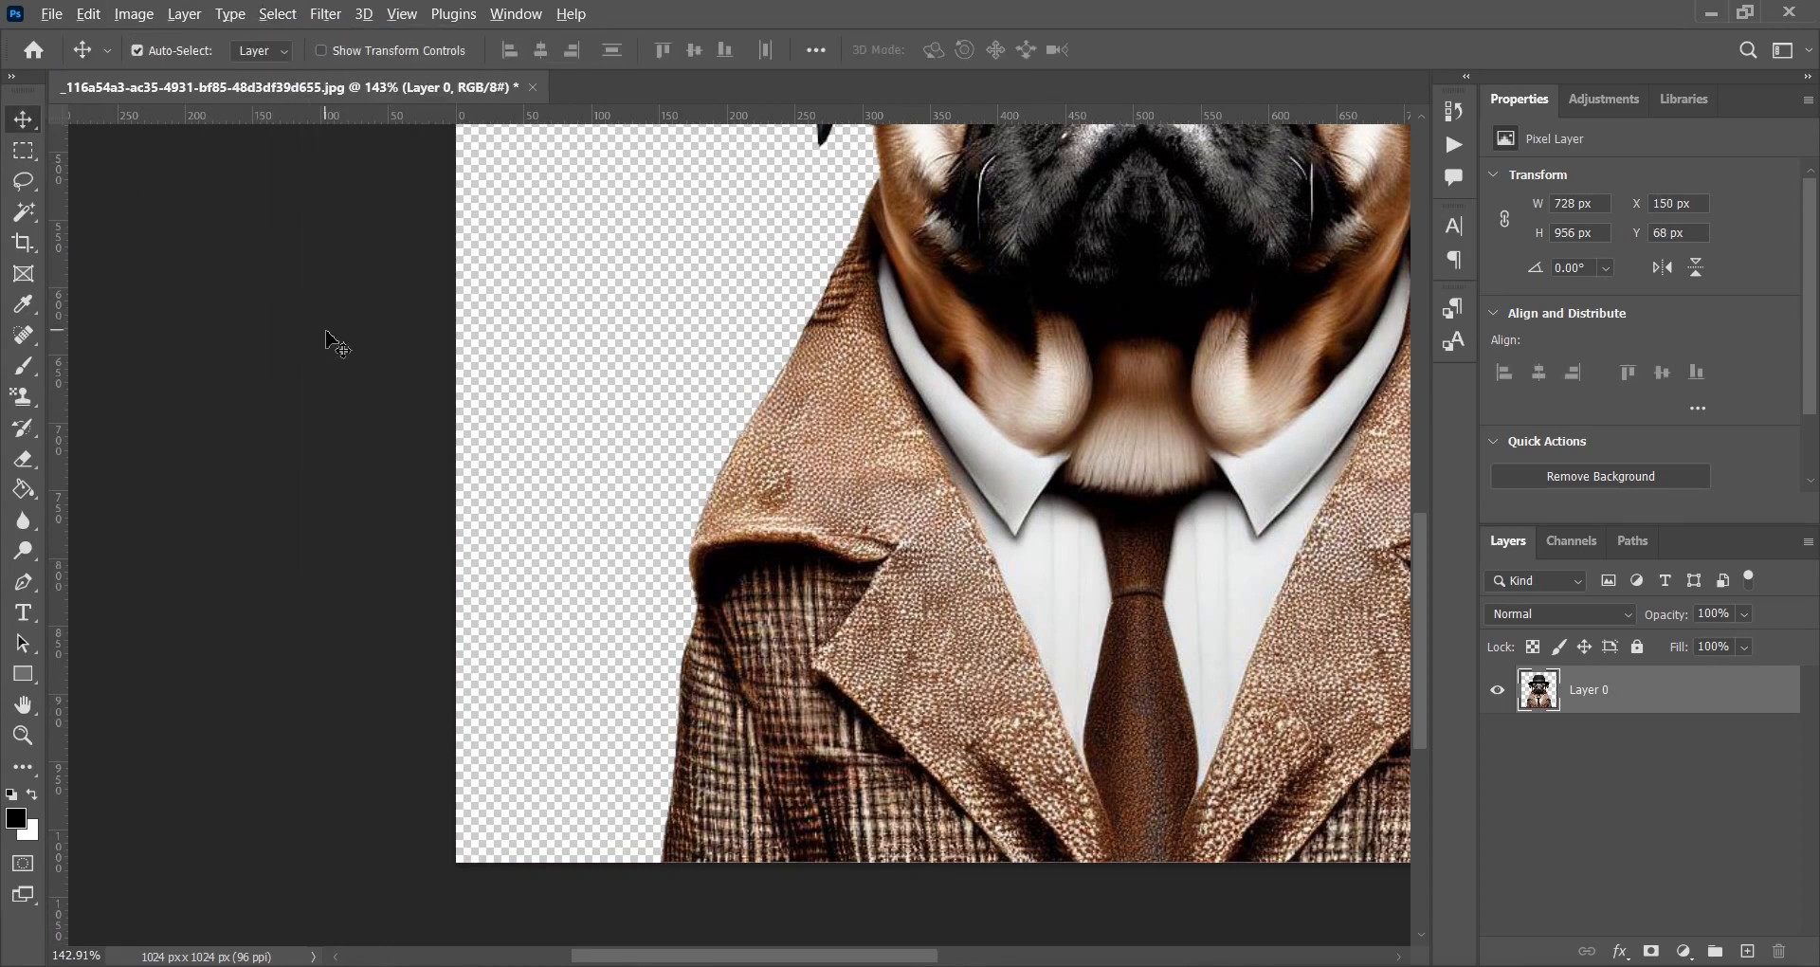
{"action": "scroll", "coordinate": [326, 333], "scroll_direction": "down", "scroll_amount": 5}
{"action": "left_click_drag", "start_coordinate": [980, 377], "coordinate": [793, 503]}
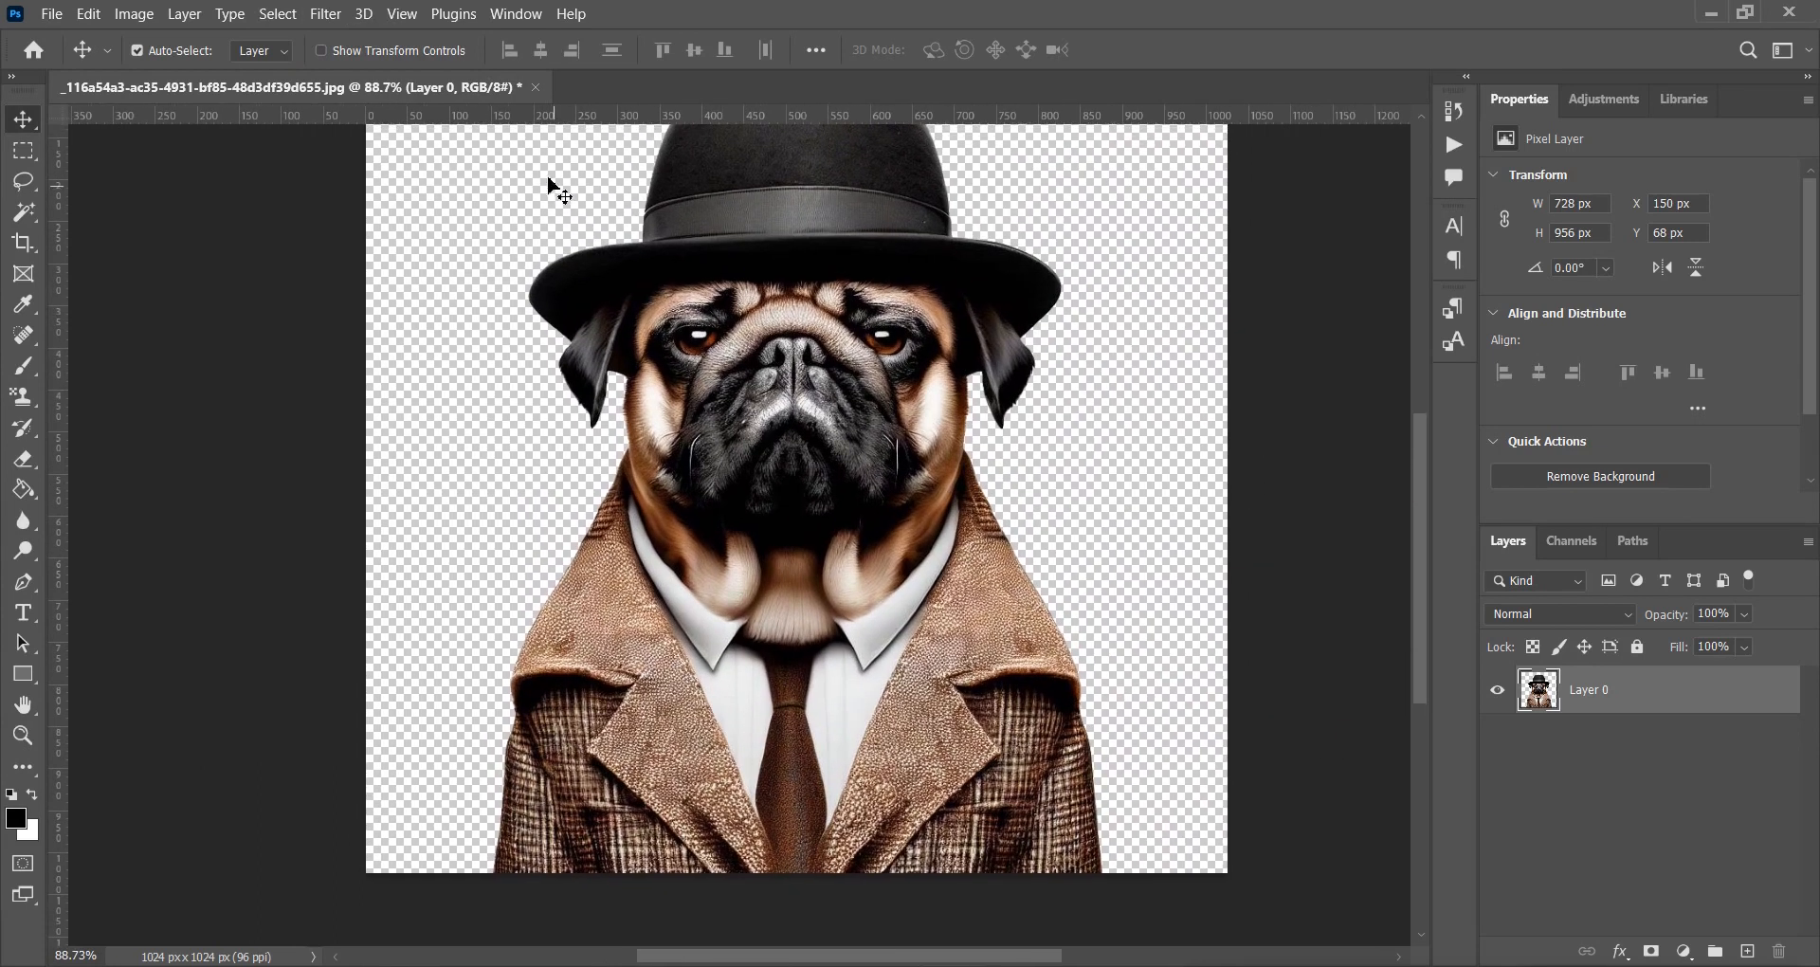
{"action": "left_click", "coordinate": [326, 14]}
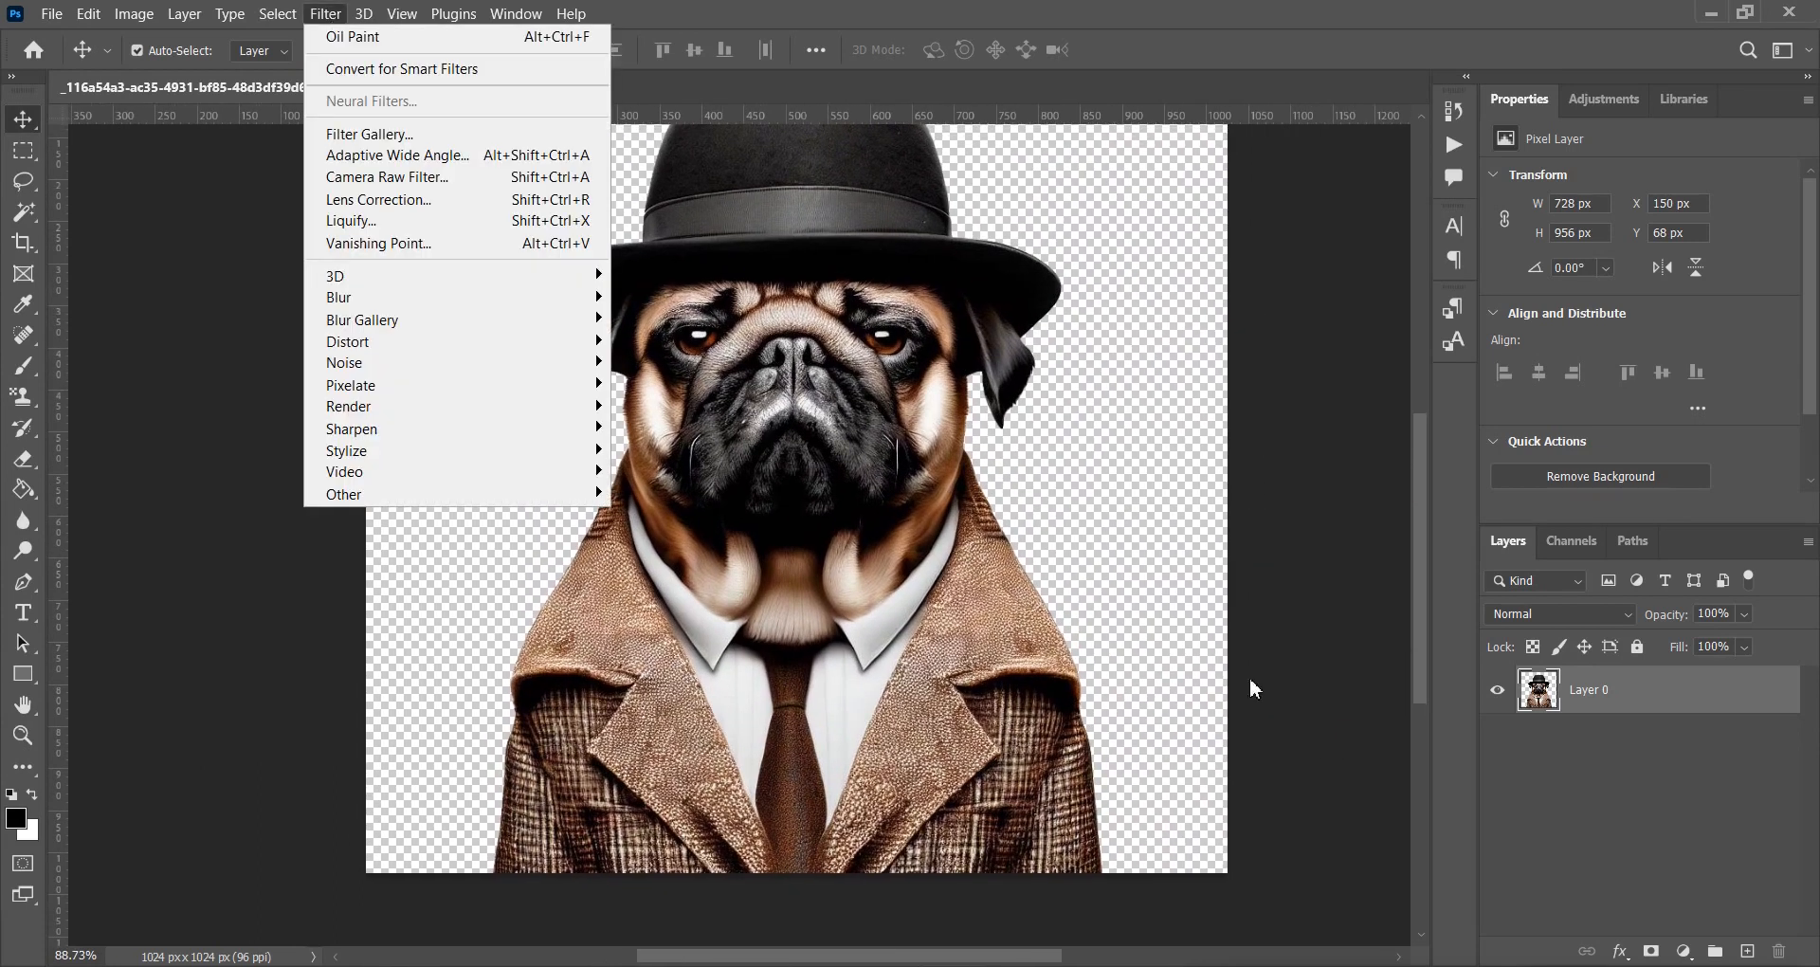
Duplicate the pug's Layer 0 to create a Layer 0 copy.
{"action": "left_click", "coordinate": [1636, 817]}
{"action": "right_click", "coordinate": [1622, 679]}
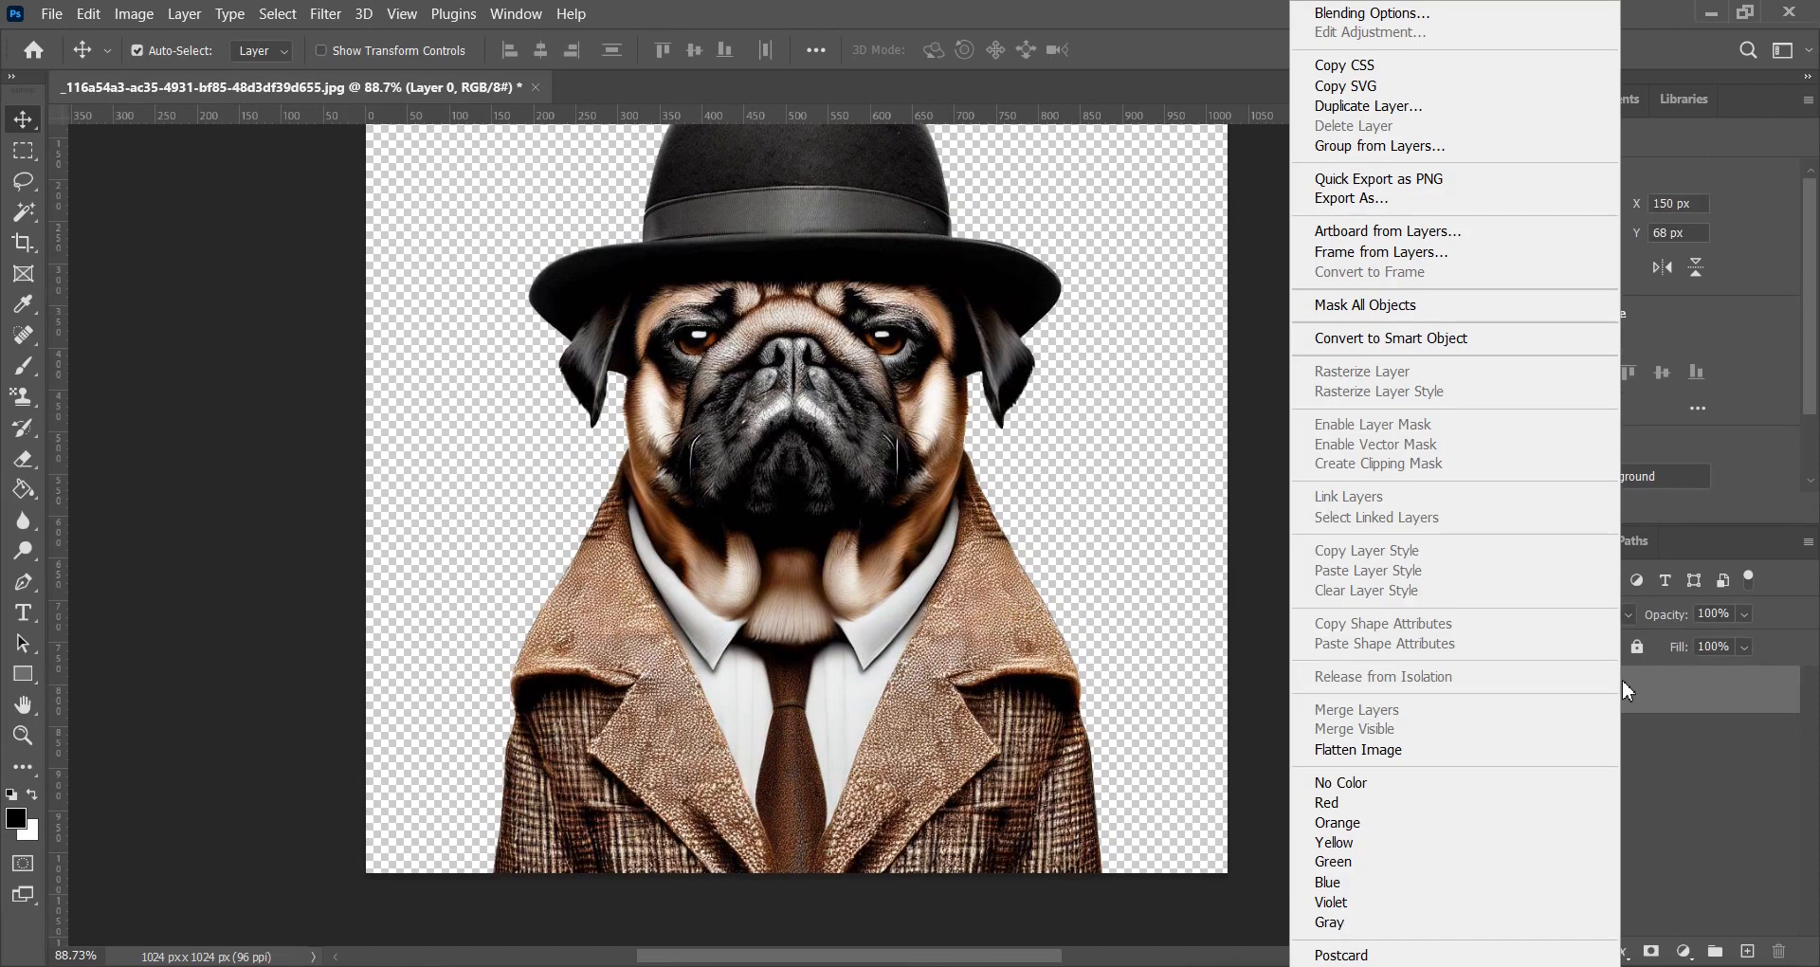
{"action": "left_click", "coordinate": [1382, 109]}
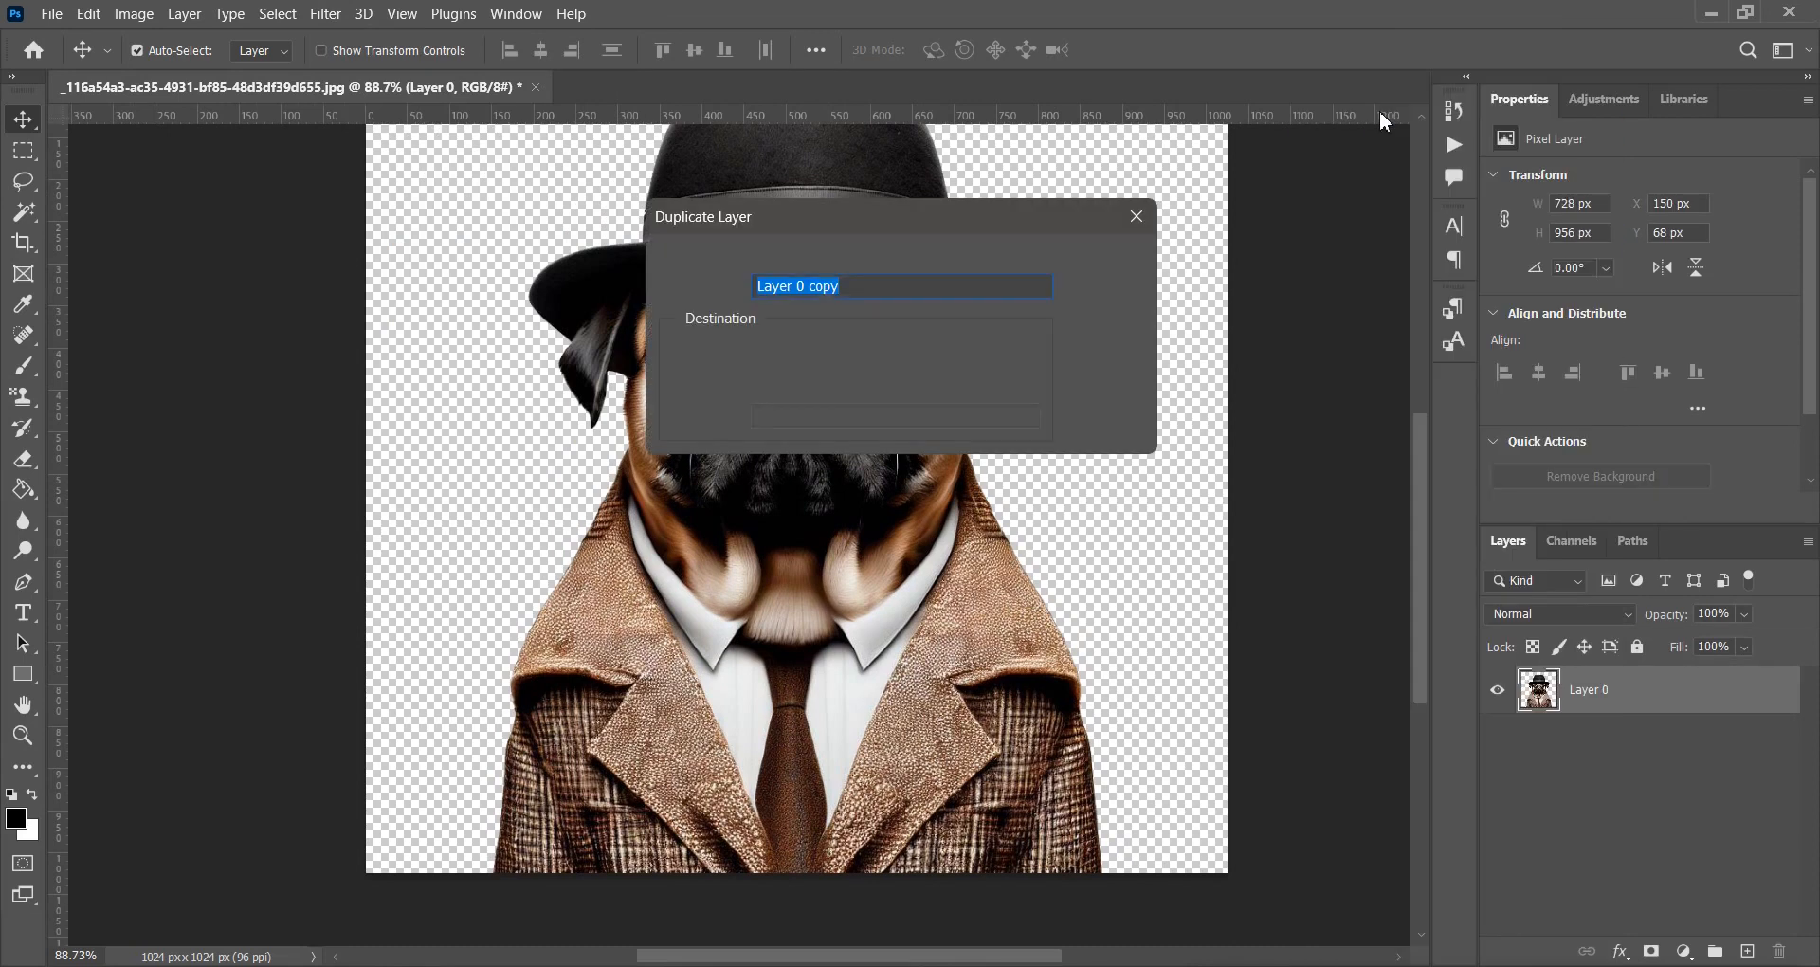
{"action": "left_click", "coordinate": [1107, 263]}
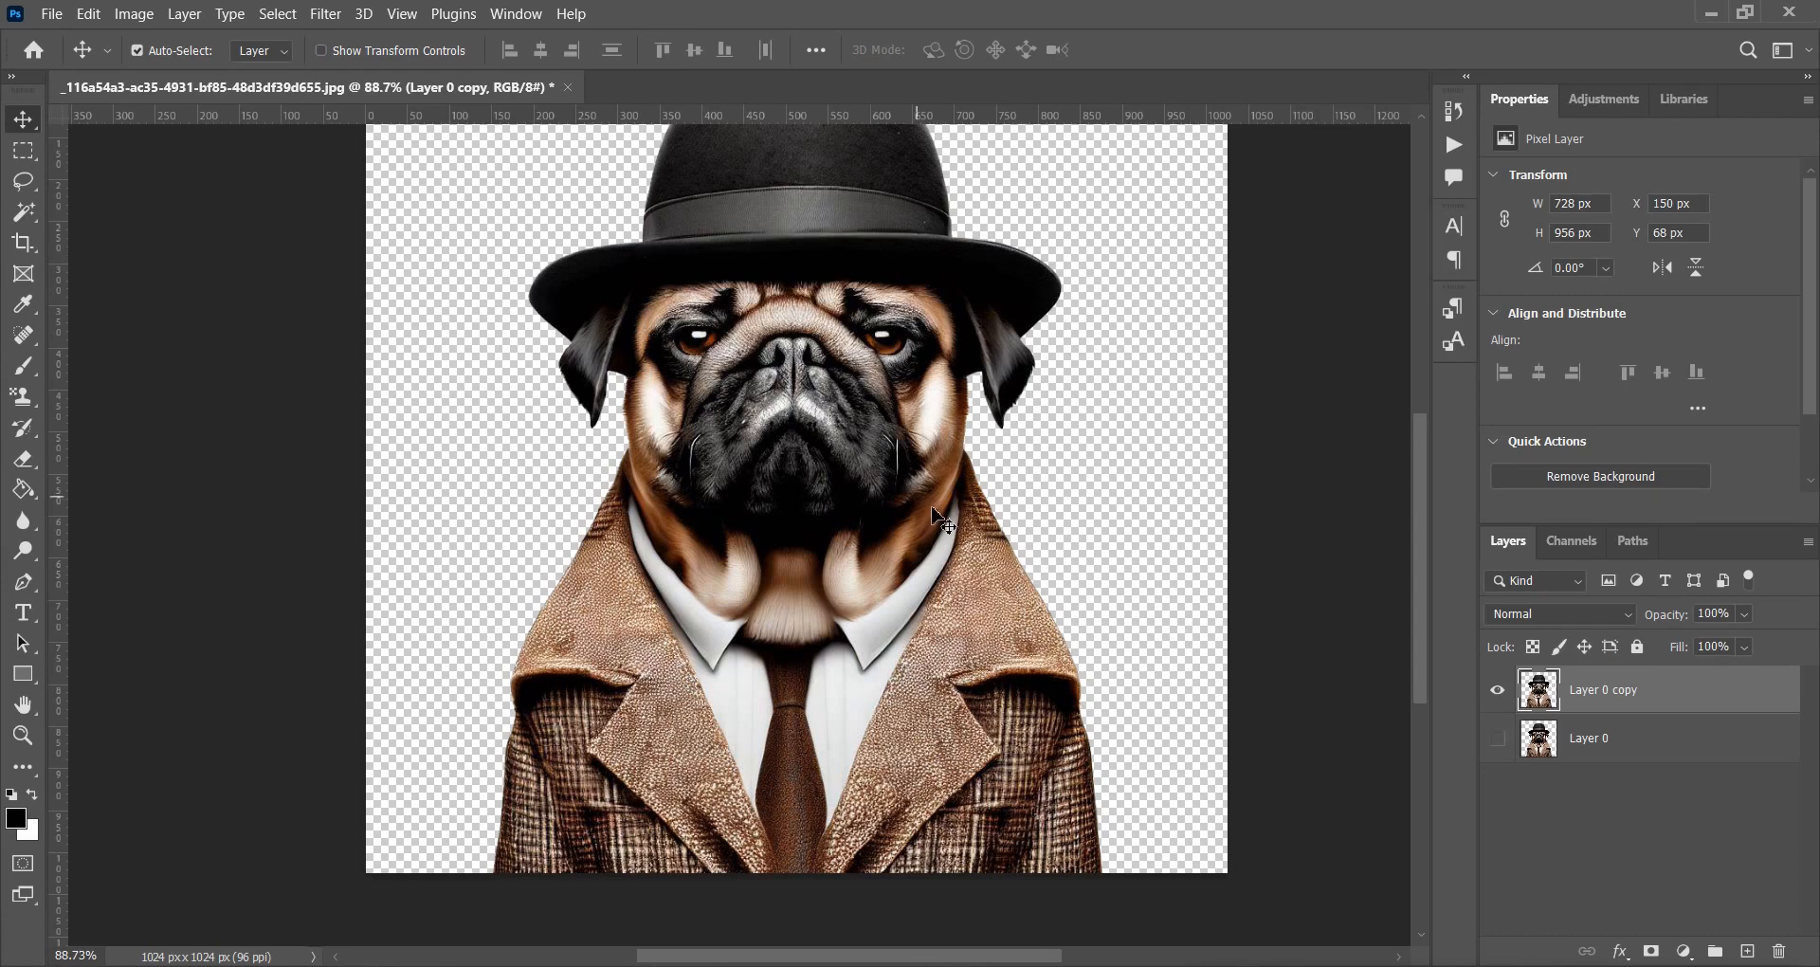
{"action": "scroll", "coordinate": [943, 521], "scroll_direction": "up", "scroll_amount": 3}
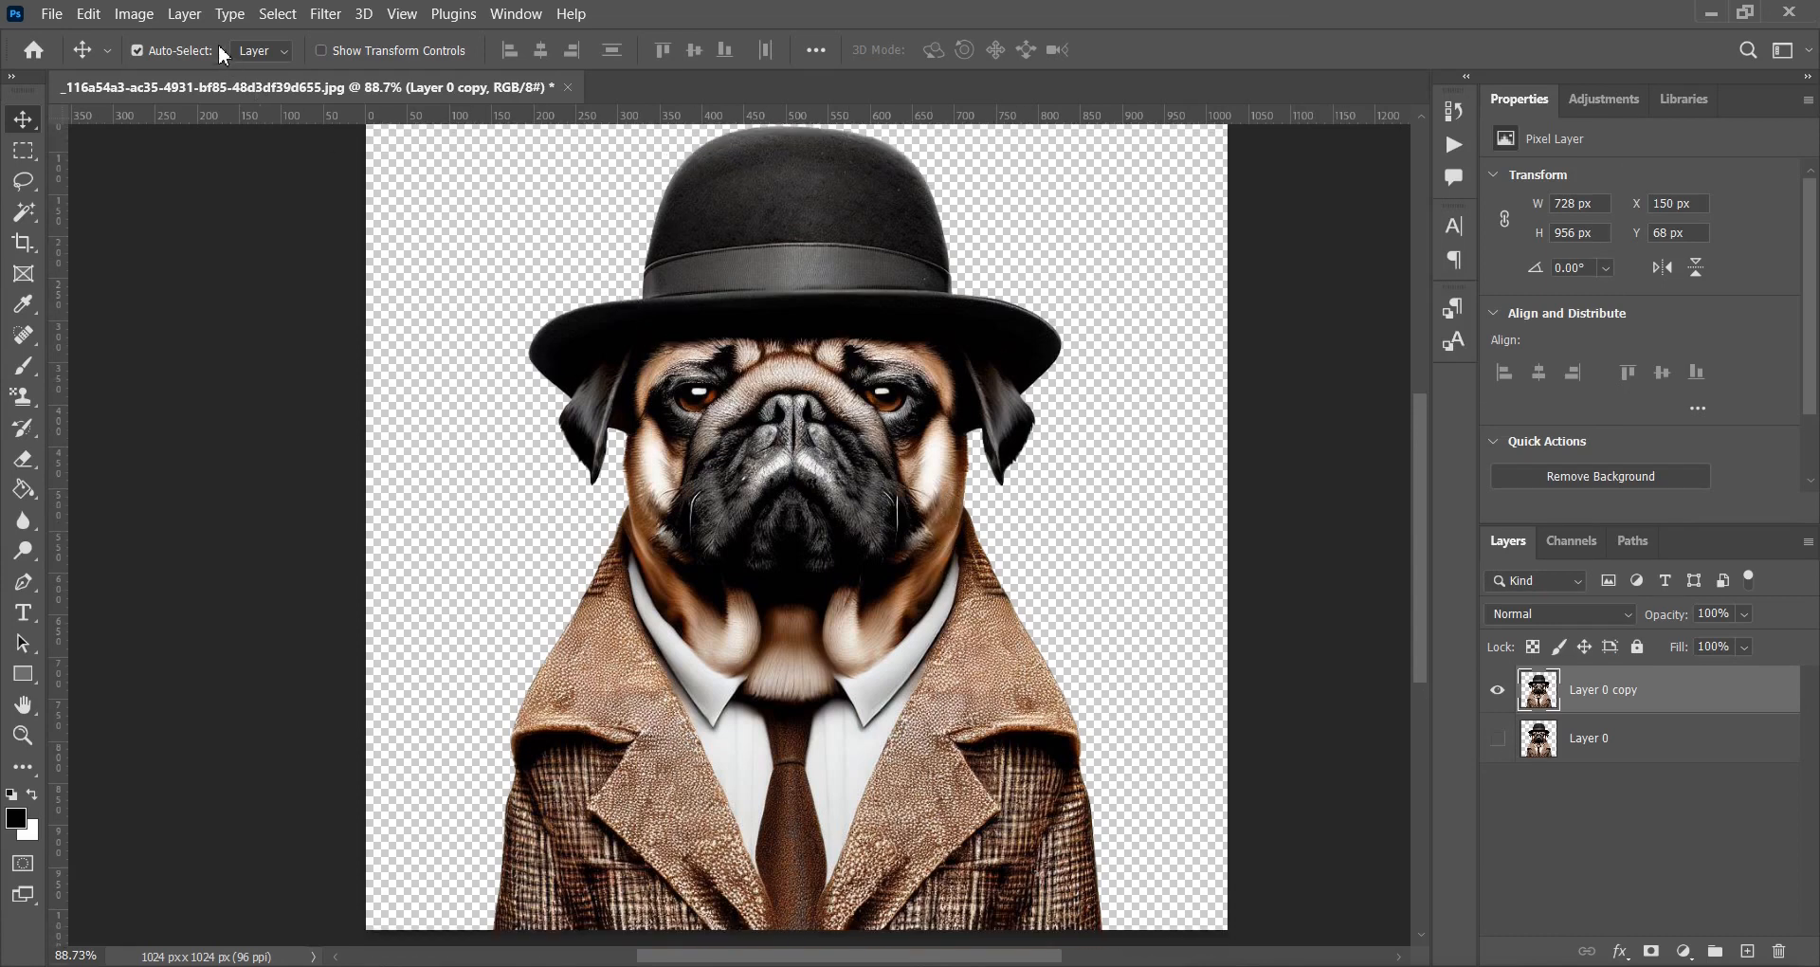
Apply Oil Paint to the copy with Cleanliness lowered to 4.1.
{"action": "left_click", "coordinate": [325, 14]}
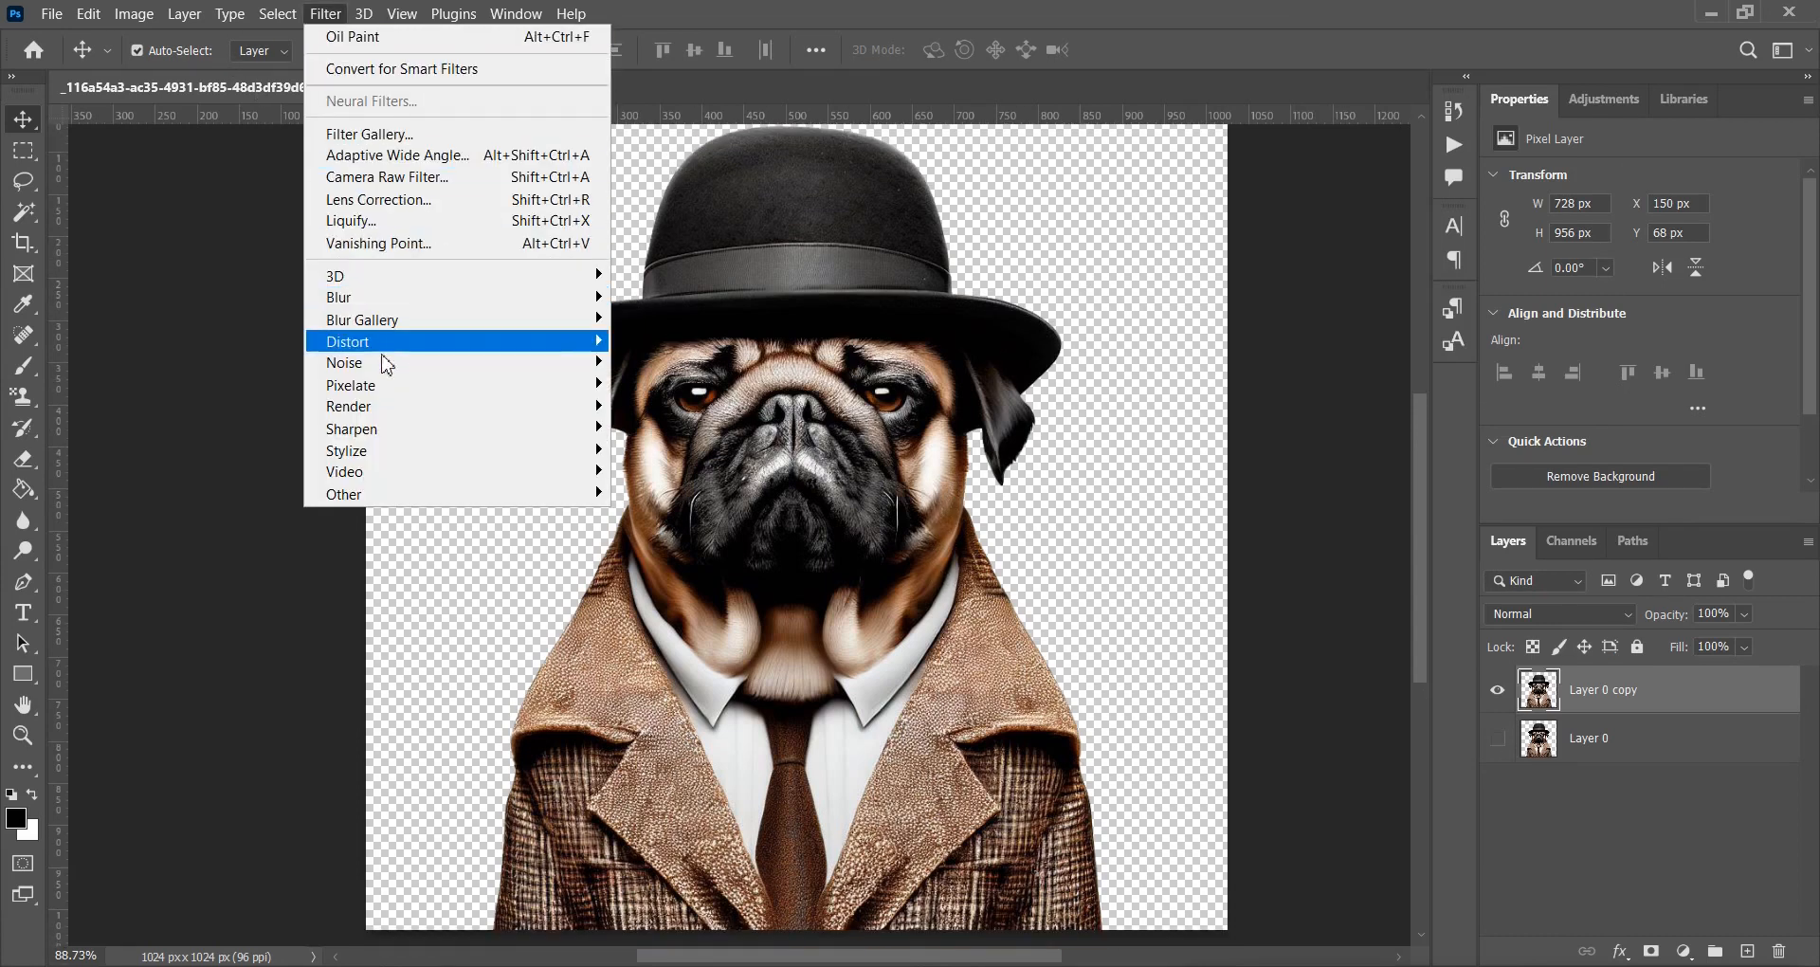
{"action": "mouse_move", "coordinate": [375, 458]}
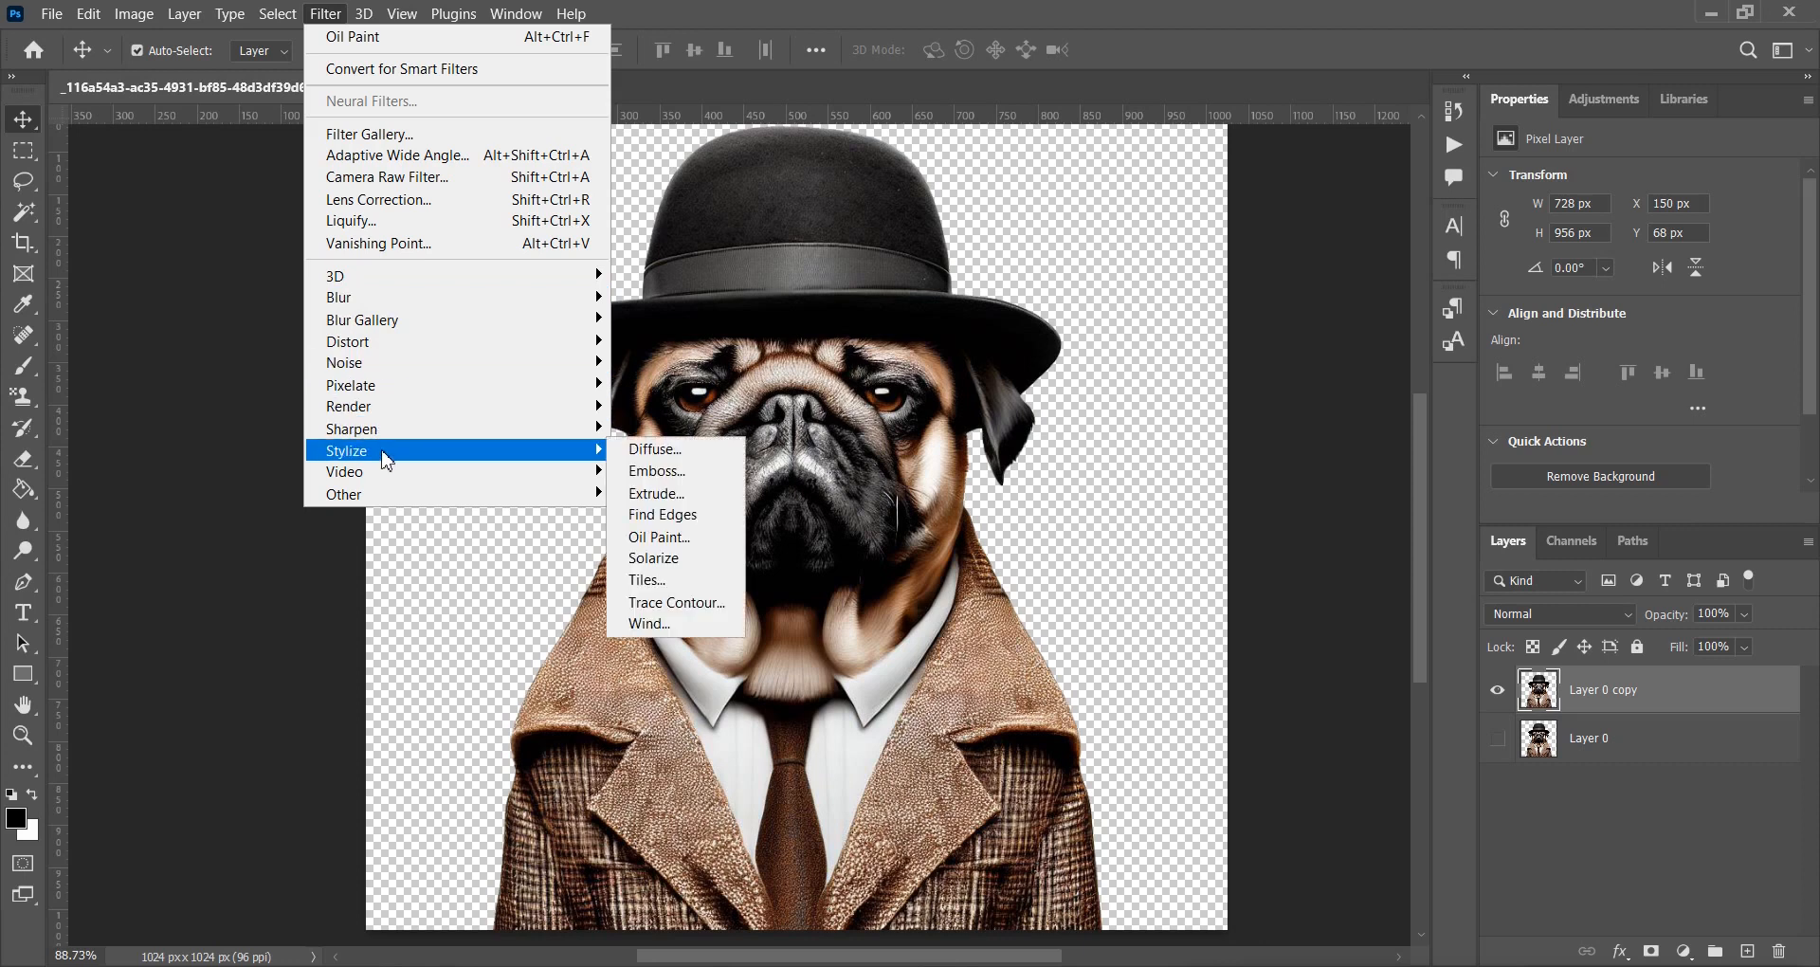
{"action": "left_click", "coordinate": [659, 536]}
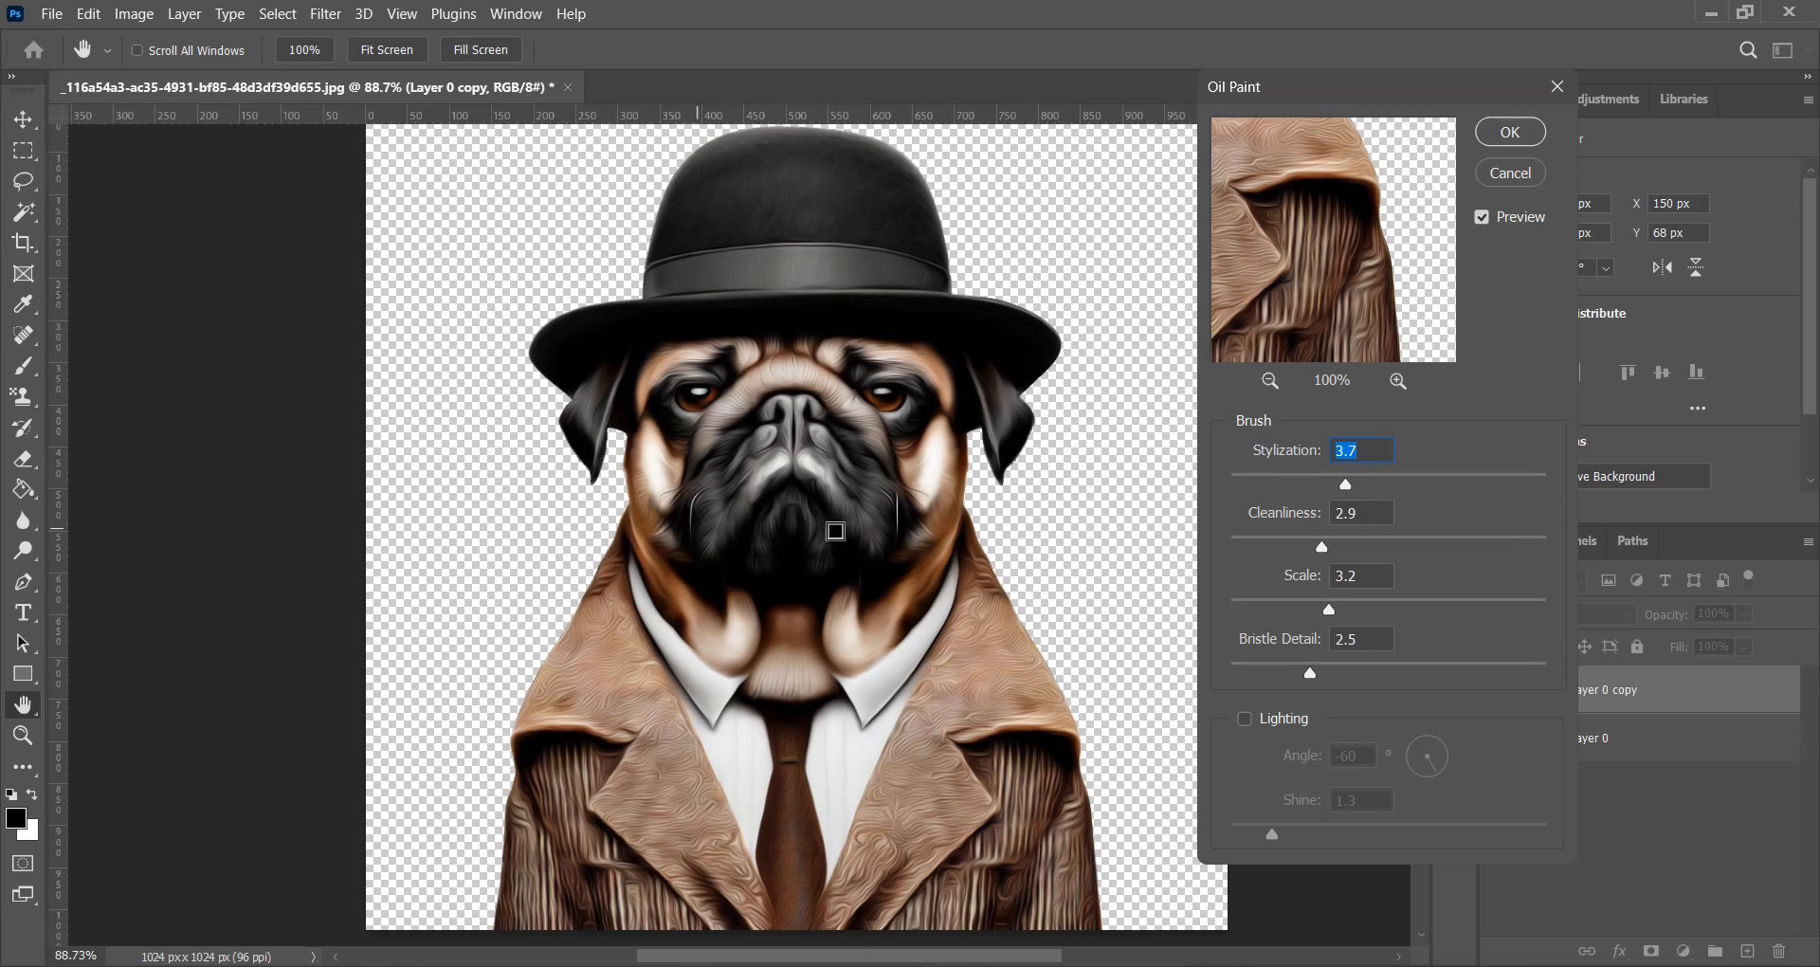
{"action": "left_click_drag", "start_coordinate": [1313, 552], "coordinate": [1295, 554]}
{"action": "left_click", "coordinate": [1507, 135]}
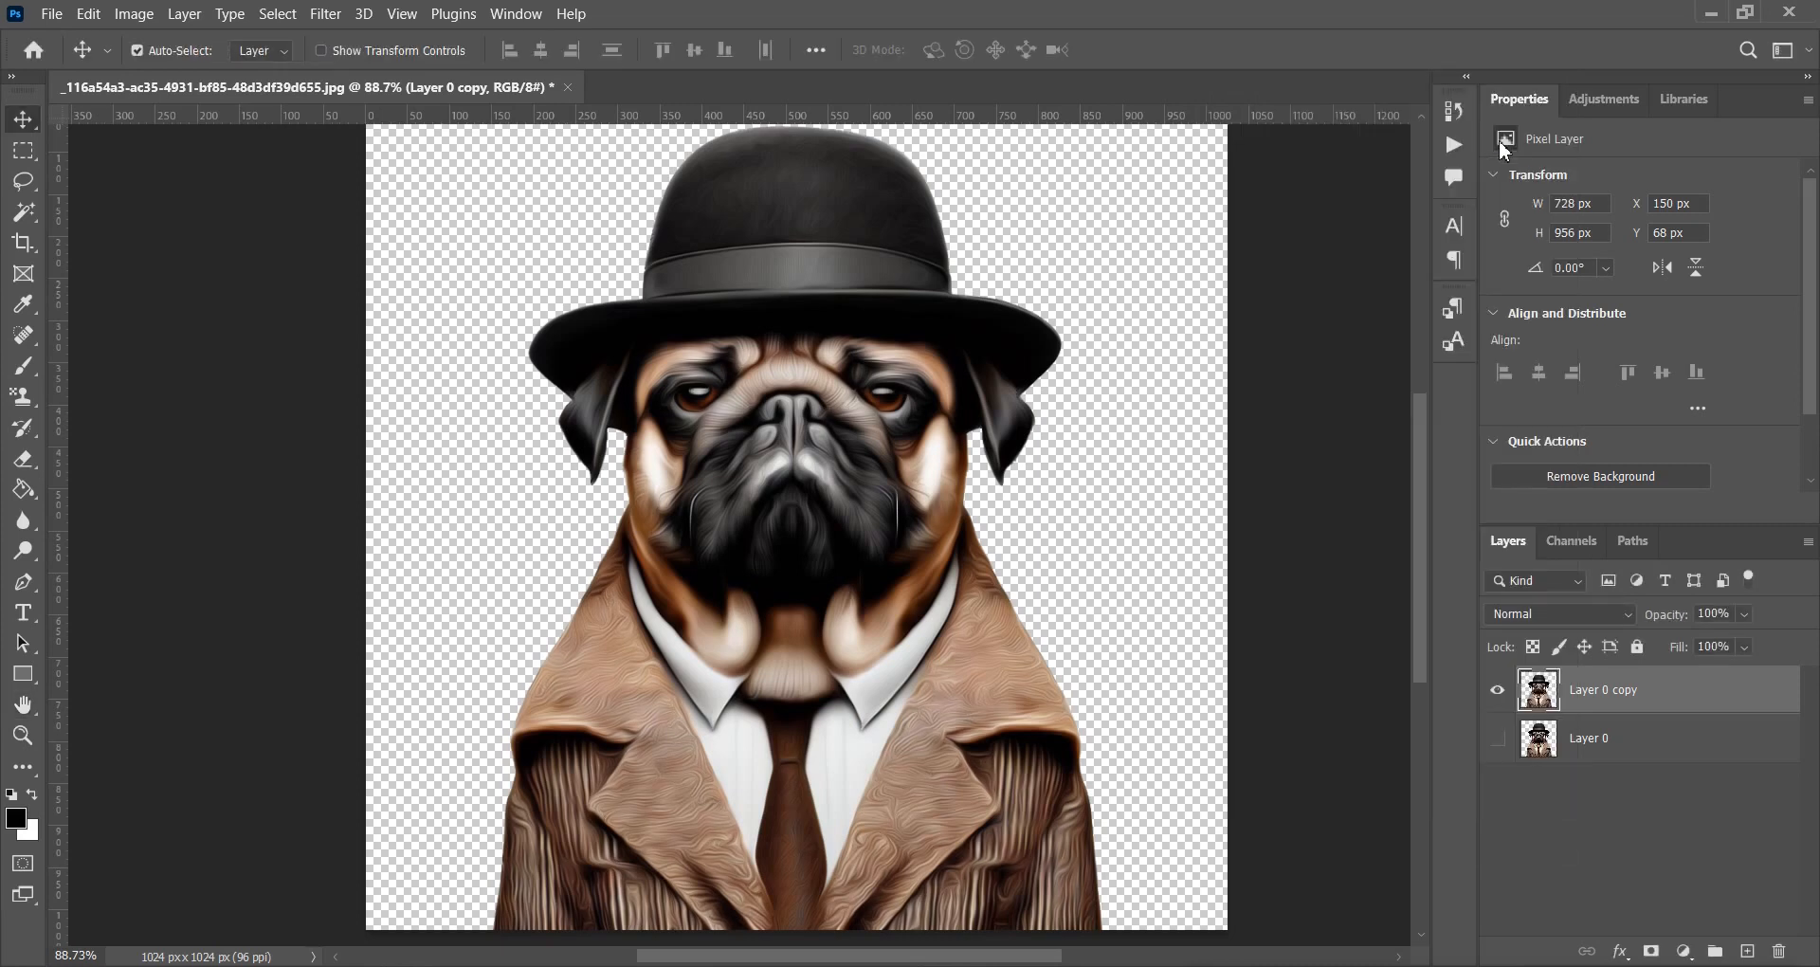
Desaturate the pug copy and add a Posterize adjustment layer with 4 levels.
{"action": "left_click", "coordinate": [133, 13]}
{"action": "mouse_move", "coordinate": [139, 69]}
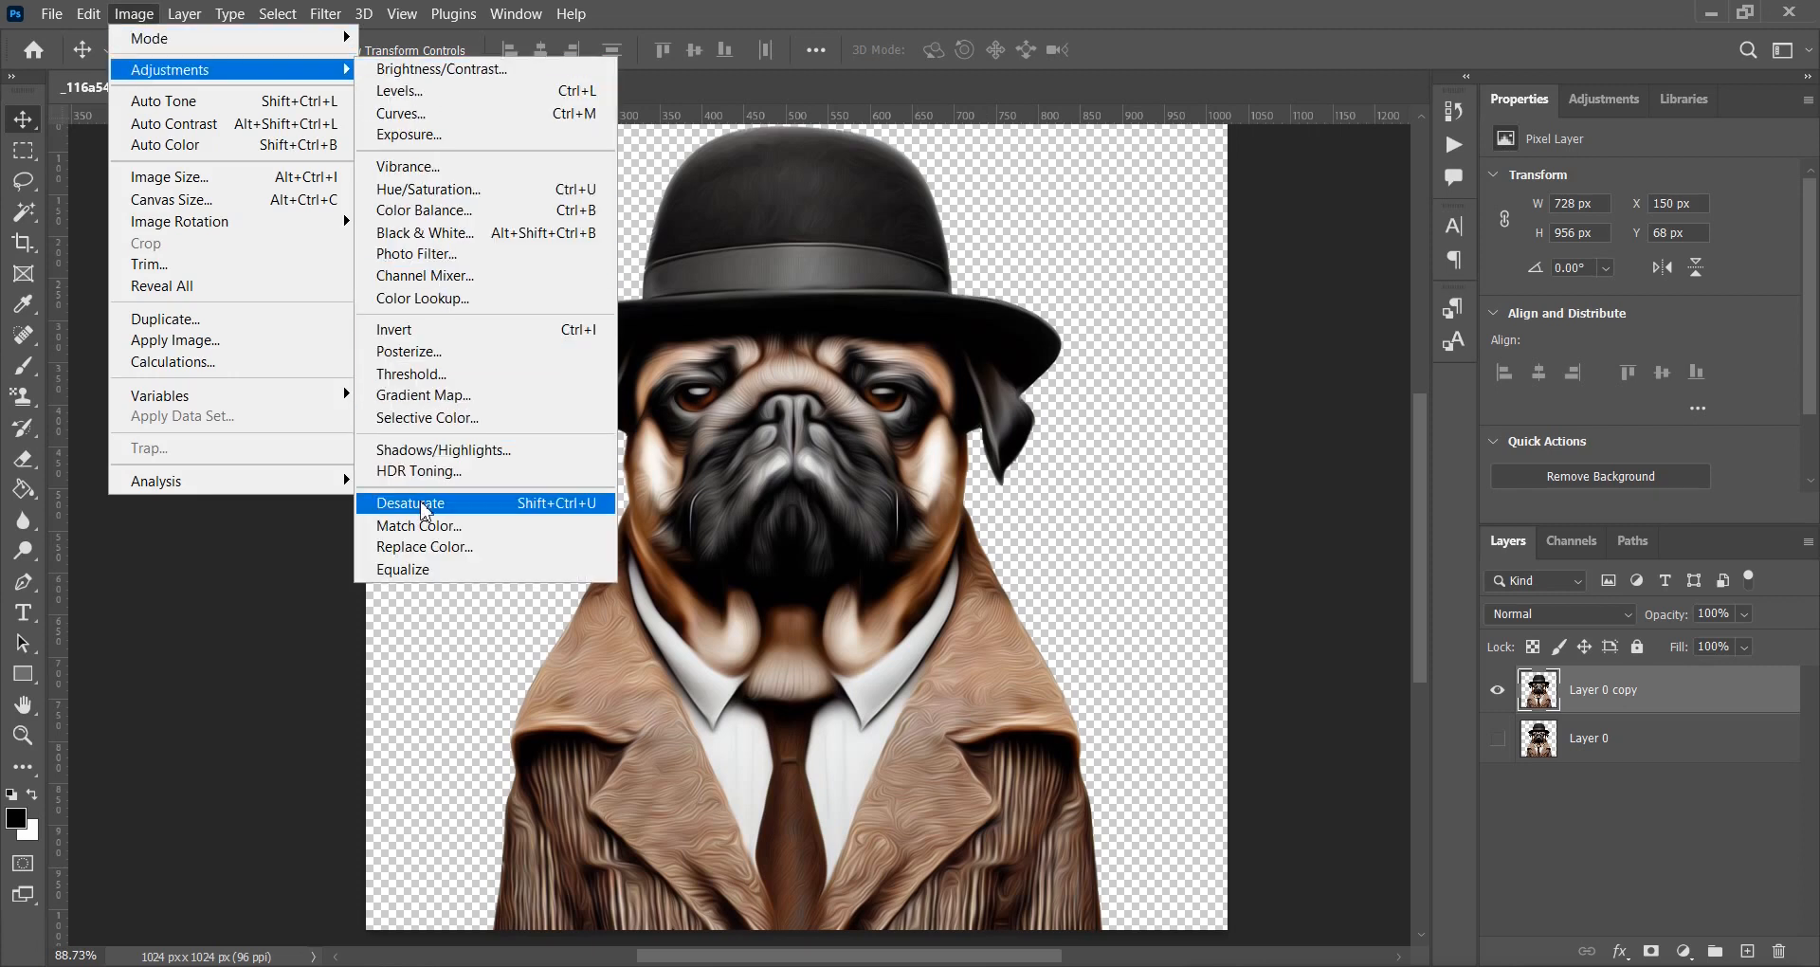
{"action": "left_click", "coordinate": [554, 505]}
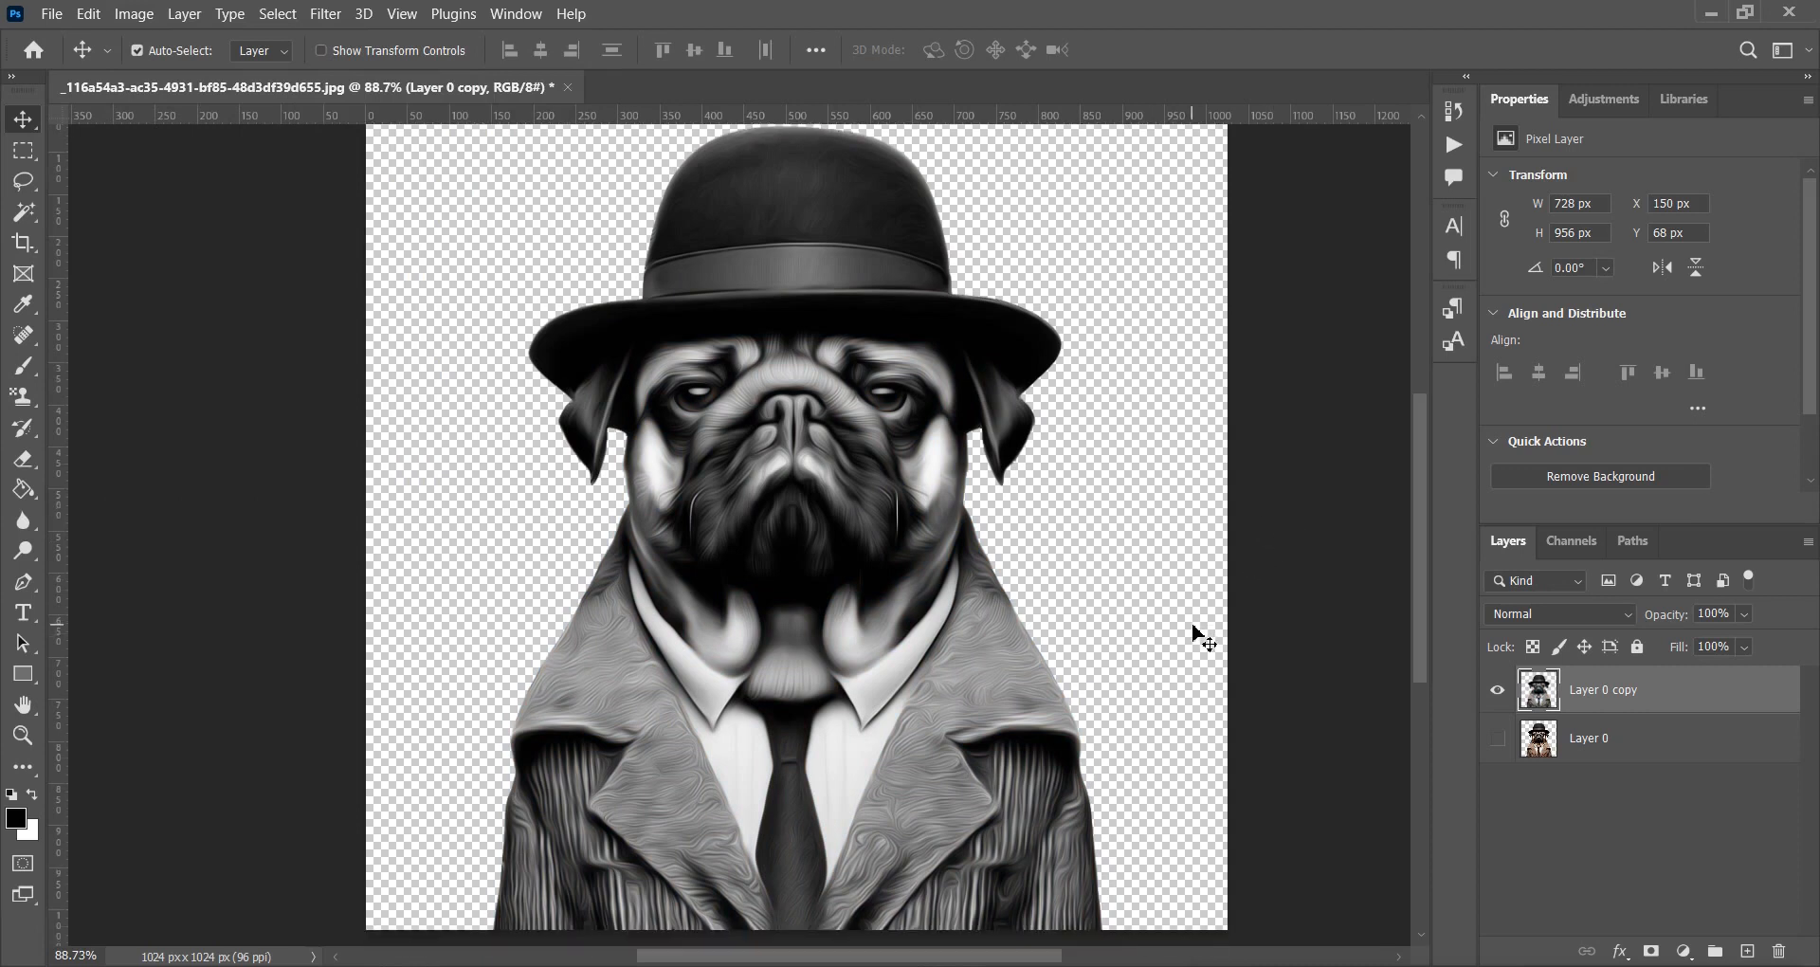
{"action": "left_click", "coordinate": [1683, 951]}
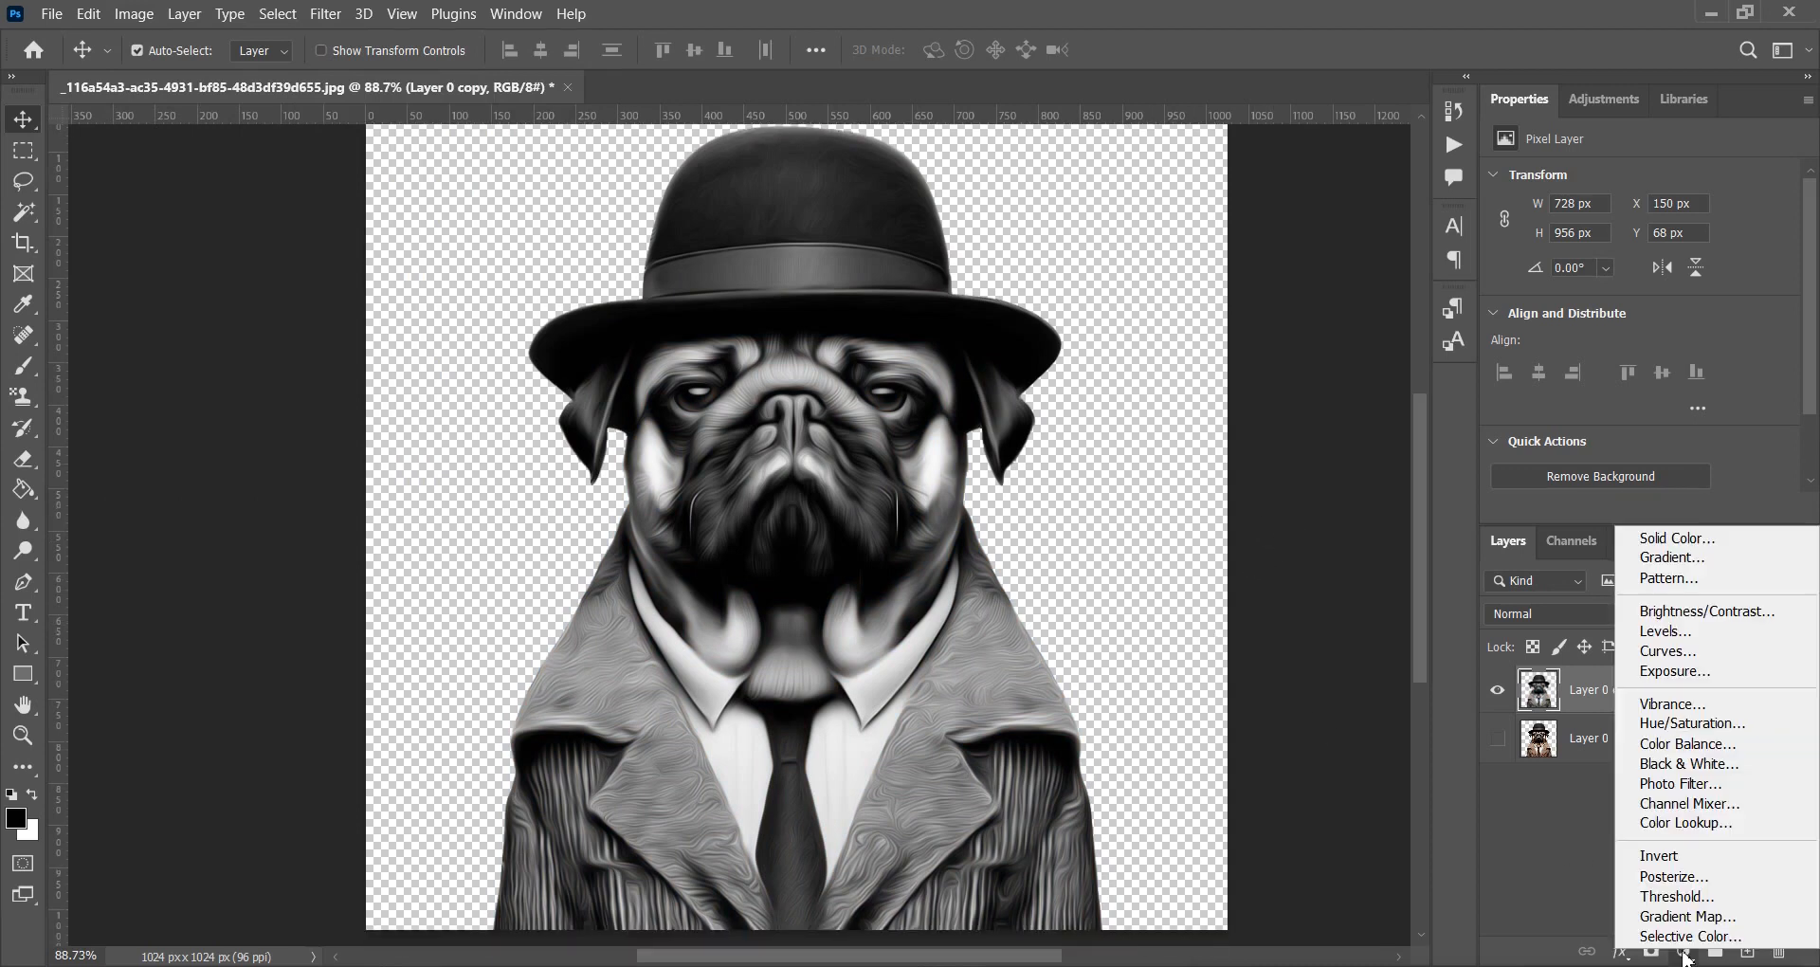
{"action": "left_click", "coordinate": [1689, 877]}
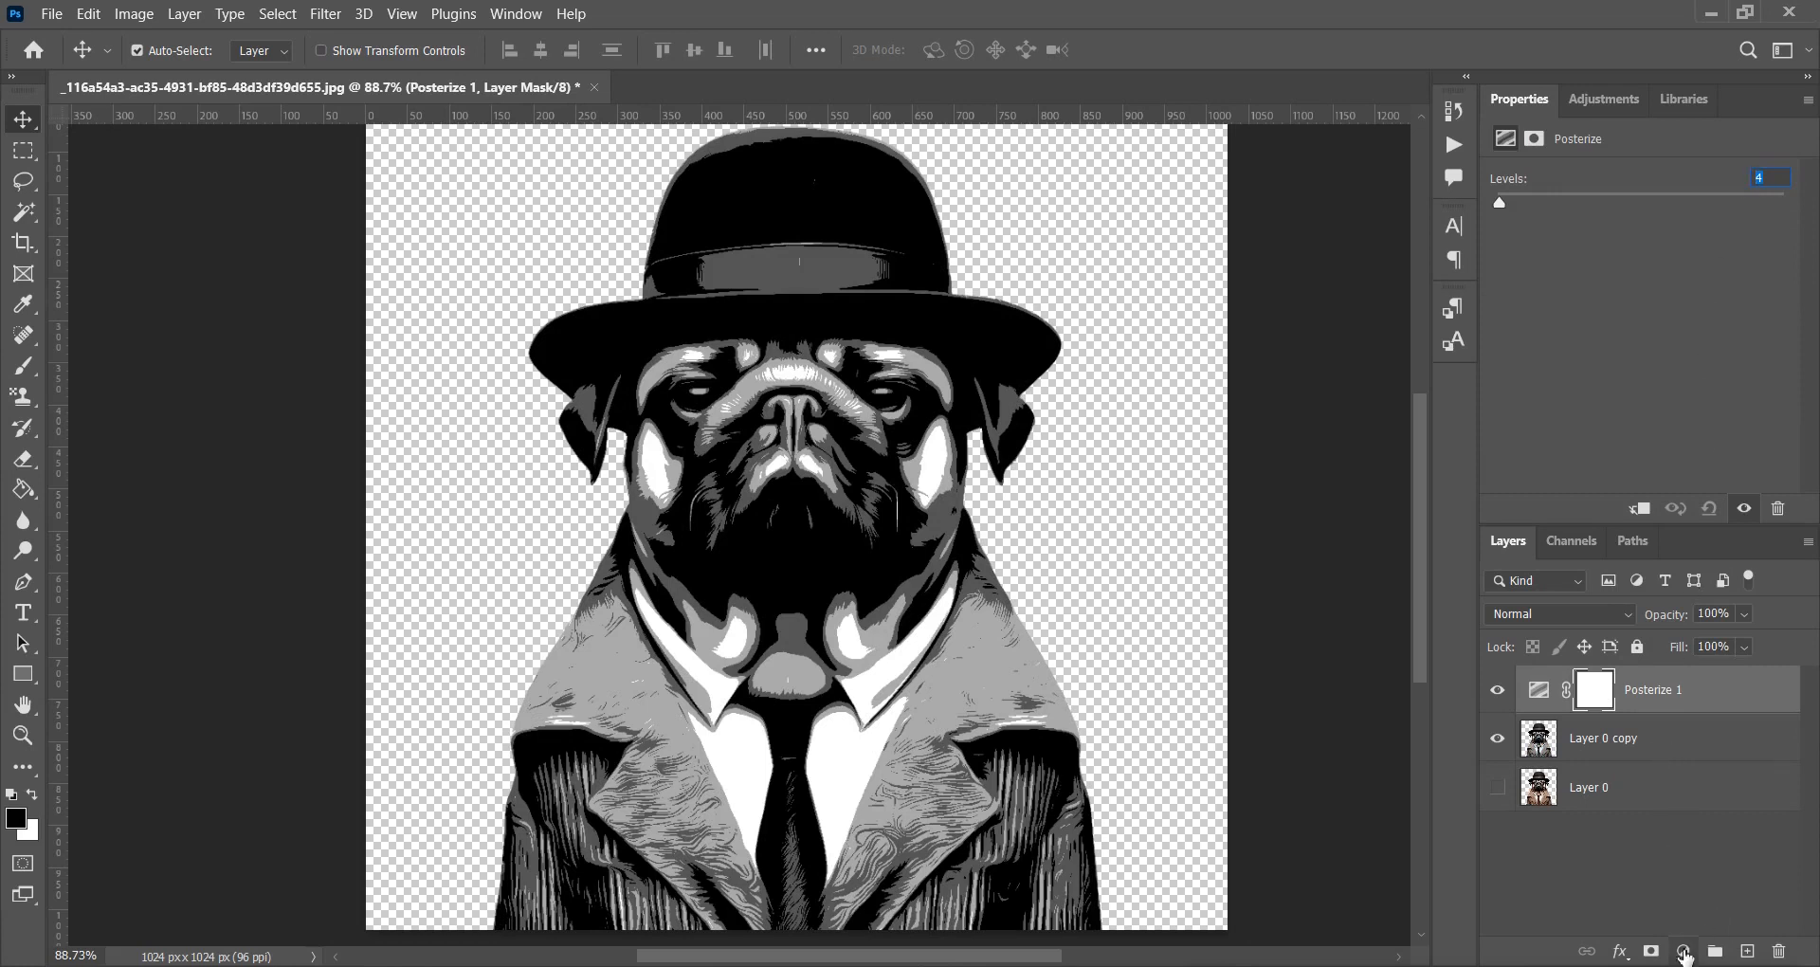
Add a Levels adjustment set to 0, 1.71 and 221 to brighten the pug.
{"action": "left_click", "coordinate": [1683, 952]}
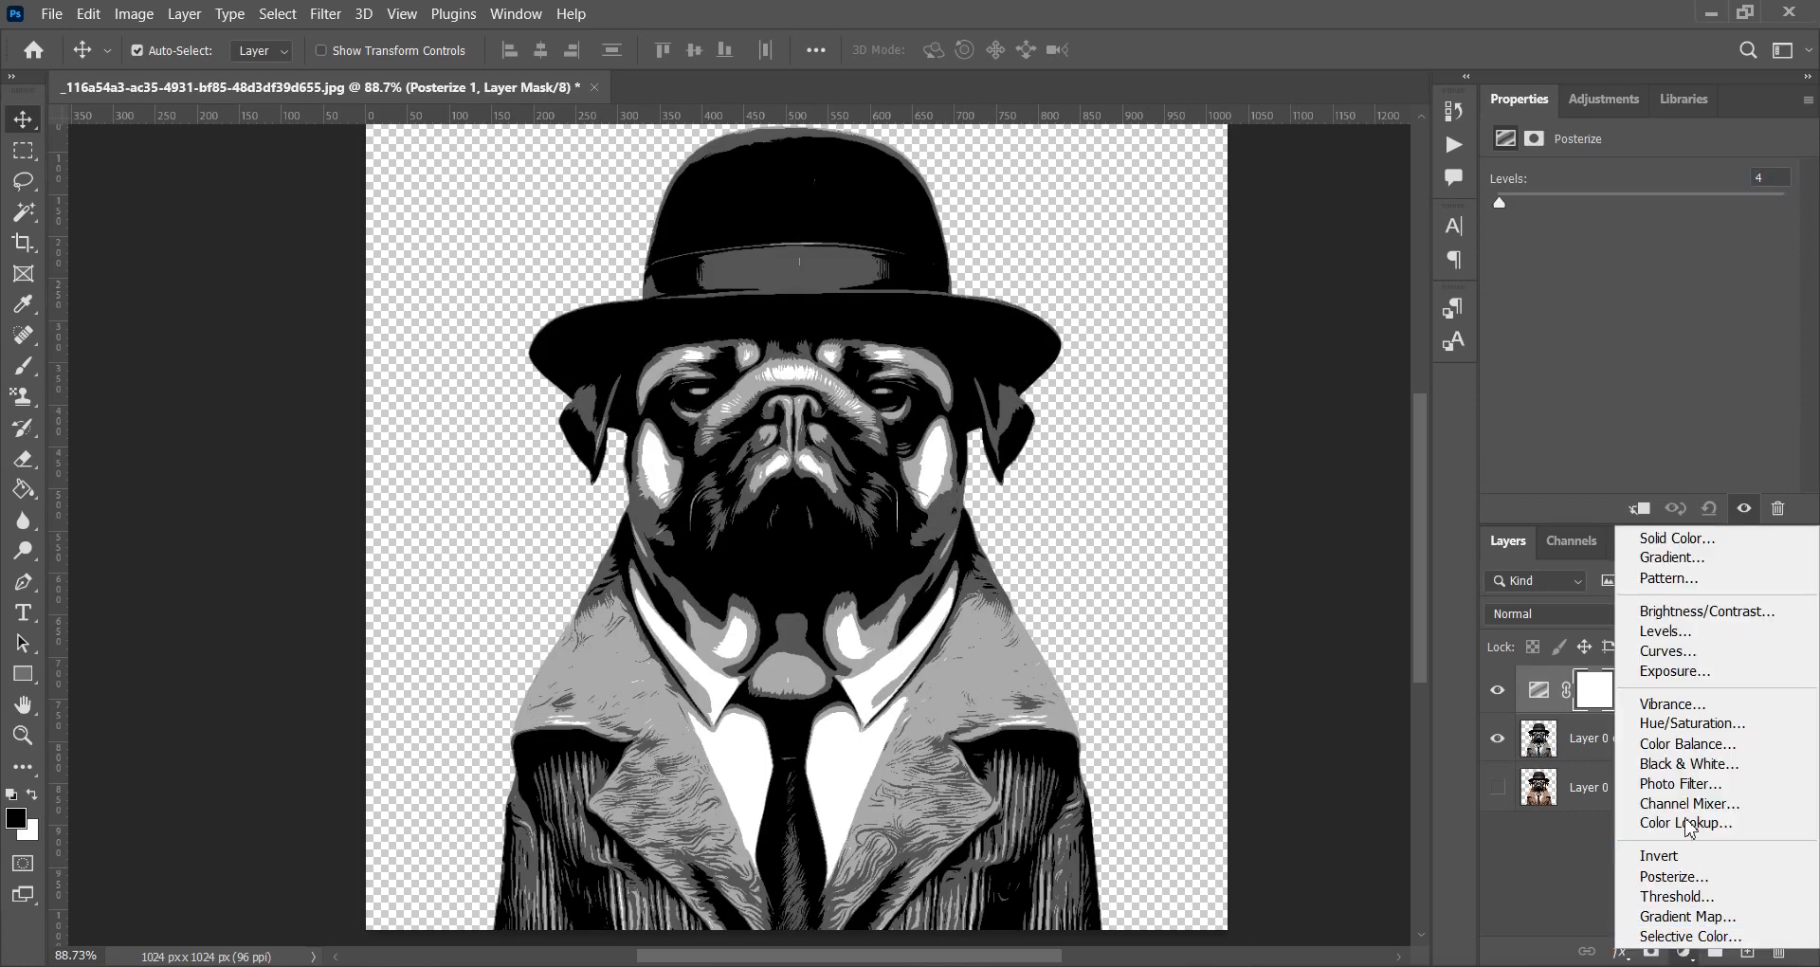
{"action": "left_click", "coordinate": [1676, 631]}
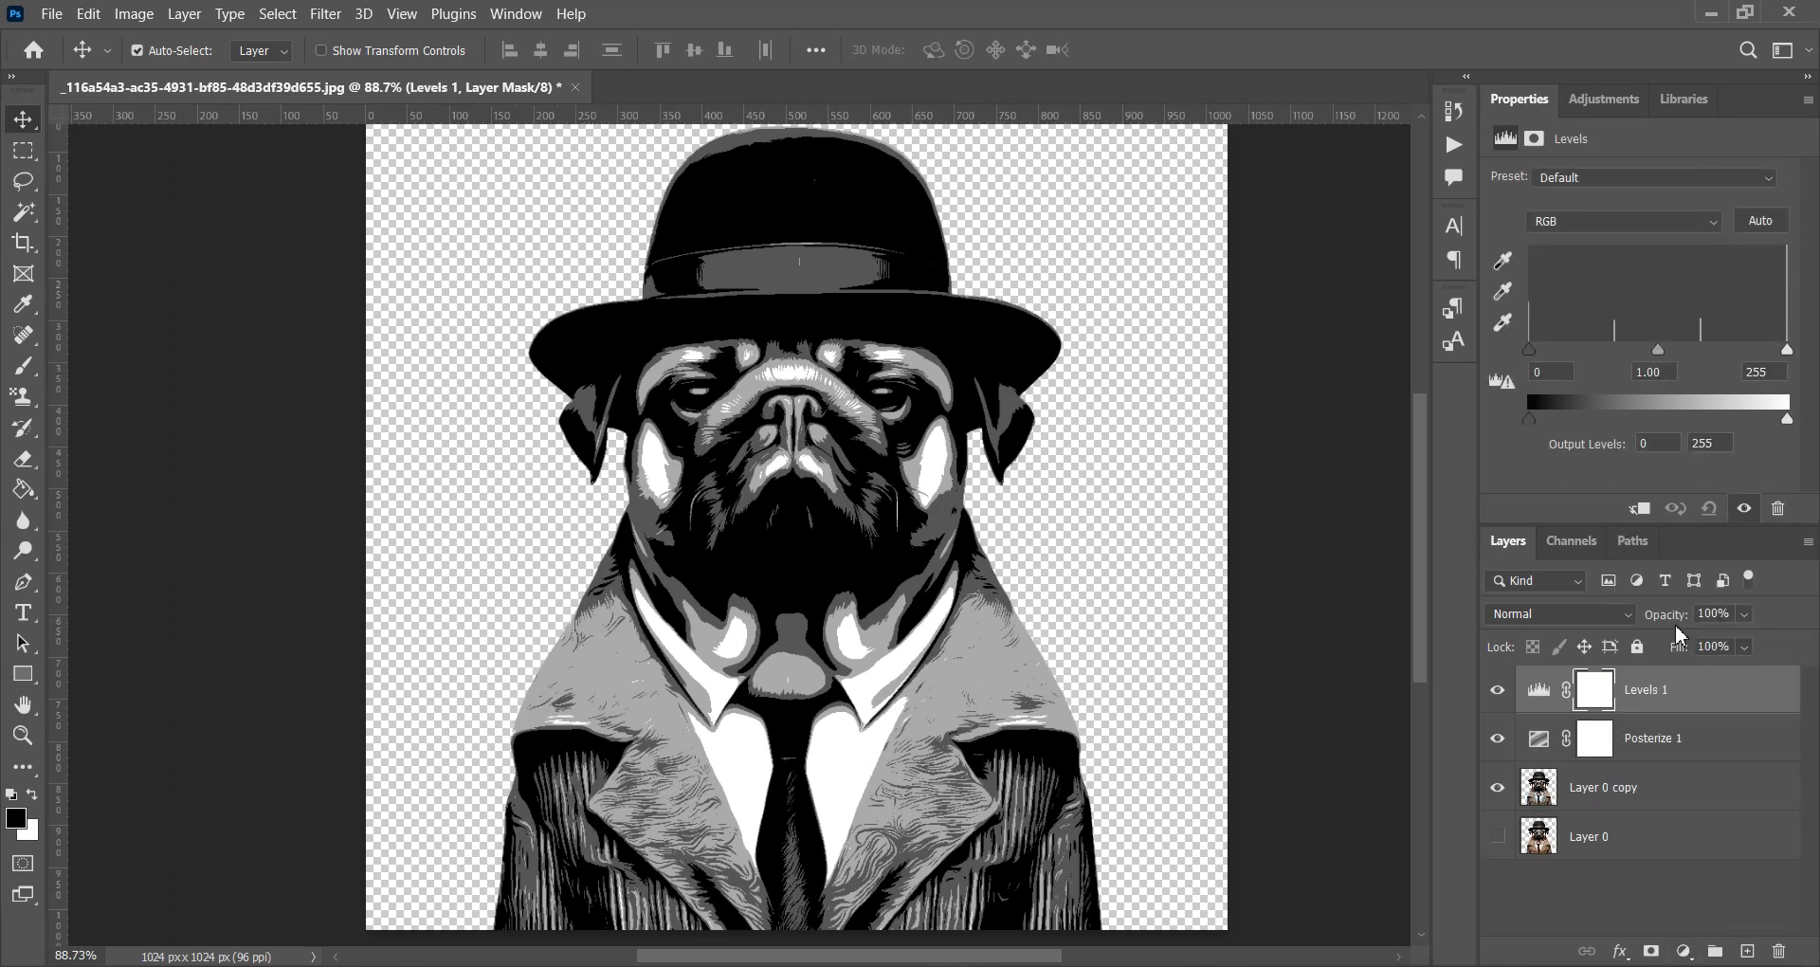
{"action": "mouse_move", "coordinate": [1530, 352]}
{"action": "left_mouse_down"}
{"action": "mouse_move", "coordinate": [1552, 352]}
{"action": "mouse_move", "coordinate": [1522, 346]}
{"action": "left_mouse_up"}
{"action": "mouse_move", "coordinate": [1786, 352]}
{"action": "left_mouse_down"}
{"action": "mouse_move", "coordinate": [1739, 349]}
{"action": "mouse_move", "coordinate": [1758, 351]}
{"action": "left_mouse_up"}
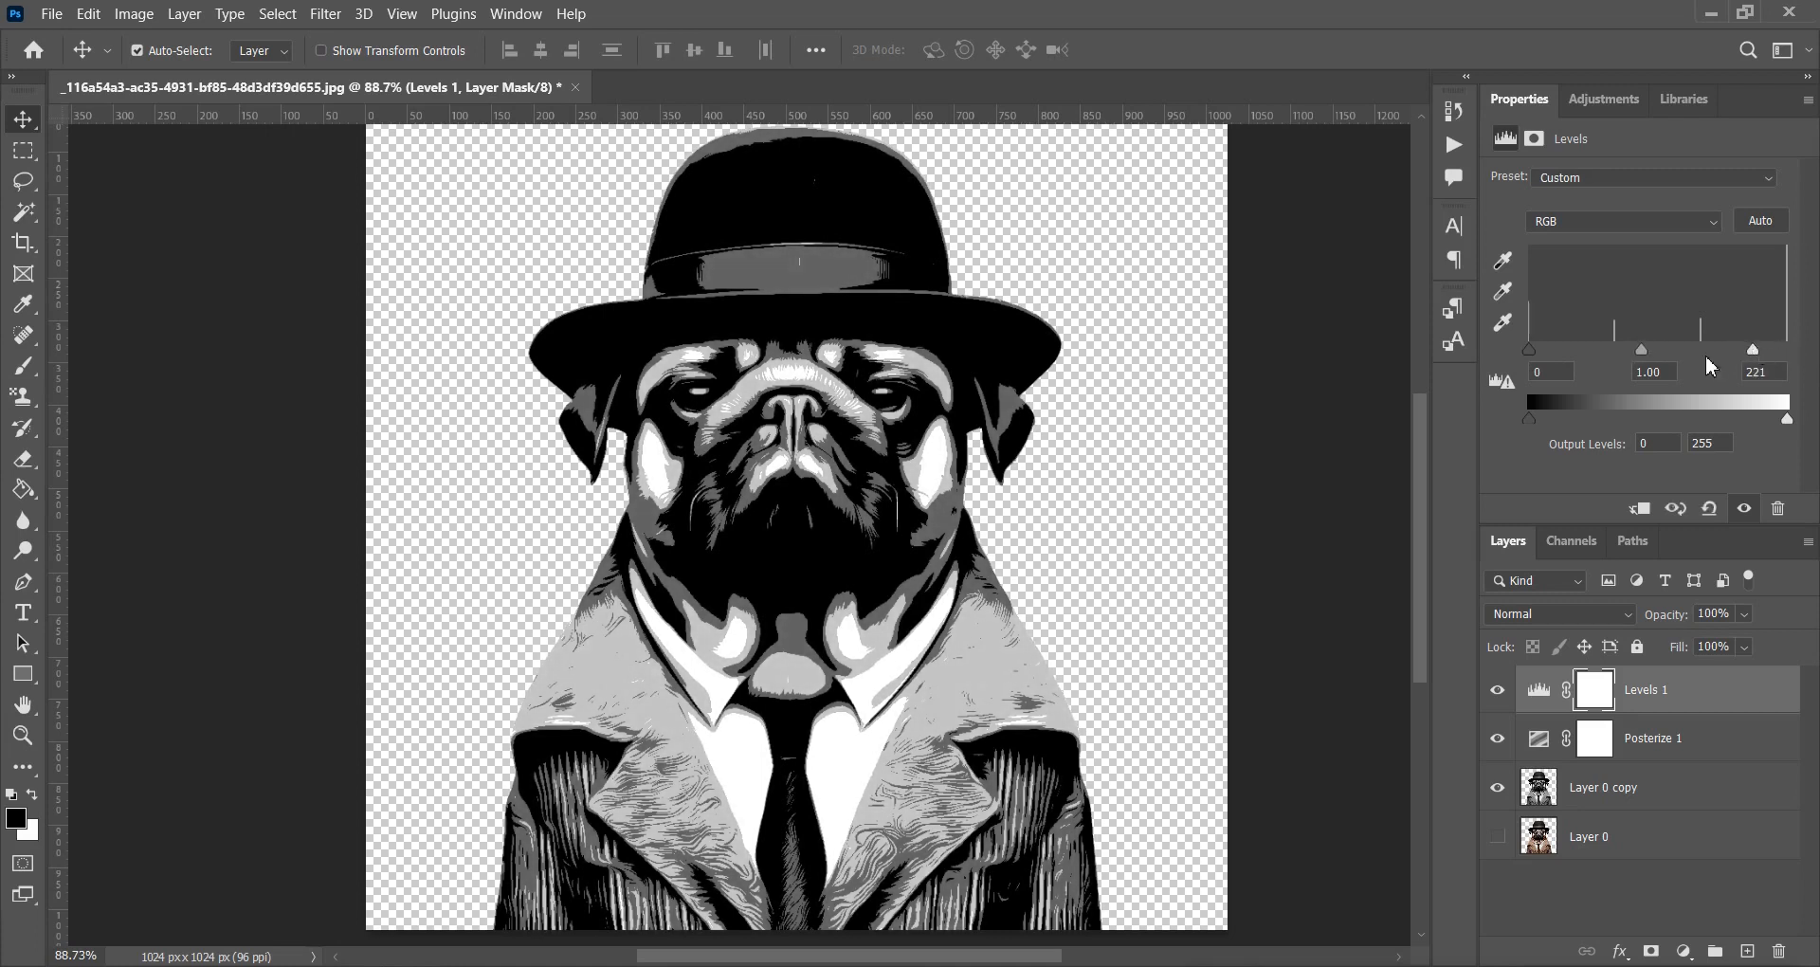
{"action": "left_click_drag", "start_coordinate": [1645, 357], "coordinate": [1604, 371]}
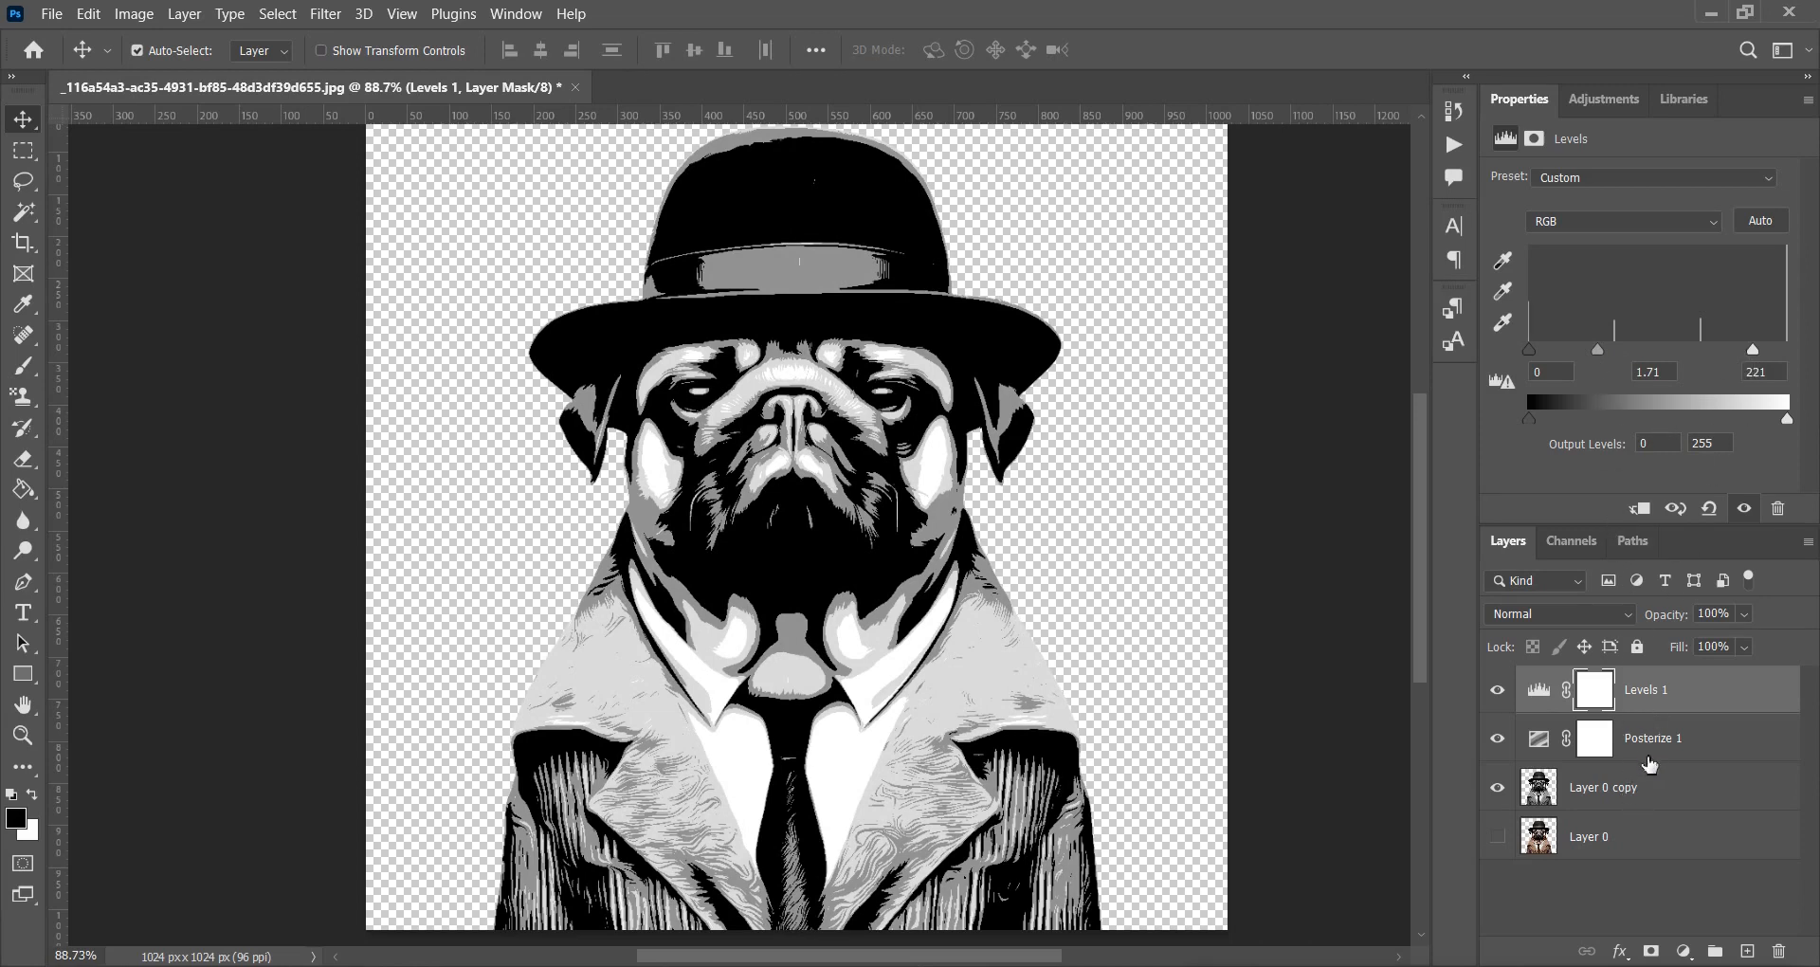
Merge the pug copy, Posterize and Levels layers into one layer.
{"action": "left_click", "coordinate": [1634, 798], "text": "shift"}
{"action": "right_click", "coordinate": [1634, 798]}
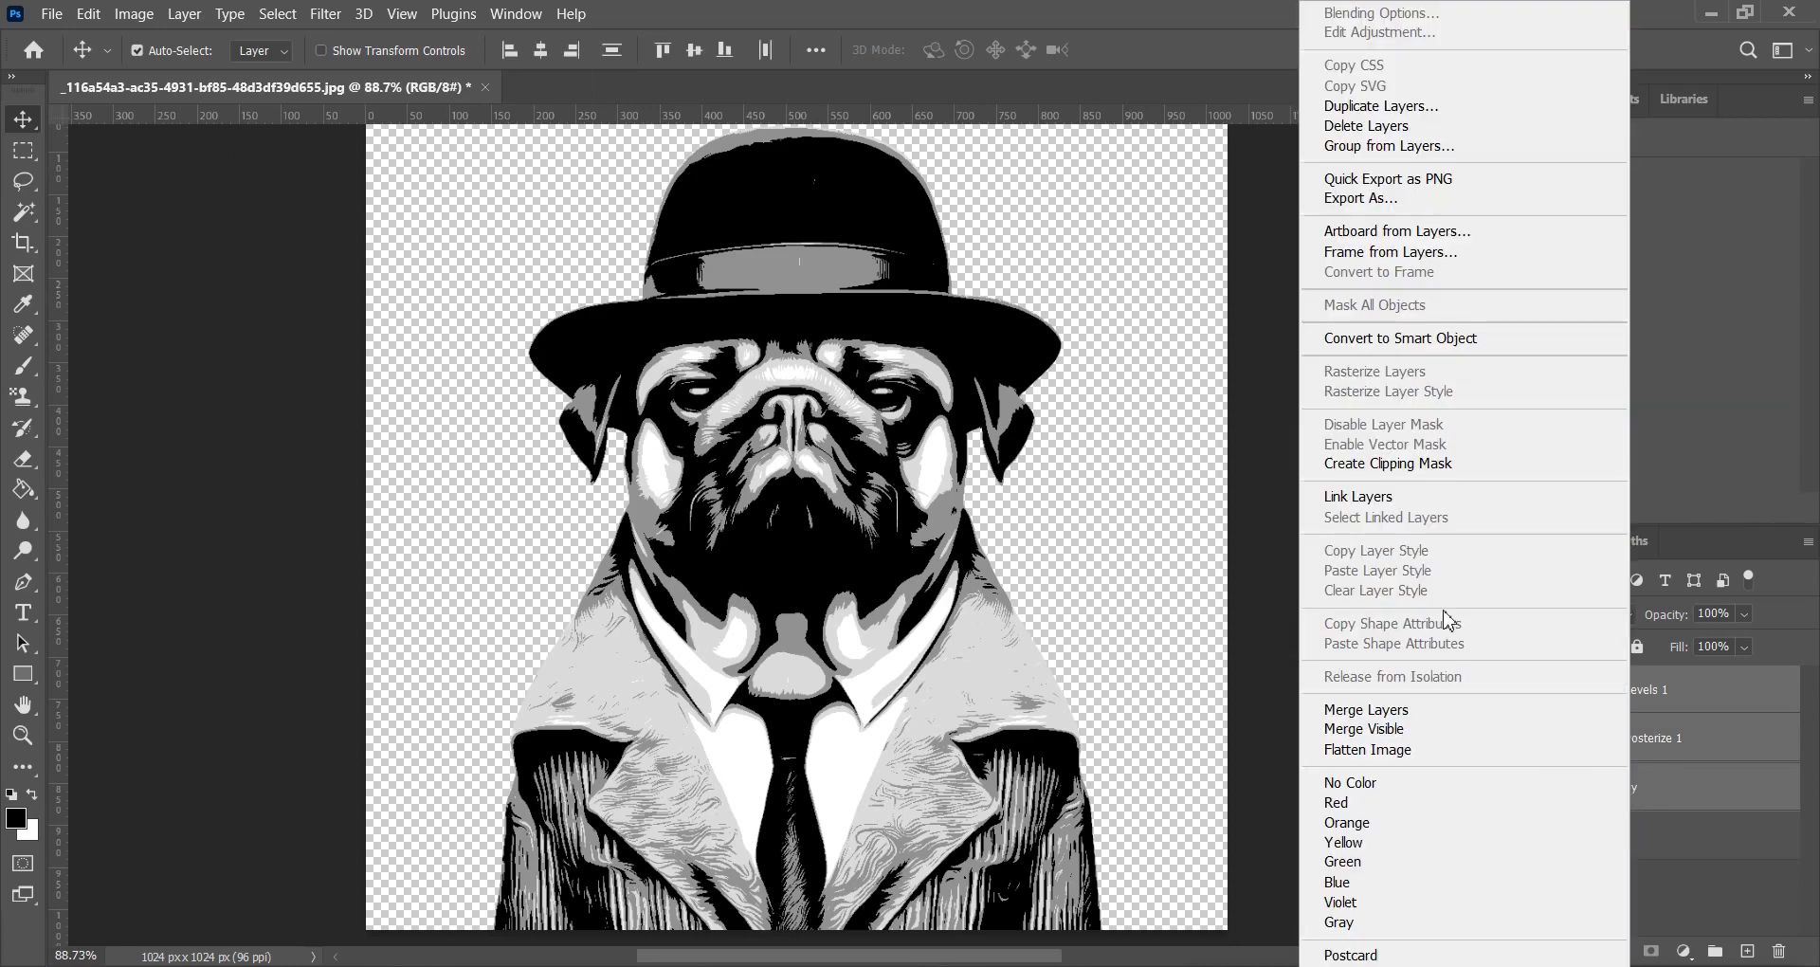
{"action": "left_click", "coordinate": [1371, 709]}
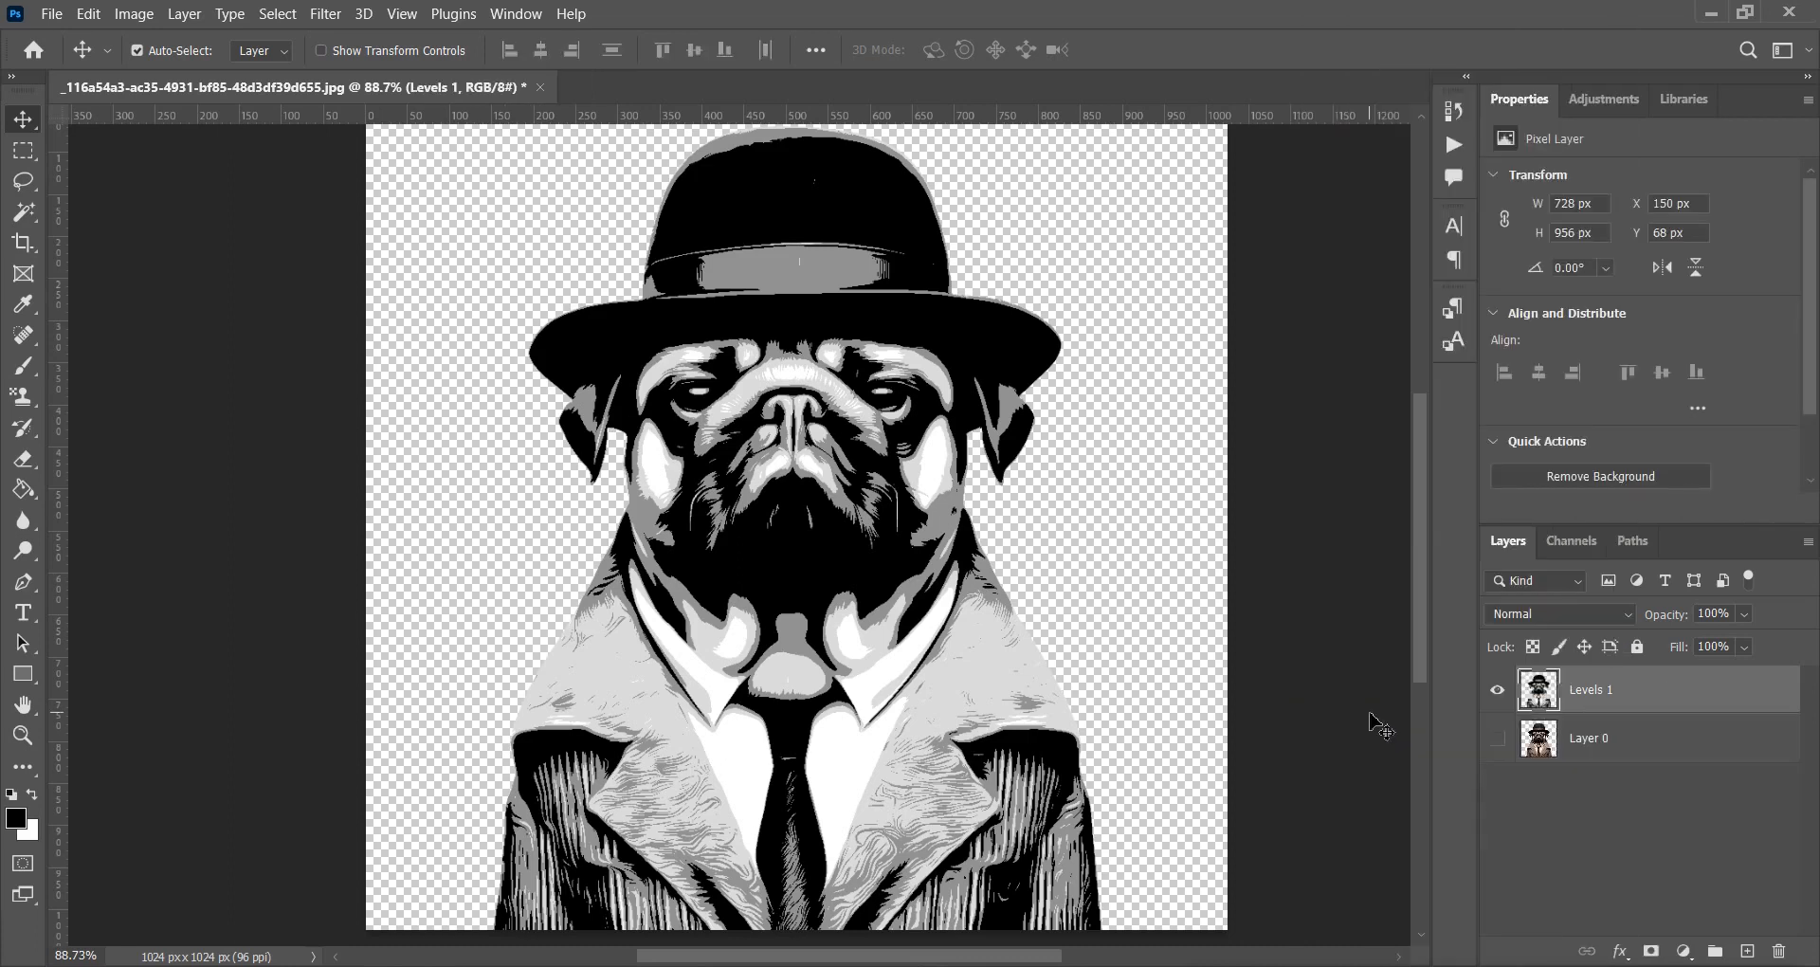
Apply a second Oil Paint pass with Stylization 7.8 and Bristle Detail 1.4.
{"action": "left_click", "coordinate": [323, 19]}
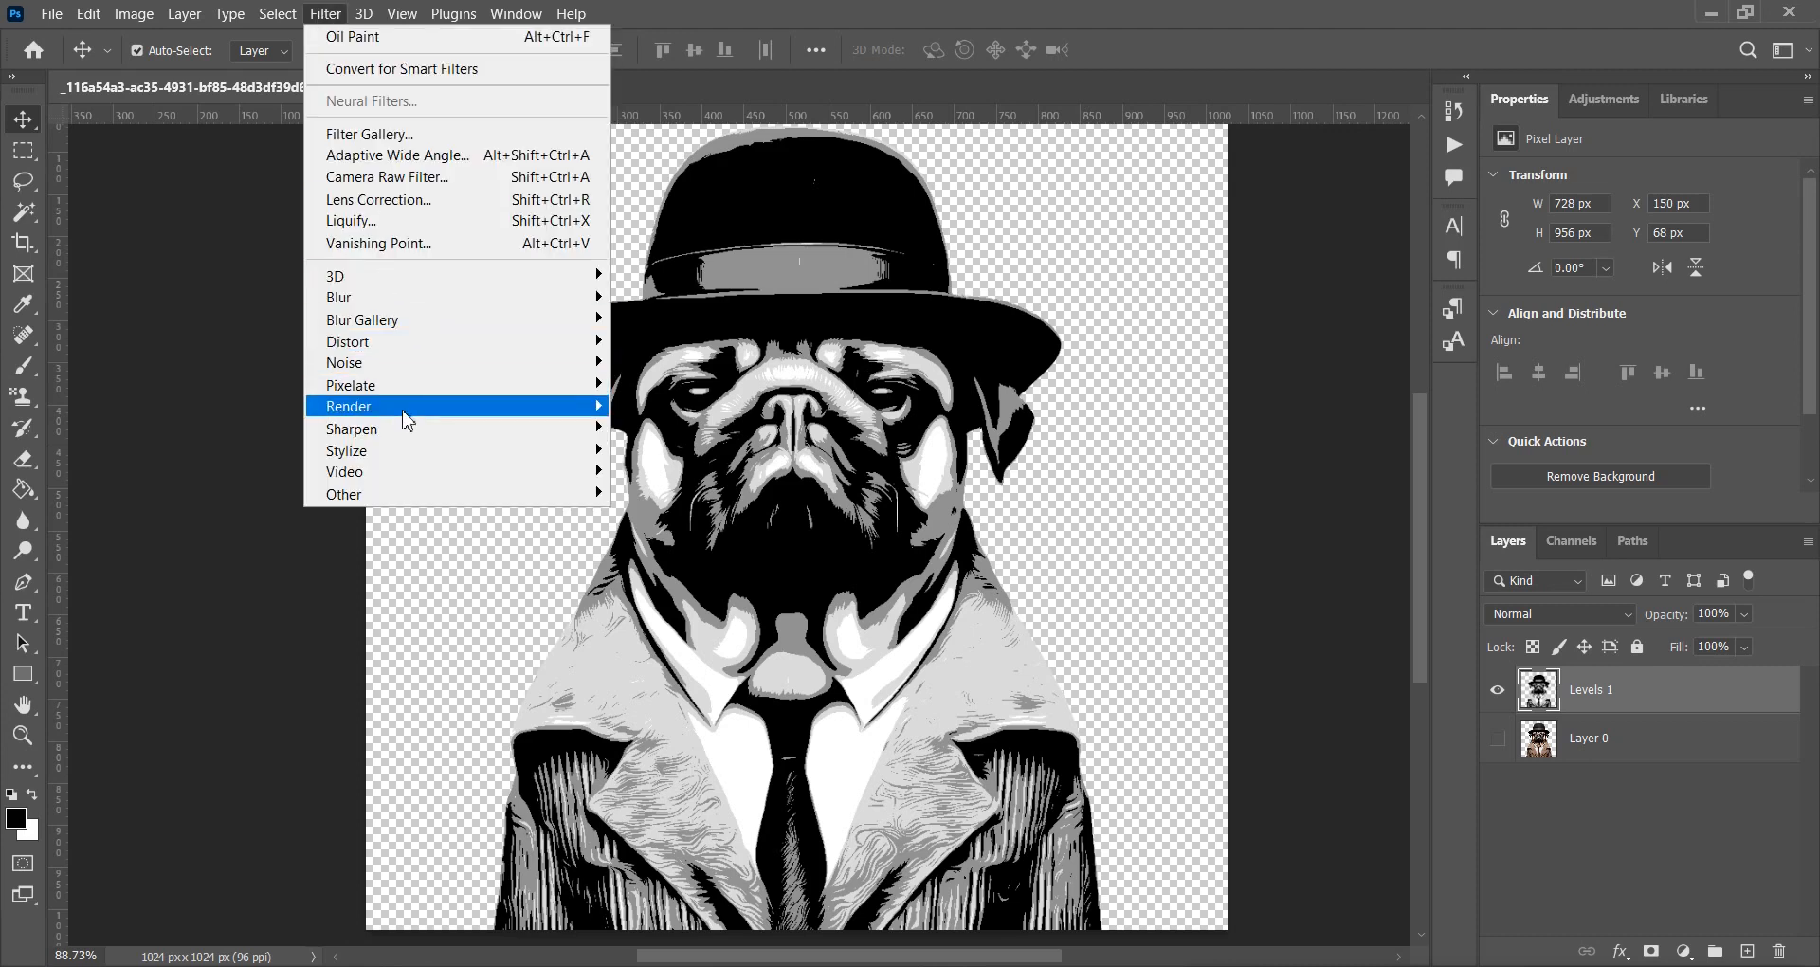
{"action": "mouse_move", "coordinate": [410, 459]}
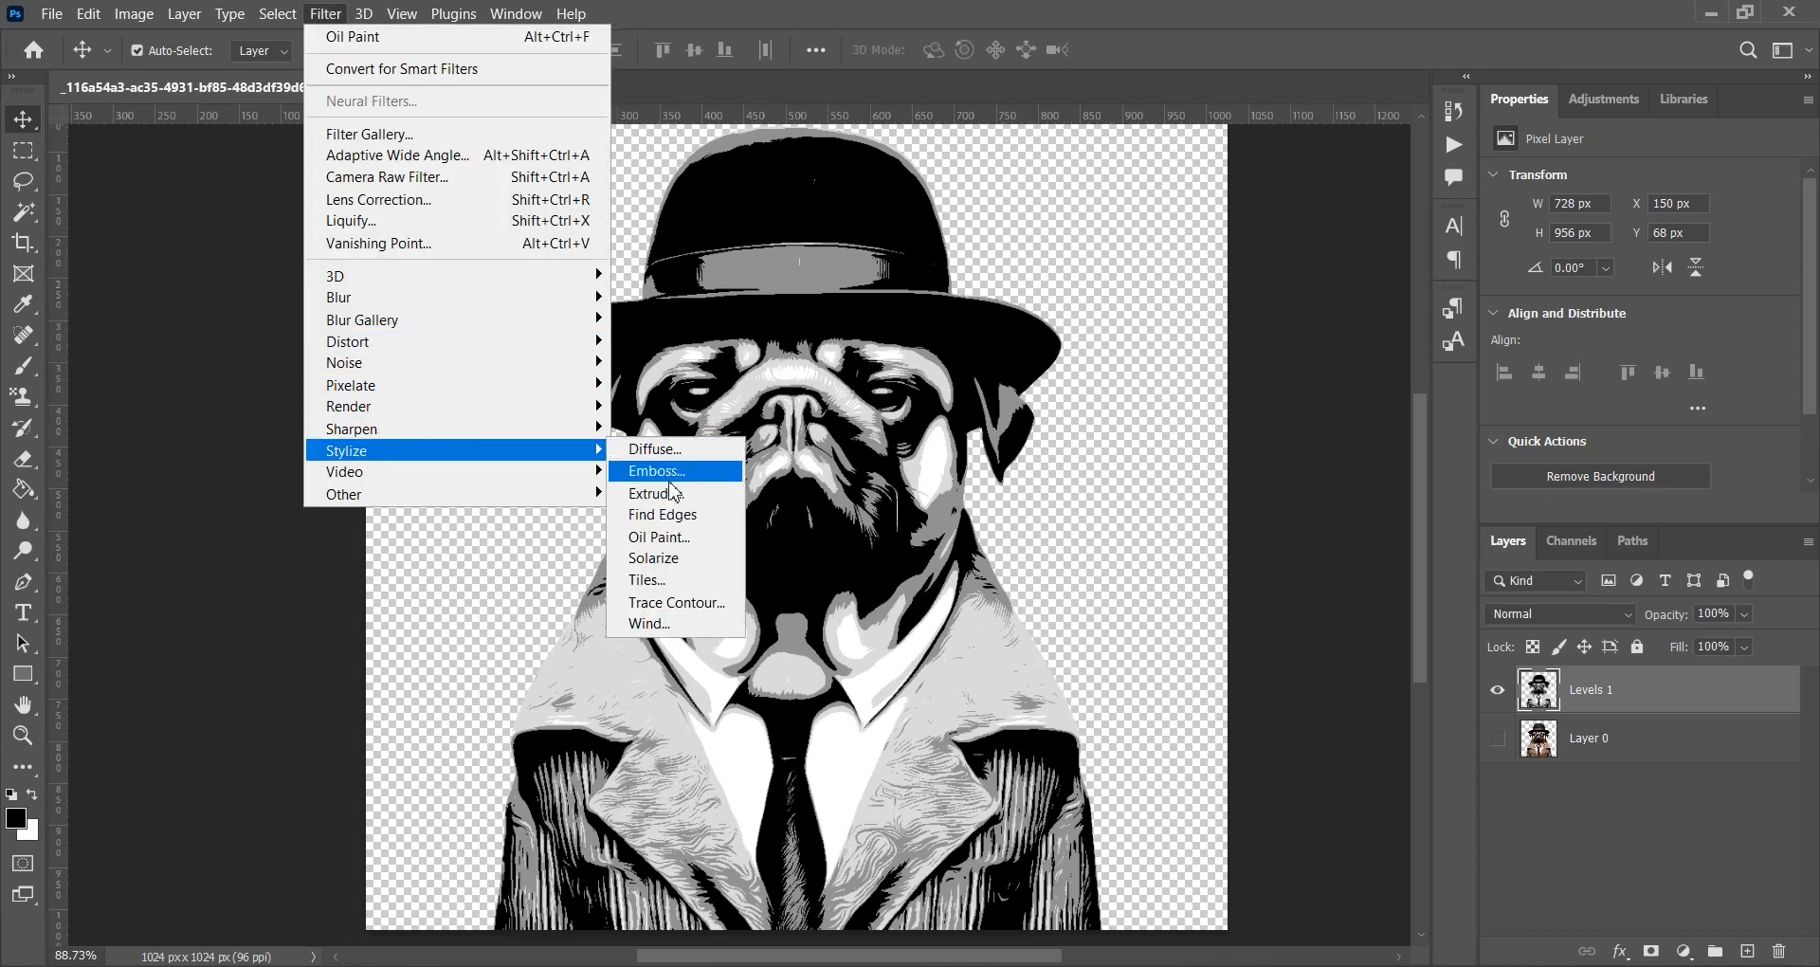
{"action": "left_click", "coordinate": [659, 536]}
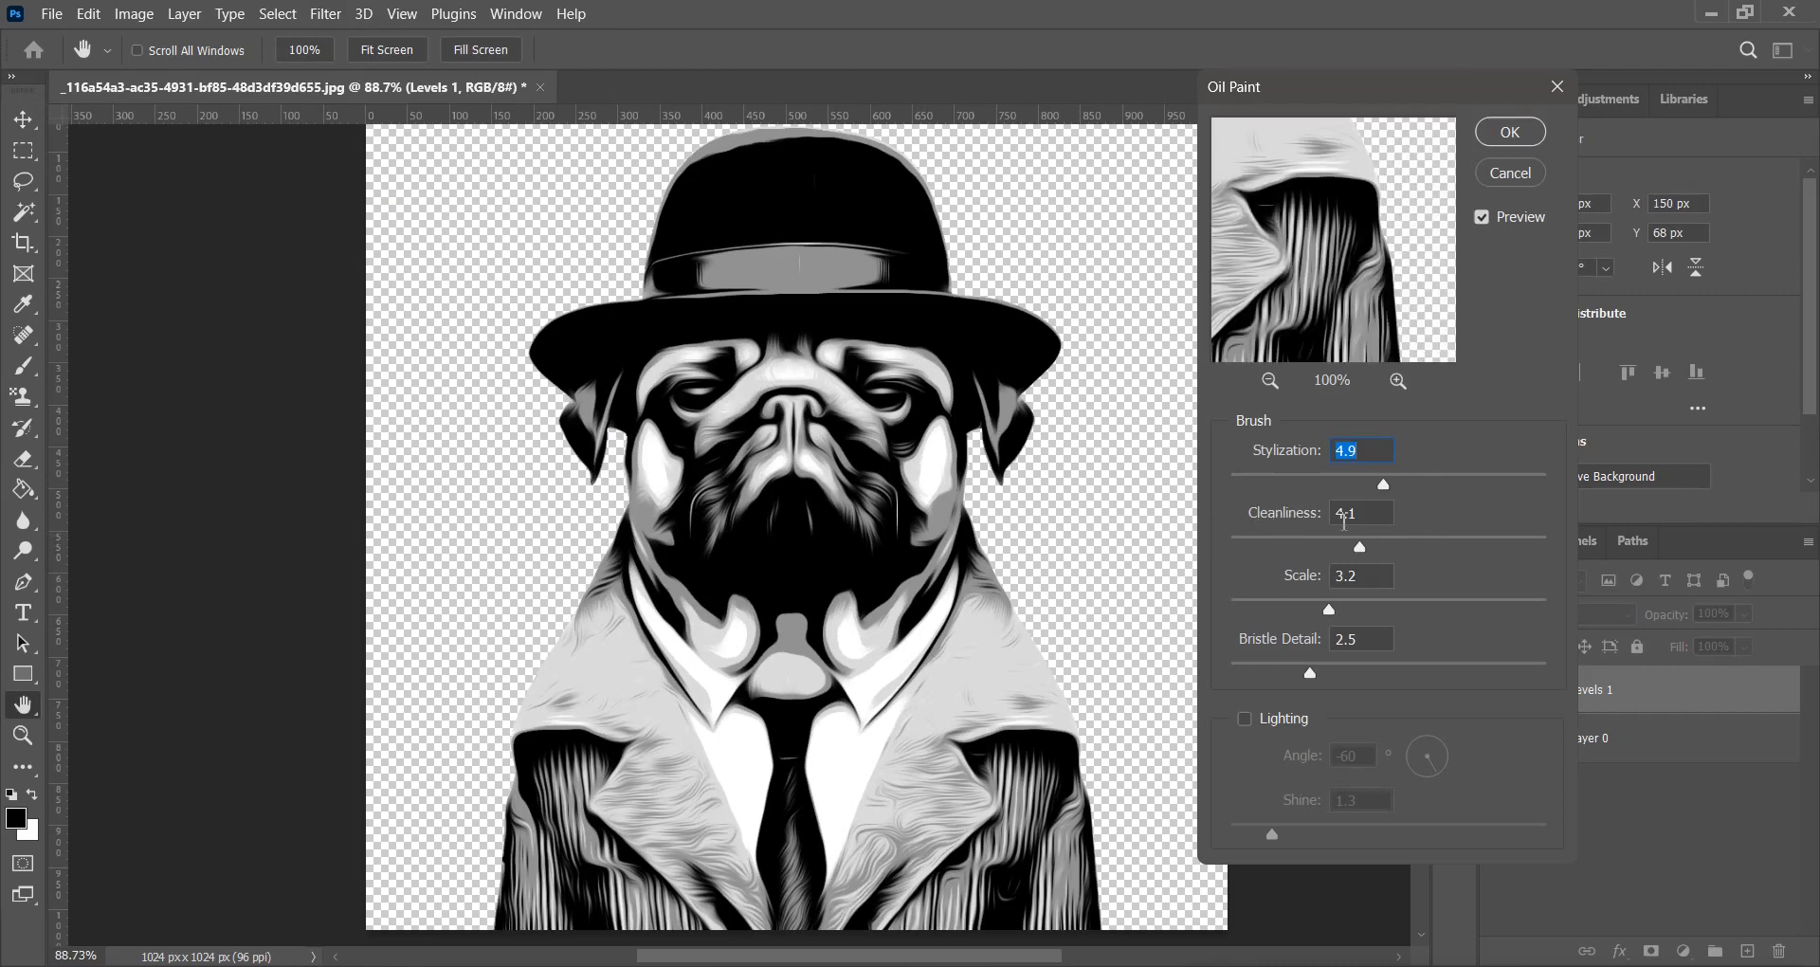
{"action": "left_click_drag", "start_coordinate": [1437, 478], "coordinate": [1476, 481]}
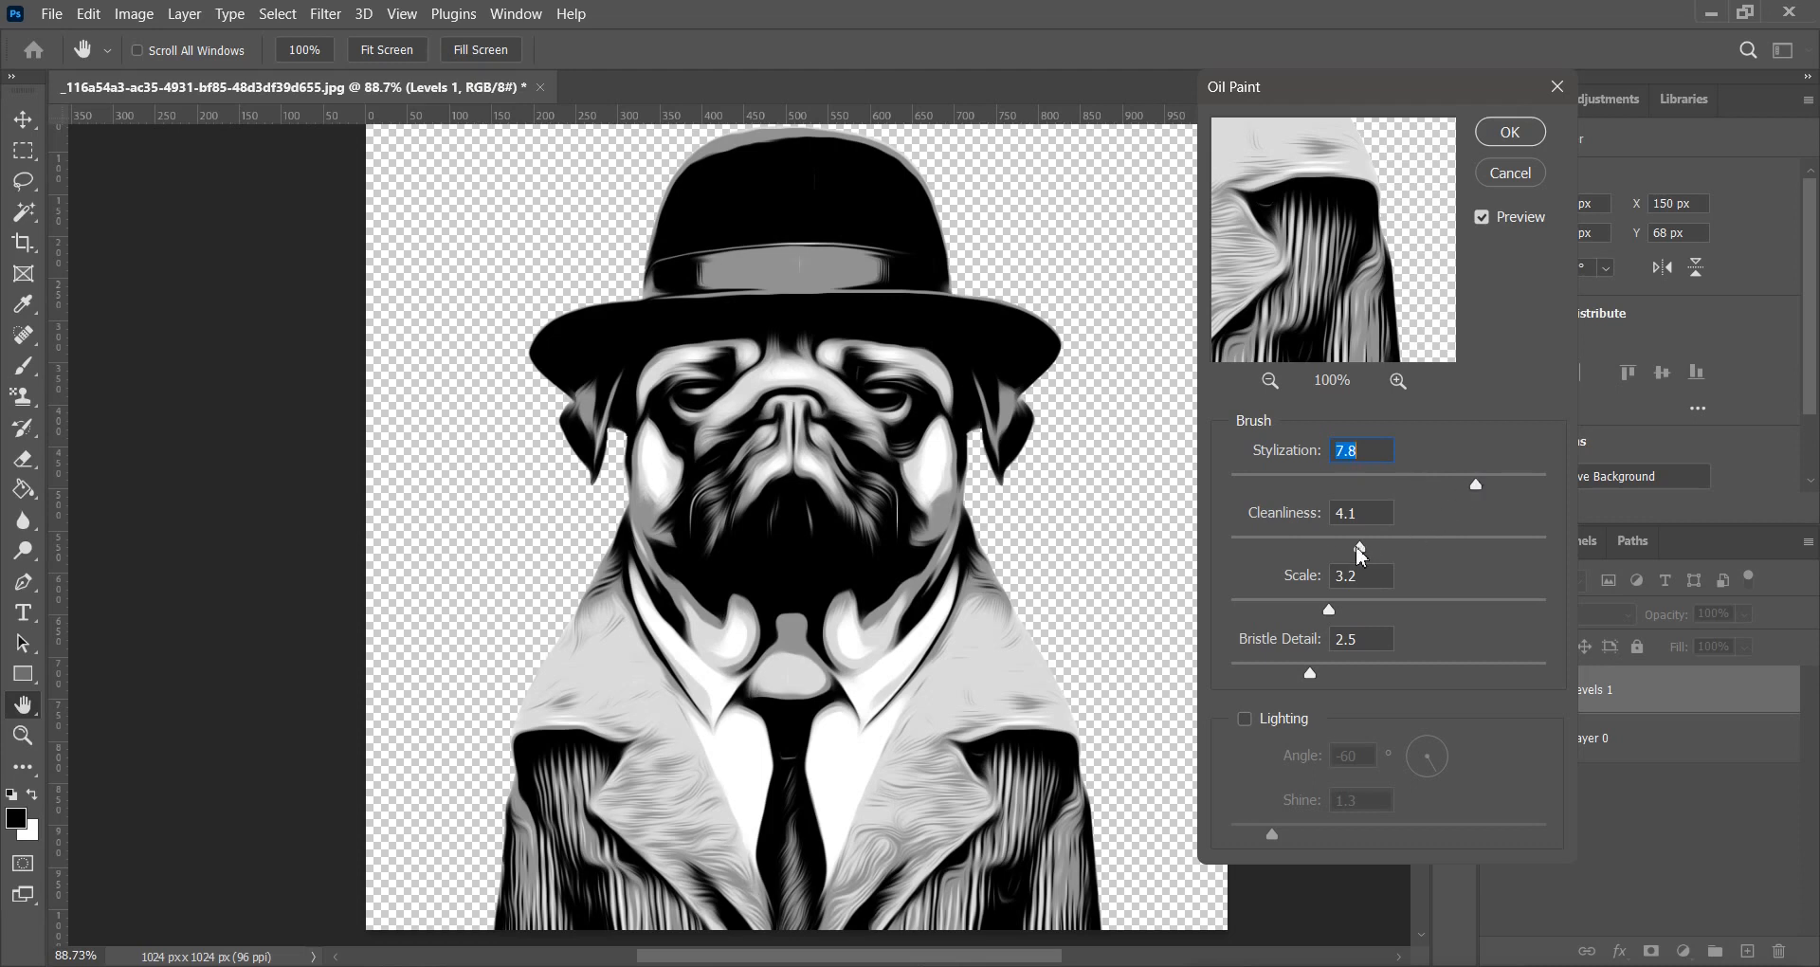
{"action": "left_click_drag", "start_coordinate": [1307, 540], "coordinate": [1270, 539]}
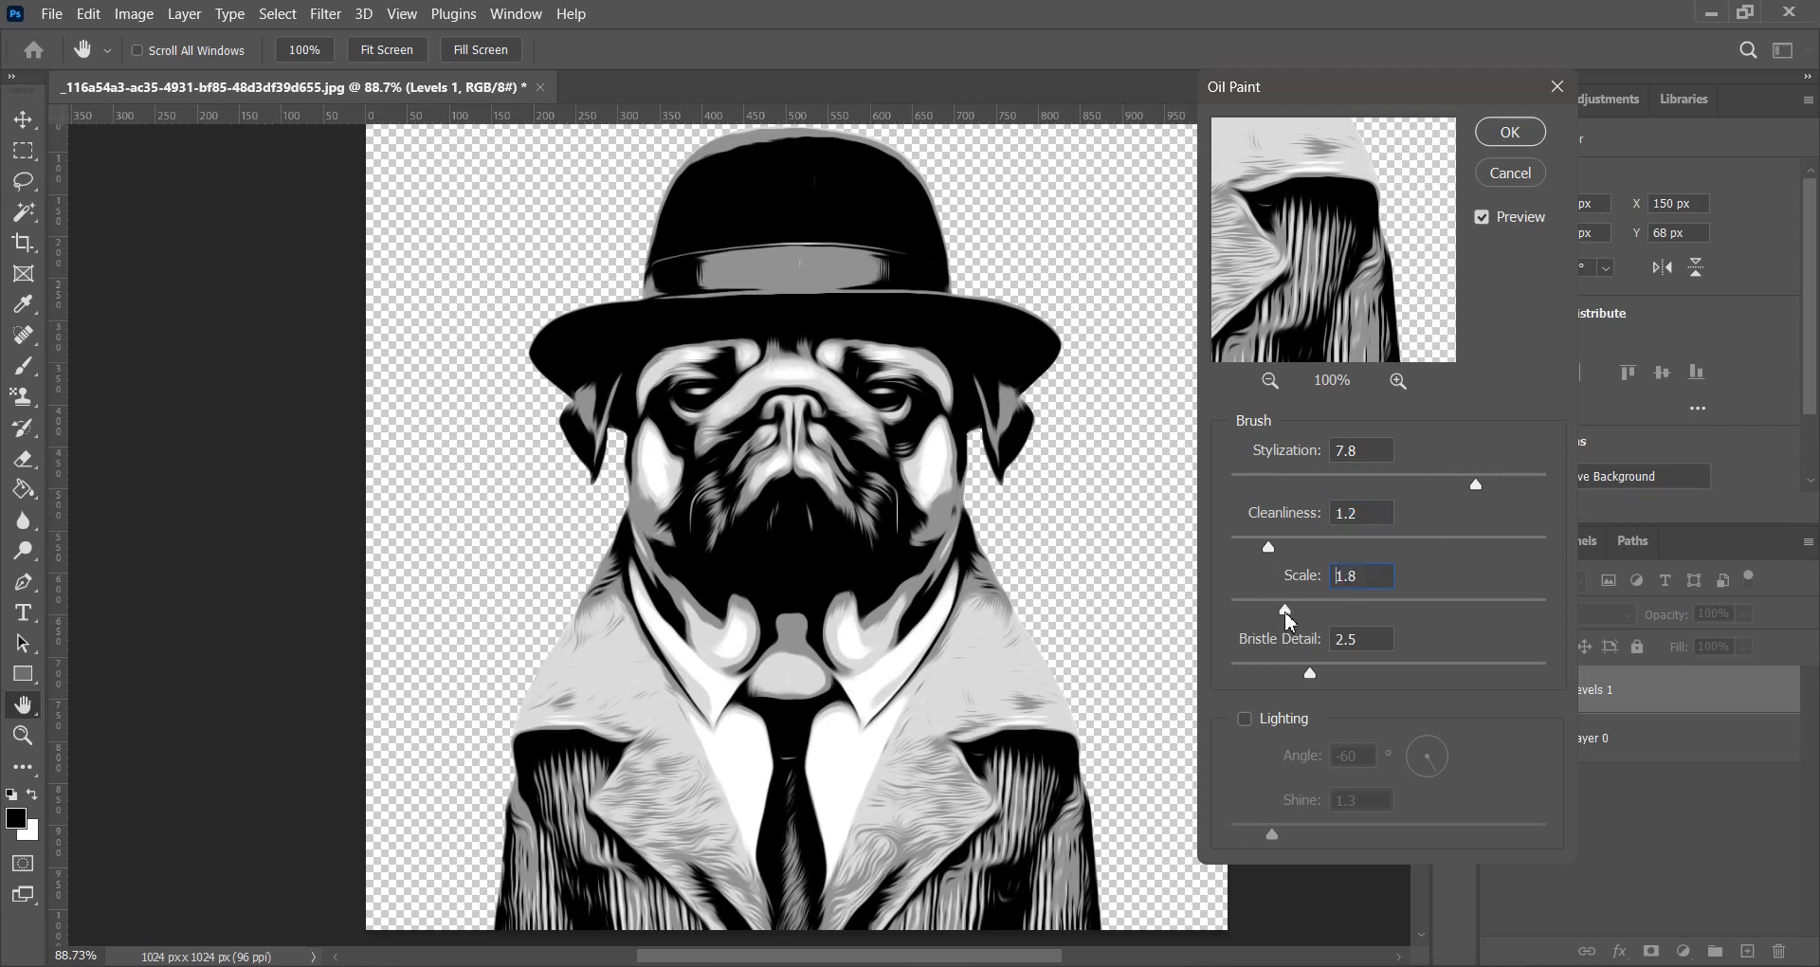
{"action": "left_click_drag", "start_coordinate": [1311, 673], "coordinate": [1369, 671]}
{"action": "left_click", "coordinate": [1529, 135]}
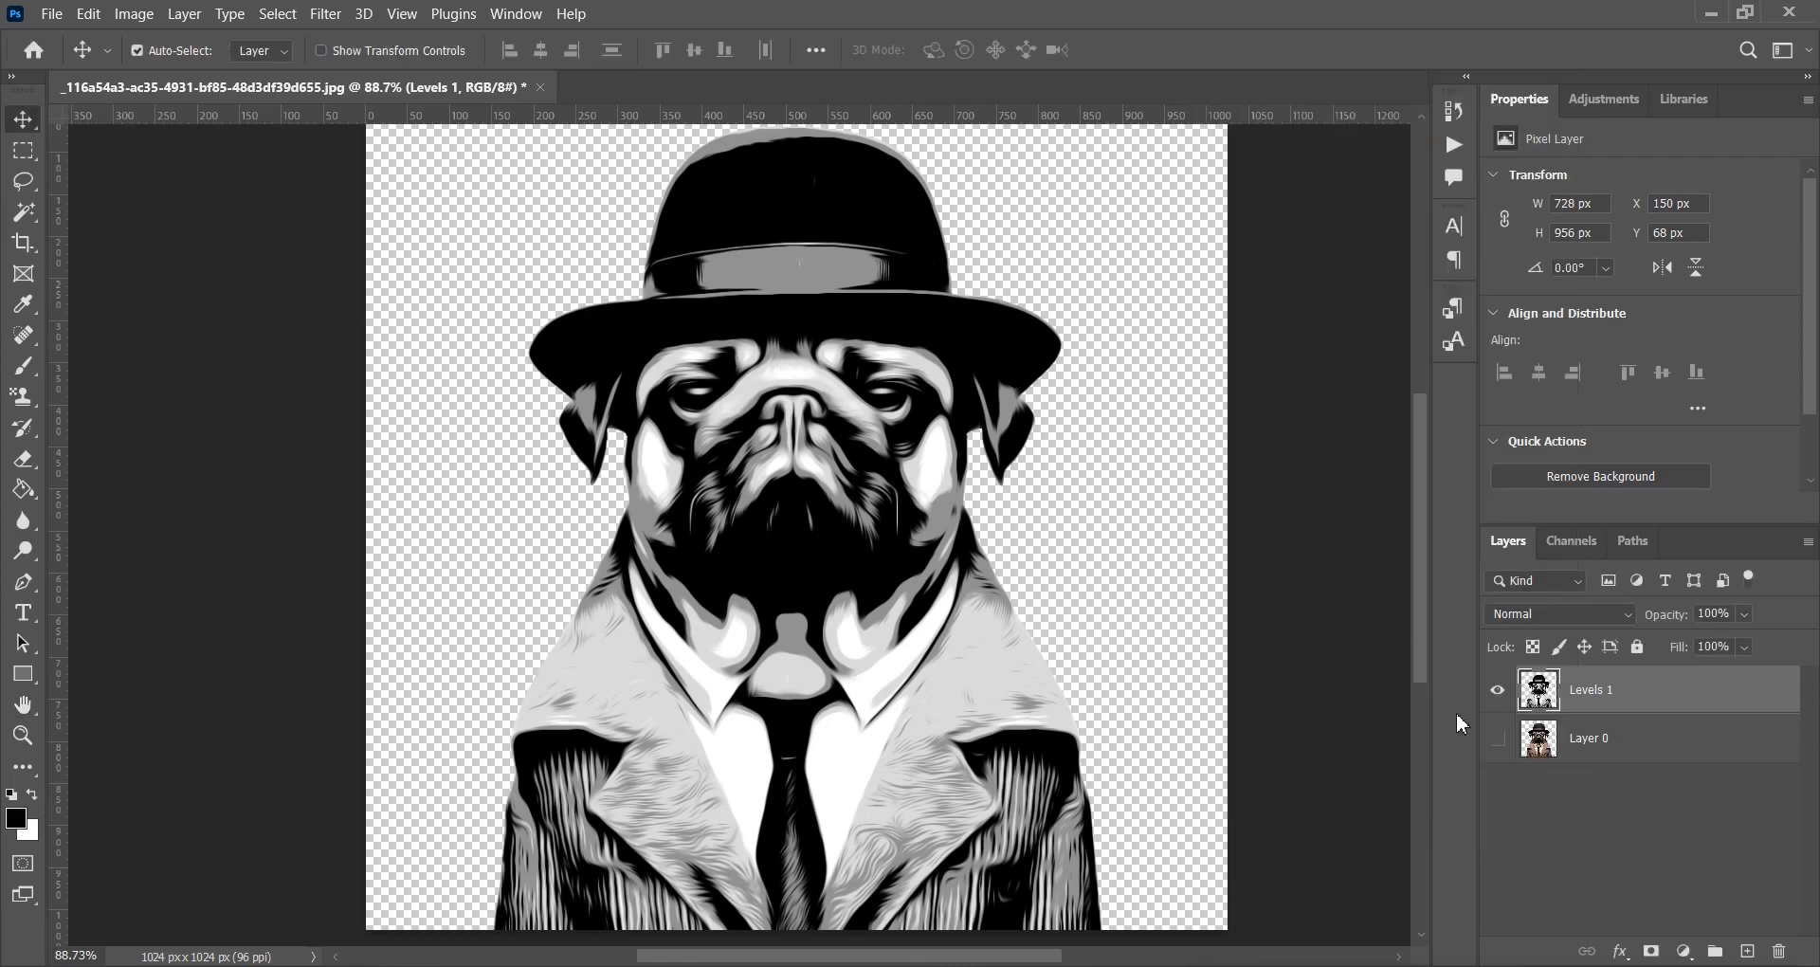
{"action": "left_click", "coordinate": [1564, 739]}
{"action": "left_click", "coordinate": [1640, 701]}
Image-trace the placed pug in Illustrator using Color mode.
{"action": "left_click", "coordinate": [669, 966]}
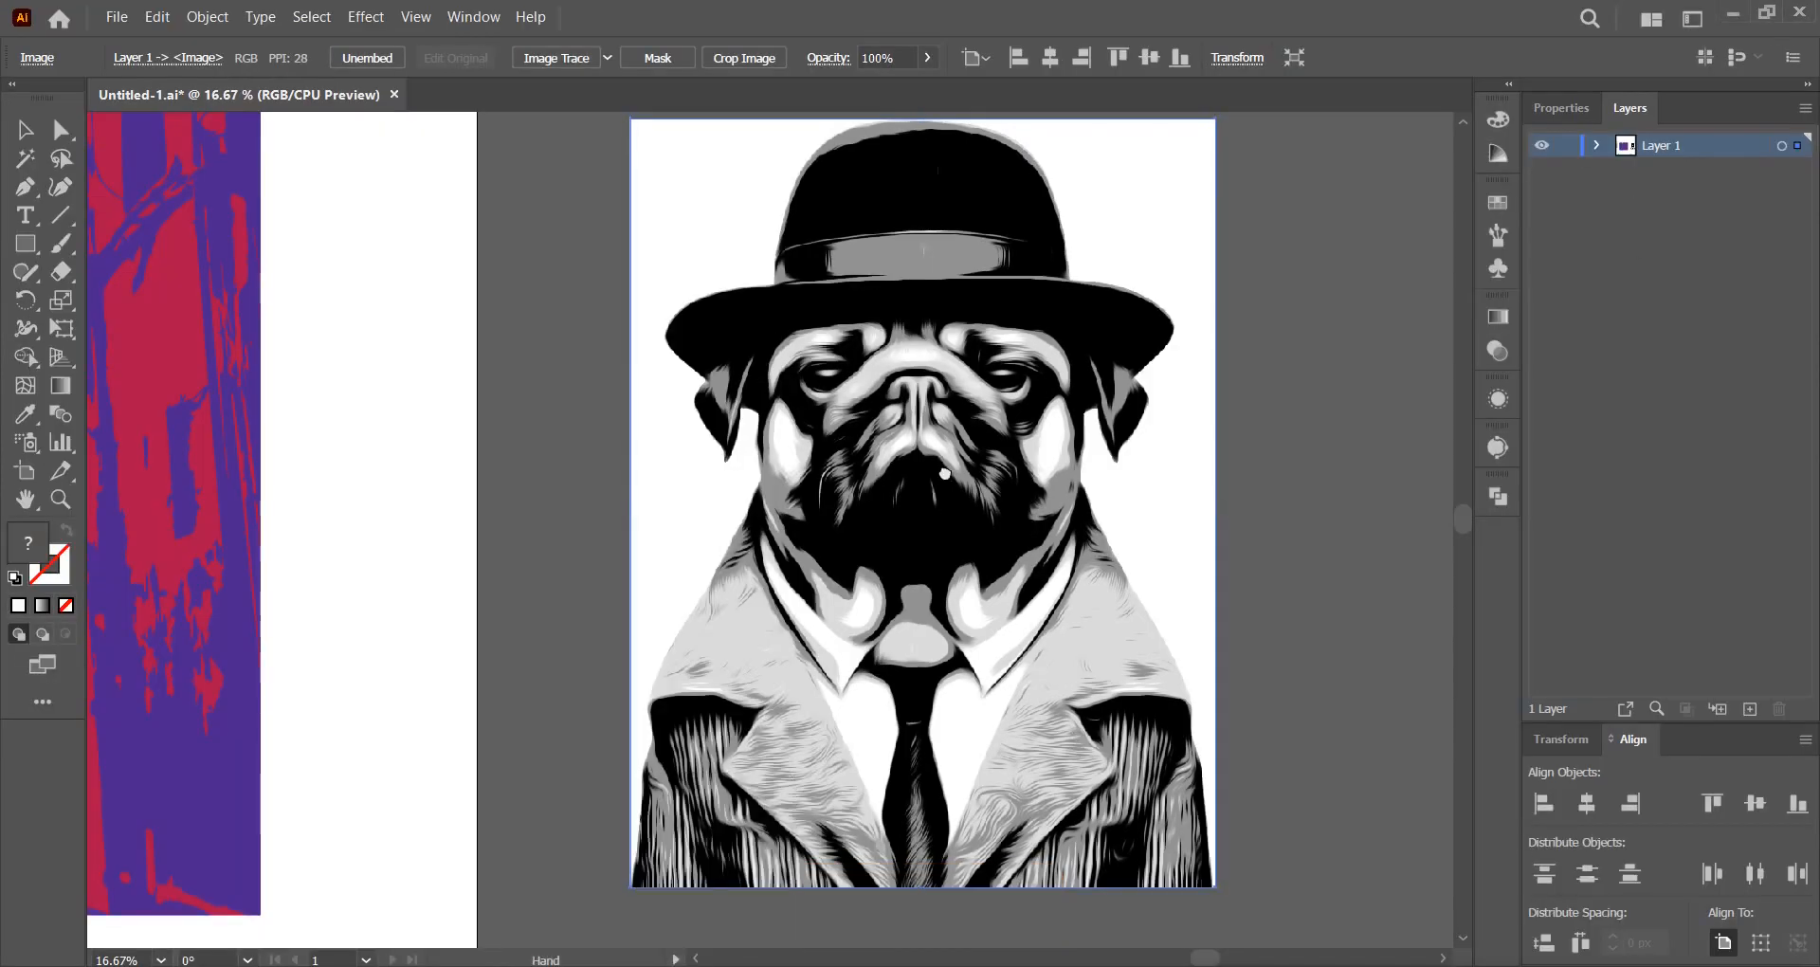
{"action": "left_click_drag", "start_coordinate": [945, 474], "coordinate": [1040, 464]}
{"action": "left_click", "coordinate": [575, 64]}
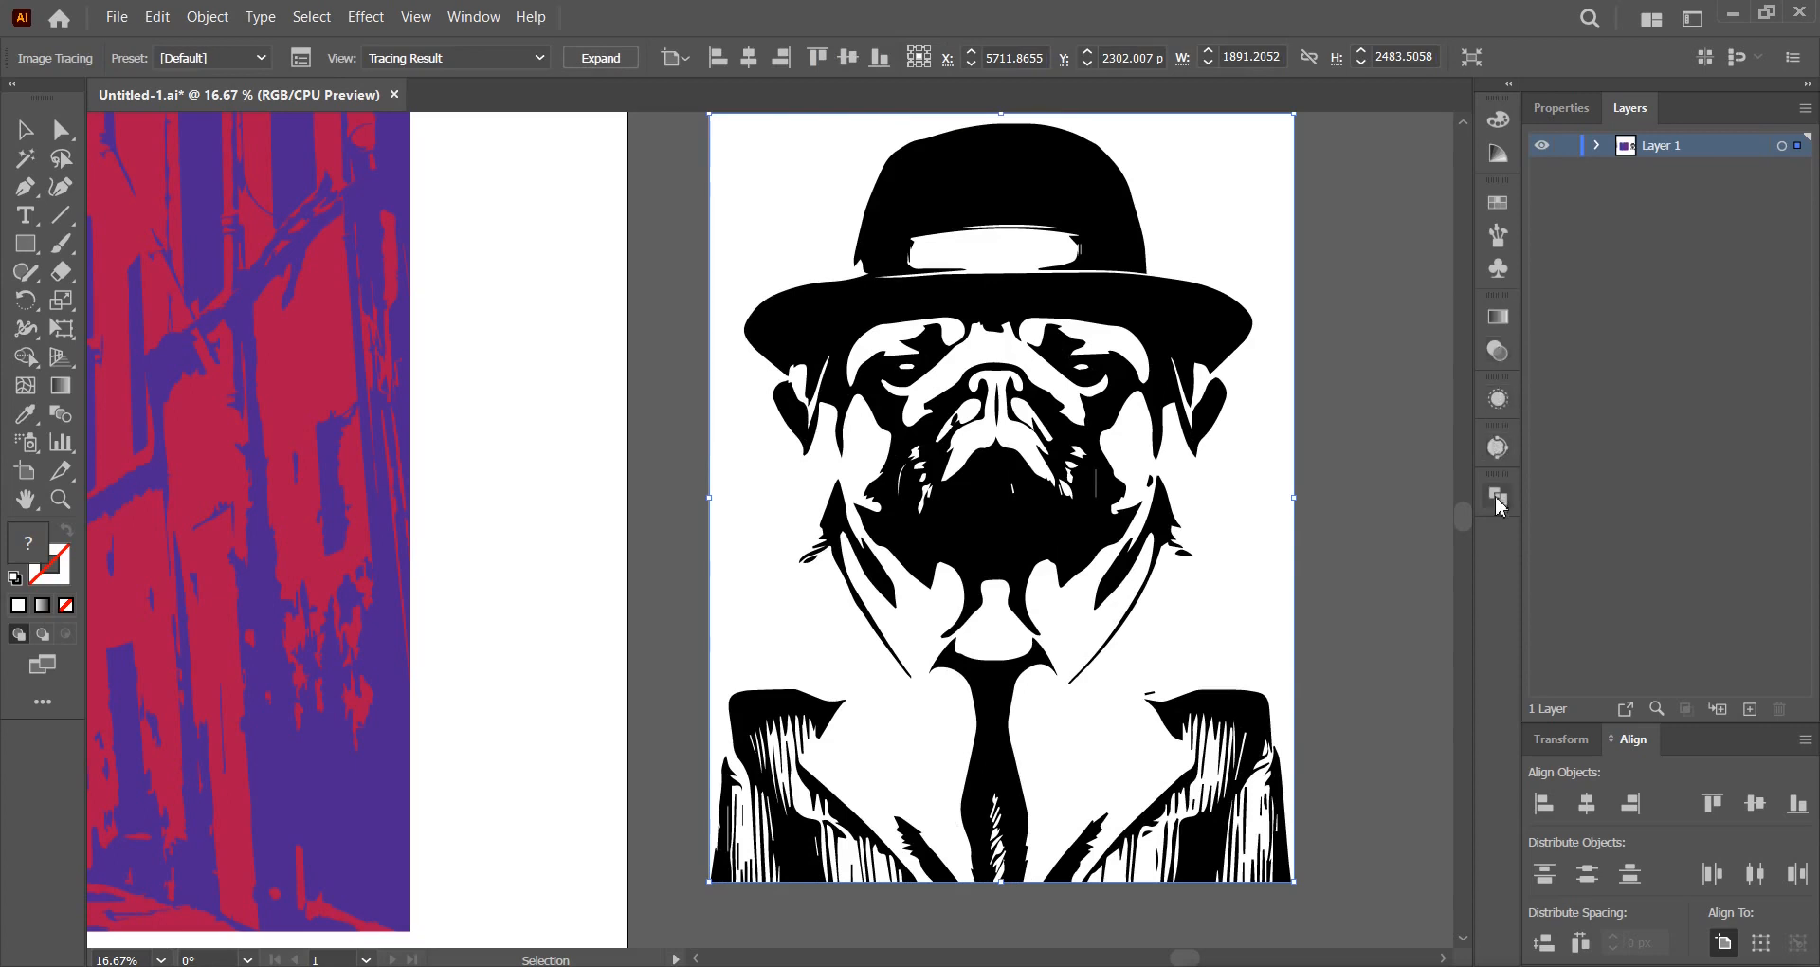
{"action": "left_click", "coordinate": [1498, 448]}
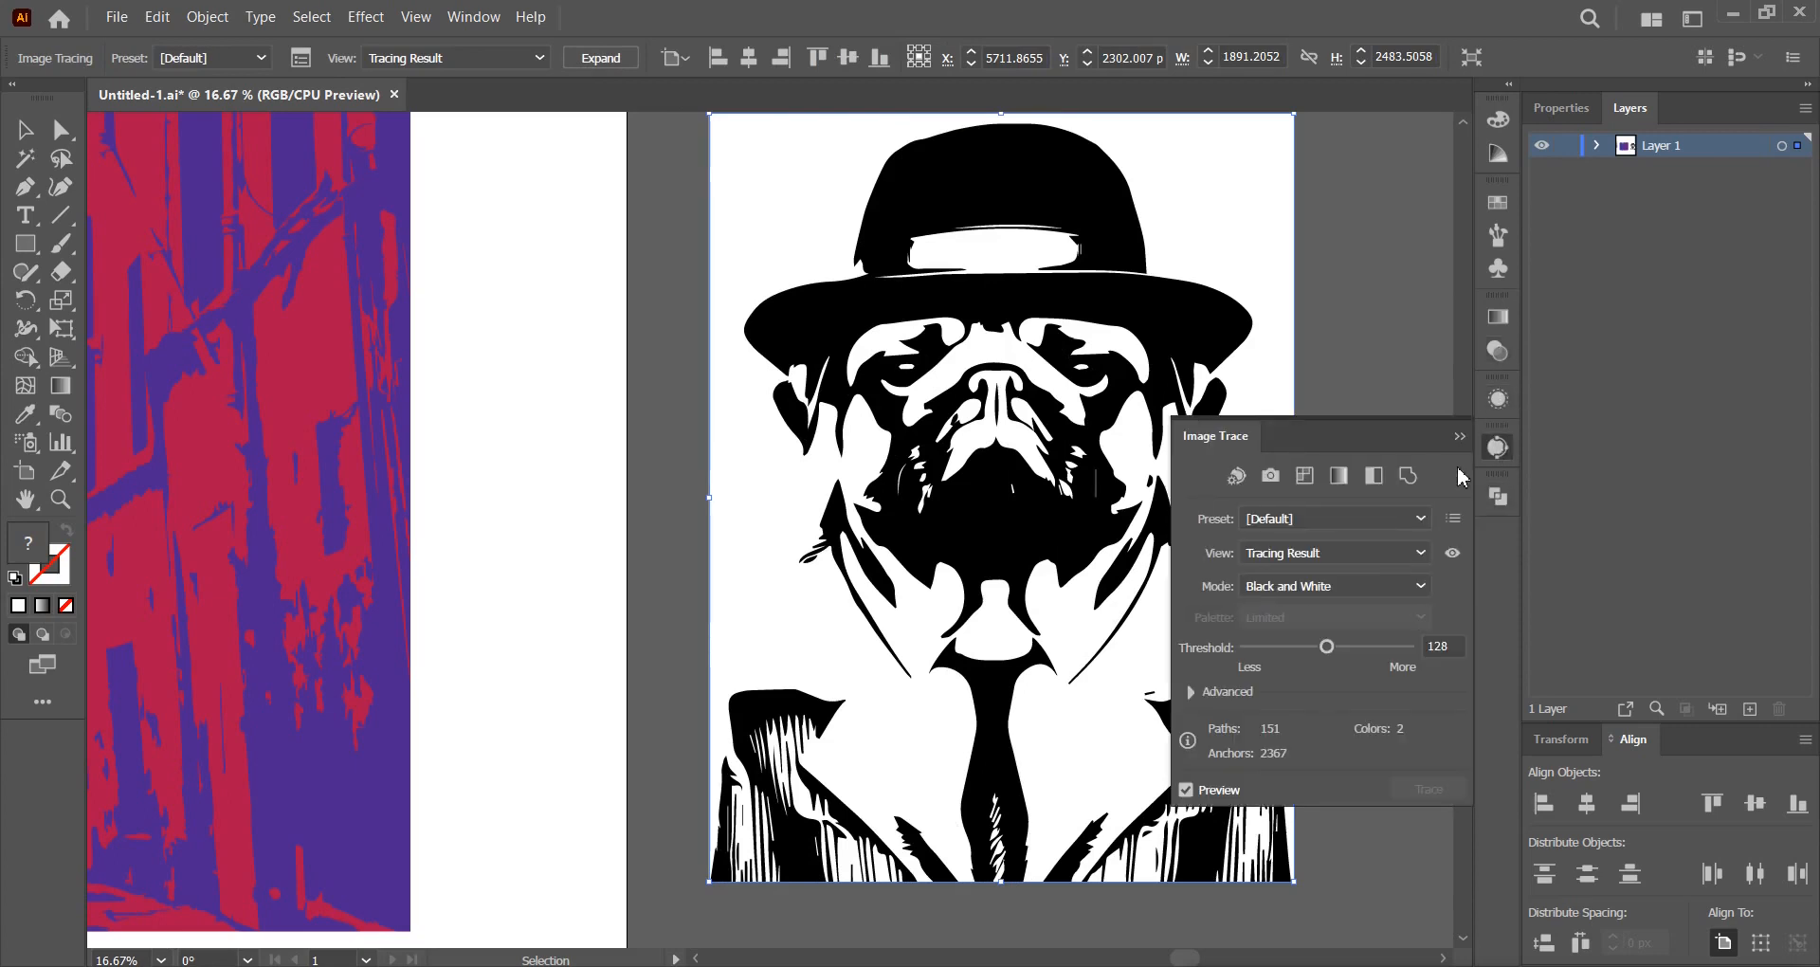
{"action": "left_click", "coordinate": [1393, 586]}
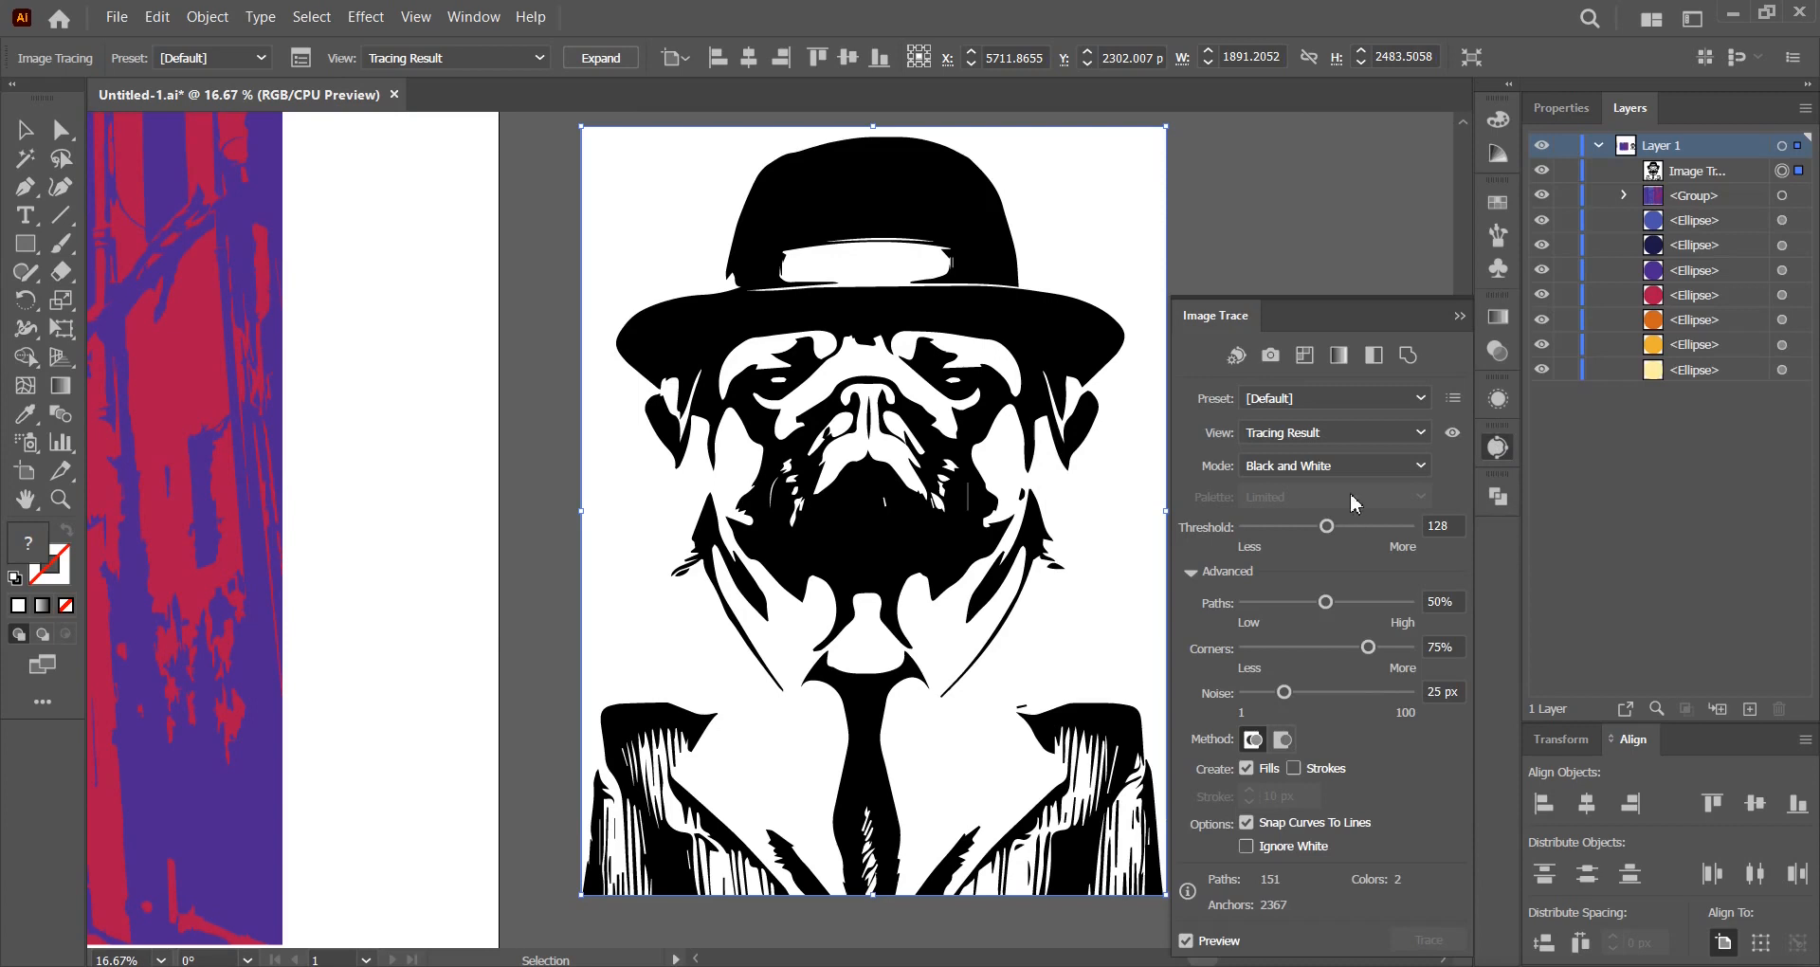
{"action": "left_click", "coordinate": [1357, 466]}
{"action": "left_click", "coordinate": [1348, 489]}
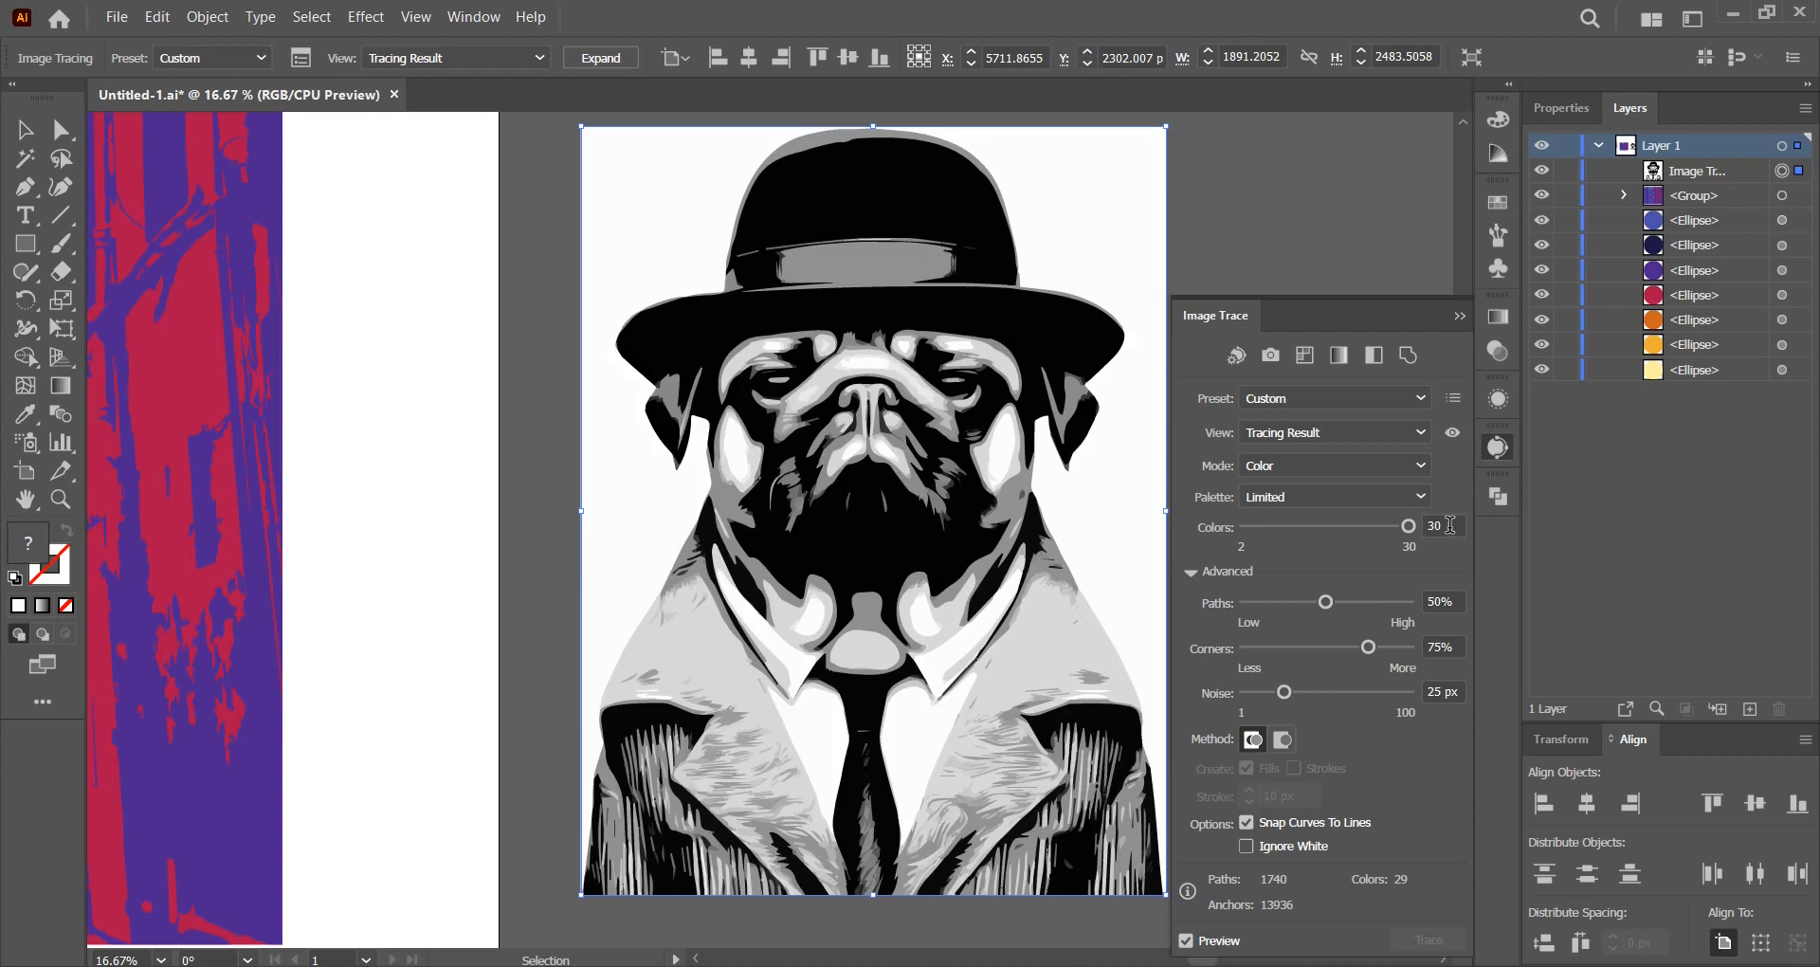
Set the trace to 4 colours, Paths 83%, Noise 1 px and Corners 0%, then close the panel.
{"action": "left_click", "coordinate": [1409, 527]}
{"action": "type", "text": "4"}
{"action": "key", "text": "Return"}
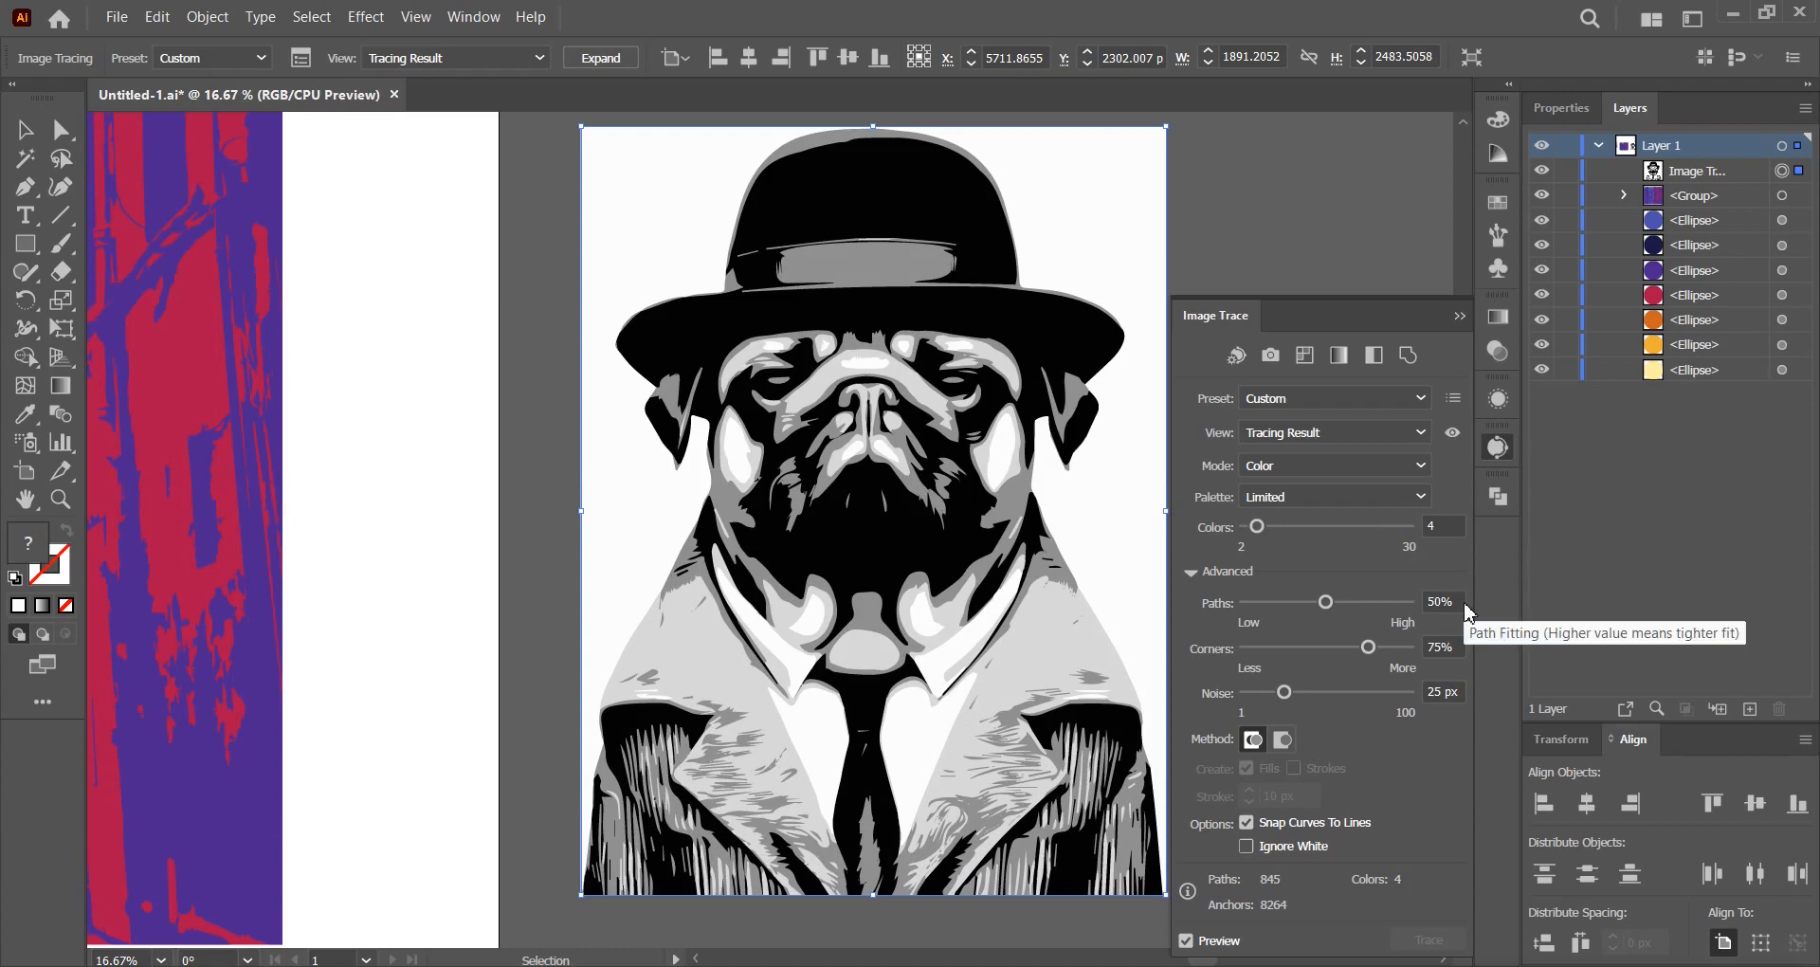
{"action": "left_click", "coordinate": [1379, 600]}
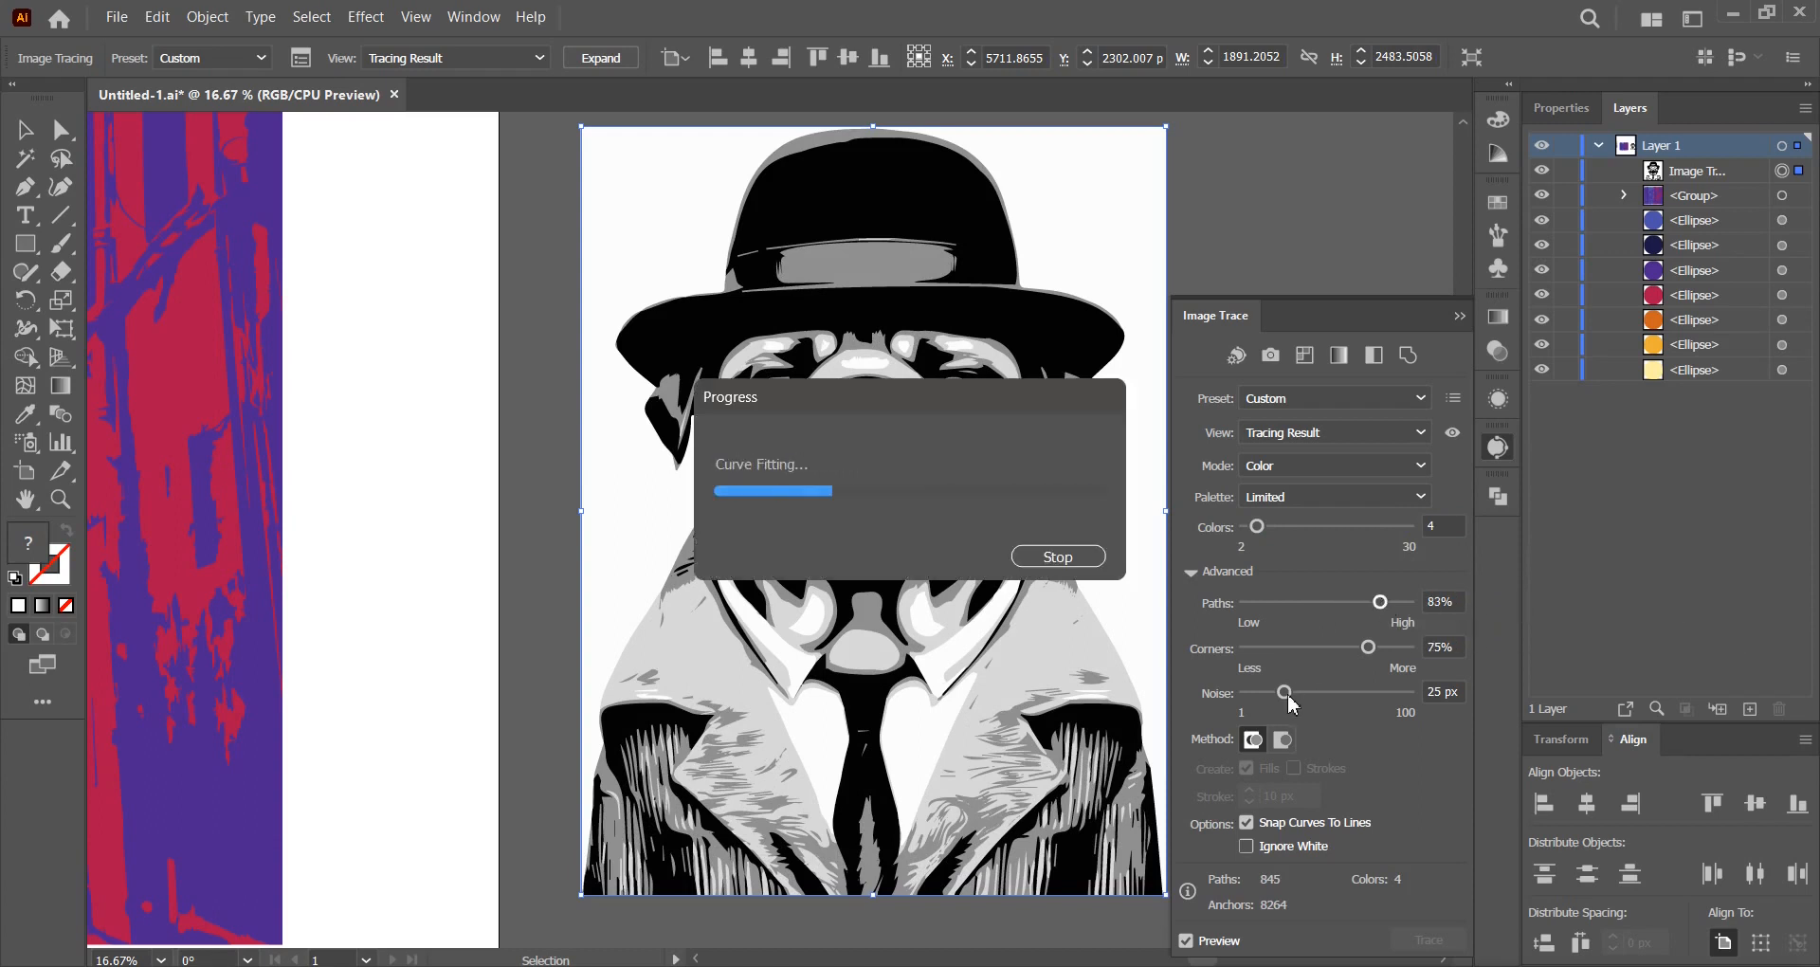
{"action": "left_click_drag", "start_coordinate": [1287, 698], "coordinate": [1204, 703]}
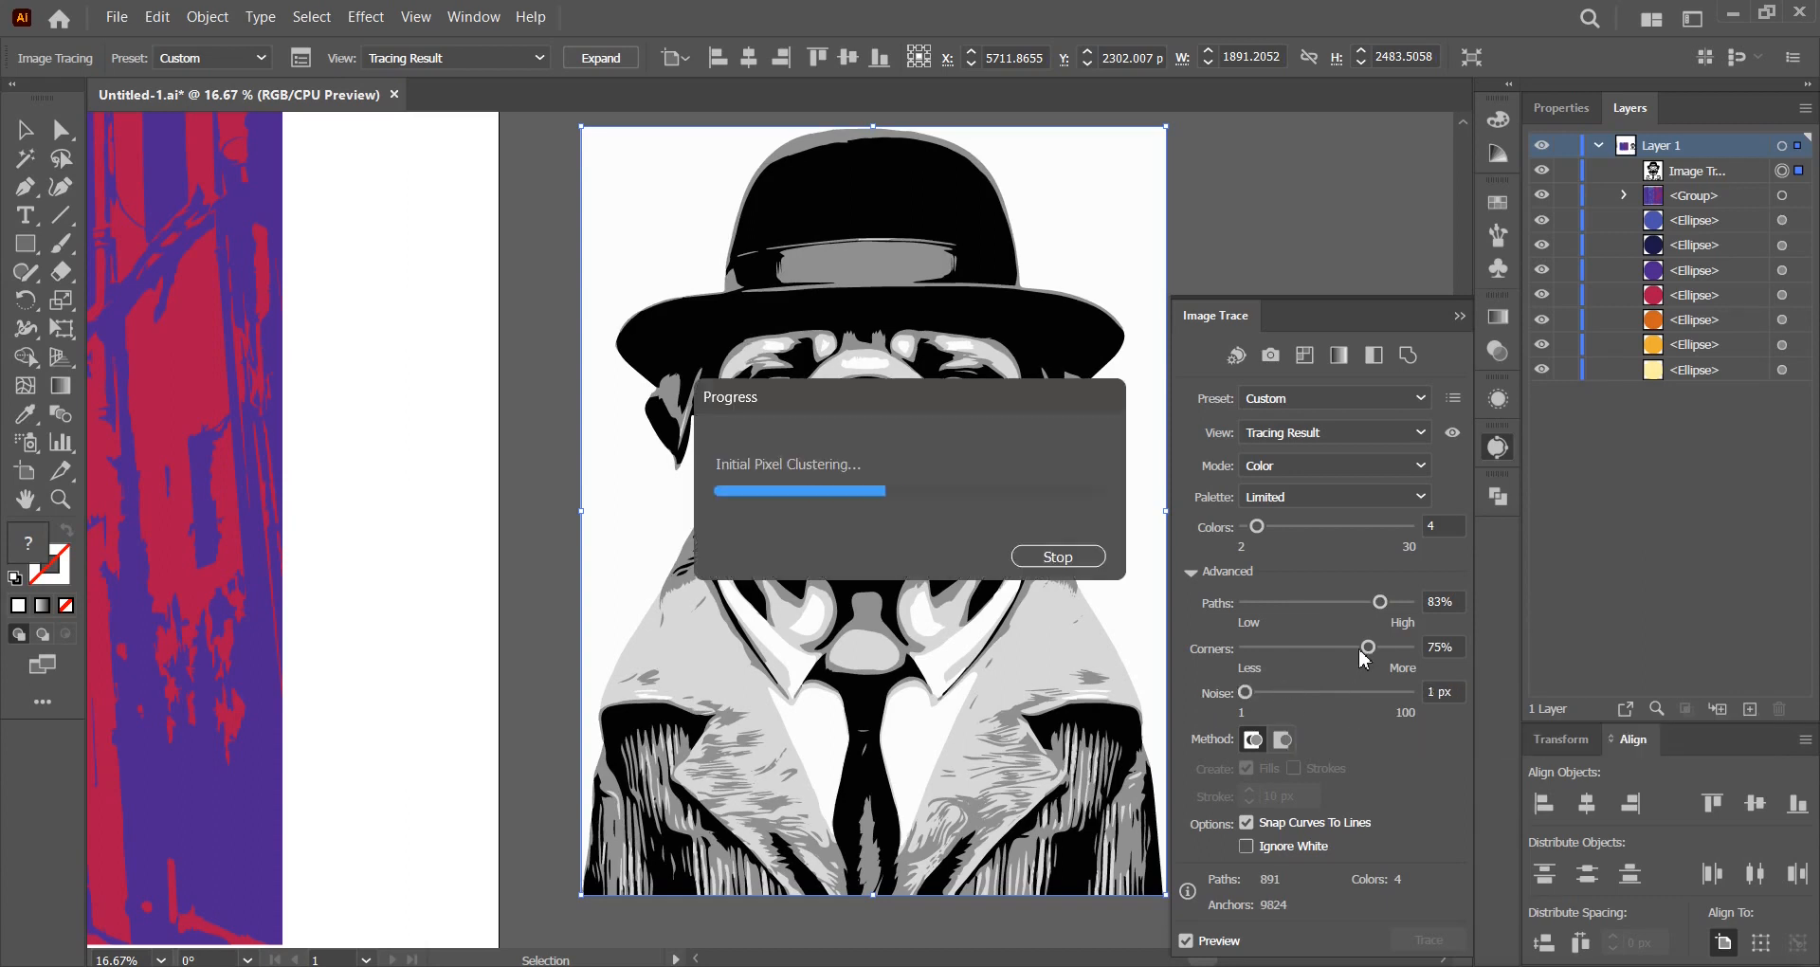
{"action": "left_click_drag", "start_coordinate": [1367, 648], "coordinate": [1223, 658]}
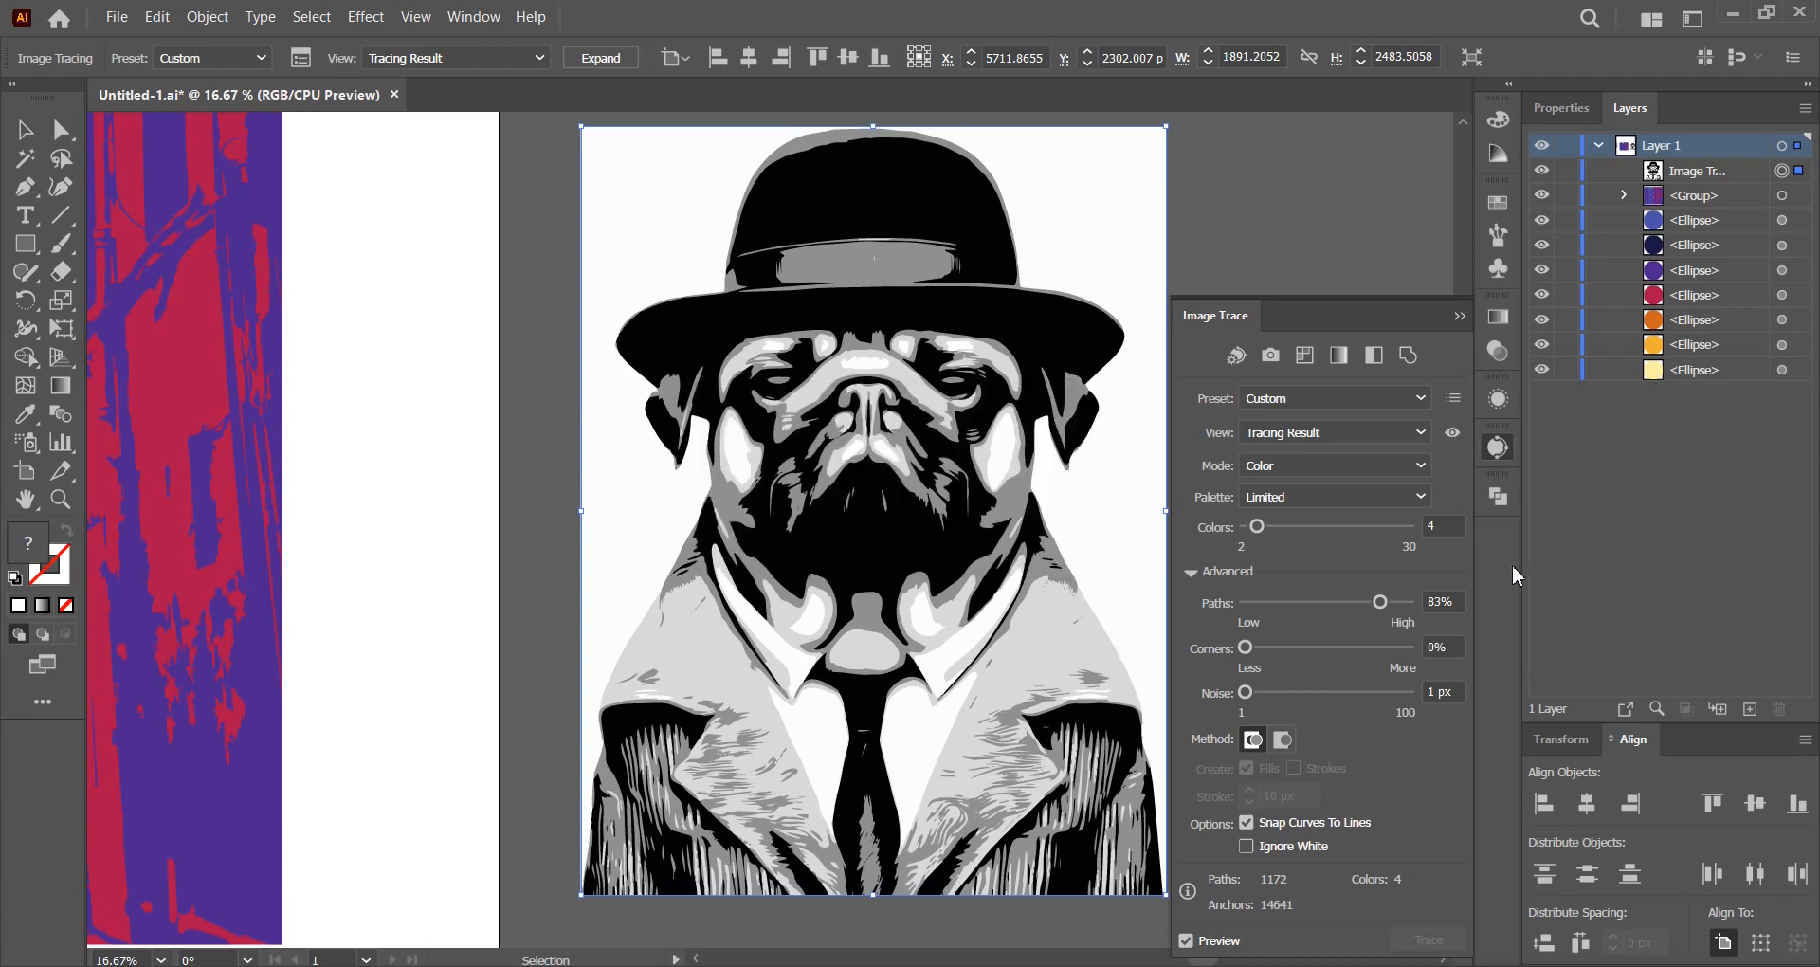
{"action": "left_click", "coordinate": [1496, 449]}
{"action": "left_click", "coordinate": [600, 58]}
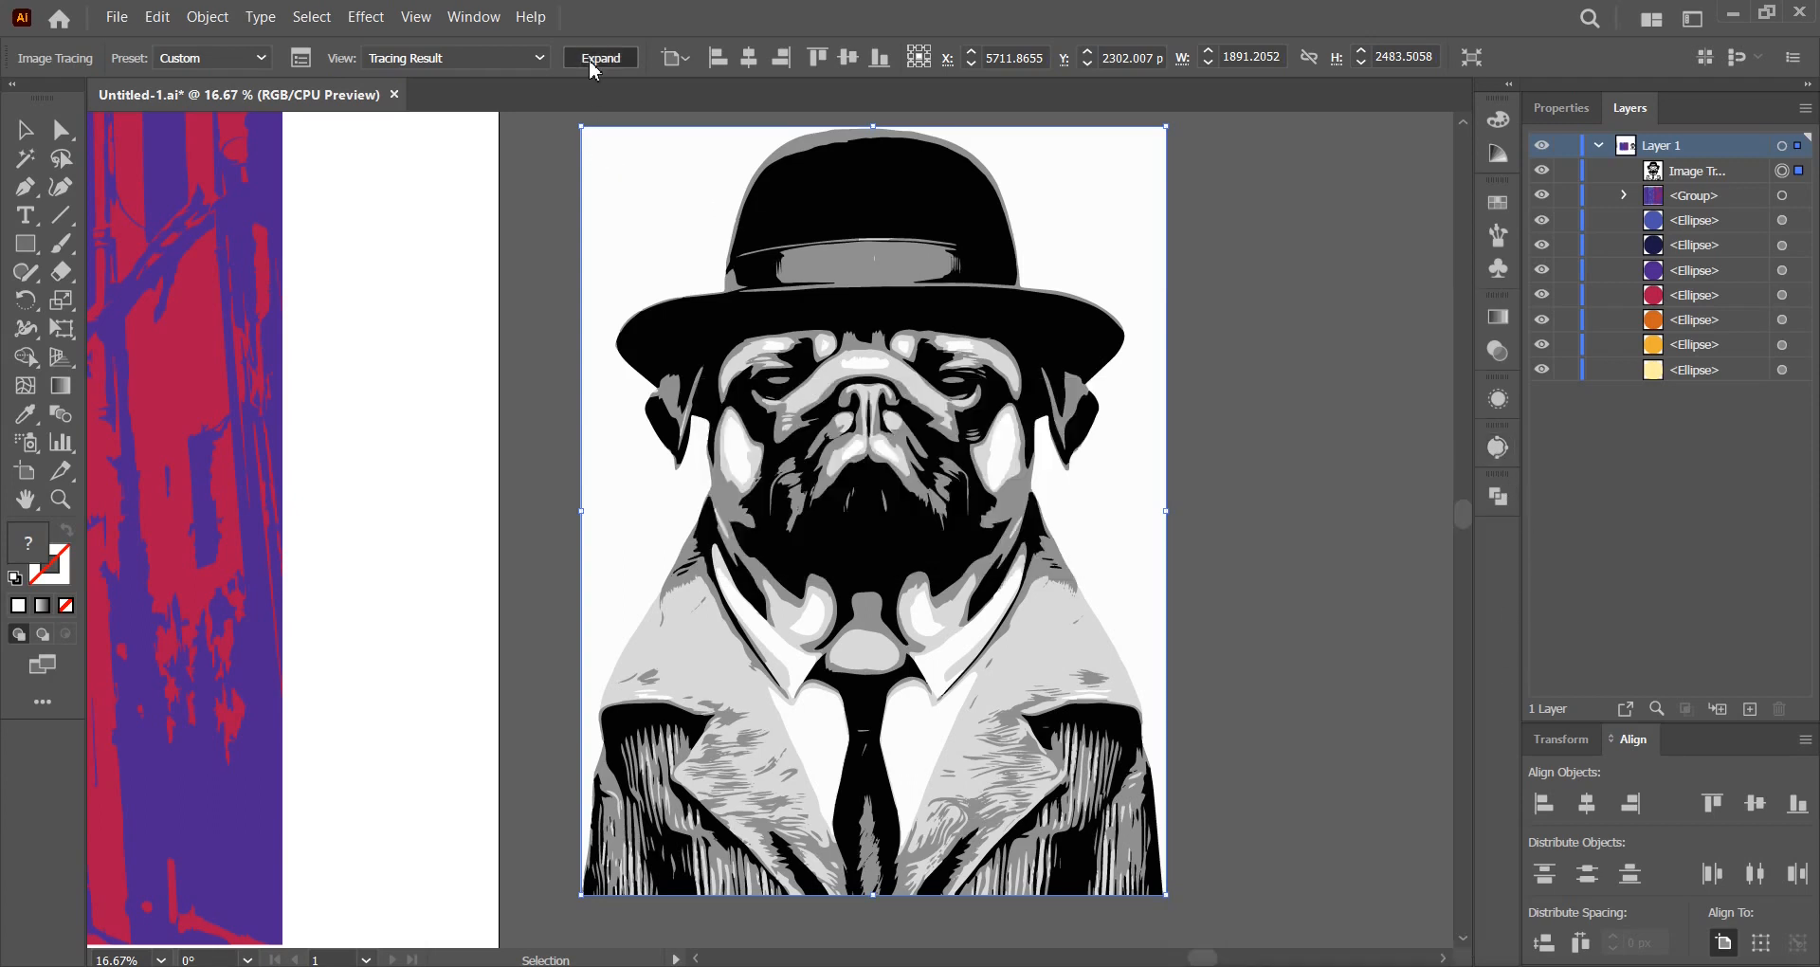
Ungroup the expanded pug trace and delete its white background shape.
{"action": "left_click", "coordinate": [1297, 277]}
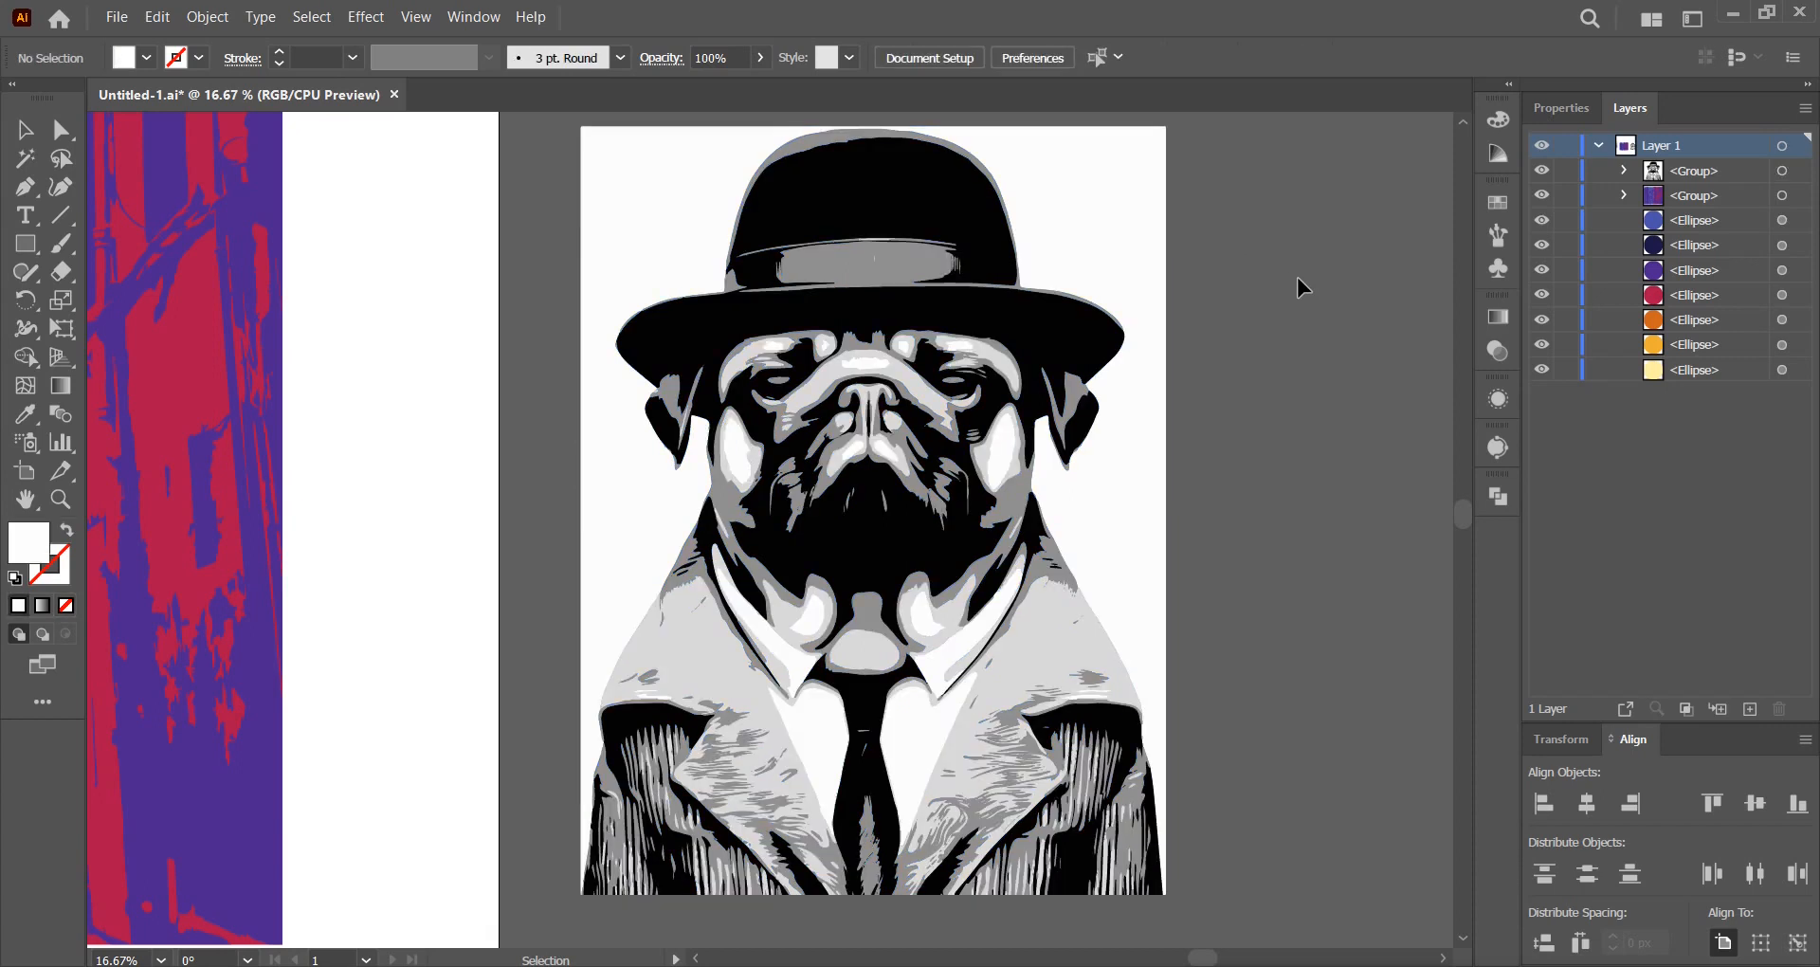
{"action": "left_click", "coordinate": [1107, 243]}
{"action": "right_click", "coordinate": [1105, 239]}
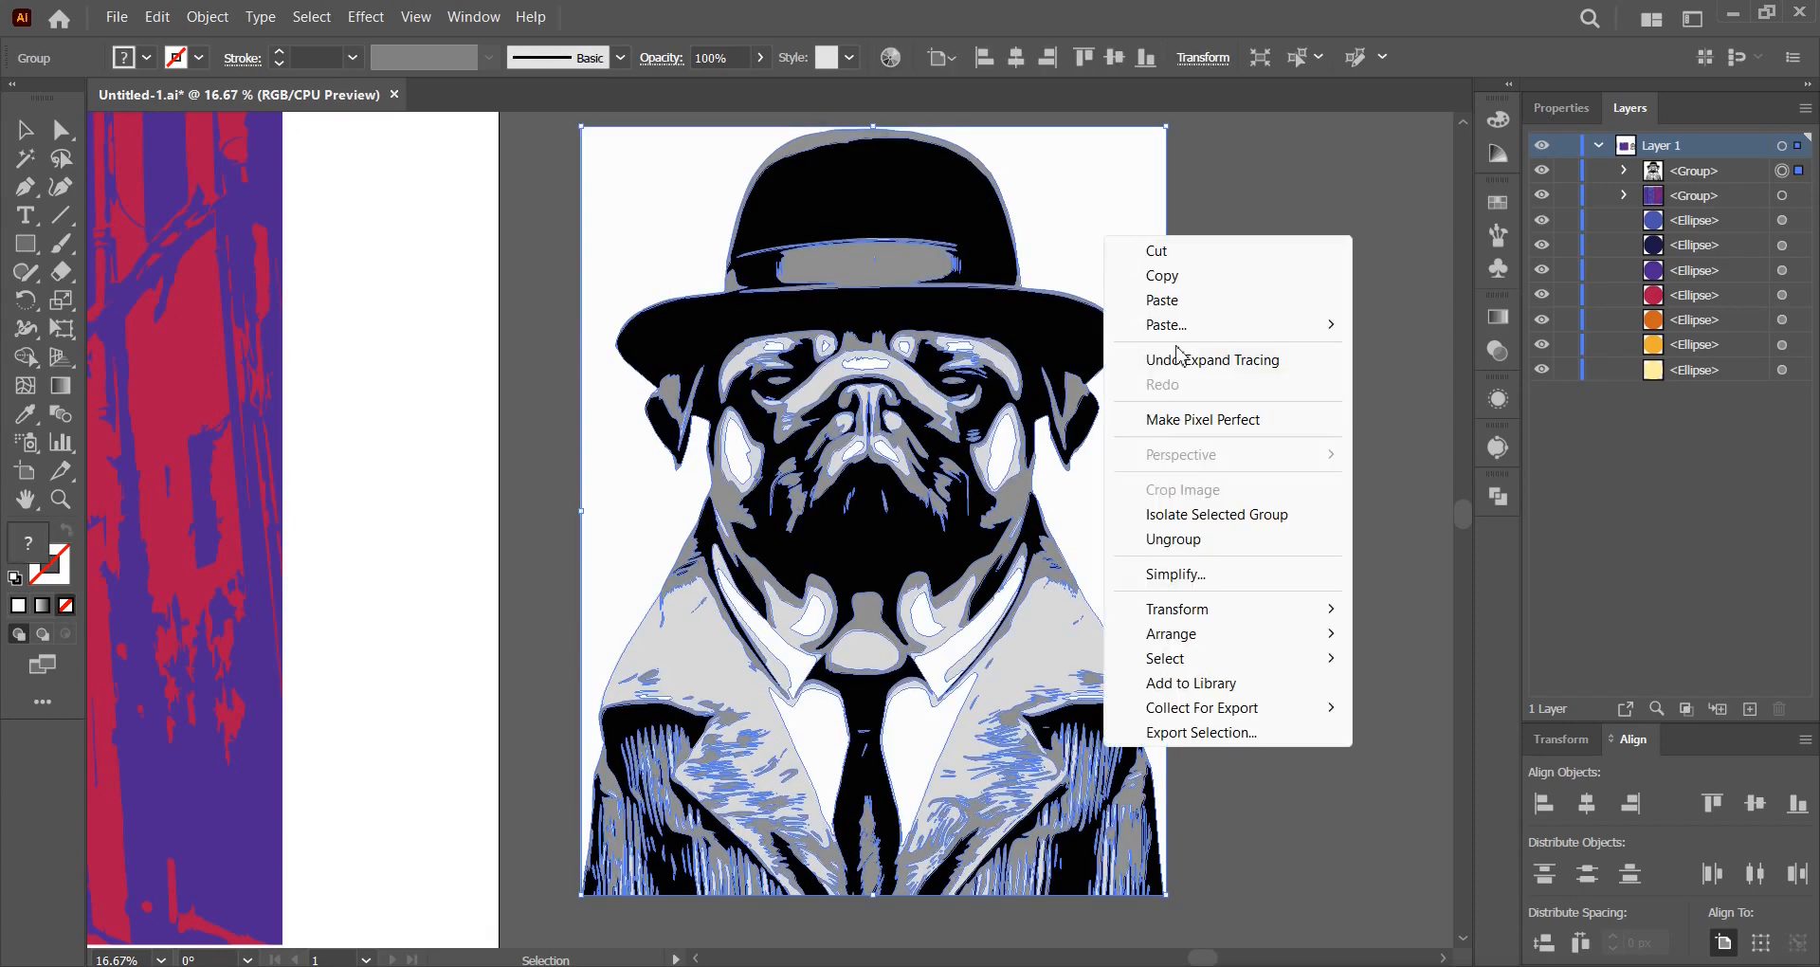
{"action": "left_click", "coordinate": [1196, 542]}
{"action": "left_click", "coordinate": [1306, 437]}
{"action": "left_click_drag", "start_coordinate": [1115, 226], "coordinate": [1273, 240]}
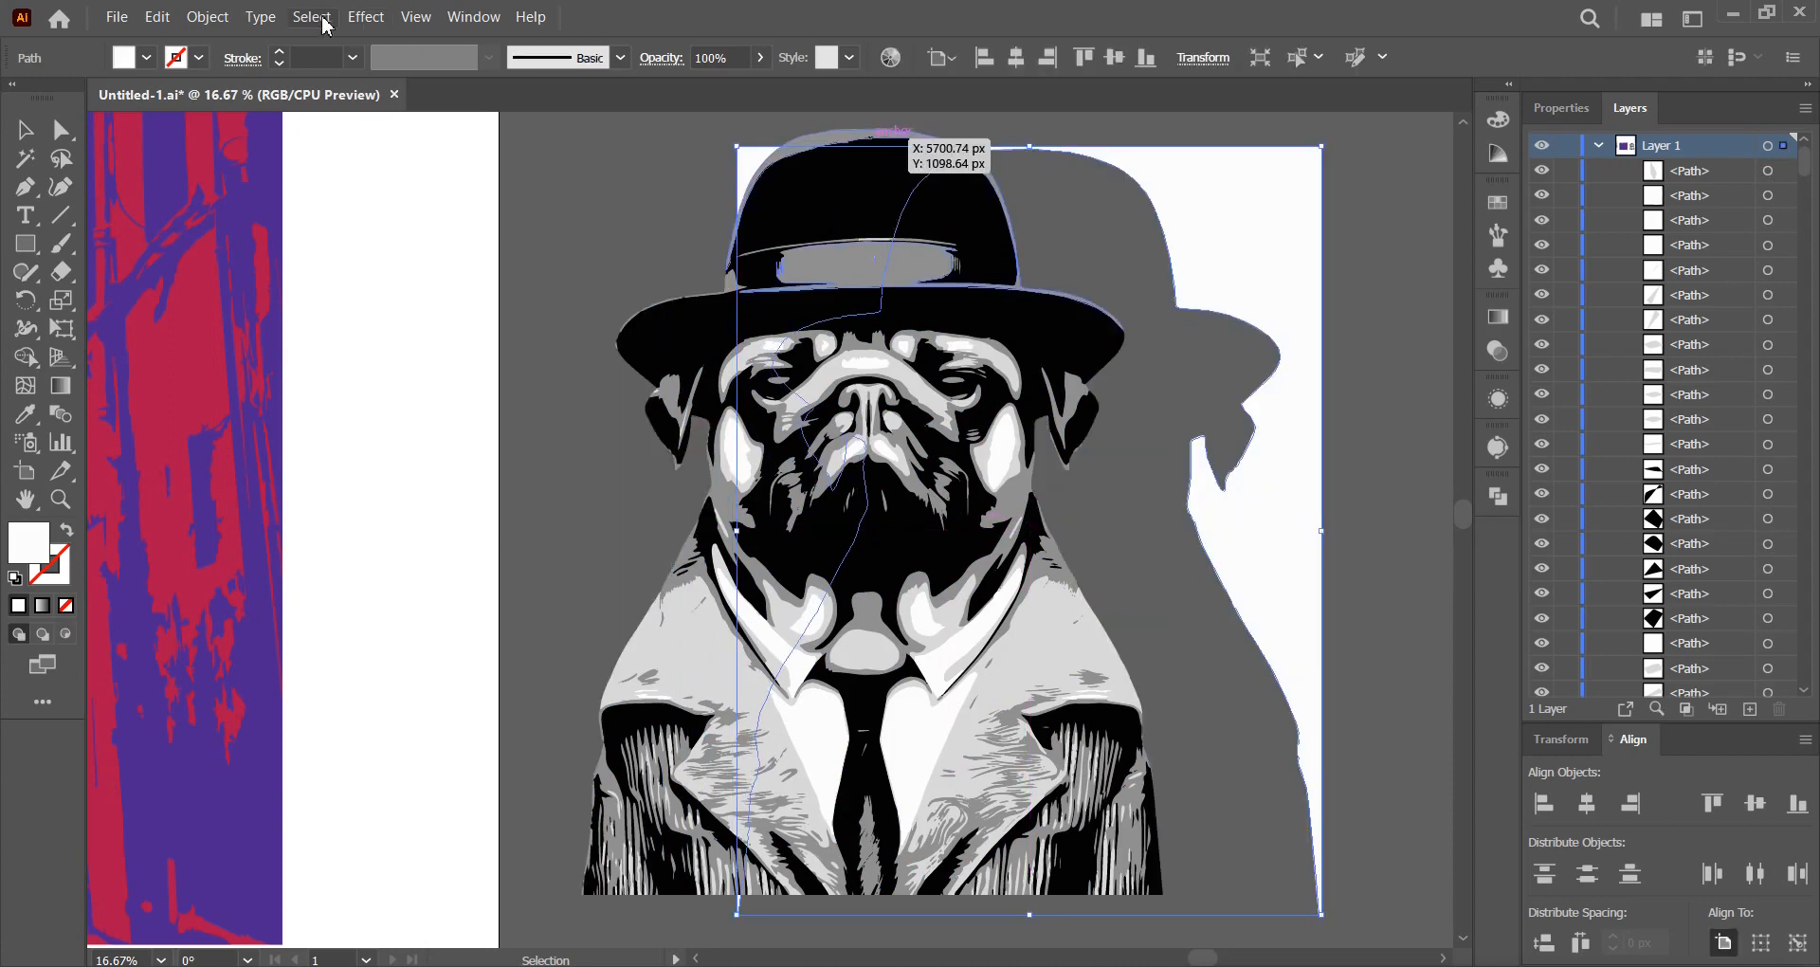
{"action": "left_click", "coordinate": [158, 17]}
{"action": "left_click", "coordinate": [227, 299]}
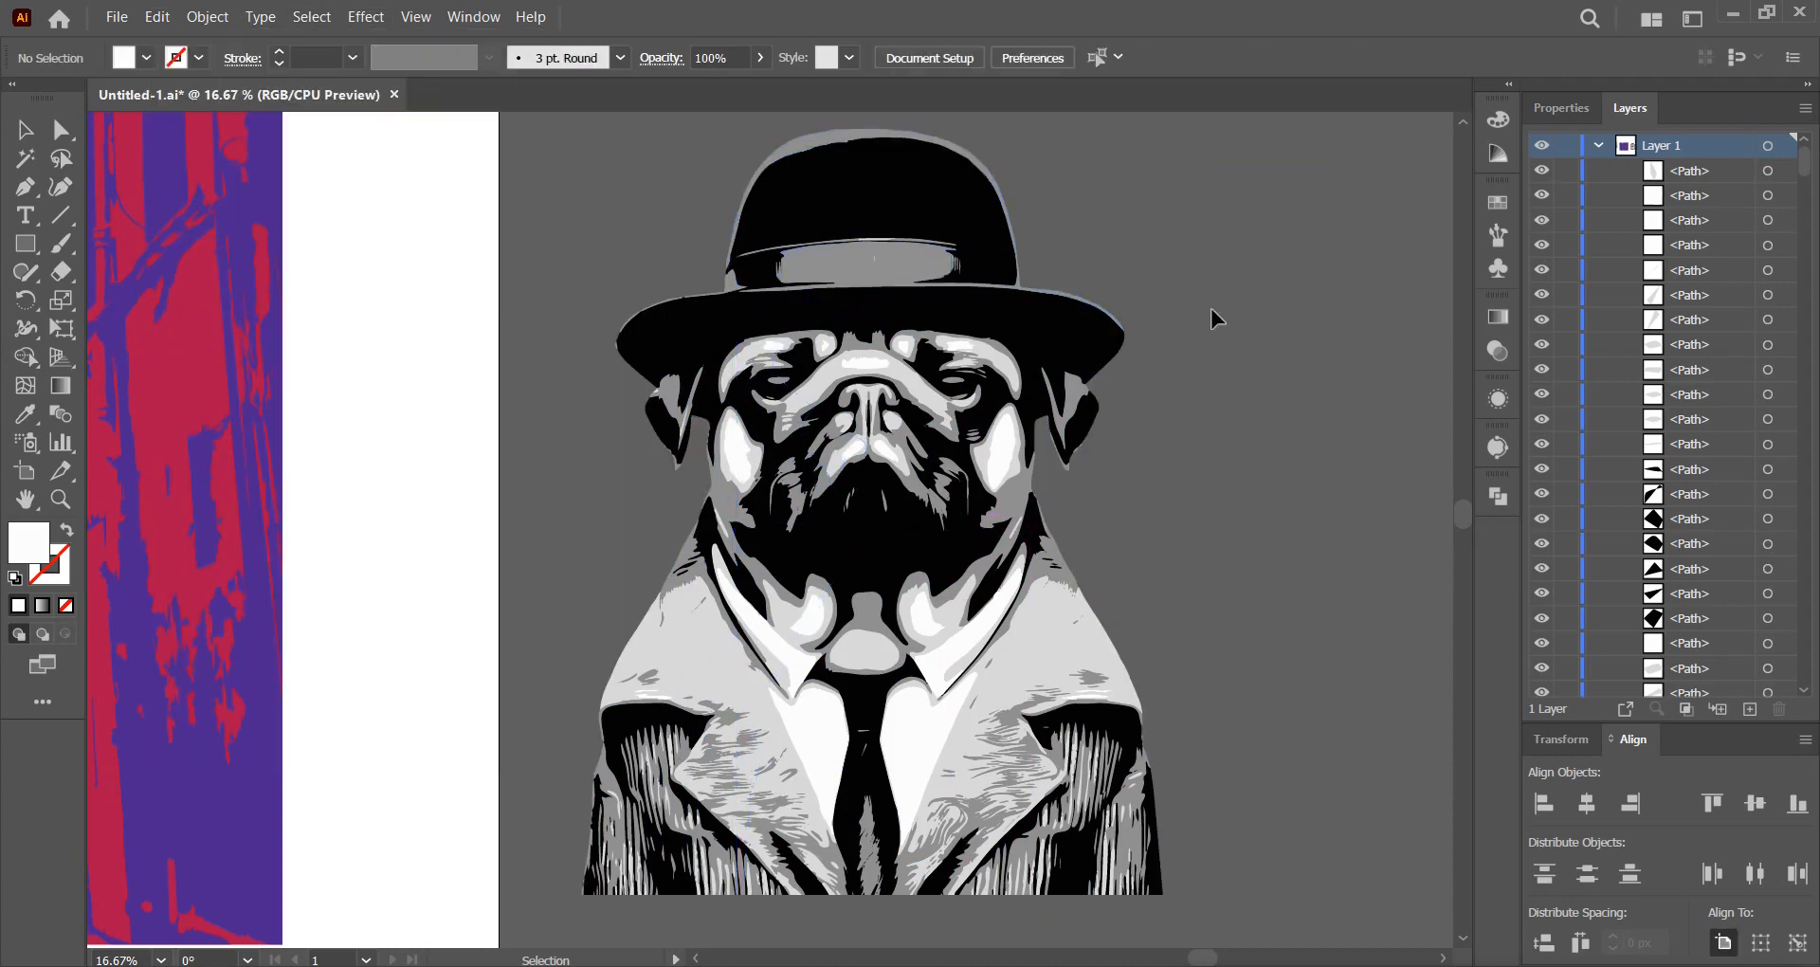
{"action": "scroll", "coordinate": [1184, 333], "scroll_direction": "down", "scroll_amount": 1}
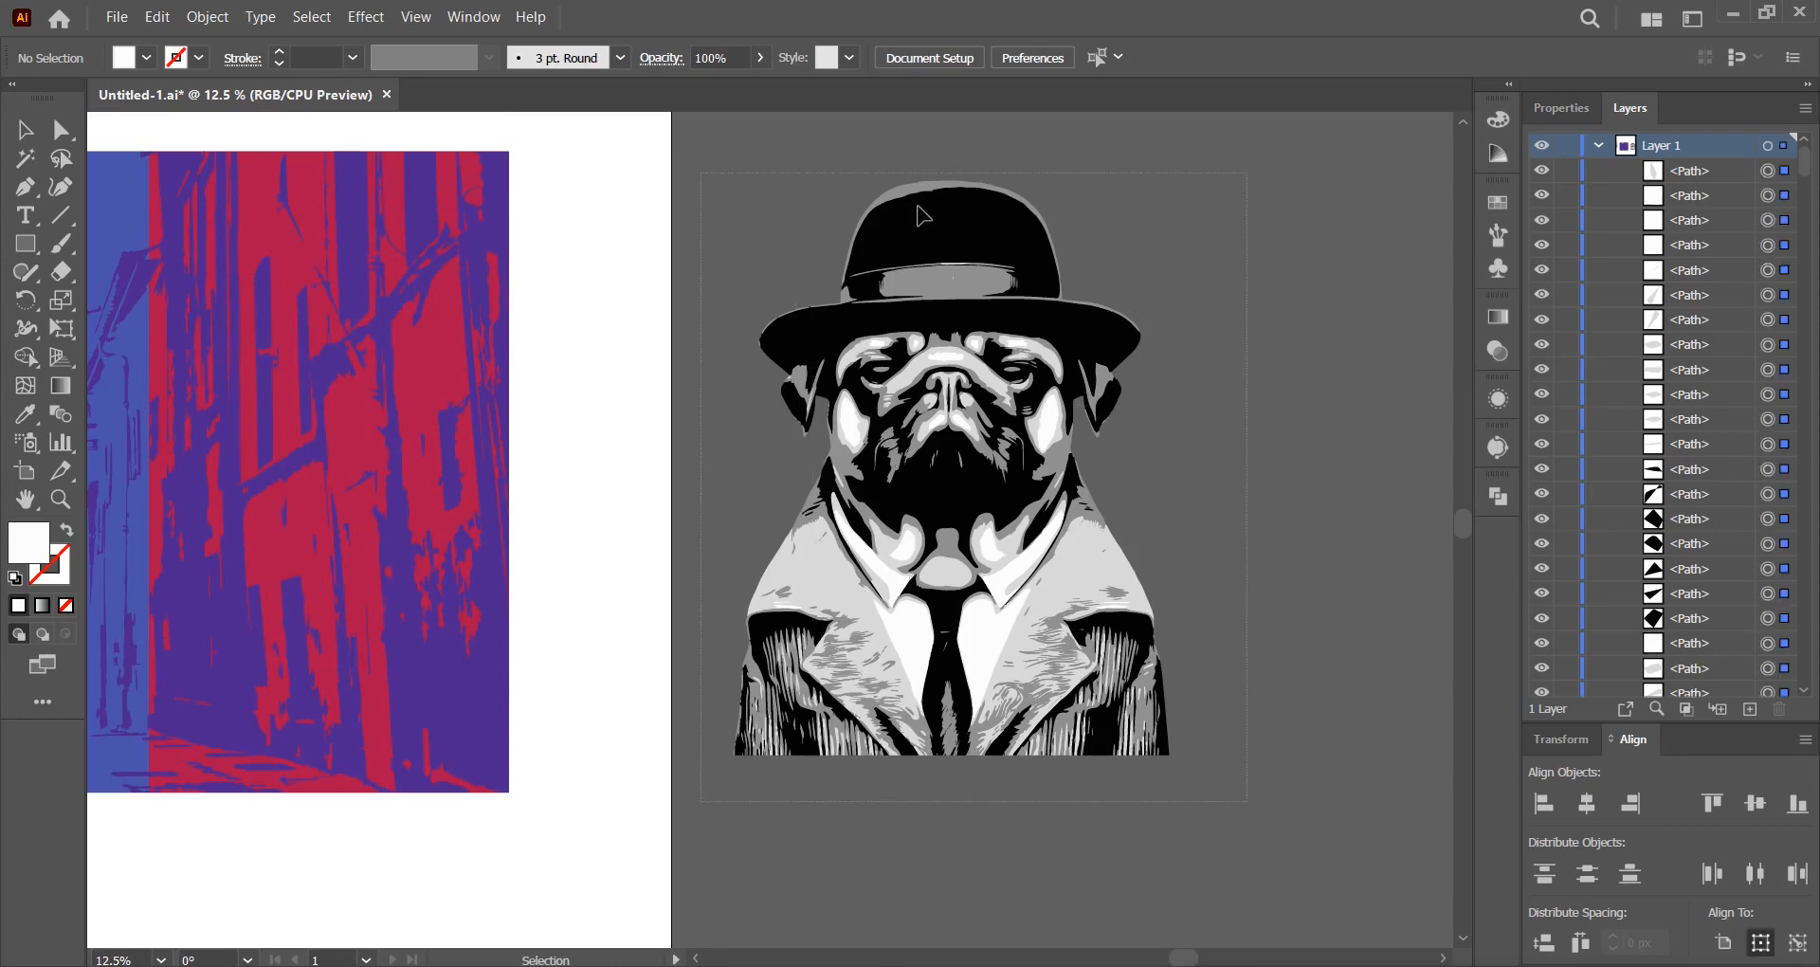
Group all black-filled pug shapes, bring the group to the front and hide it.
{"action": "key", "text": "ctrl+a"}
{"action": "left_click", "coordinate": [1312, 227]}
{"action": "left_click", "coordinate": [1014, 248]}
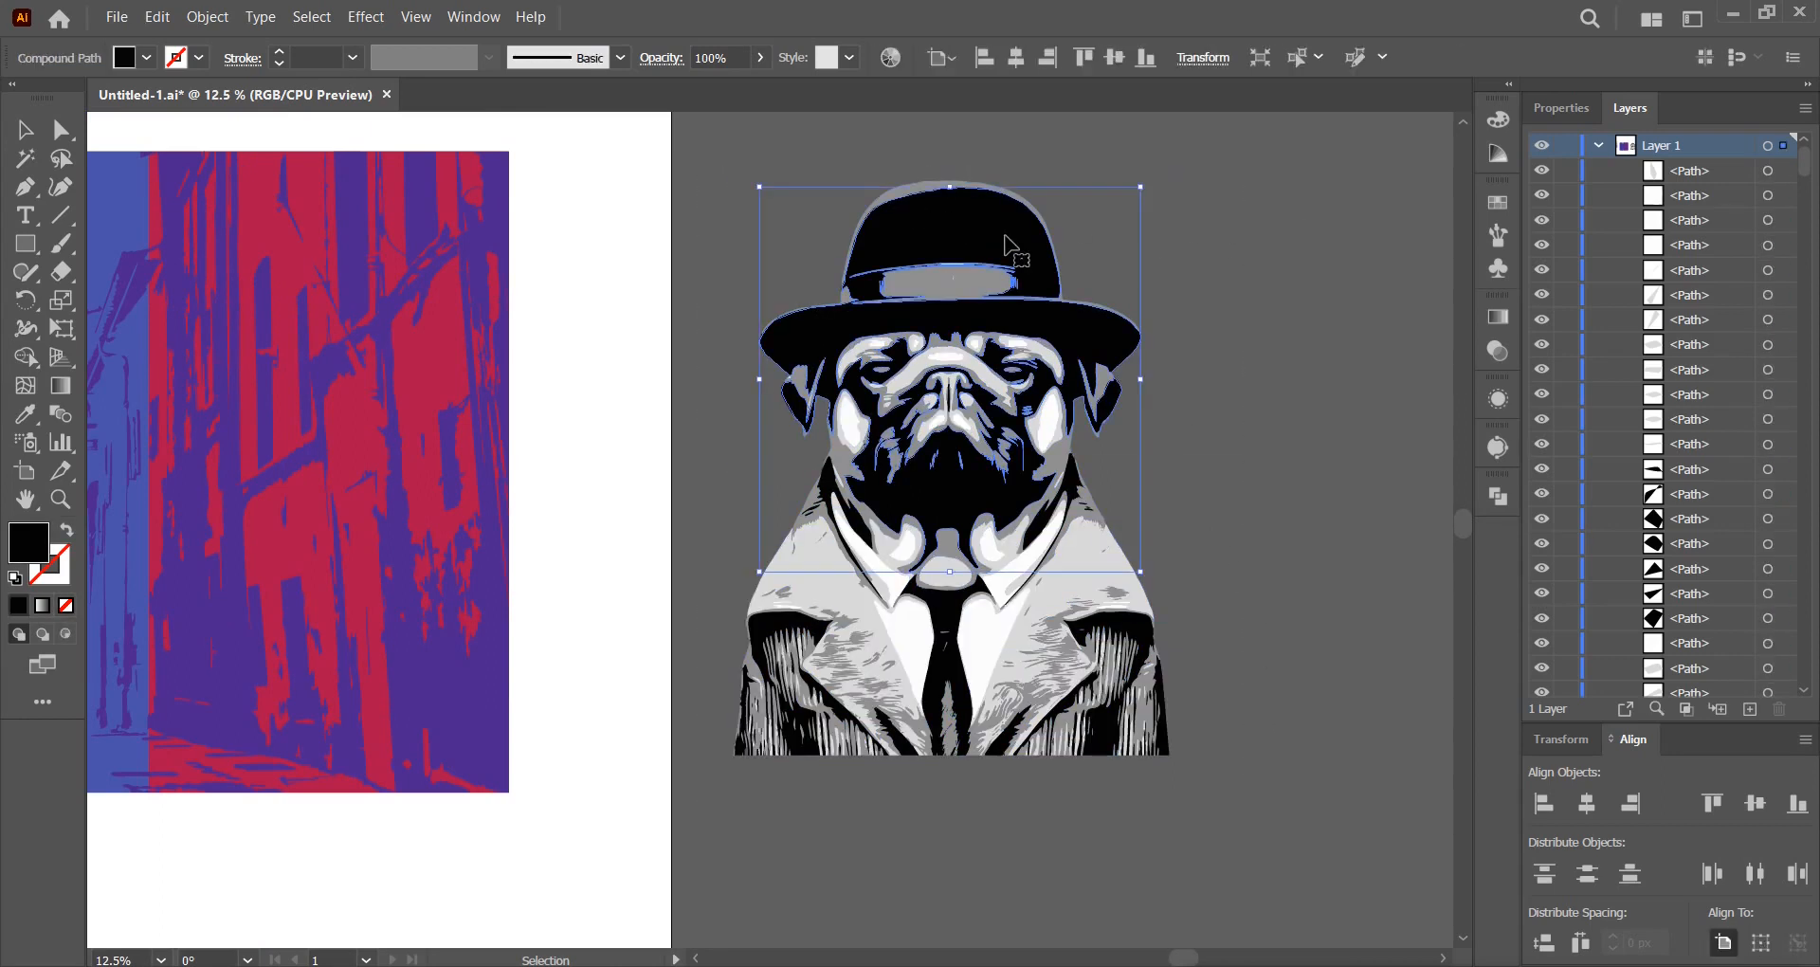
{"action": "left_click", "coordinate": [311, 17]}
{"action": "mouse_move", "coordinate": [475, 239]}
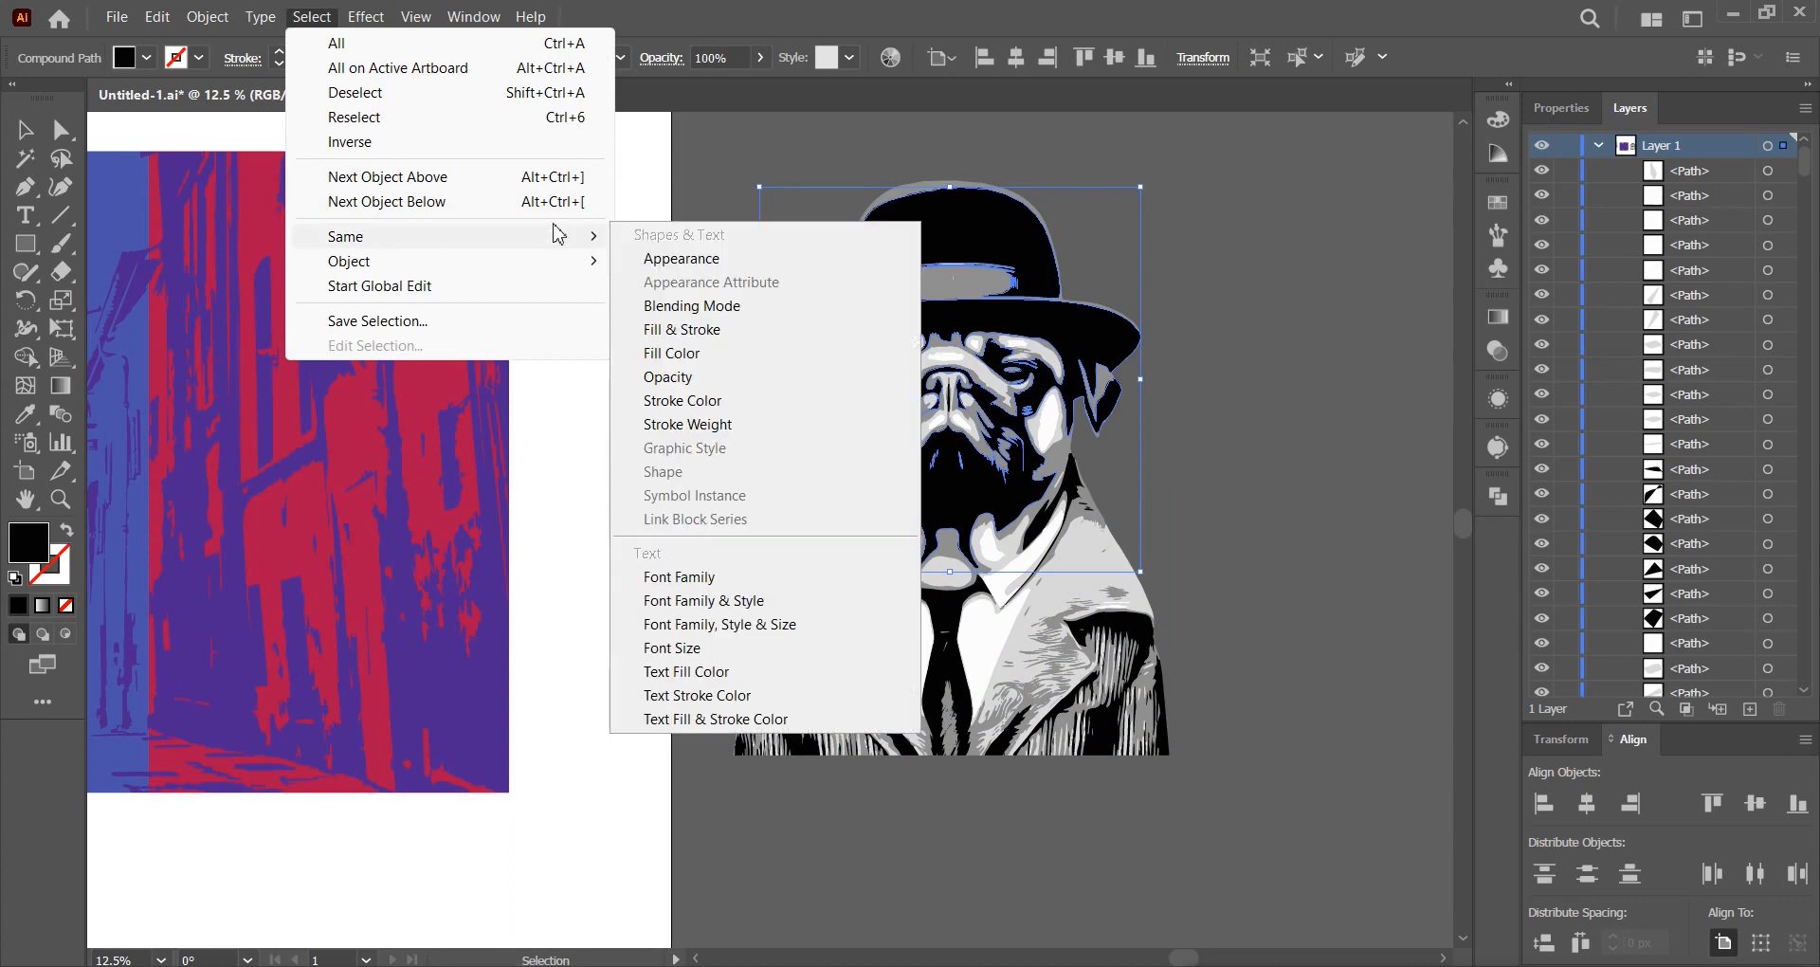
{"action": "left_click", "coordinate": [685, 360]}
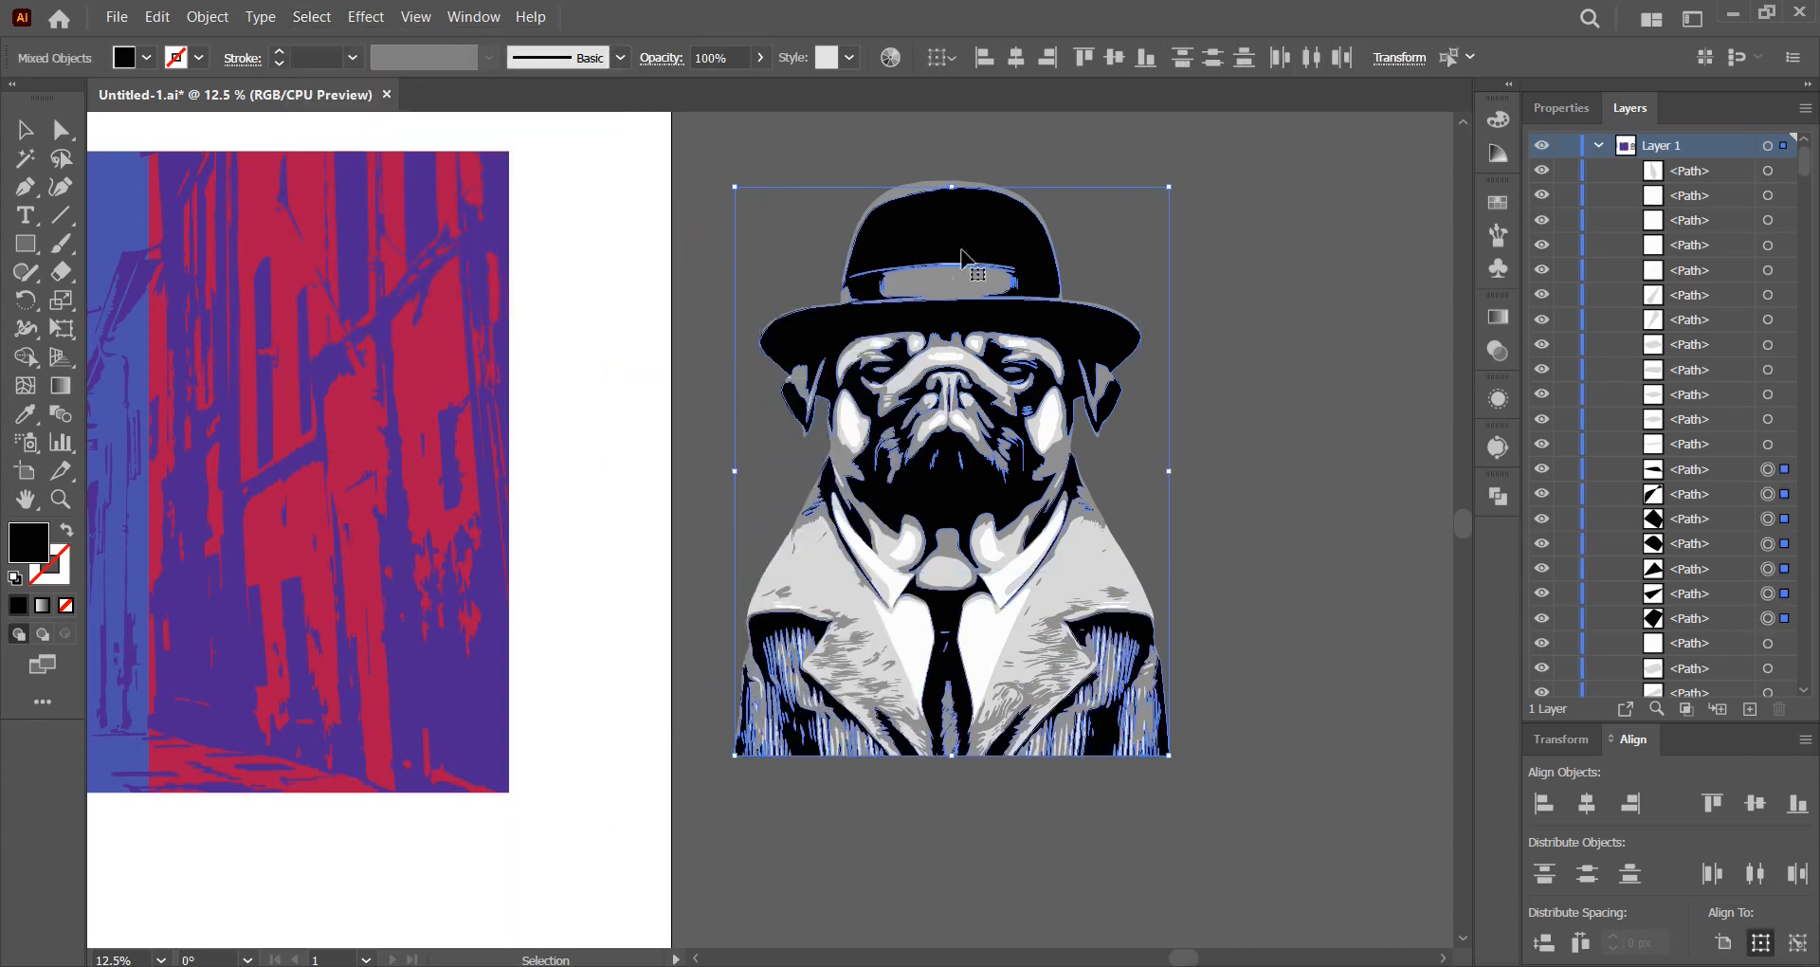
{"action": "right_click", "coordinate": [968, 231]}
{"action": "left_click", "coordinate": [1029, 520]}
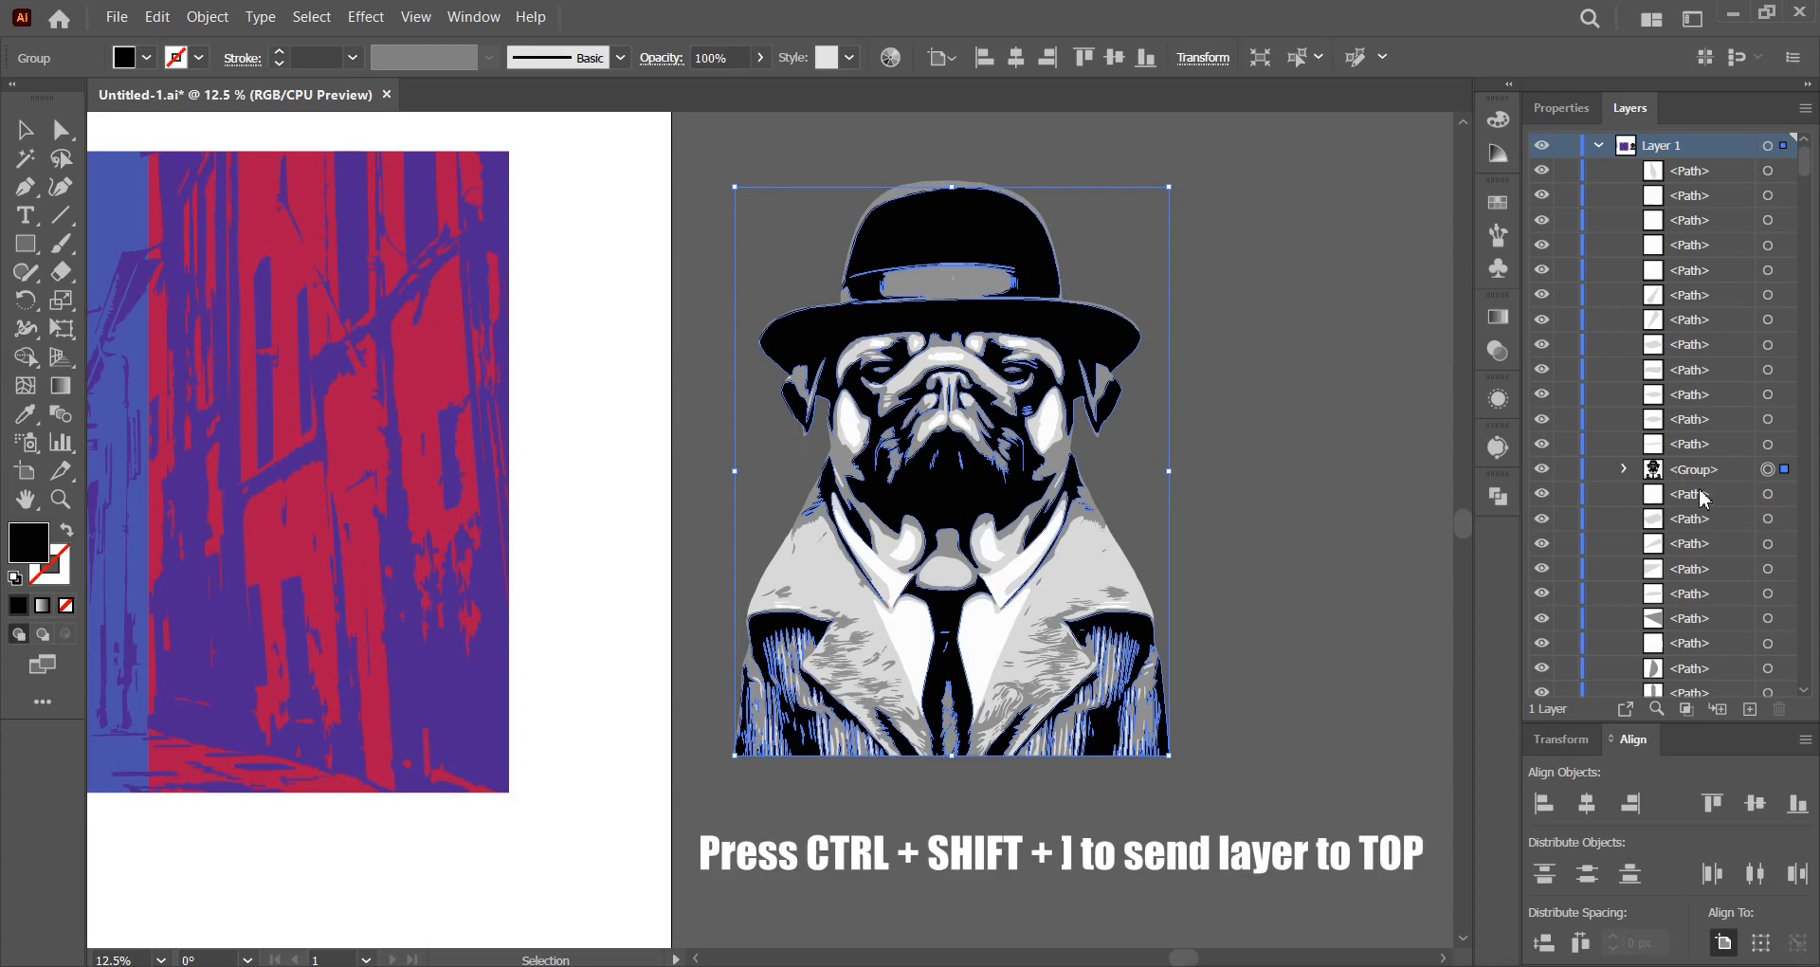
{"action": "key", "text": "ctrl+shift+bracketright"}
{"action": "left_click", "coordinate": [1541, 172]}
Group all grey-filled pug shapes and hide that group.
{"action": "left_click", "coordinate": [954, 295]}
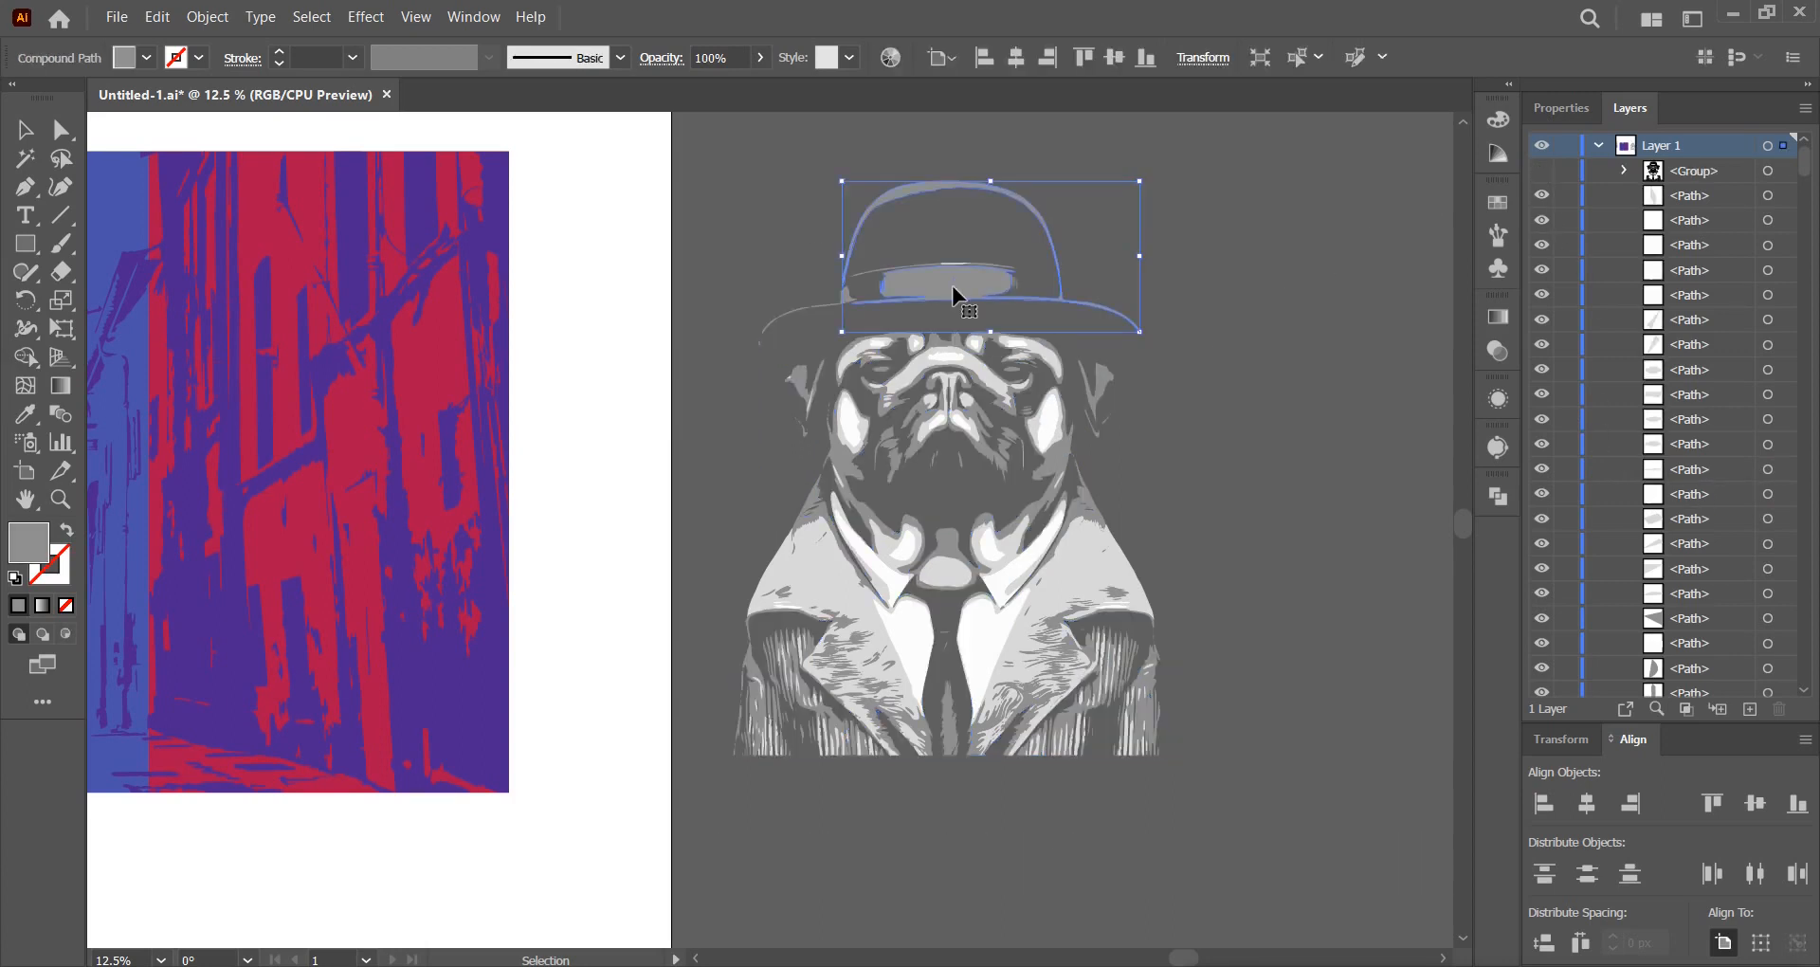
{"action": "left_click", "coordinate": [311, 16]}
{"action": "mouse_move", "coordinate": [370, 244]}
{"action": "left_click", "coordinate": [670, 354]}
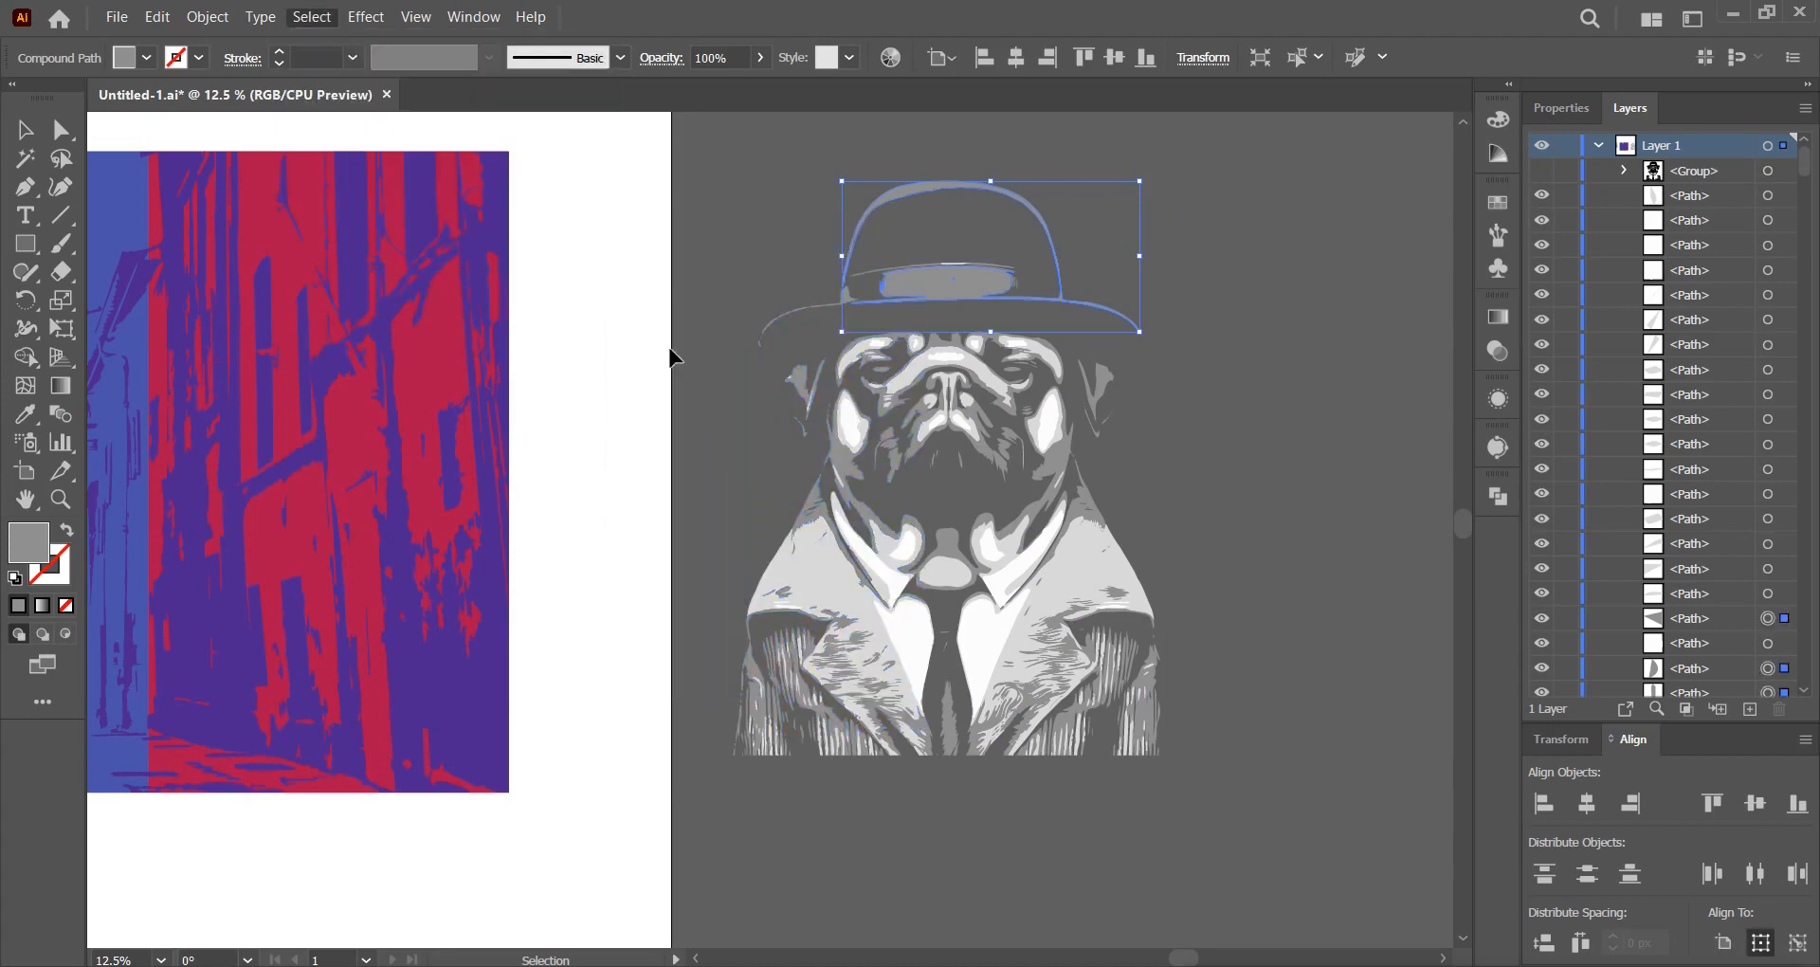
{"action": "right_click", "coordinate": [945, 369]}
{"action": "left_click", "coordinate": [1001, 574]}
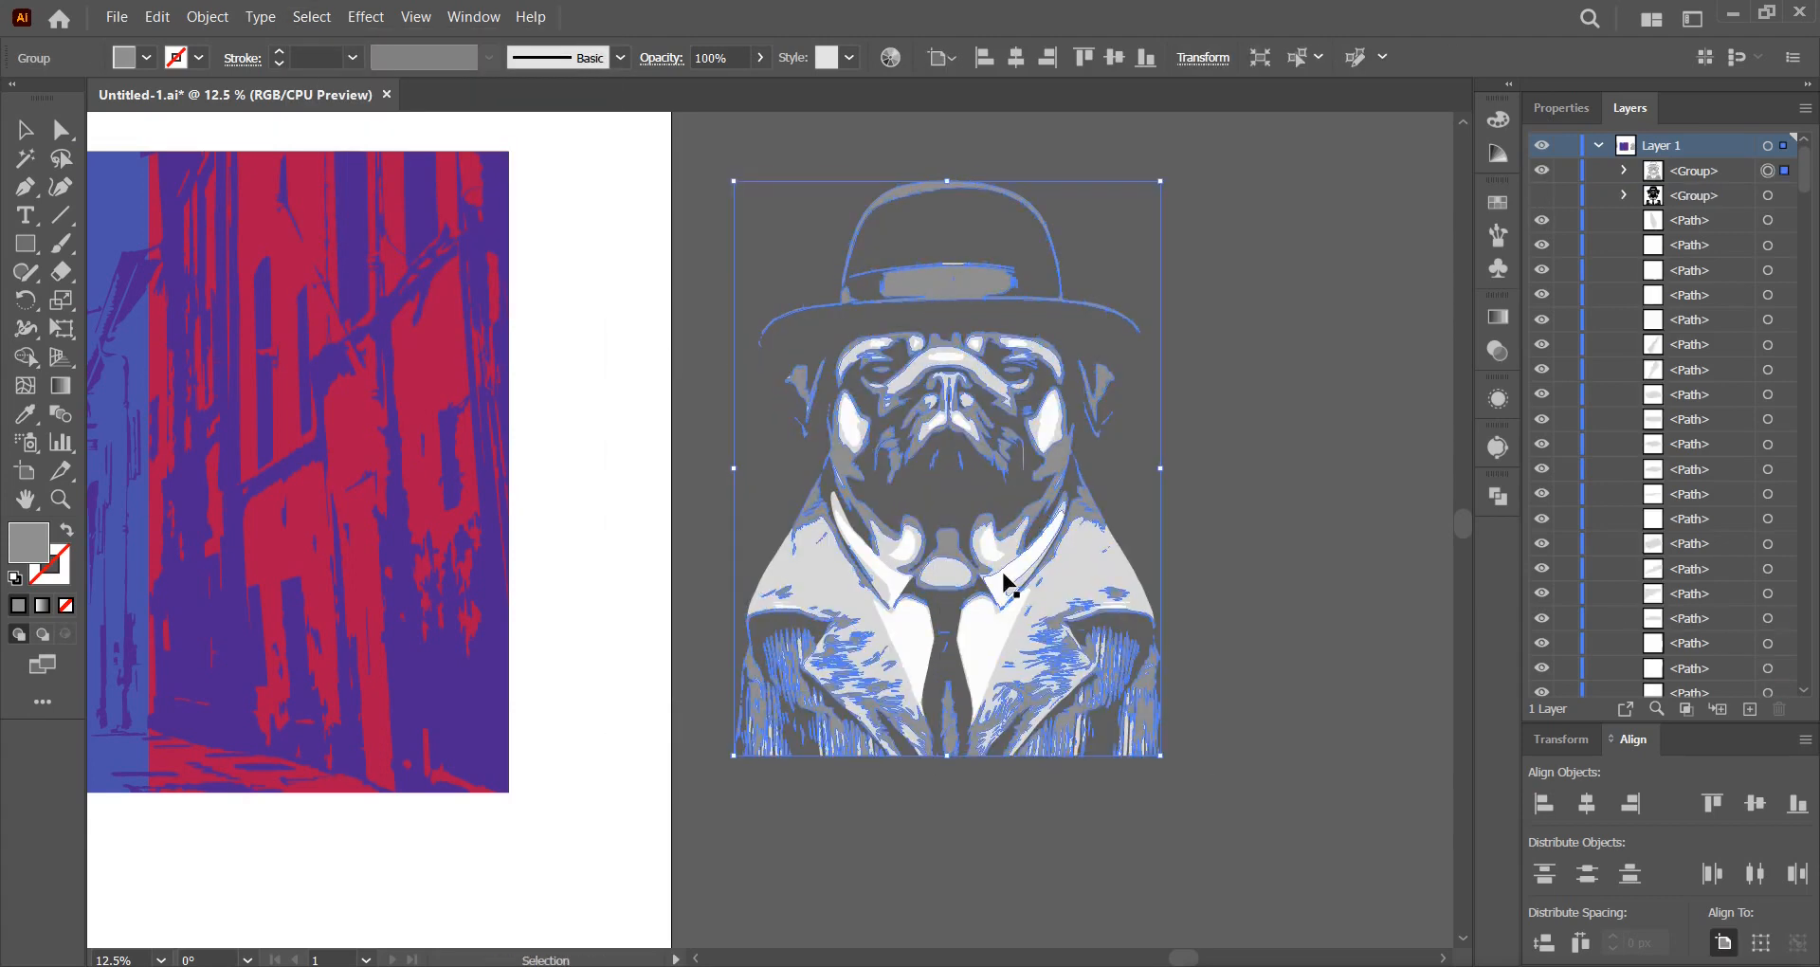
{"action": "left_click", "coordinate": [1541, 170]}
Group all light grey pug shapes and hide that group.
{"action": "left_click", "coordinate": [1095, 555]}
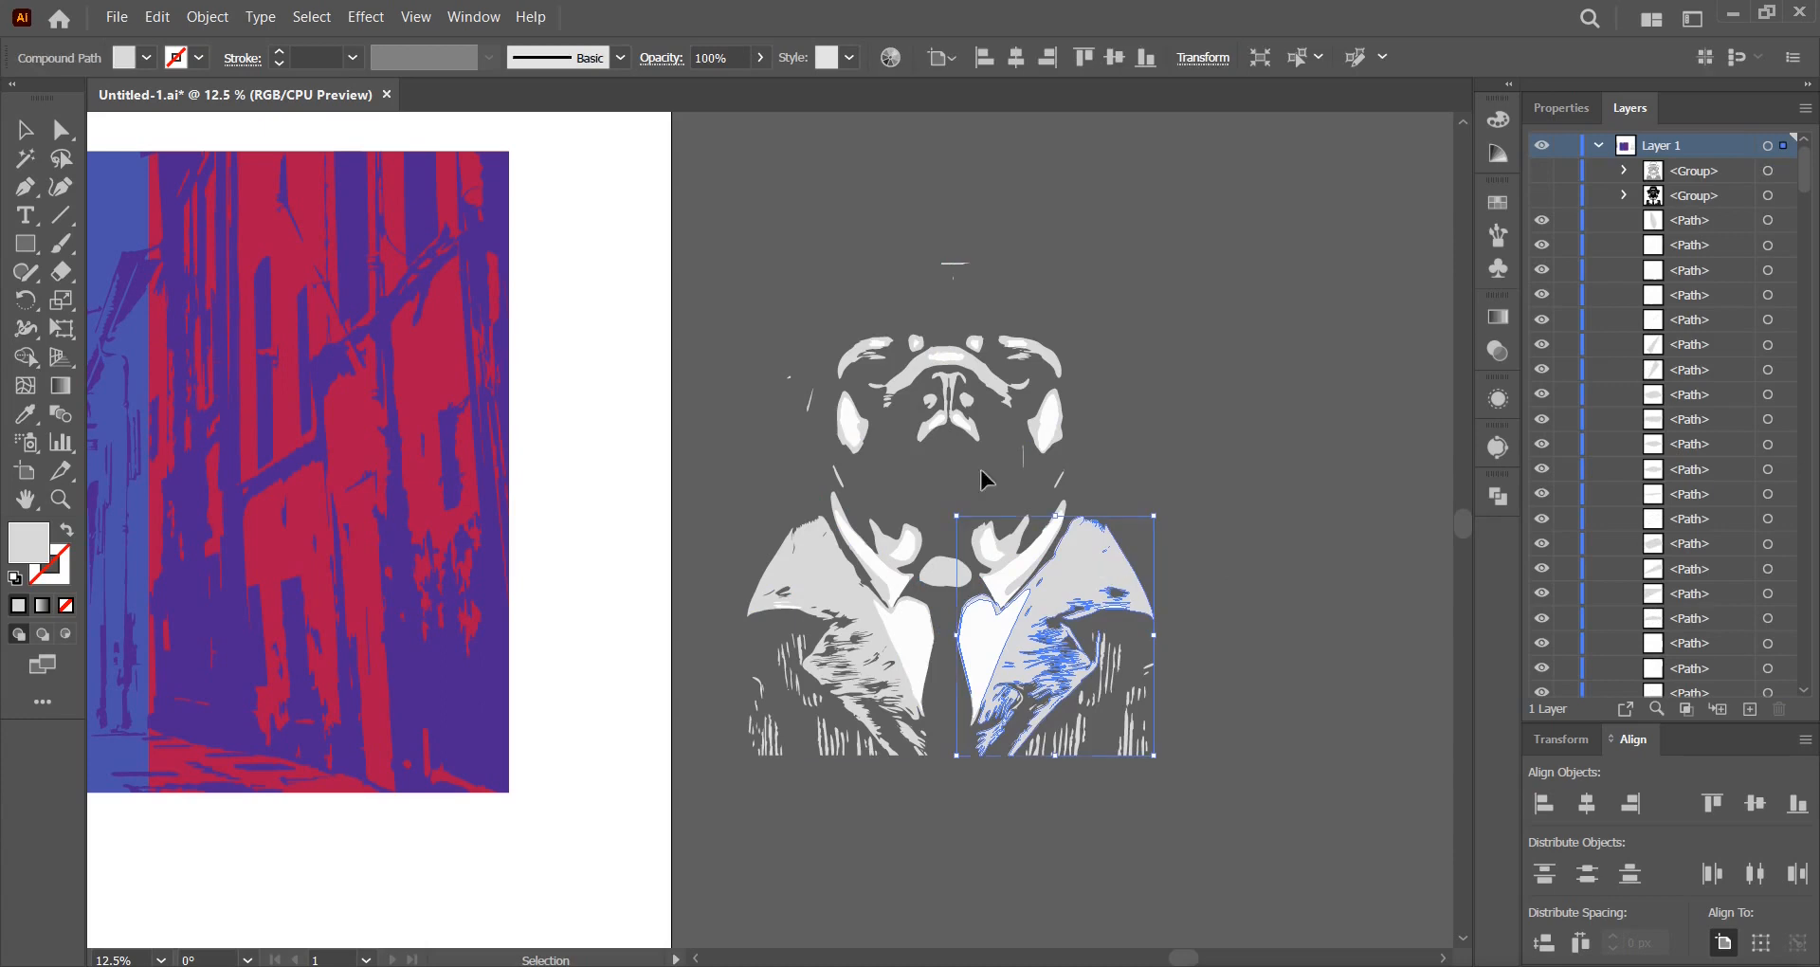
{"action": "left_click", "coordinate": [311, 17]}
{"action": "mouse_move", "coordinate": [406, 244]}
{"action": "left_click", "coordinate": [670, 358]}
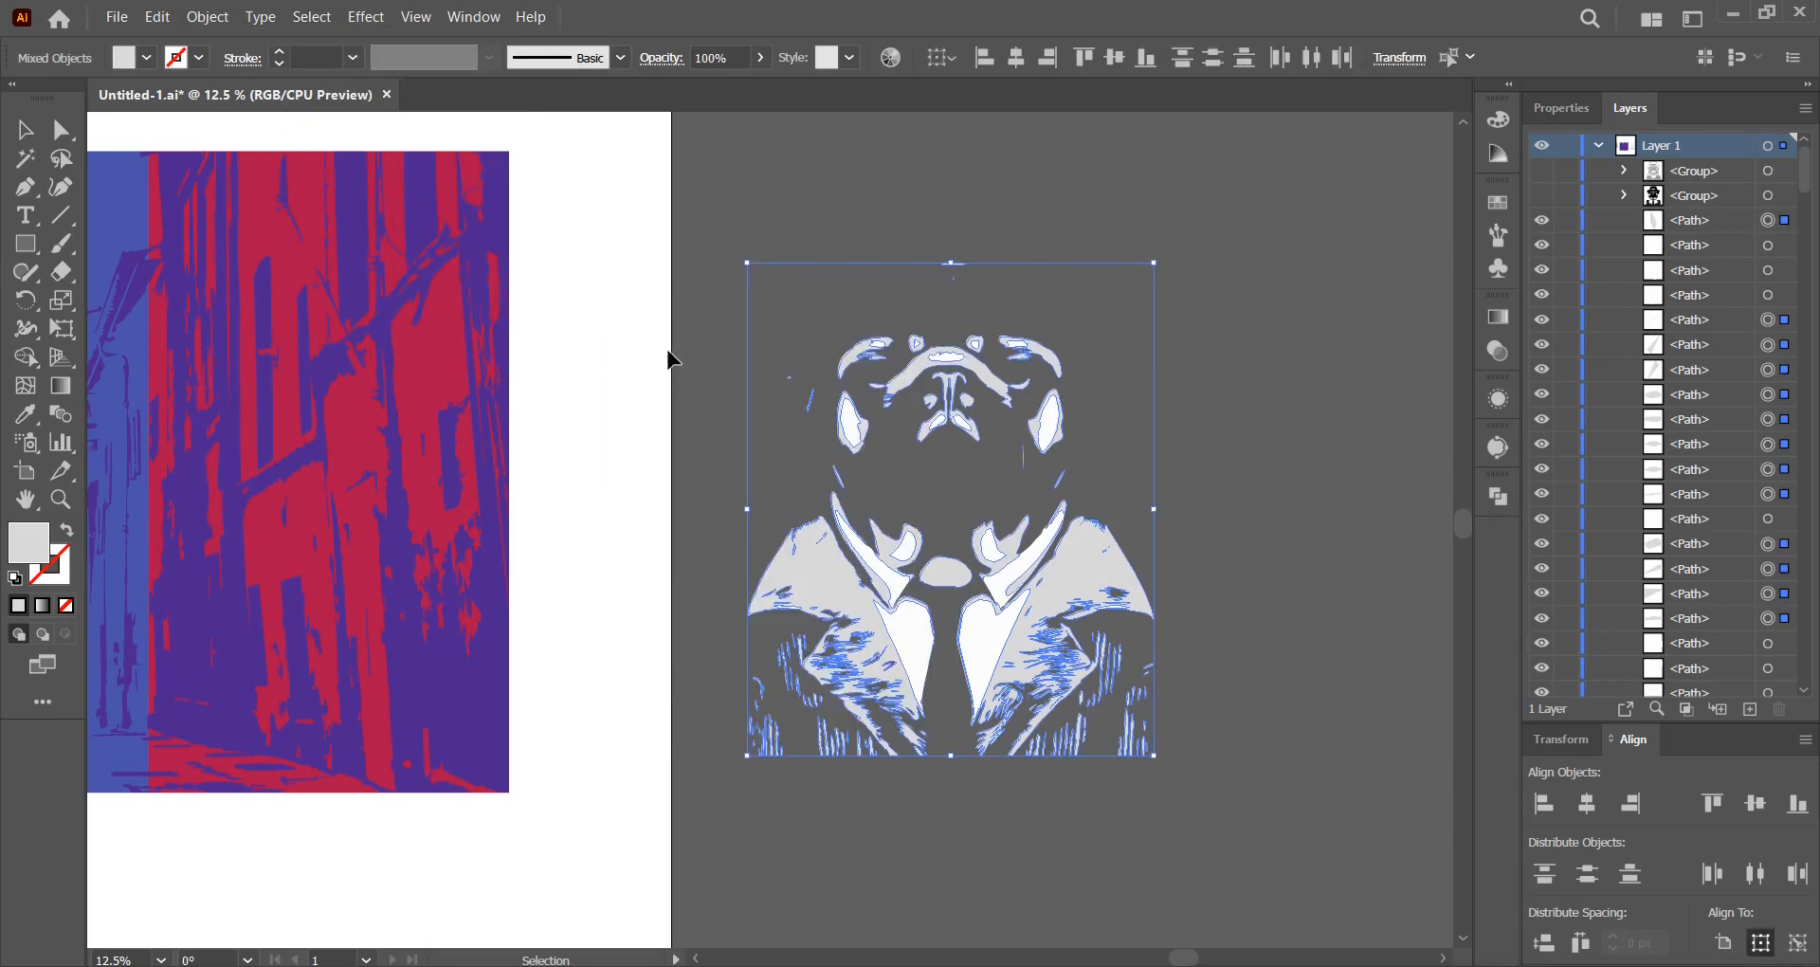
{"action": "right_click", "coordinate": [1071, 562]}
{"action": "left_click", "coordinate": [1173, 366]}
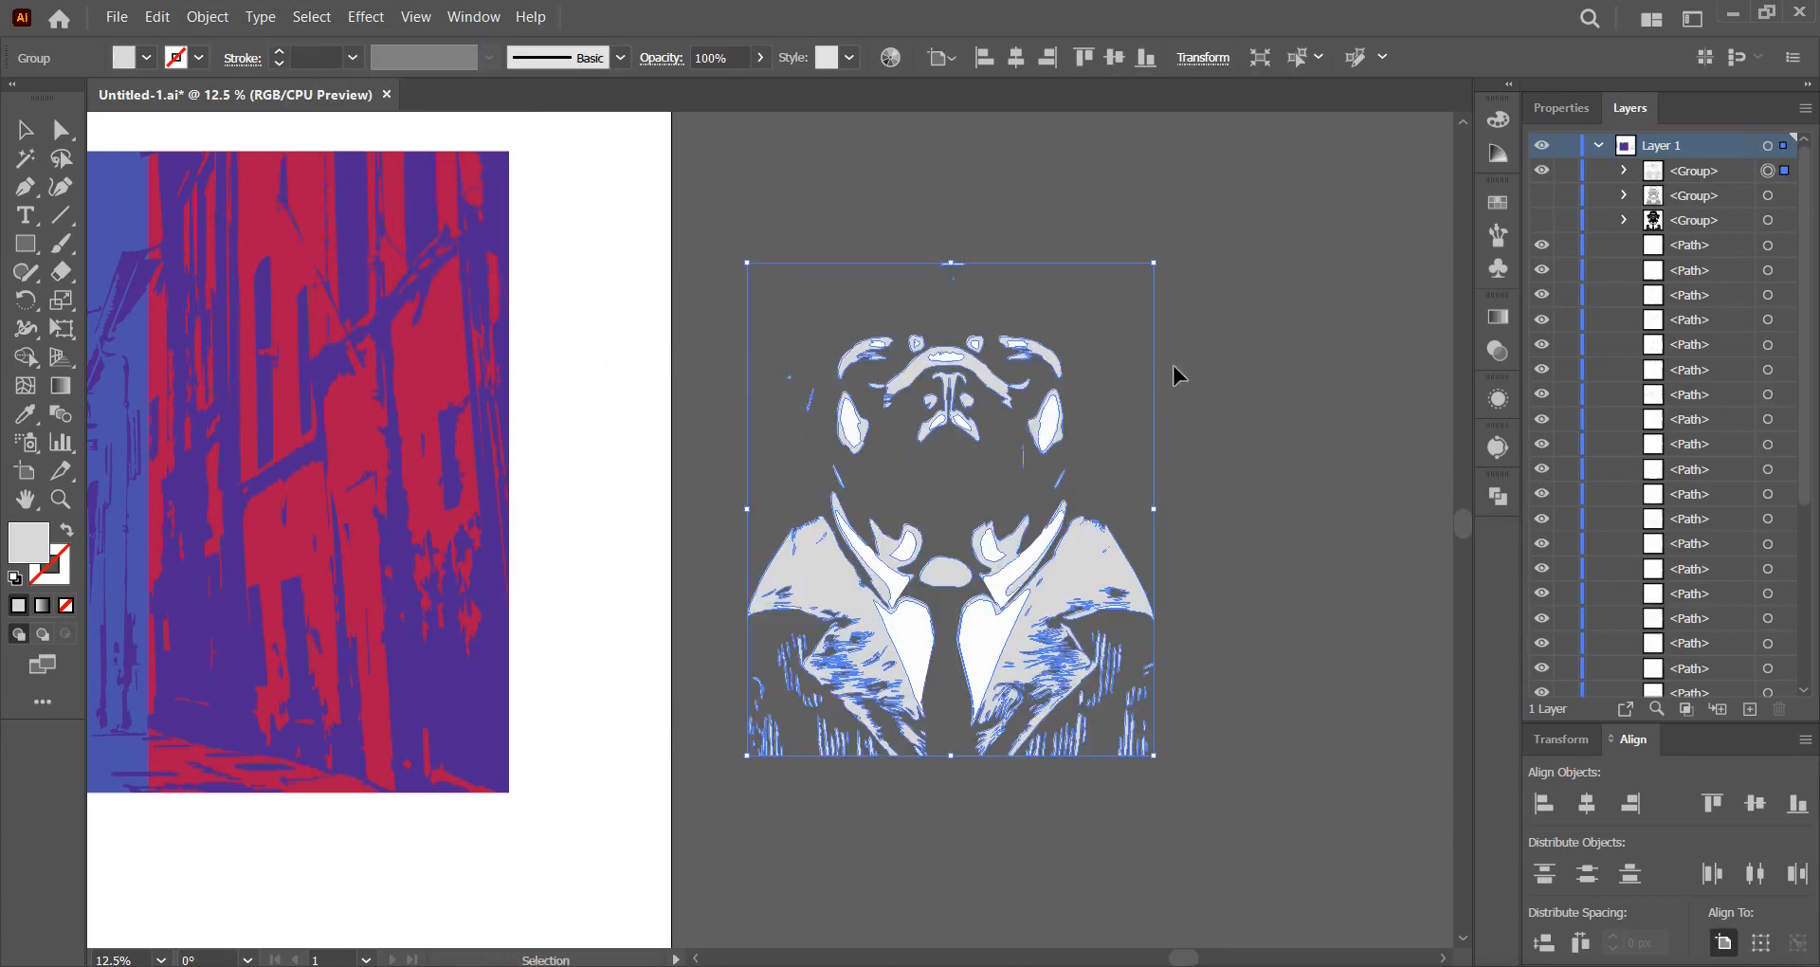
{"action": "left_click", "coordinate": [1542, 173]}
Group the remaining white shapes and make the three hidden colour groups visible again.
{"action": "key", "text": "ctrl+a"}
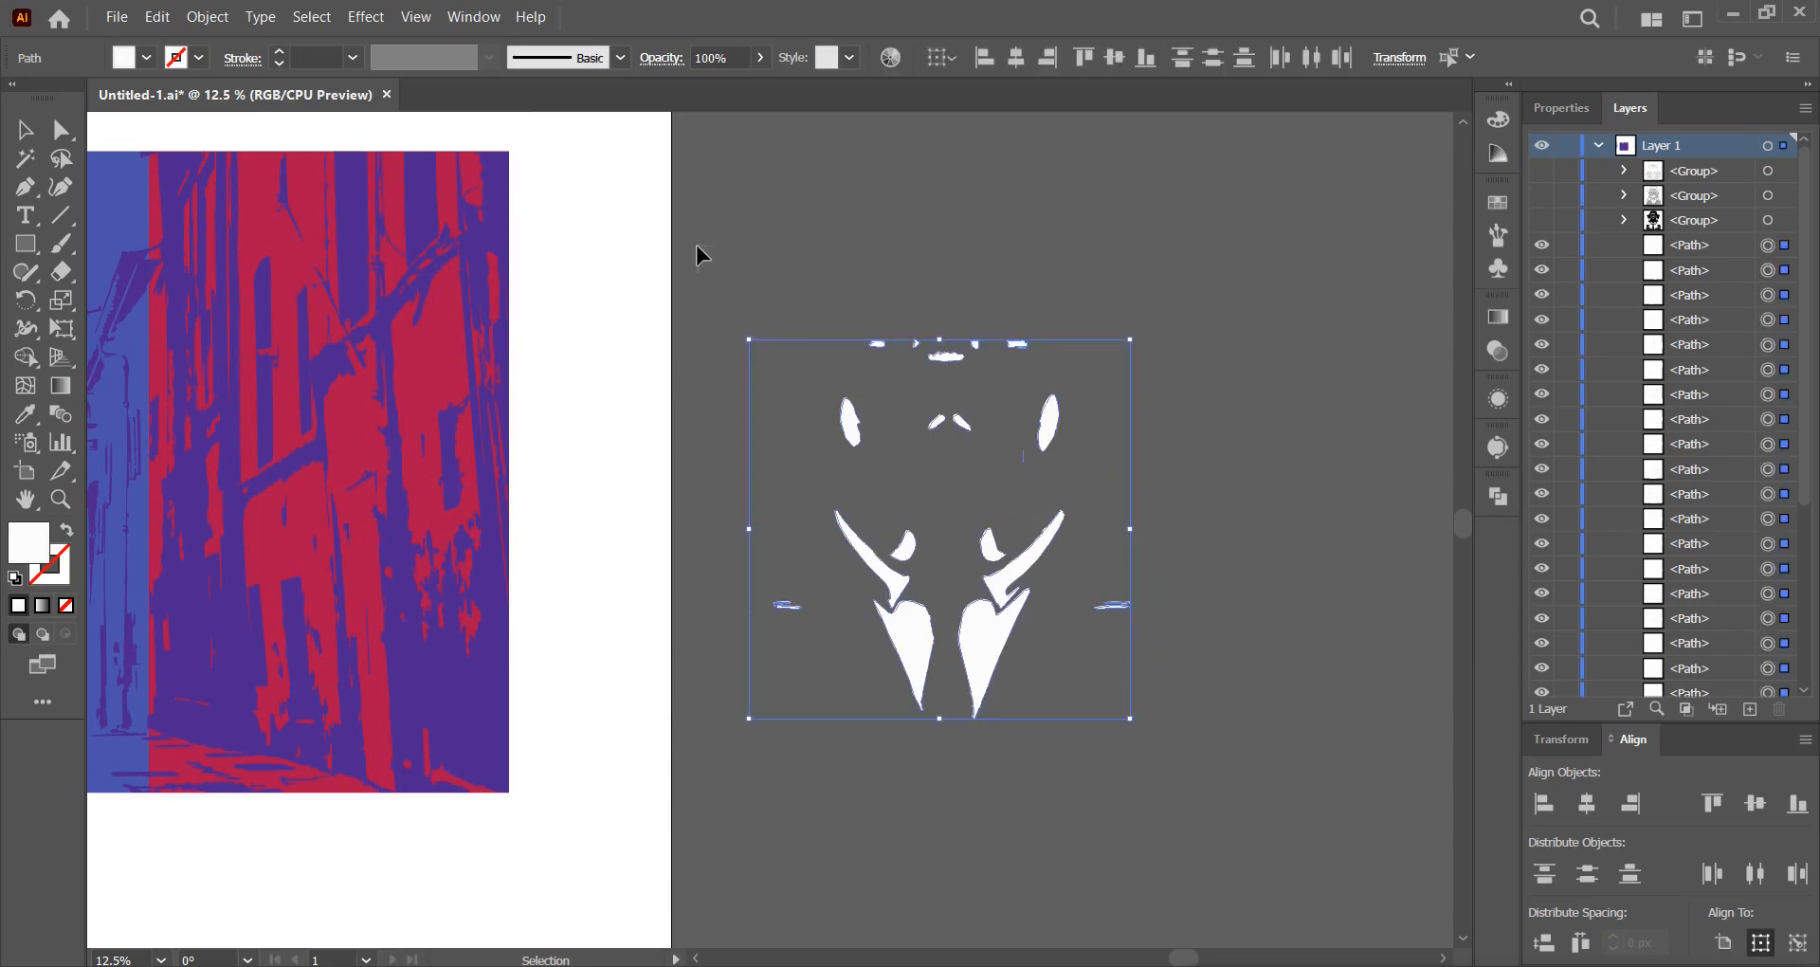
{"action": "right_click", "coordinate": [983, 621]}
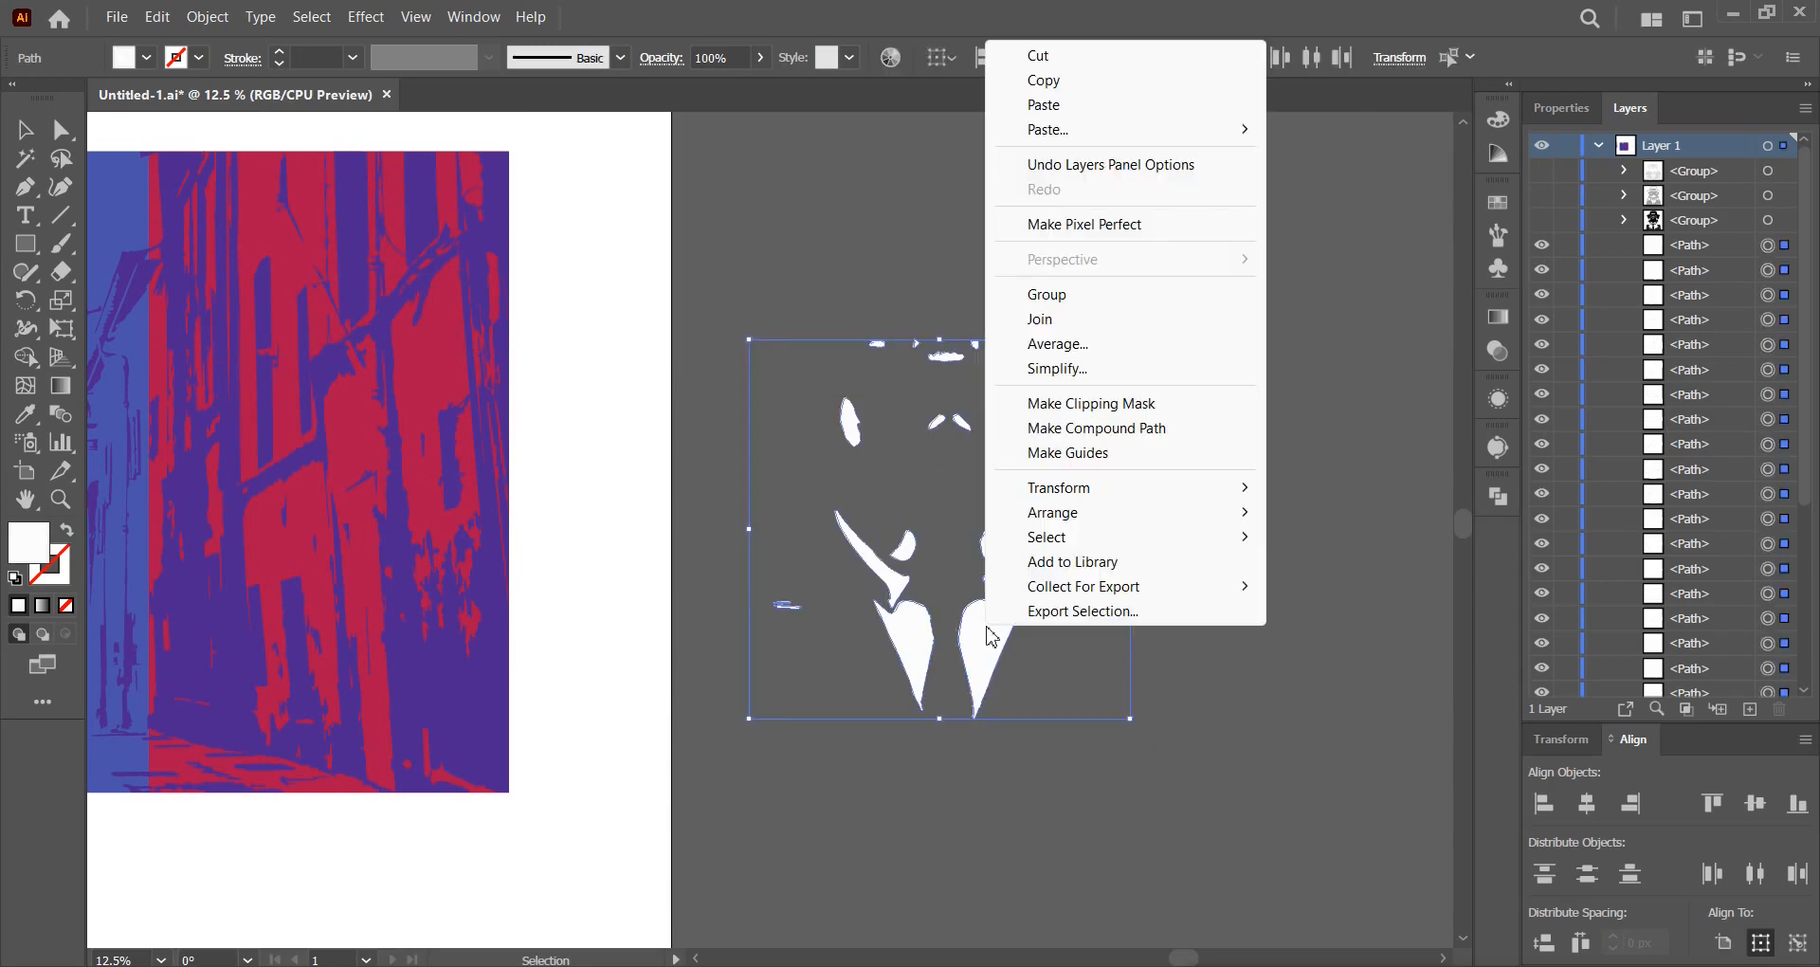
{"action": "left_click", "coordinate": [1081, 295]}
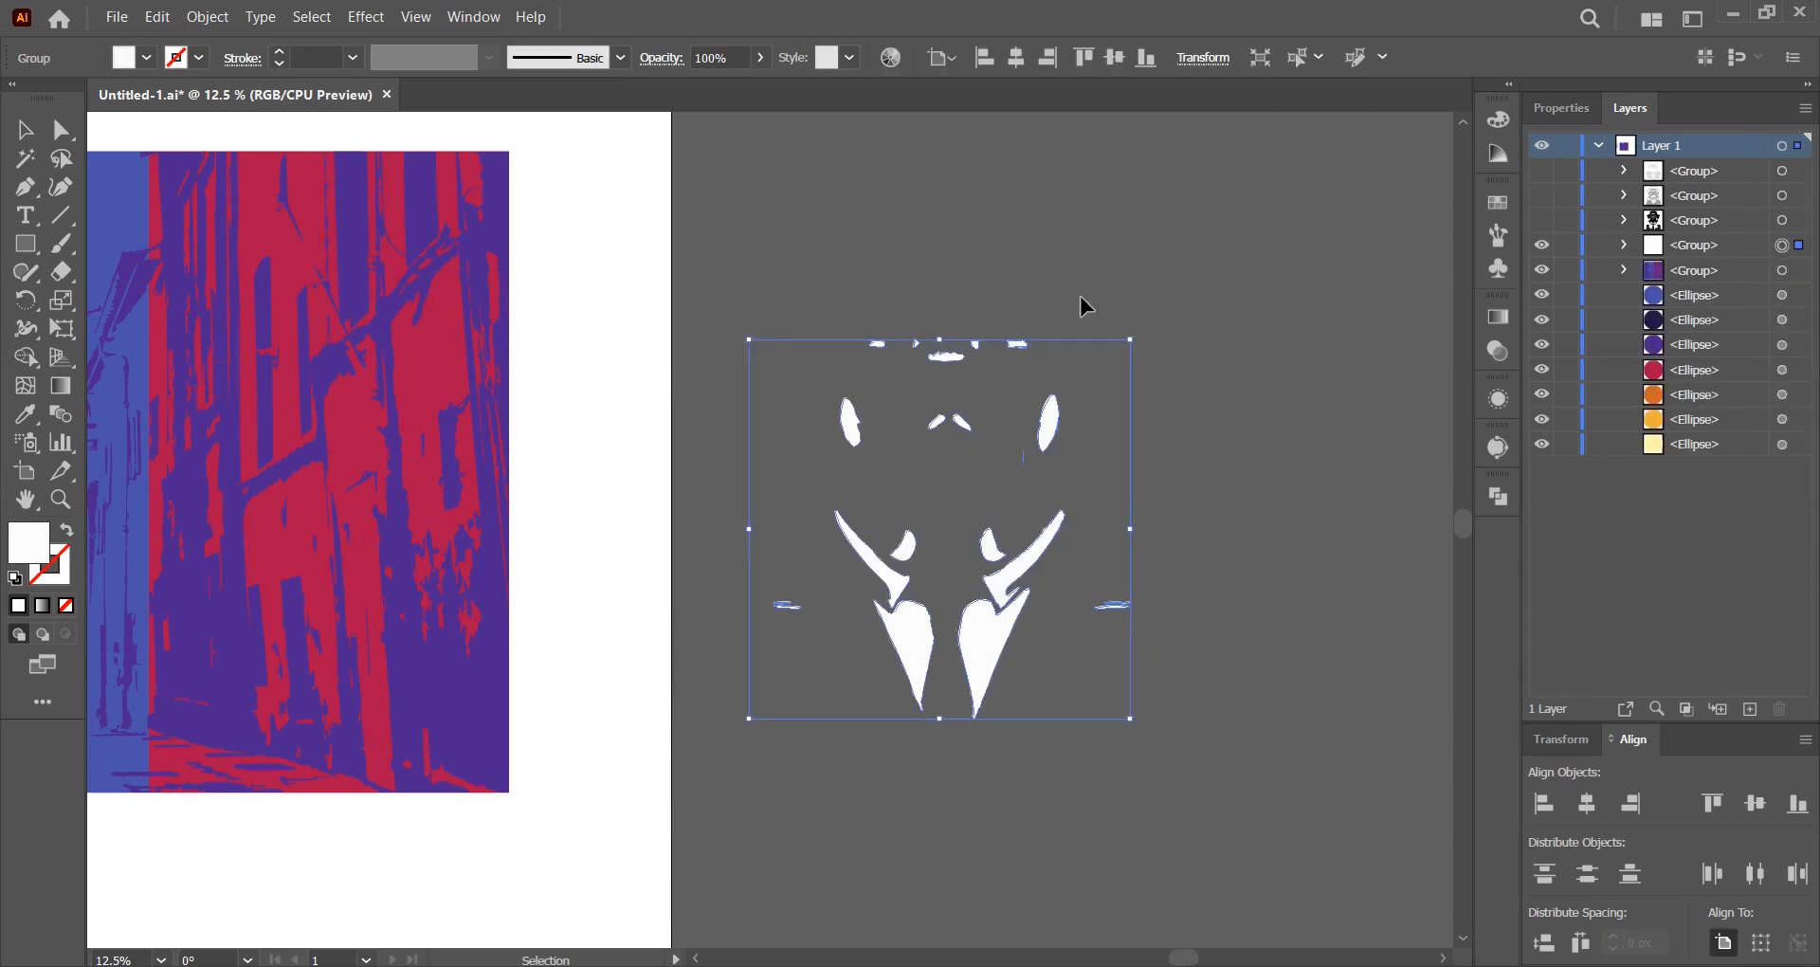
{"action": "left_click", "coordinate": [1542, 220]}
{"action": "left_click", "coordinate": [1541, 195]}
{"action": "left_click", "coordinate": [1542, 171]}
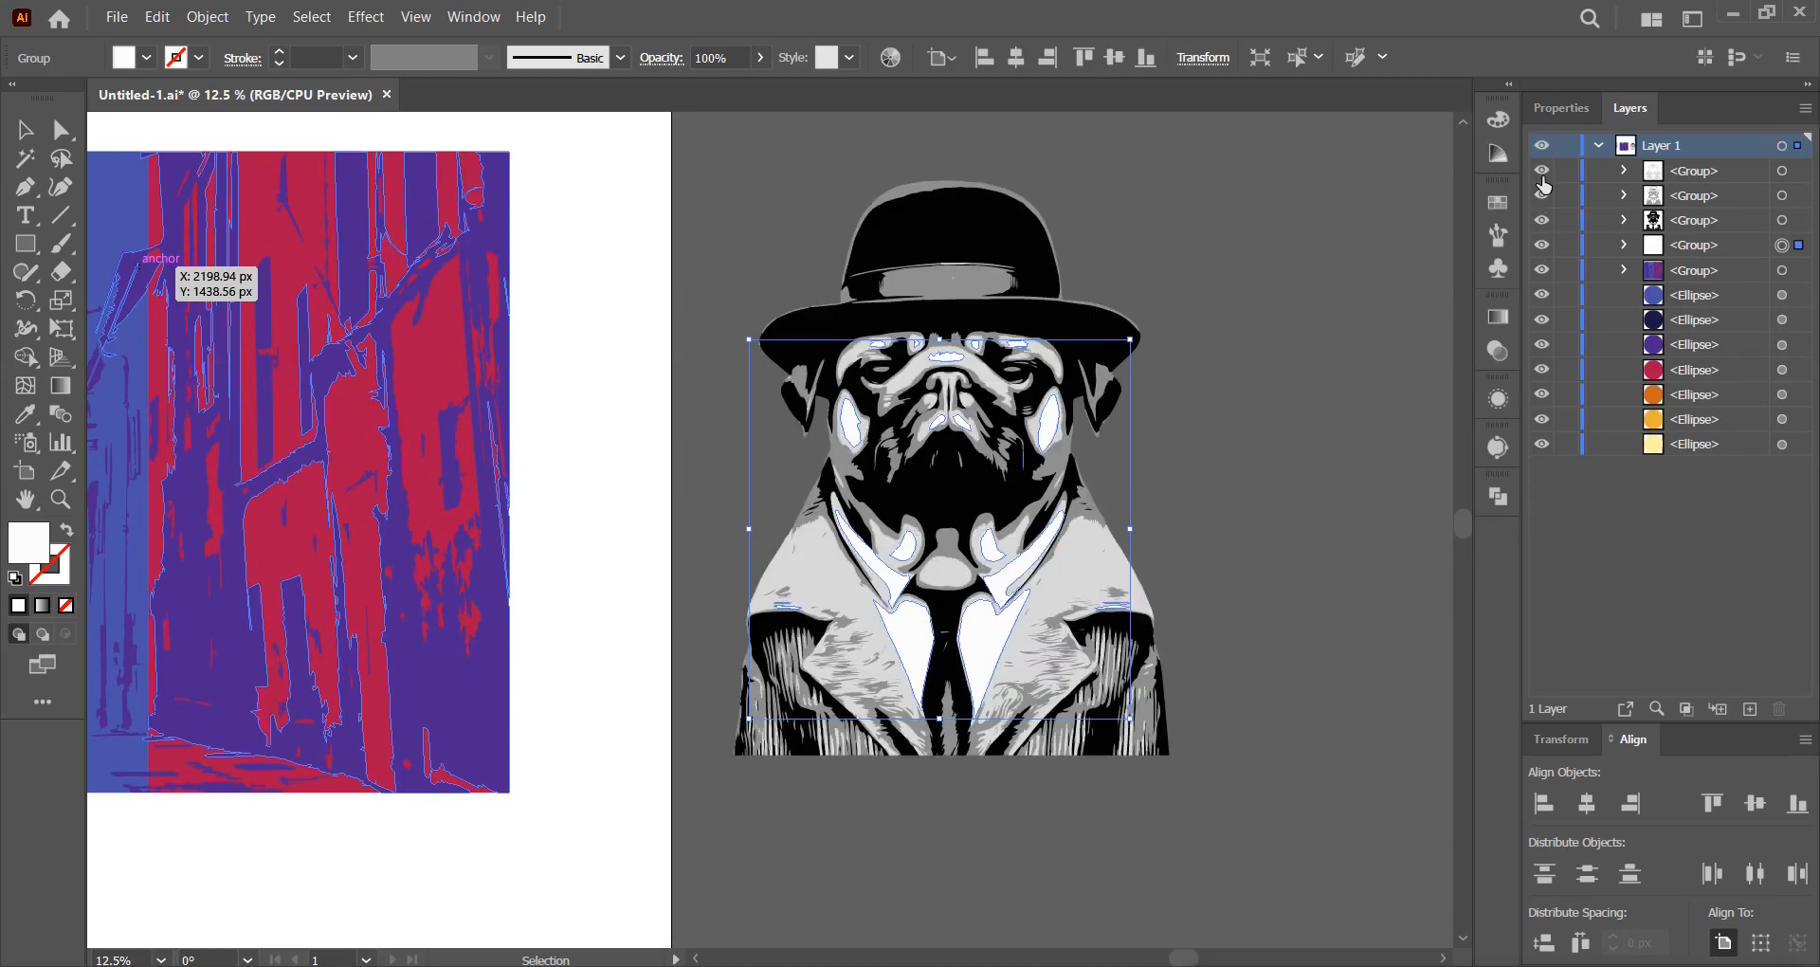
Combine the four colour groups into a single pug group.
{"action": "left_click_drag", "start_coordinate": [1233, 804], "coordinate": [725, 173]}
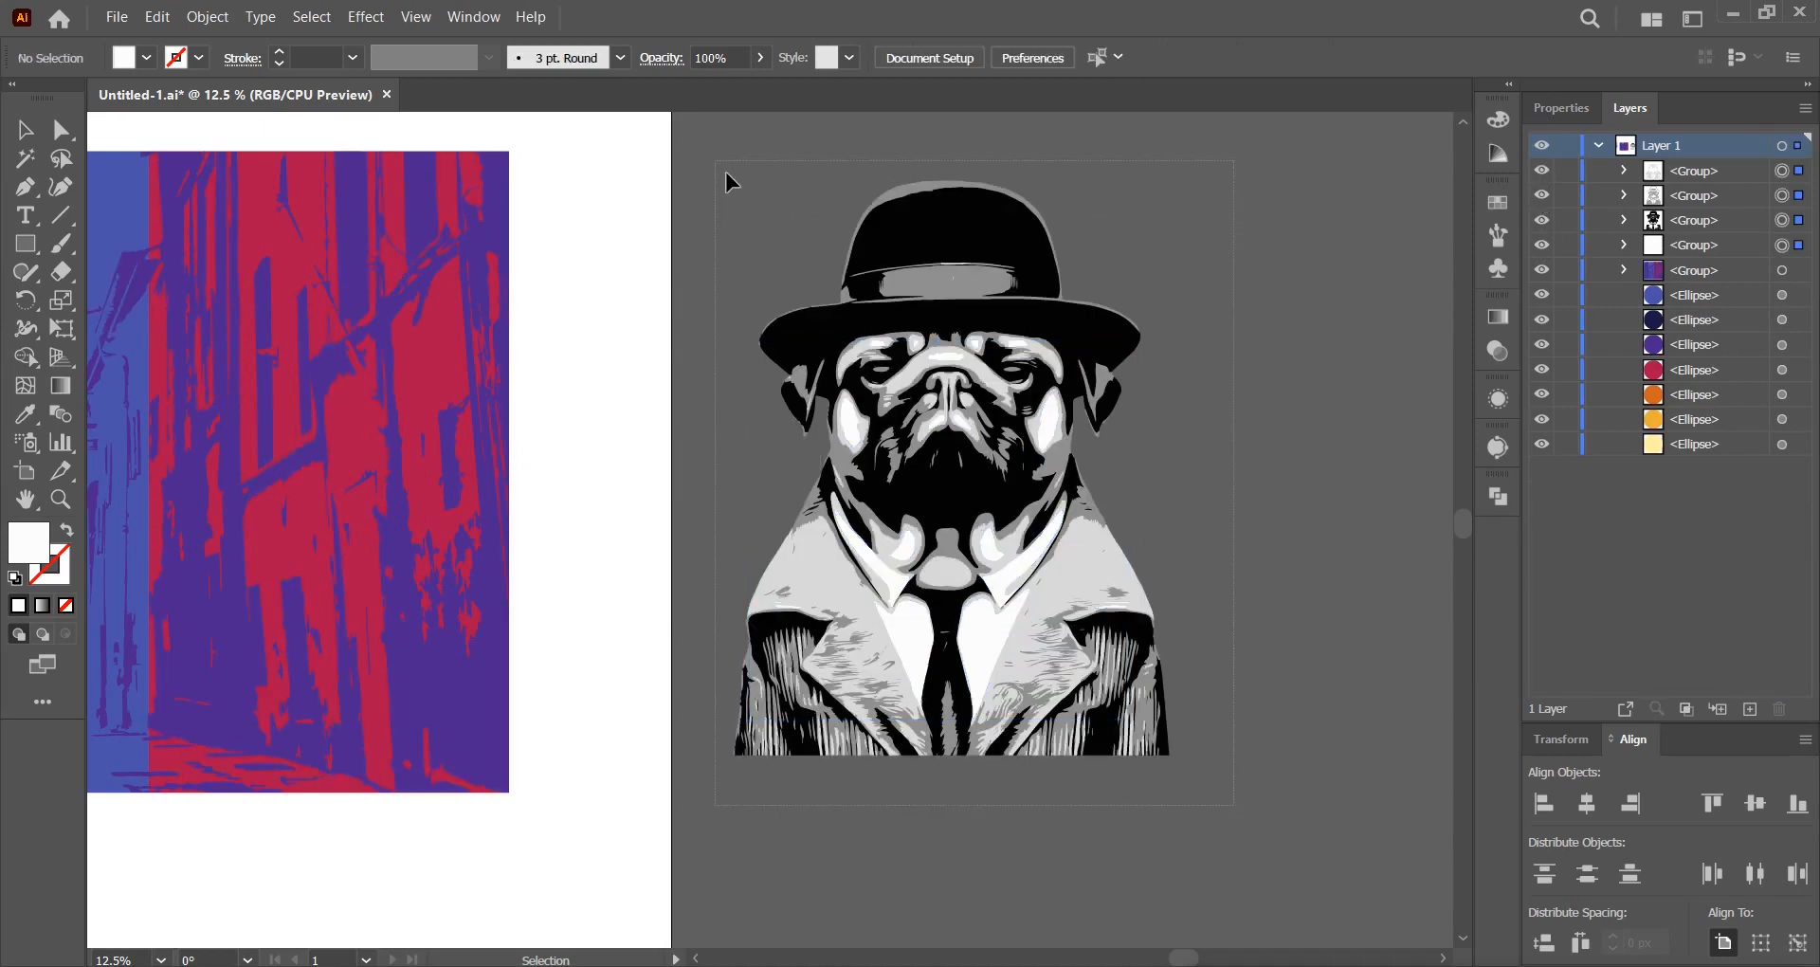
{"action": "right_click", "coordinate": [935, 241]}
{"action": "left_click", "coordinate": [1016, 521]}
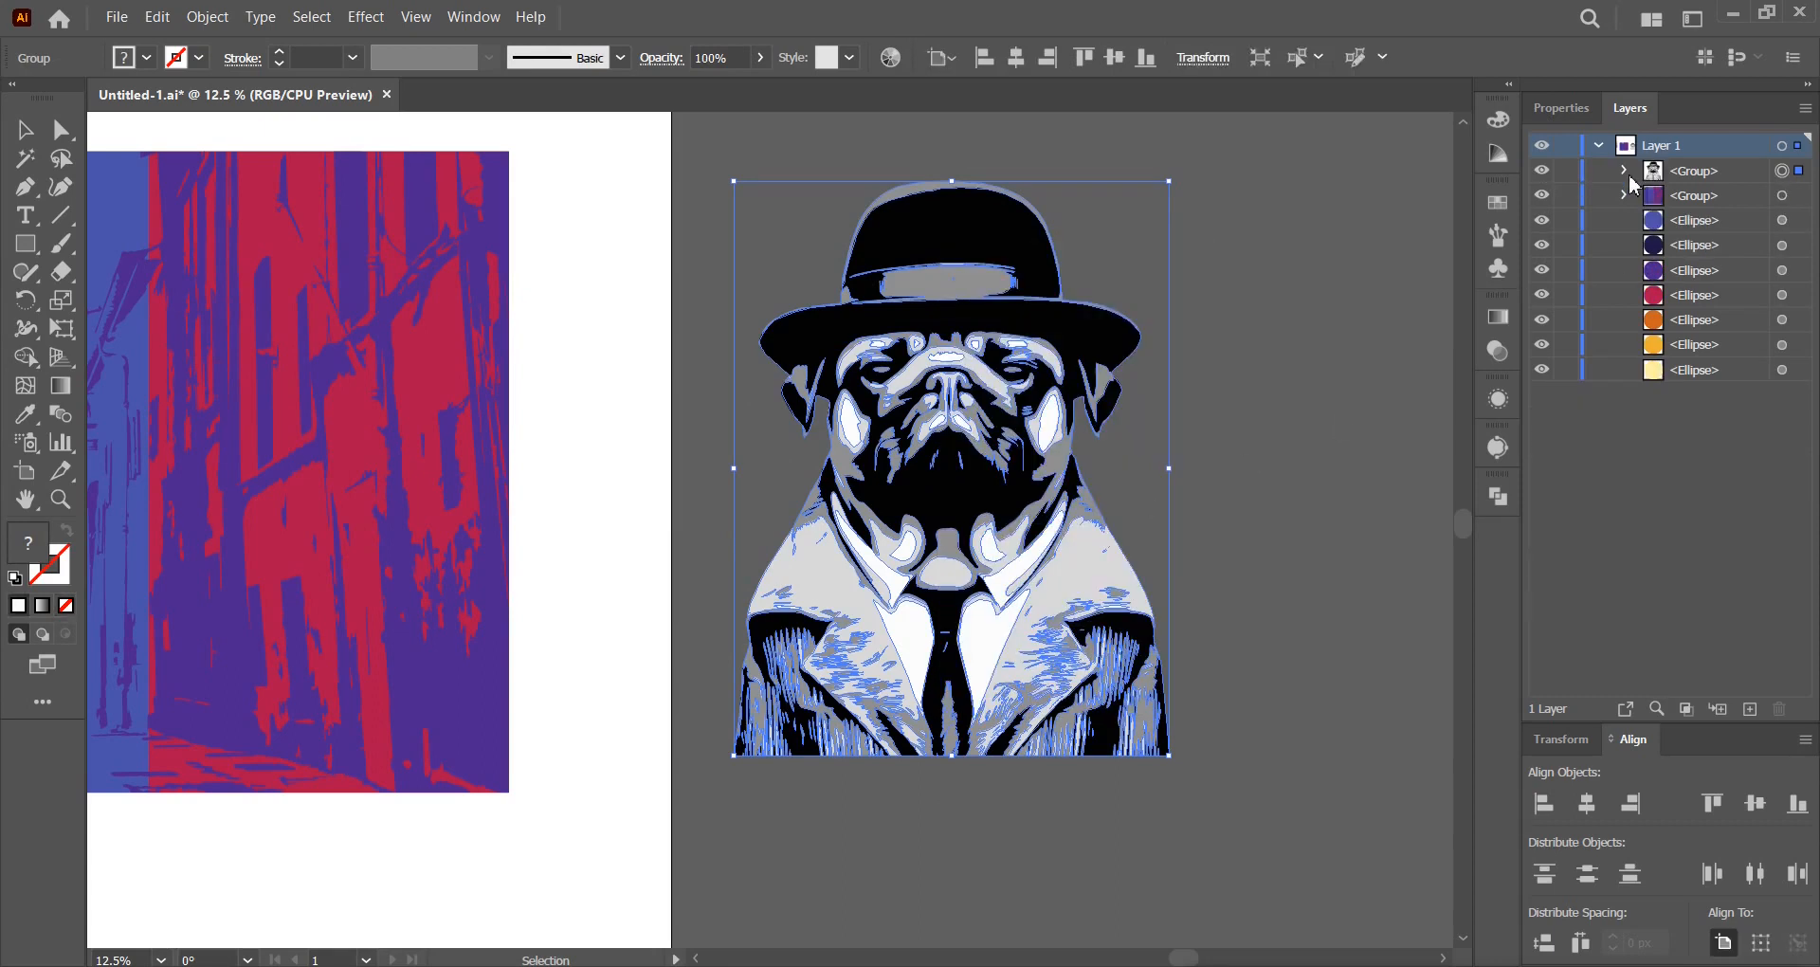
{"action": "left_click", "coordinate": [1625, 172]}
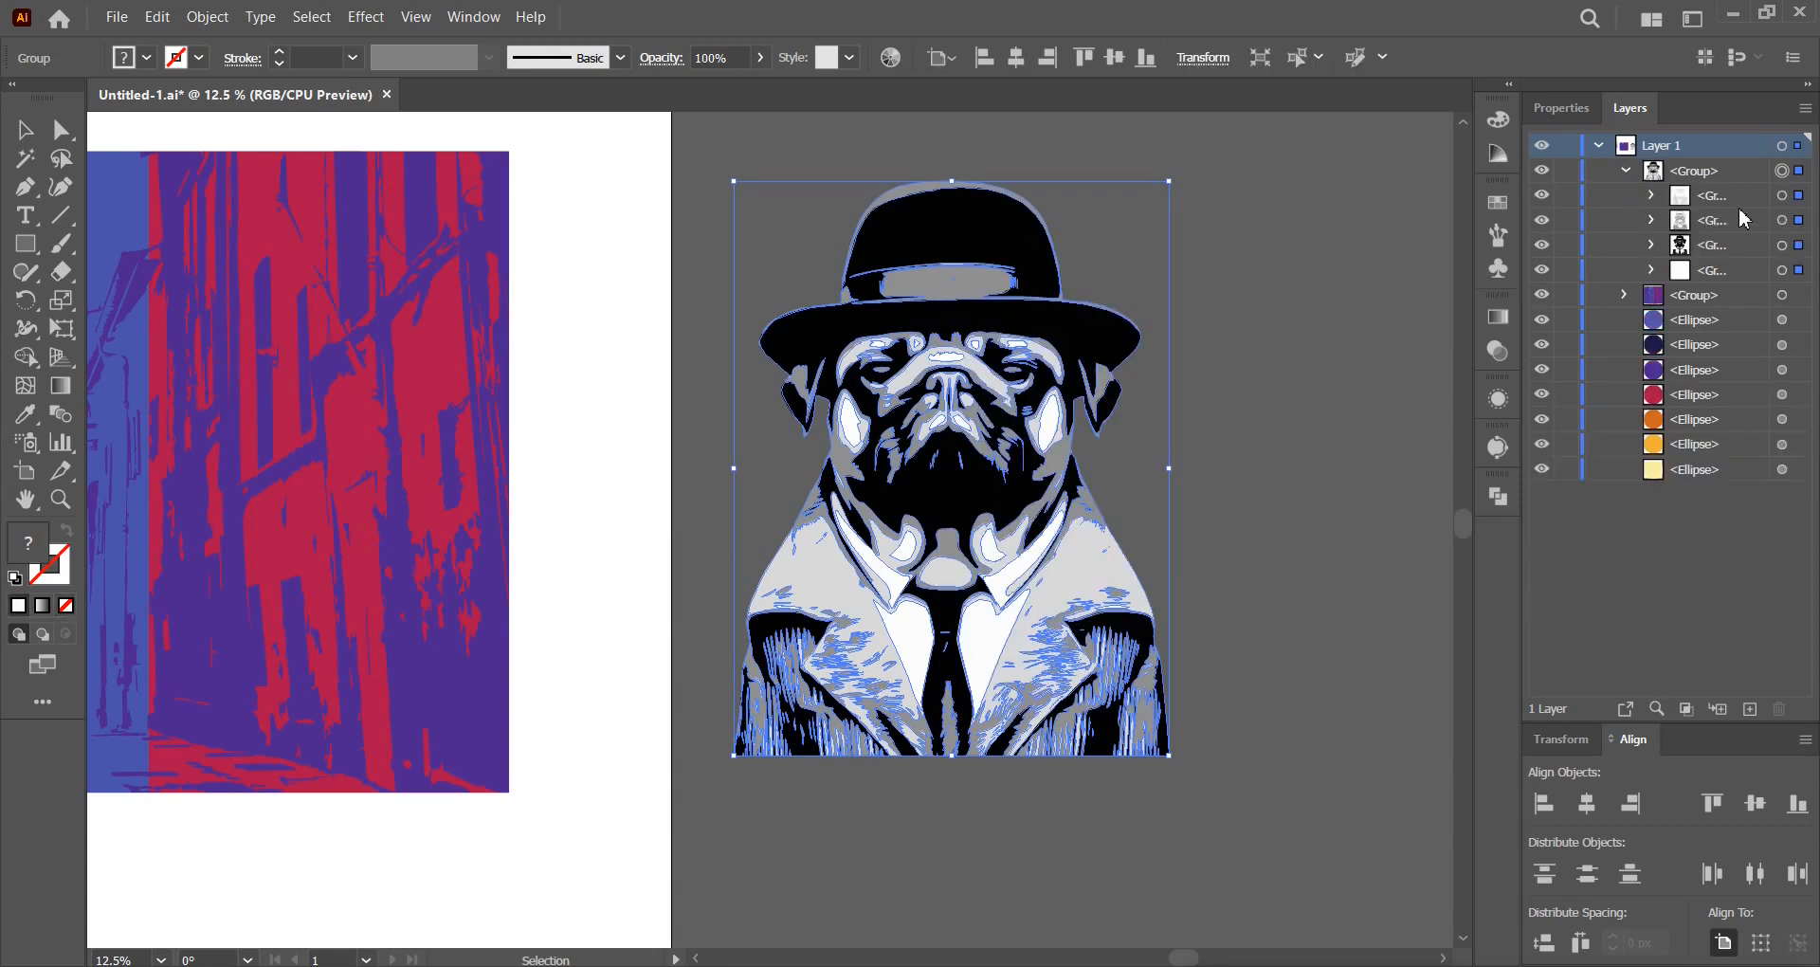
{"action": "left_click", "coordinate": [1283, 297]}
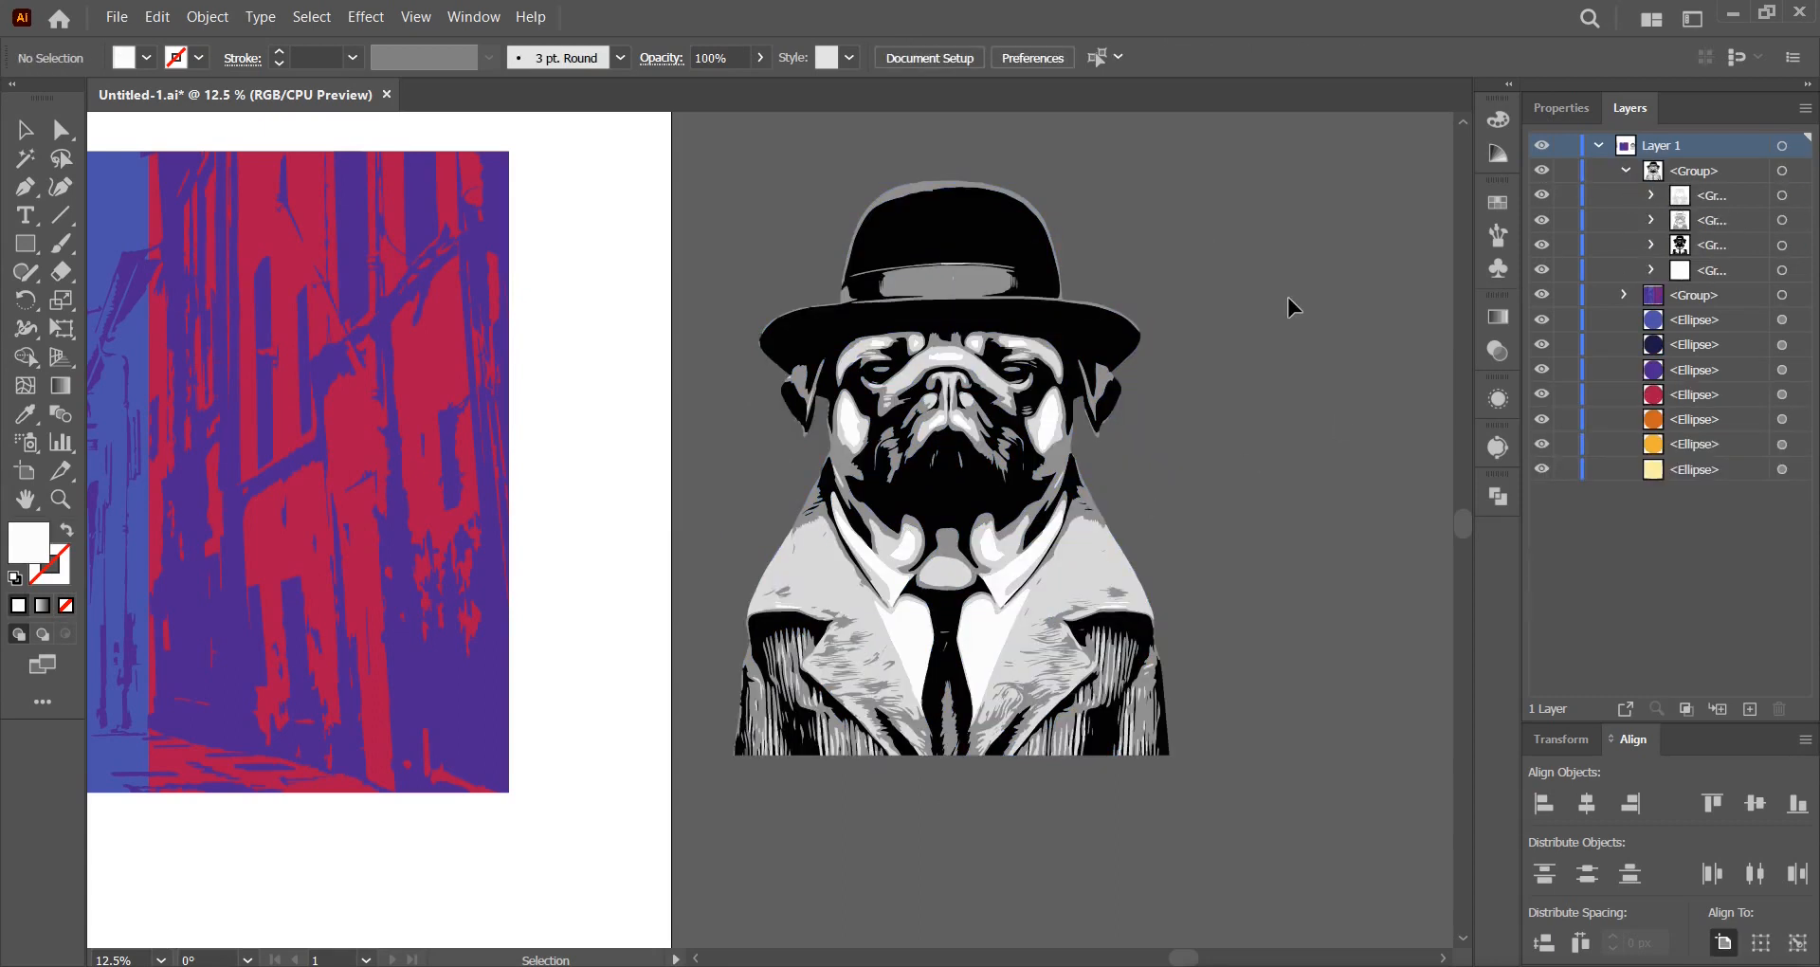
{"action": "left_click", "coordinate": [1624, 171]}
Centre the pug group horizontally and drag it onto the street background.
{"action": "scroll", "coordinate": [1311, 298], "scroll_direction": "down", "scroll_amount": 1}
{"action": "left_click_drag", "start_coordinate": [1280, 361], "coordinate": [1381, 389]}
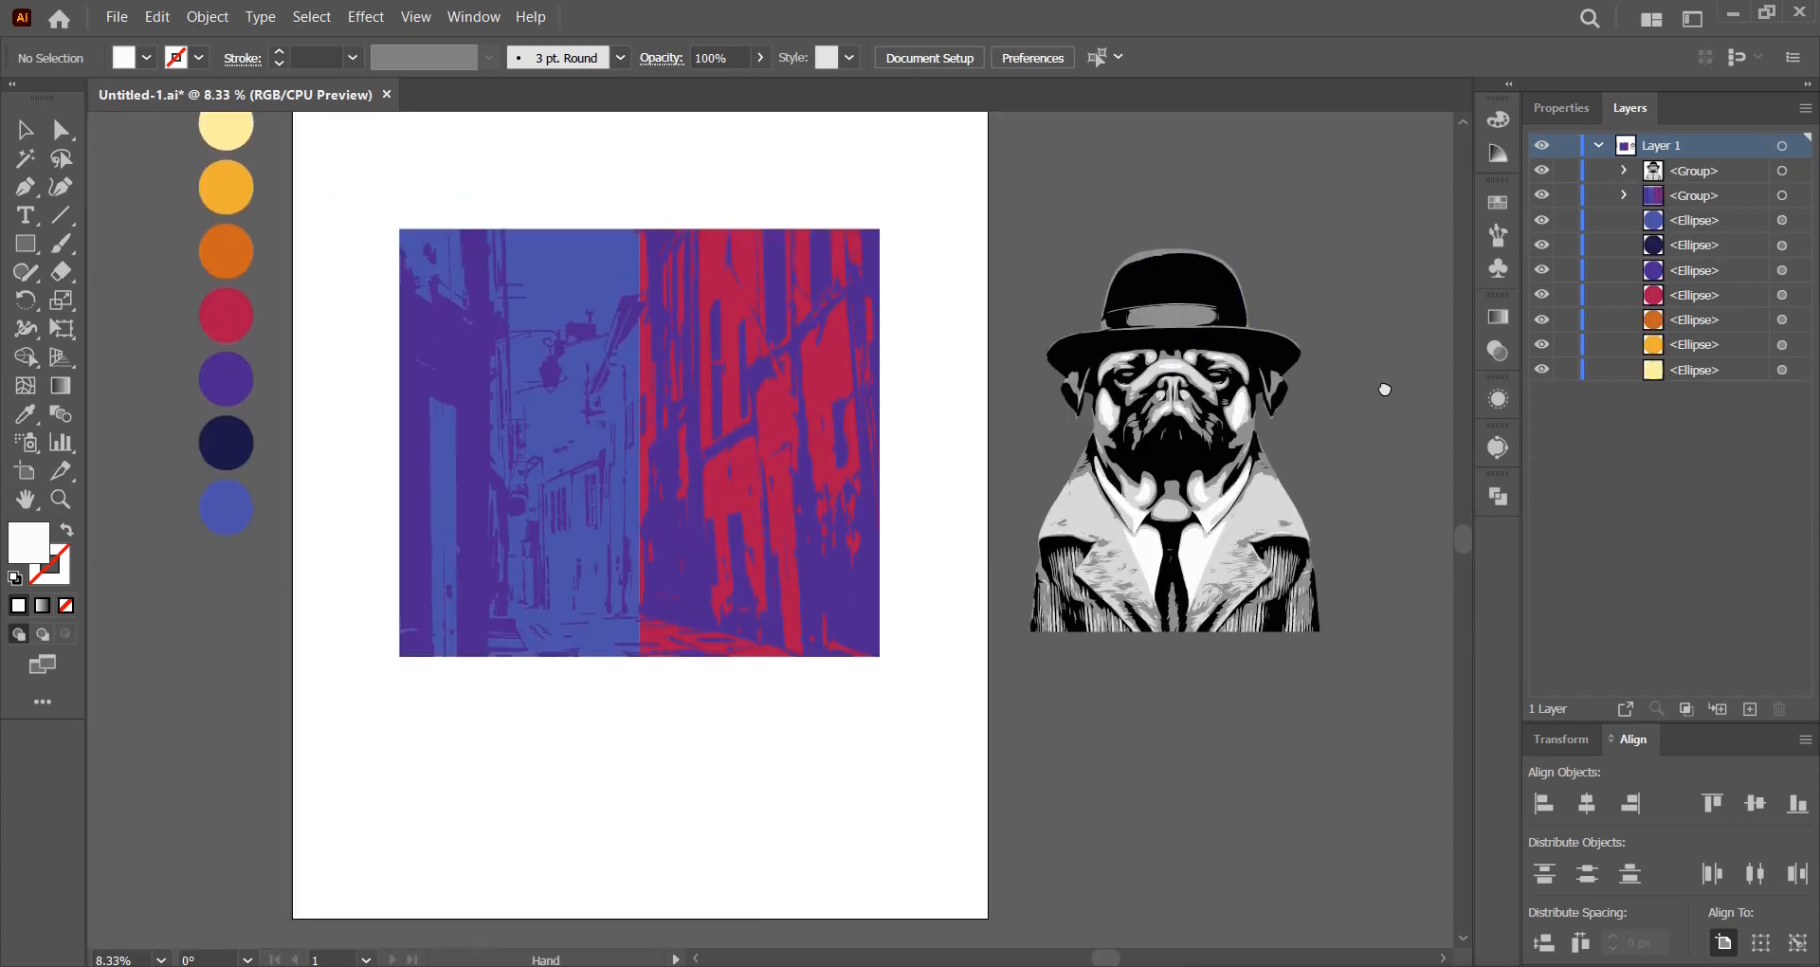
{"action": "left_click", "coordinate": [1204, 392]}
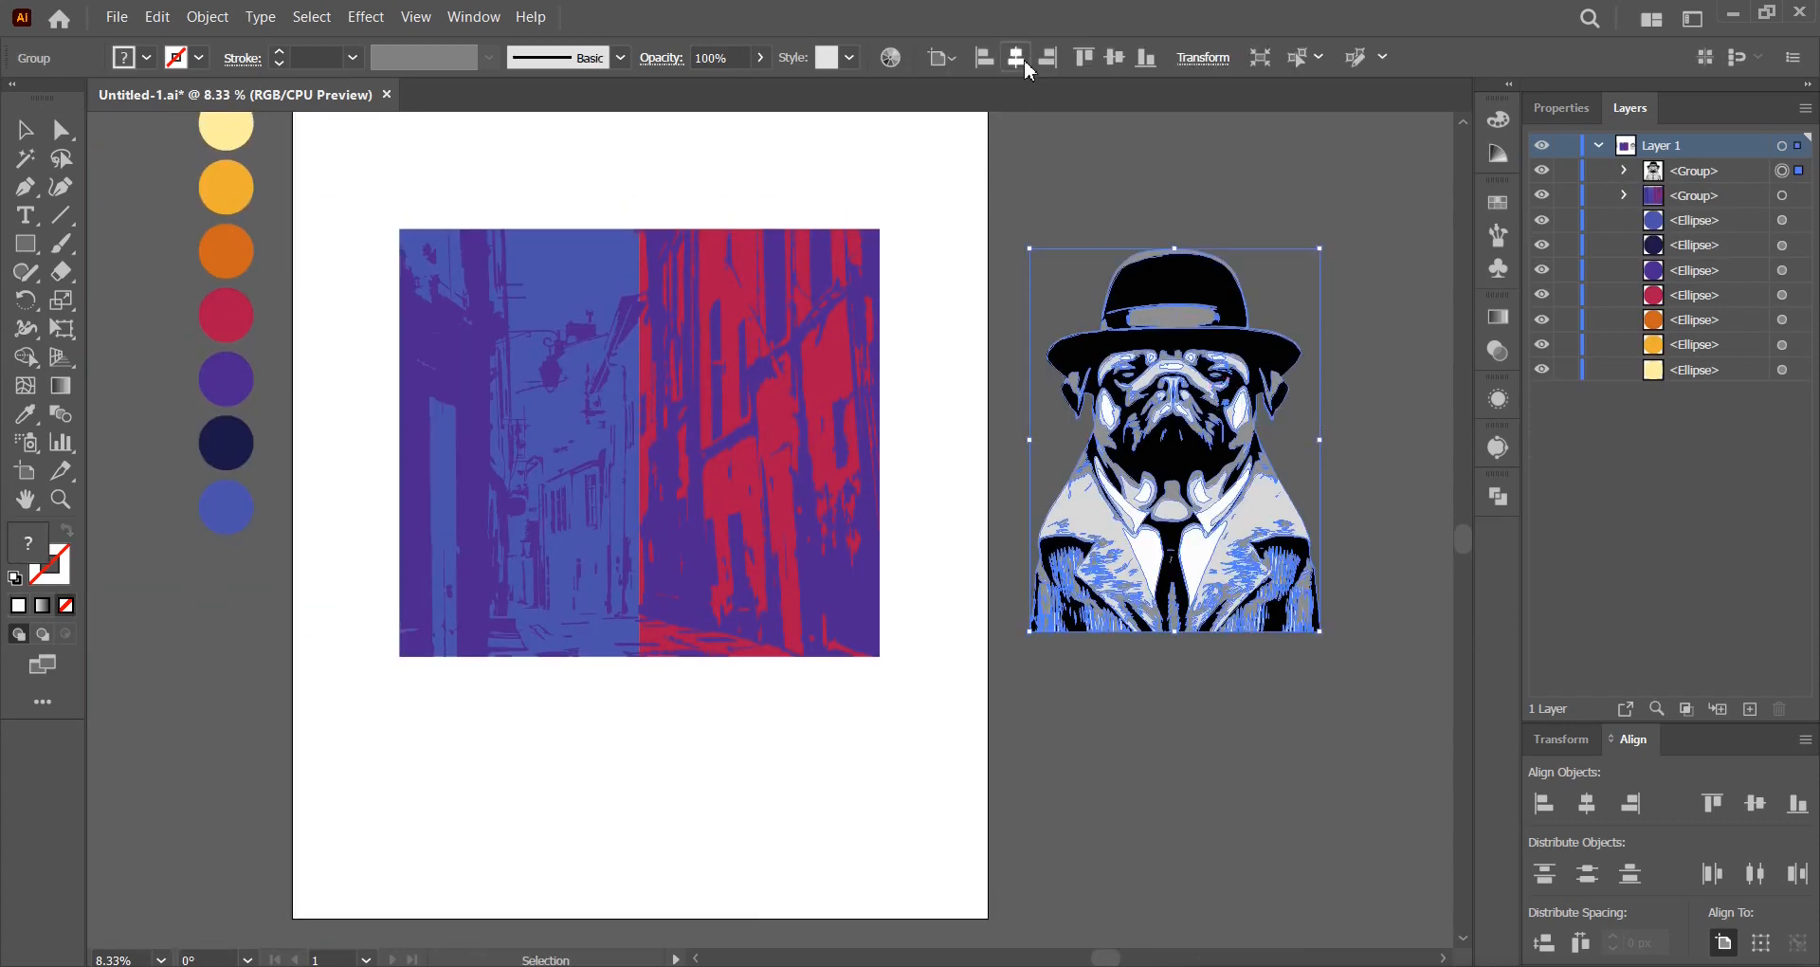
{"action": "left_click", "coordinate": [1016, 58]}
{"action": "left_click_drag", "start_coordinate": [662, 510], "coordinate": [654, 516]}
{"action": "left_click", "coordinate": [1032, 429]}
With the background as key object, align the pug's bottom edge to the background's bottom.
{"action": "left_click_drag", "start_coordinate": [970, 503], "coordinate": [1137, 516]}
{"action": "left_click_drag", "start_coordinate": [1048, 719], "coordinate": [855, 510]}
{"action": "scroll", "coordinate": [877, 524], "scroll_direction": "up", "scroll_amount": 1}
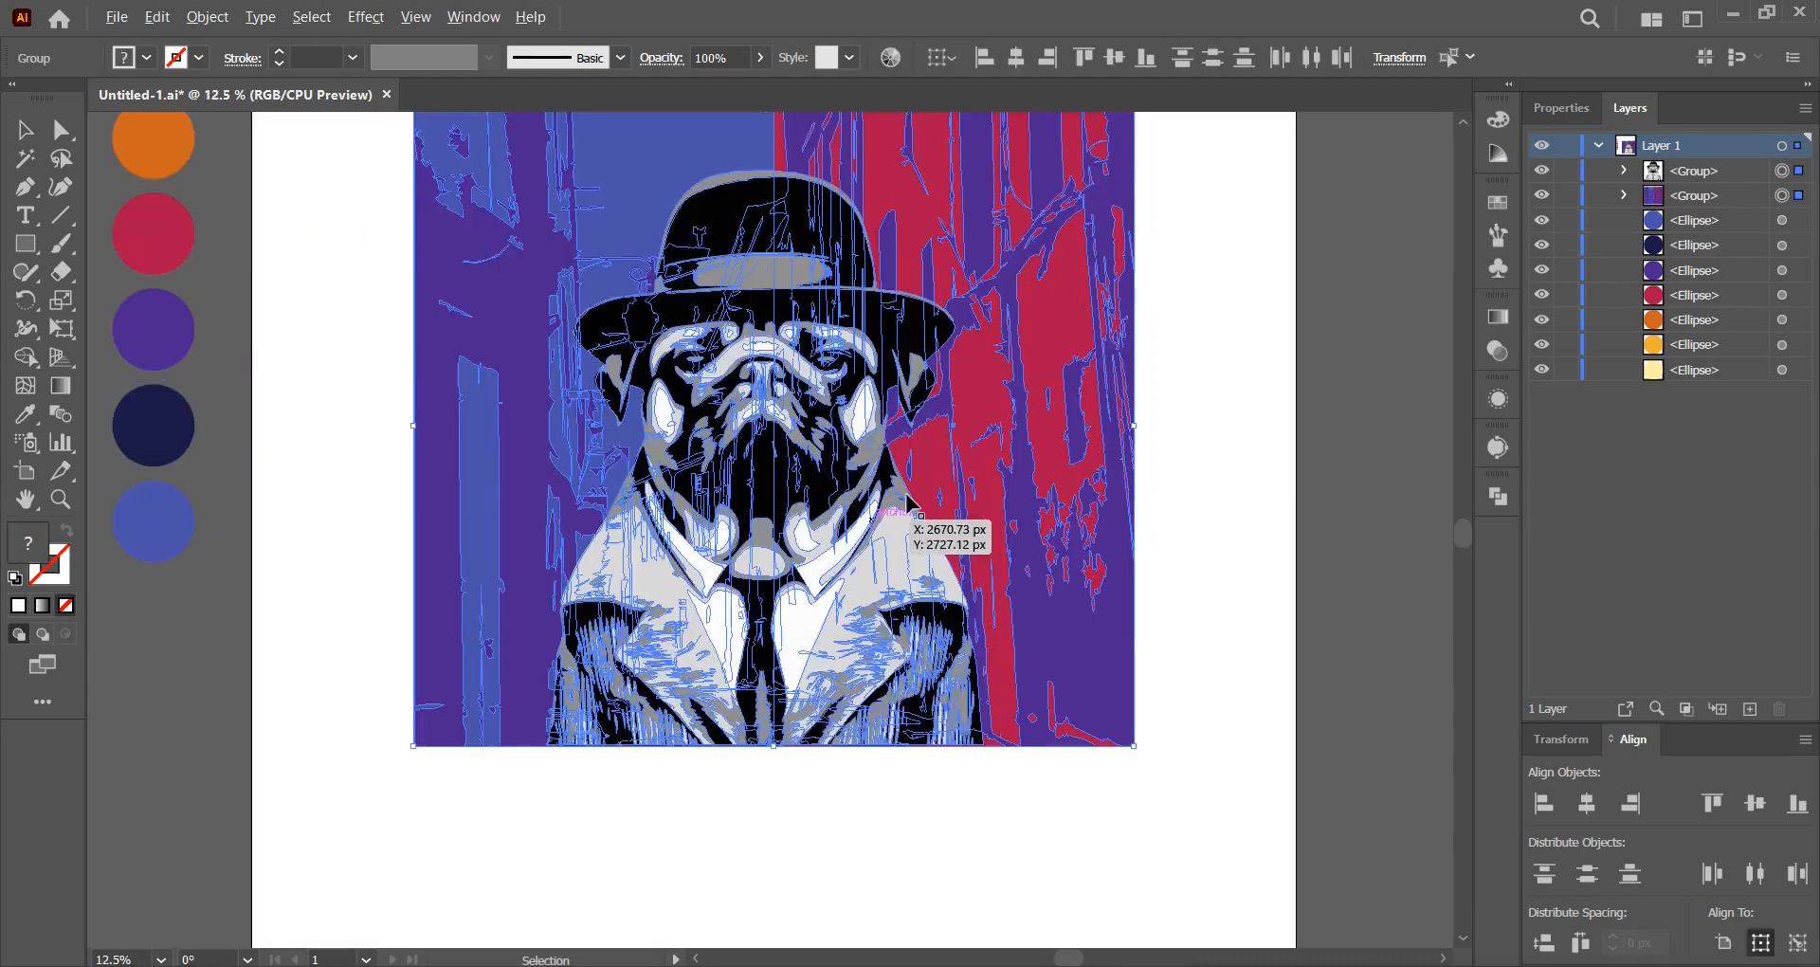
{"action": "left_click", "coordinate": [997, 458]}
{"action": "left_click", "coordinate": [1150, 63]}
{"action": "left_click", "coordinate": [1220, 298]}
{"action": "left_click_drag", "start_coordinate": [1220, 297], "coordinate": [1255, 398]}
{"action": "left_click", "coordinate": [835, 509]}
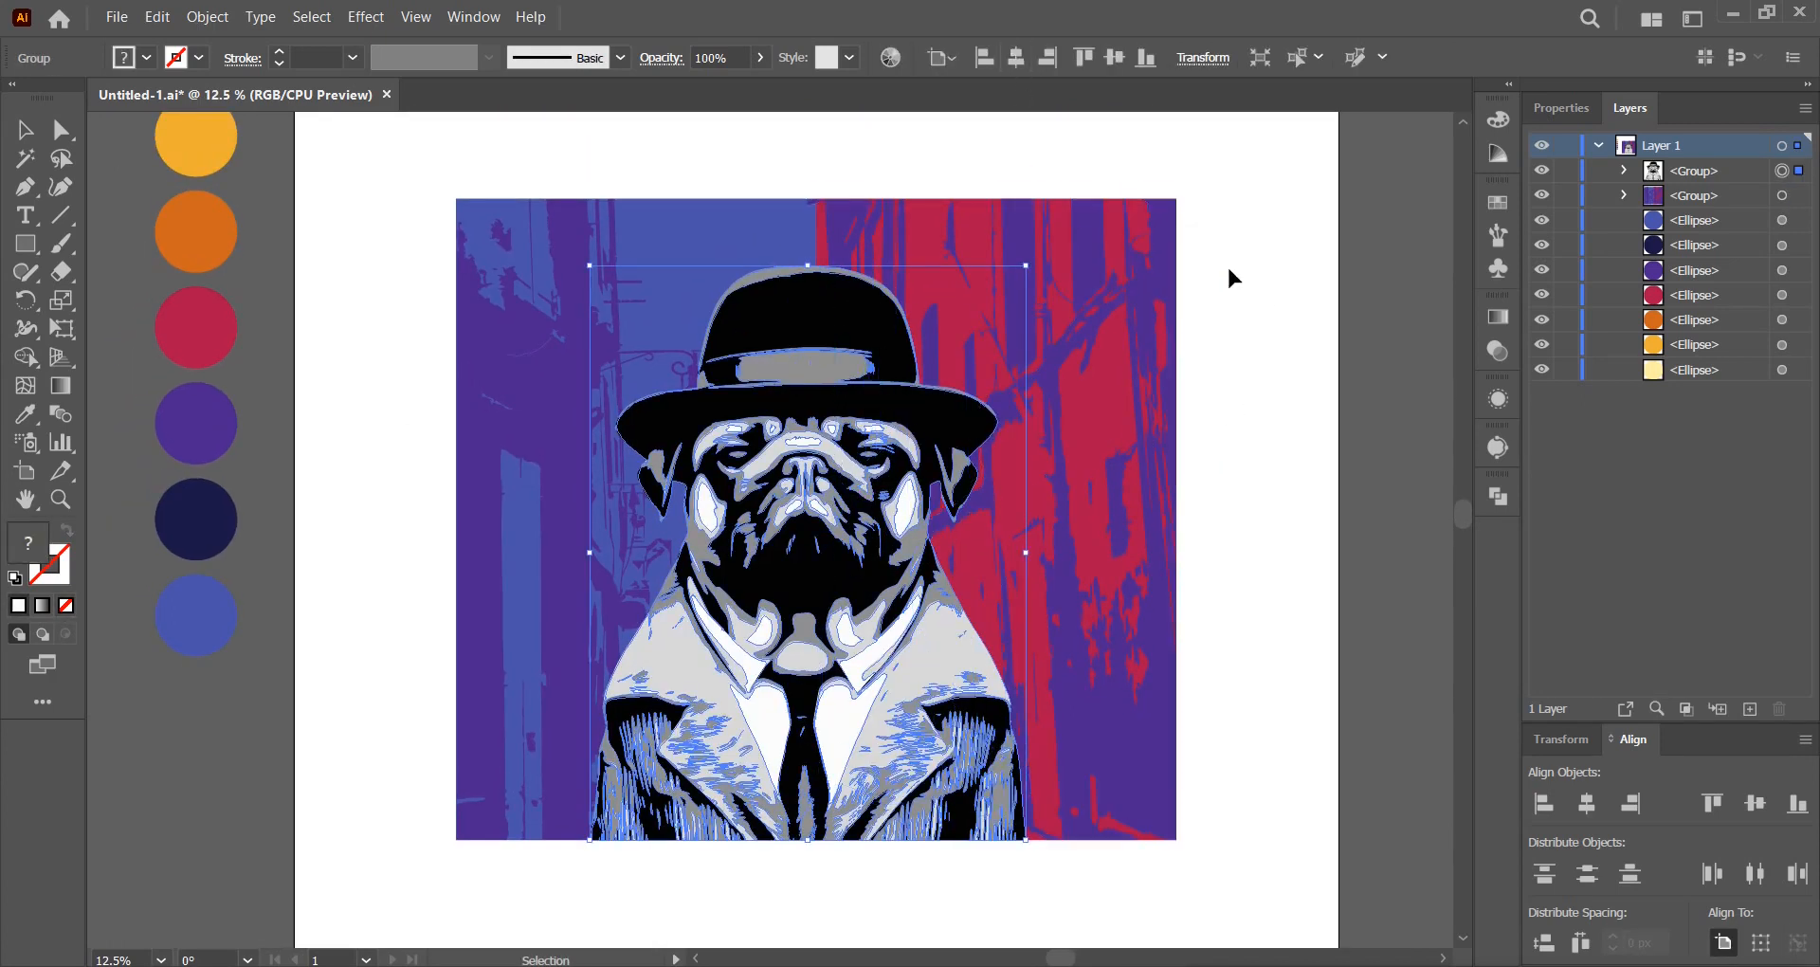
{"action": "left_click", "coordinate": [1260, 294]}
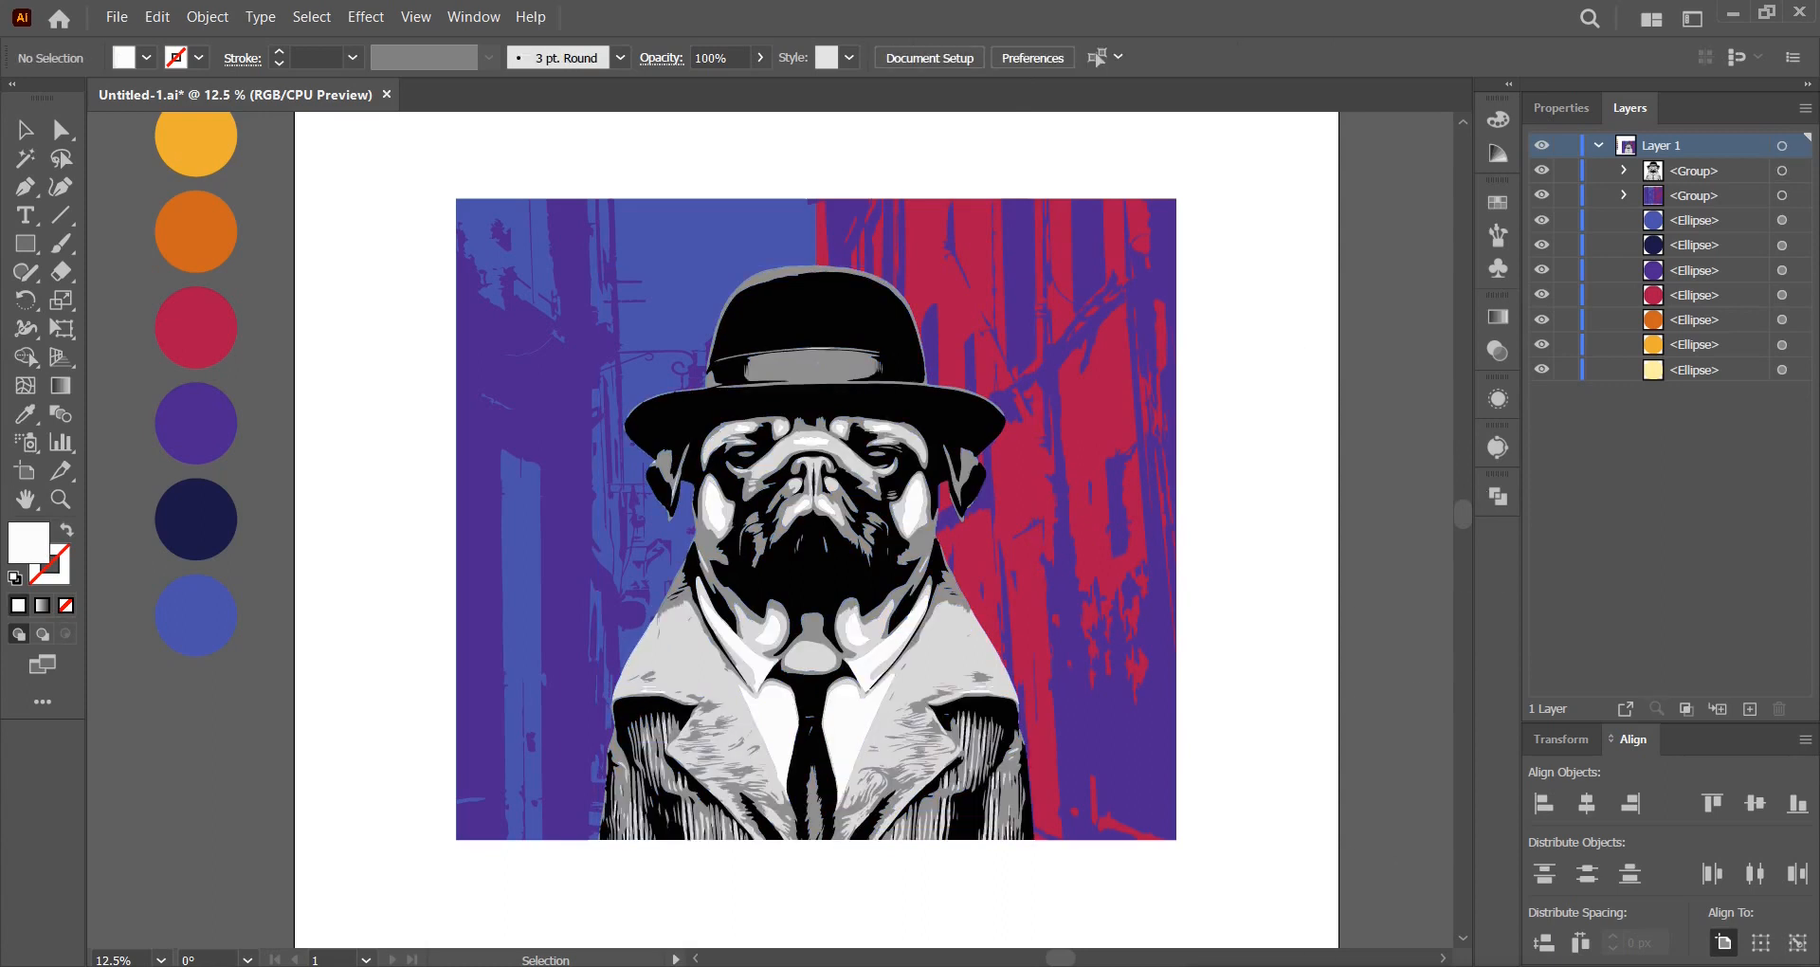
Recolour the pug's black shapes navy and its hat band purple from the palette circles.
{"action": "left_click", "coordinate": [1624, 171]}
{"action": "left_click", "coordinate": [1781, 248]}
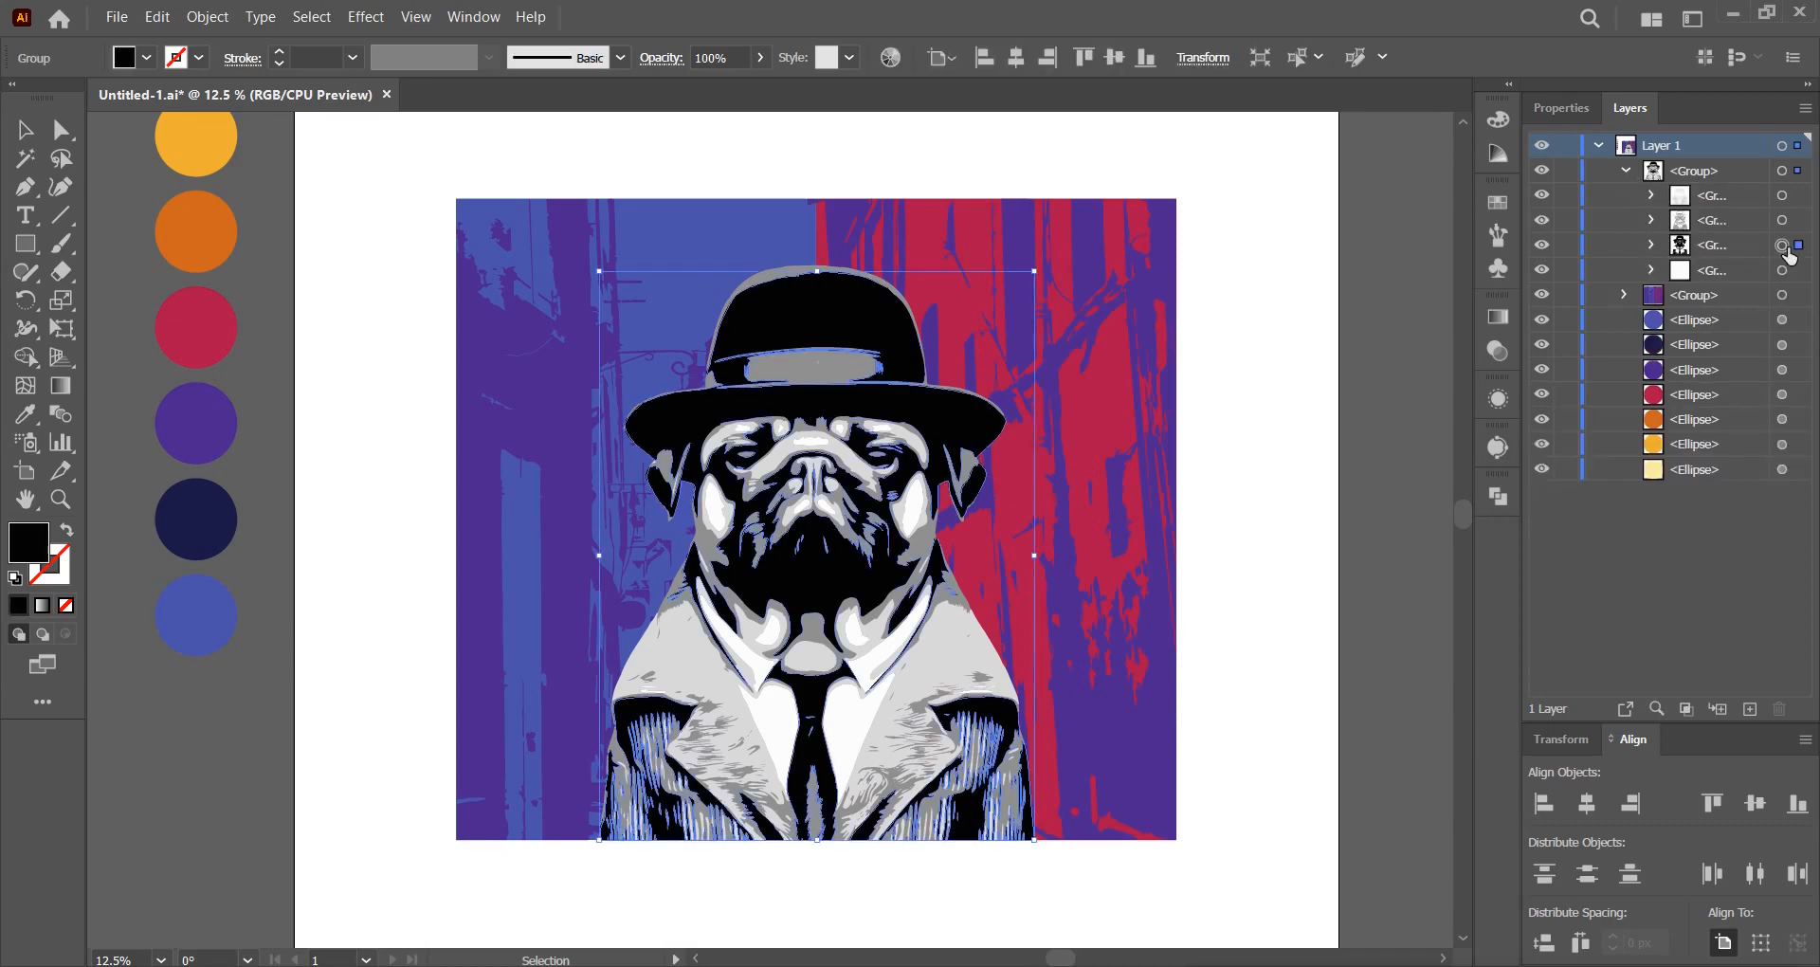
{"action": "left_click", "coordinate": [26, 414]}
{"action": "left_click", "coordinate": [174, 514]}
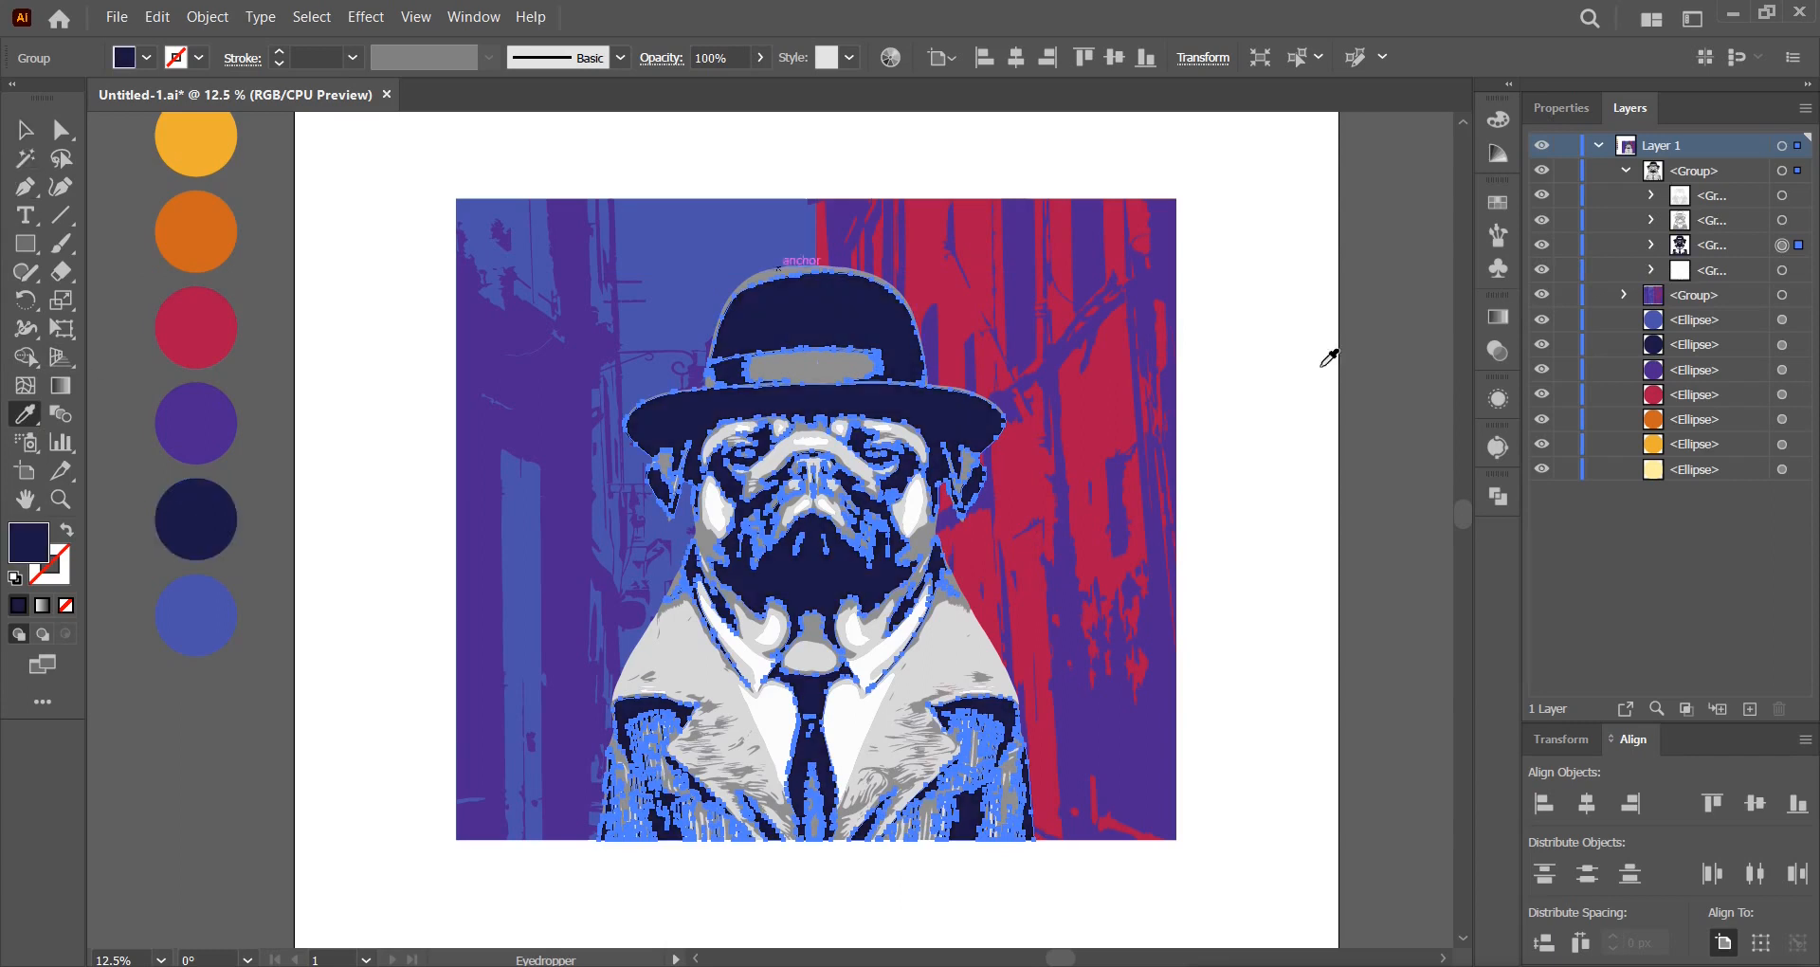
{"action": "left_click", "coordinate": [1782, 221]}
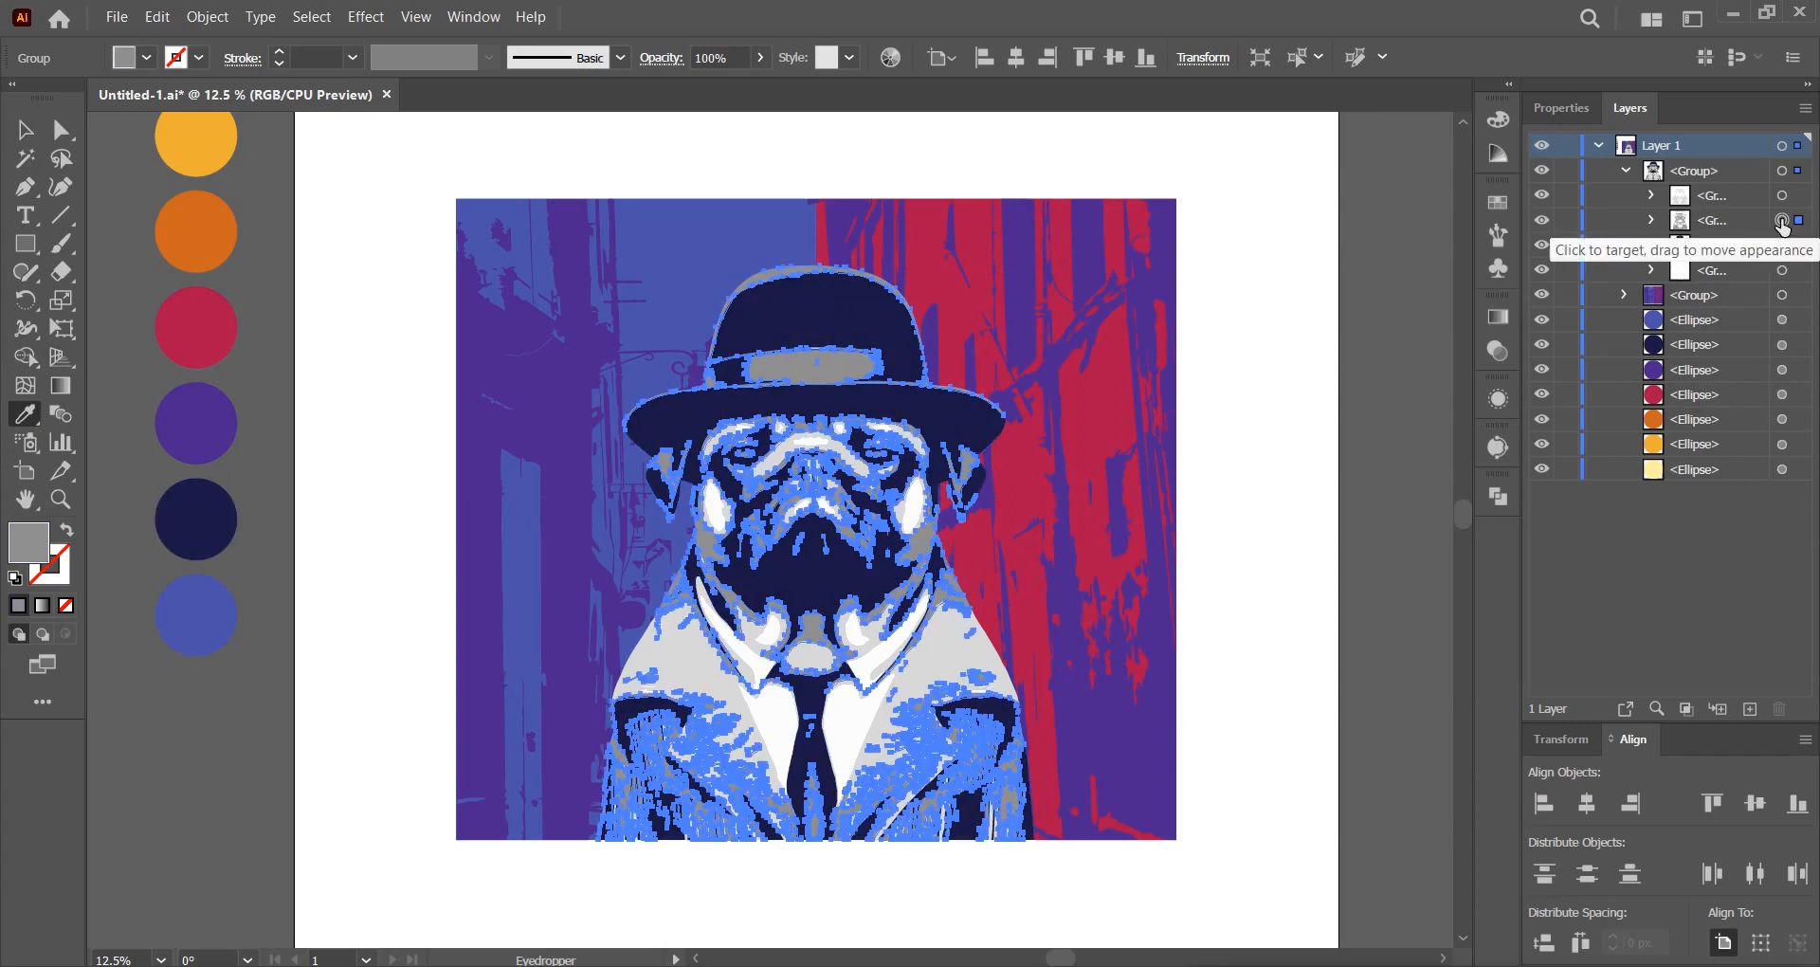
{"action": "left_click", "coordinate": [192, 454]}
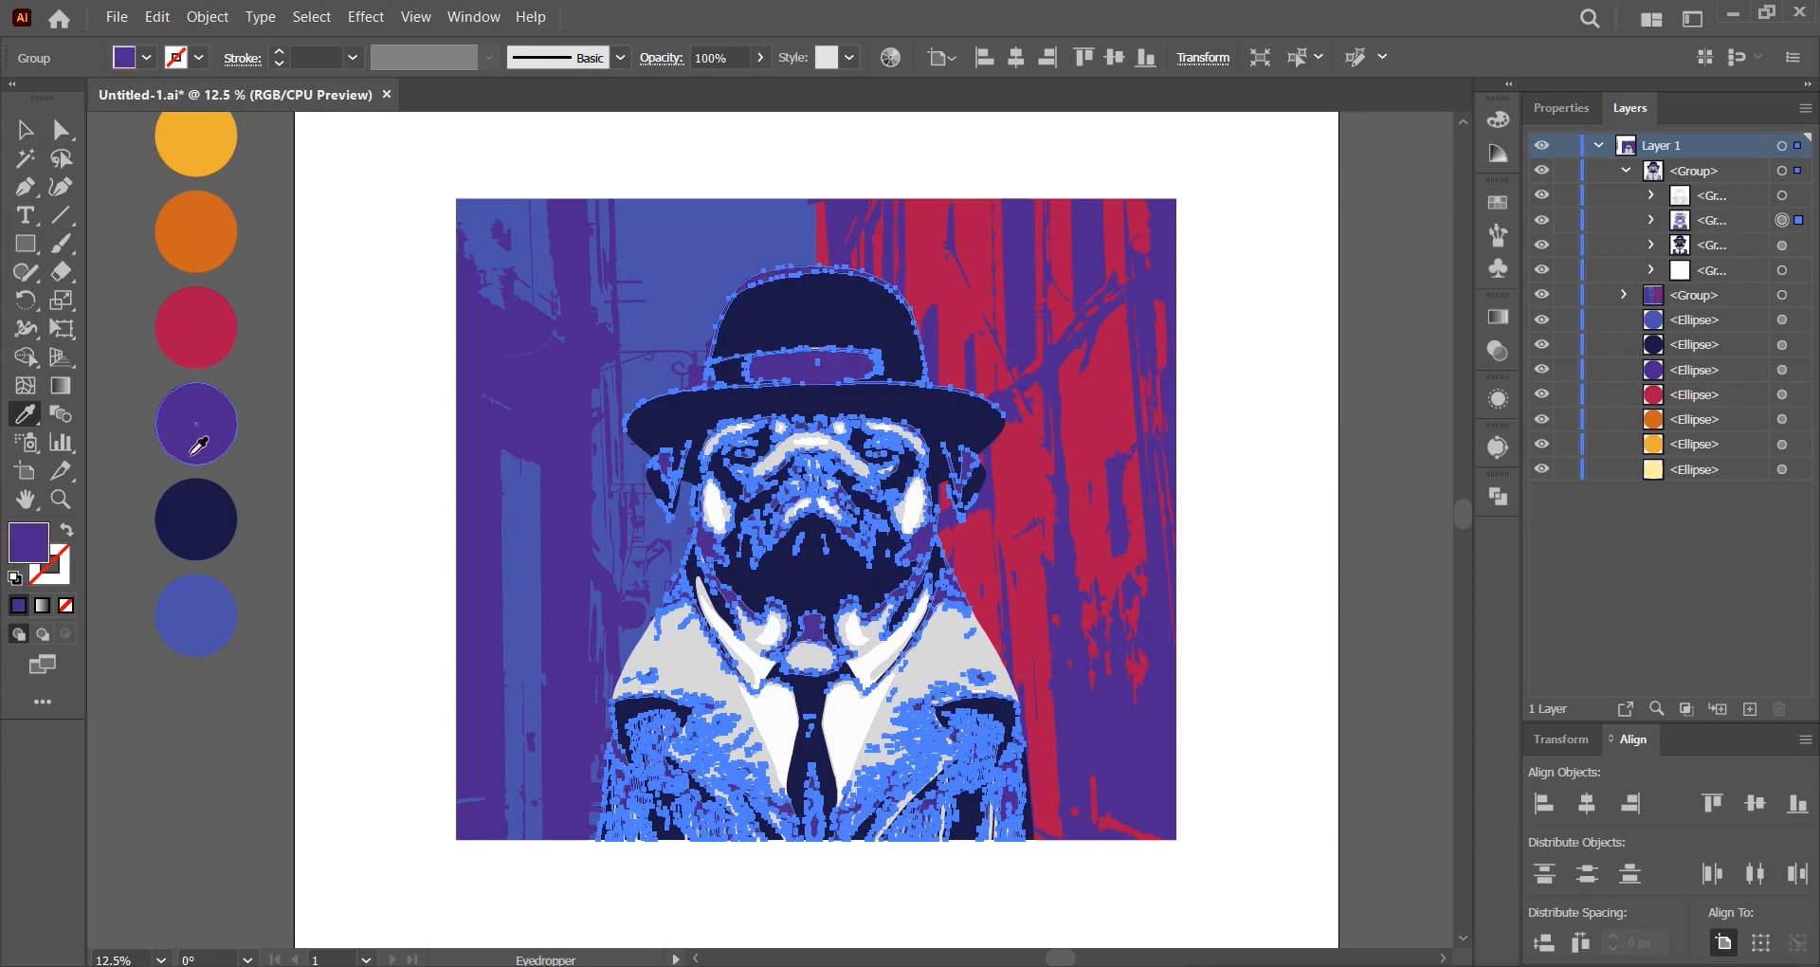
{"action": "left_click", "coordinate": [24, 130]}
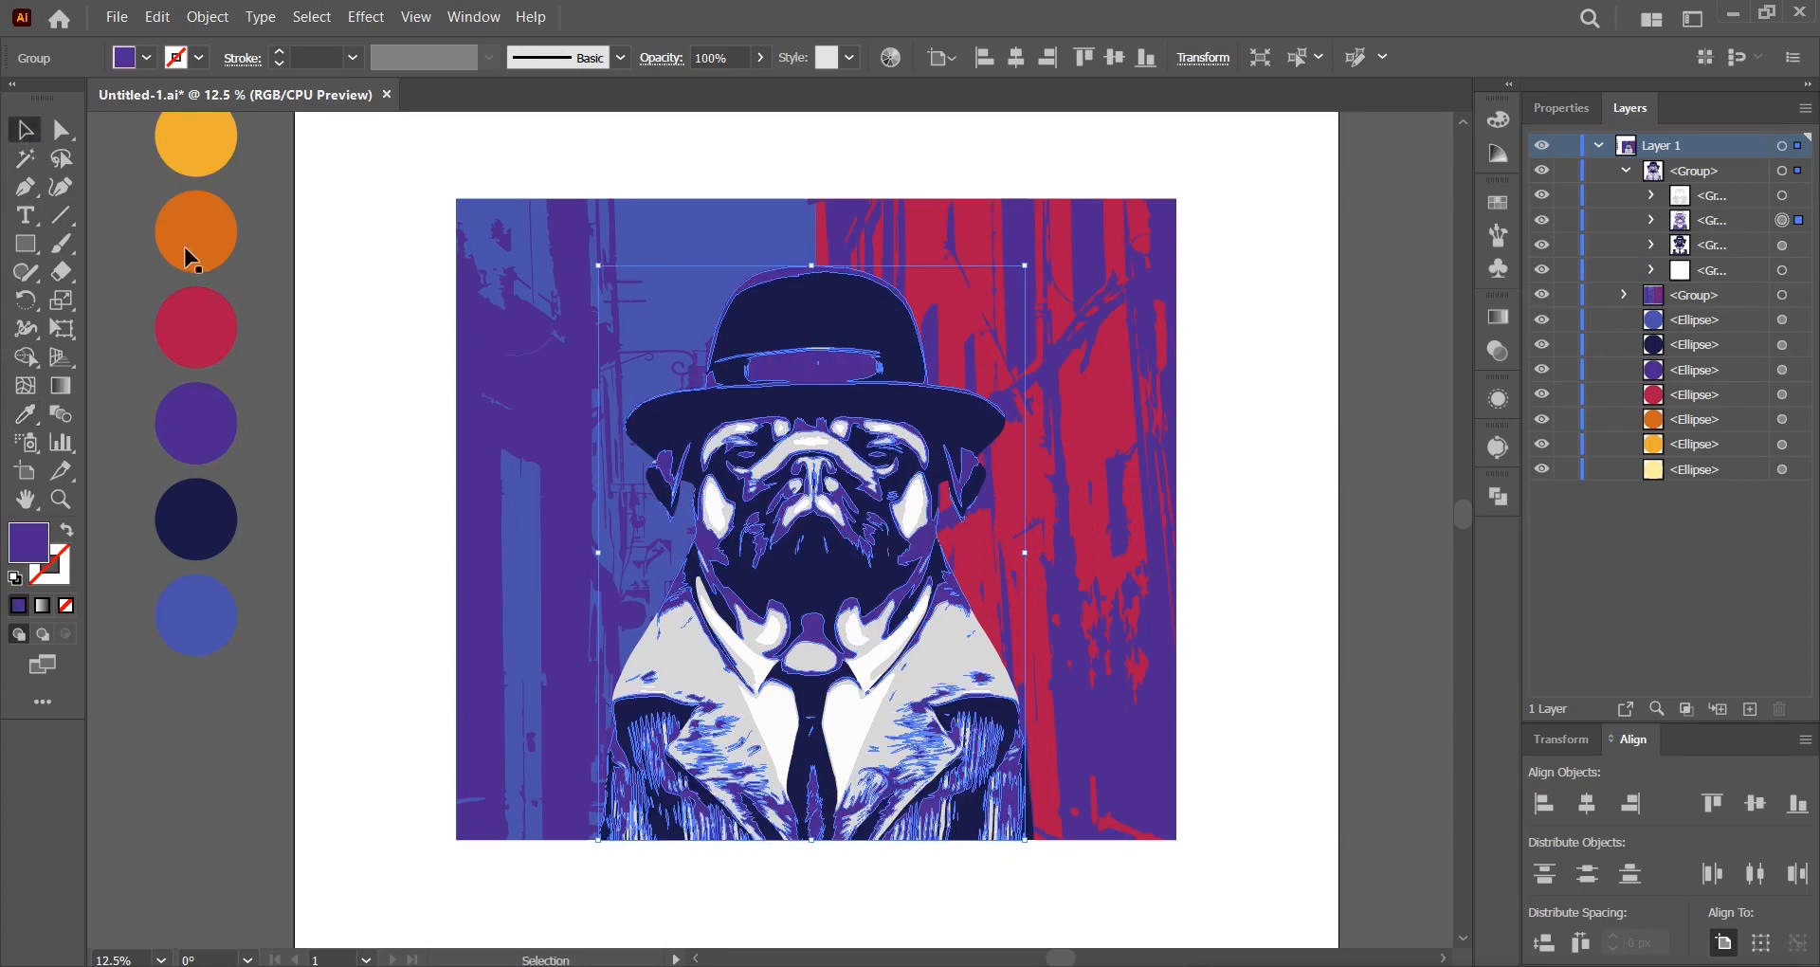
{"action": "left_click", "coordinate": [1376, 318]}
Make the collar white and colour the coat with the palette orange and yellow.
{"action": "left_click", "coordinate": [1781, 199]}
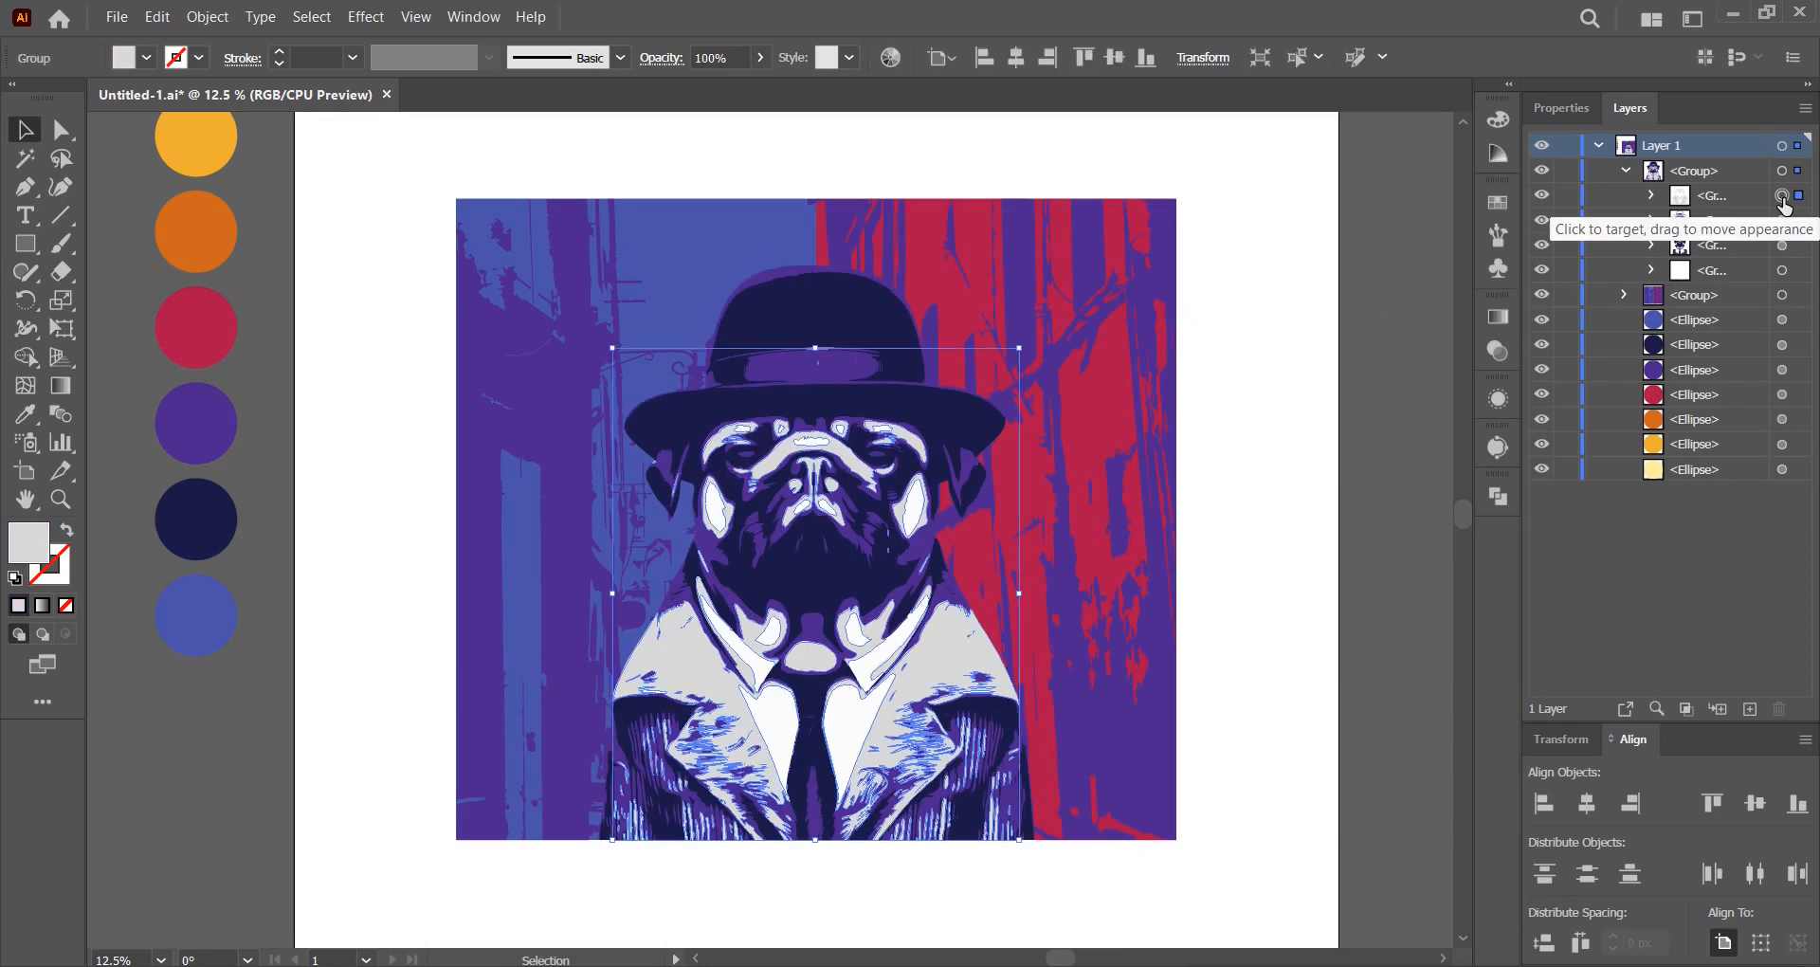
{"action": "left_click", "coordinate": [147, 59]}
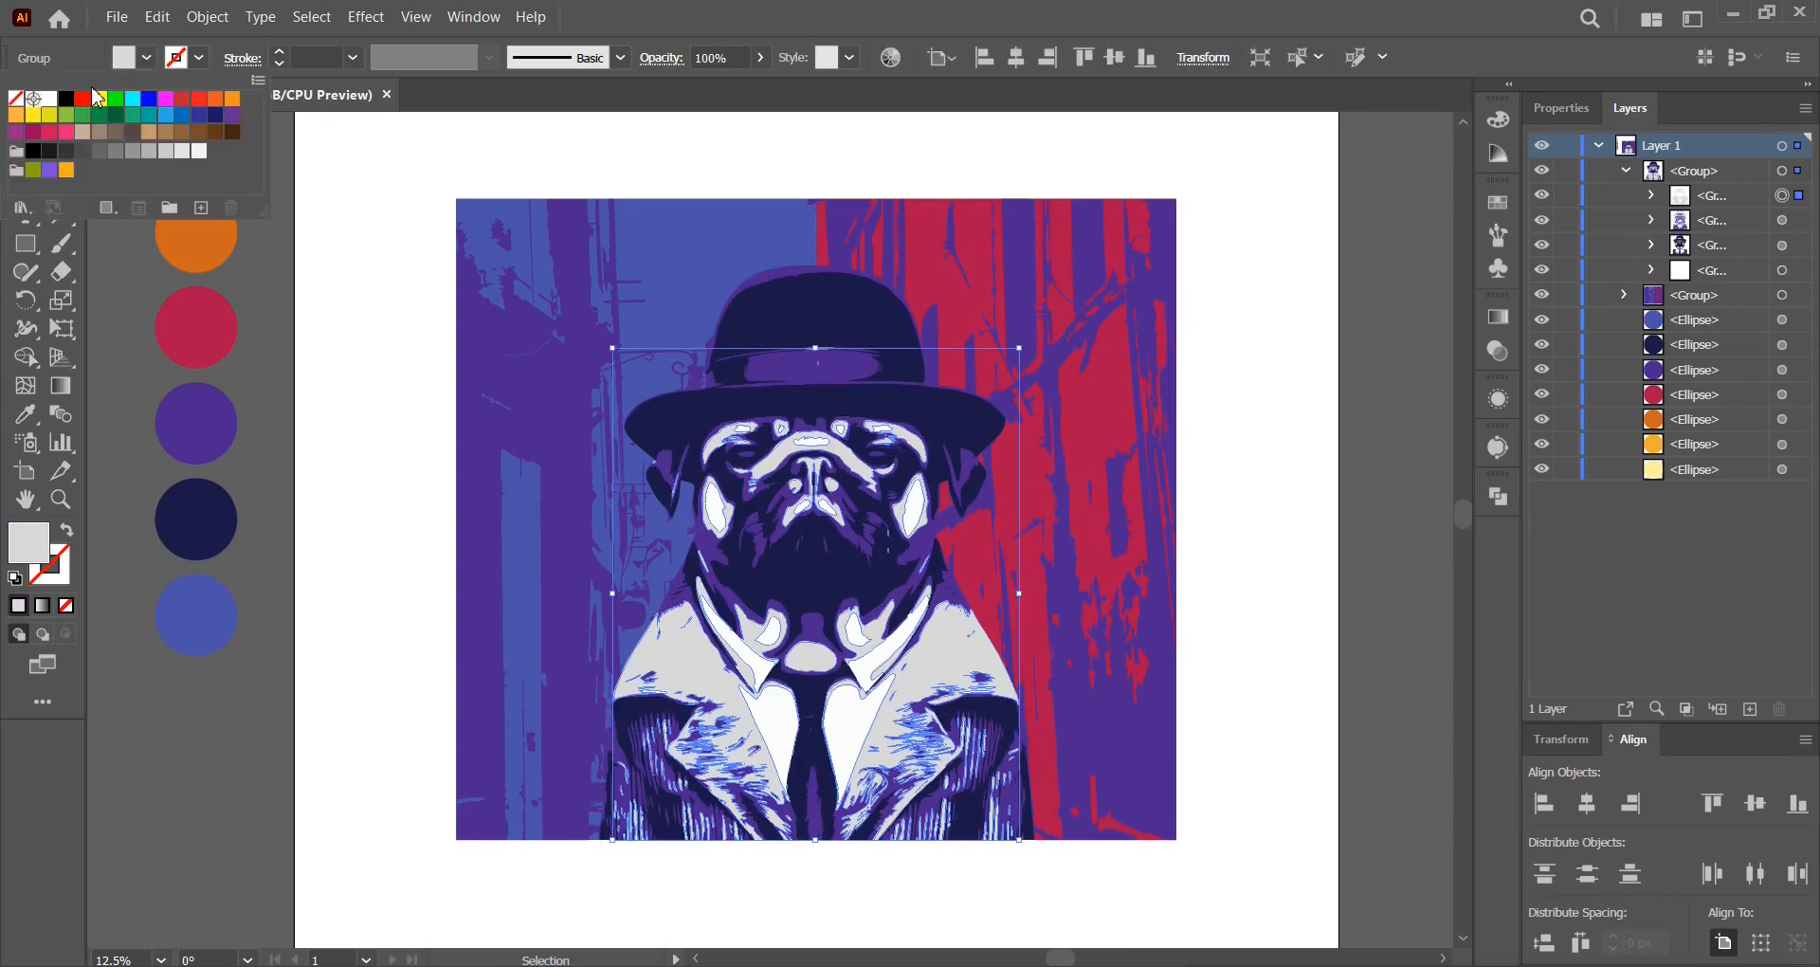
{"action": "left_click", "coordinate": [53, 100]}
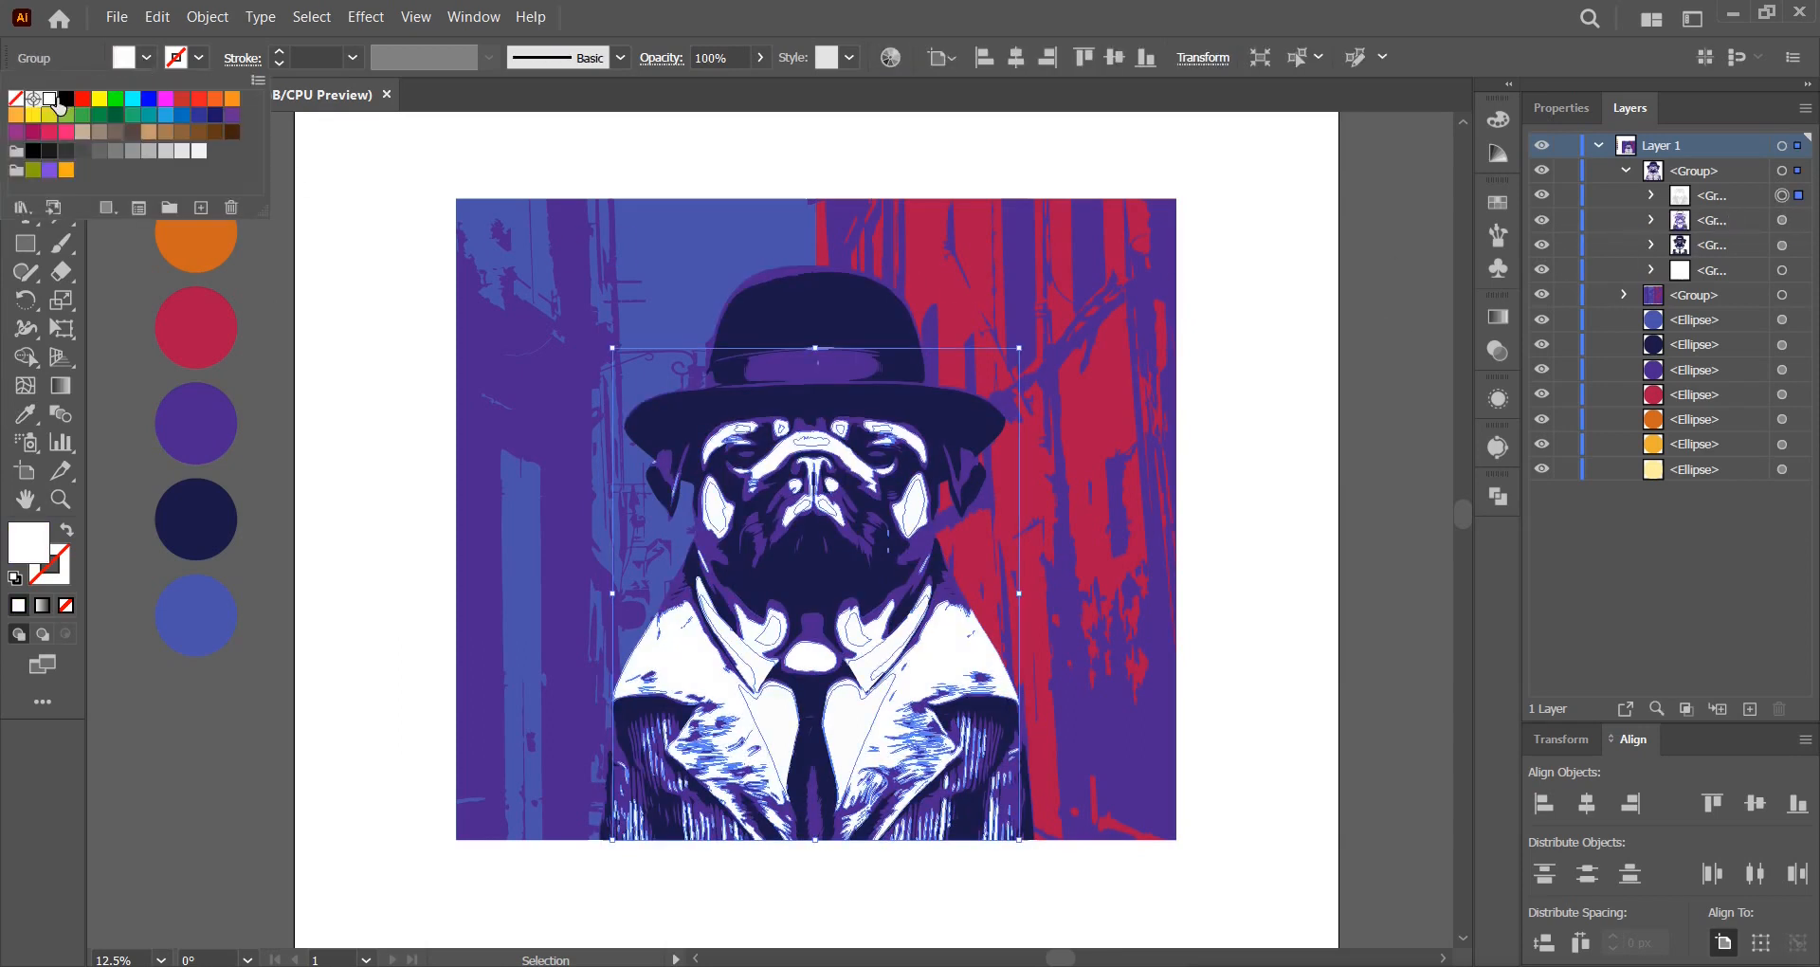
{"action": "left_click", "coordinate": [1382, 349]}
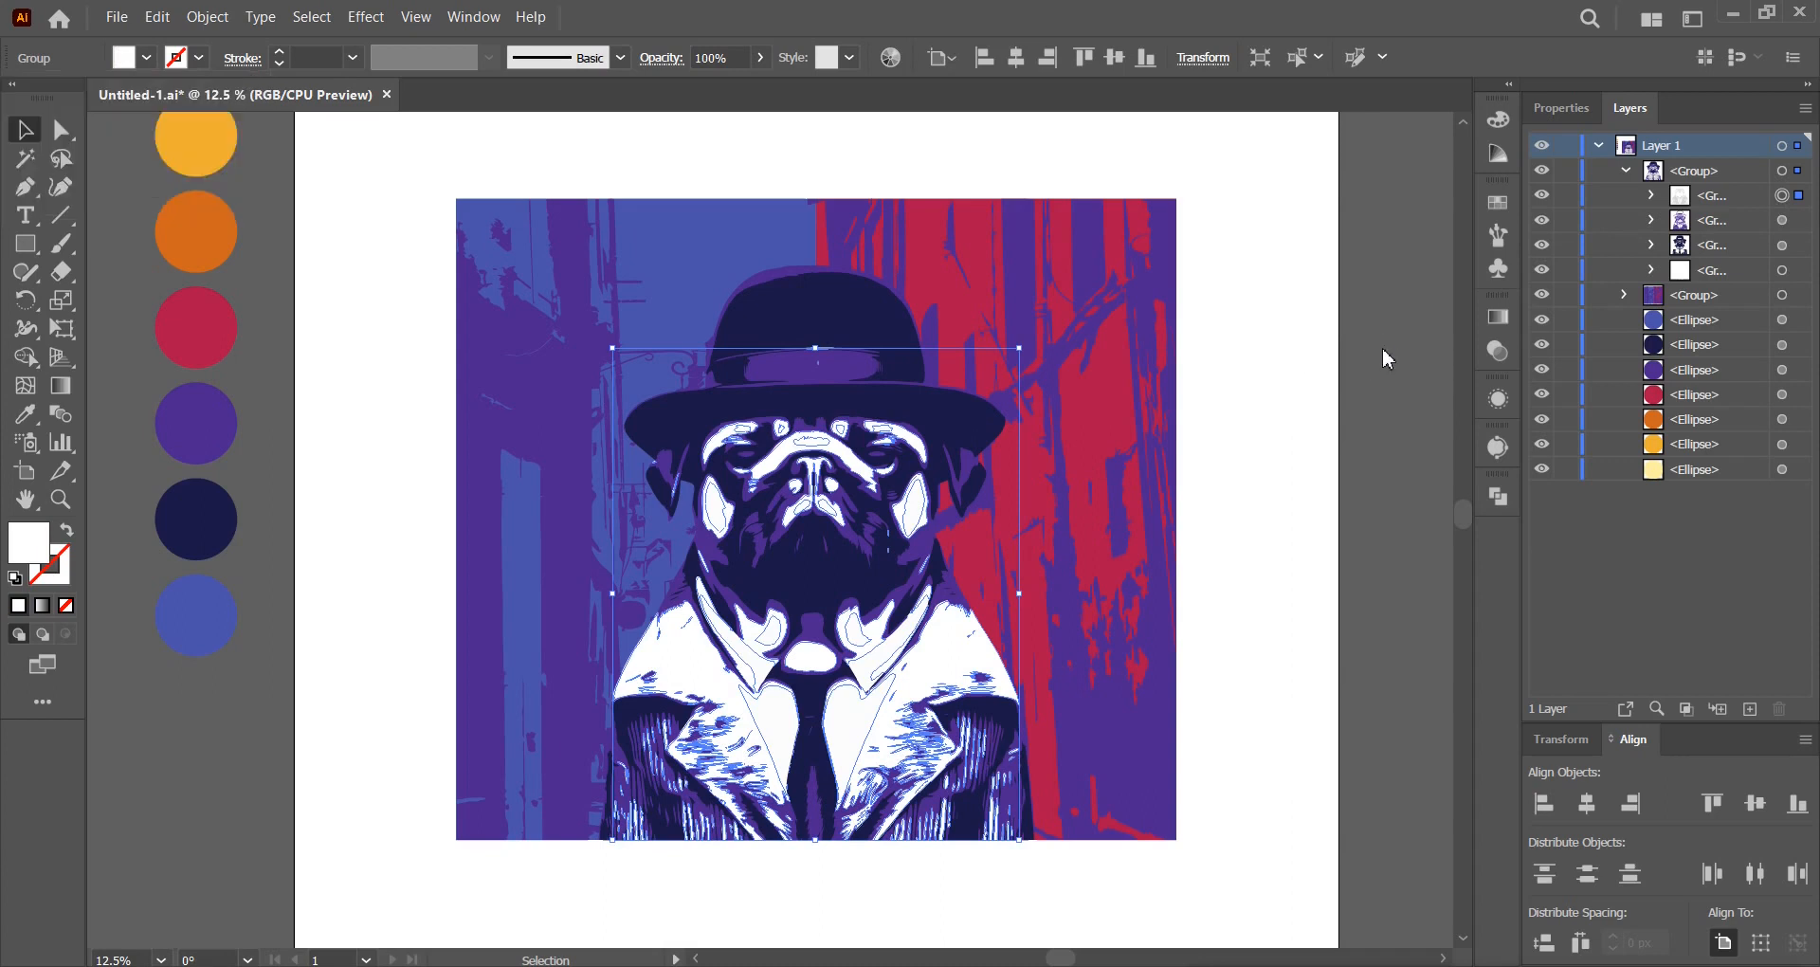
{"action": "left_click", "coordinate": [1782, 270]}
{"action": "left_click", "coordinate": [33, 417]}
{"action": "left_click", "coordinate": [225, 225]}
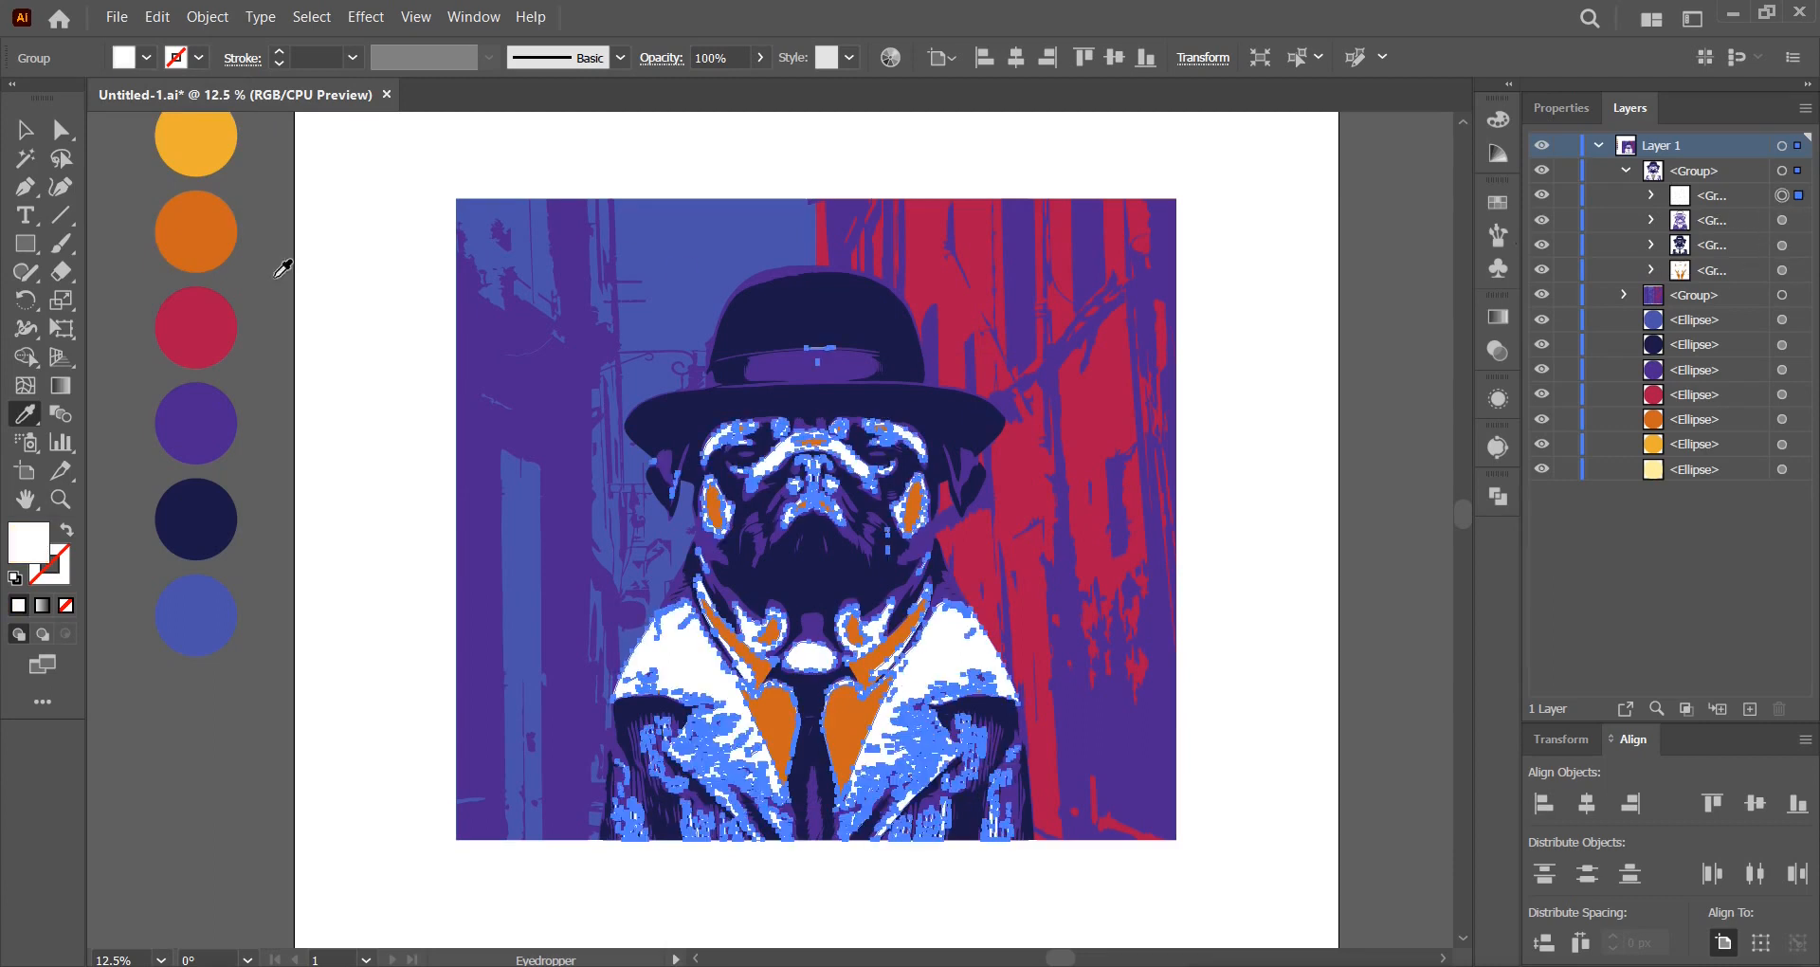
{"action": "left_click", "coordinate": [182, 133]}
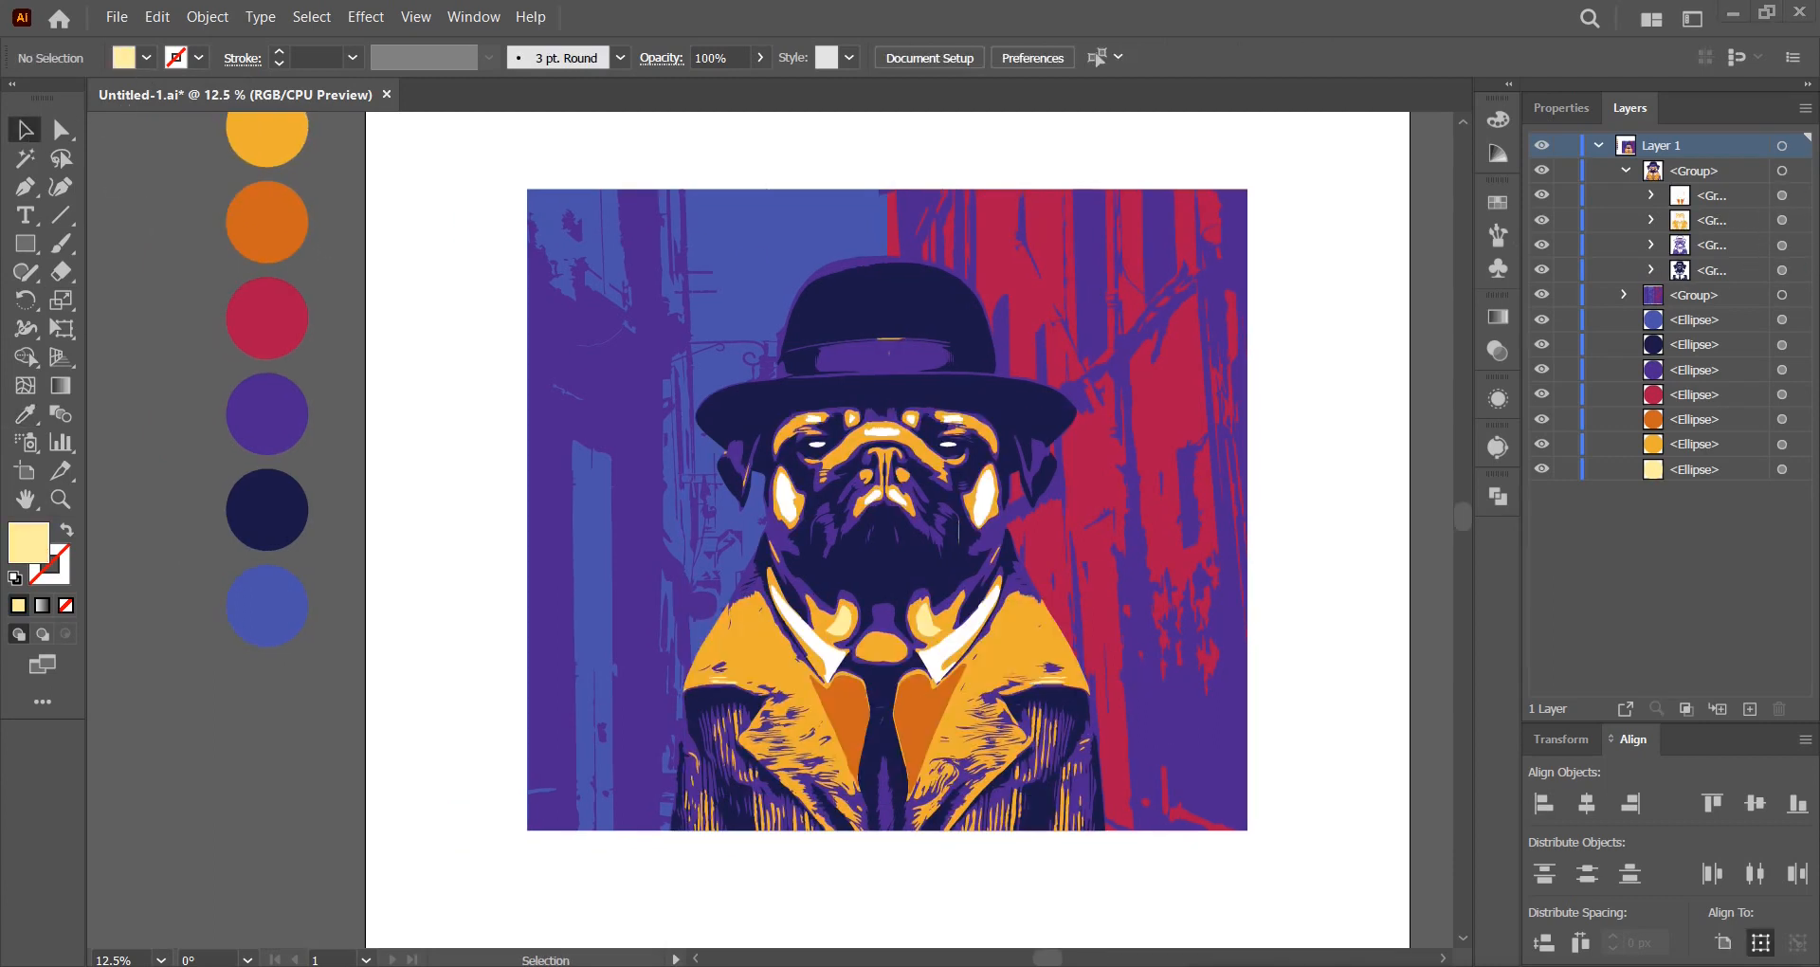
{"action": "left_click", "coordinate": [1627, 172]}
Alt-drag side handles to narrow the street background and pug group toward a square.
{"action": "left_click", "coordinate": [1194, 389]}
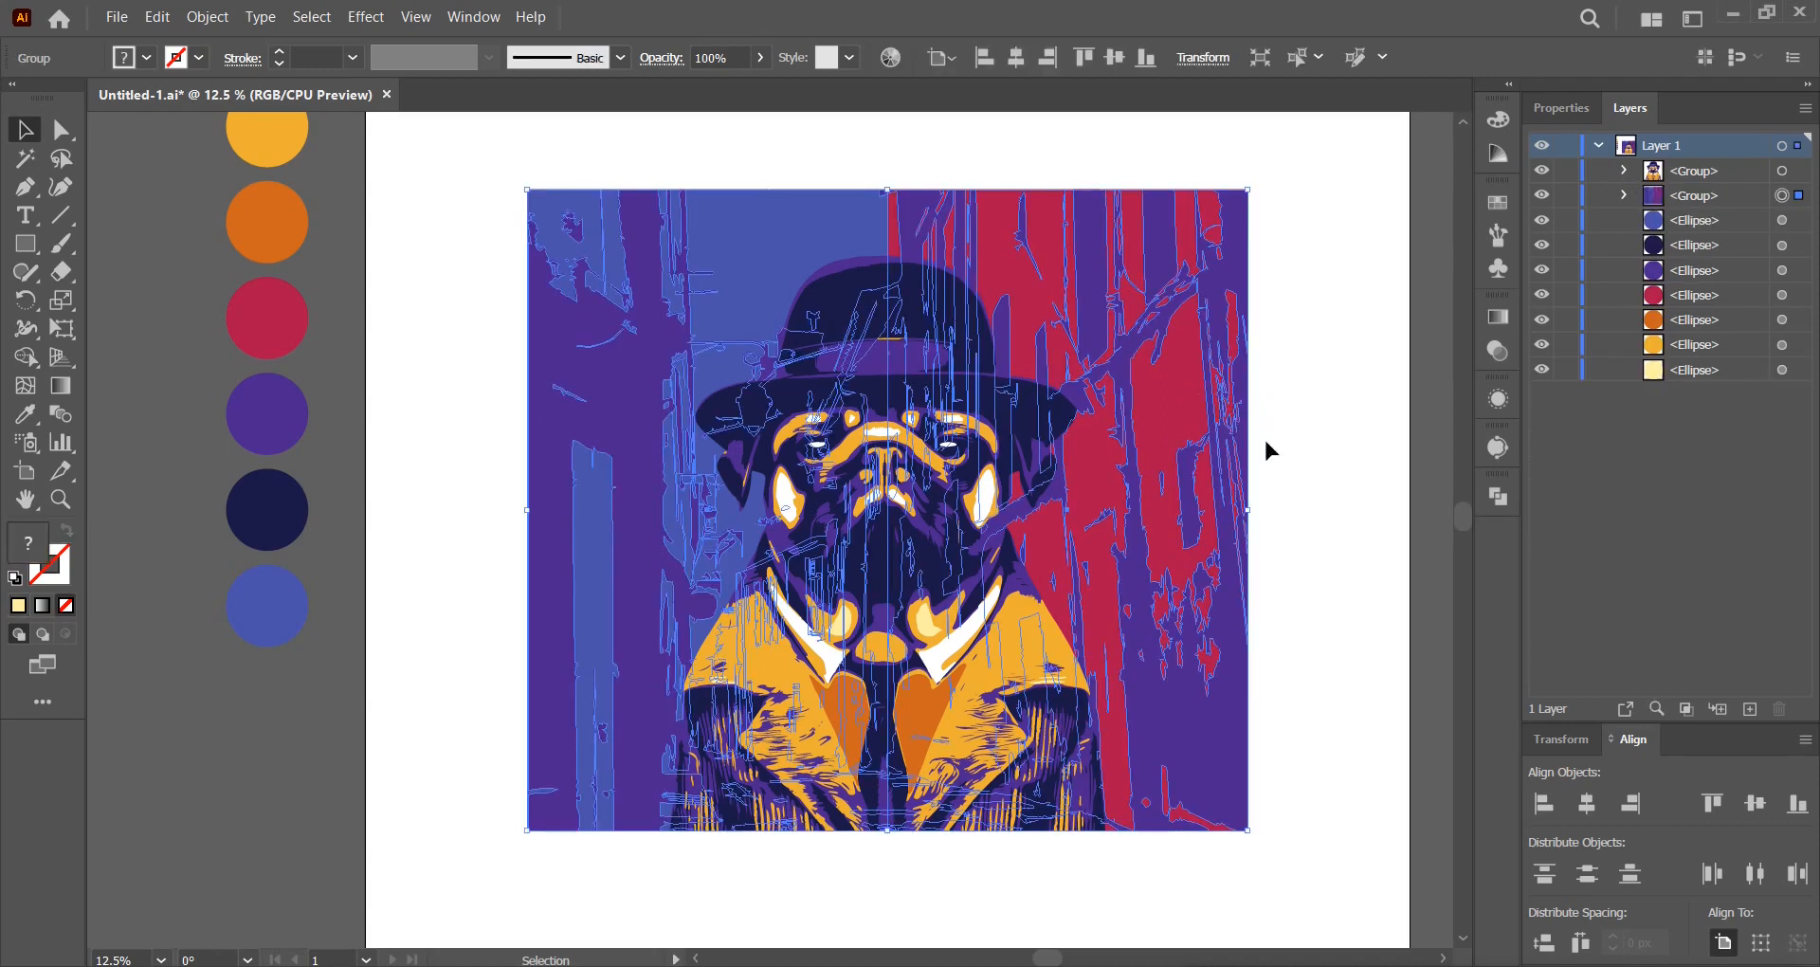
{"action": "left_click_drag", "start_coordinate": [1247, 512], "coordinate": [1213, 509]}
{"action": "left_click", "coordinate": [1783, 173]}
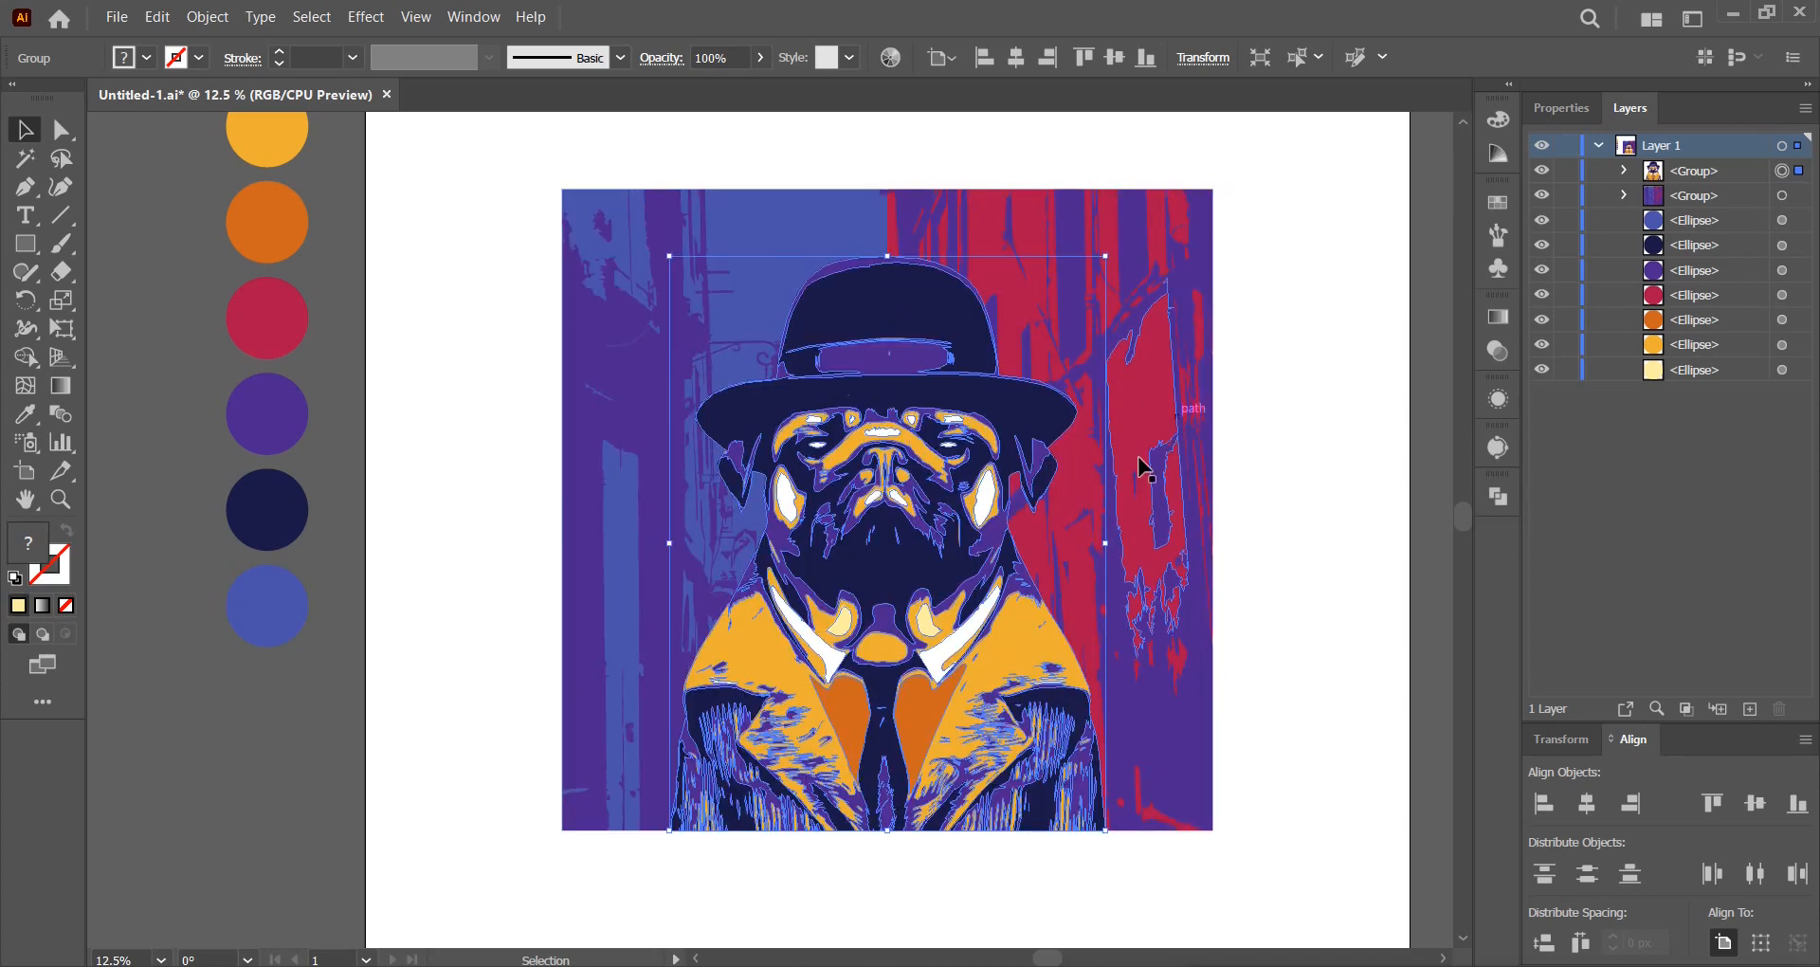
{"action": "mouse_move", "coordinate": [1108, 543]}
{"action": "left_mouse_down"}
{"action": "mouse_move", "coordinate": [1186, 553]}
{"action": "mouse_move", "coordinate": [1137, 547]}
{"action": "left_mouse_up"}
{"action": "left_click", "coordinate": [1306, 452]}
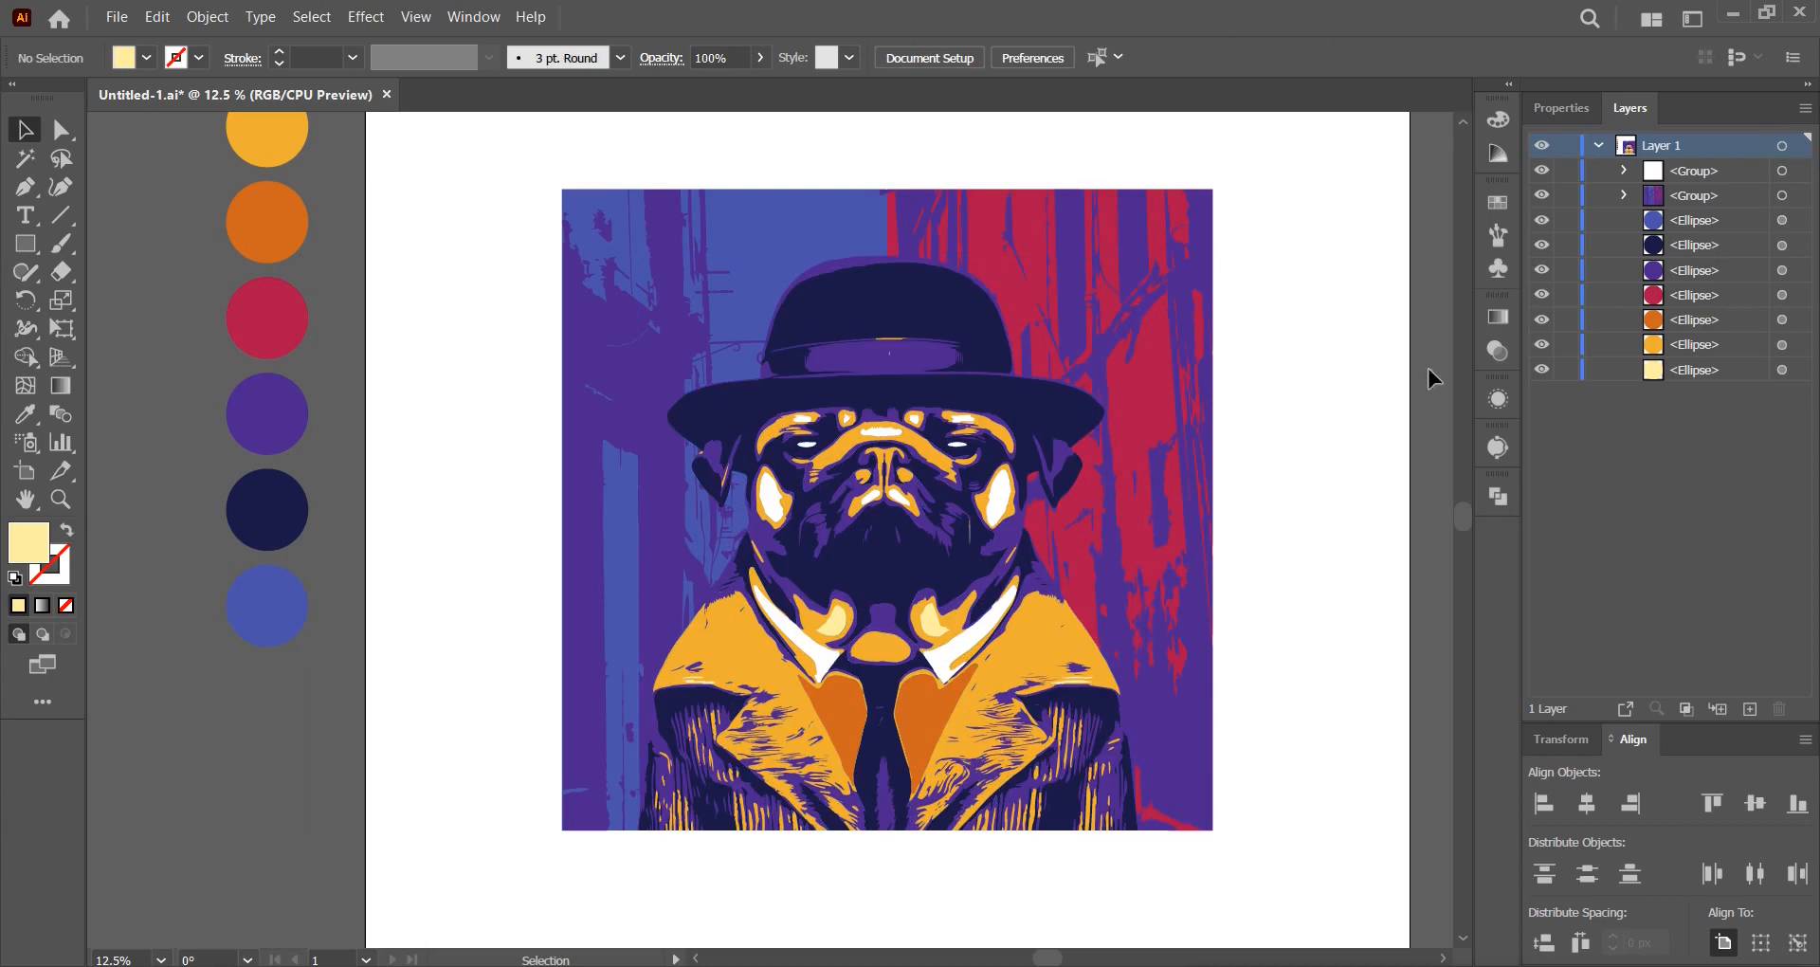
{"action": "left_click", "coordinate": [1152, 360]}
{"action": "left_click_drag", "start_coordinate": [1214, 509], "coordinate": [1283, 503]}
{"action": "left_click", "coordinate": [1300, 450]}
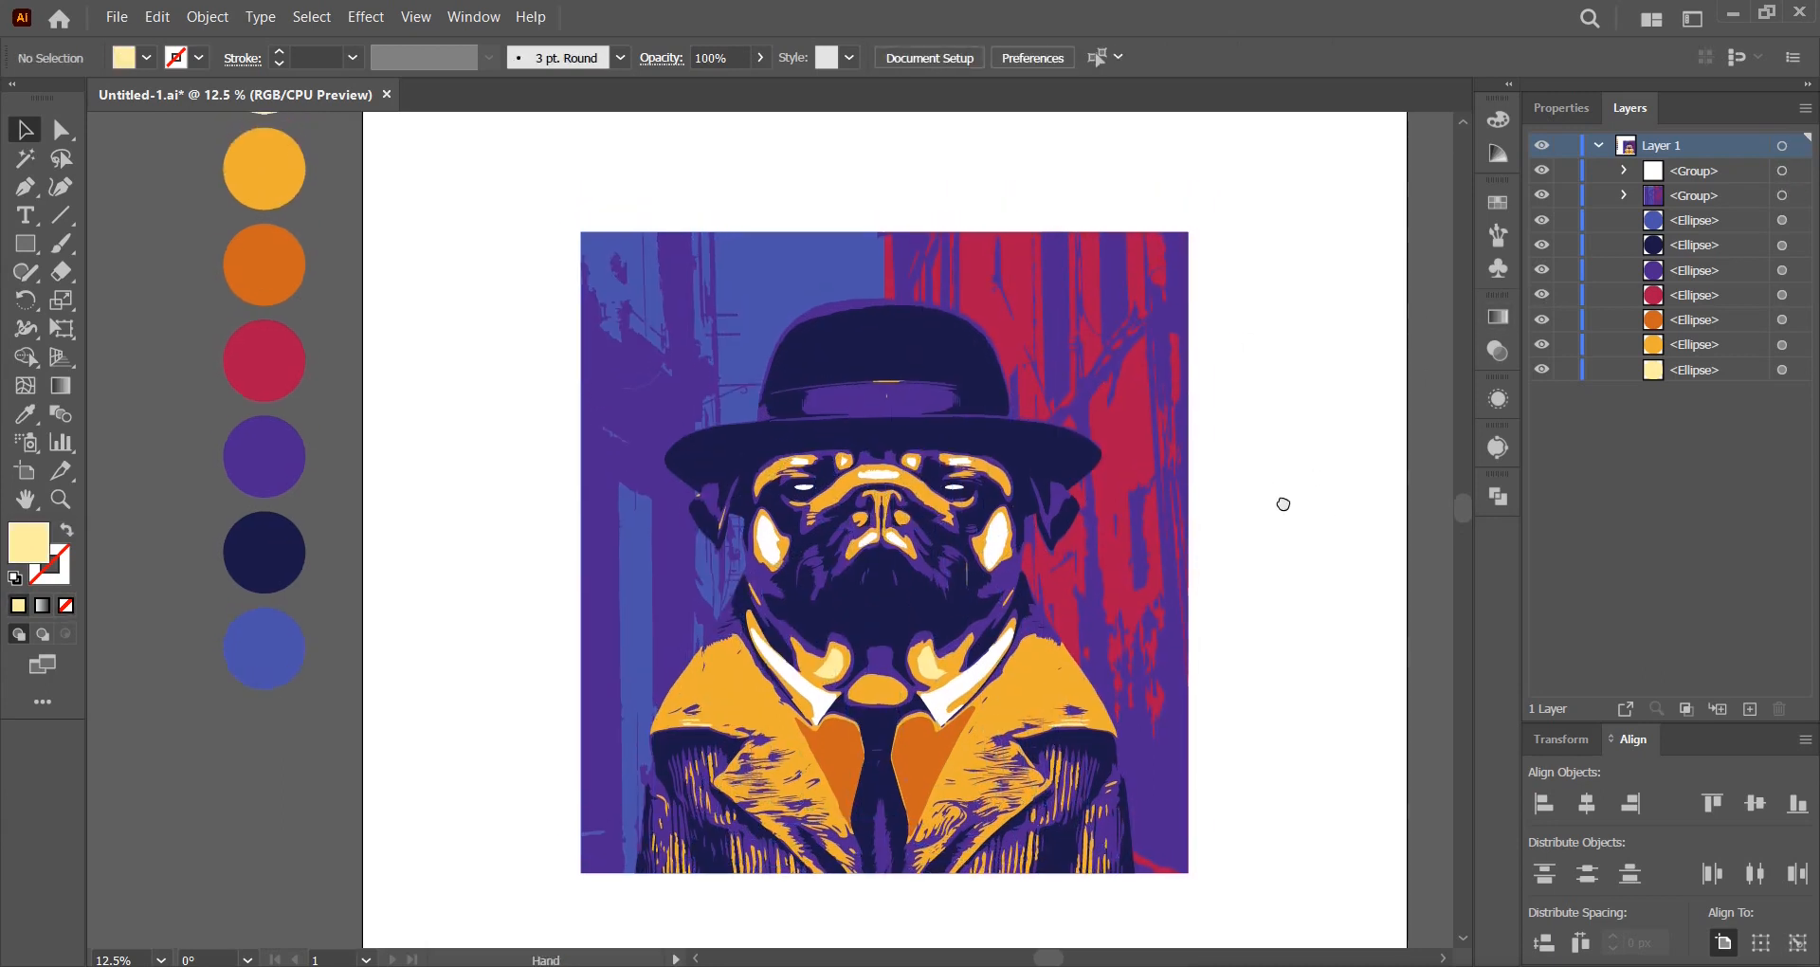
{"action": "left_click", "coordinate": [24, 215]}
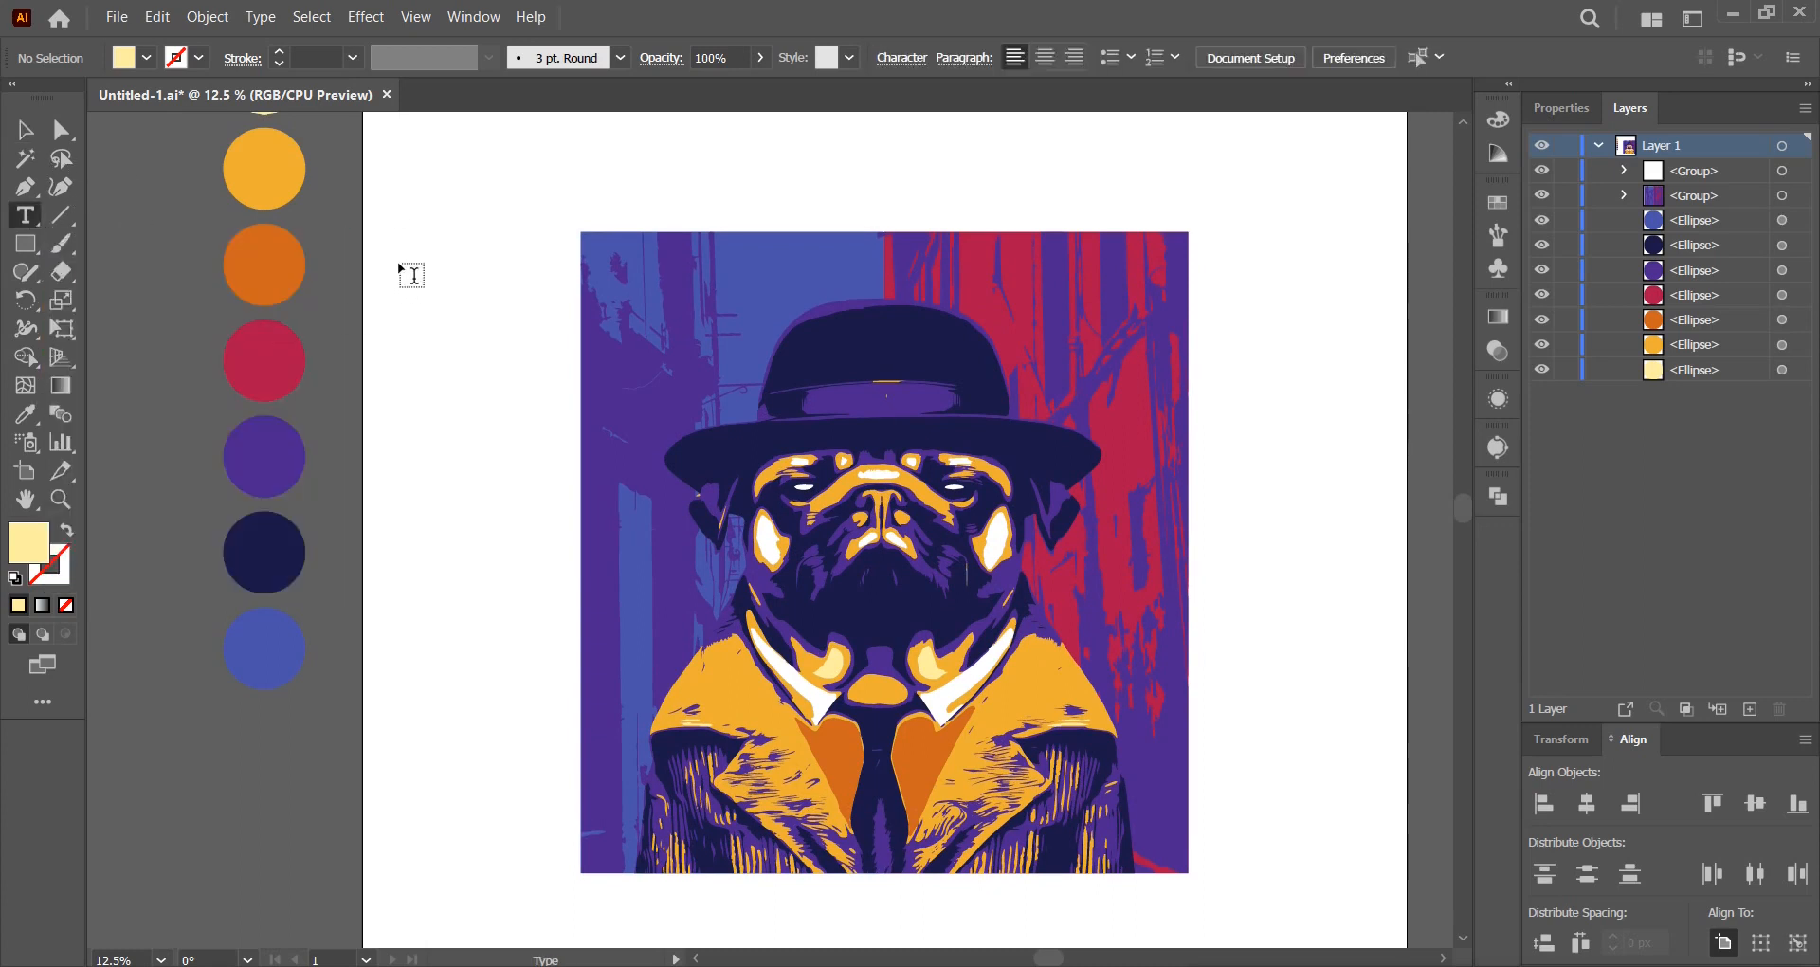
Add 'PUG' text left of the pug and scale it up to about 345 pt.
{"action": "left_click", "coordinate": [400, 261]}
{"action": "left_click", "coordinate": [25, 129]}
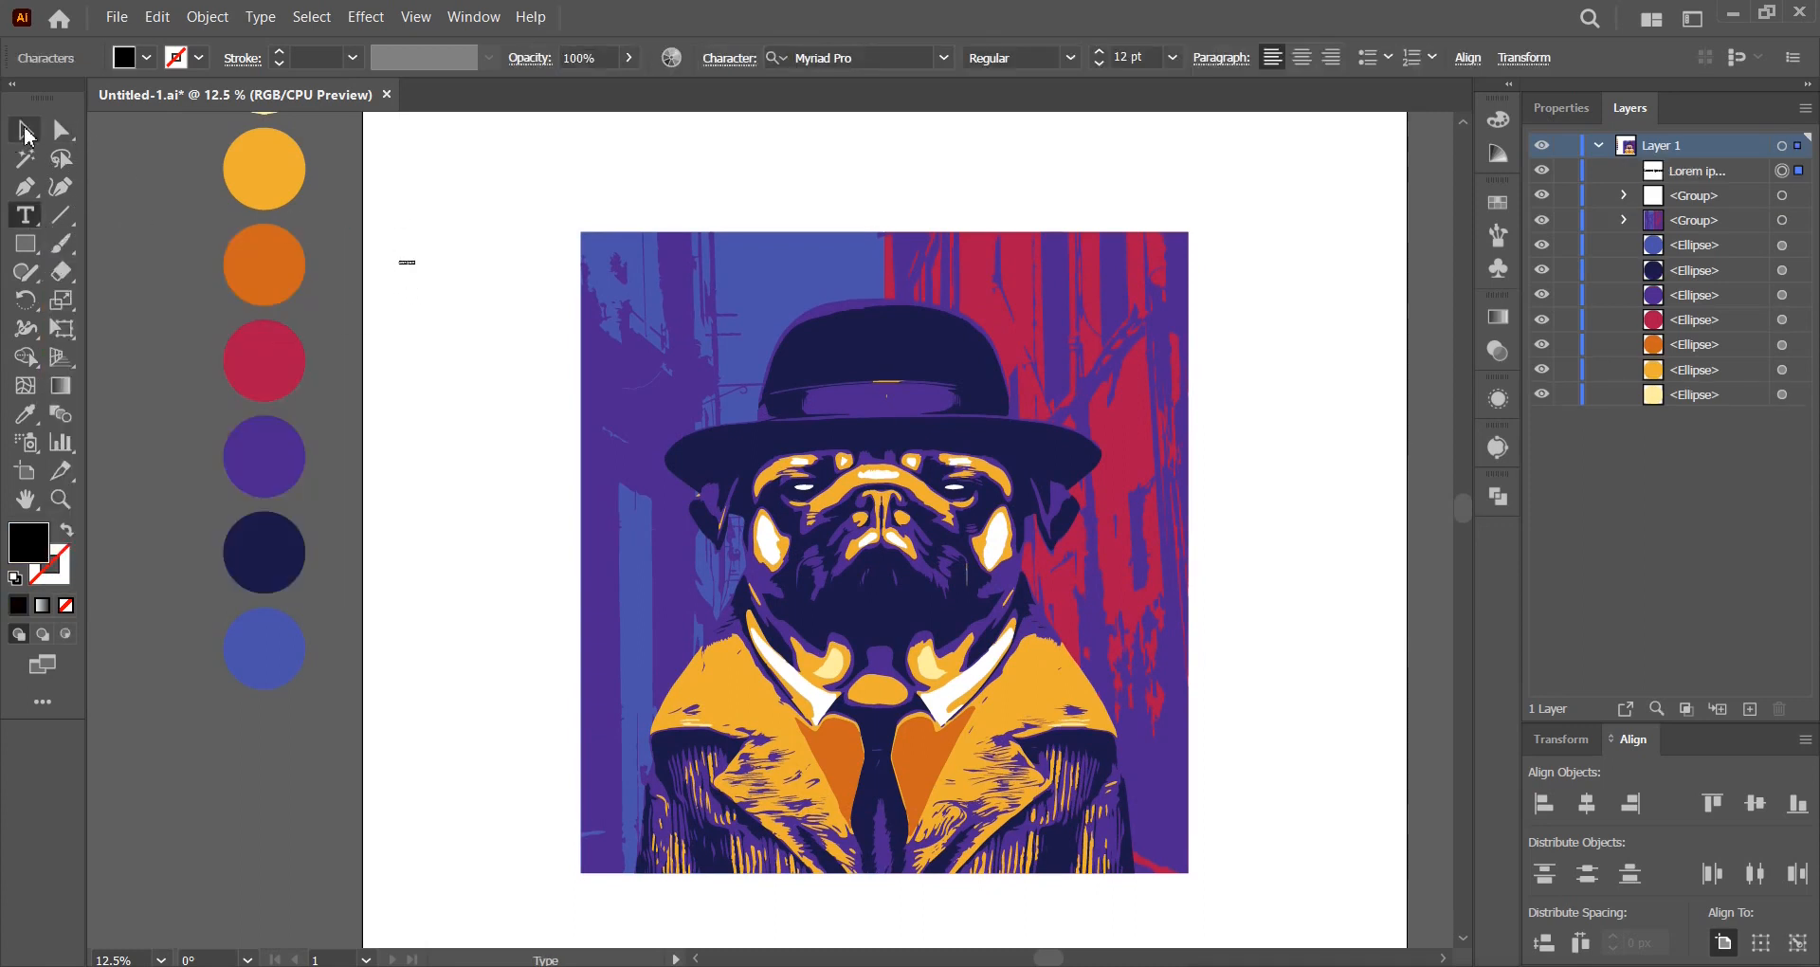
{"action": "left_click_drag", "start_coordinate": [415, 270], "coordinate": [511, 311]}
{"action": "left_click", "coordinate": [509, 294]}
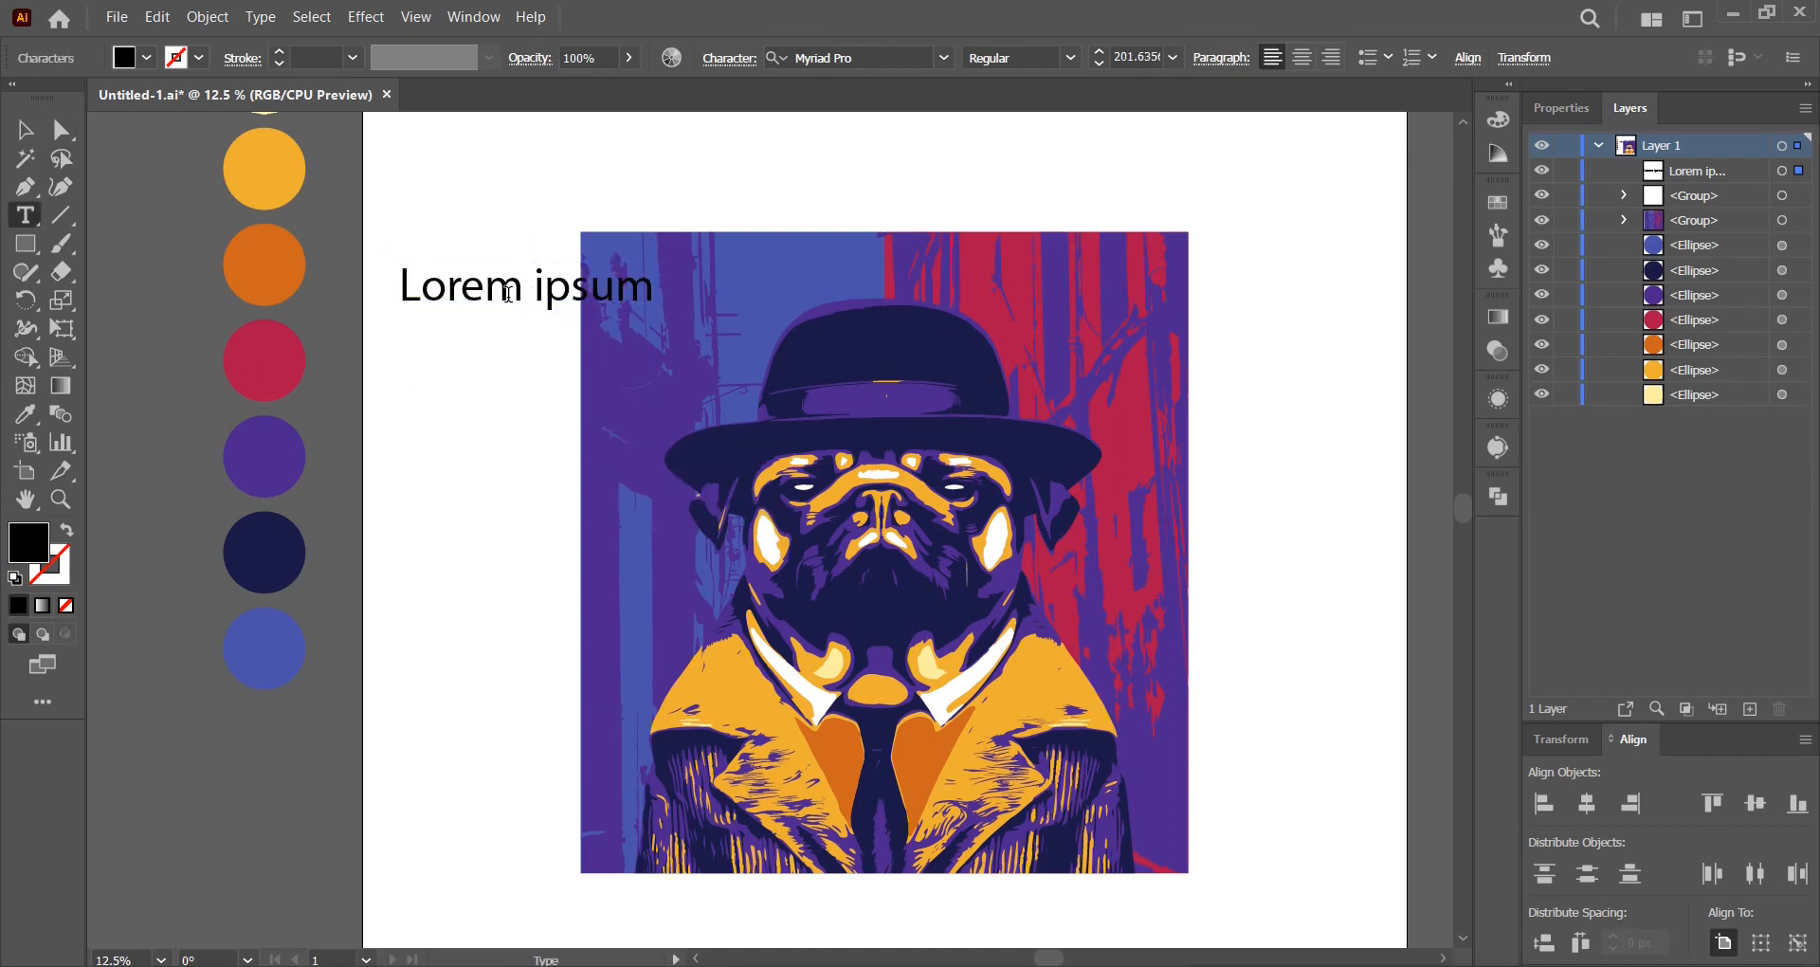
{"action": "key", "text": "ctrl+a"}
{"action": "key", "text": "Caps_Lock"}
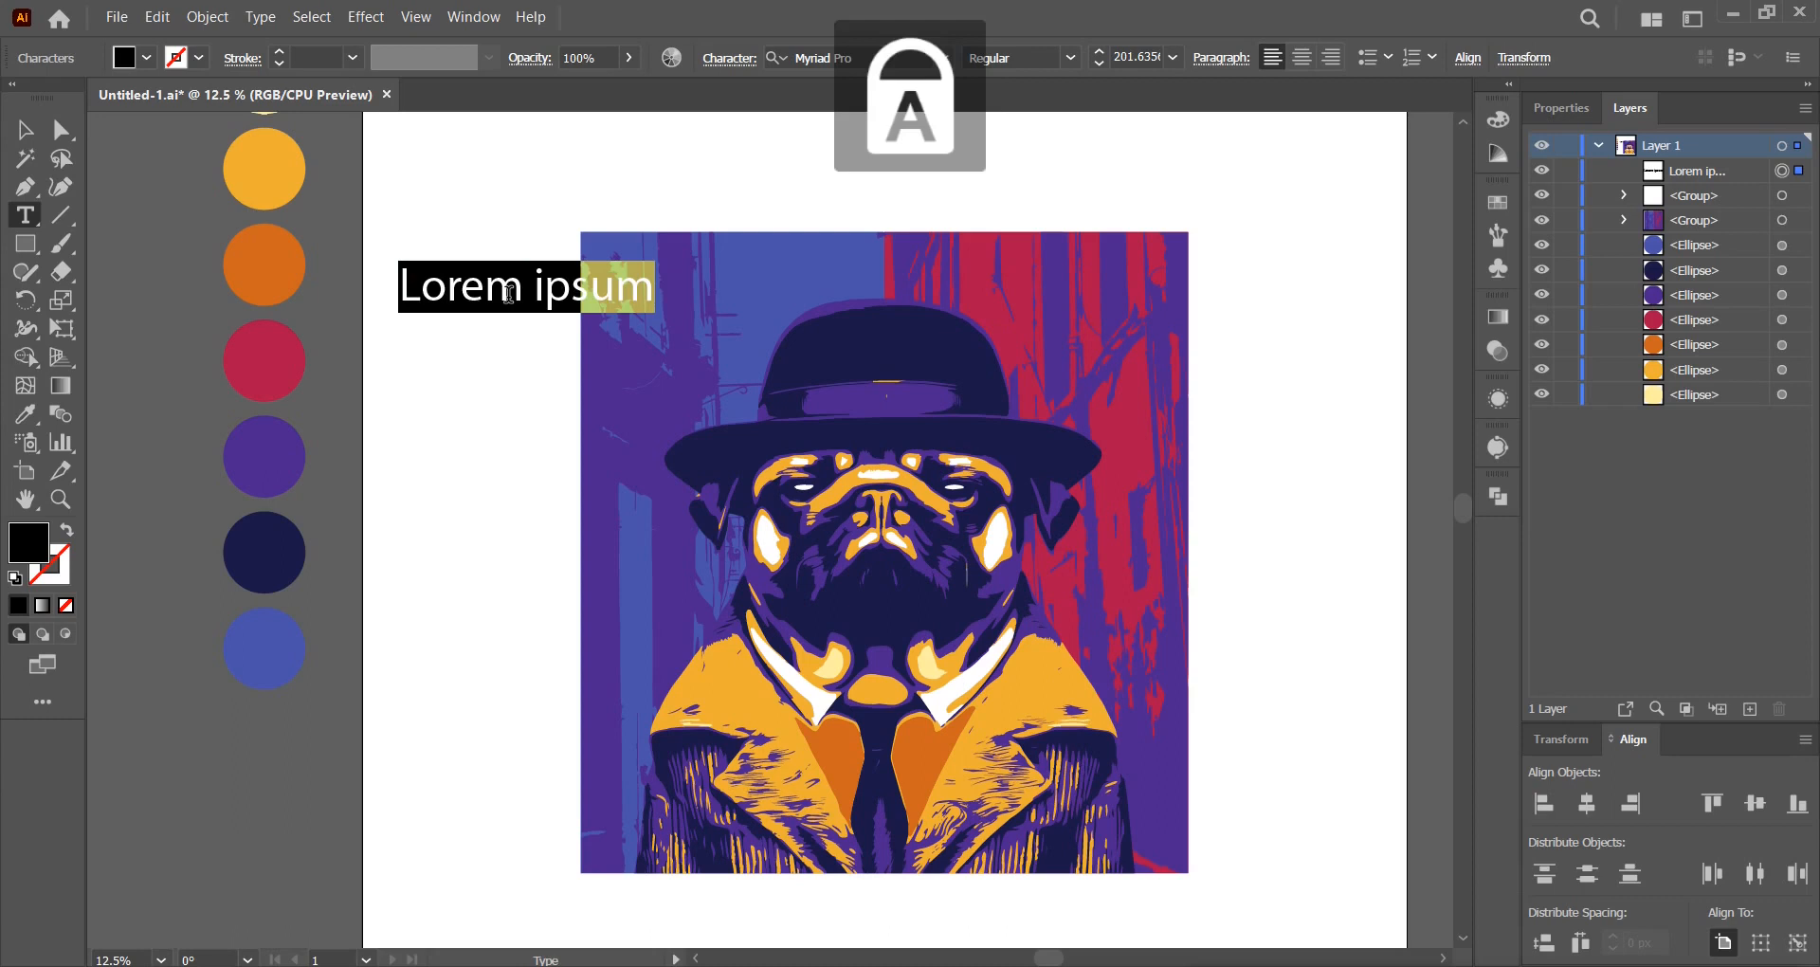
{"action": "type", "text": "PUG"}
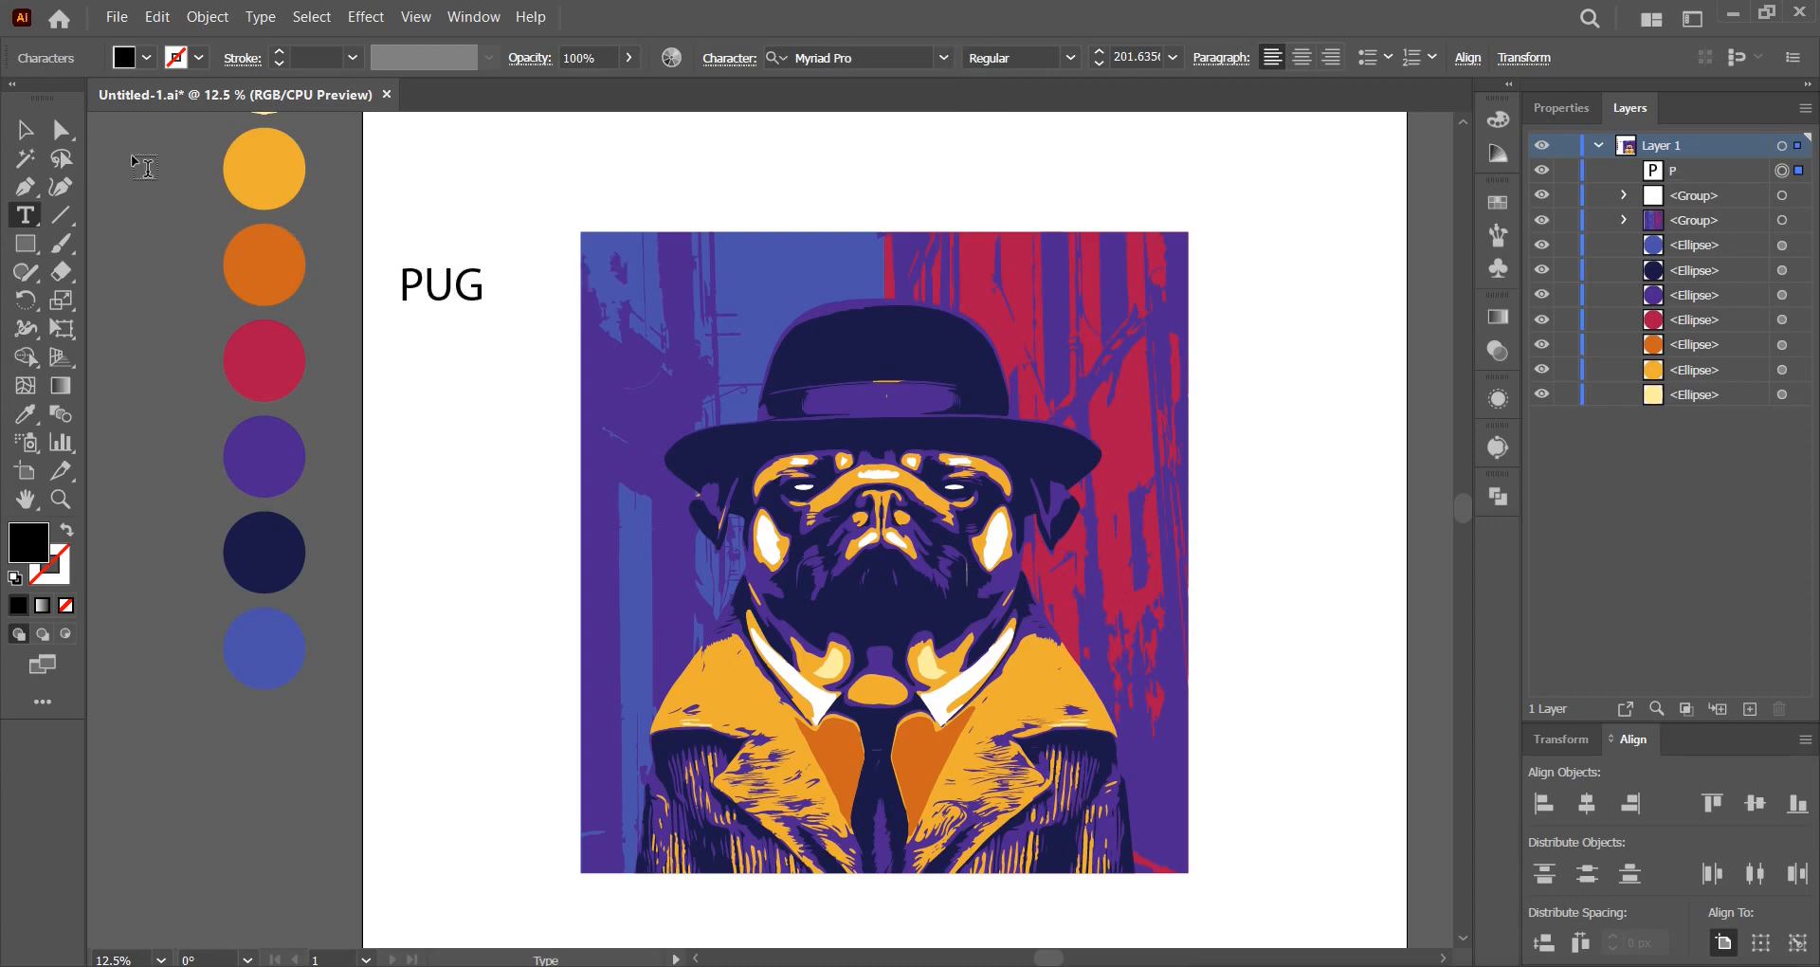
{"action": "left_click", "coordinate": [29, 133]}
{"action": "left_click_drag", "start_coordinate": [489, 308], "coordinate": [545, 349]}
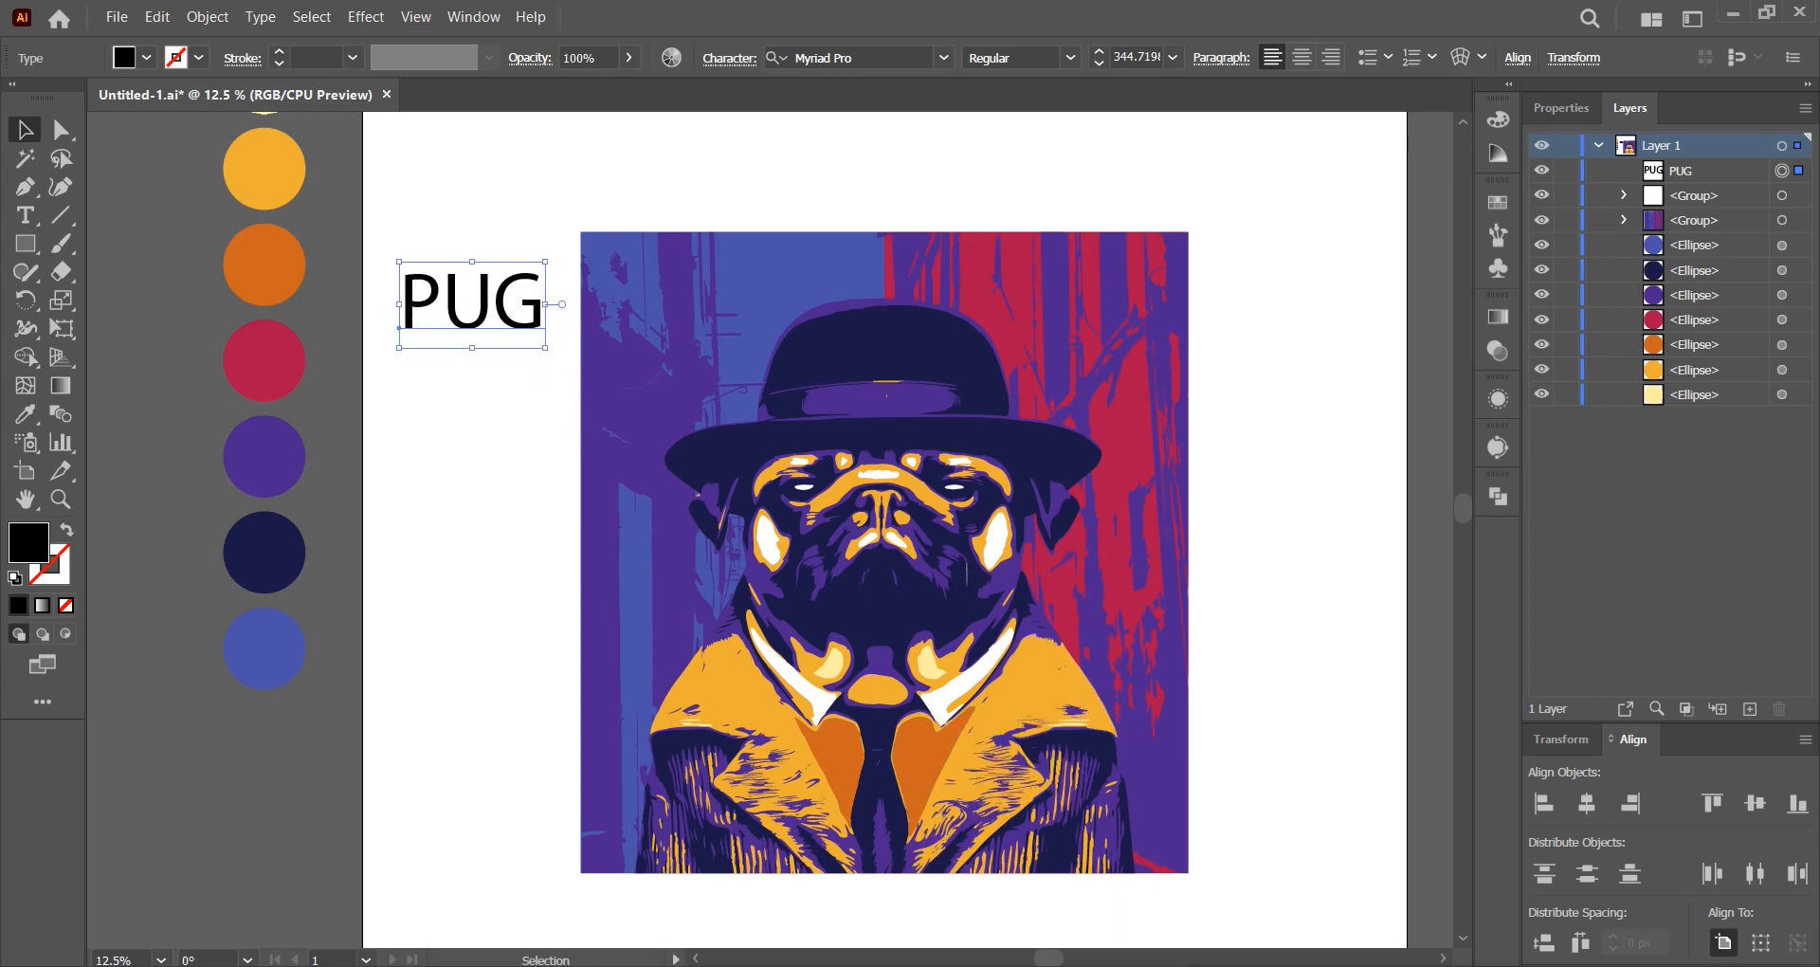
{"action": "left_click", "coordinate": [892, 53]}
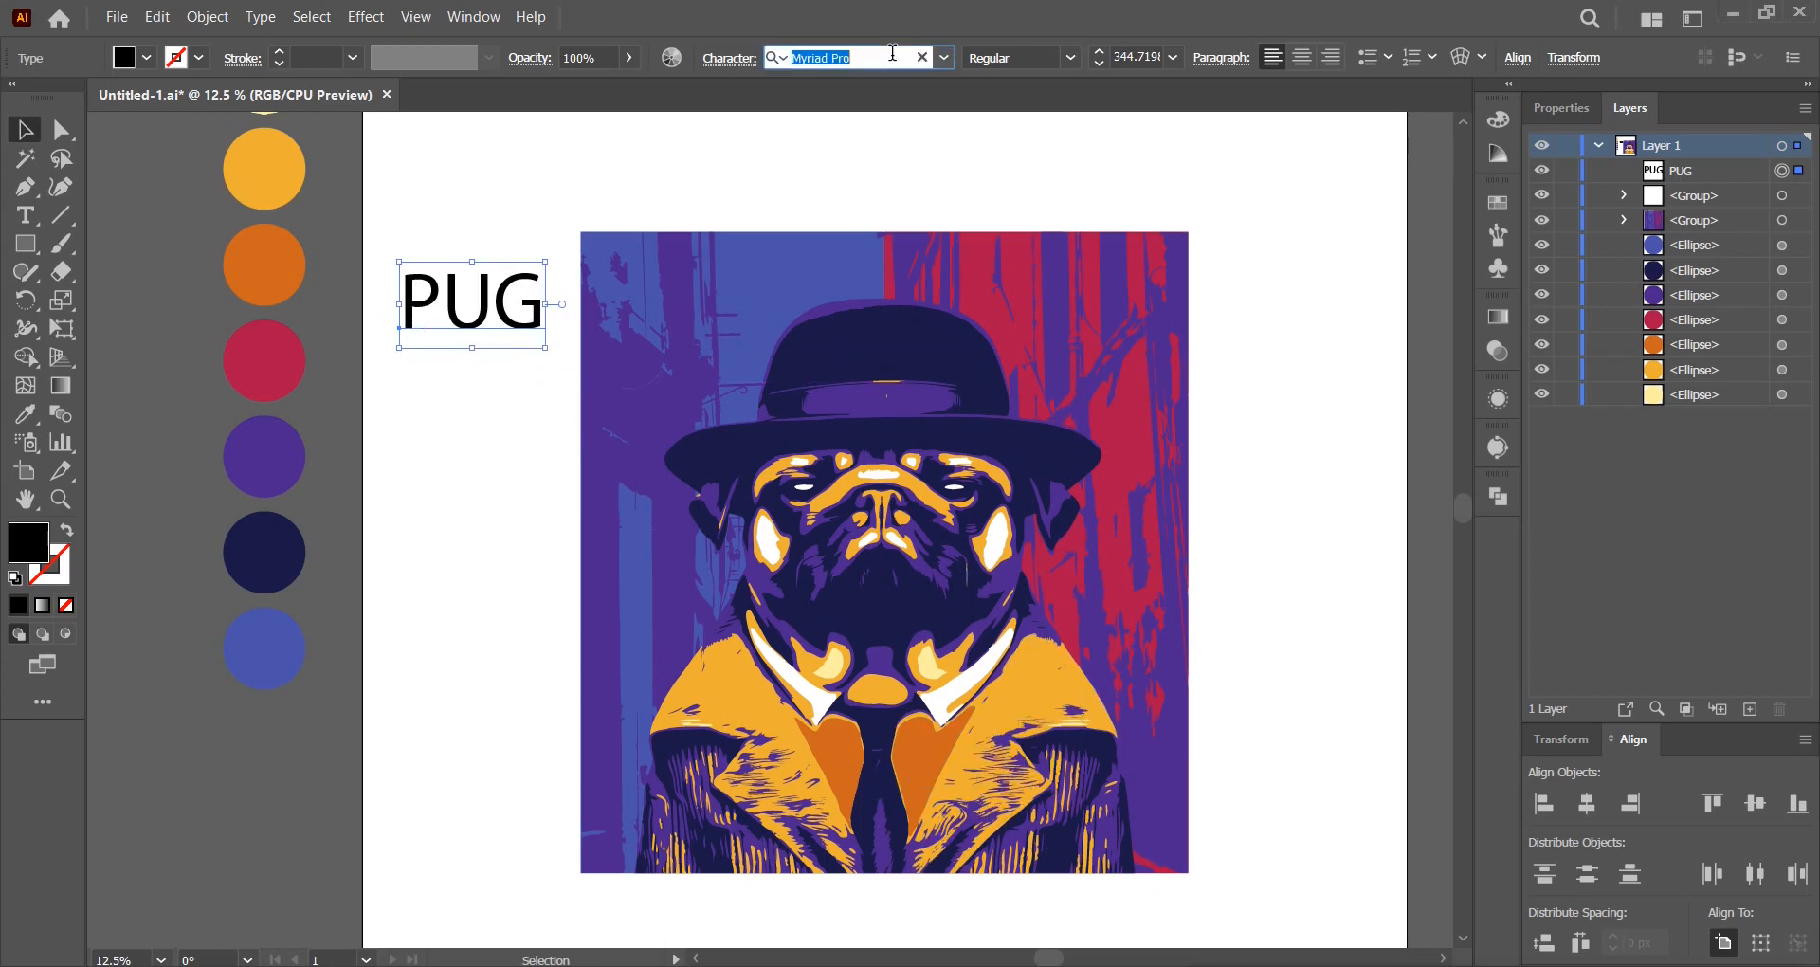
Set PUG to white Memesique Regular and enlarge it across the top of the poster.
{"action": "type", "text": "MEME"}
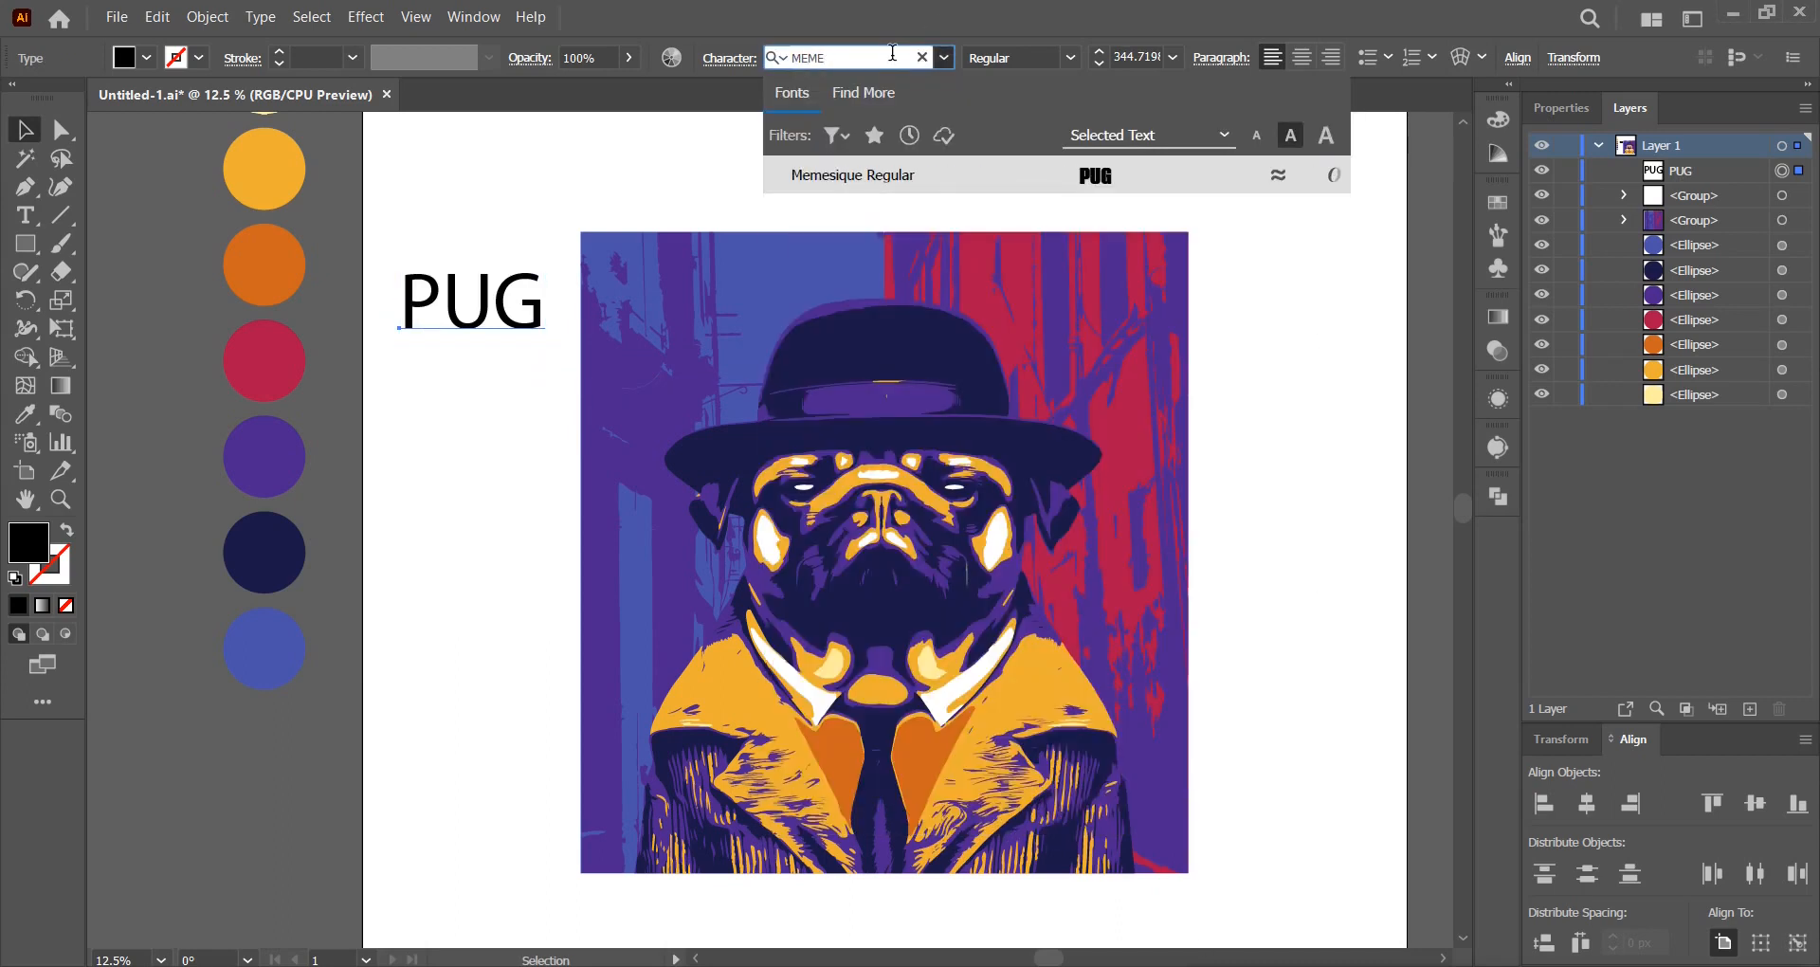
{"action": "left_click", "coordinate": [914, 174]}
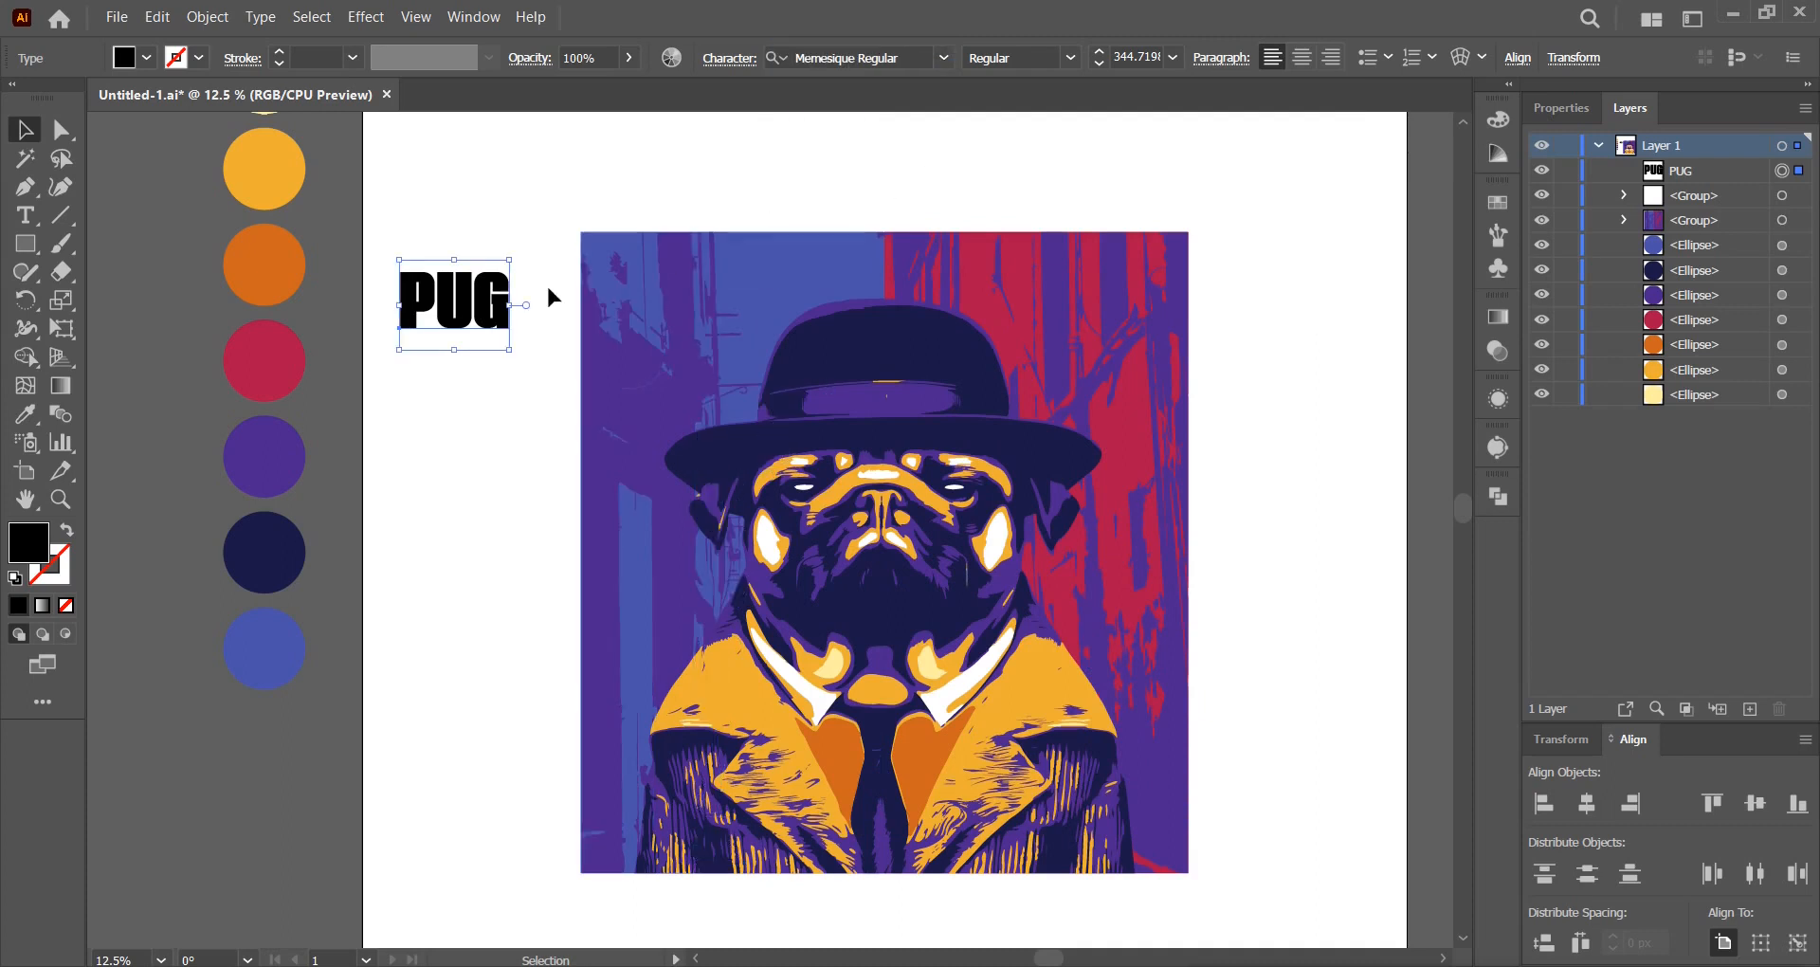
{"action": "left_click_drag", "start_coordinate": [502, 308], "coordinate": [726, 306]}
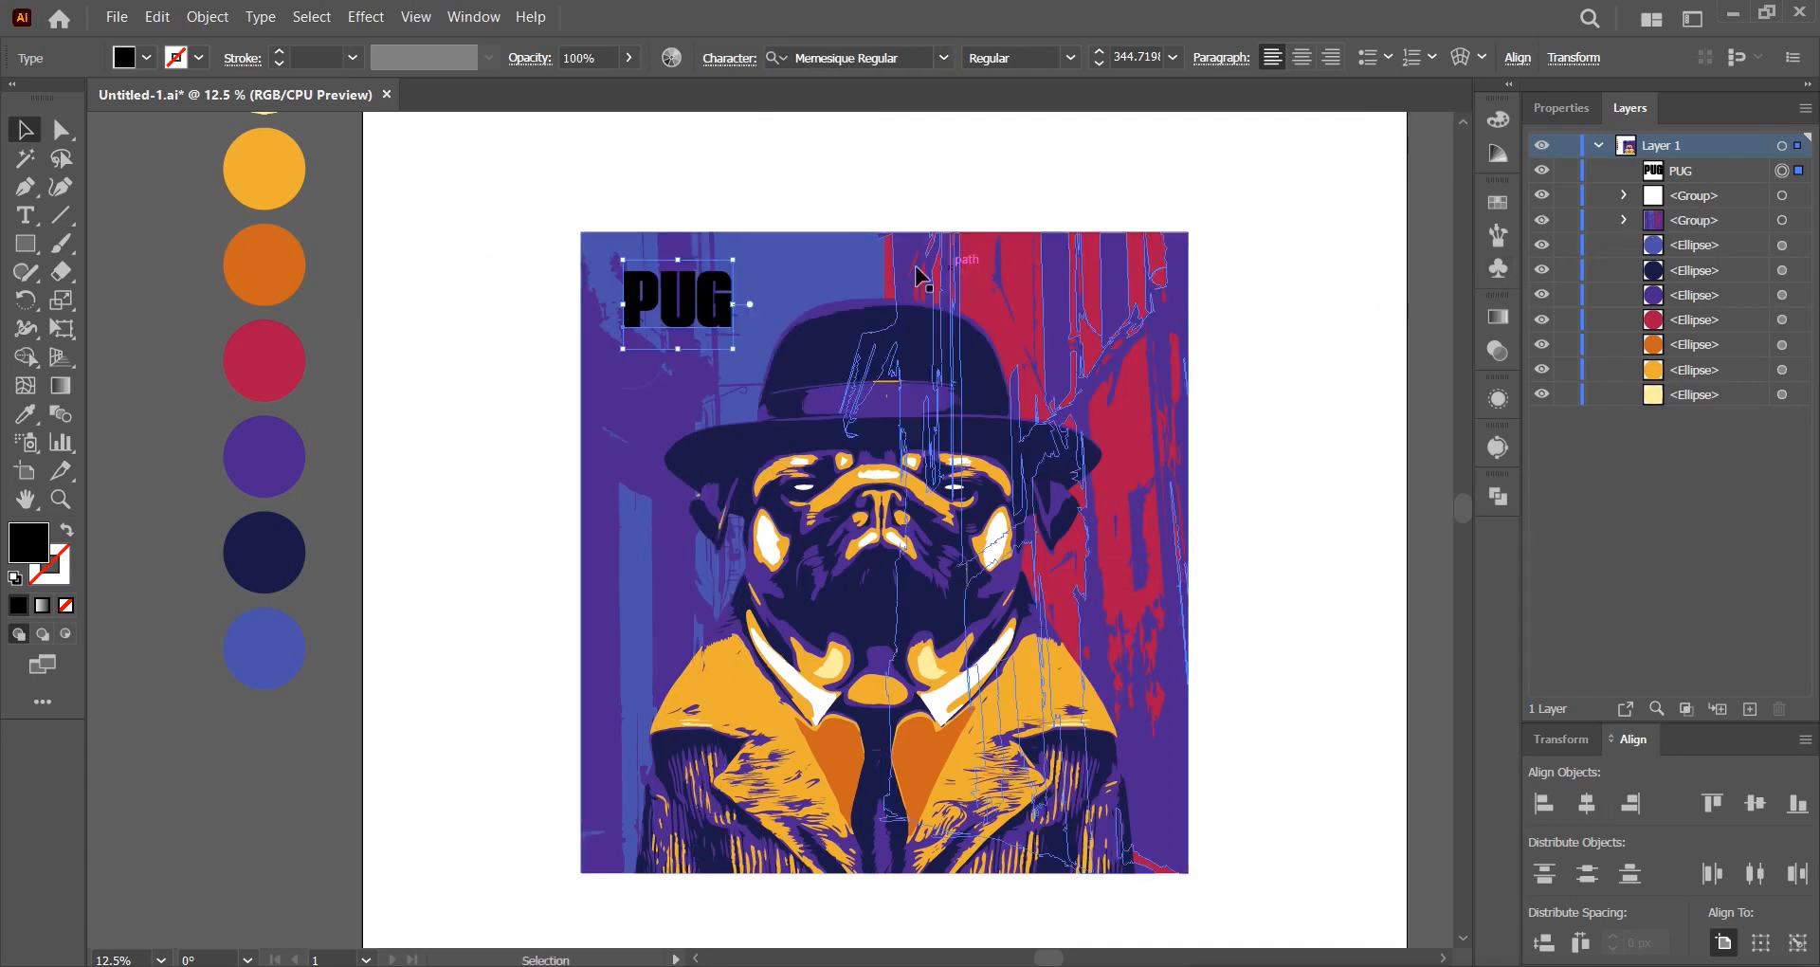
{"action": "left_click", "coordinate": [147, 62]}
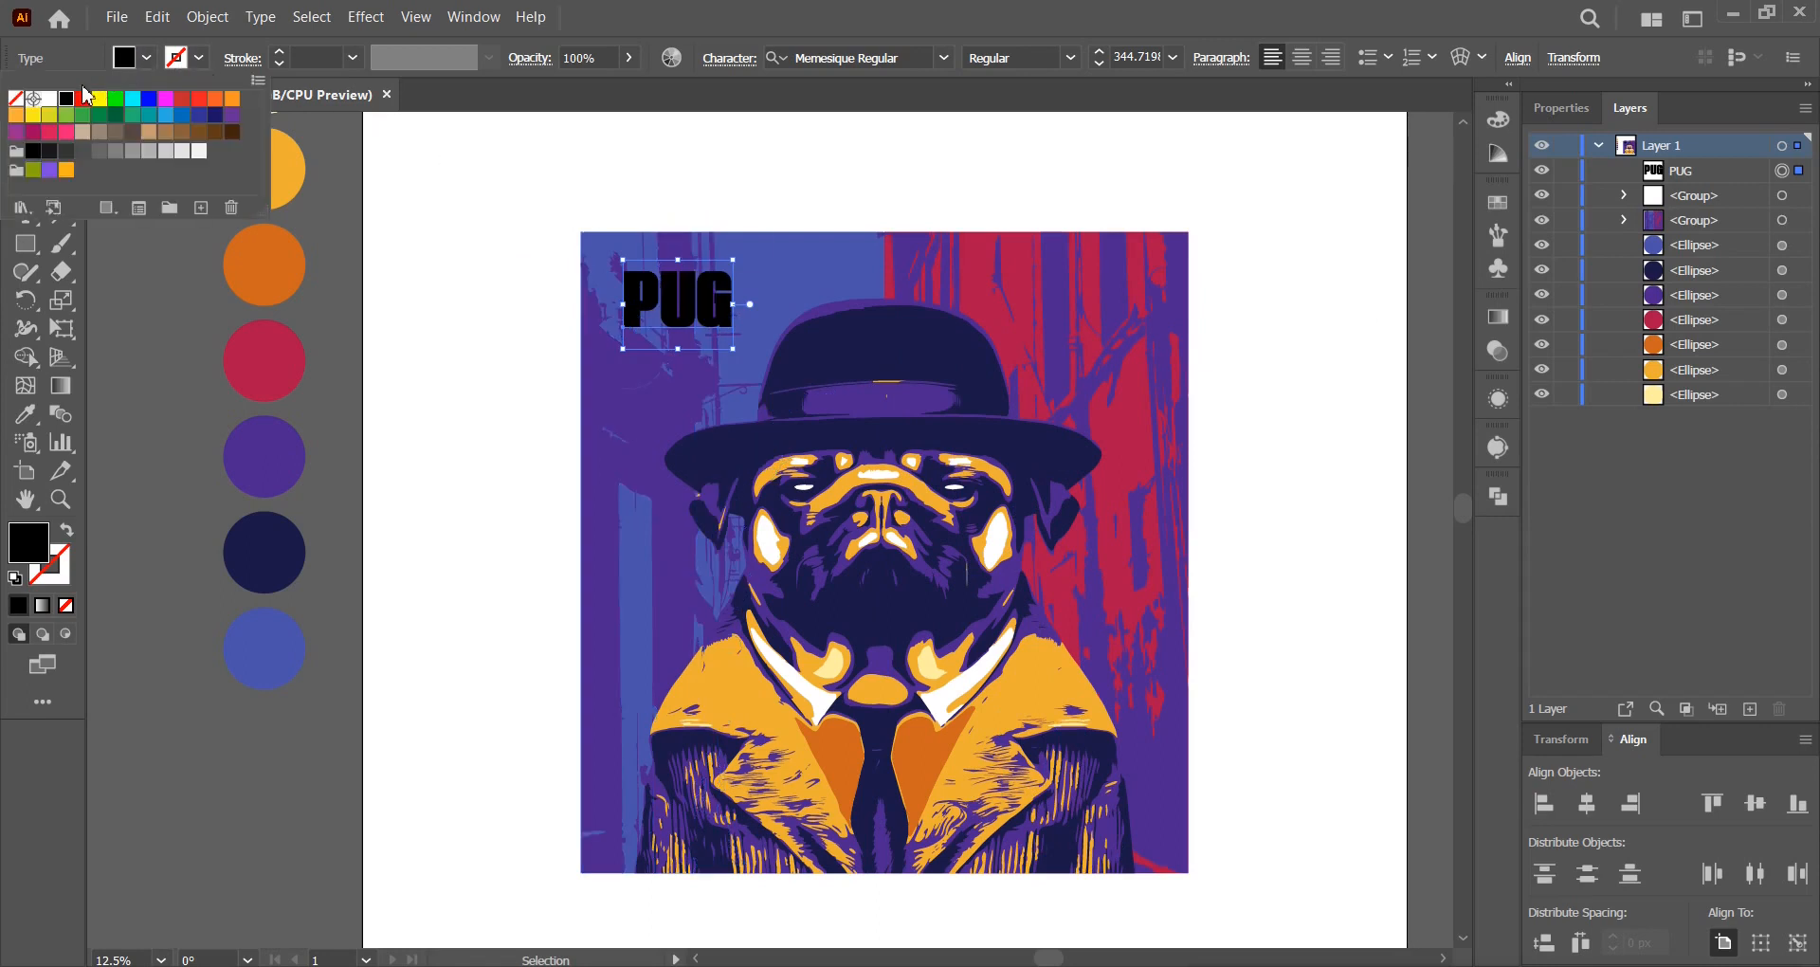
{"action": "left_click", "coordinate": [49, 99]}
{"action": "left_click", "coordinate": [692, 334]}
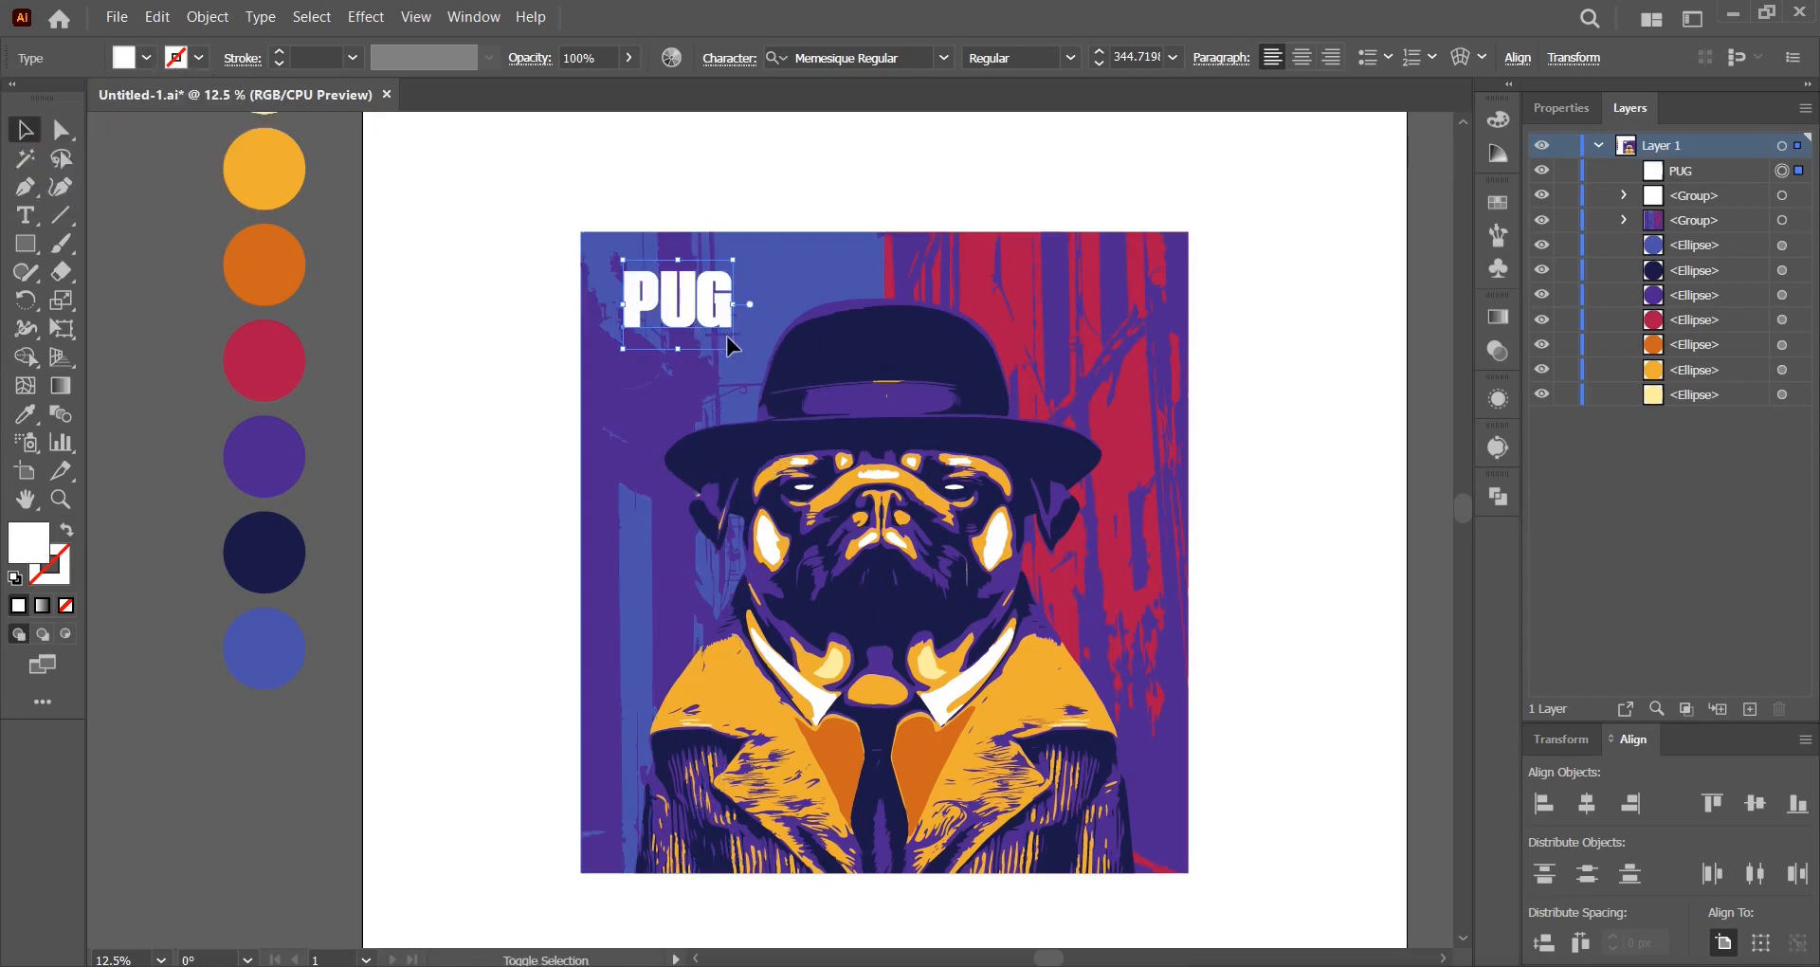
{"action": "left_click_drag", "start_coordinate": [732, 348], "coordinate": [982, 550]}
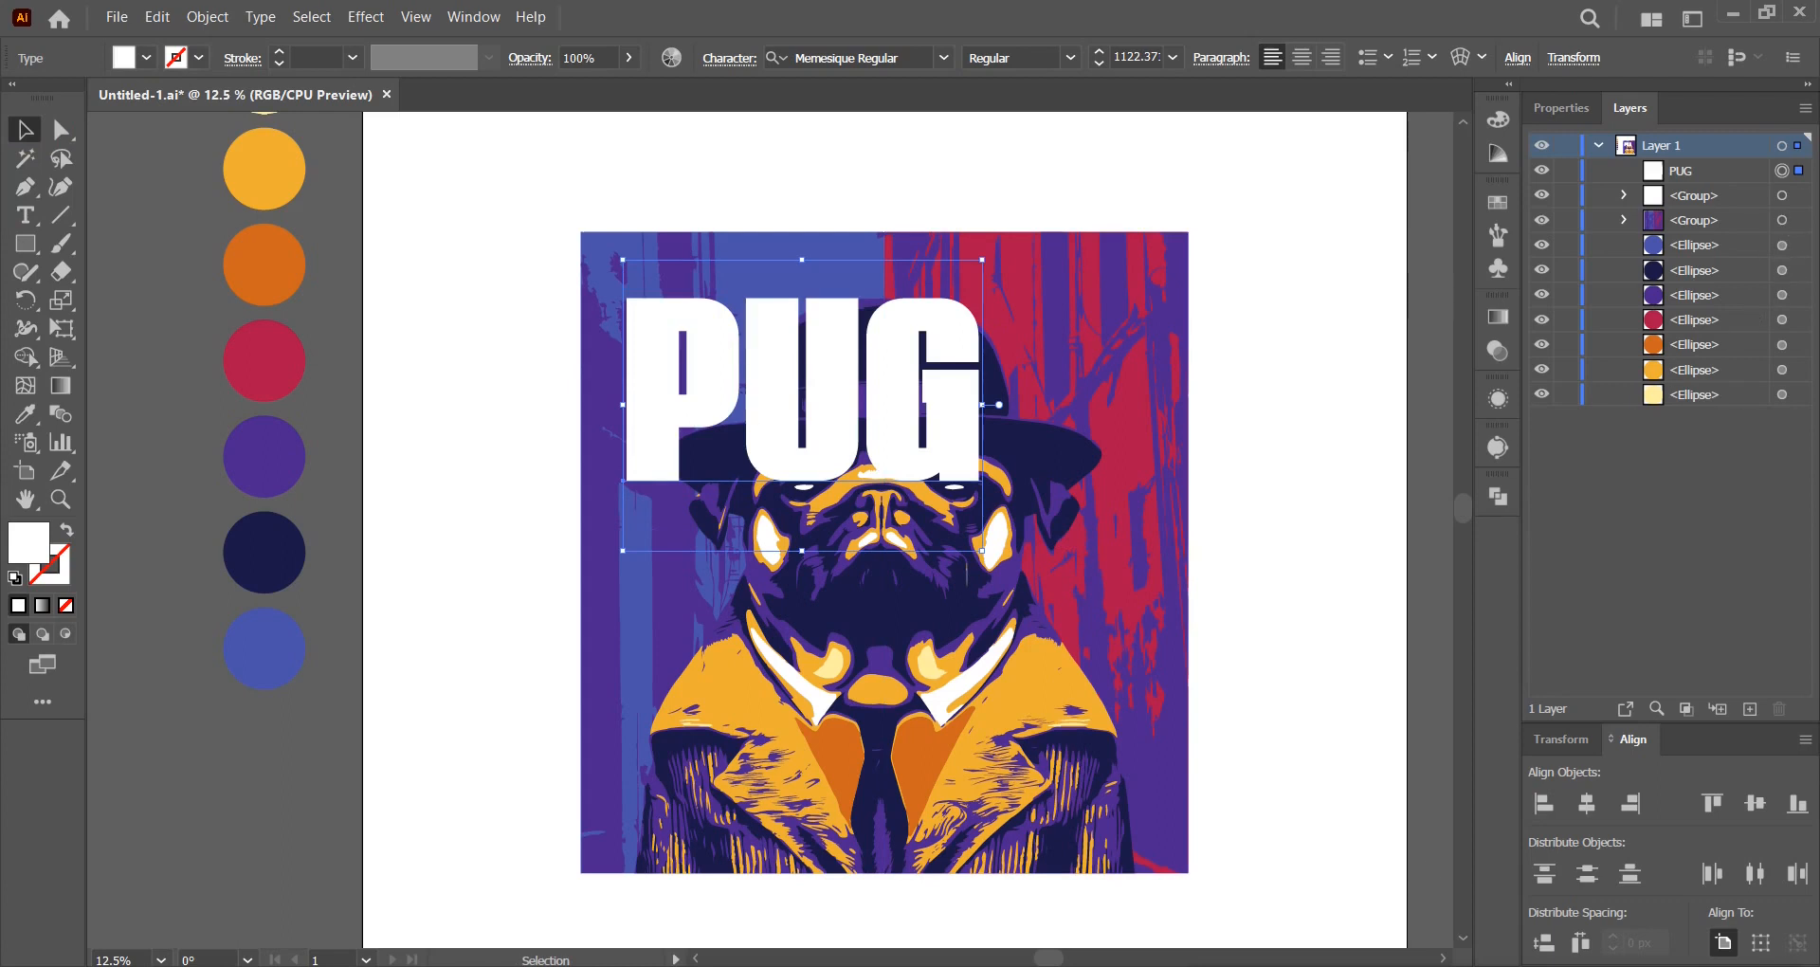
Give the PUG text tracking of 20 in the Properties panel.
{"action": "left_click", "coordinate": [1561, 108]}
{"action": "left_click", "coordinate": [1751, 668]}
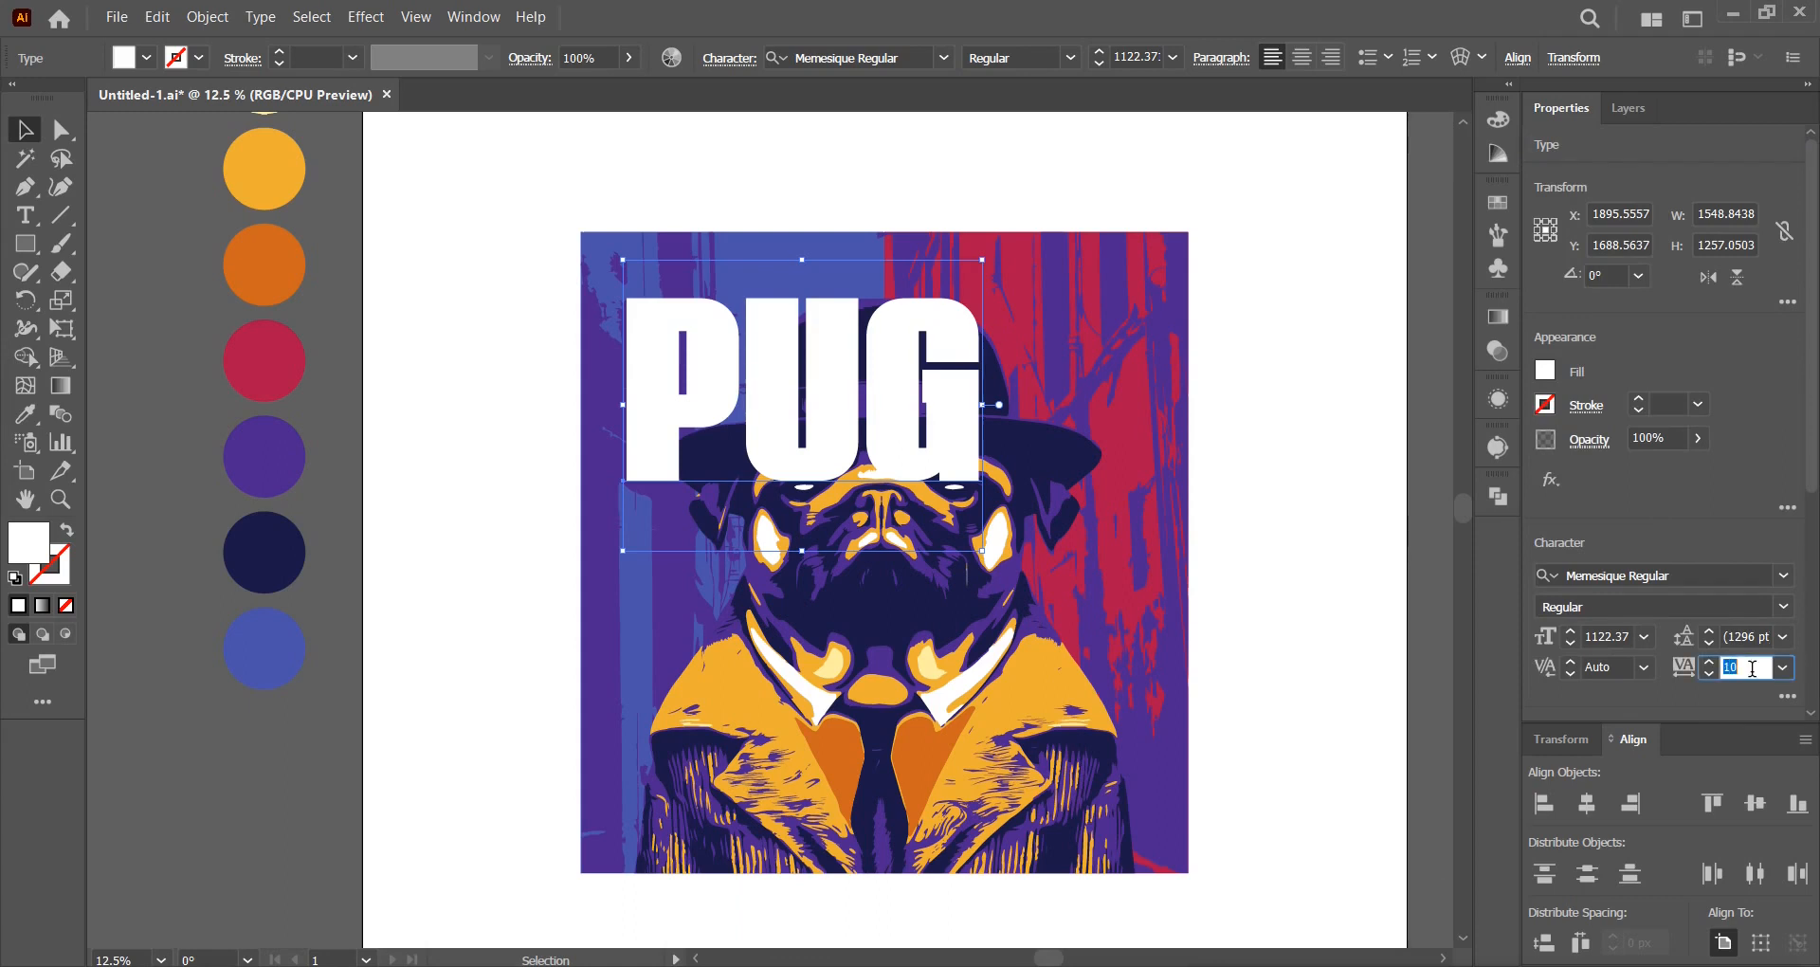
{"action": "type", "text": "20"}
{"action": "key", "text": "Return"}
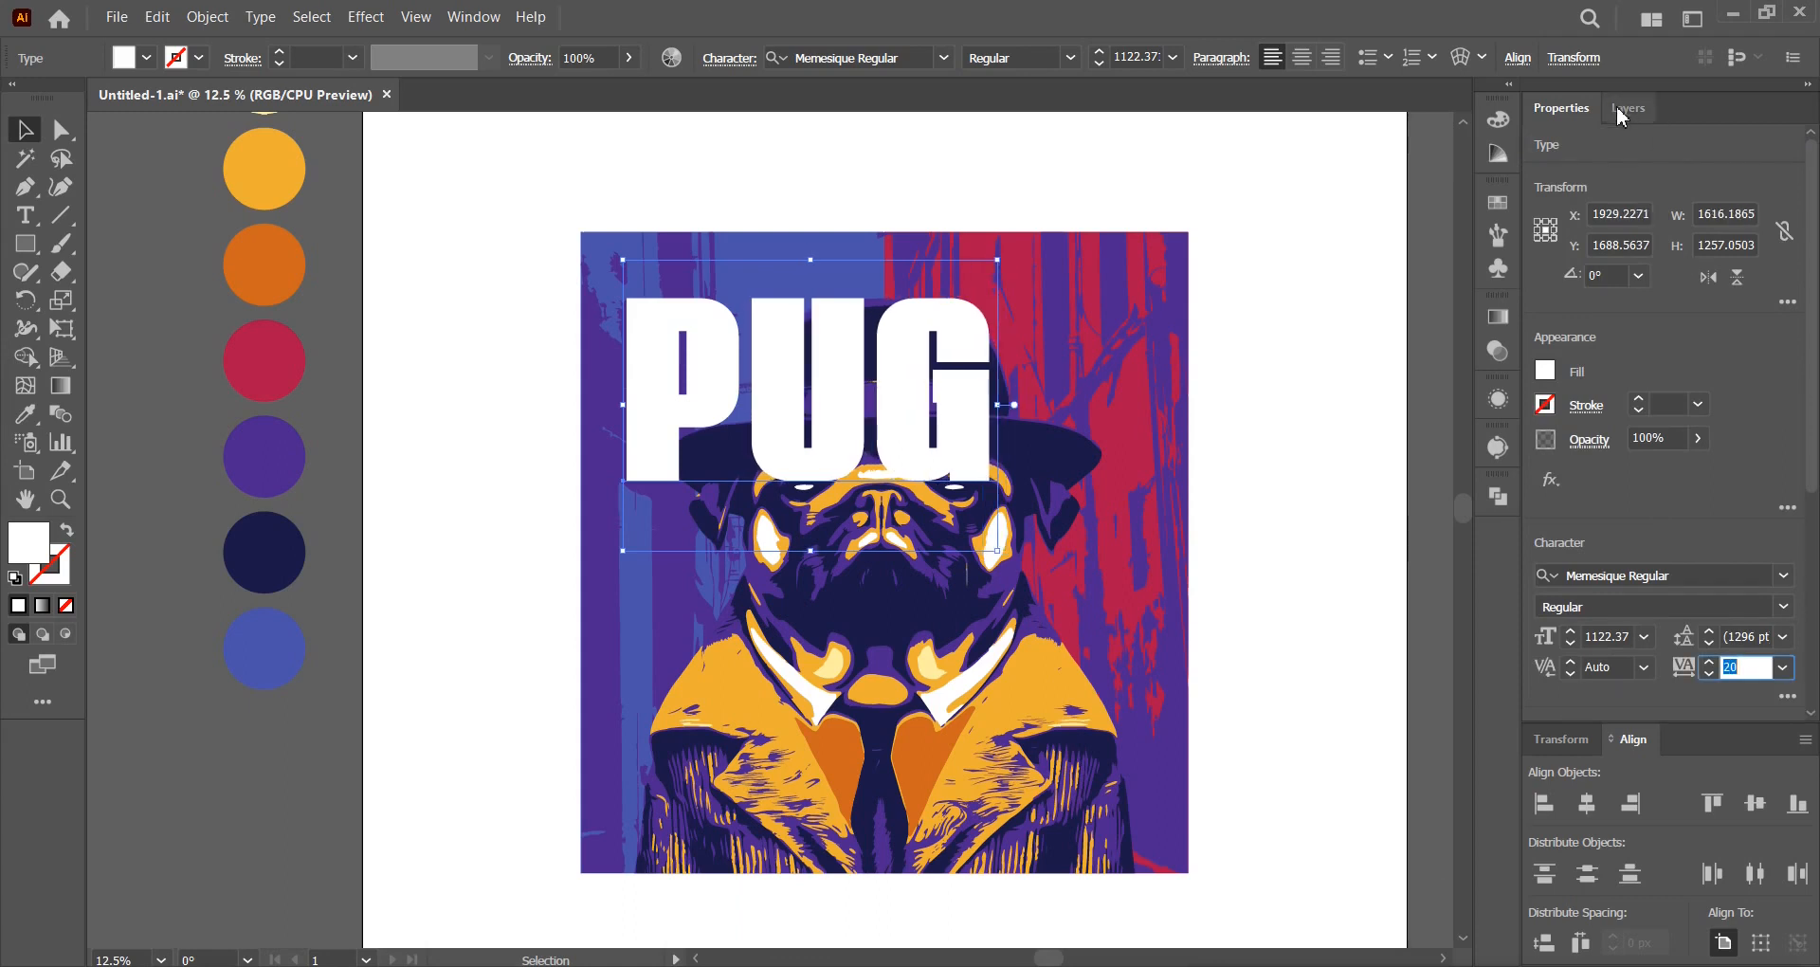
{"action": "left_click", "coordinate": [1623, 112]}
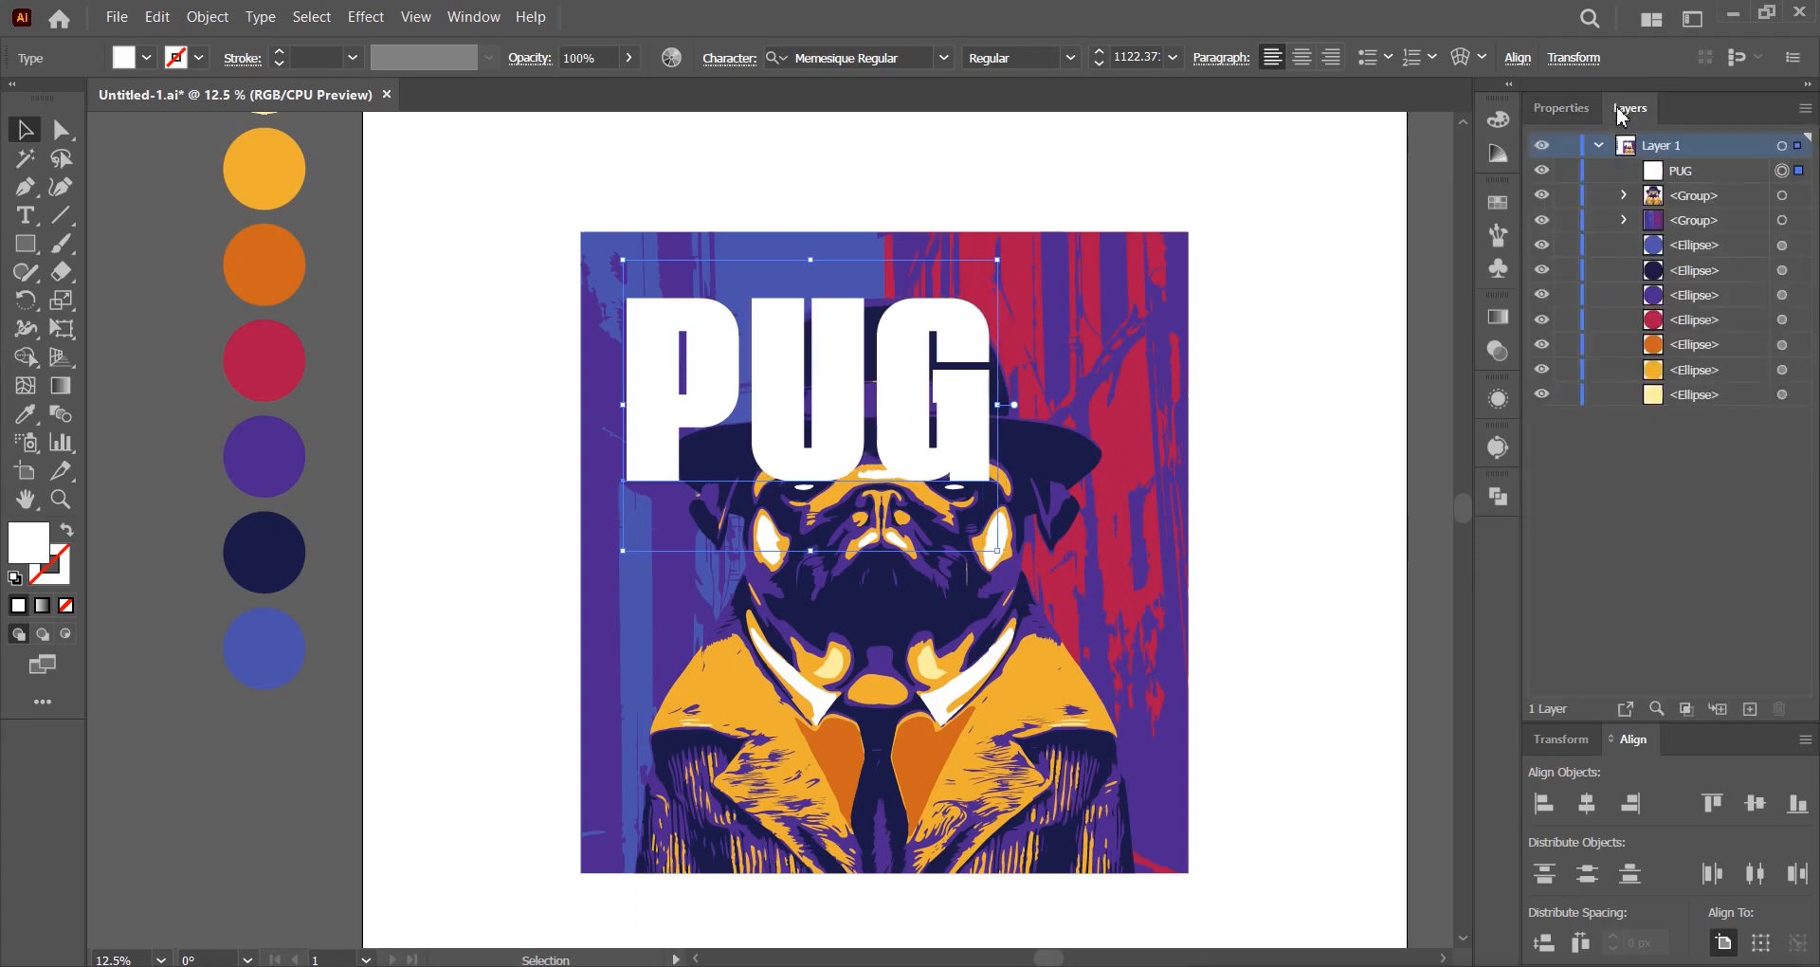
{"action": "left_click", "coordinate": [1772, 197]}
Move the pug group above PUG in Layers and Alt-drag a copy of PUG upward.
{"action": "left_click_drag", "start_coordinate": [1758, 201], "coordinate": [1749, 169]}
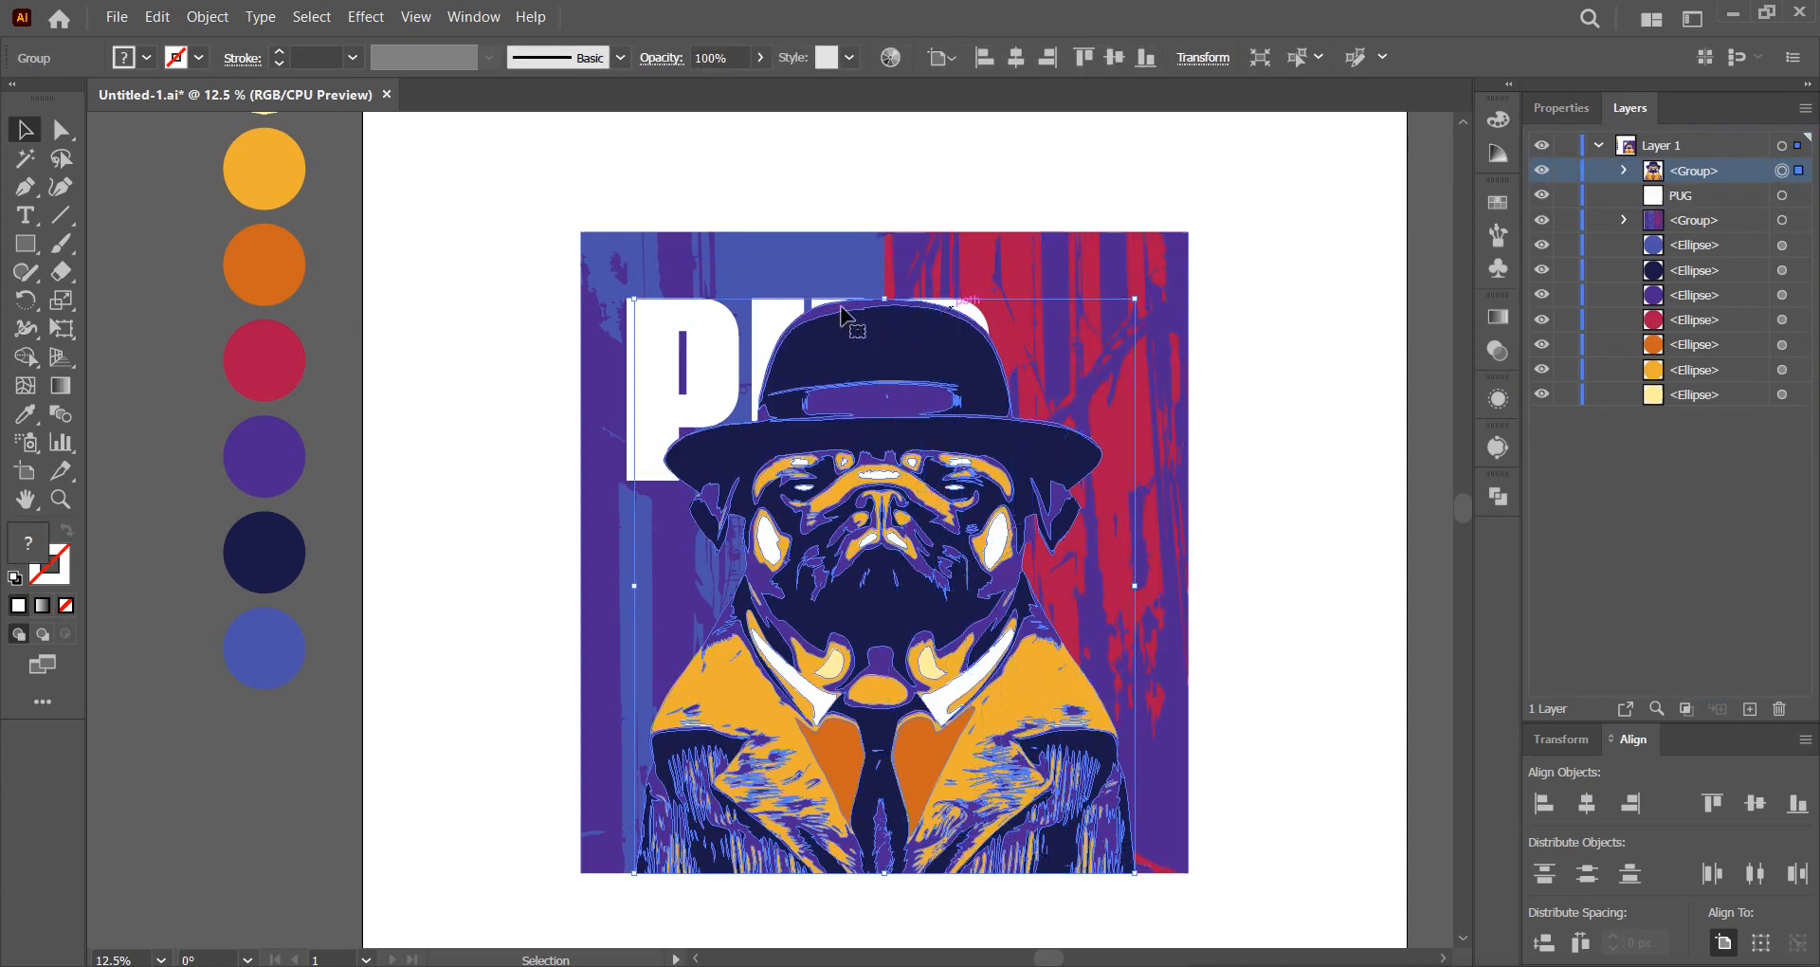
{"action": "left_click_drag", "start_coordinate": [742, 310], "coordinate": [676, 201]}
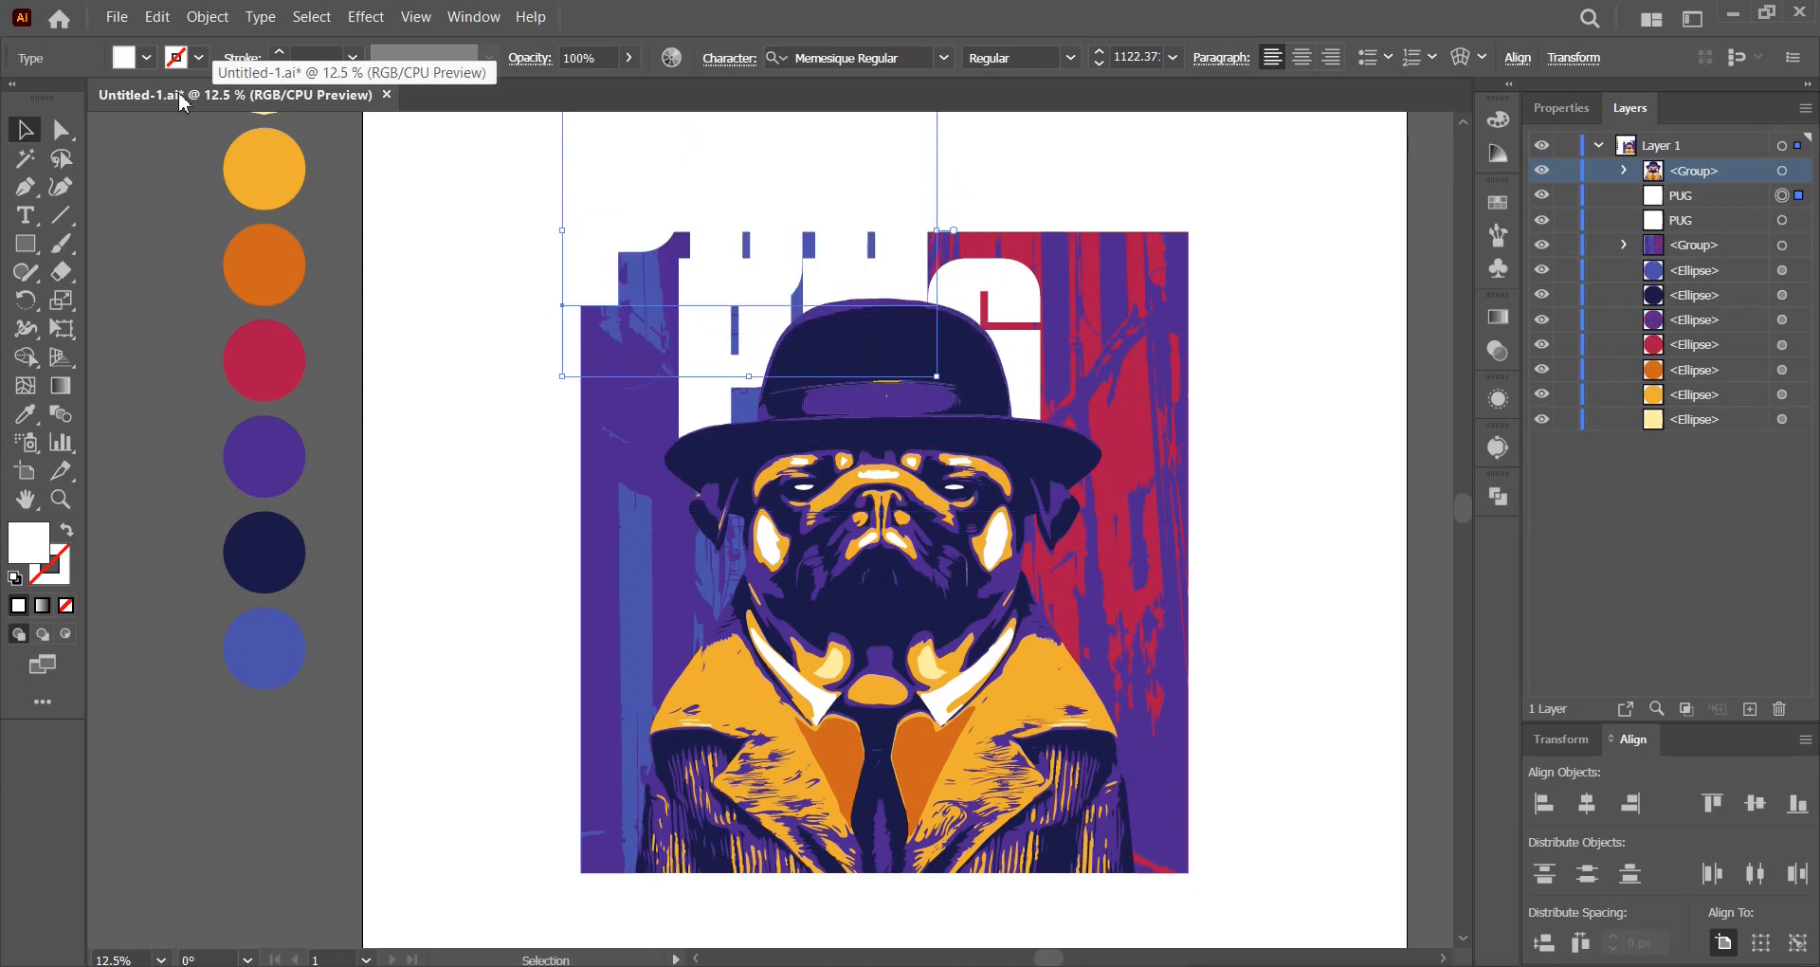
{"action": "left_click", "coordinate": [25, 414]}
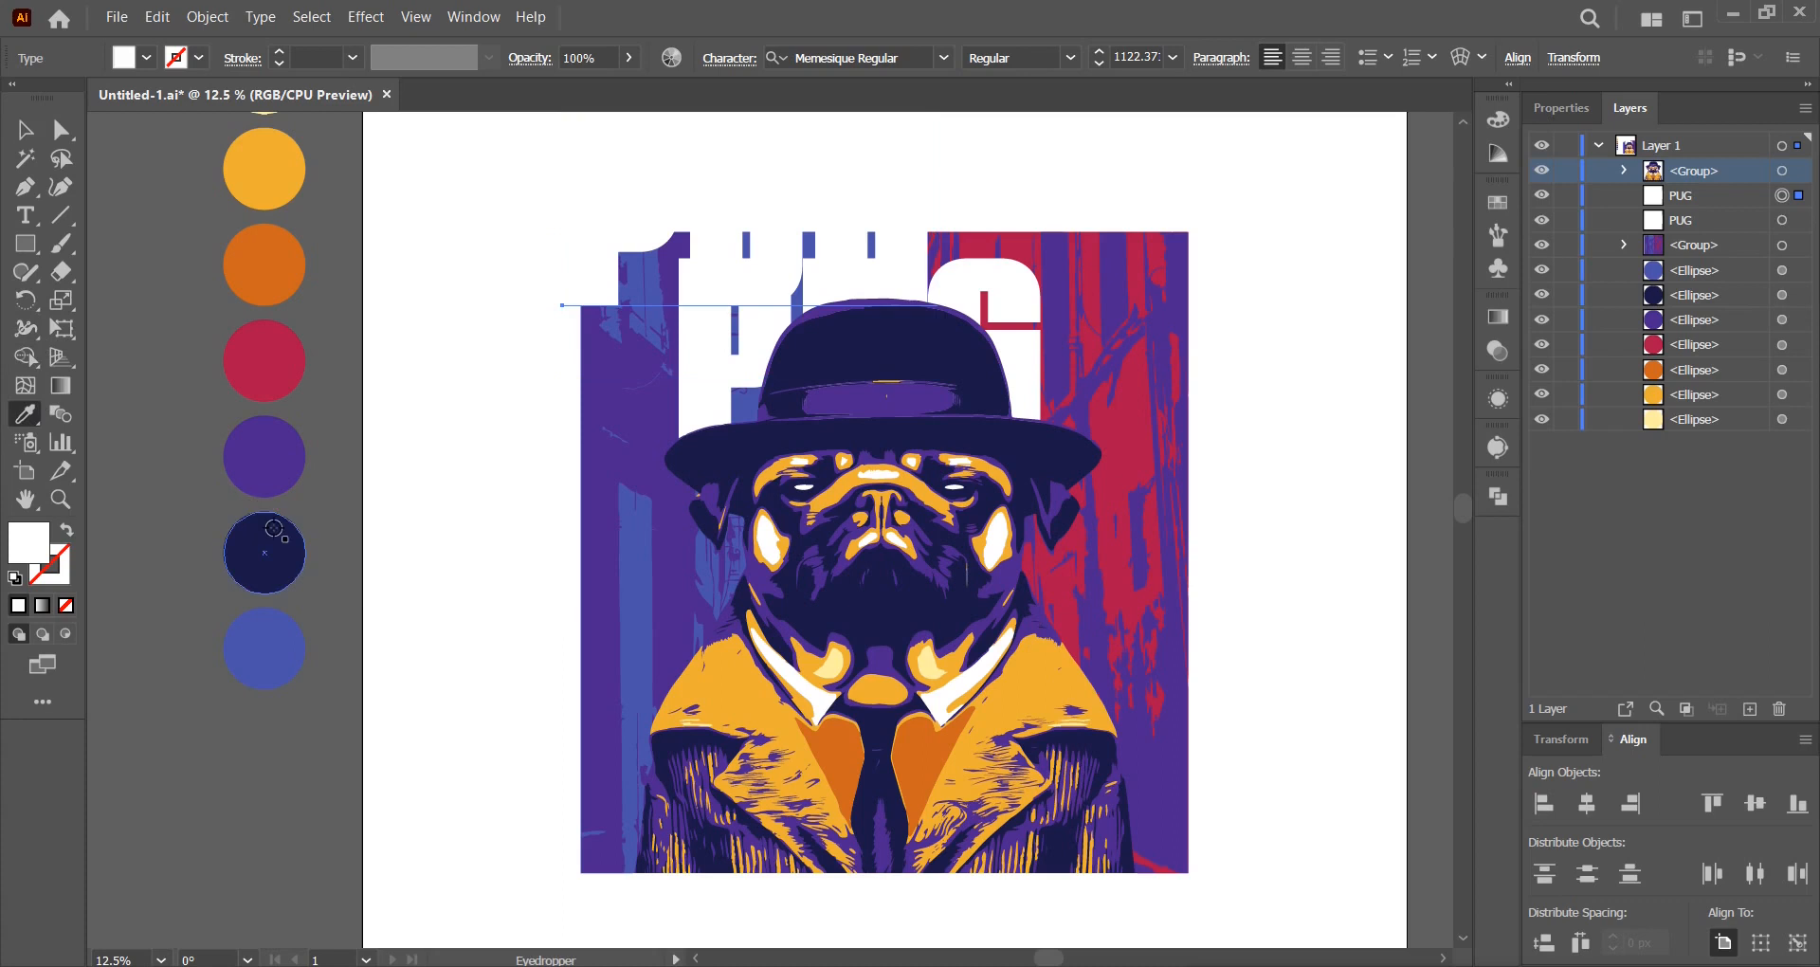
Colour the PUG copy navy, shrink it above the artwork and retype it as 'EXERCISE'.
{"action": "left_click", "coordinate": [274, 528]}
{"action": "left_click", "coordinate": [25, 130]}
{"action": "scroll", "coordinate": [686, 275], "scroll_direction": "up", "scroll_amount": 2}
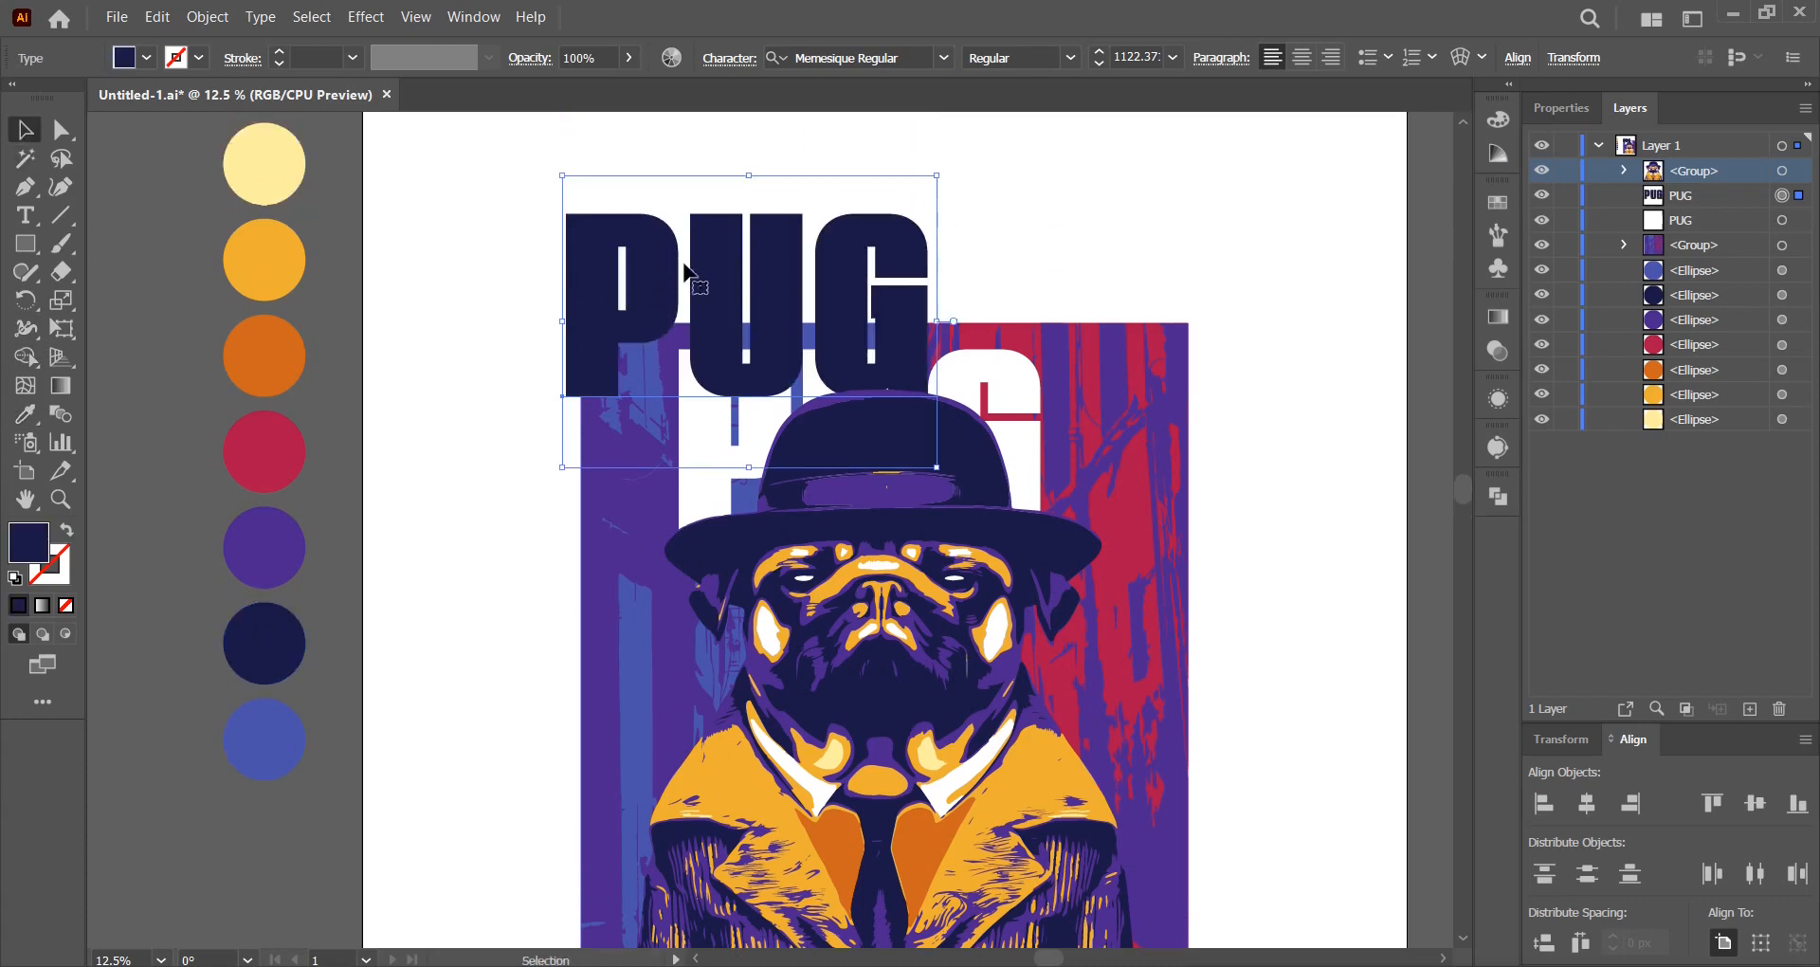
{"action": "left_click_drag", "start_coordinate": [938, 466], "coordinate": [768, 334]}
{"action": "left_click_drag", "start_coordinate": [679, 270], "coordinate": [746, 285]}
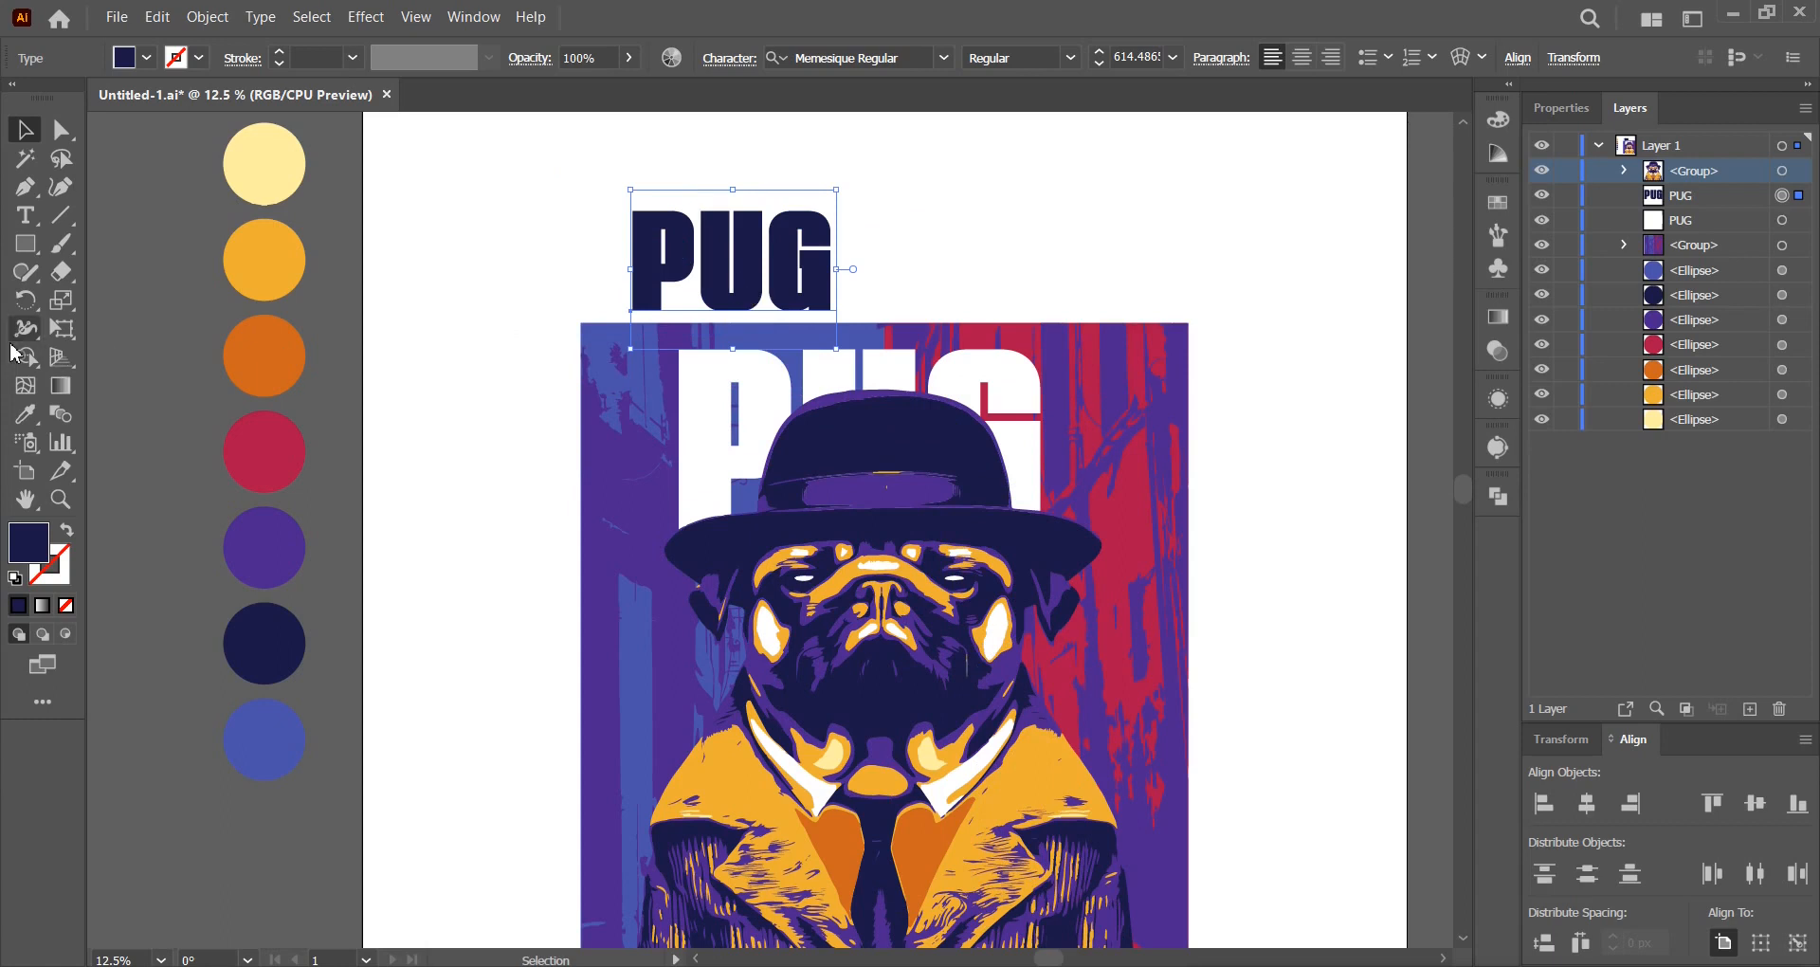
{"action": "left_click", "coordinate": [31, 225]}
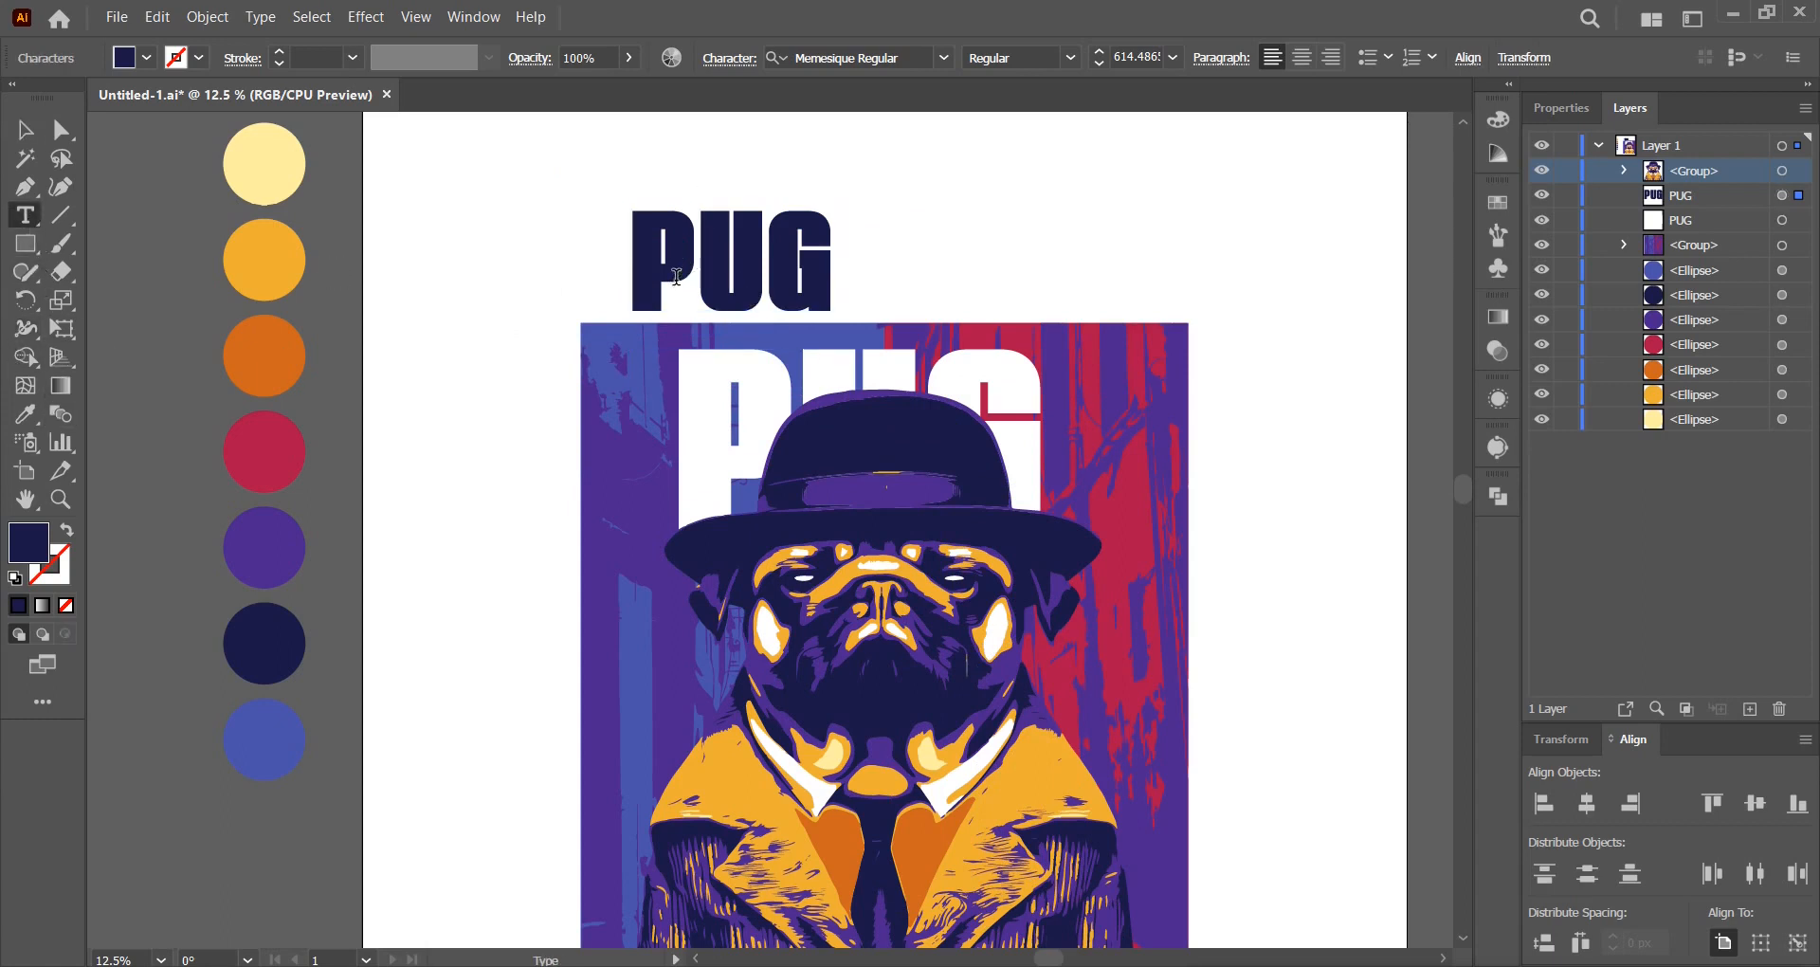
{"action": "double_click", "coordinate": [675, 278]}
{"action": "type", "text": "EXE"}
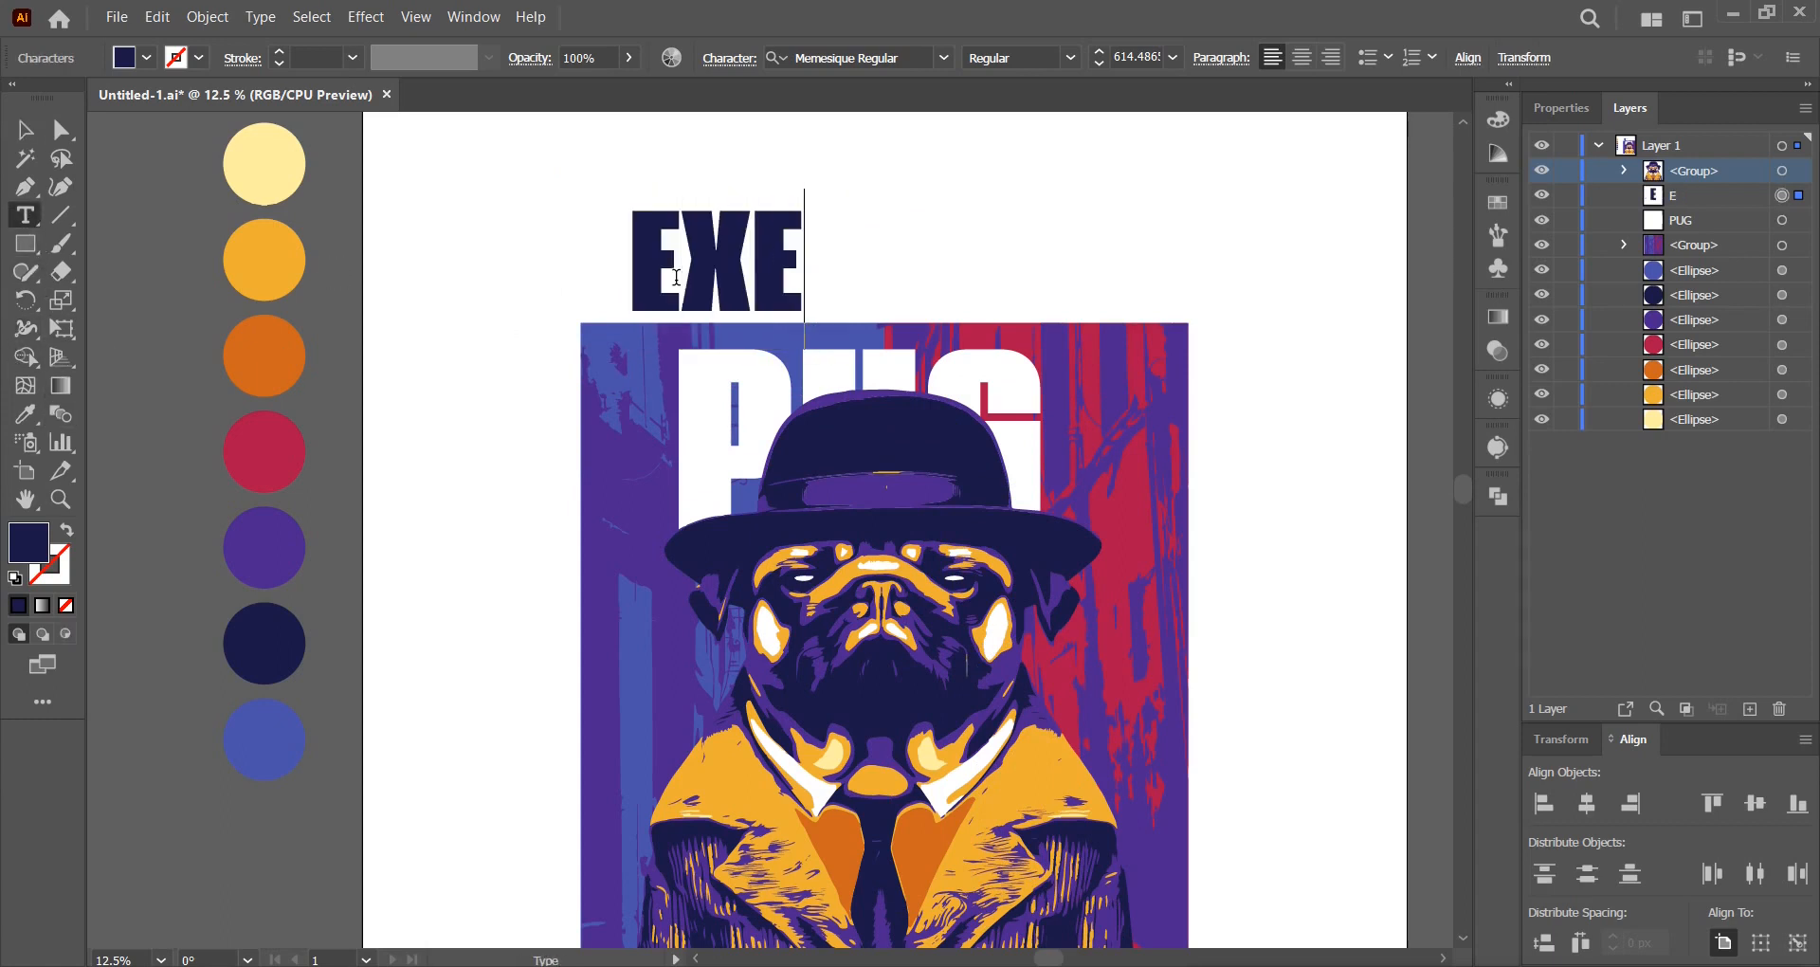
{"action": "type", "text": "RCISE"}
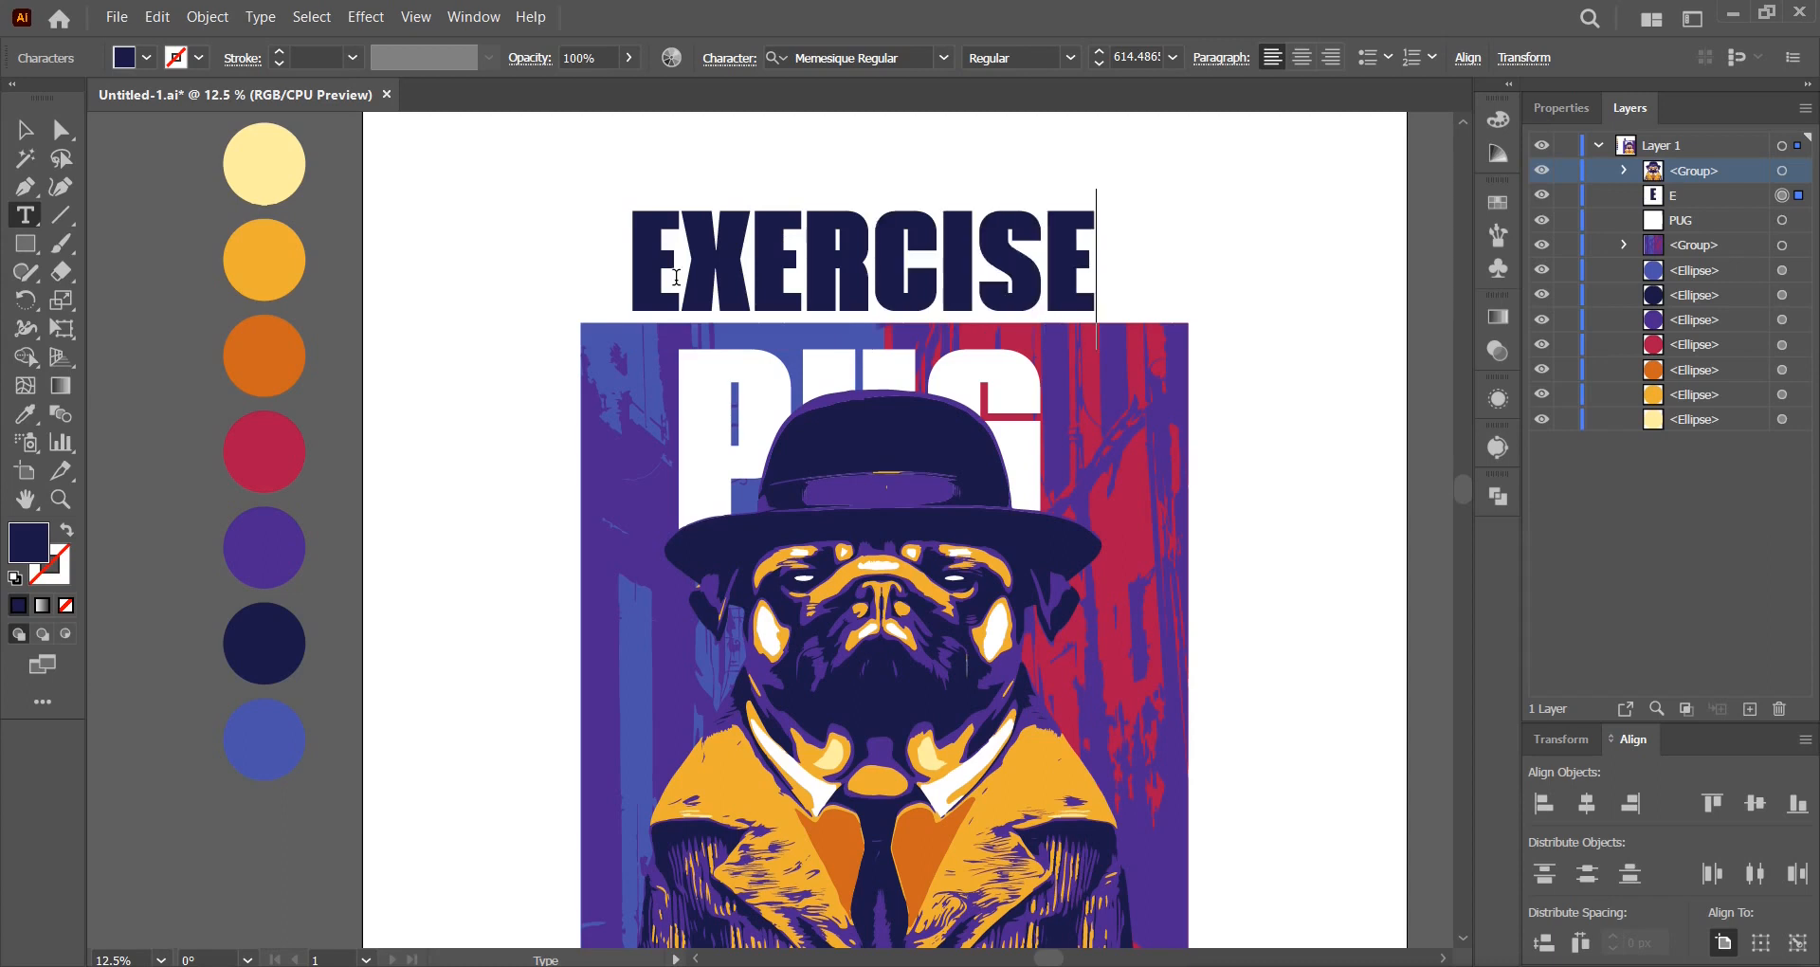
{"action": "left_click", "coordinate": [12, 134]}
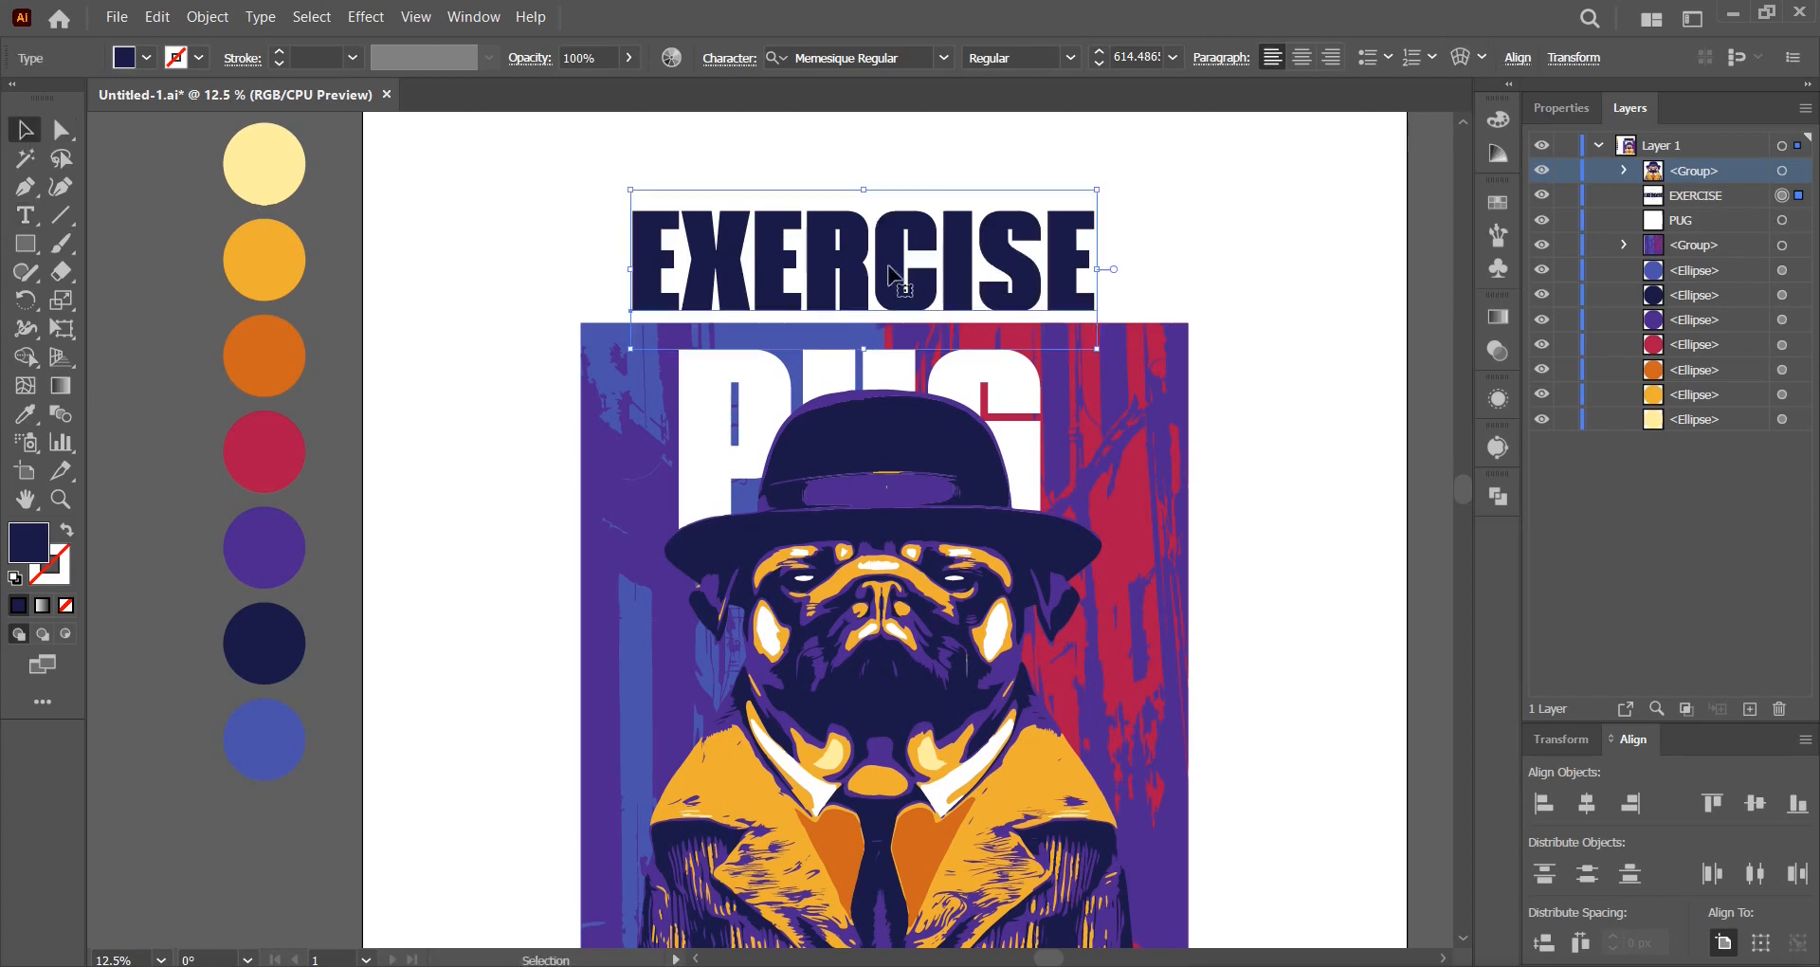
{"action": "key", "text": "ctrl+minus"}
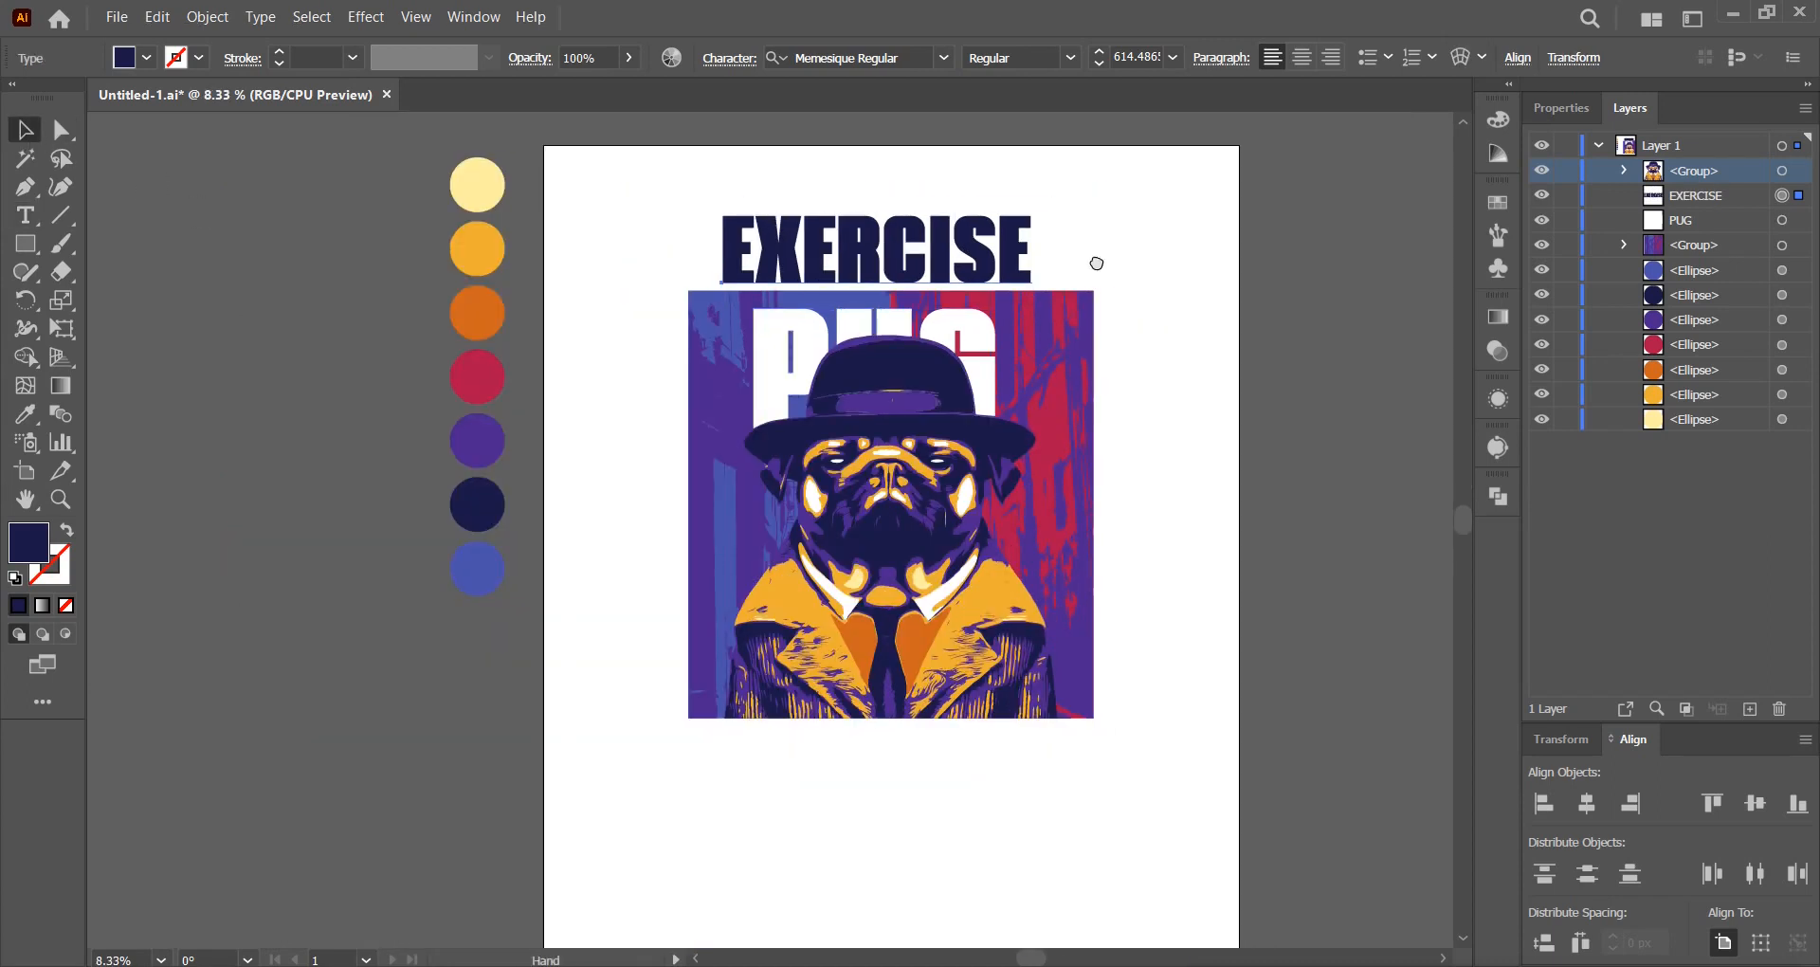
Place an EXERCISE copy below the artwork, then outline and centre the top EXERCISE.
{"action": "left_click_drag", "start_coordinate": [958, 270], "coordinate": [834, 784]}
{"action": "scroll", "coordinate": [832, 203], "scroll_direction": "up", "scroll_amount": 2}
{"action": "left_click", "coordinate": [873, 366]}
{"action": "right_click", "coordinate": [881, 353]}
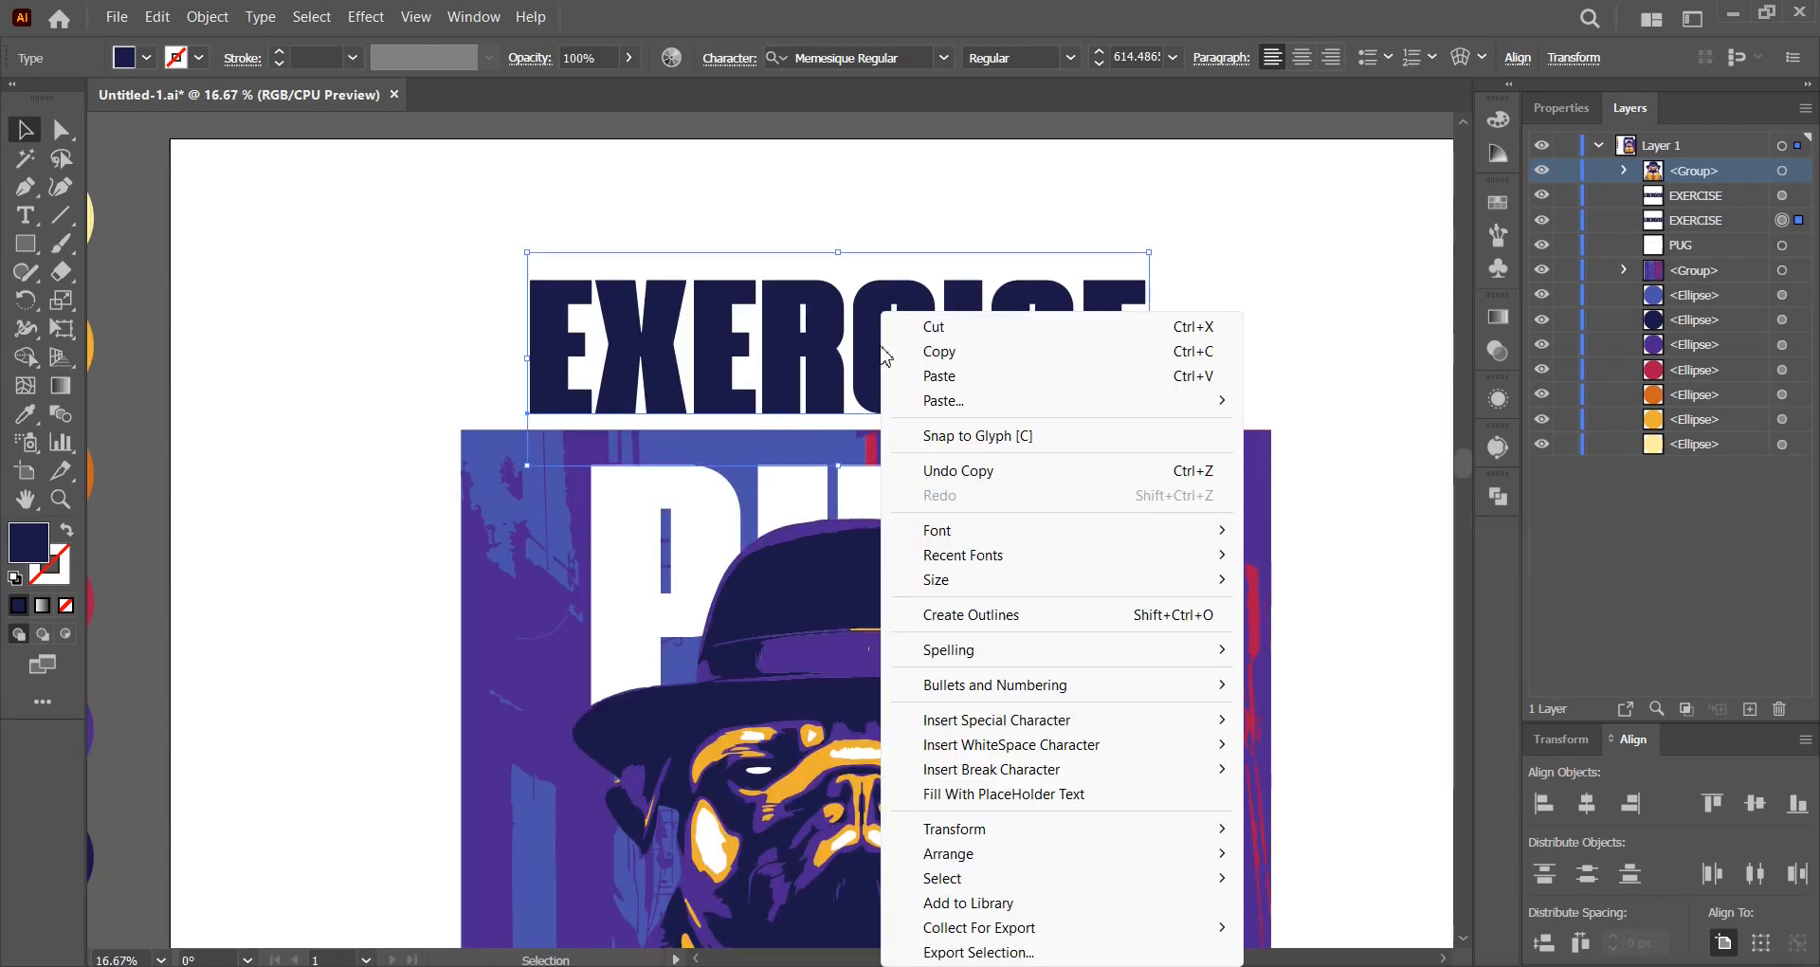
{"action": "left_click", "coordinate": [976, 614]}
{"action": "left_click", "coordinate": [1027, 63]}
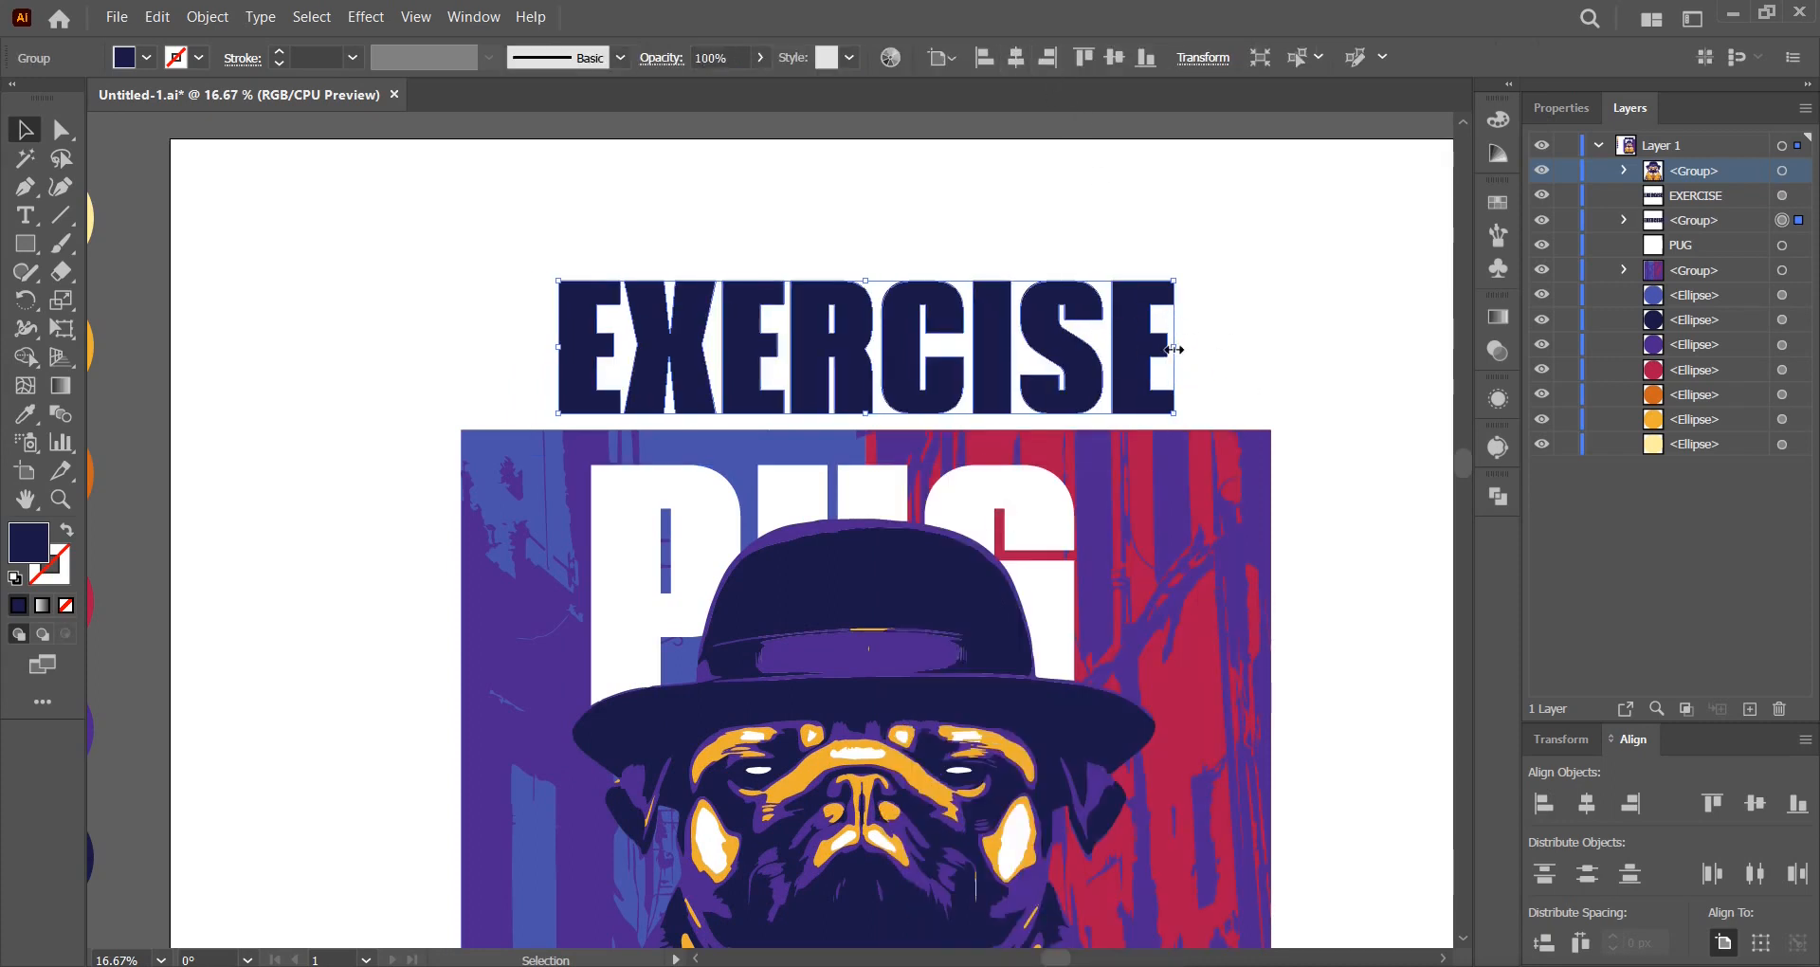
Stretch the top EXERCISE to the artwork's full width, resting on its top edge, recentred.
{"action": "left_click_drag", "start_coordinate": [1174, 349], "coordinate": [1270, 347]}
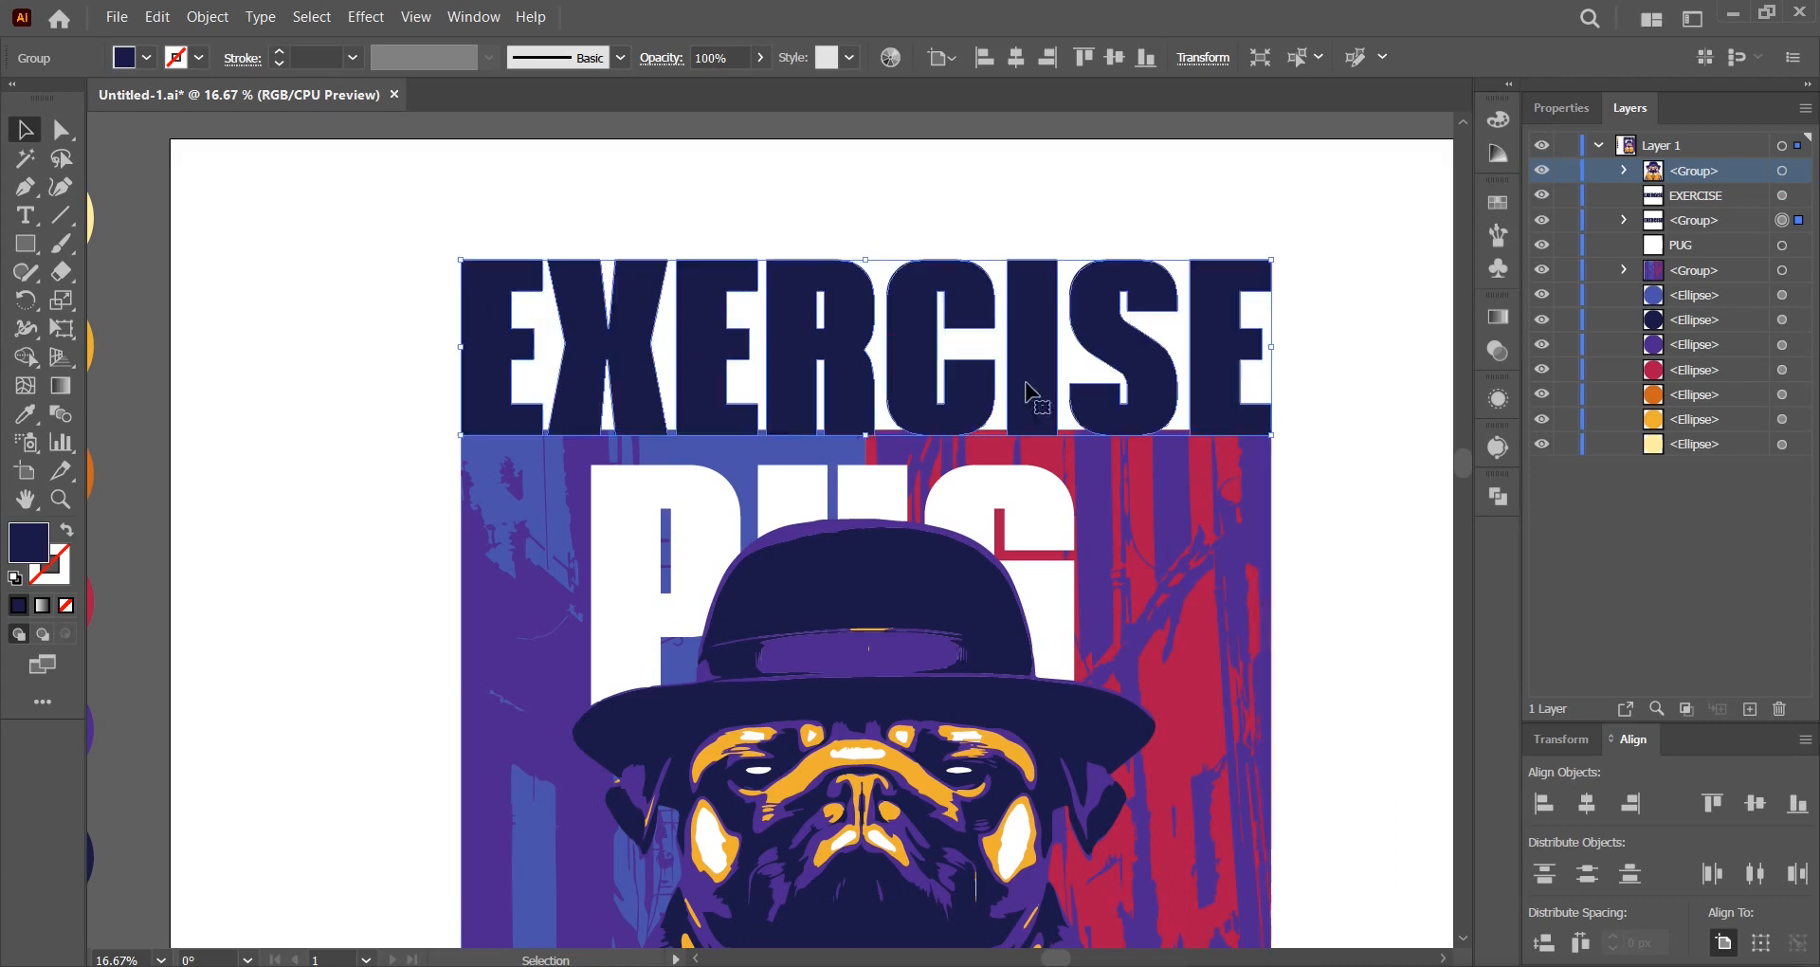
{"action": "left_click_drag", "start_coordinate": [1033, 402], "coordinate": [1036, 401]}
{"action": "left_click", "coordinate": [1016, 59]}
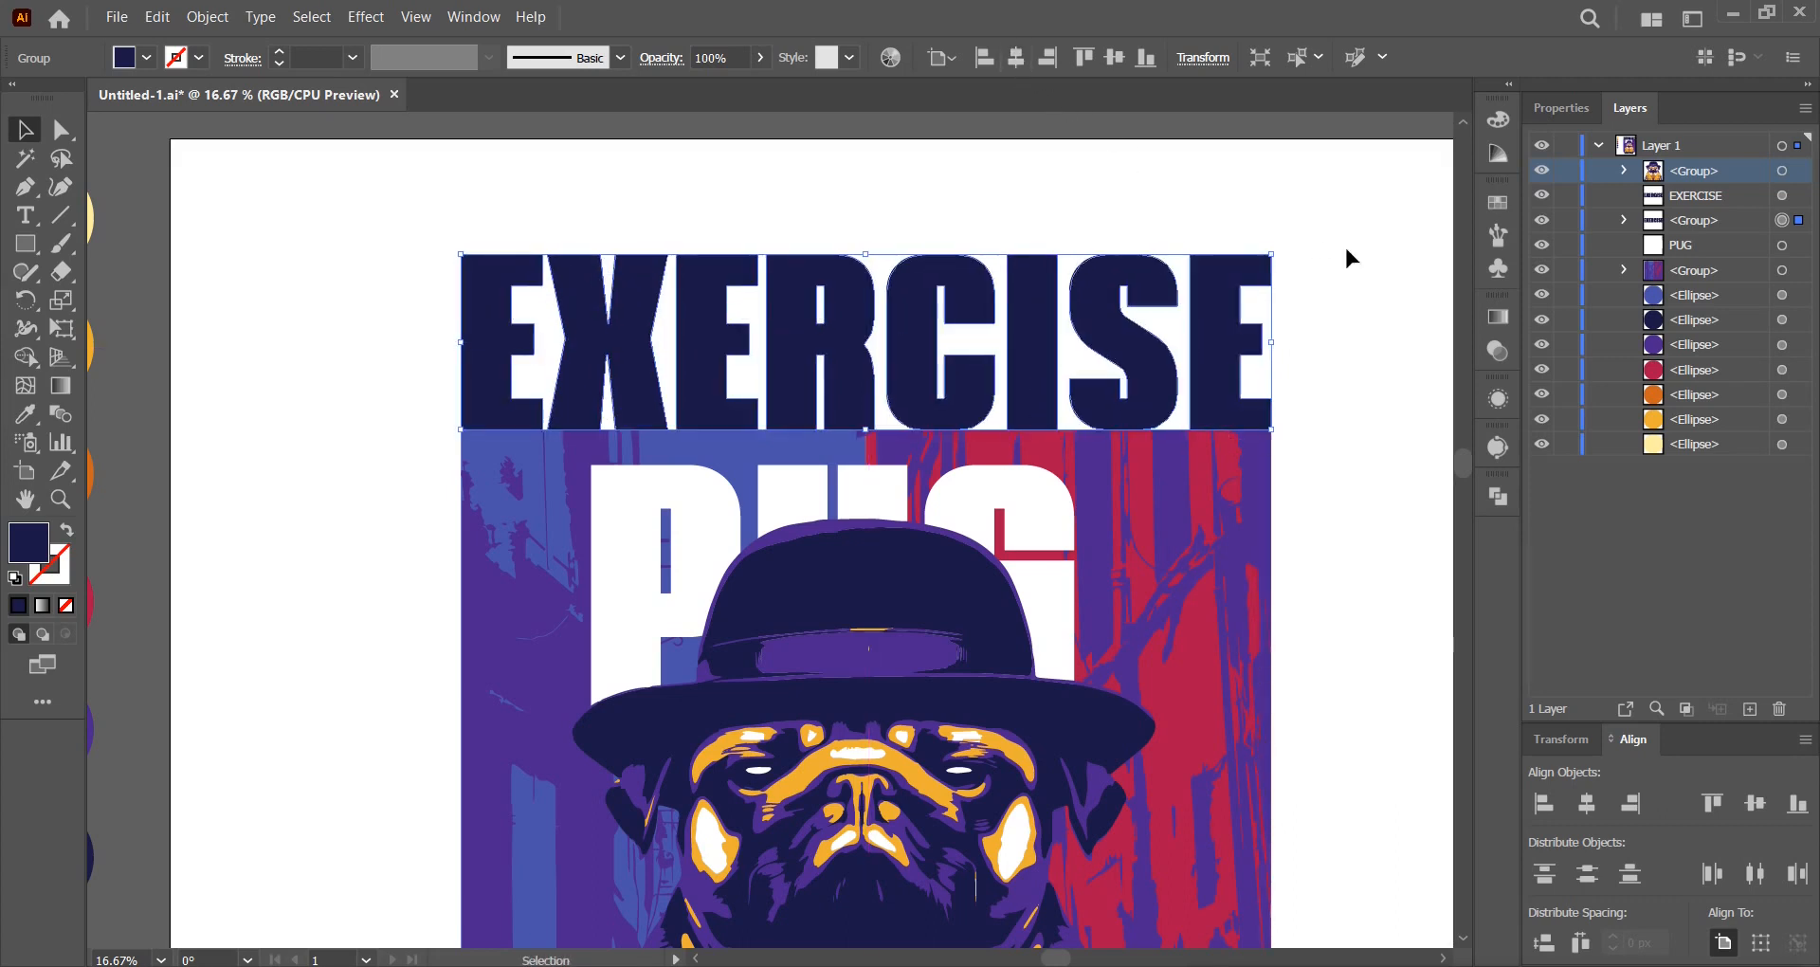
{"action": "left_click", "coordinate": [1340, 324]}
{"action": "scroll", "coordinate": [1340, 328], "scroll_direction": "down", "scroll_amount": 1}
{"action": "left_click_drag", "start_coordinate": [1373, 438], "coordinate": [1230, 278]}
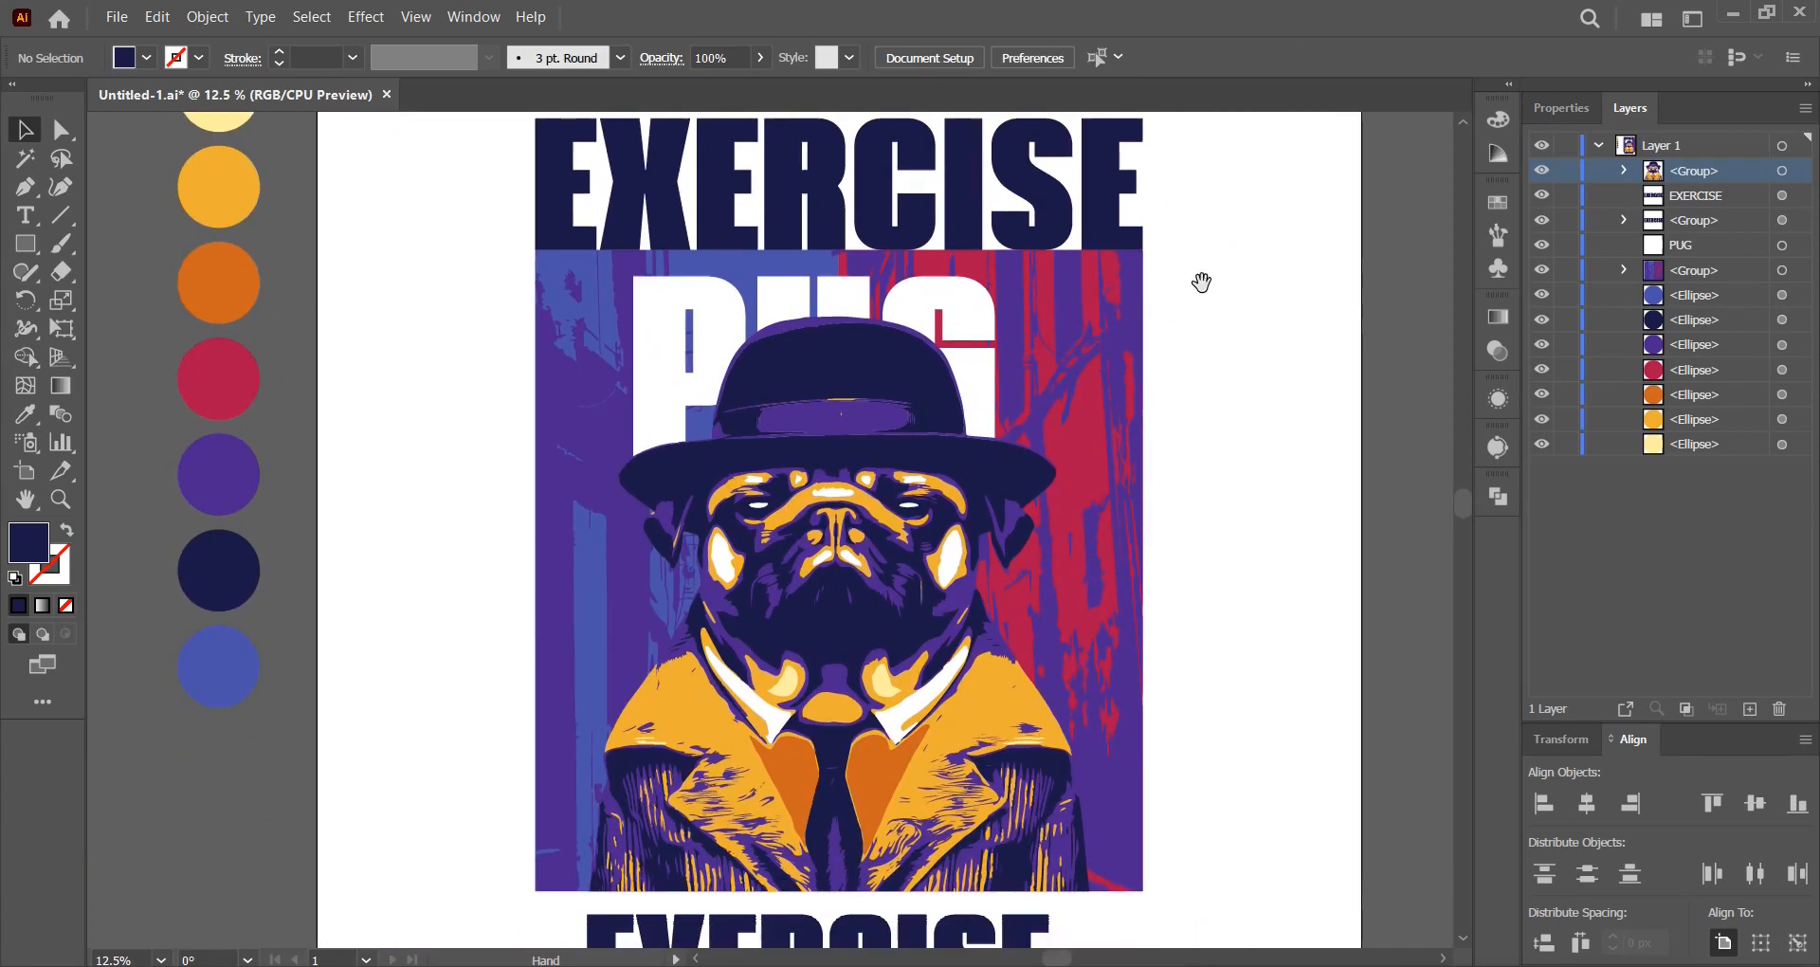
Outline the white PUG, centre it, enlarge it to the artwork width and lower it under EXERCISE.
{"action": "left_click", "coordinate": [953, 315]}
{"action": "right_click", "coordinate": [954, 315]}
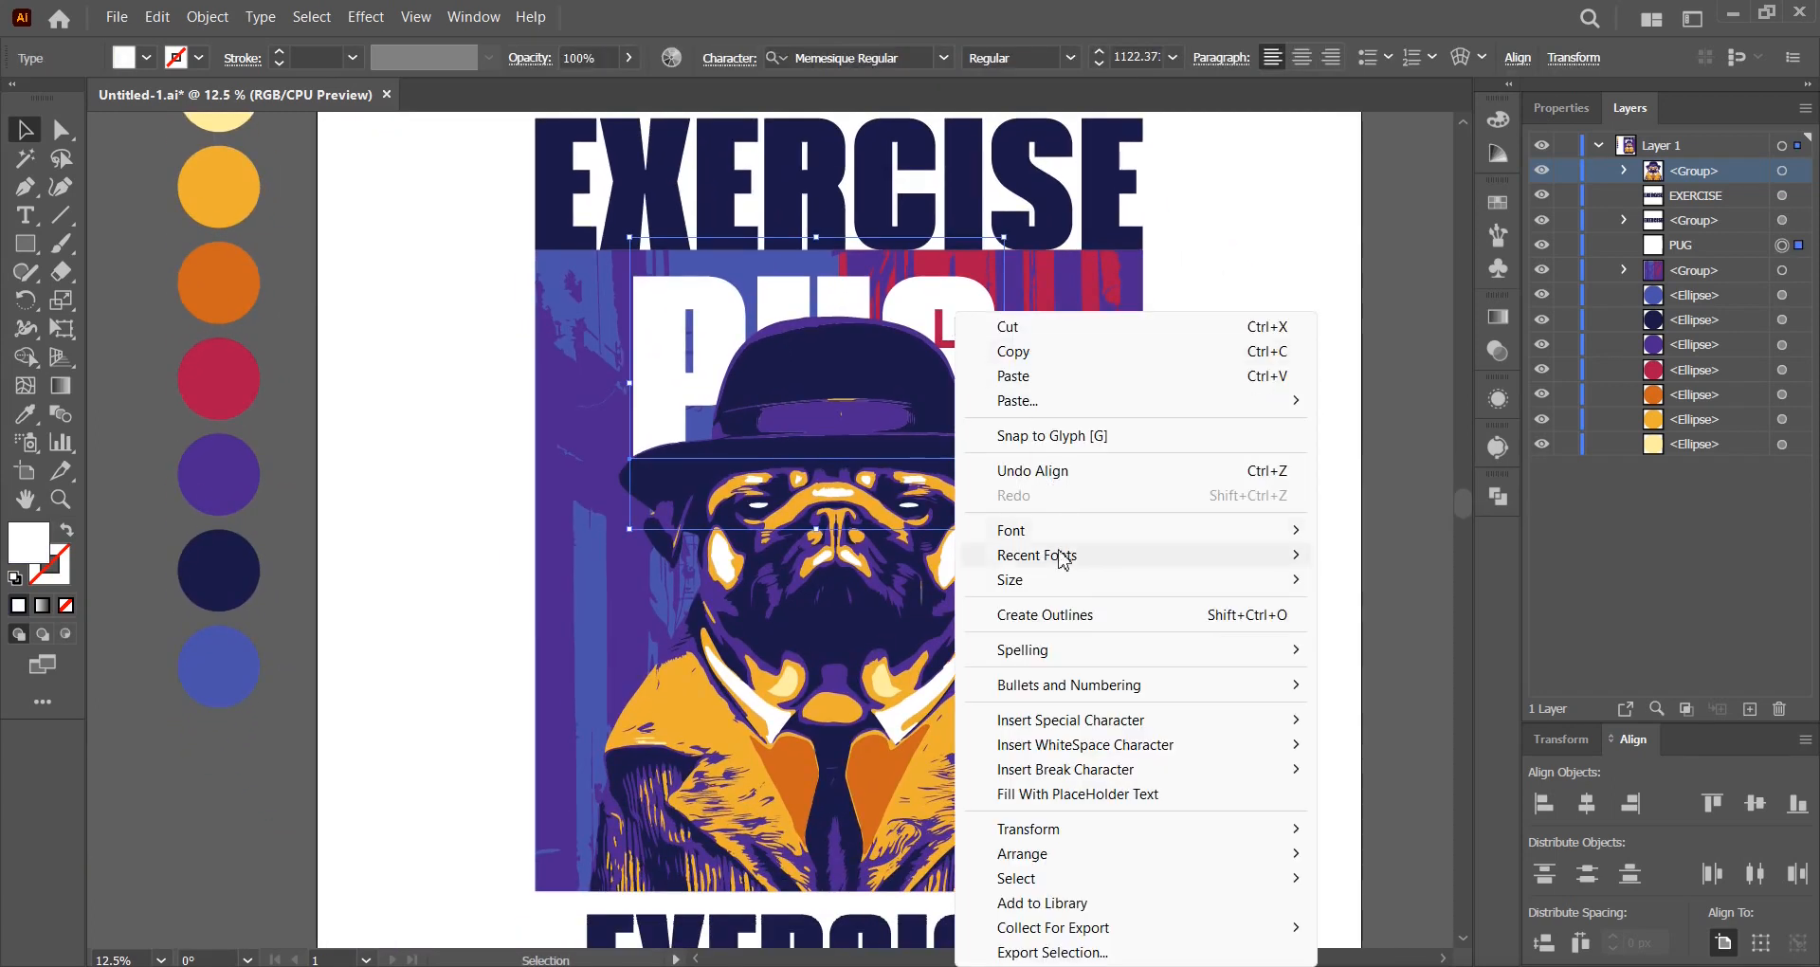
{"action": "left_click", "coordinate": [1064, 614]}
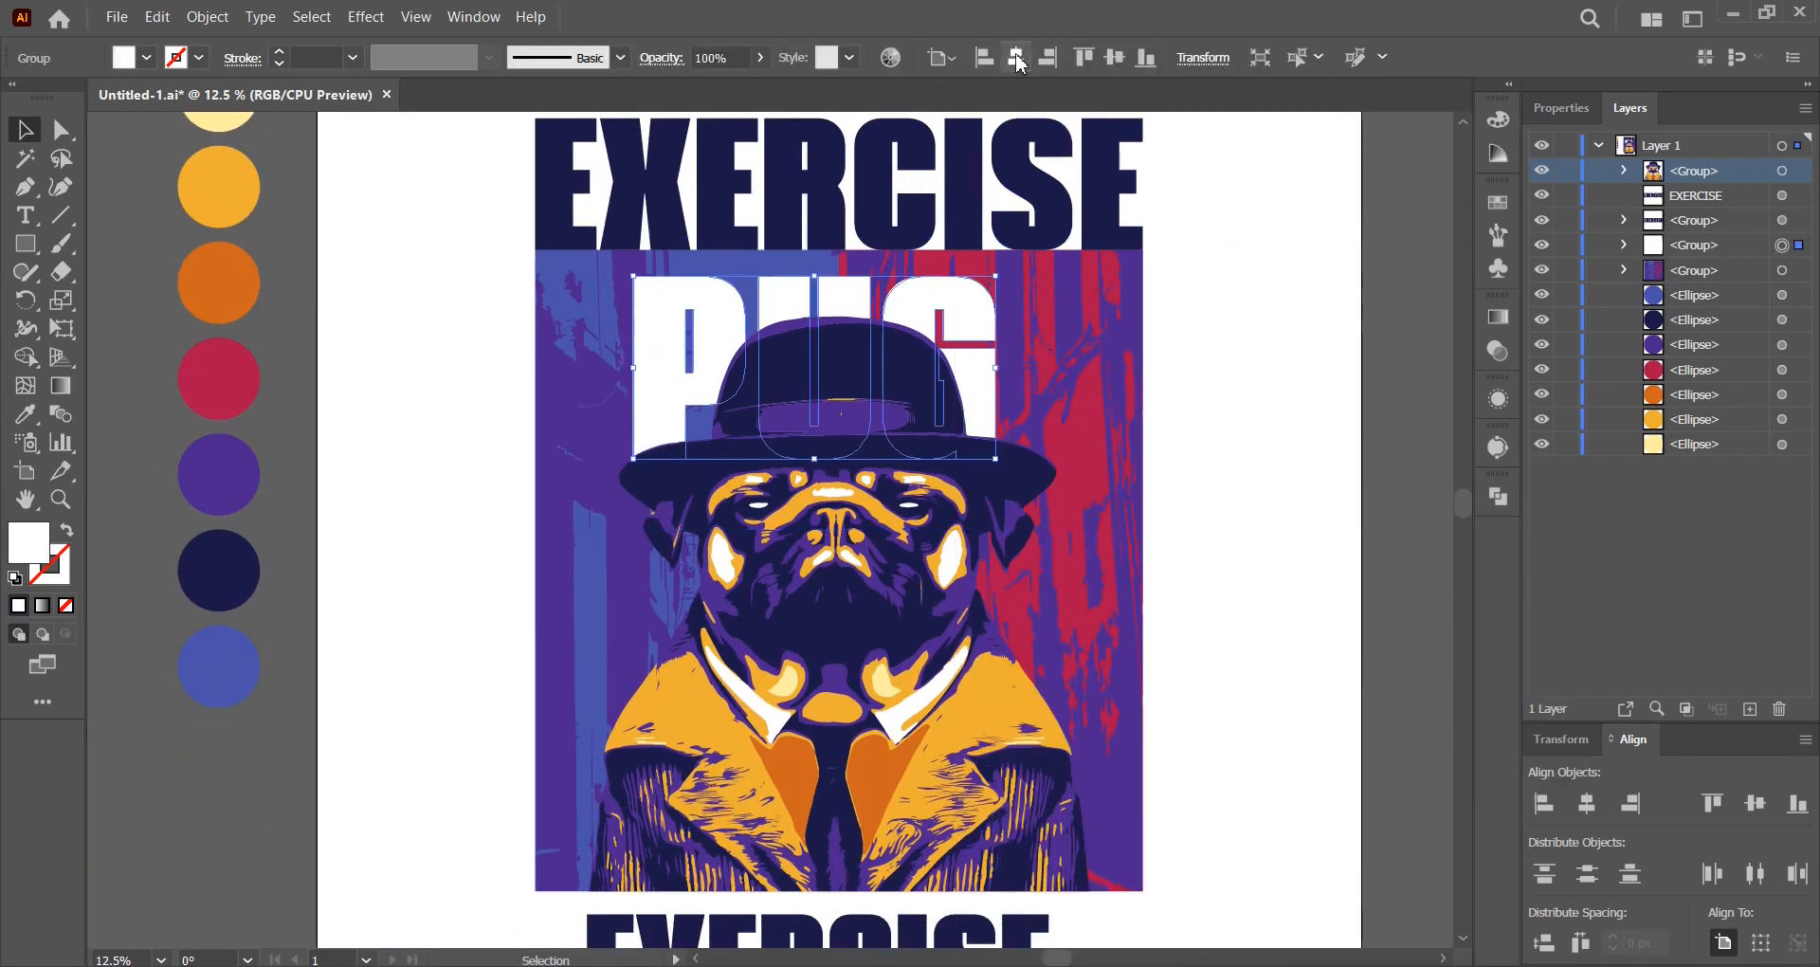
{"action": "left_click", "coordinate": [1016, 60]}
{"action": "left_click_drag", "start_coordinate": [1022, 369], "coordinate": [1114, 371]}
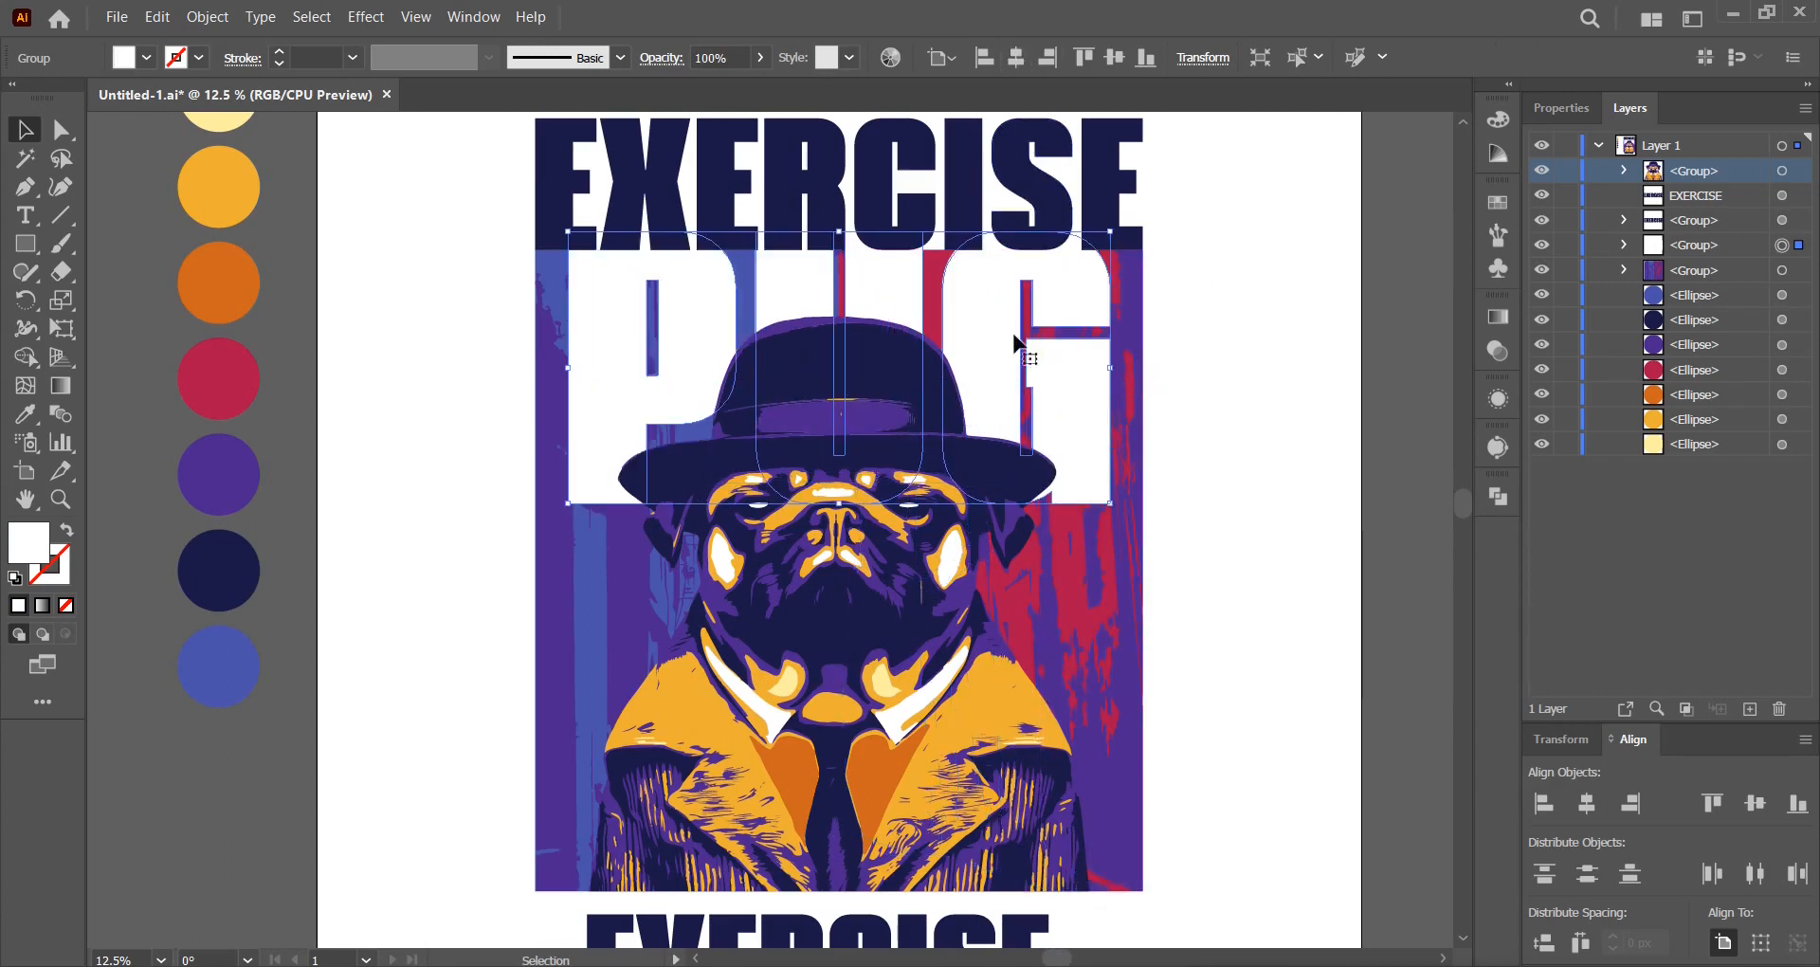
{"action": "left_click_drag", "start_coordinate": [997, 288], "coordinate": [995, 316]}
{"action": "left_click", "coordinate": [1287, 340]}
Shrink the lower EXERCISE copy to about 406 pt.
{"action": "scroll", "coordinate": [1211, 468], "scroll_direction": "down", "scroll_amount": 2}
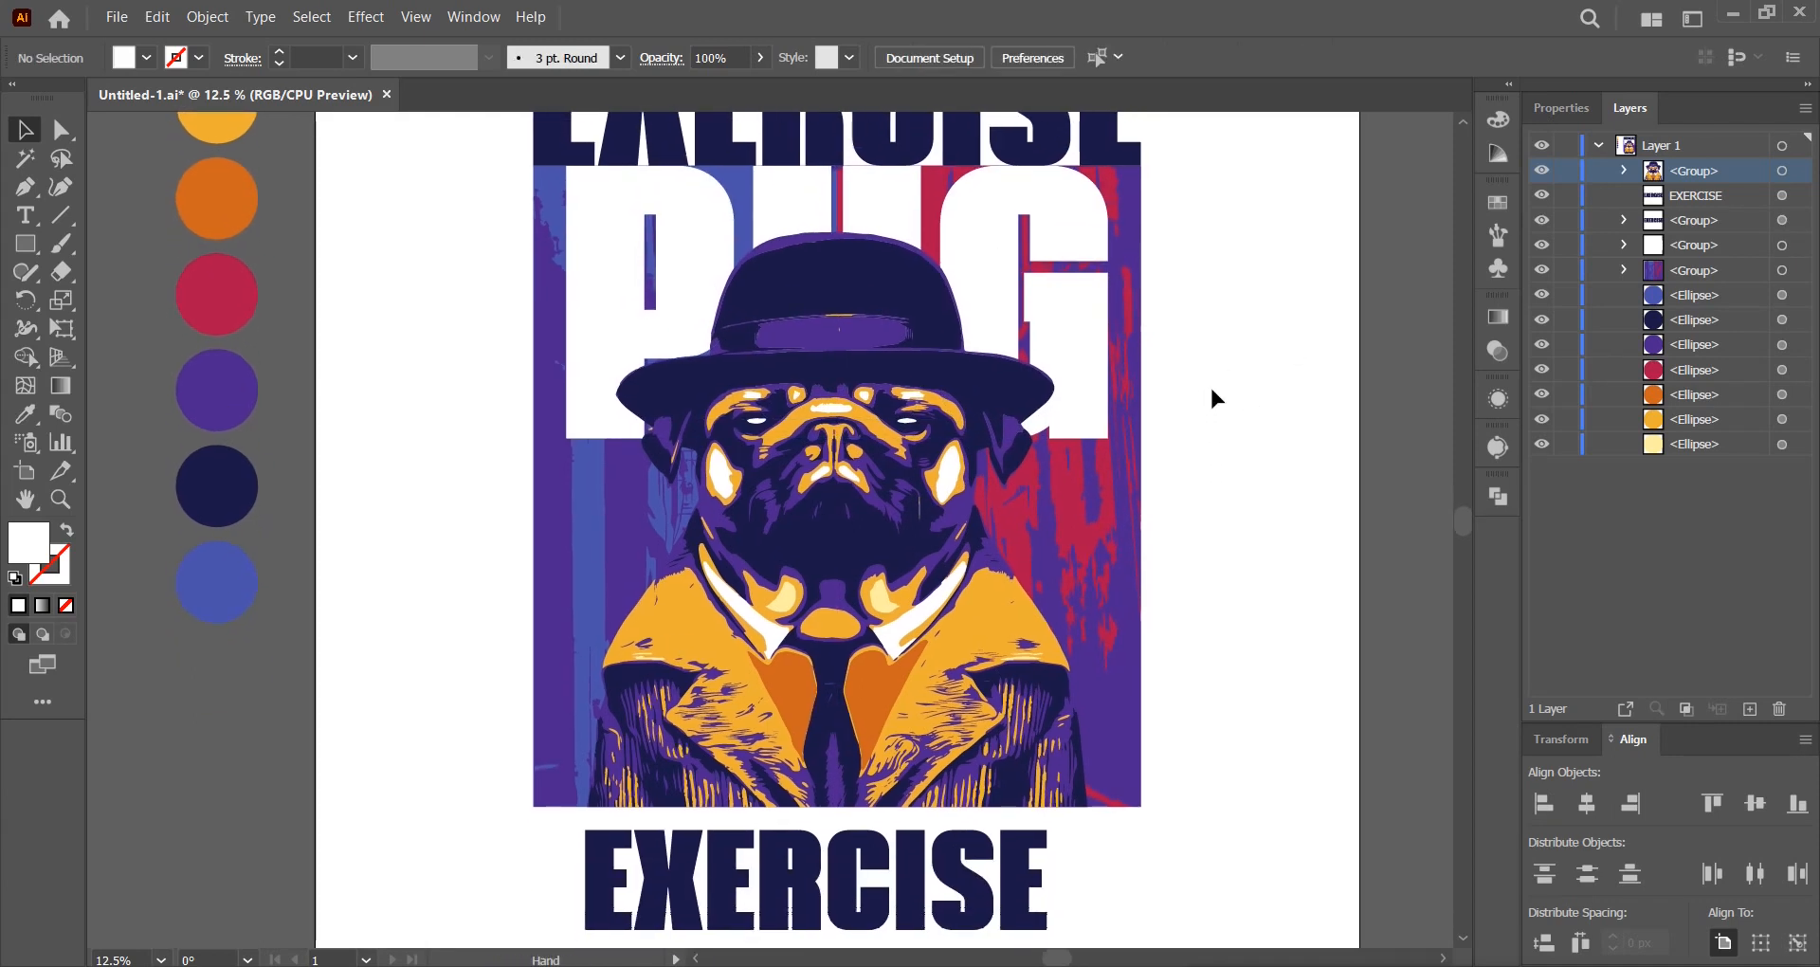
{"action": "scroll", "coordinate": [1211, 392], "scroll_direction": "down", "scroll_amount": 1}
{"action": "scroll", "coordinate": [1211, 393], "scroll_direction": "up", "scroll_amount": 1}
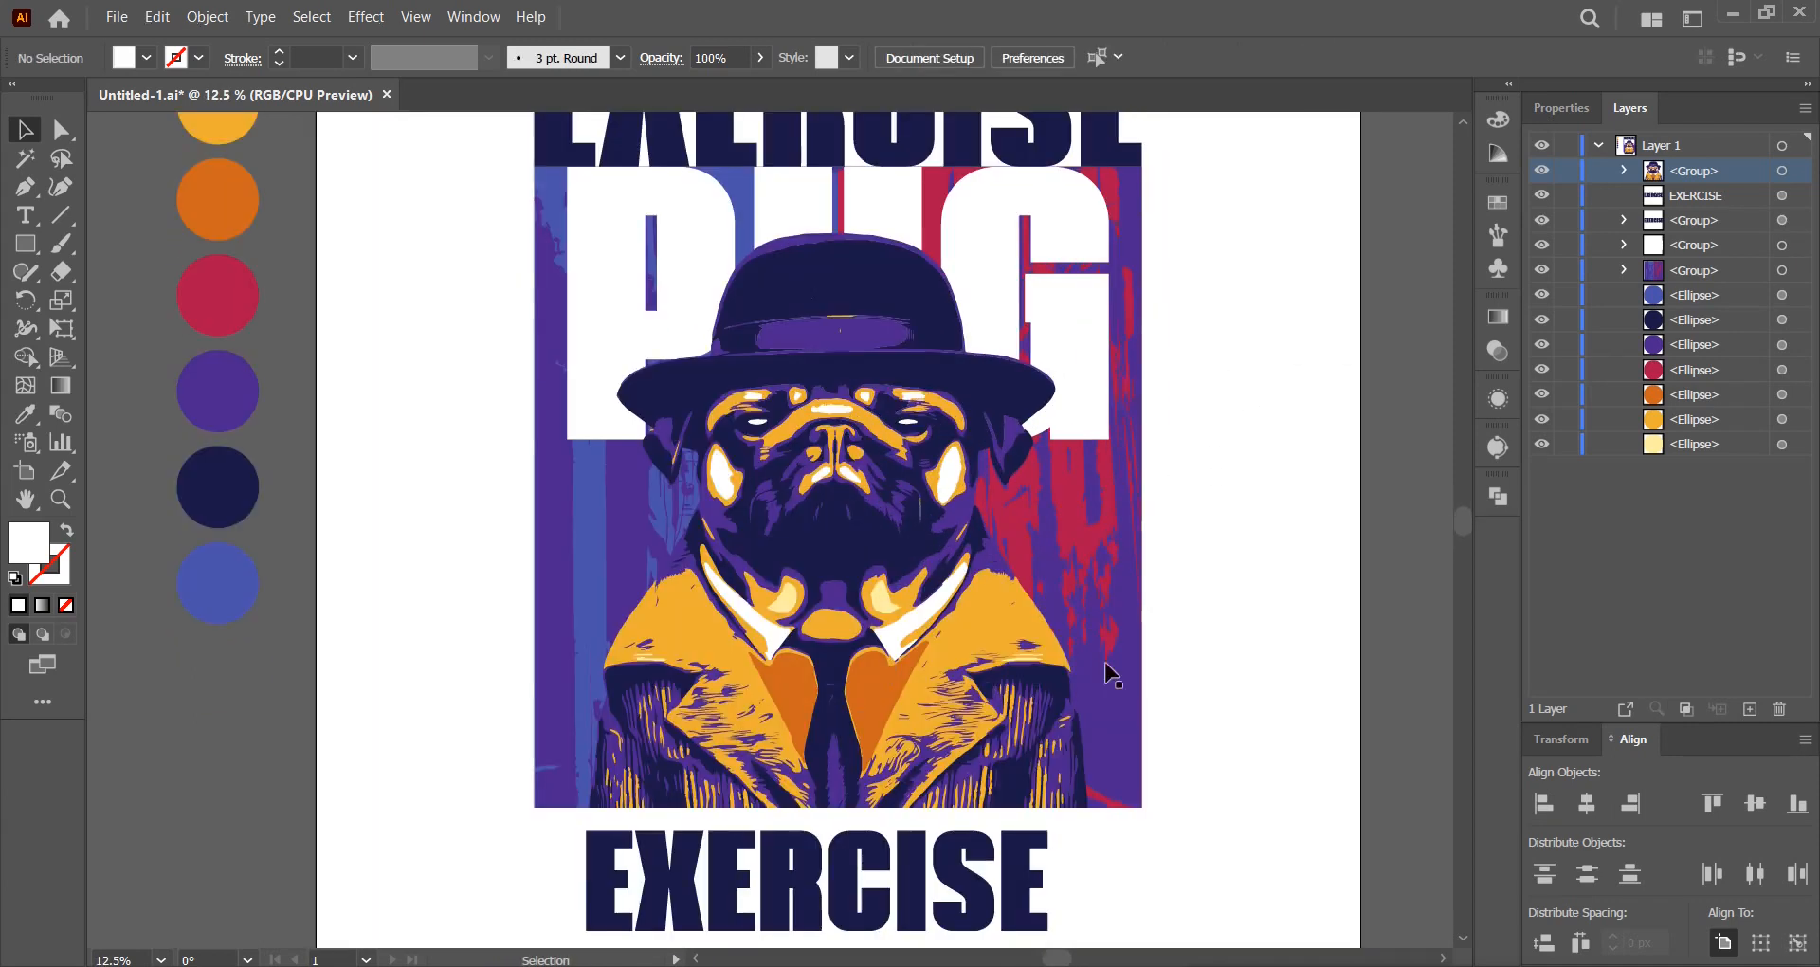
{"action": "left_click", "coordinate": [951, 885]}
{"action": "left_click_drag", "start_coordinate": [1042, 891], "coordinate": [893, 889]}
Move the lower copy up and retype it as 'NOT SMALL FRIES'.
{"action": "left_click_drag", "start_coordinate": [751, 891], "coordinate": [744, 870]}
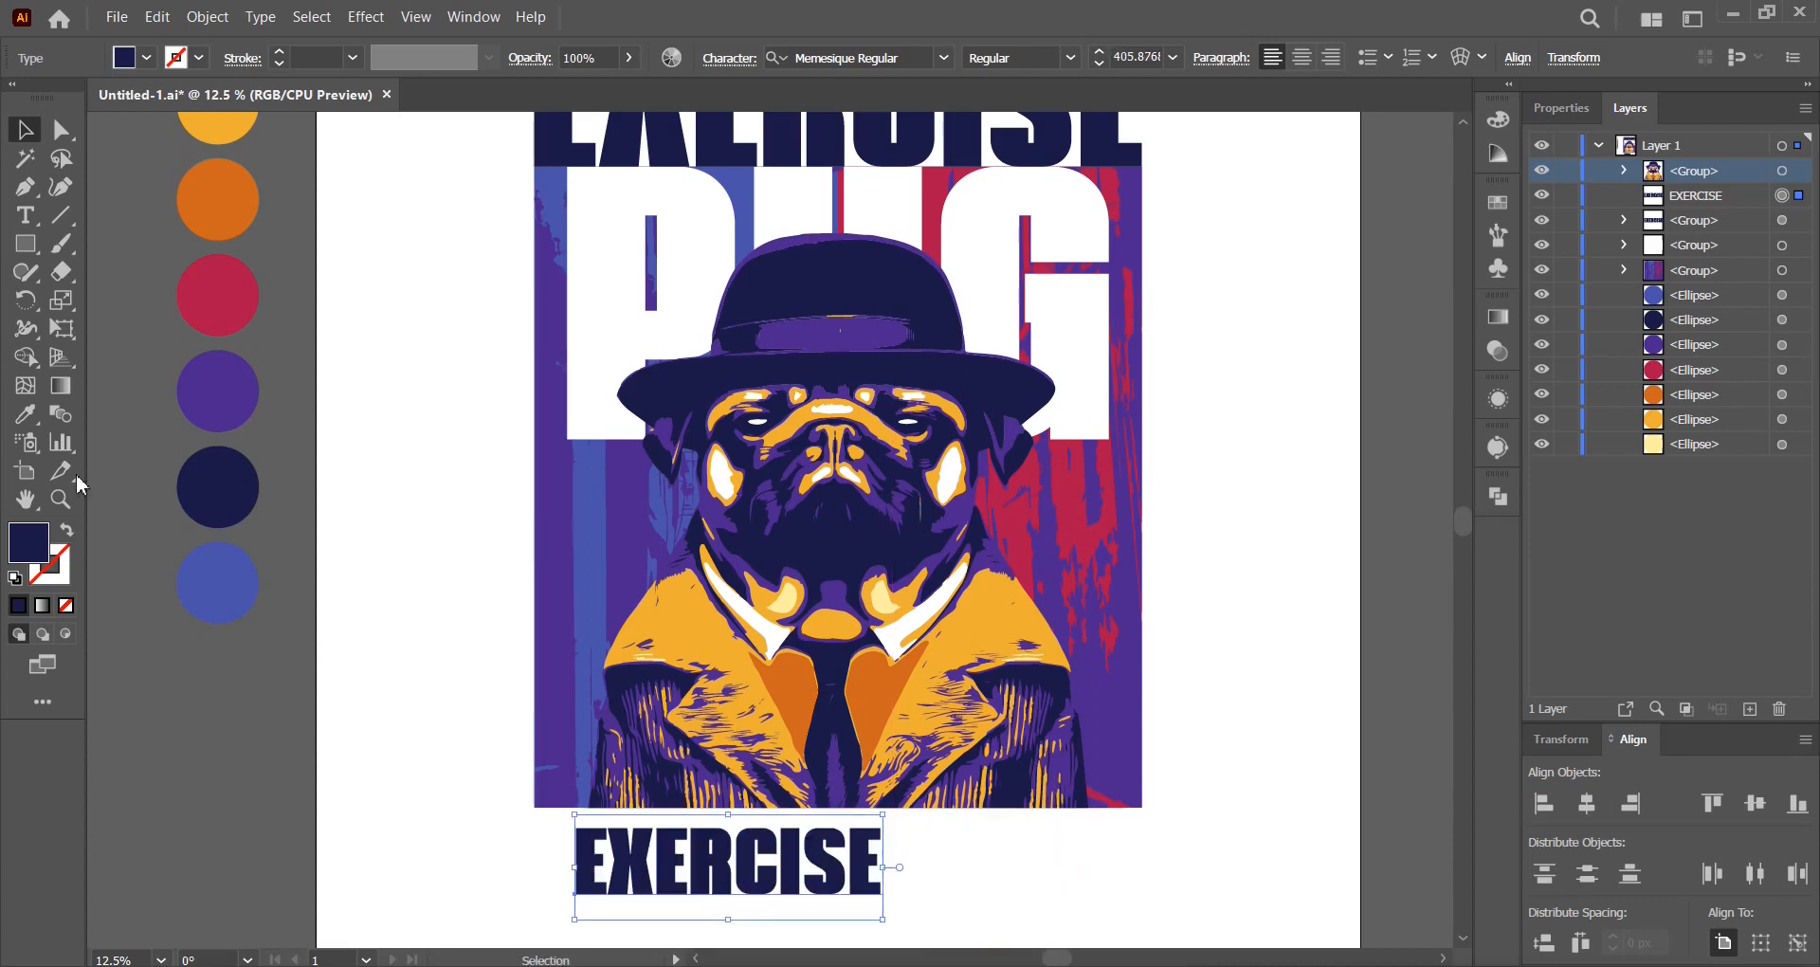
{"action": "left_click", "coordinate": [26, 215]}
{"action": "double_click", "coordinate": [654, 852]}
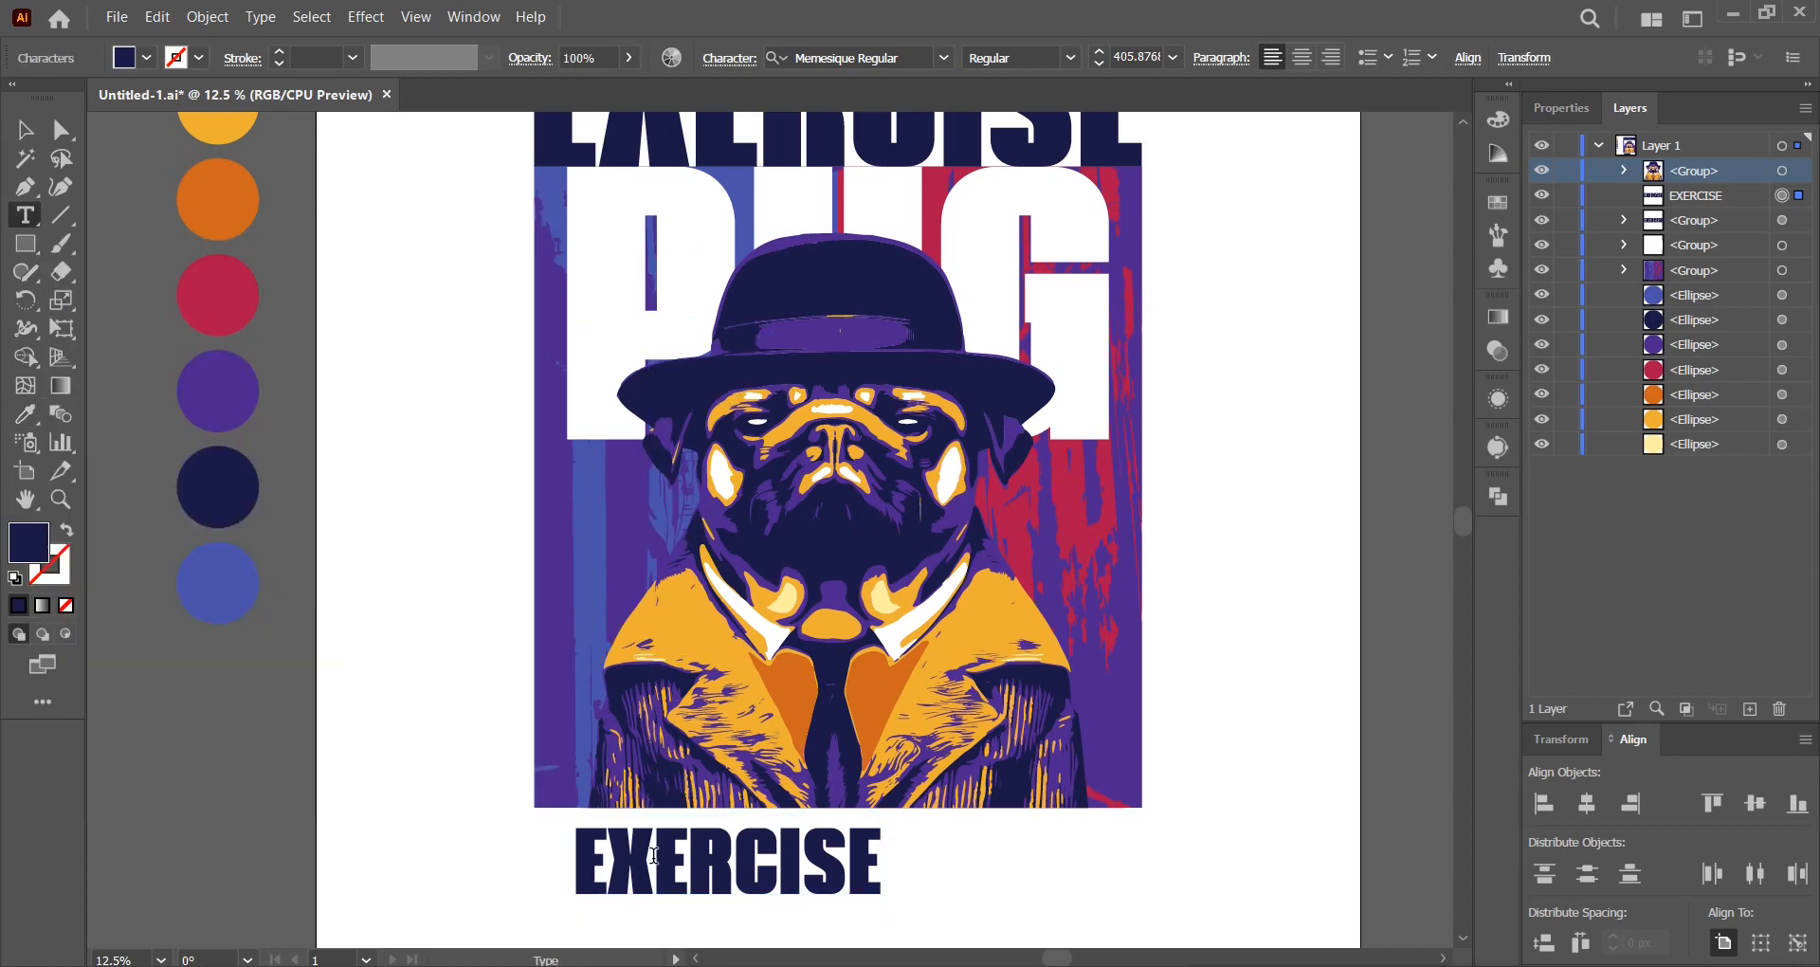
{"action": "type", "text": "NOT "}
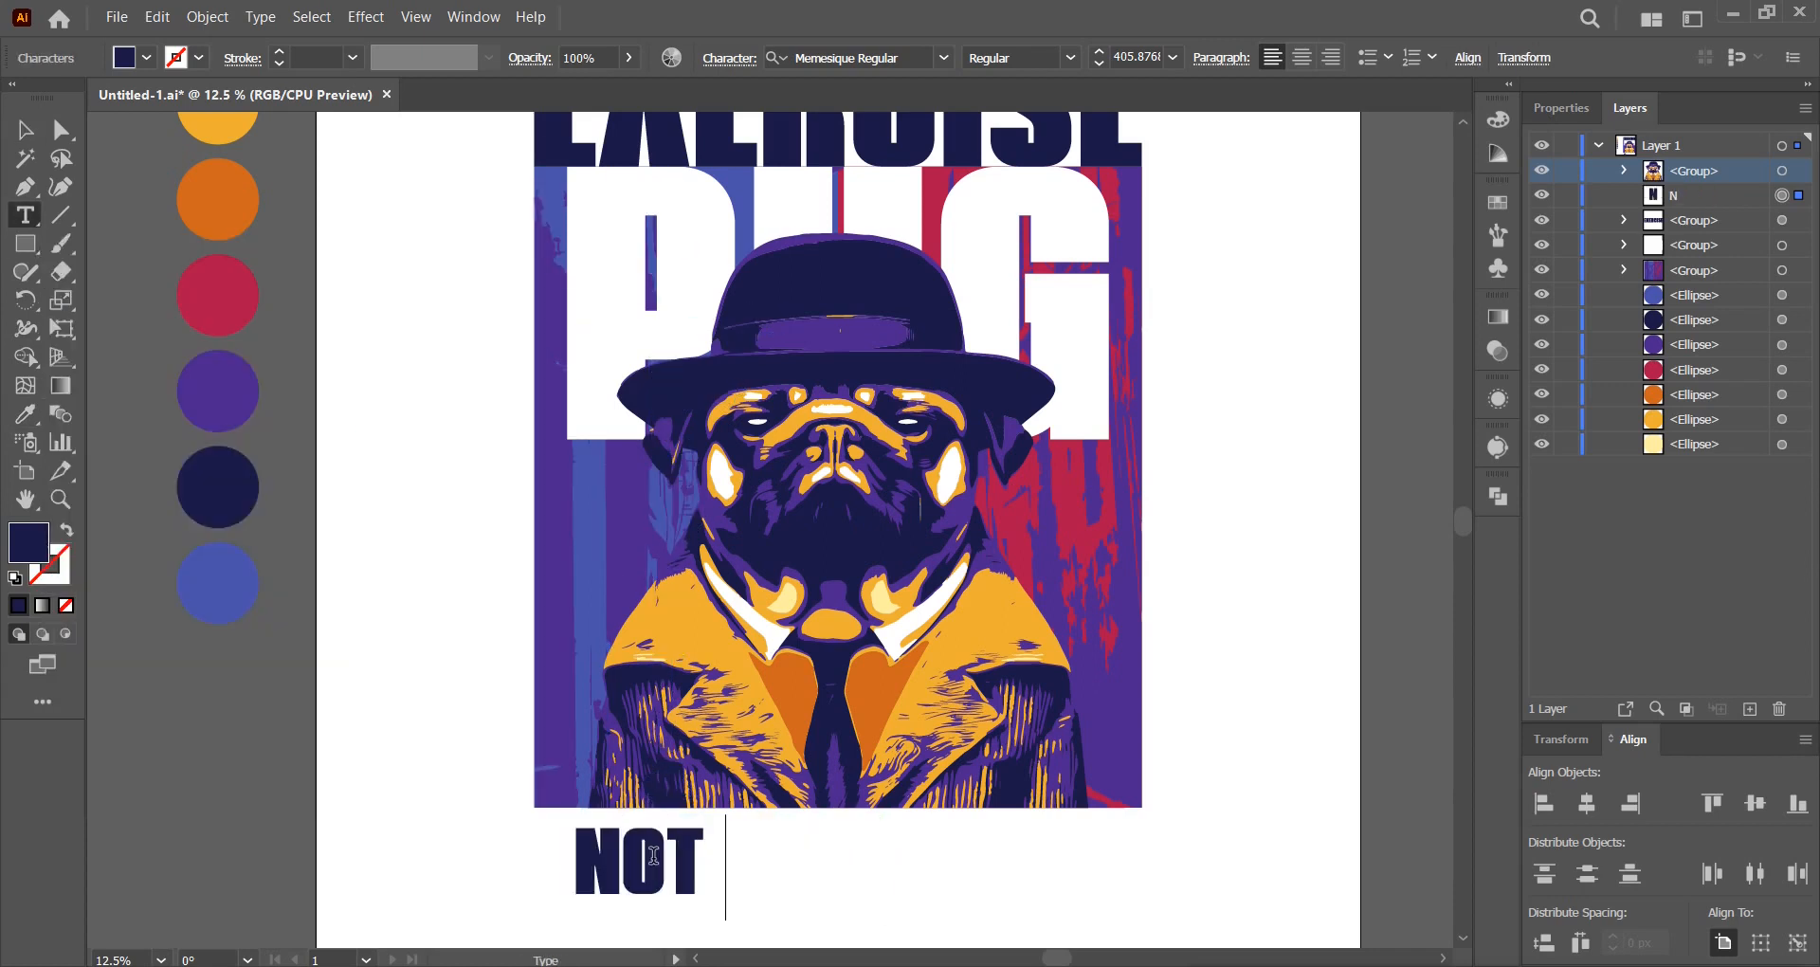
{"action": "type", "text": "SMALL FR"}
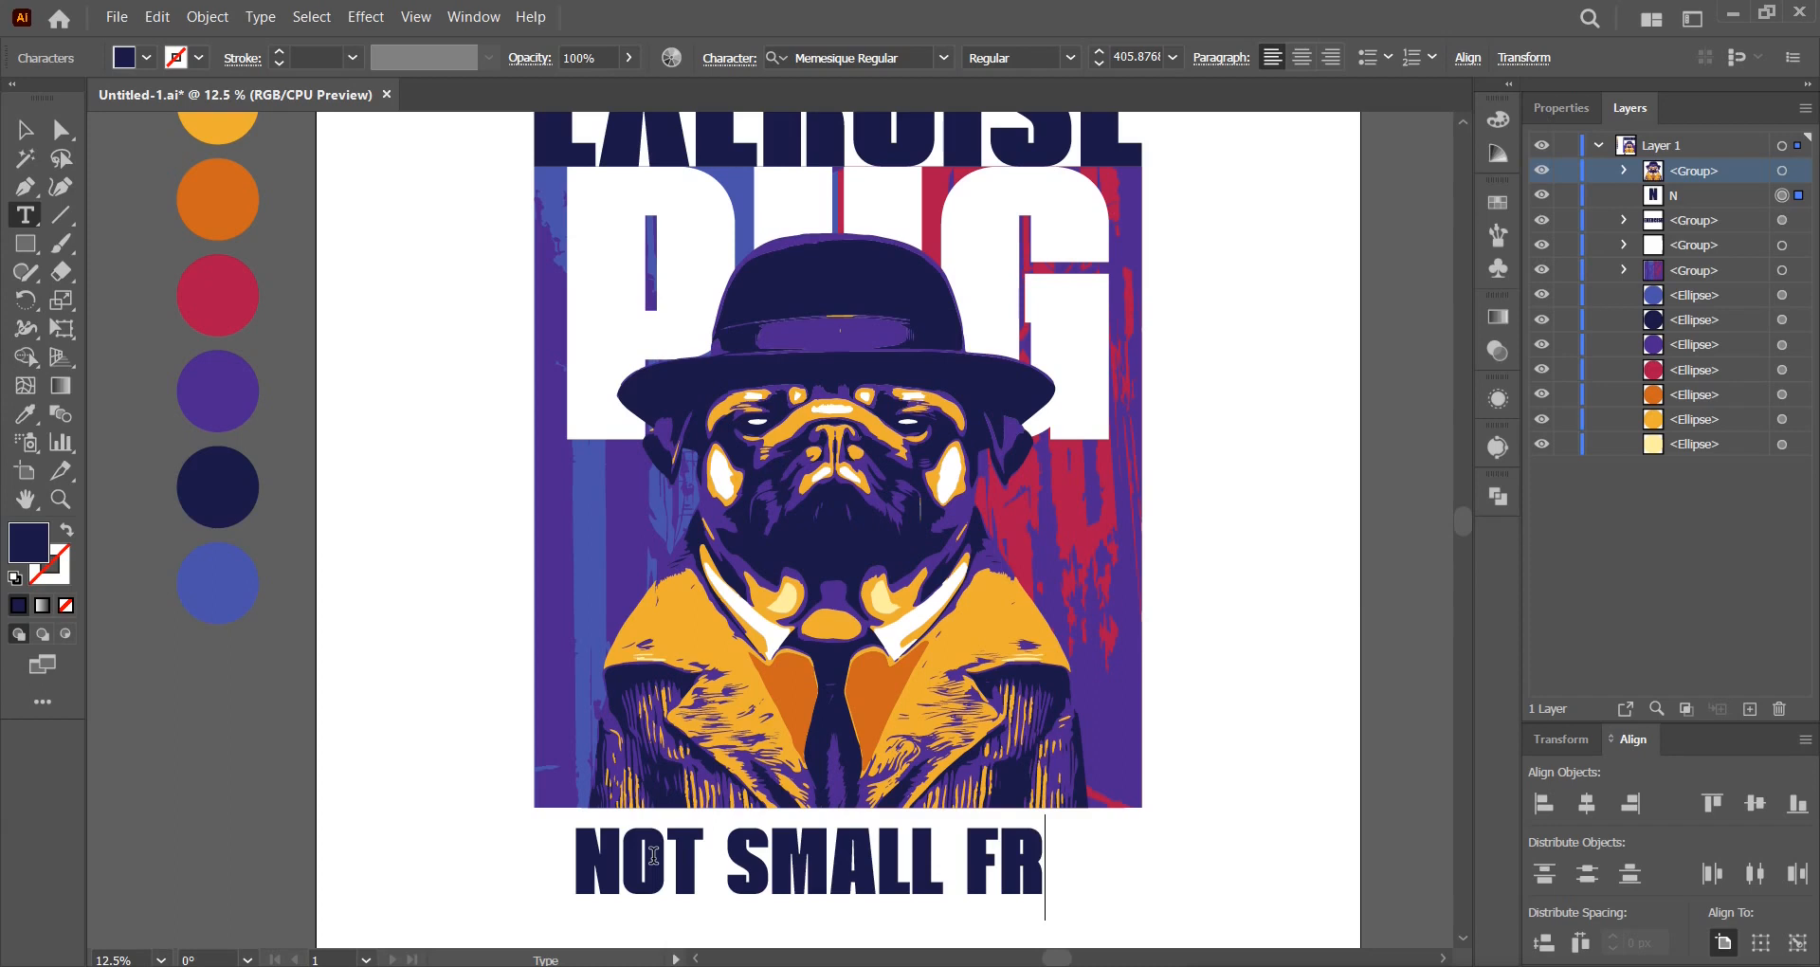
{"action": "type", "text": "IES"}
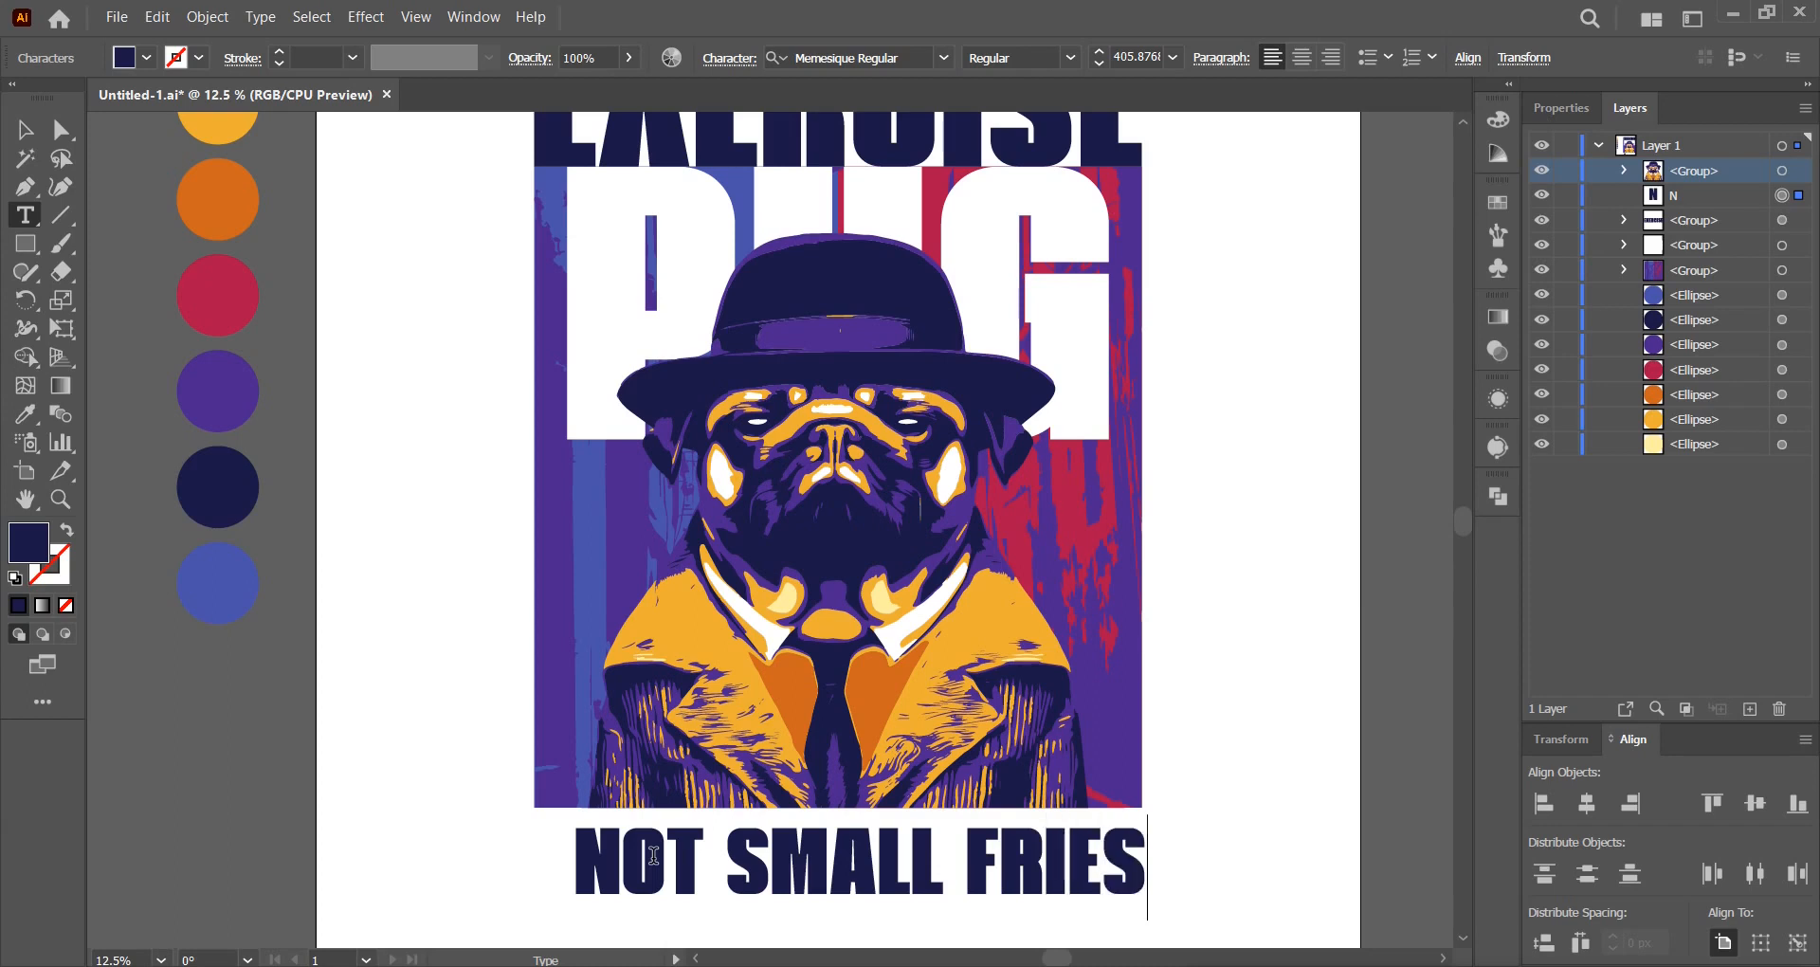
{"action": "key", "text": "Escape"}
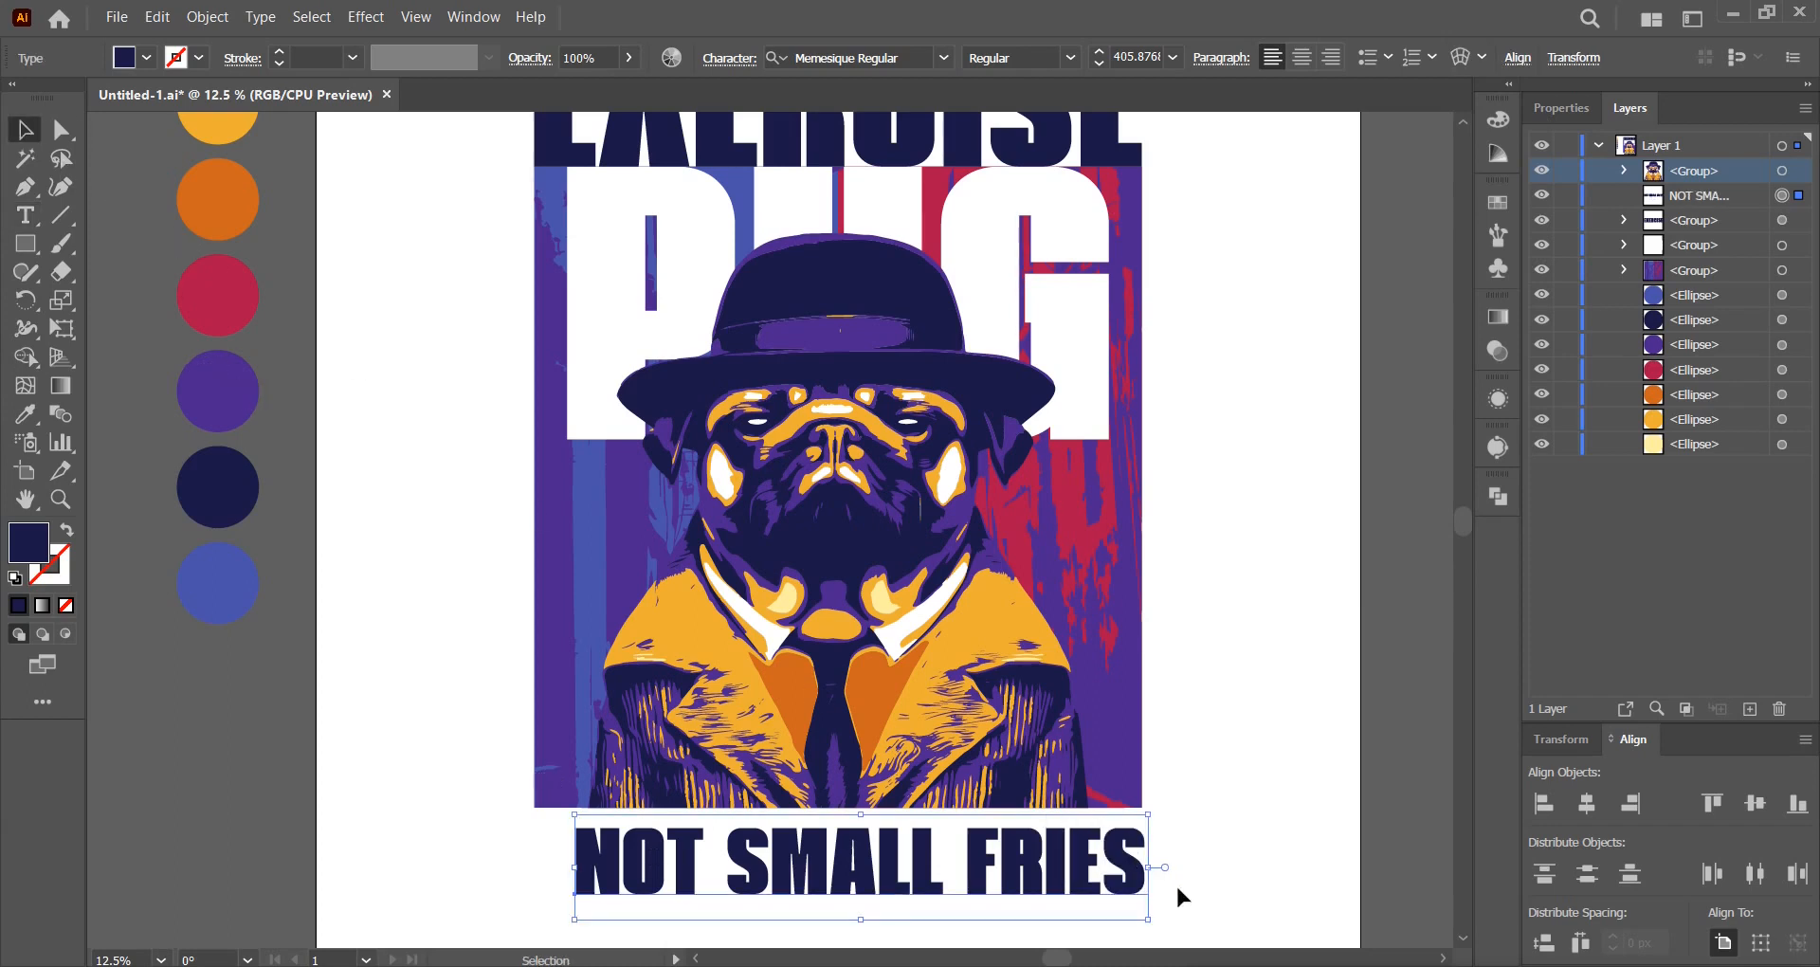
Narrow, outline and centre NOT SMALL FRIES, then draw a navy rectangle across the poster's base.
{"action": "left_click_drag", "start_coordinate": [1155, 867], "coordinate": [1014, 876]}
{"action": "right_click", "coordinate": [1014, 876]}
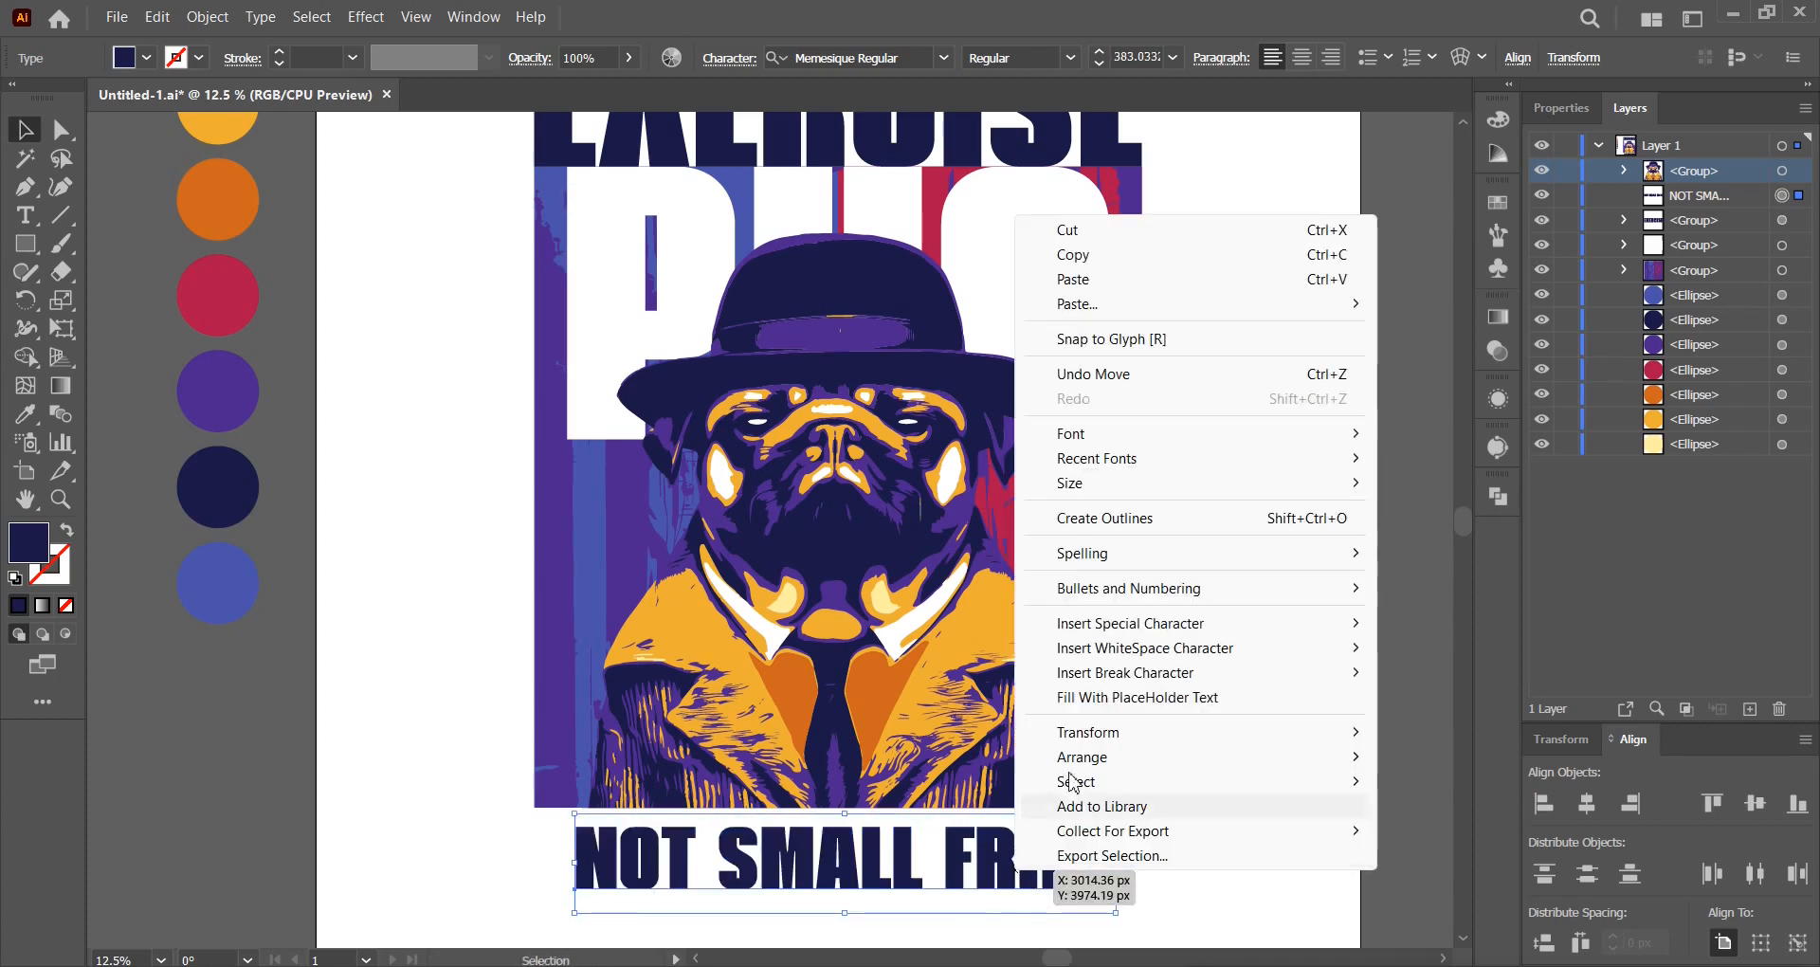
{"action": "left_click", "coordinate": [1142, 519]}
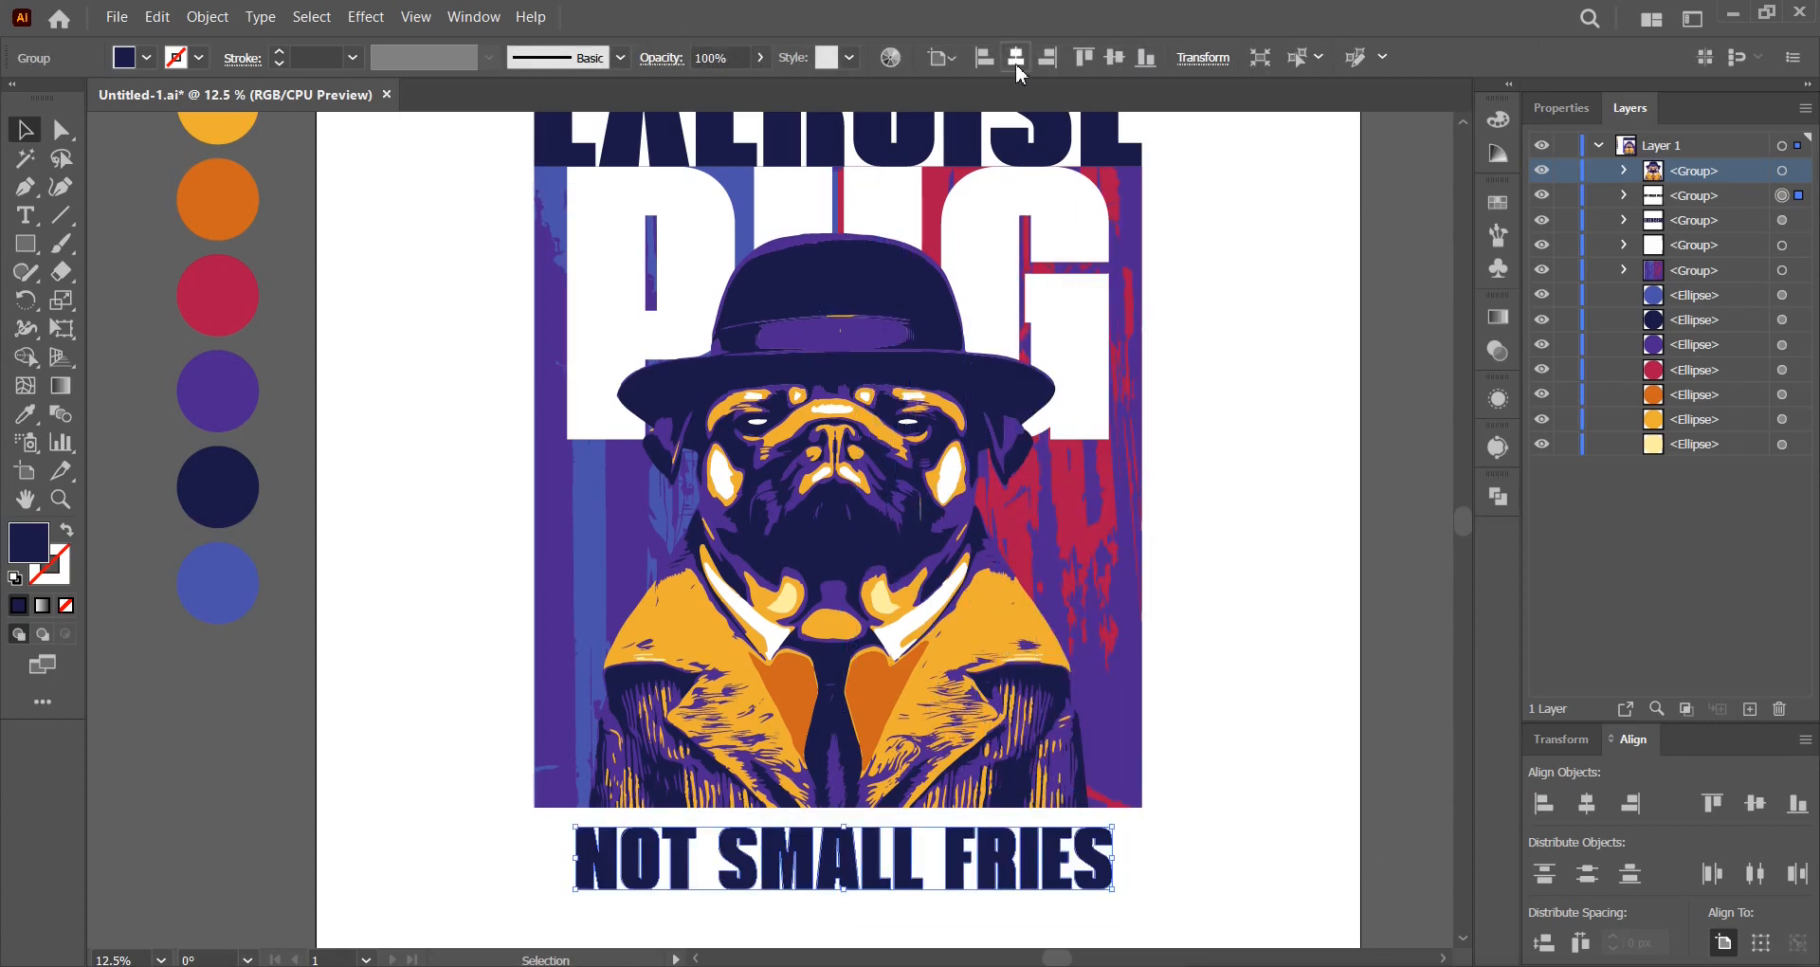
{"action": "left_click", "coordinate": [1015, 57]}
{"action": "left_click", "coordinate": [1242, 340]}
{"action": "left_click", "coordinate": [27, 246]}
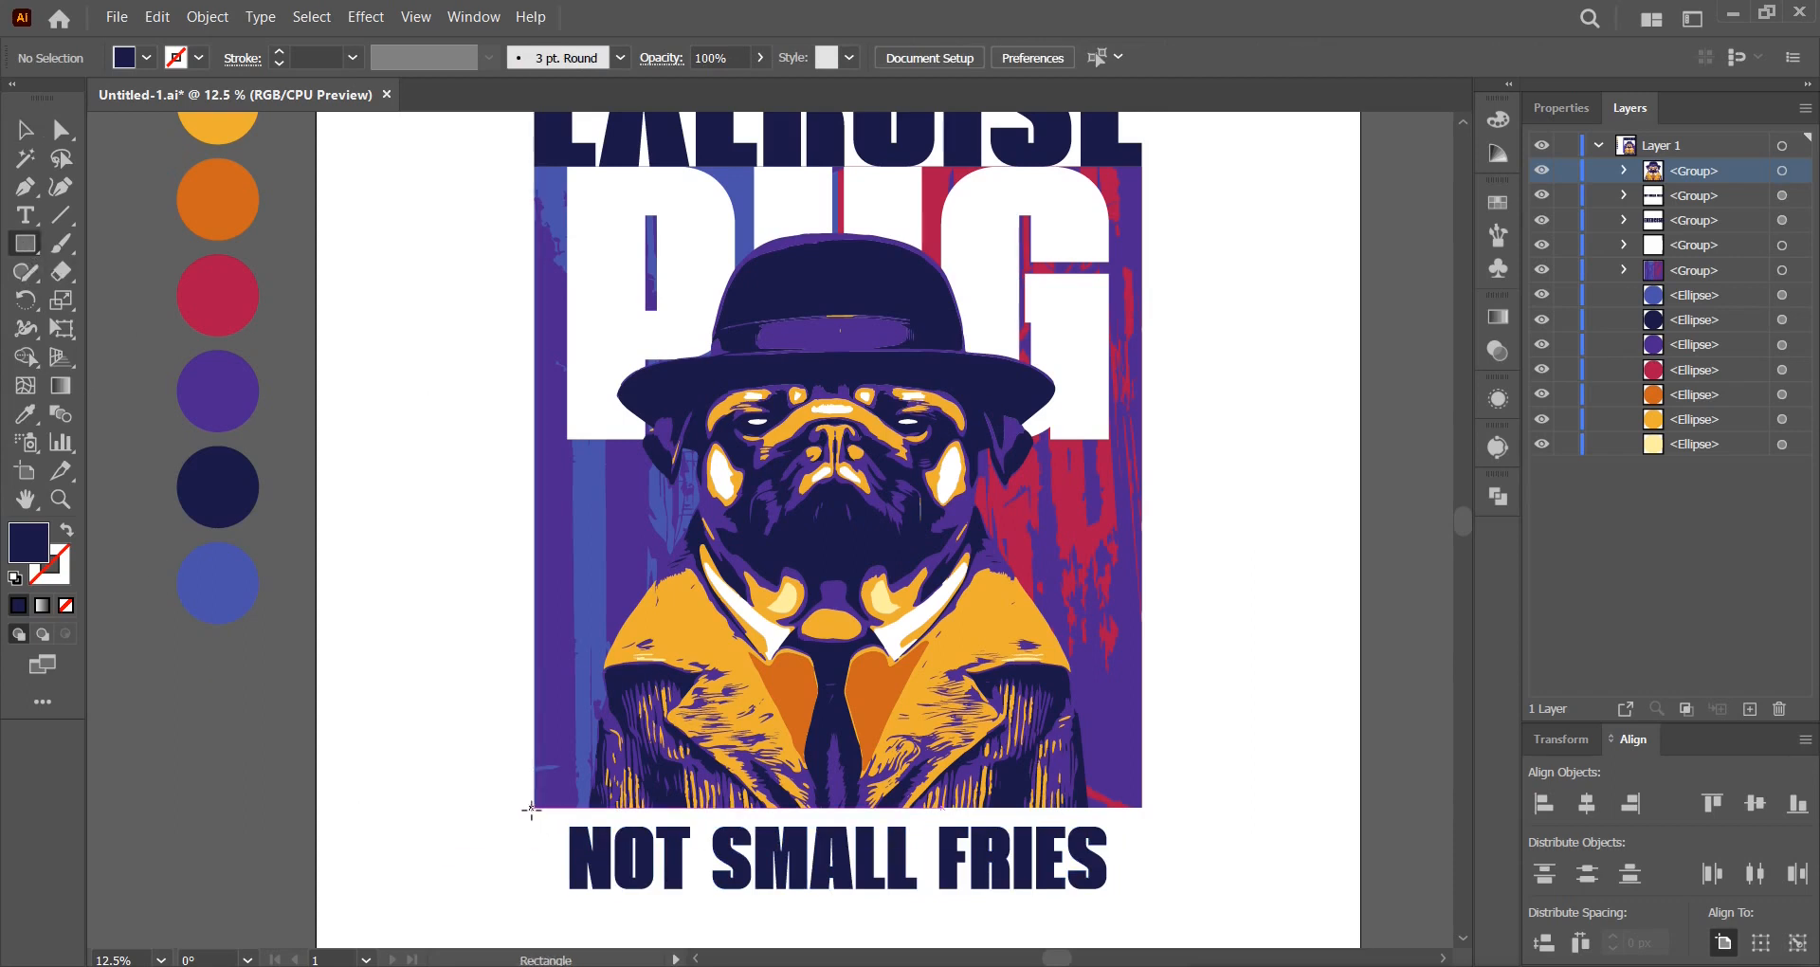
{"action": "left_click_drag", "start_coordinate": [533, 809], "coordinate": [1142, 896]}
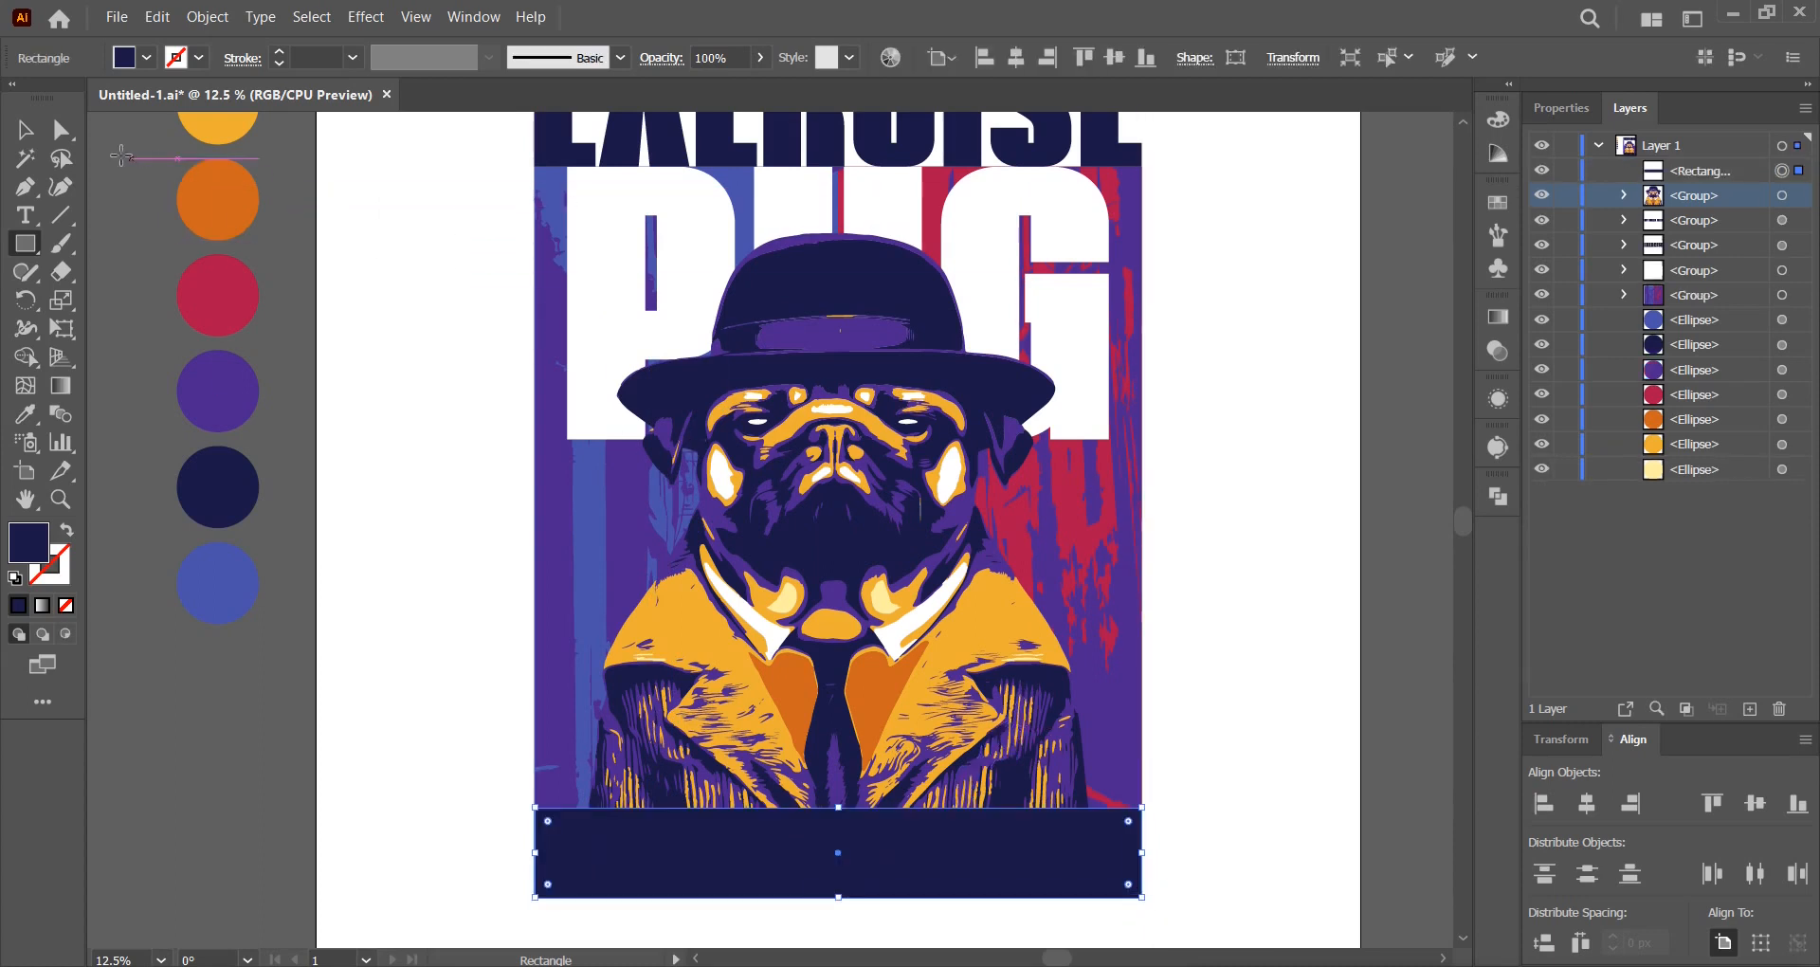
Fill the bottom banner rectangle with the red swatch colour using the Eyedropper.
{"action": "left_click", "coordinate": [28, 139]}
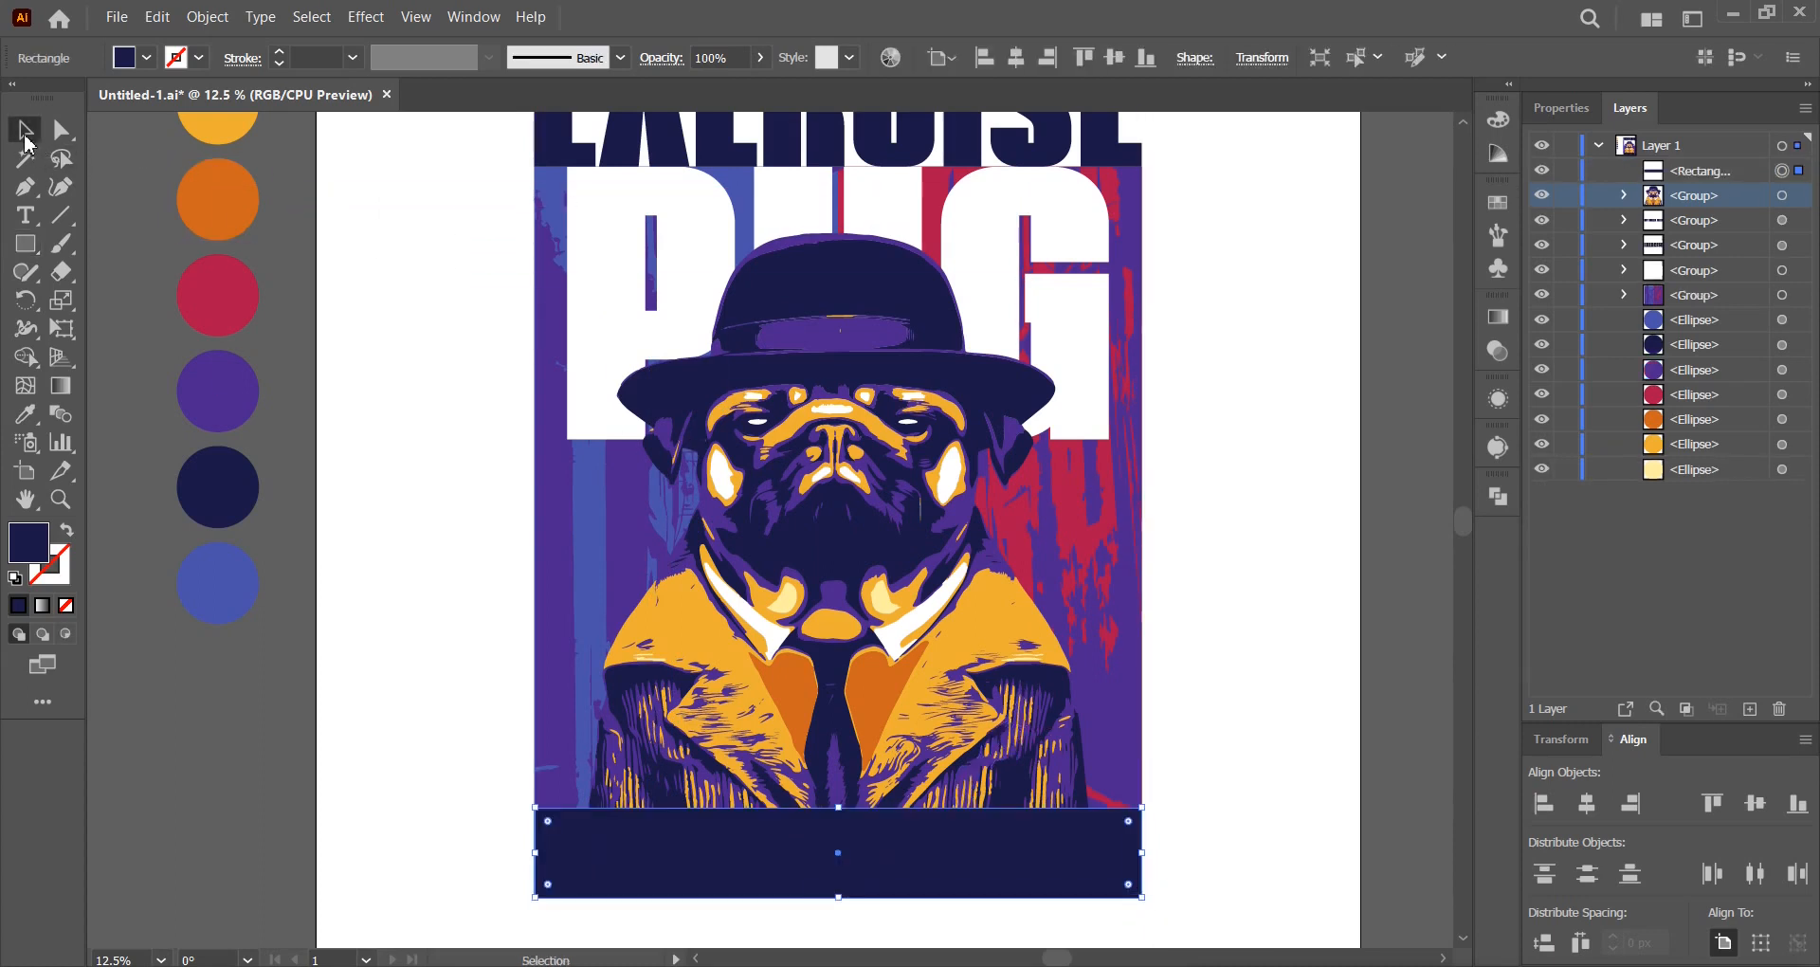
{"action": "left_click", "coordinate": [26, 413]}
{"action": "left_click", "coordinate": [216, 319]}
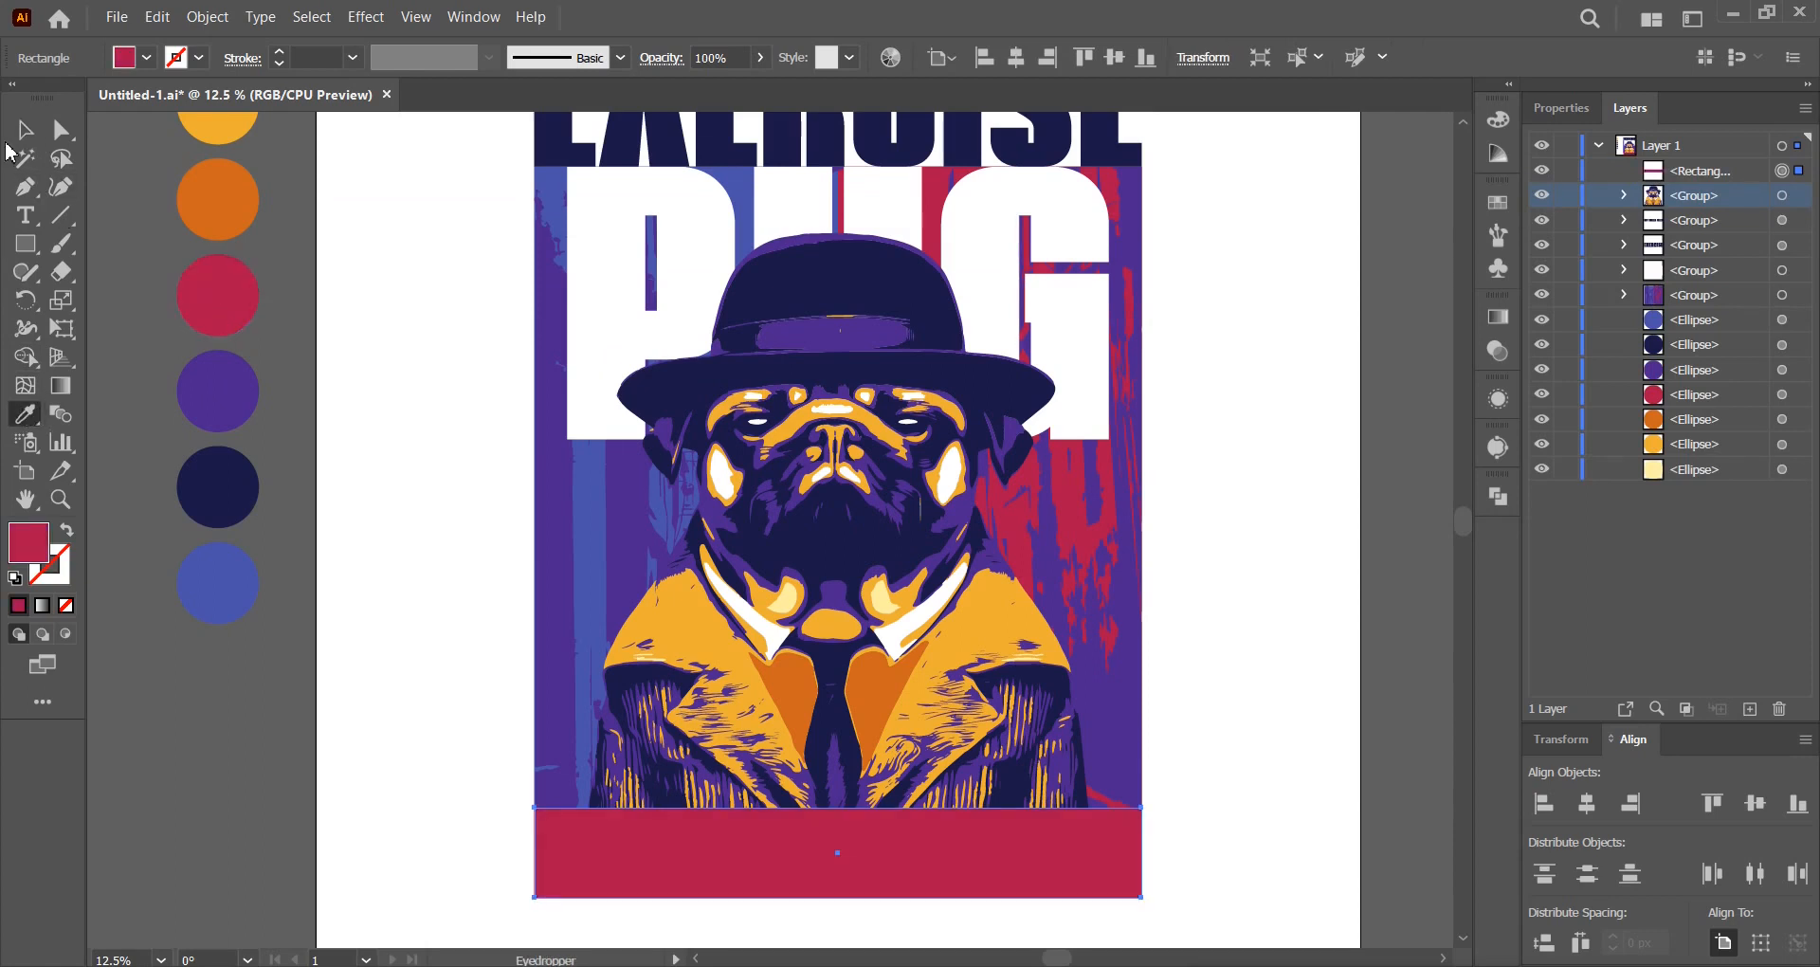
Move the red banner beneath the NOT SMALL FRIES text in the Layers panel.
{"action": "left_click", "coordinate": [16, 137]}
{"action": "left_click_drag", "start_coordinate": [1754, 174], "coordinate": [1742, 282]}
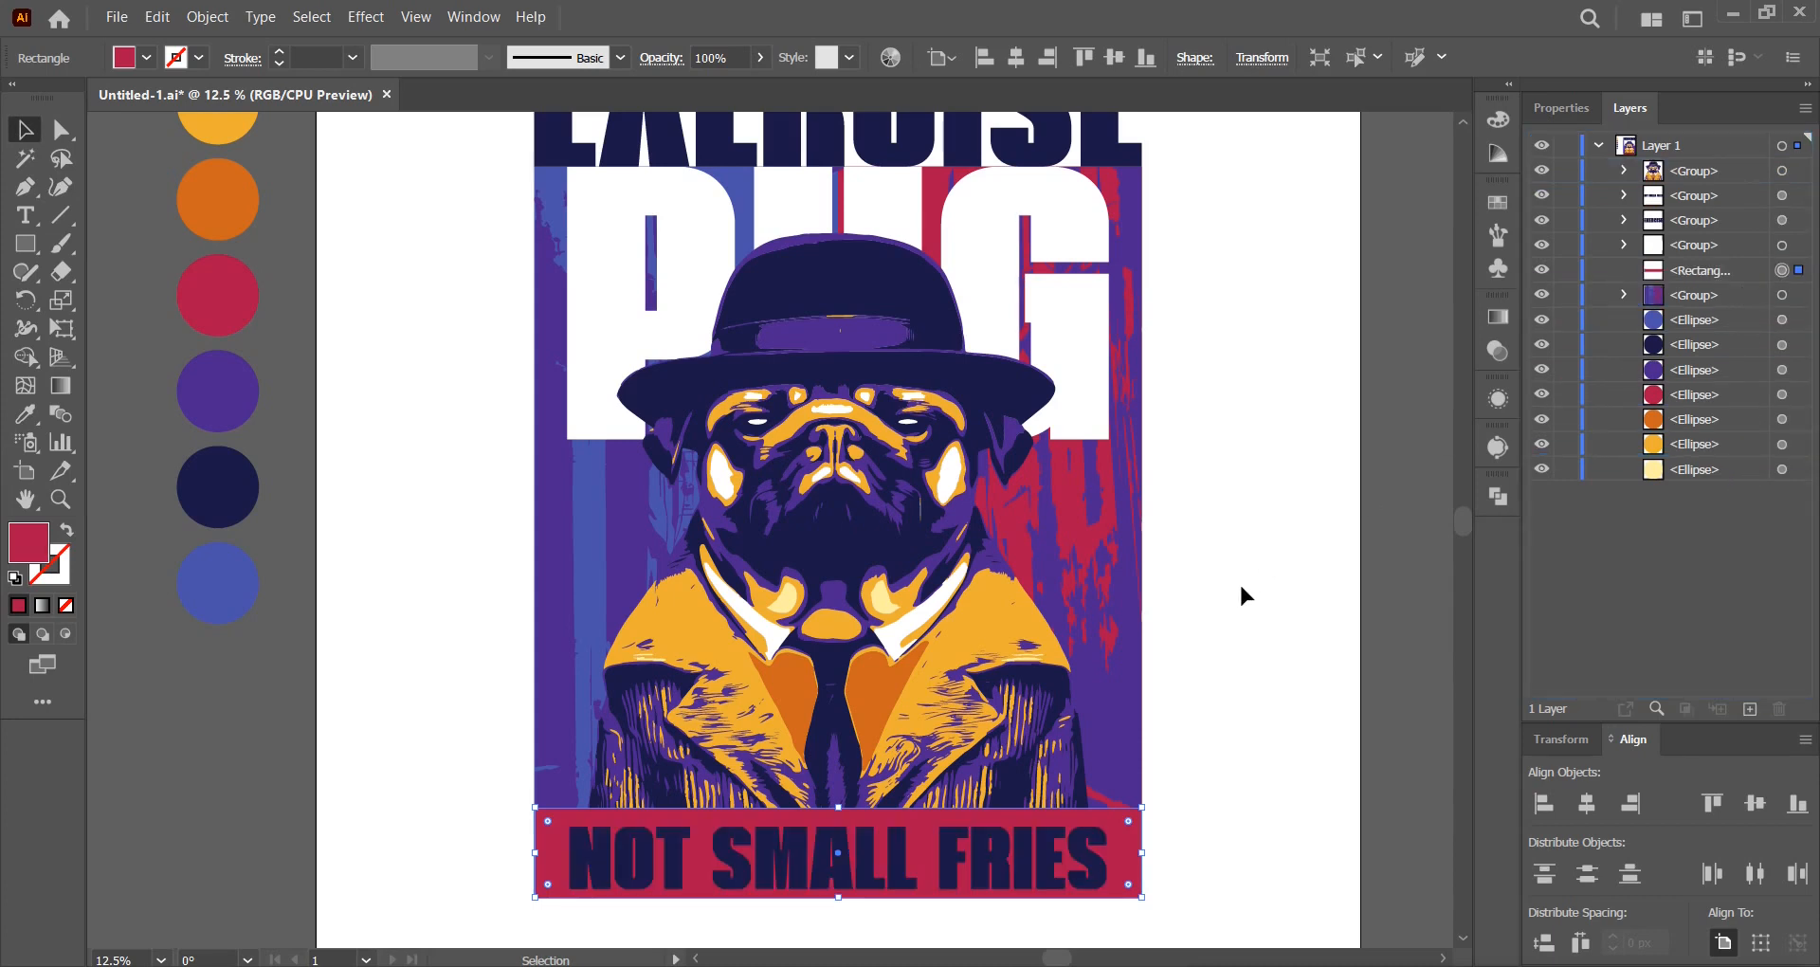
{"action": "left_click", "coordinate": [1001, 840]}
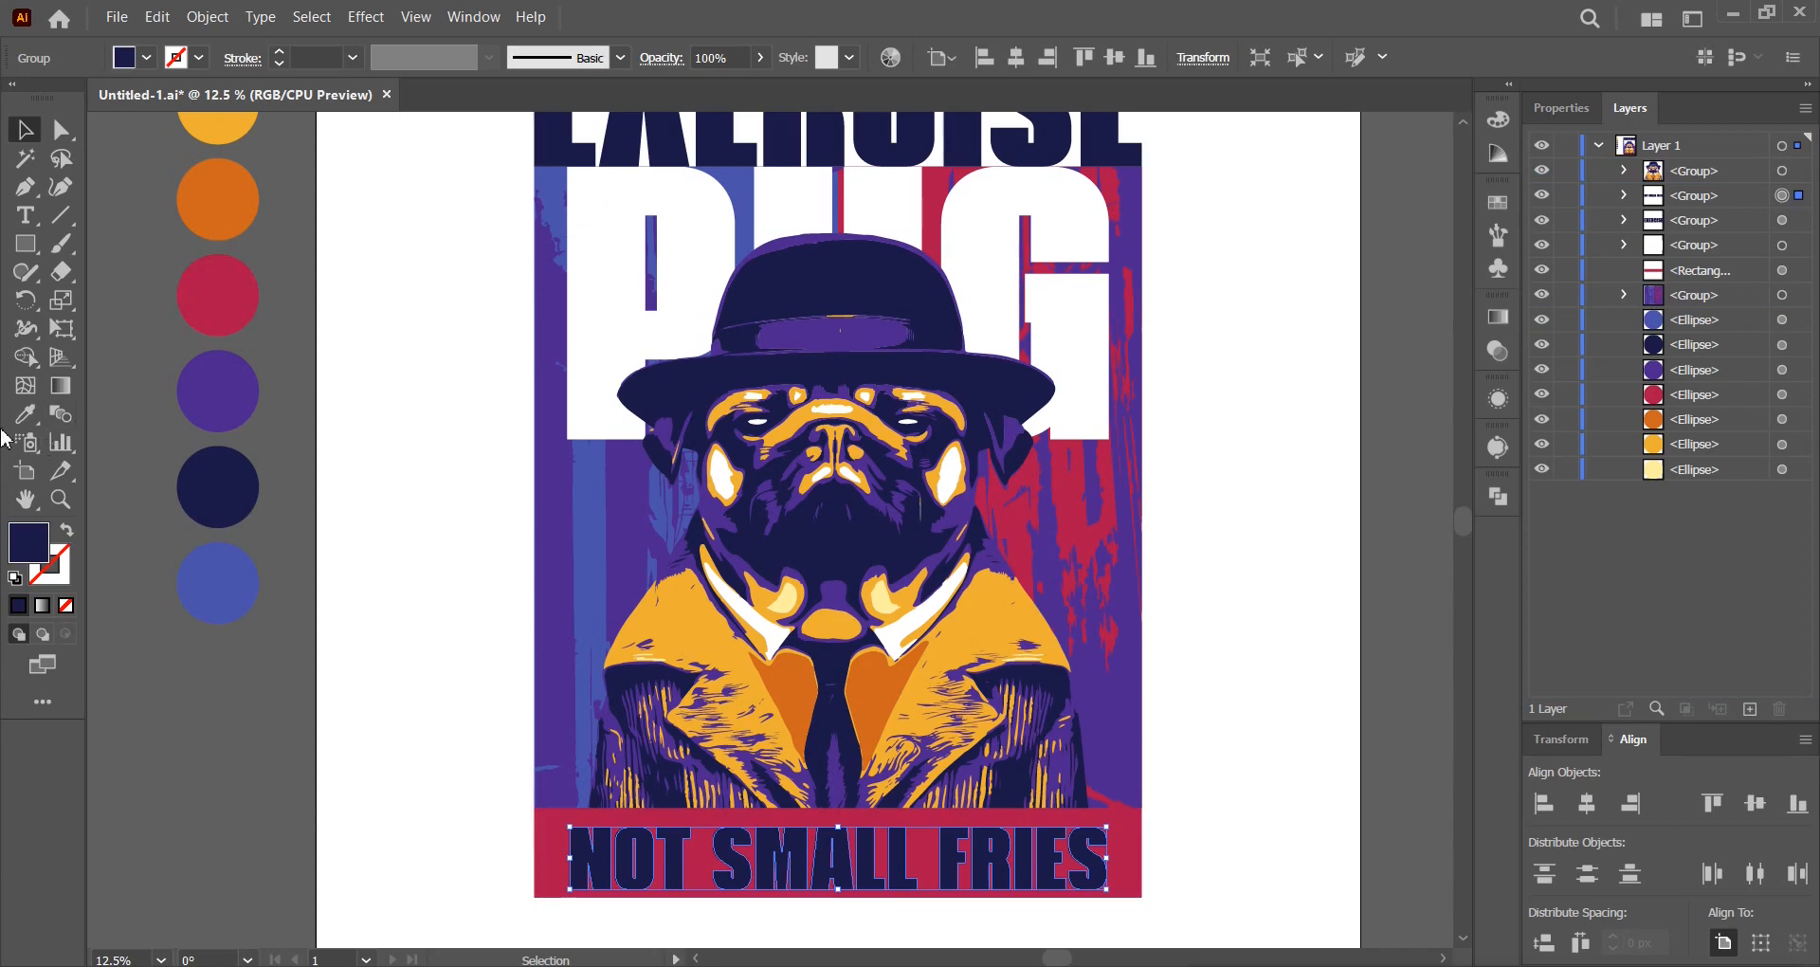
Make NOT SMALL FRIES white like the PUG letters and centre it on the banner.
{"action": "left_click", "coordinate": [26, 413]}
{"action": "left_click", "coordinate": [610, 287]}
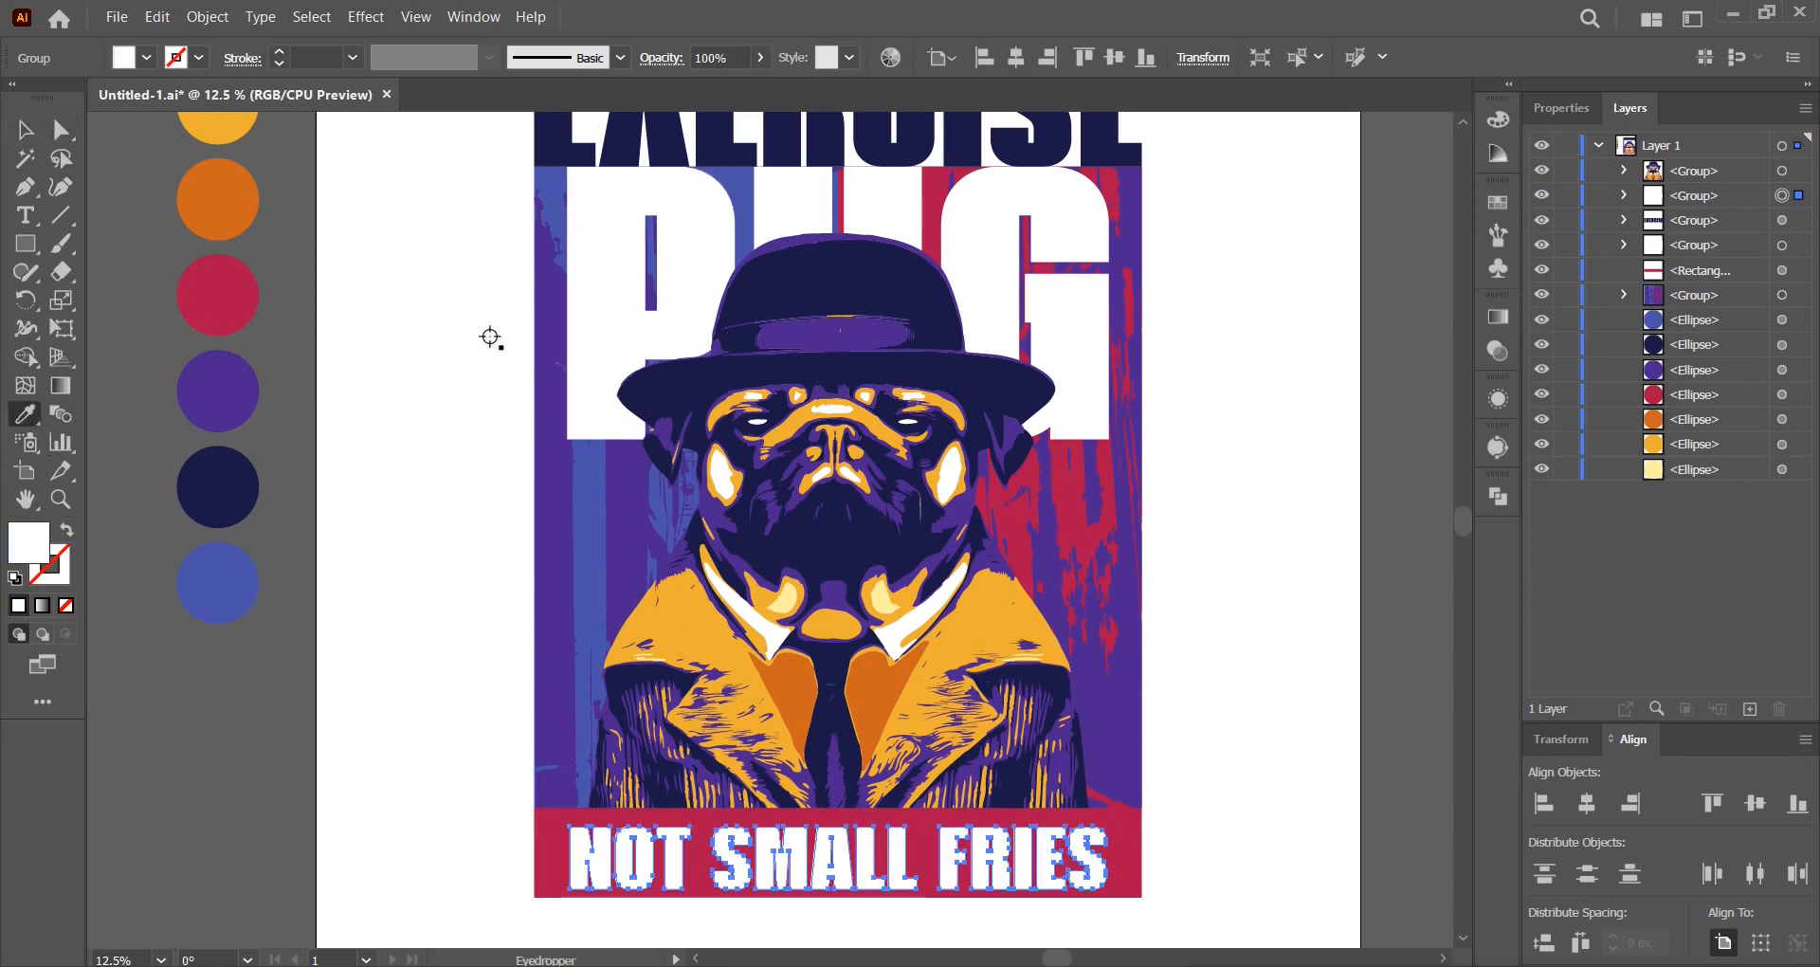
{"action": "left_click", "coordinate": [25, 130]}
{"action": "left_click_drag", "start_coordinate": [828, 850], "coordinate": [829, 850]}
{"action": "left_click_drag", "start_coordinate": [1209, 890], "coordinate": [1133, 853]}
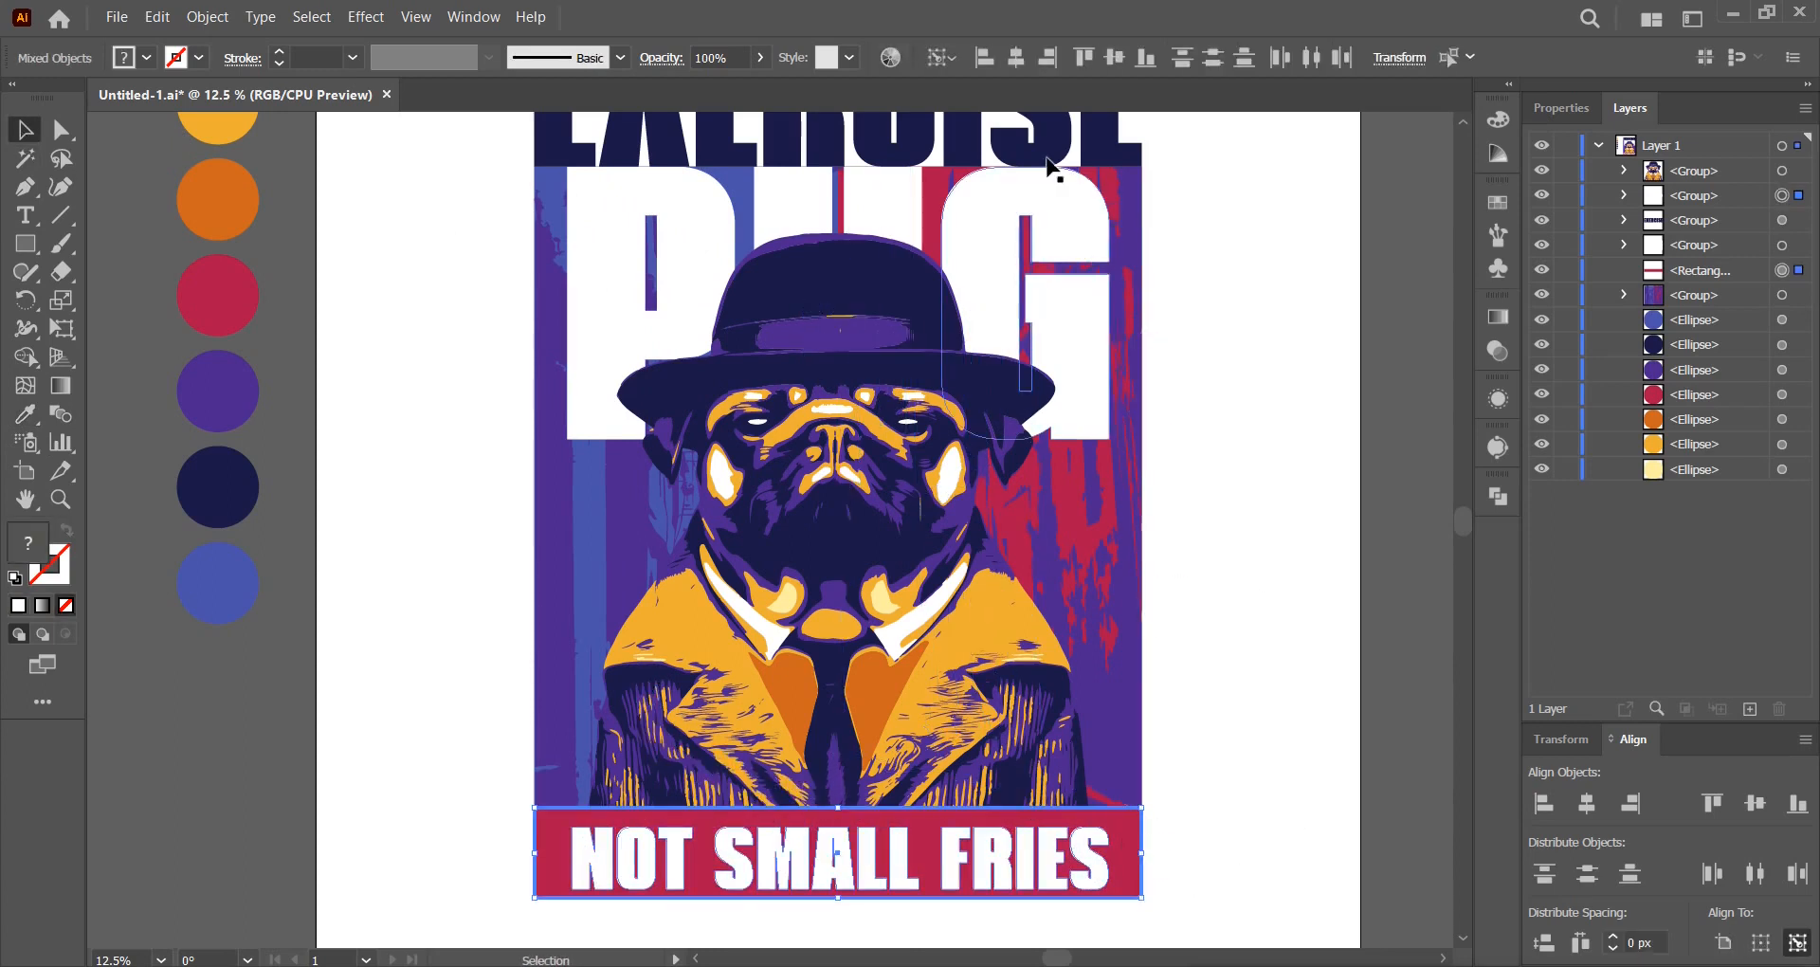
{"action": "left_click", "coordinate": [1015, 59]}
{"action": "left_click", "coordinate": [1260, 845]}
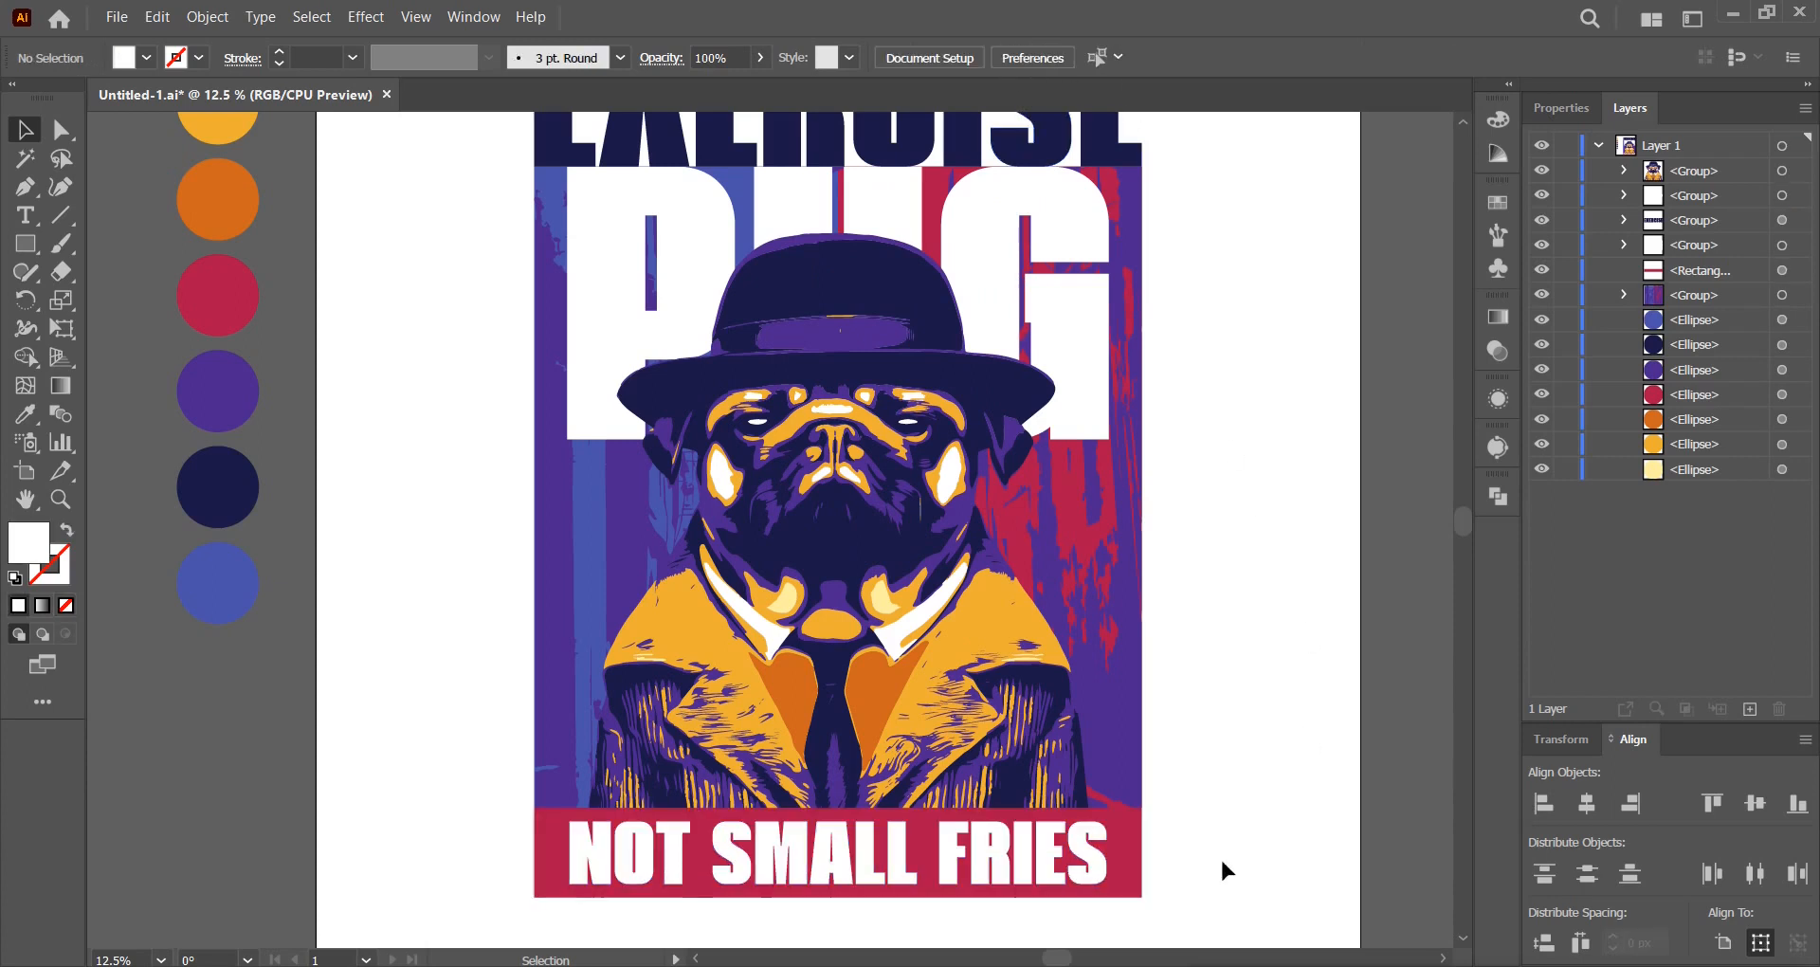
Stretch the NOT SMALL FRIES text wider to fill the banner width.
{"action": "left_click", "coordinate": [1109, 855]}
{"action": "mouse_move", "coordinate": [1114, 853]}
{"action": "left_mouse_down"}
{"action": "mouse_move", "coordinate": [1129, 856]}
{"action": "mouse_move", "coordinate": [1111, 856]}
{"action": "left_mouse_up"}
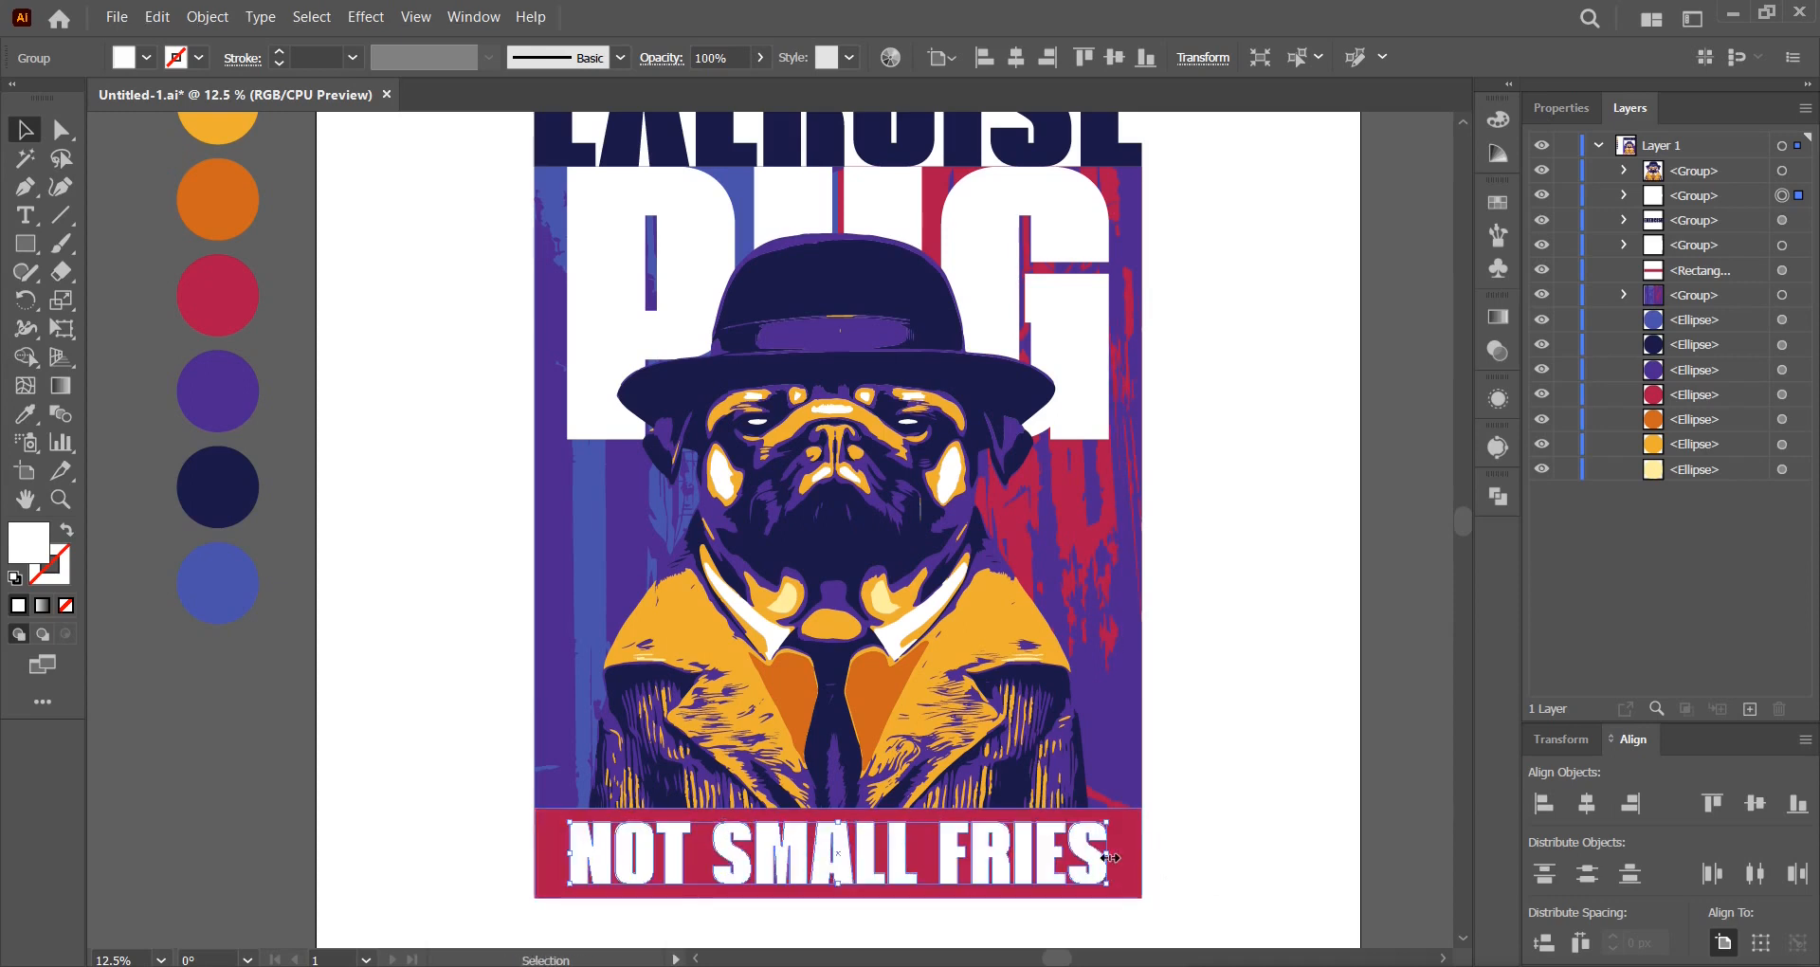
{"action": "scroll", "coordinate": [1111, 856], "scroll_direction": "up", "scroll_amount": 2}
{"action": "left_click_drag", "start_coordinate": [1107, 791], "coordinate": [1150, 769]}
Scale the pug illustration down proportionally and centre it horizontally on the poster.
{"action": "left_click", "coordinate": [1246, 756]}
{"action": "scroll", "coordinate": [1245, 756], "scroll_direction": "down", "scroll_amount": 1}
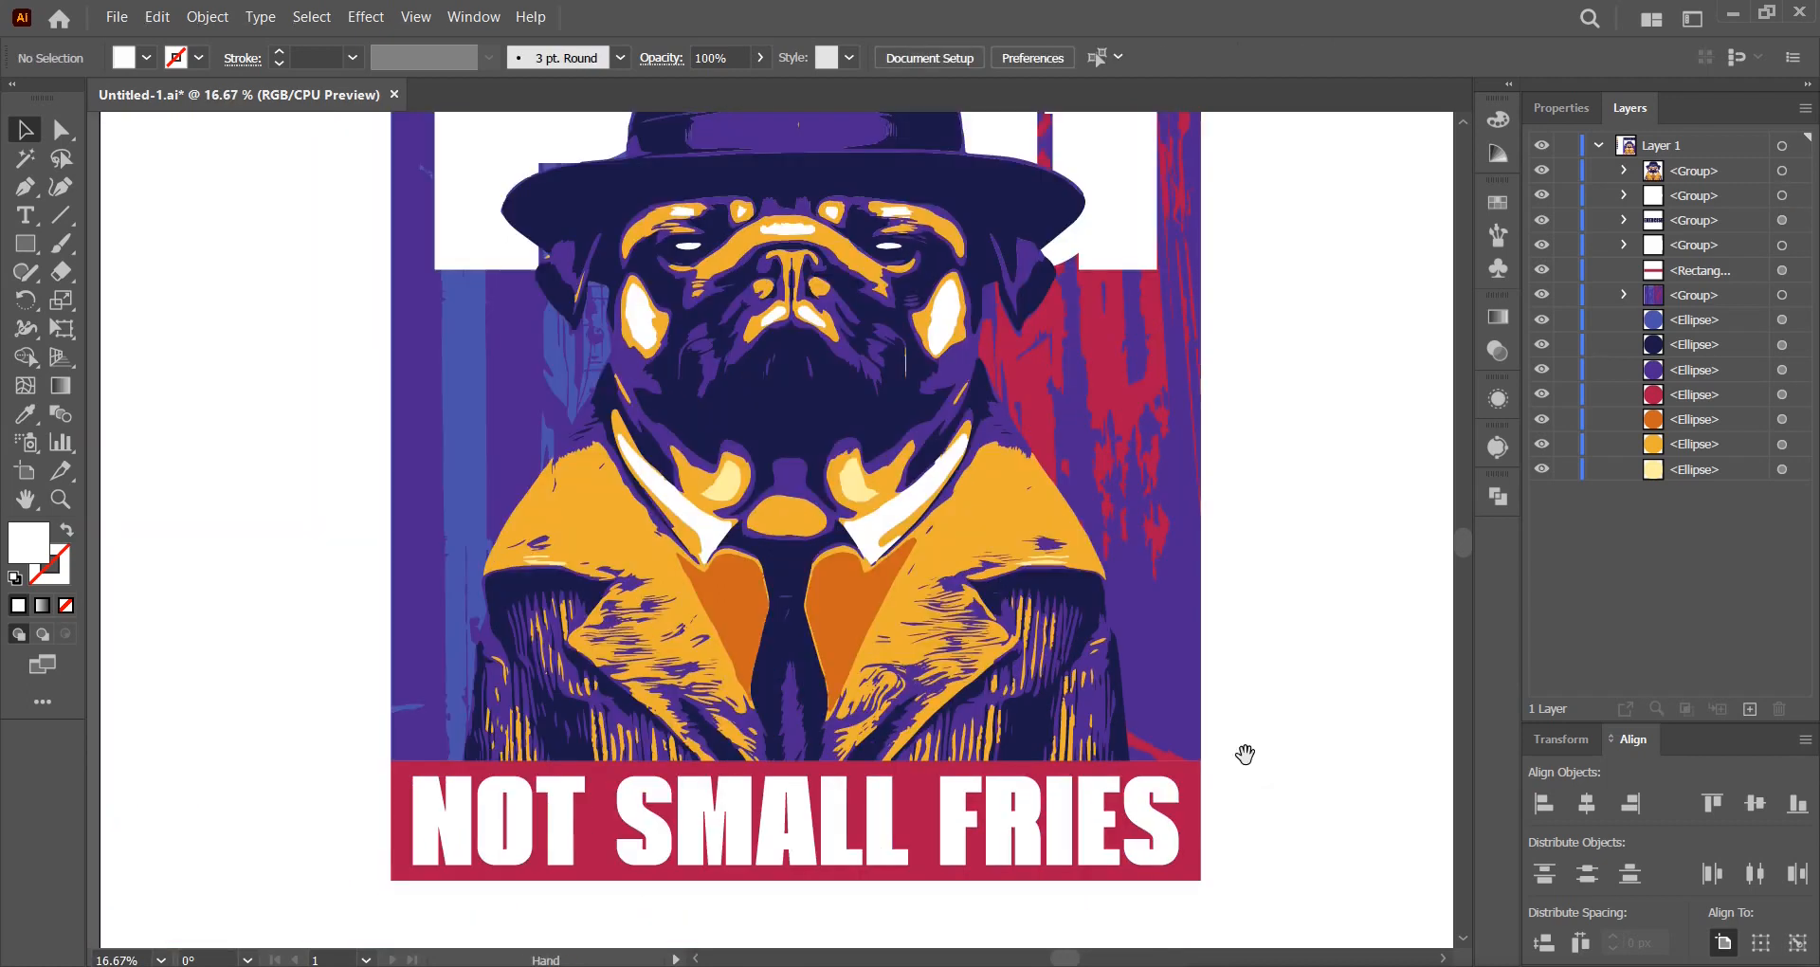
{"action": "scroll", "coordinate": [1239, 796], "scroll_direction": "up", "scroll_amount": 1}
{"action": "scroll", "coordinate": [1239, 796], "scroll_direction": "down", "scroll_amount": 1}
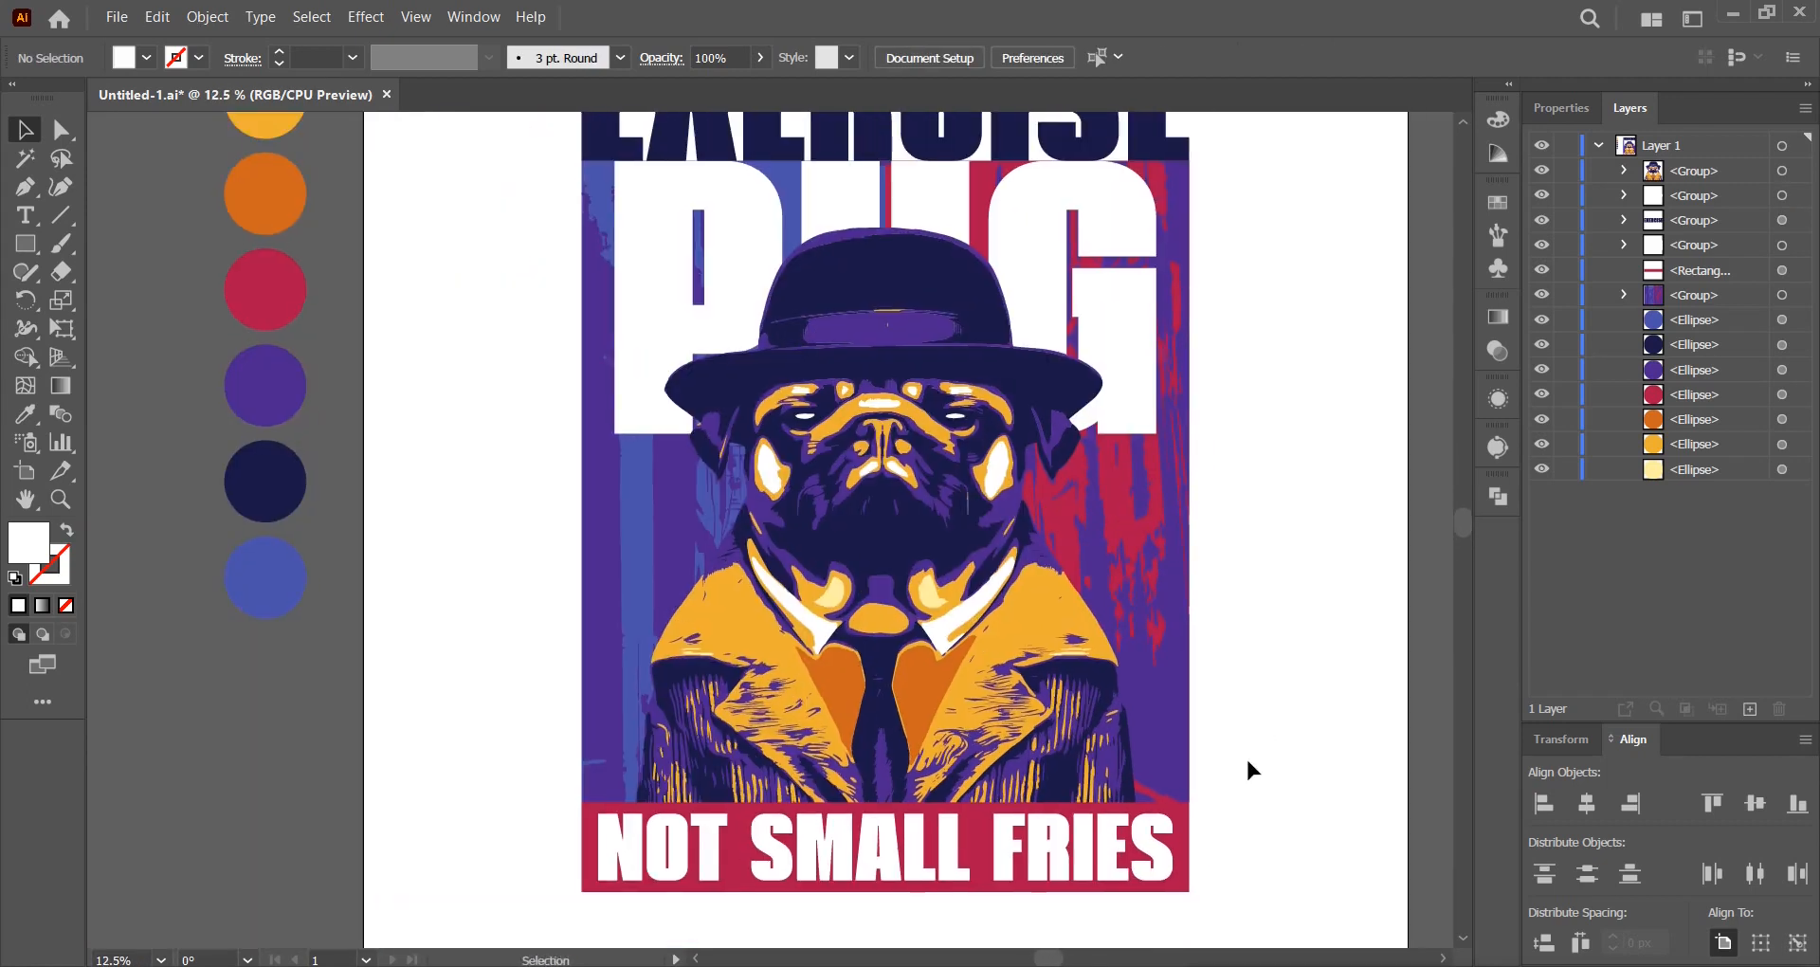
{"action": "scroll", "coordinate": [1245, 755], "scroll_direction": "down", "scroll_amount": 1}
{"action": "left_click", "coordinate": [1061, 583]}
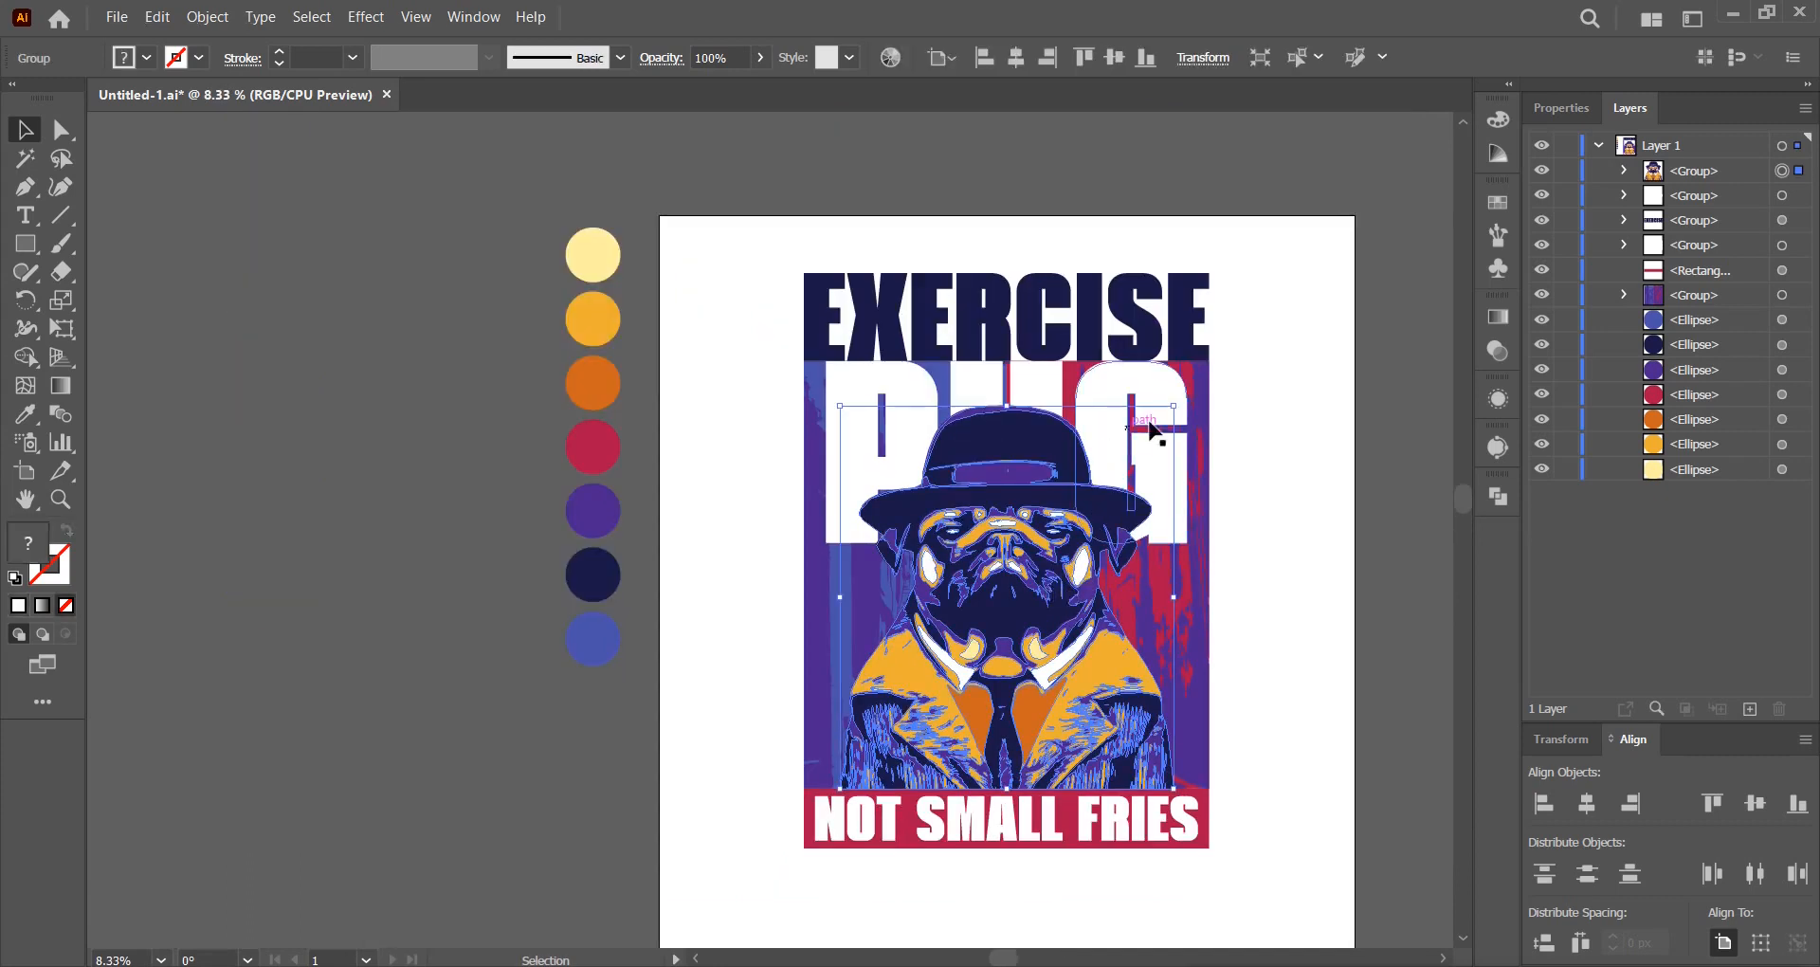
{"action": "left_click_drag", "start_coordinate": [1175, 412], "coordinate": [1144, 438]}
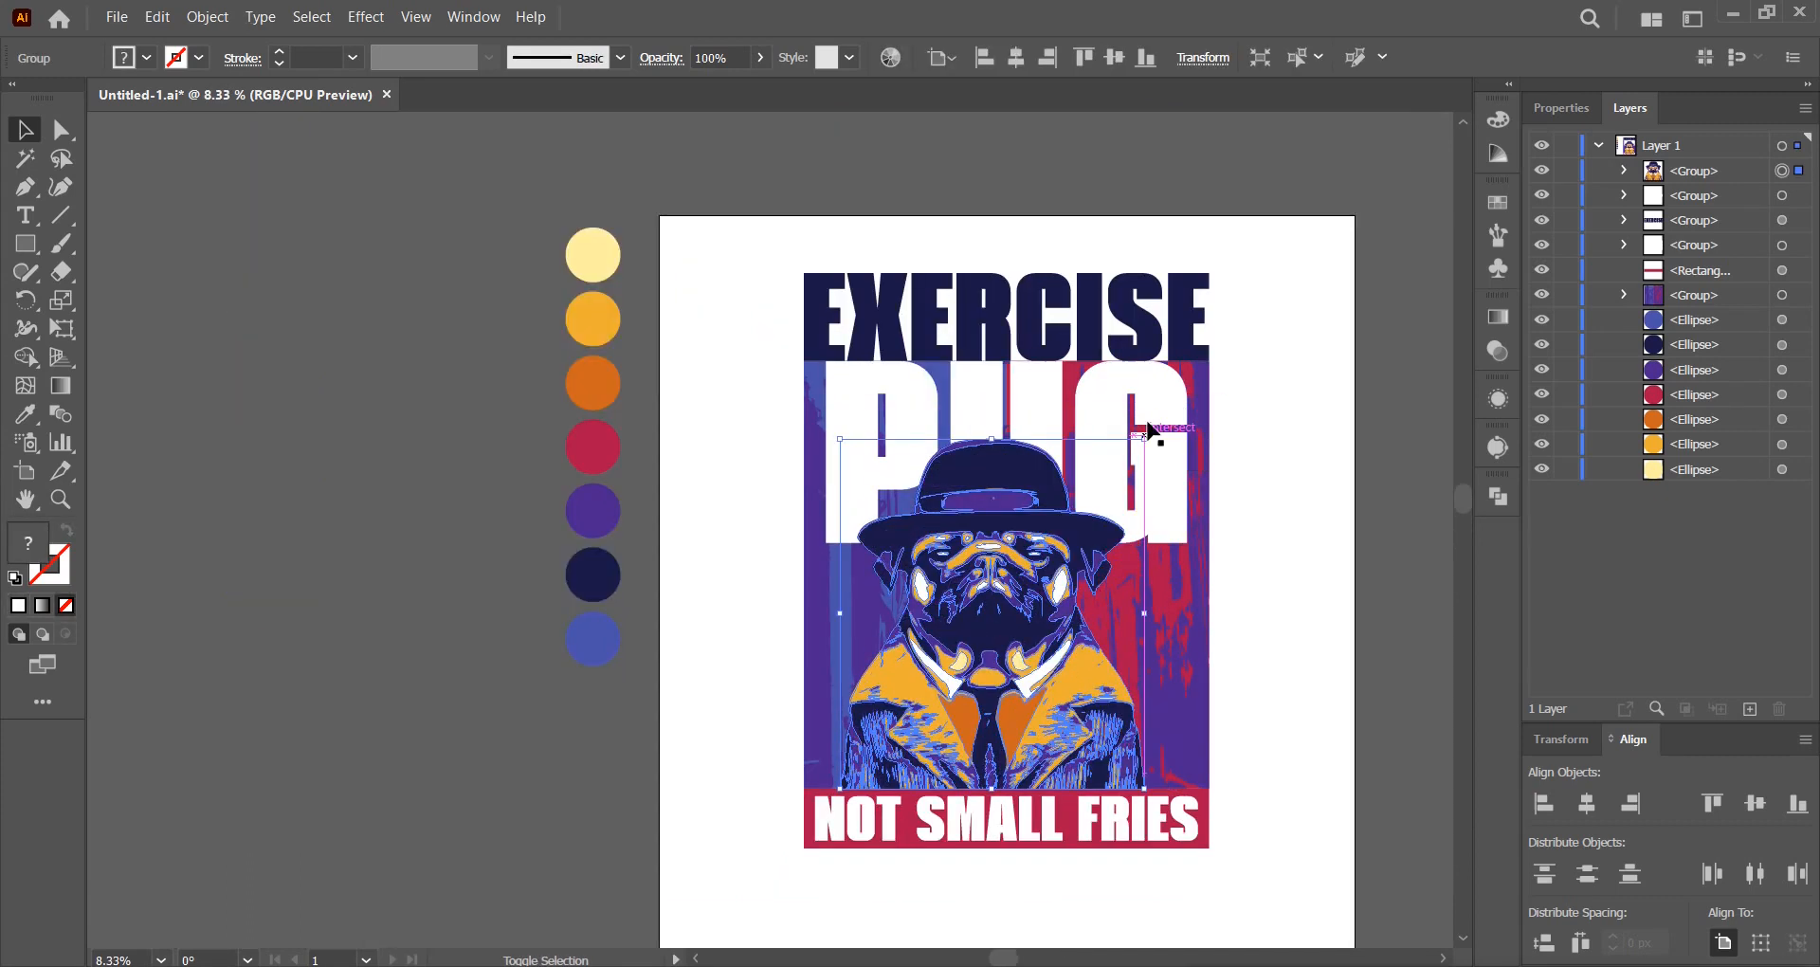
{"action": "left_click", "coordinate": [1017, 59]}
Marquee-select all of the poster artwork.
{"action": "left_click", "coordinate": [1270, 417]}
{"action": "left_click_drag", "start_coordinate": [1259, 475], "coordinate": [1173, 462]}
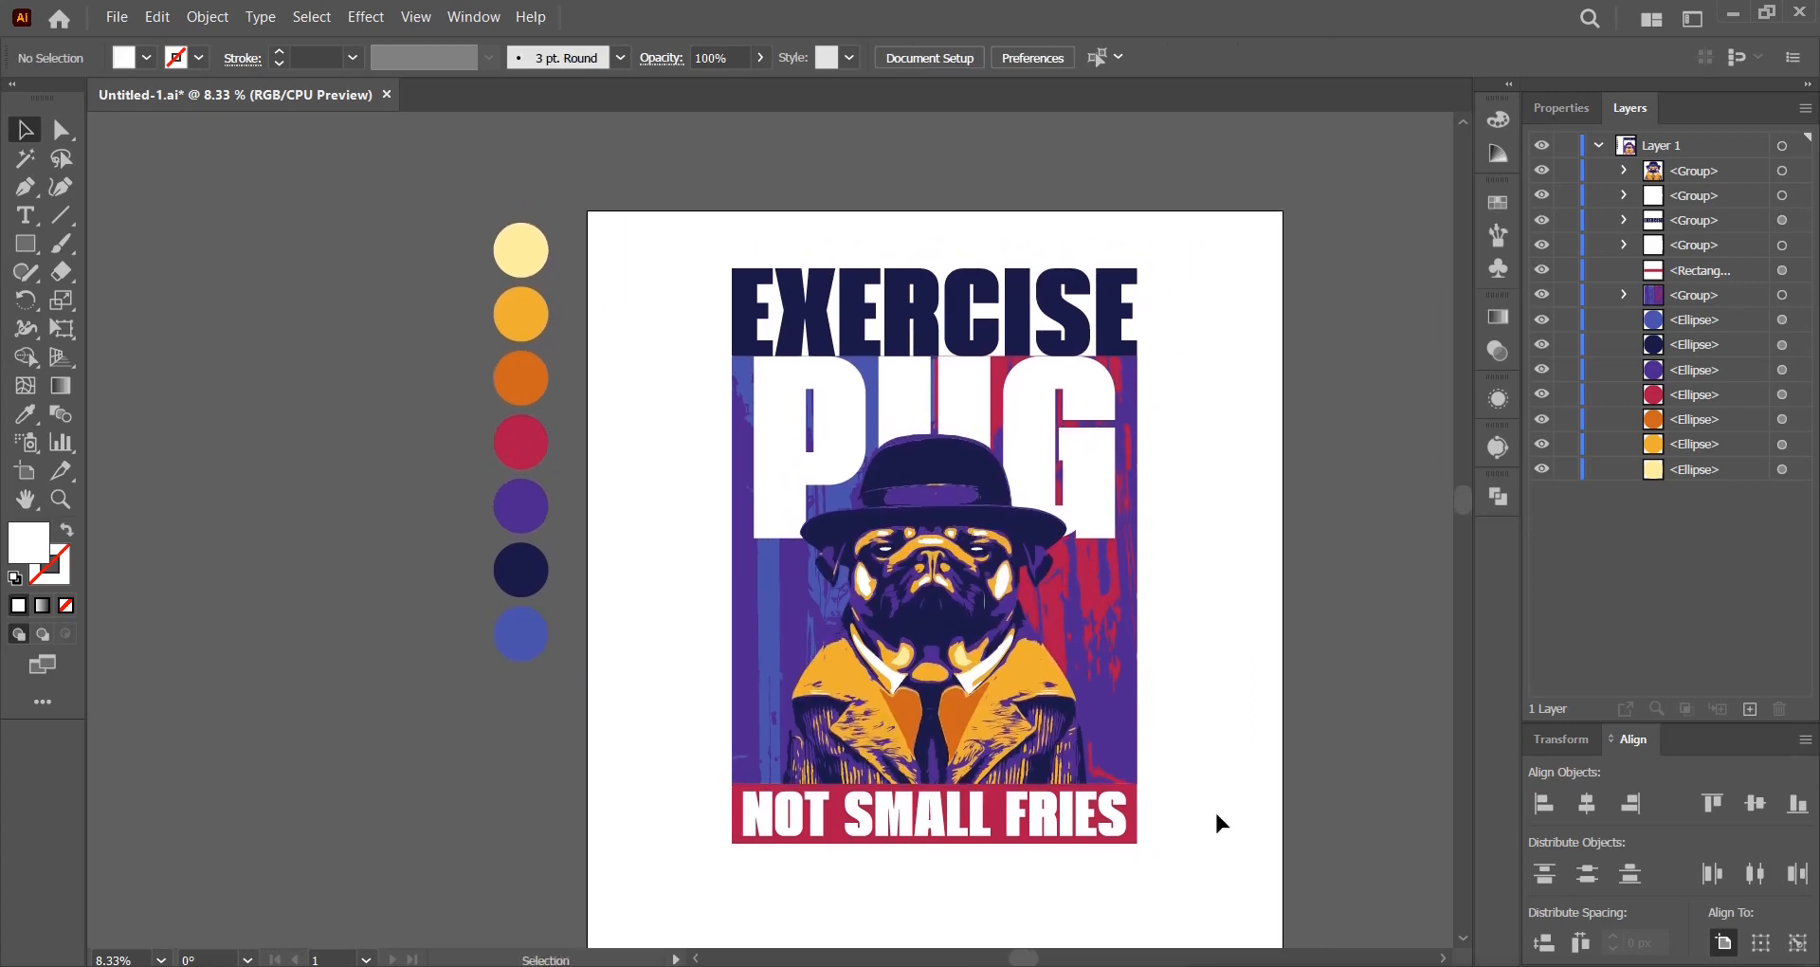
{"action": "scroll", "coordinate": [1182, 775], "scroll_direction": "up", "scroll_amount": 1}
{"action": "scroll", "coordinate": [1175, 747], "scroll_direction": "down", "scroll_amount": 1}
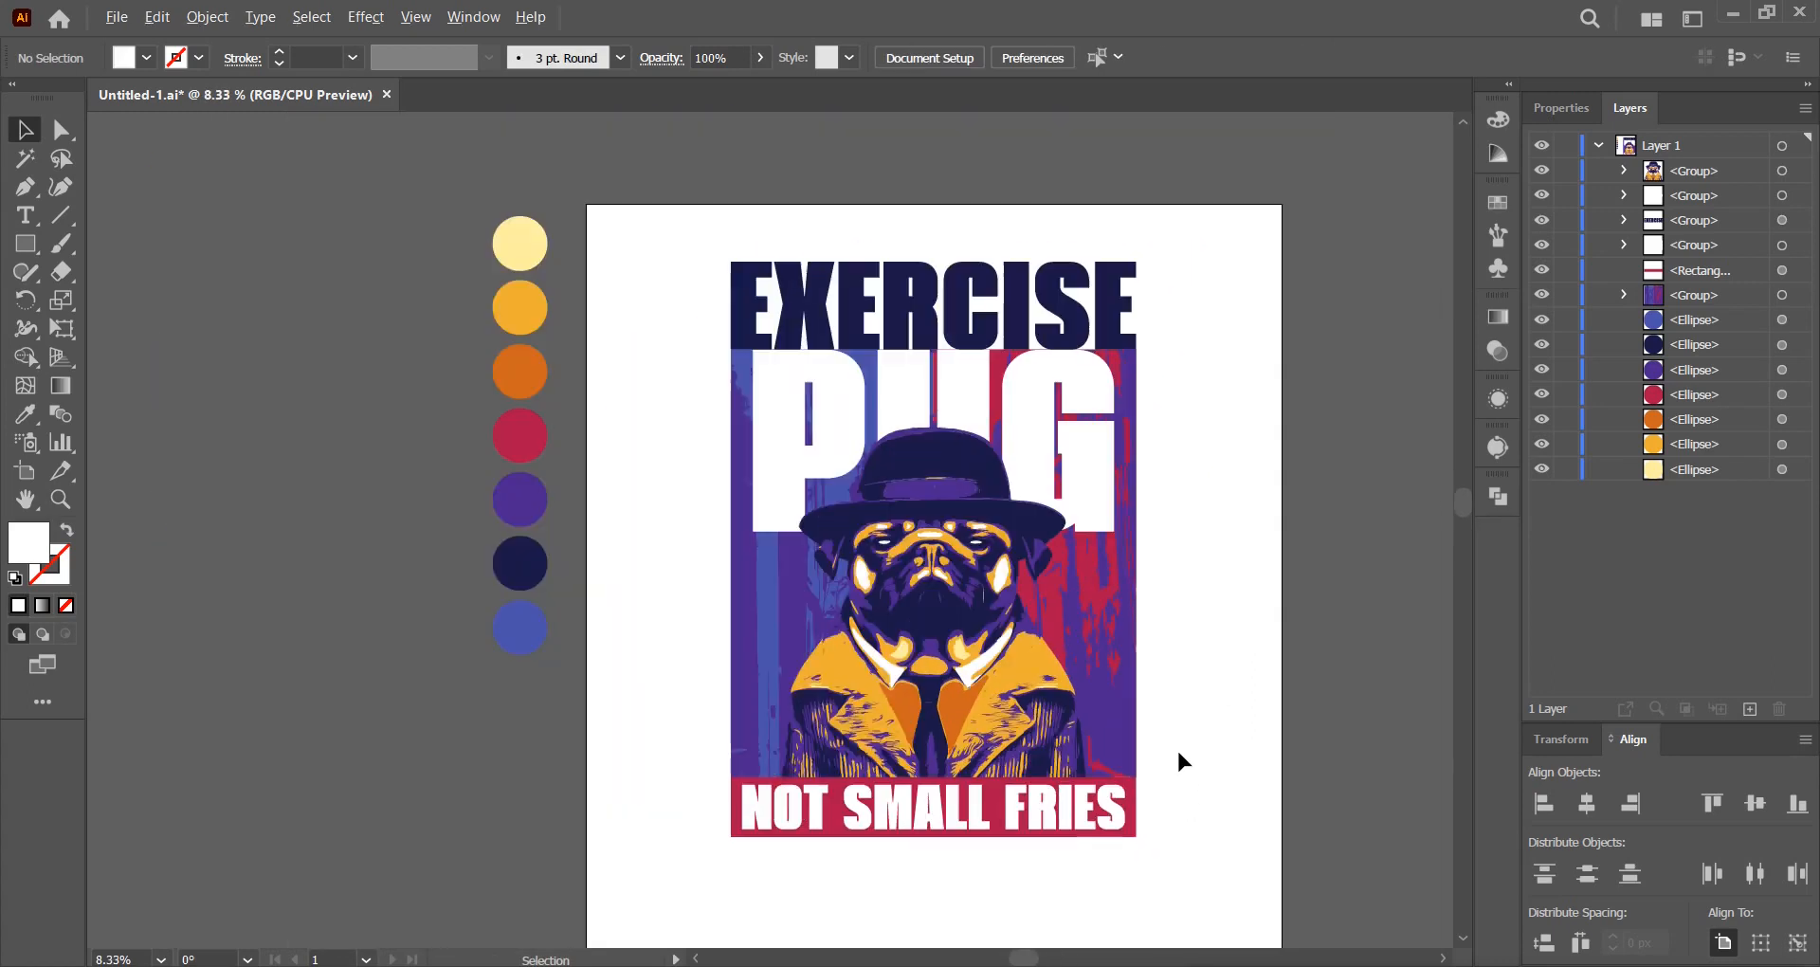
{"action": "left_click_drag", "start_coordinate": [1197, 838], "coordinate": [702, 248]}
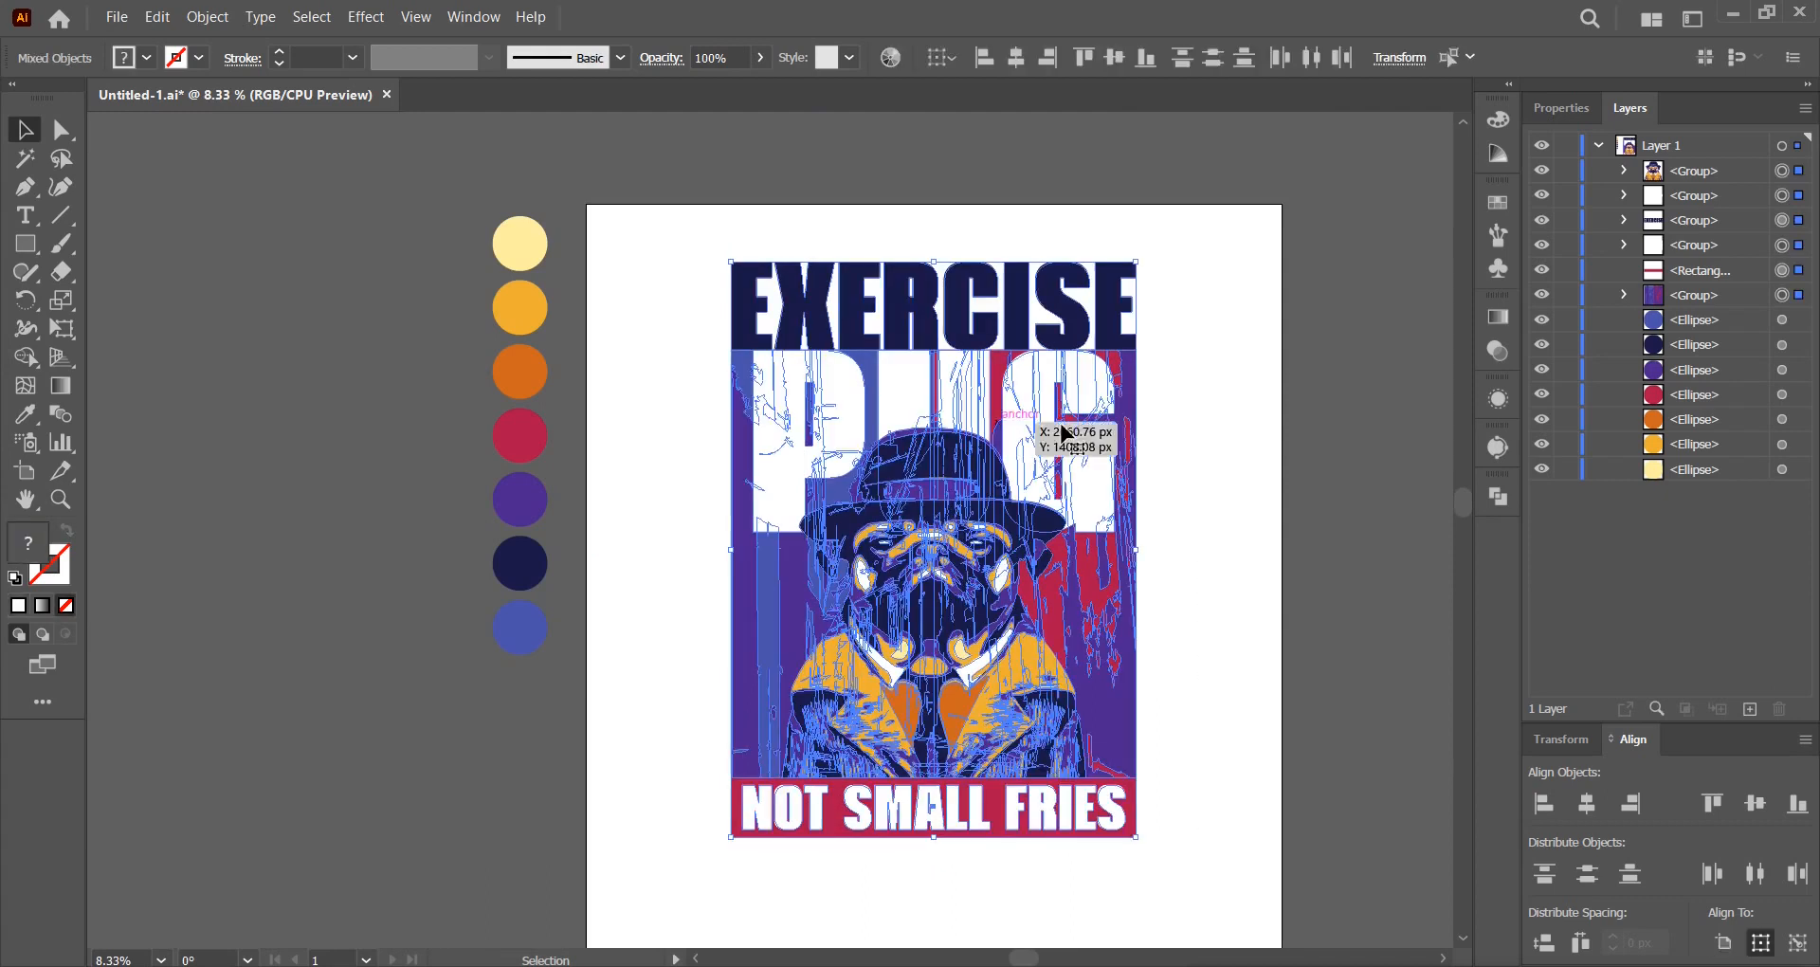
Group the poster artwork, centre it vertically and enlarge it to fill the artboard.
{"action": "right_click", "coordinate": [1042, 411]}
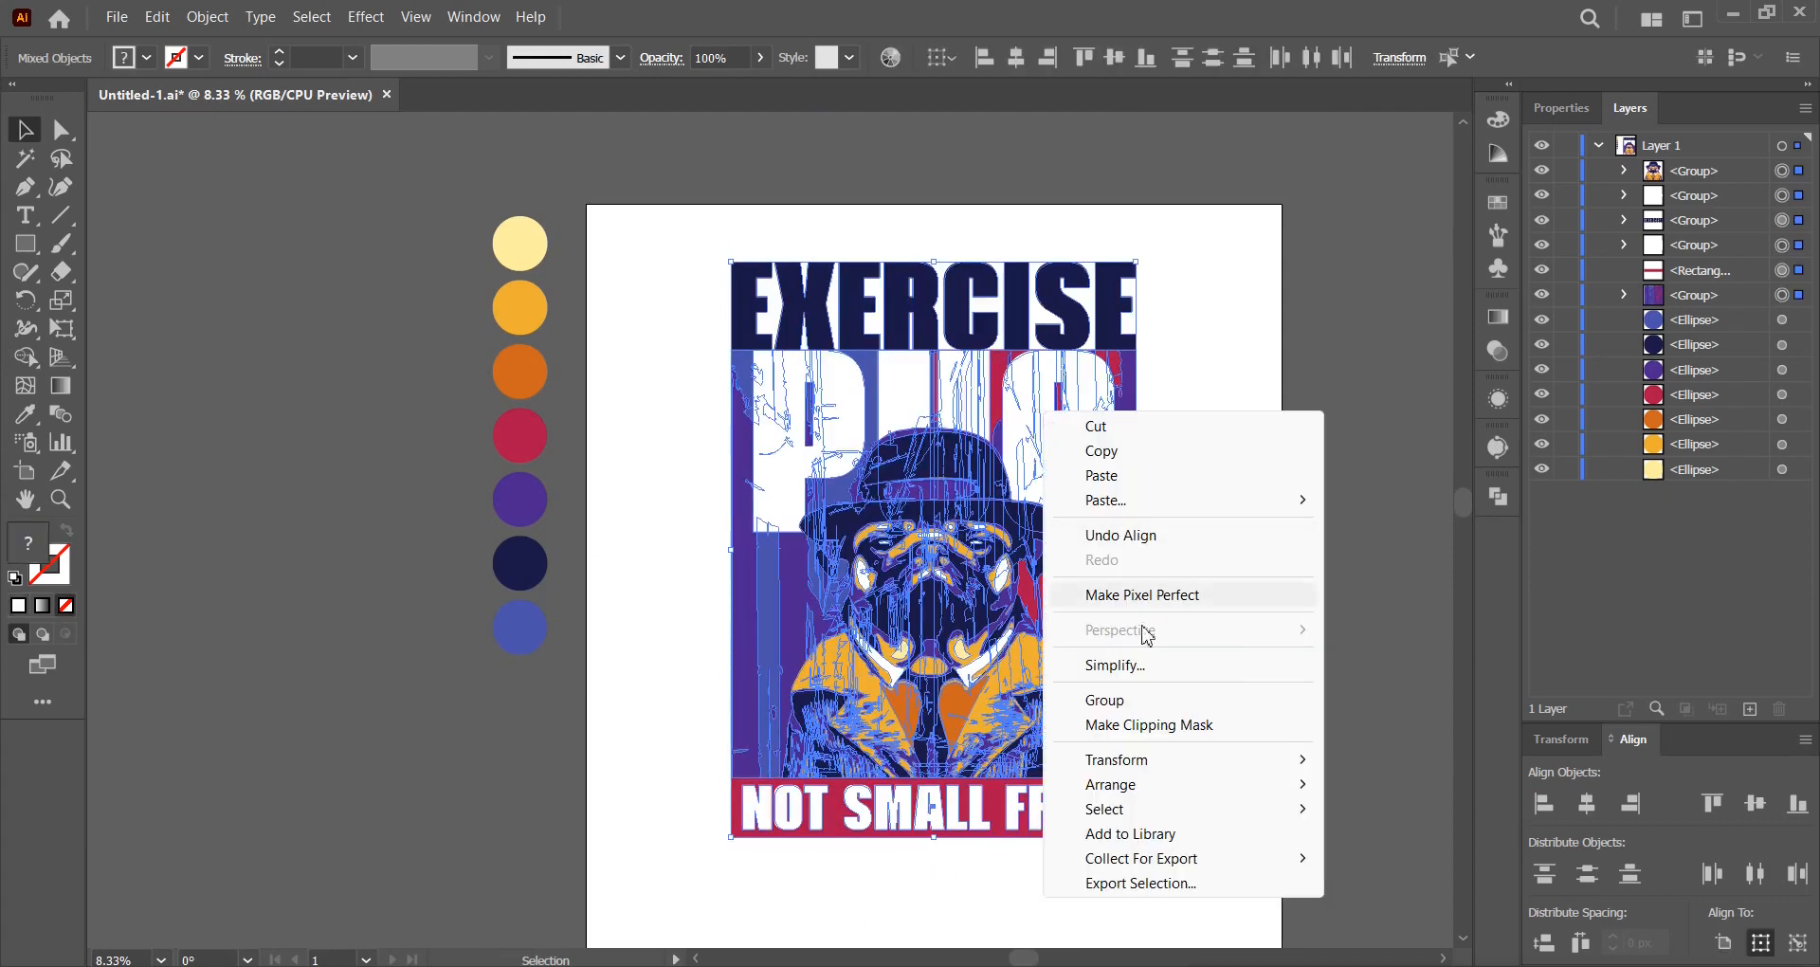
{"action": "left_click", "coordinate": [1130, 701]}
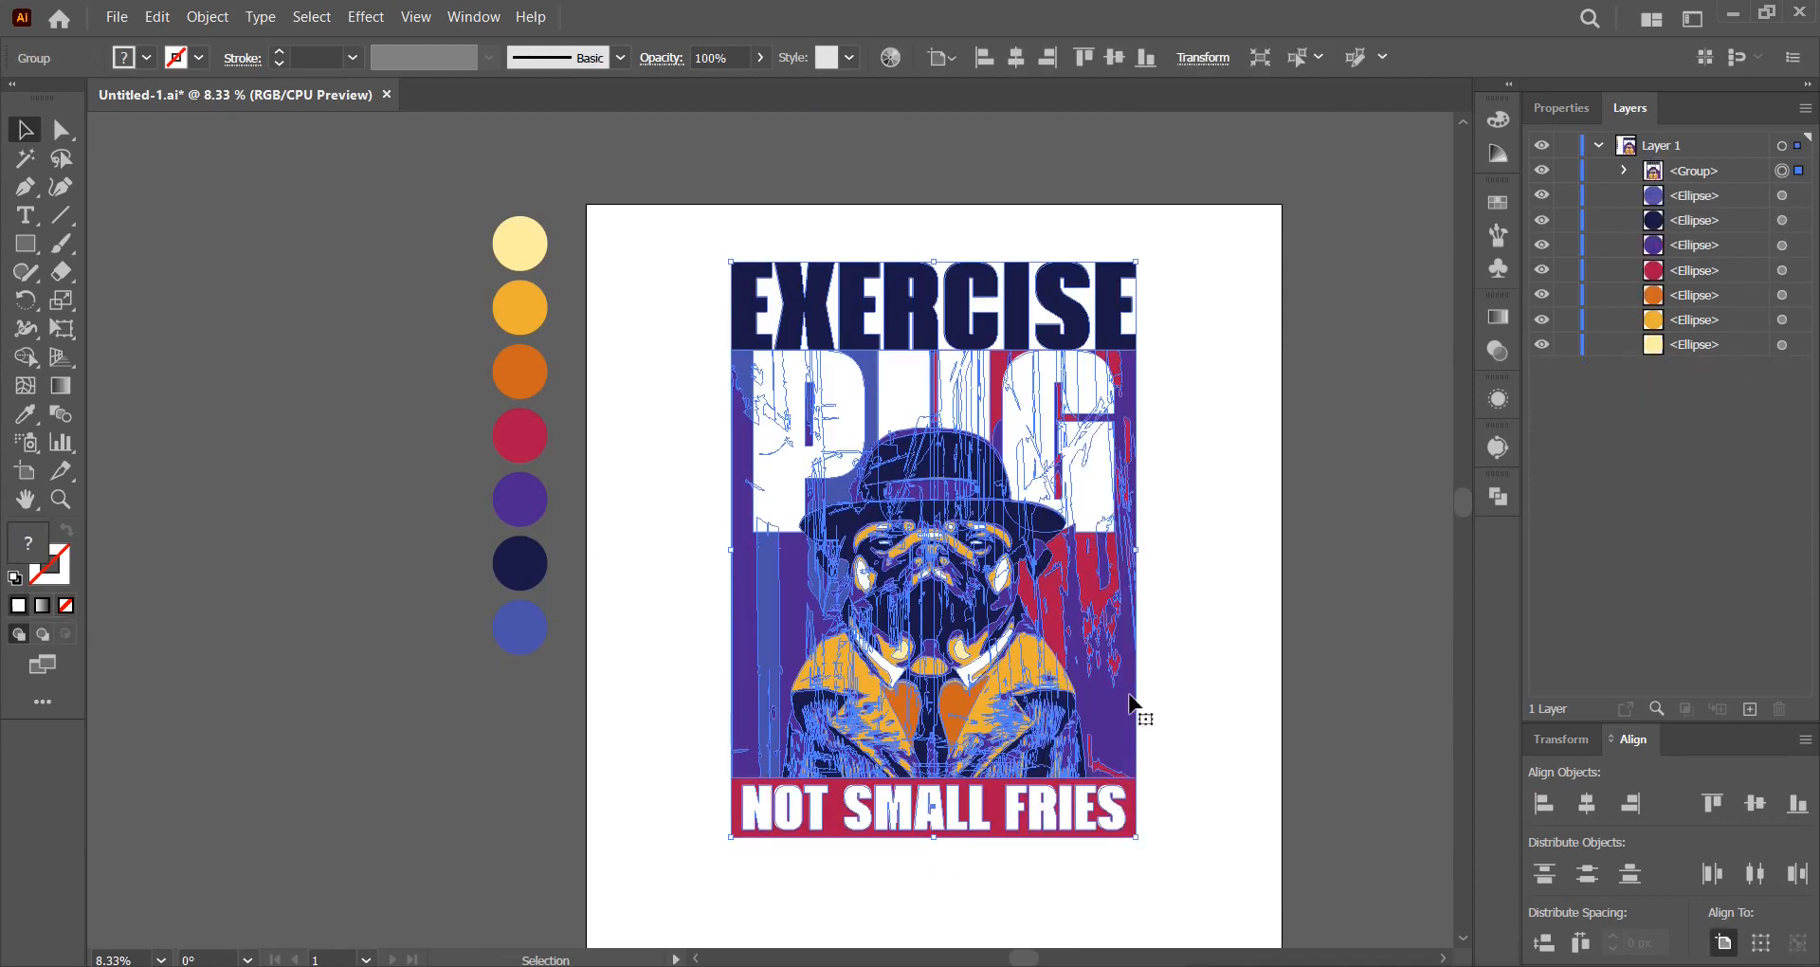
{"action": "left_click", "coordinate": [1115, 58]}
{"action": "left_click", "coordinate": [1221, 368]}
{"action": "left_click_drag", "start_coordinate": [1190, 540], "coordinate": [1137, 468]}
{"action": "left_click", "coordinate": [1048, 516]}
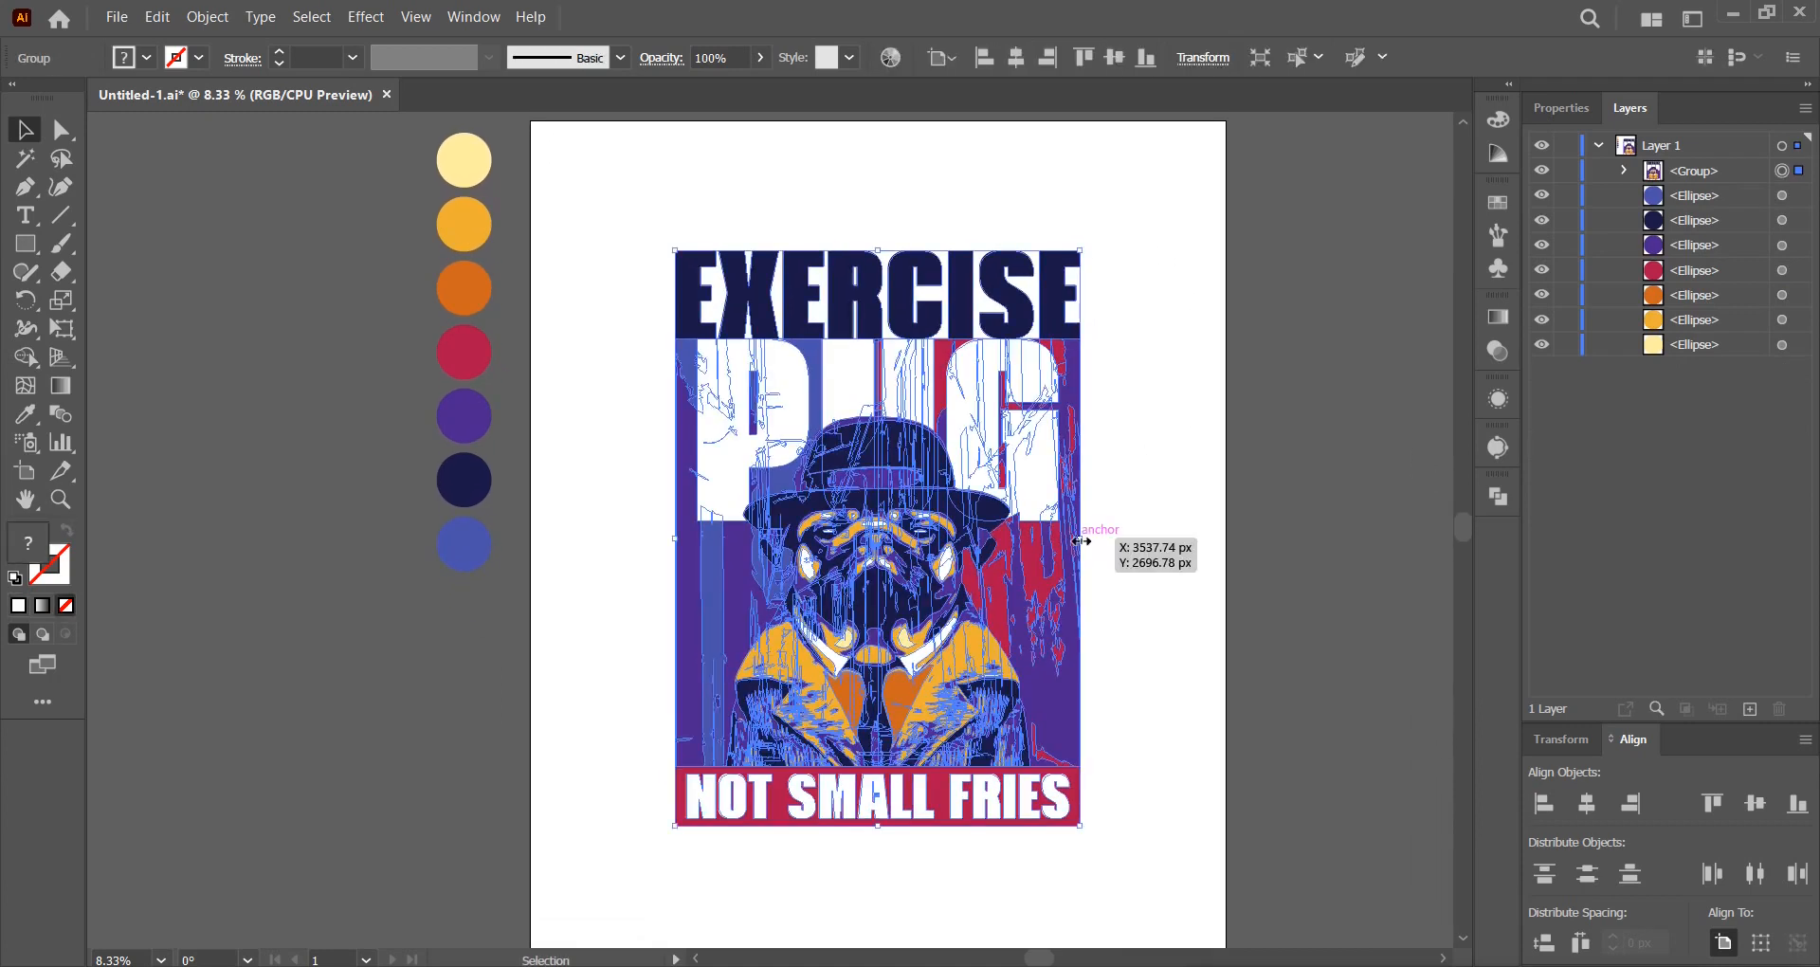
{"action": "left_click_drag", "start_coordinate": [1082, 539], "coordinate": [1270, 536]}
{"action": "left_click", "coordinate": [1300, 520]}
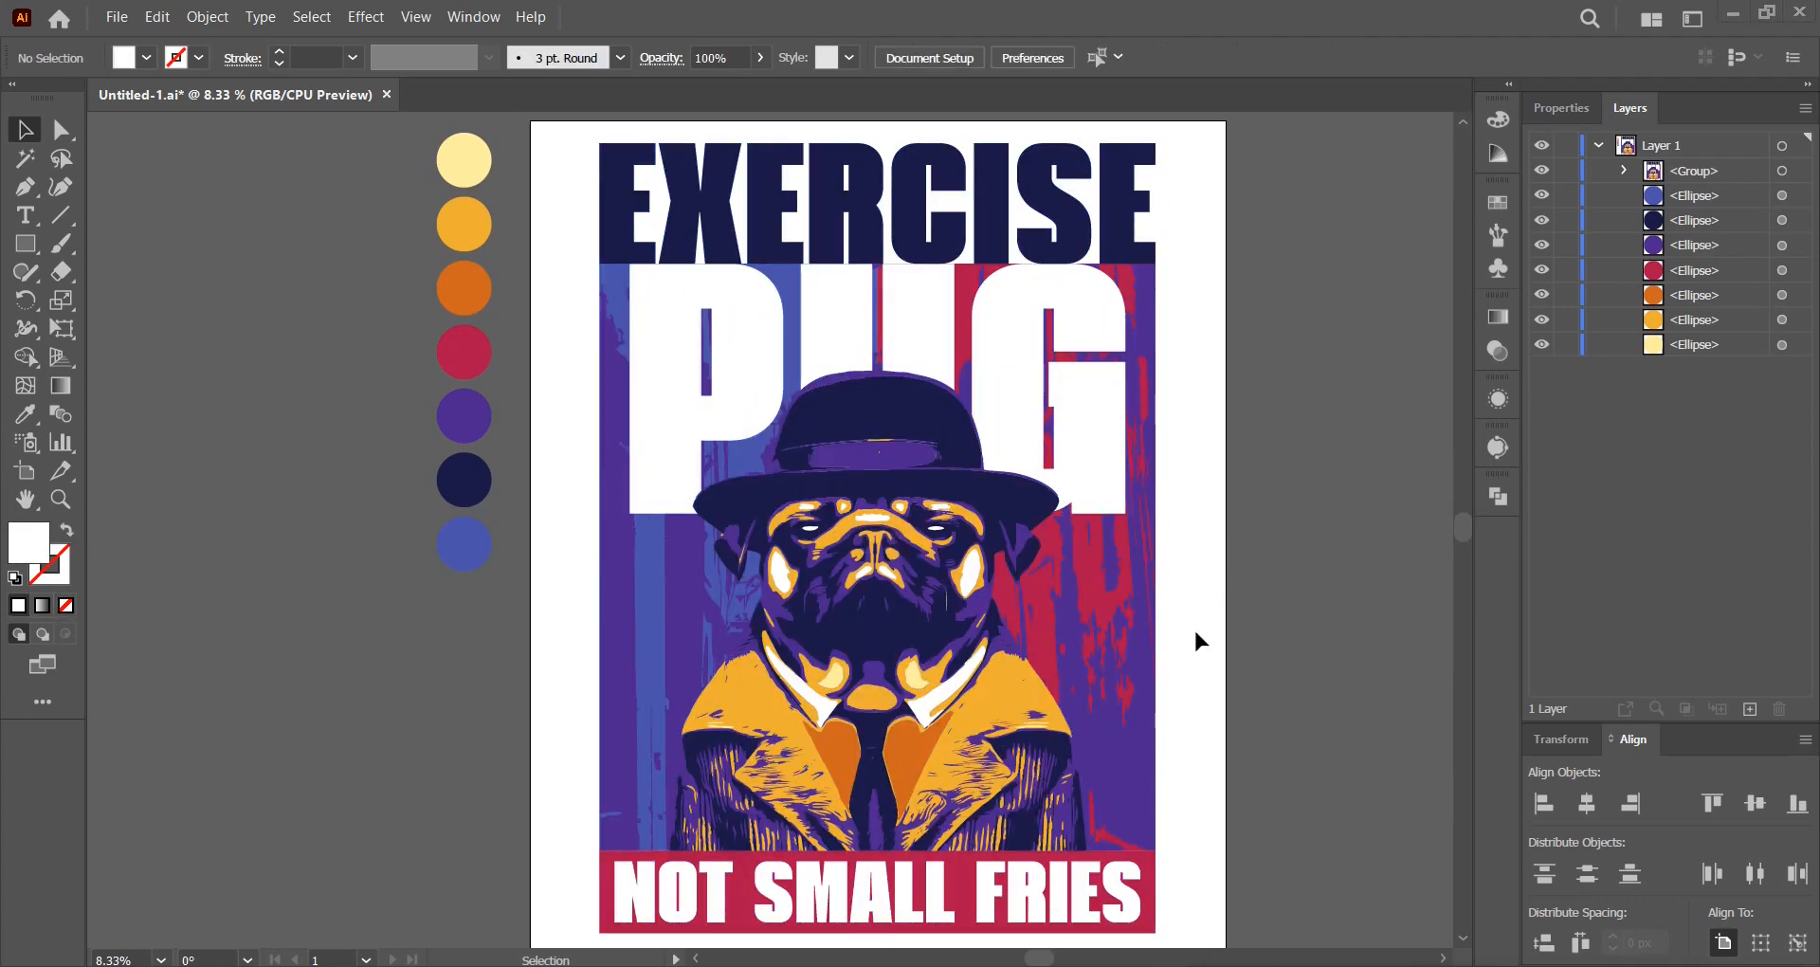
Inside the poster group, move the PUG letters down.
{"action": "double_click", "coordinate": [1065, 396]}
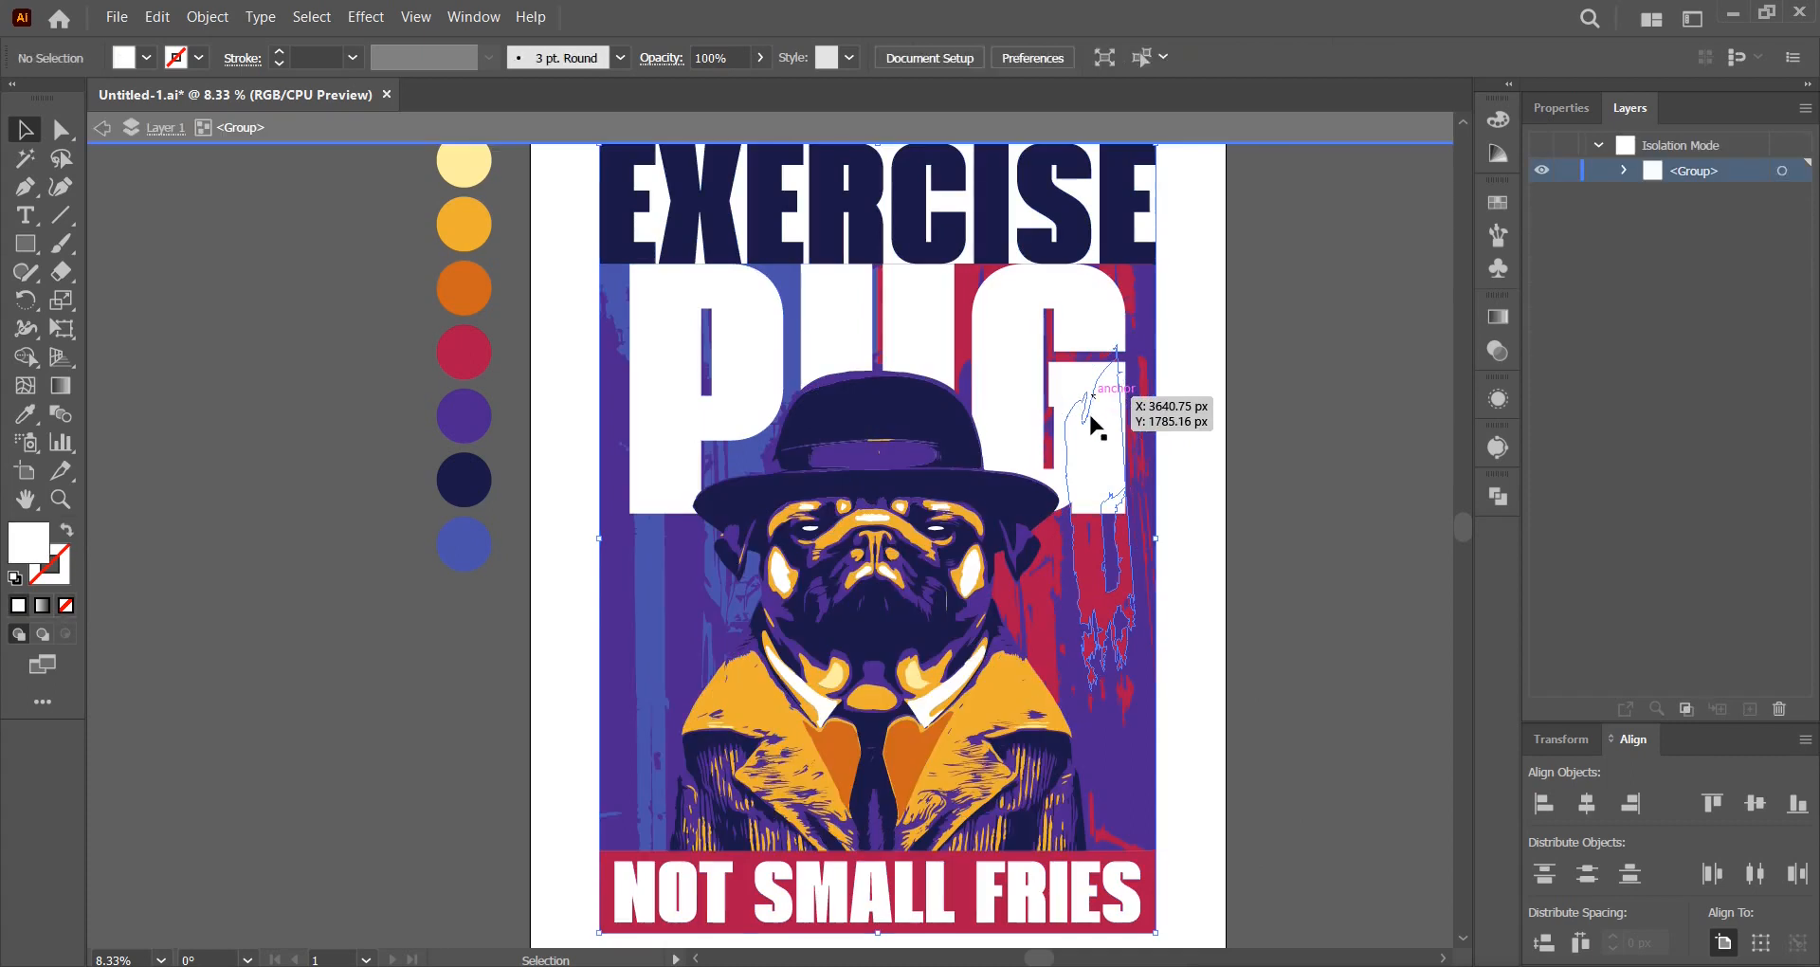
{"action": "left_click_drag", "start_coordinate": [1088, 423], "coordinate": [1086, 432]}
{"action": "left_click", "coordinate": [1231, 304]}
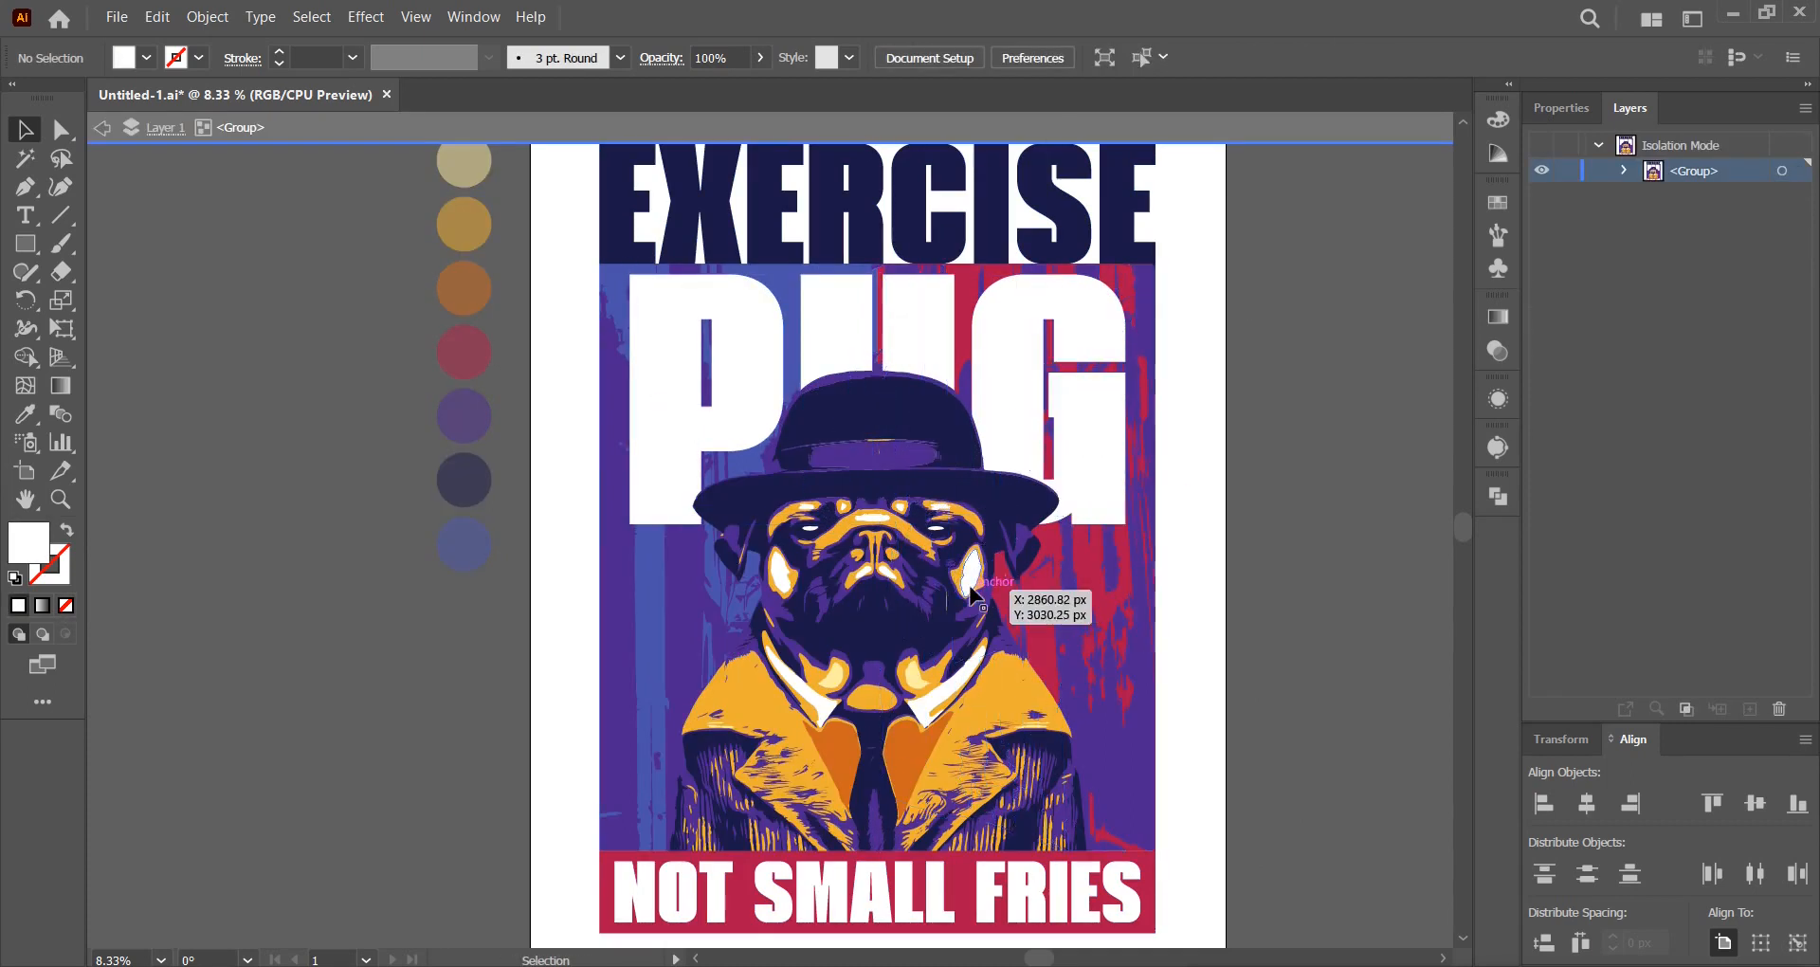
Shrink the pug illustration slightly, centre it horizontally, then exit isolation mode.
{"action": "left_click", "coordinate": [971, 593]}
{"action": "mouse_move", "coordinate": [1081, 370]}
{"action": "left_mouse_down"}
{"action": "mouse_move", "coordinate": [1104, 372]}
{"action": "mouse_move", "coordinate": [1068, 391]}
{"action": "left_mouse_up"}
{"action": "left_click", "coordinate": [1016, 59]}
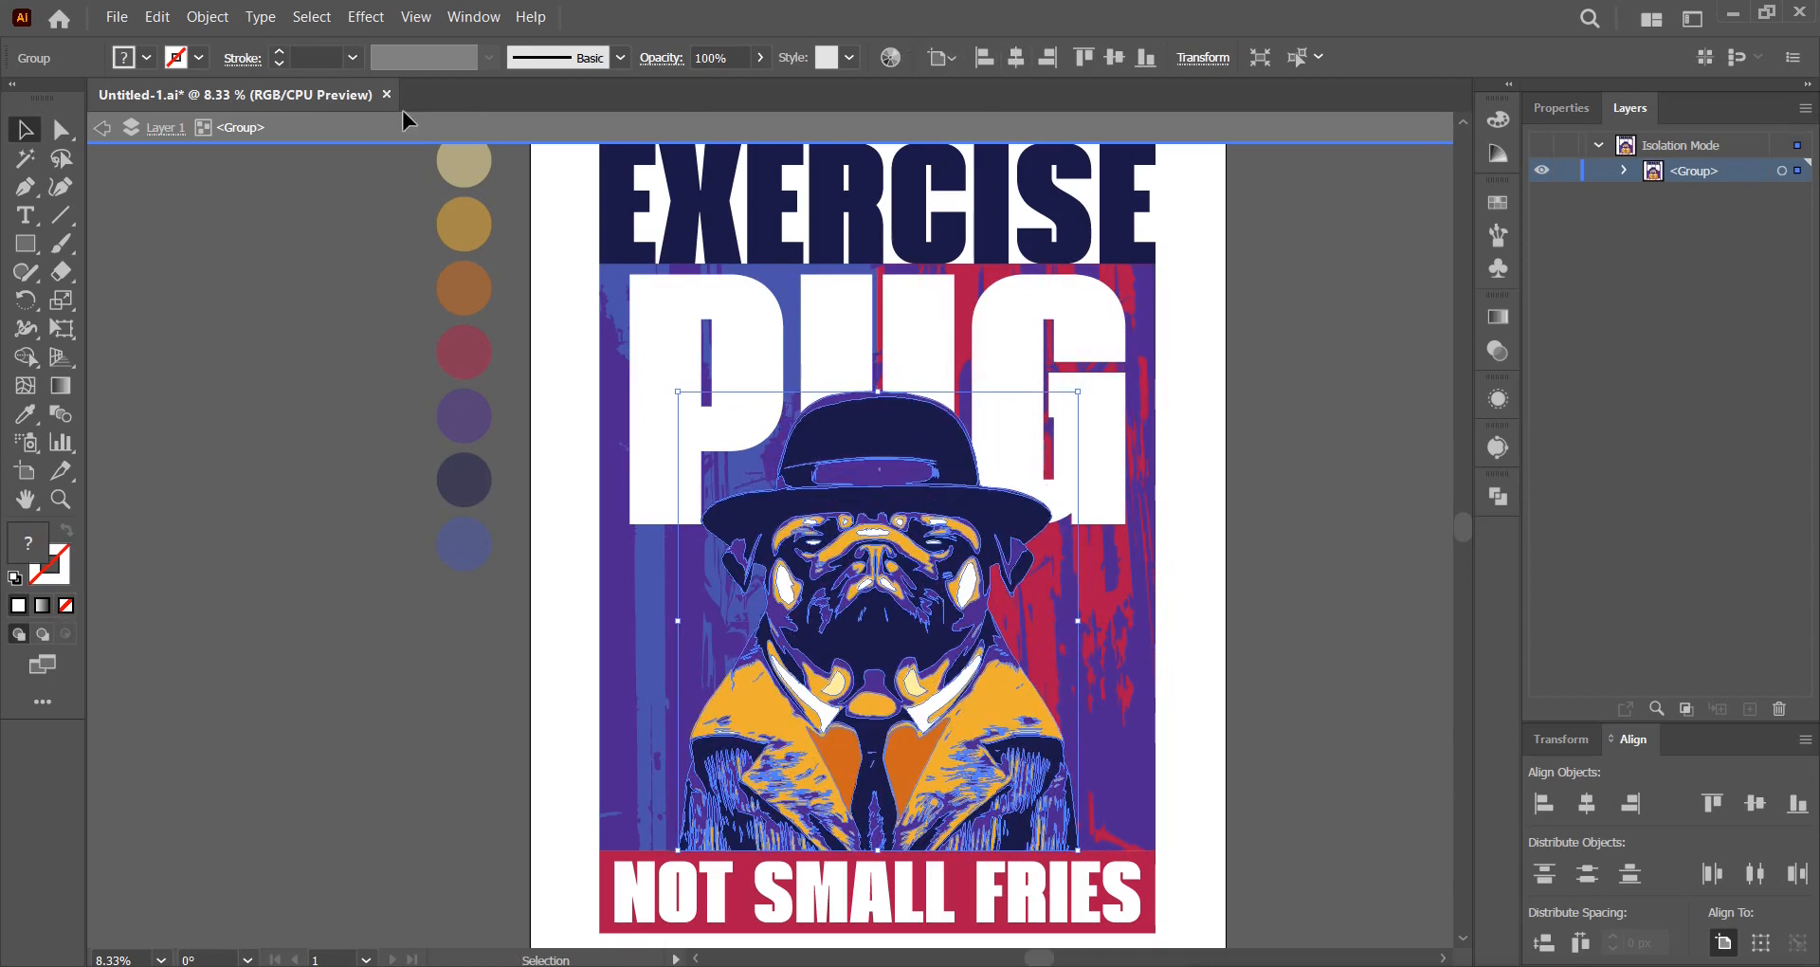
{"action": "mouse_move", "coordinate": [1077, 621]}
{"action": "left_mouse_down"}
{"action": "mouse_move", "coordinate": [1126, 628]}
{"action": "mouse_move", "coordinate": [1087, 625]}
{"action": "left_mouse_up"}
{"action": "left_click", "coordinate": [294, 218]}
{"action": "left_click", "coordinate": [102, 127]}
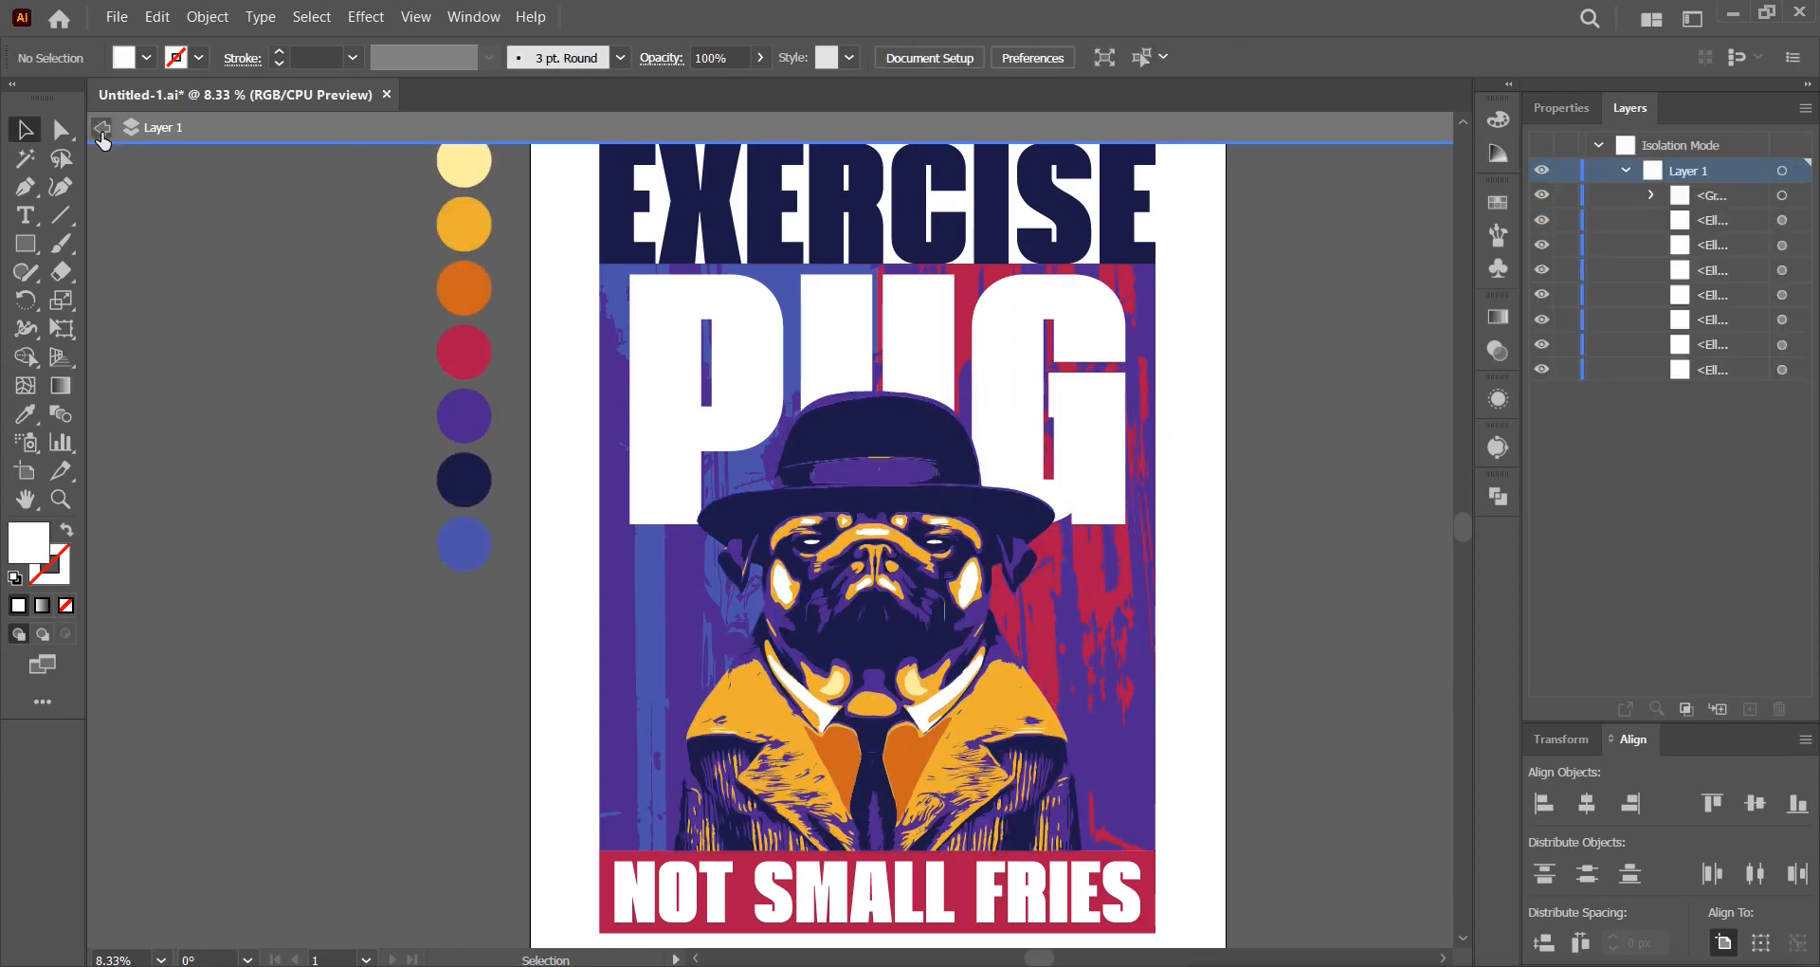
{"action": "left_click_drag", "start_coordinate": [1270, 567], "coordinate": [1263, 560]}
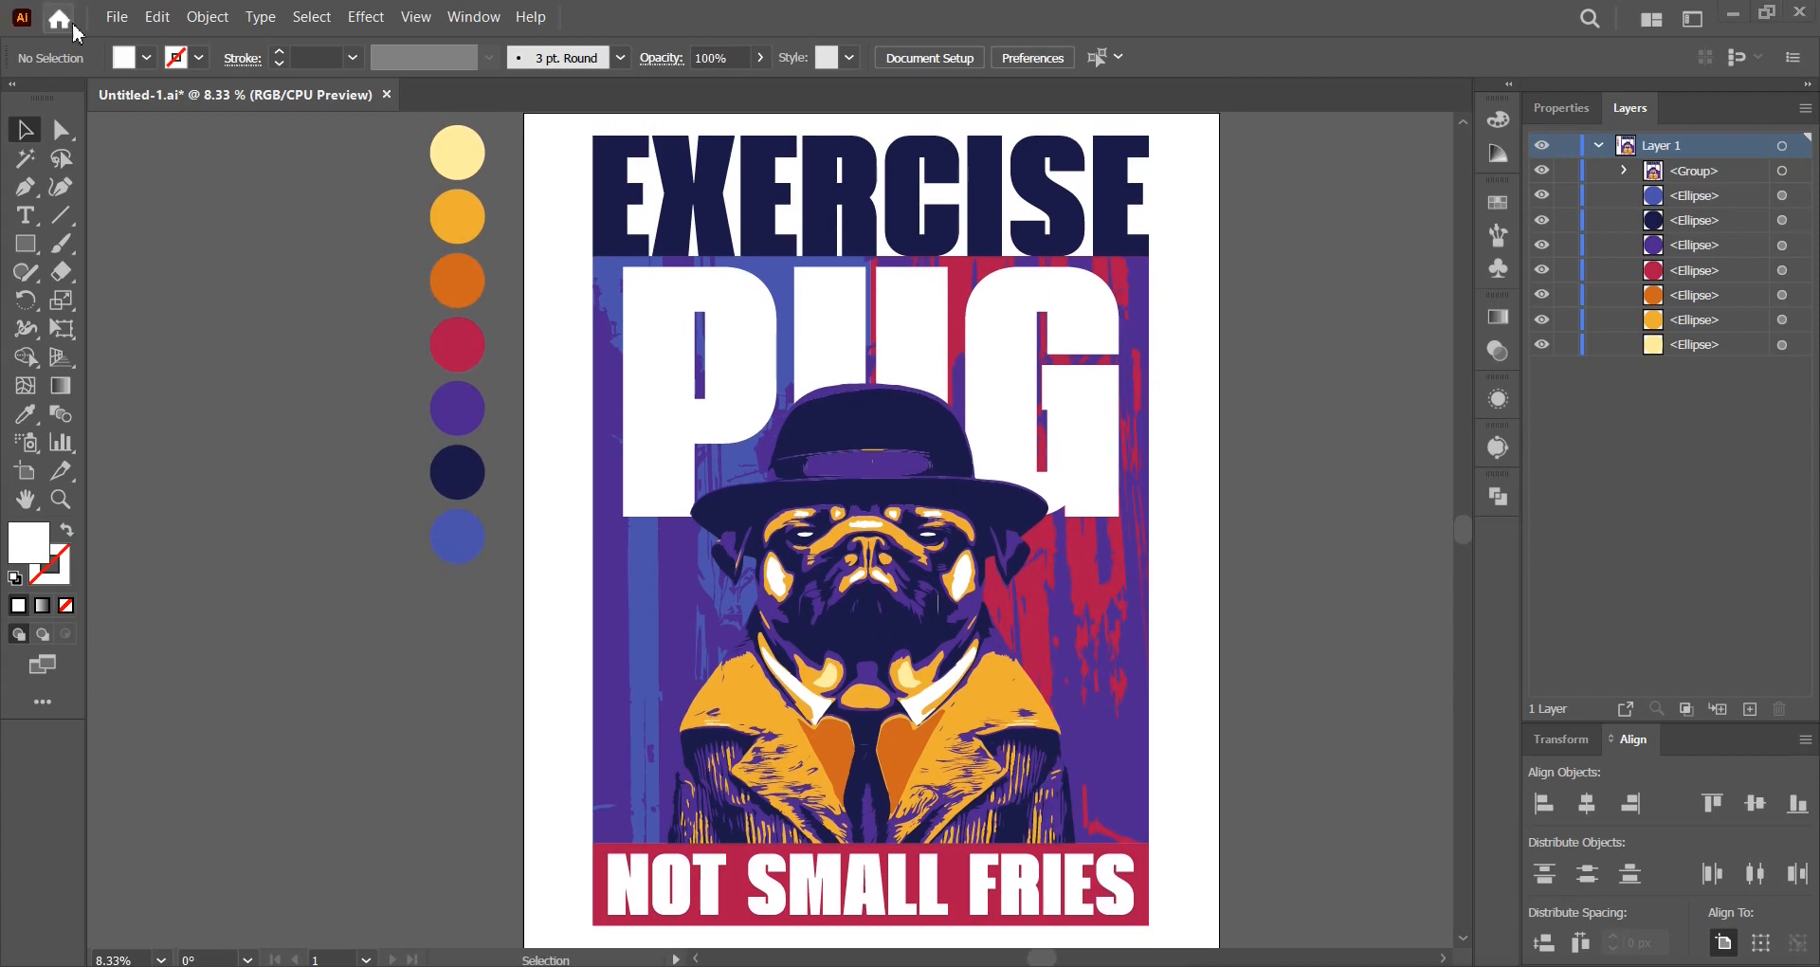
Export the poster via Save for Web (Legacy) as a 4500 × 5400 px PNG-24.
{"action": "left_click", "coordinate": [116, 17]}
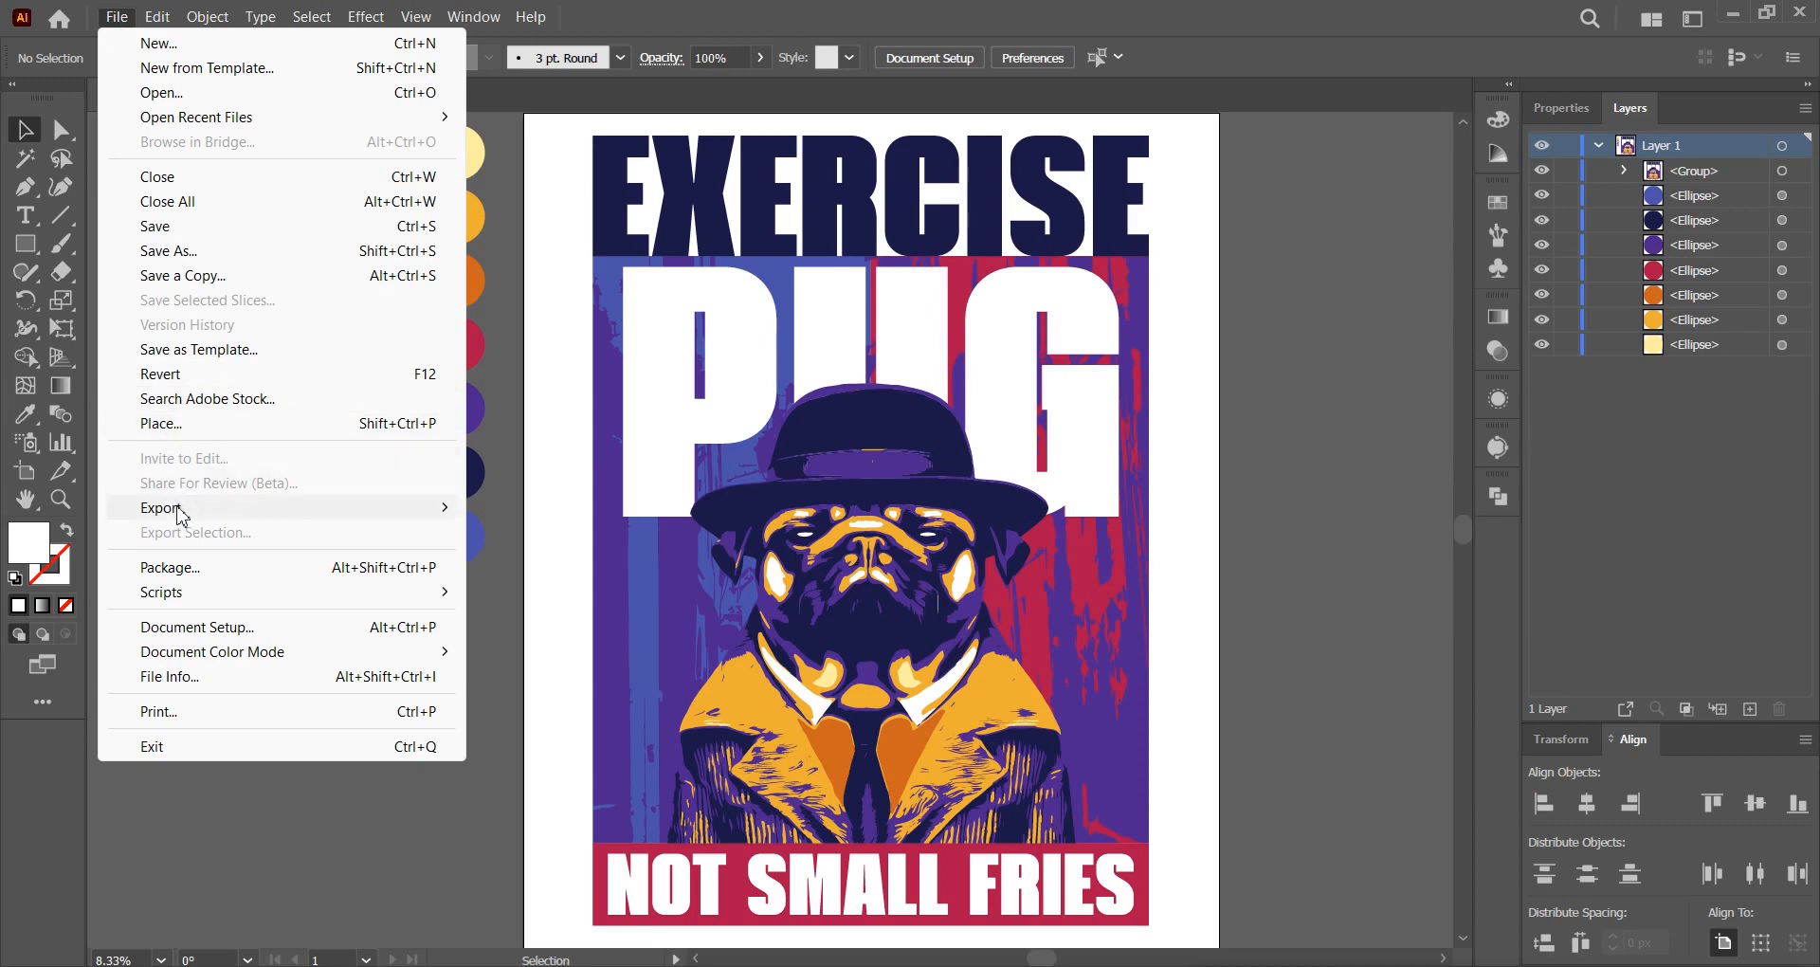
{"action": "mouse_move", "coordinate": [180, 512]}
{"action": "left_click", "coordinate": [531, 556]}
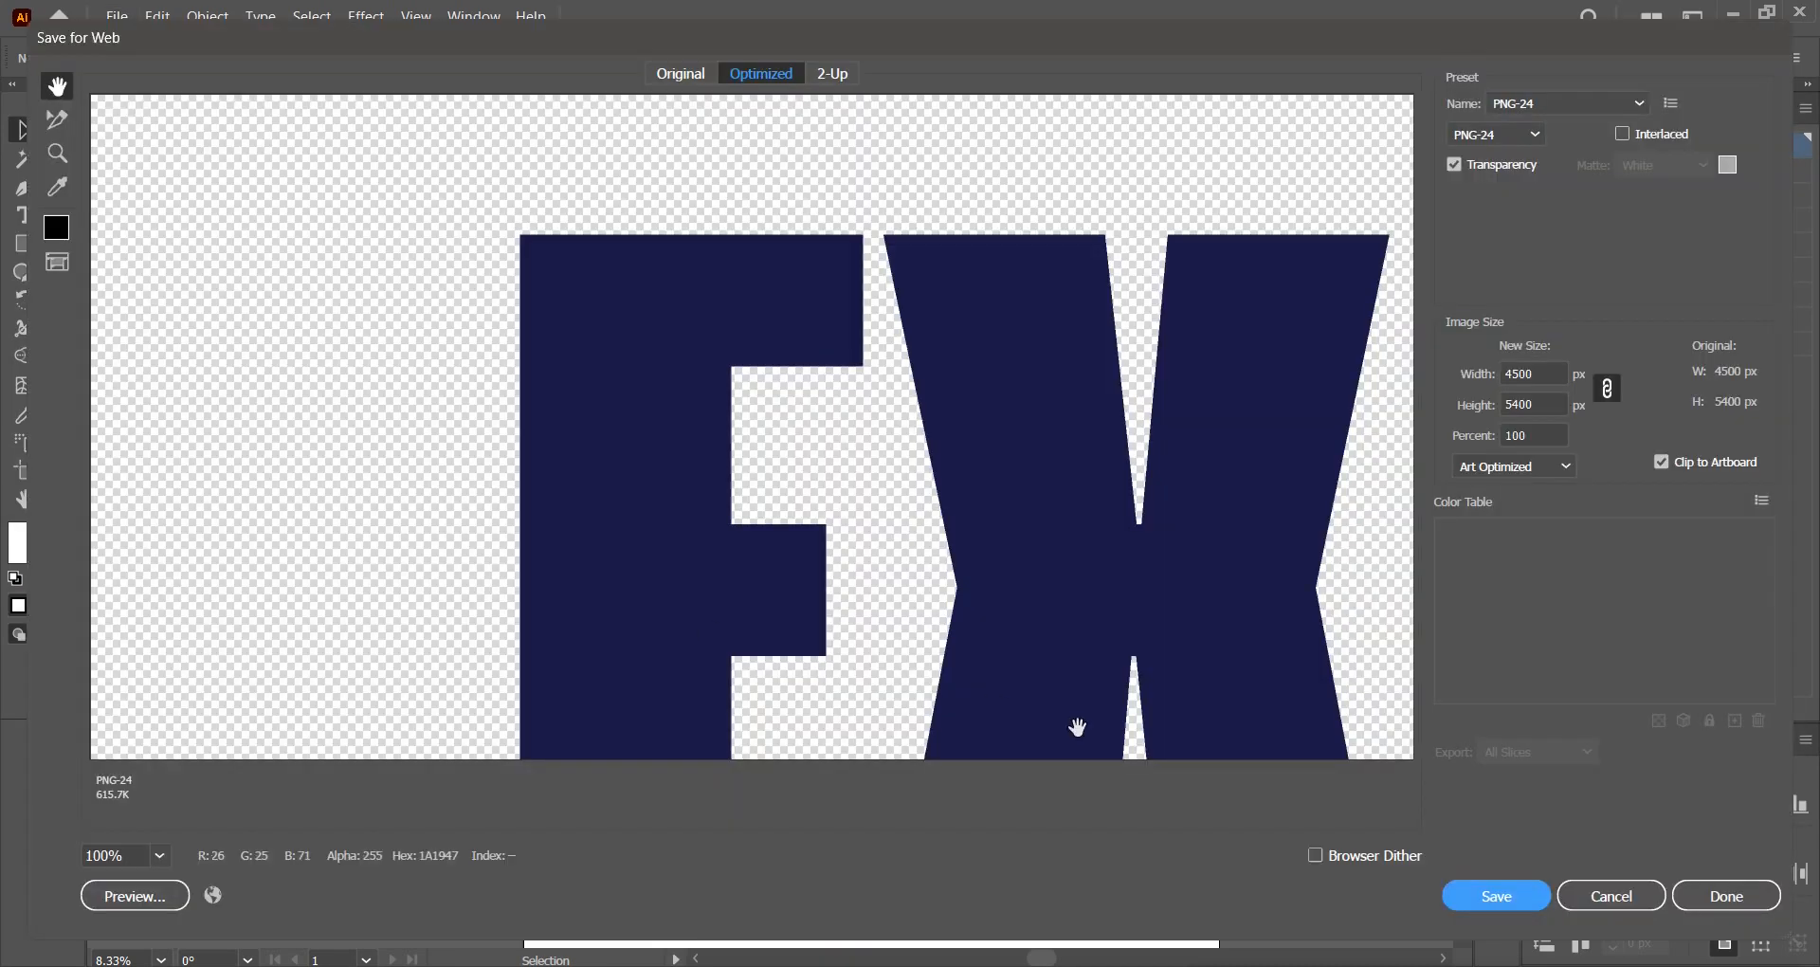
{"action": "left_click", "coordinate": [1510, 900]}
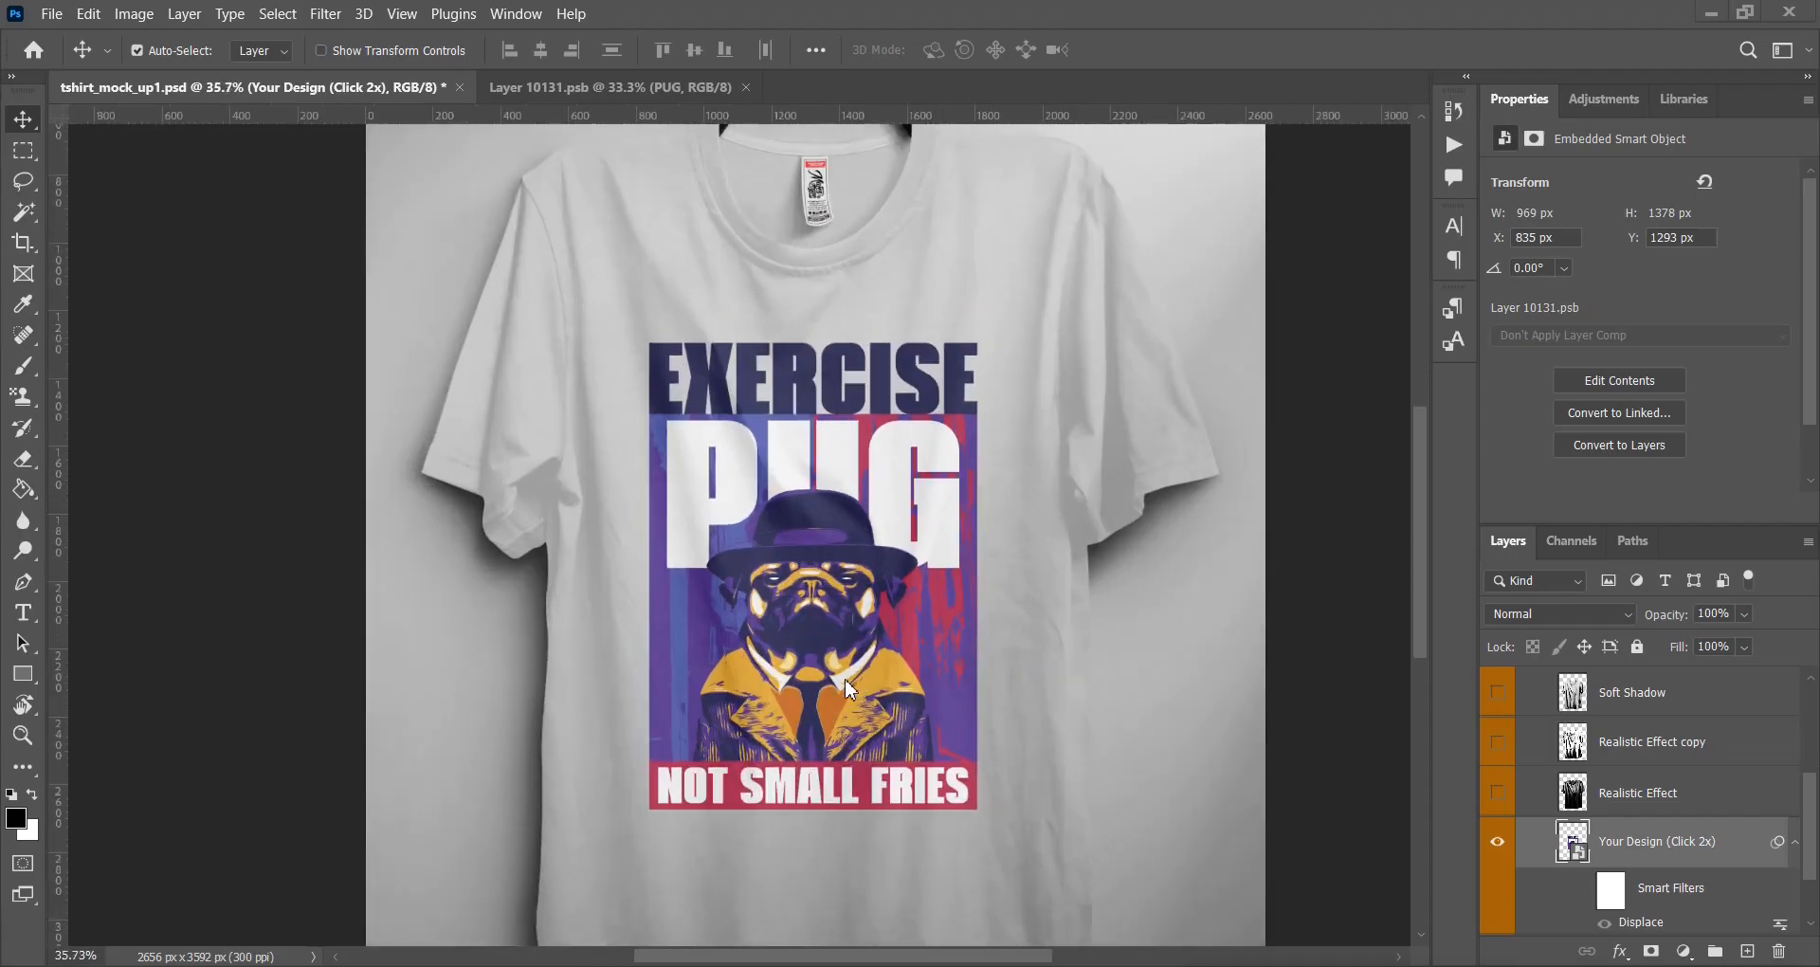
Zoom in and out on the t-shirt mockup to inspect the printed pug poster.
{"action": "scroll", "coordinate": [848, 689], "scroll_direction": "up", "scroll_amount": 3}
{"action": "scroll", "coordinate": [848, 689], "scroll_direction": "down", "scroll_amount": 1}
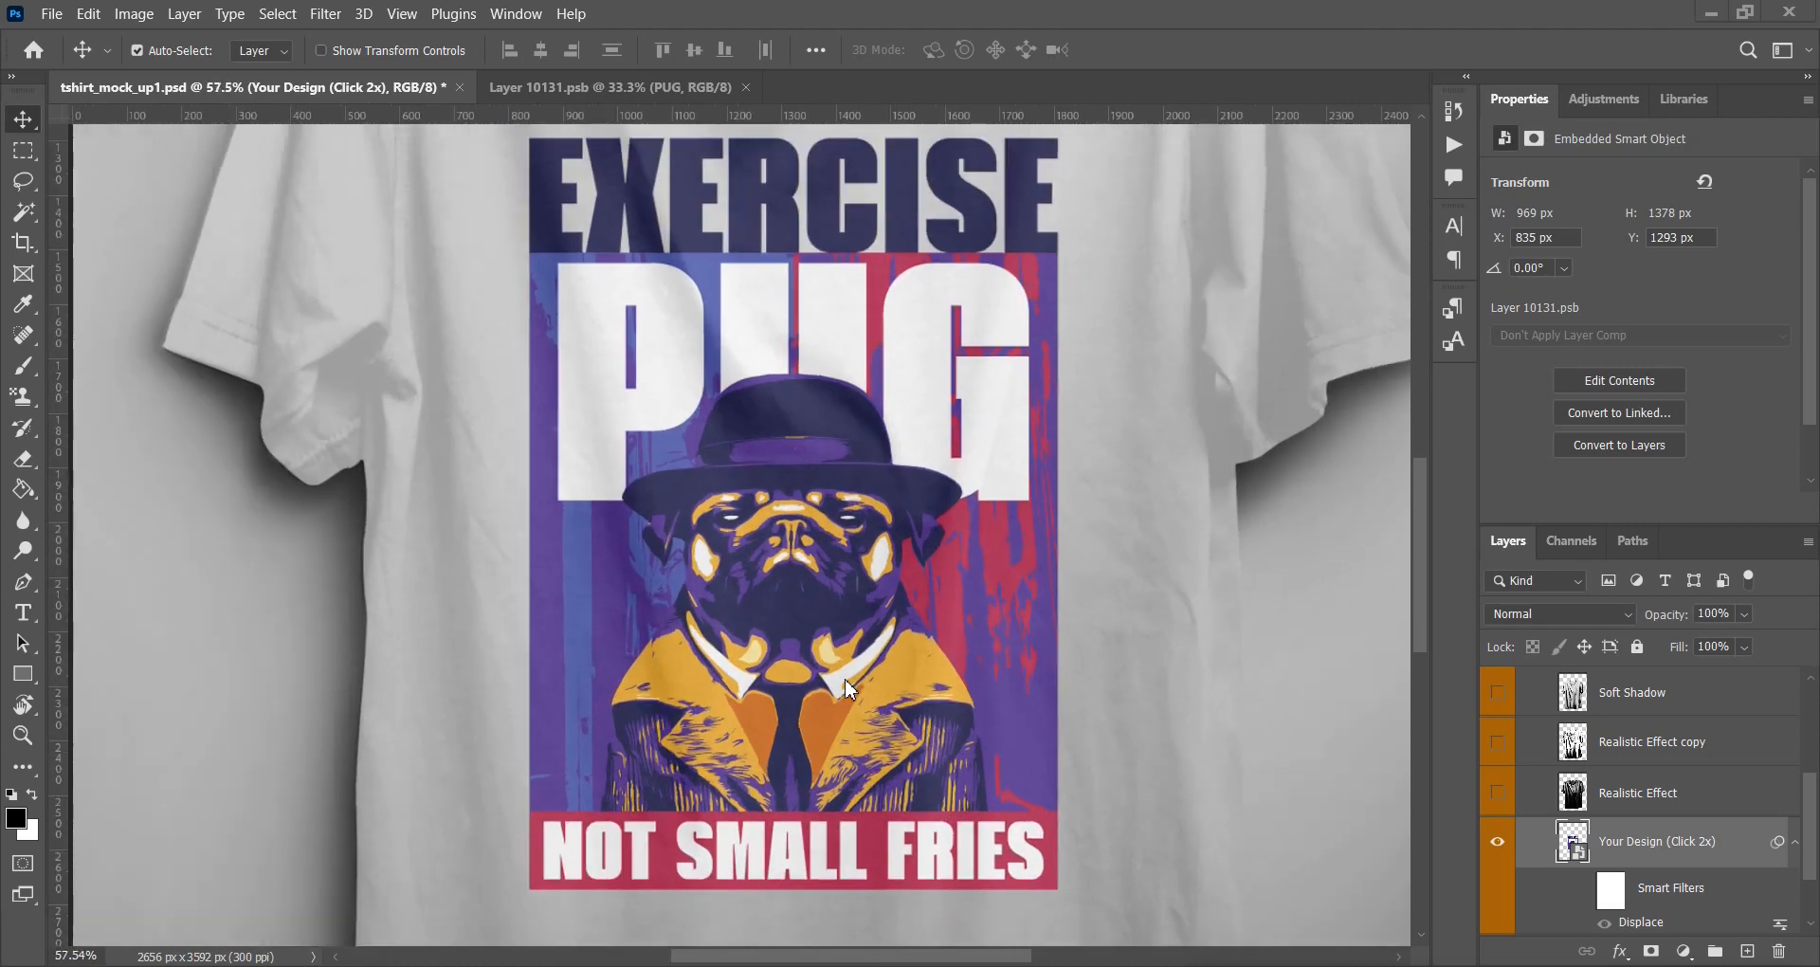
{"action": "scroll", "coordinate": [1089, 671], "scroll_direction": "down", "scroll_amount": 2}
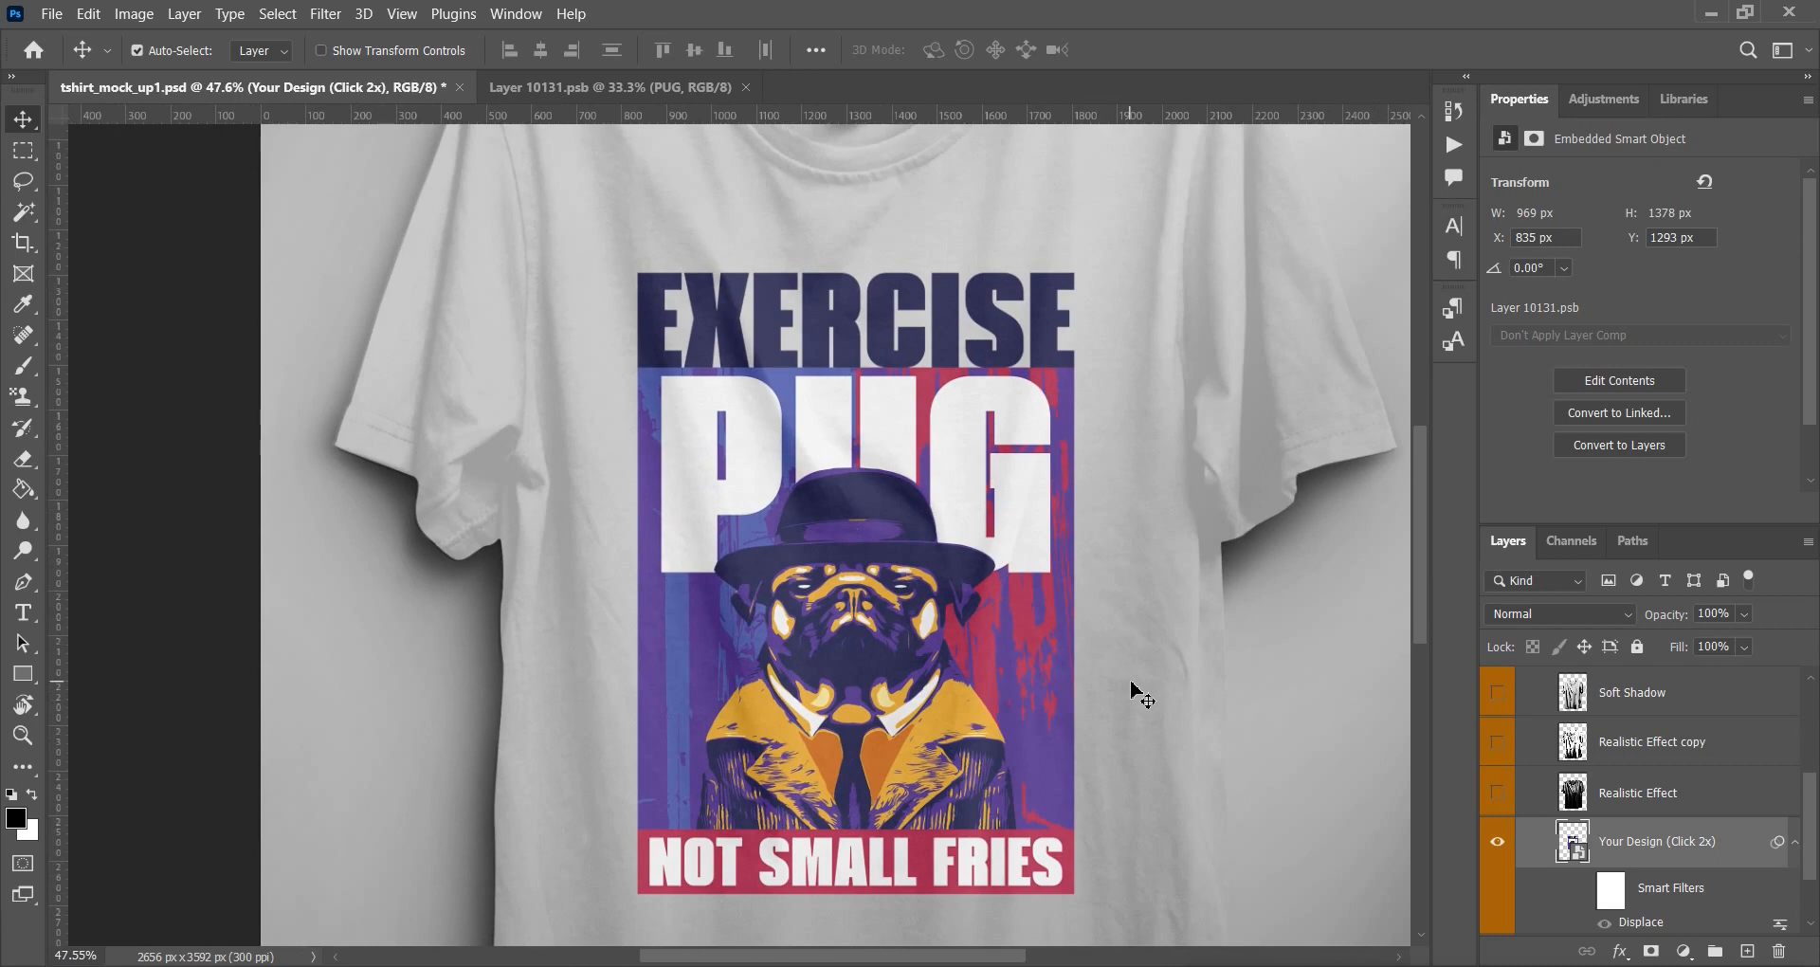
{"action": "scroll", "coordinate": [1132, 690], "scroll_direction": "down", "scroll_amount": 2}
{"action": "scroll", "coordinate": [1147, 677], "scroll_direction": "up", "scroll_amount": 2}
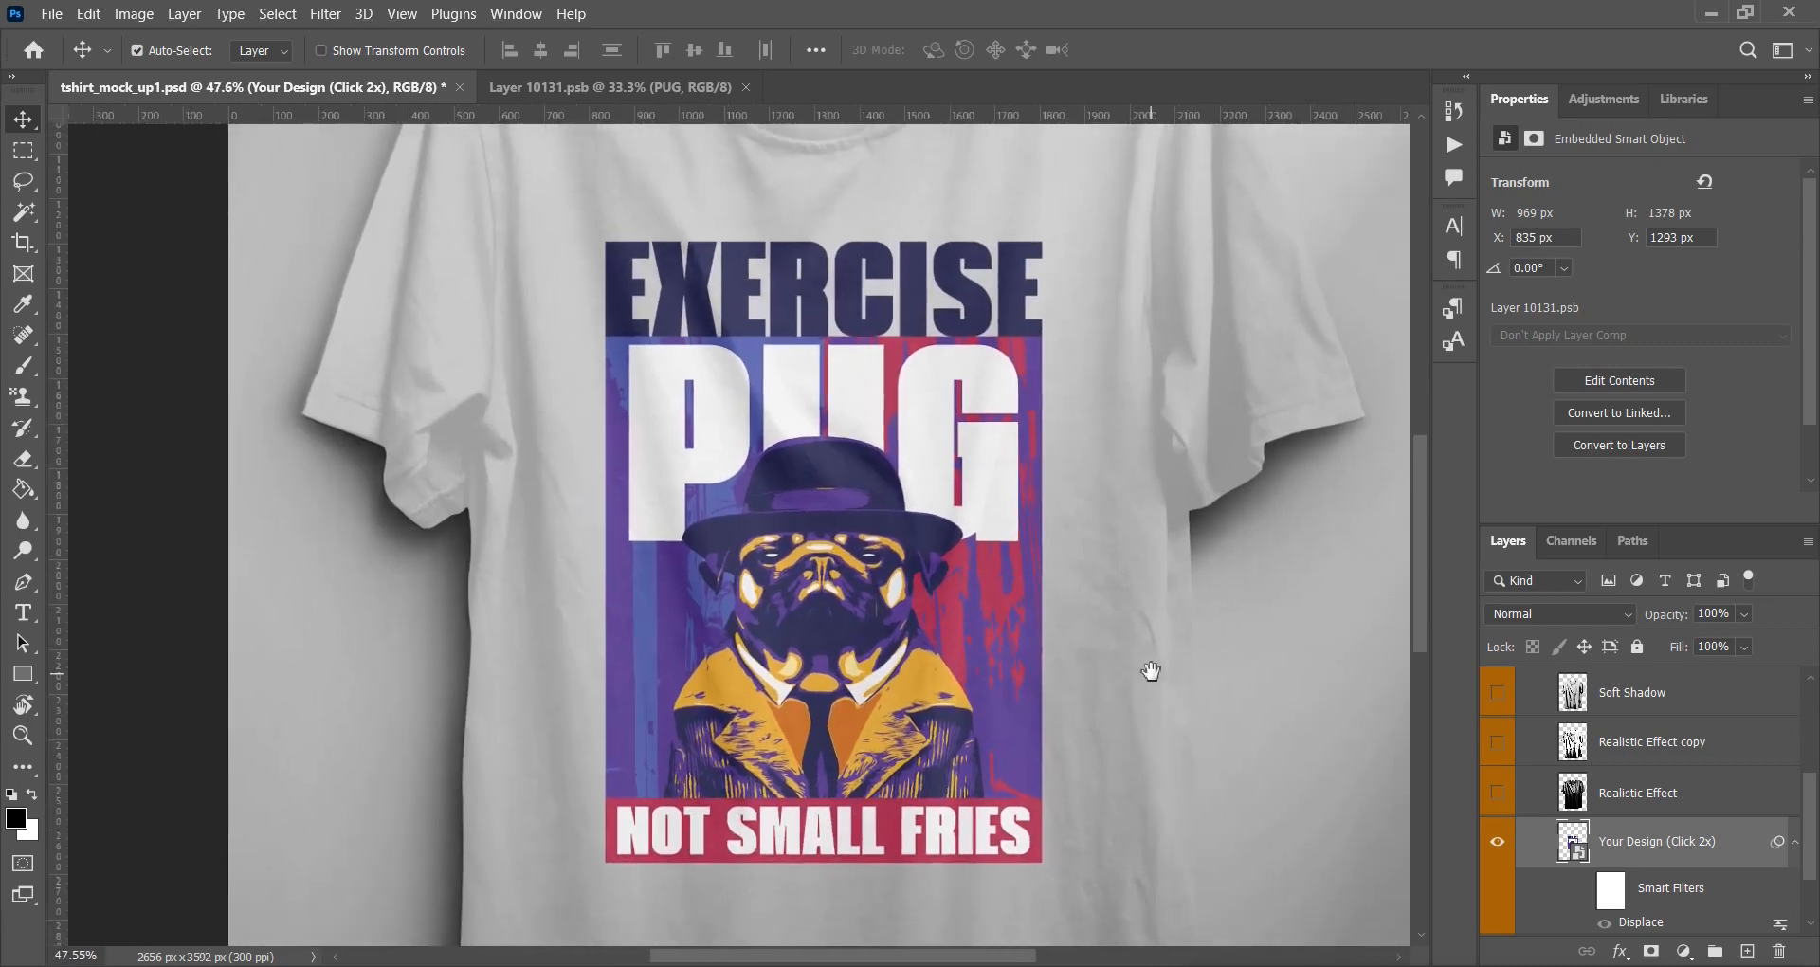